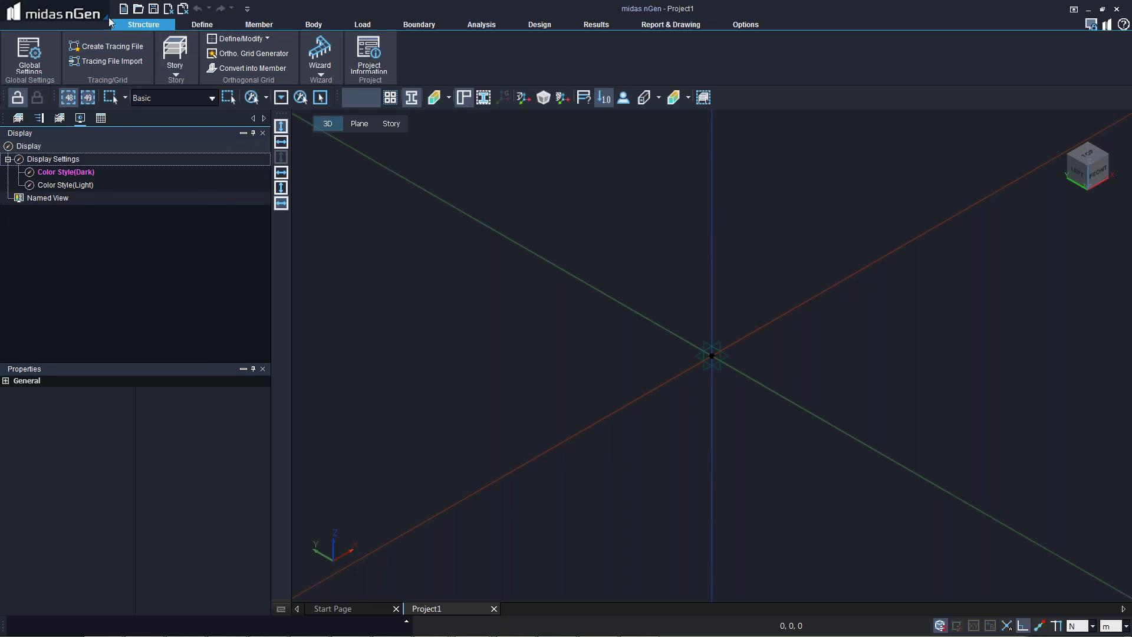
# - Examine the available commands for definitions, members, bodies, loads, boundaries, analysis, design, results, and reports and drawings
pyautogui.click(195, 26)
pyautogui.click(259, 24)
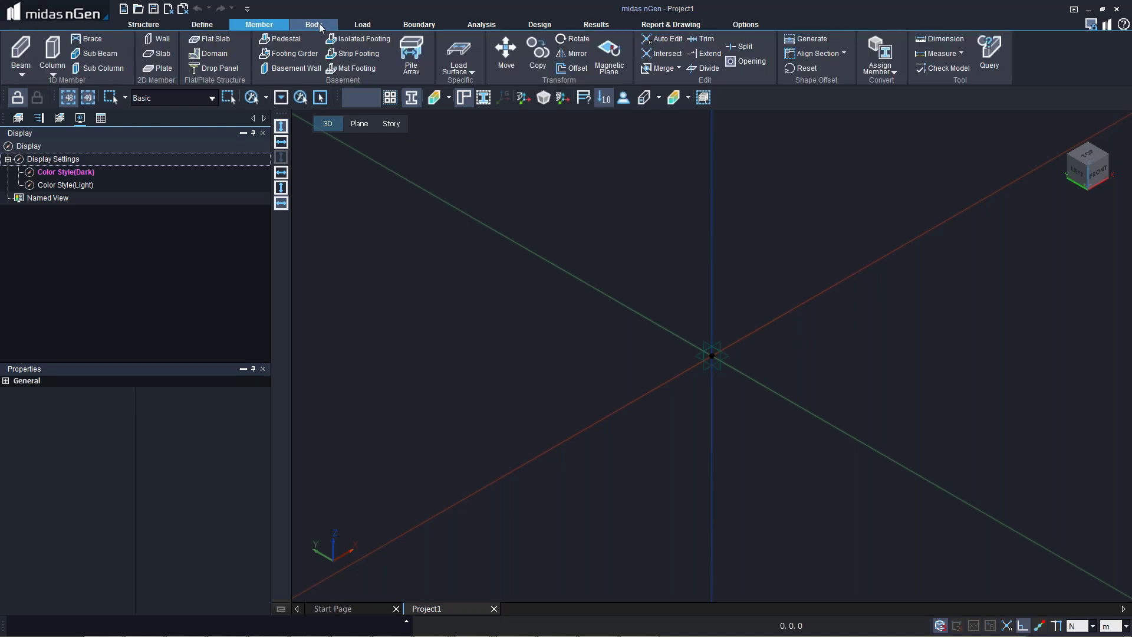
pyautogui.click(318, 25)
pyautogui.click(376, 23)
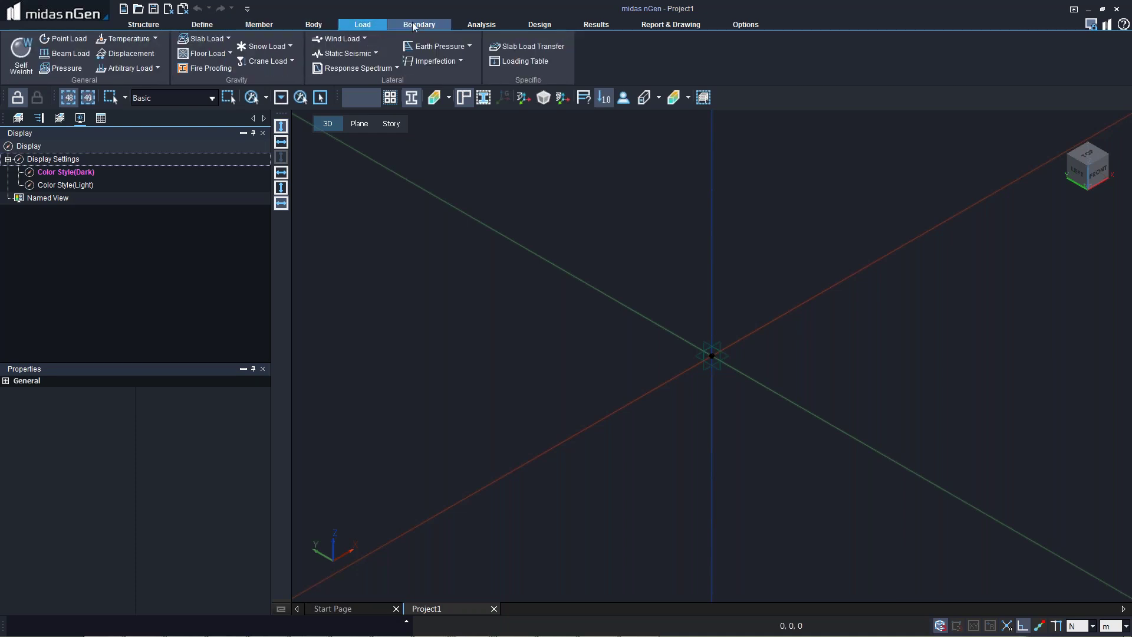
pyautogui.click(414, 25)
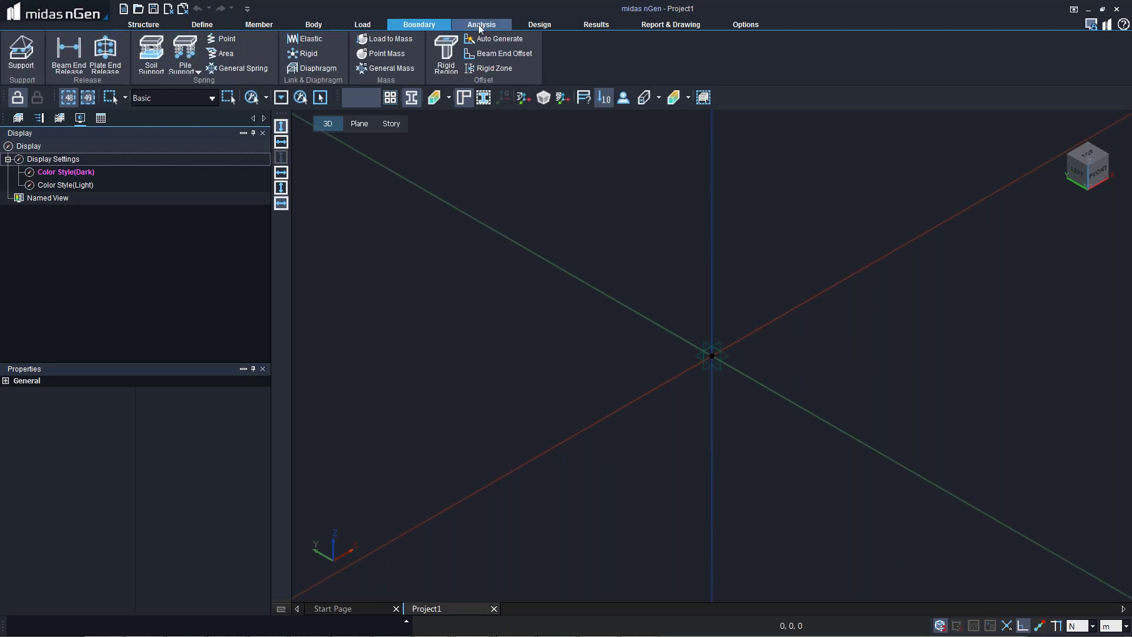
pyautogui.click(479, 24)
pyautogui.click(539, 24)
pyautogui.click(597, 25)
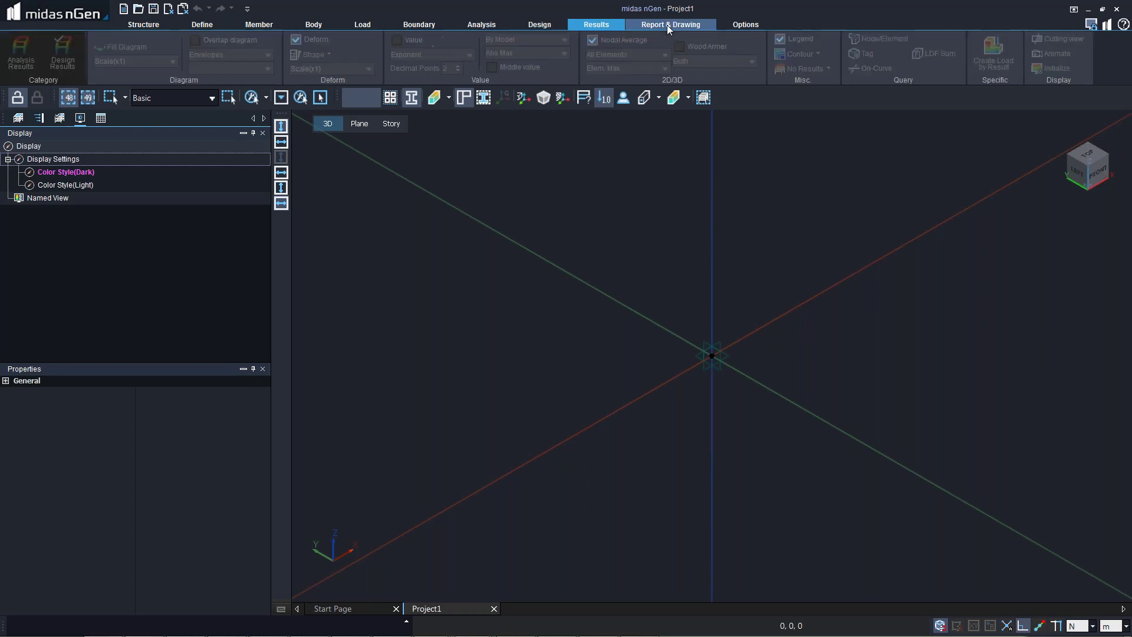
pyautogui.click(667, 25)
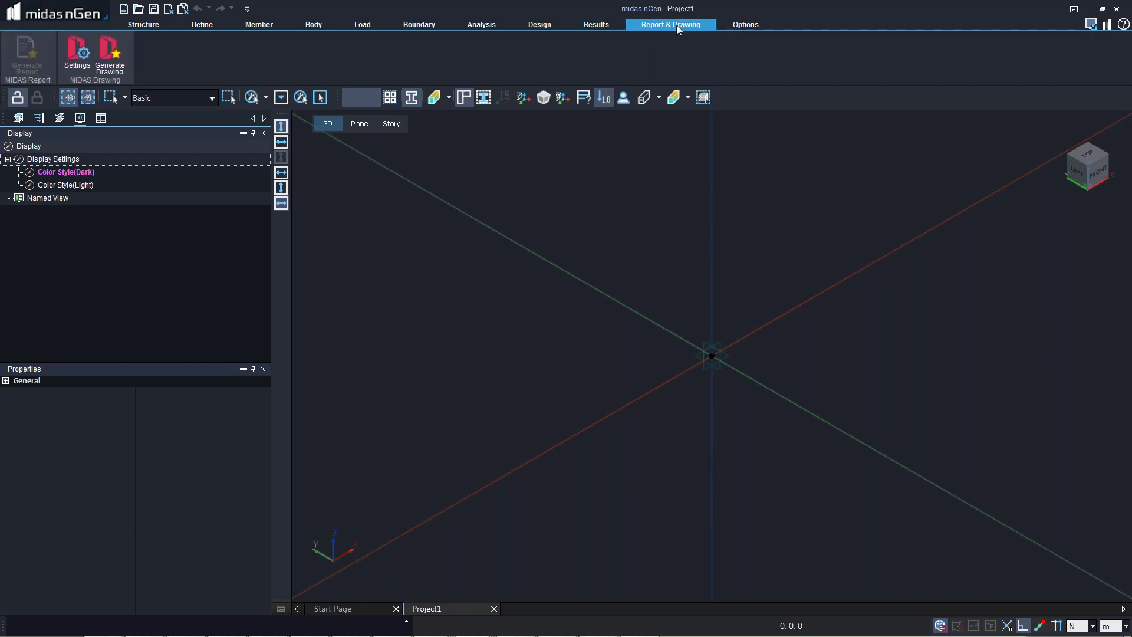
pyautogui.click(151, 29)
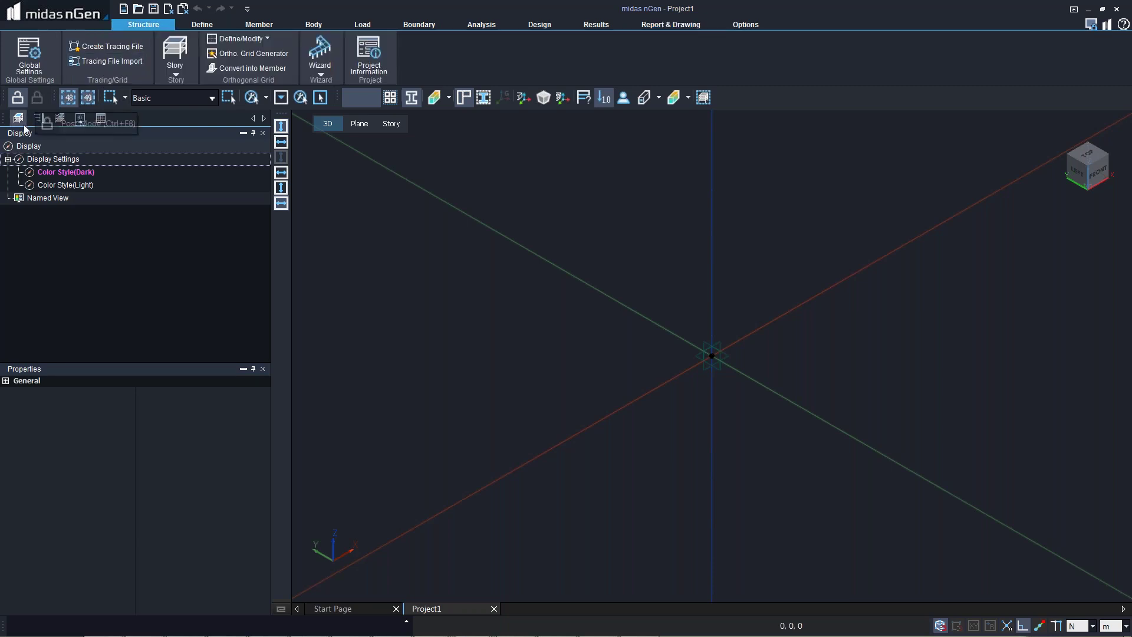
# - Review the project's Analysis, Design, Display, Table and Model trees to see which items each one manages
pyautogui.click(88, 171)
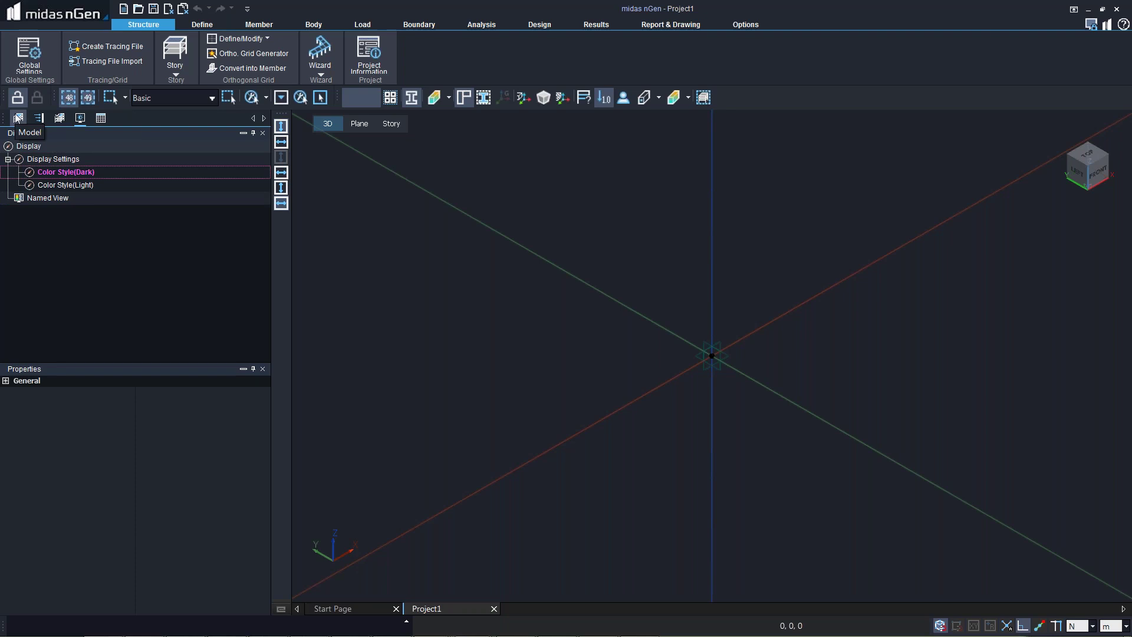
pyautogui.click(39, 118)
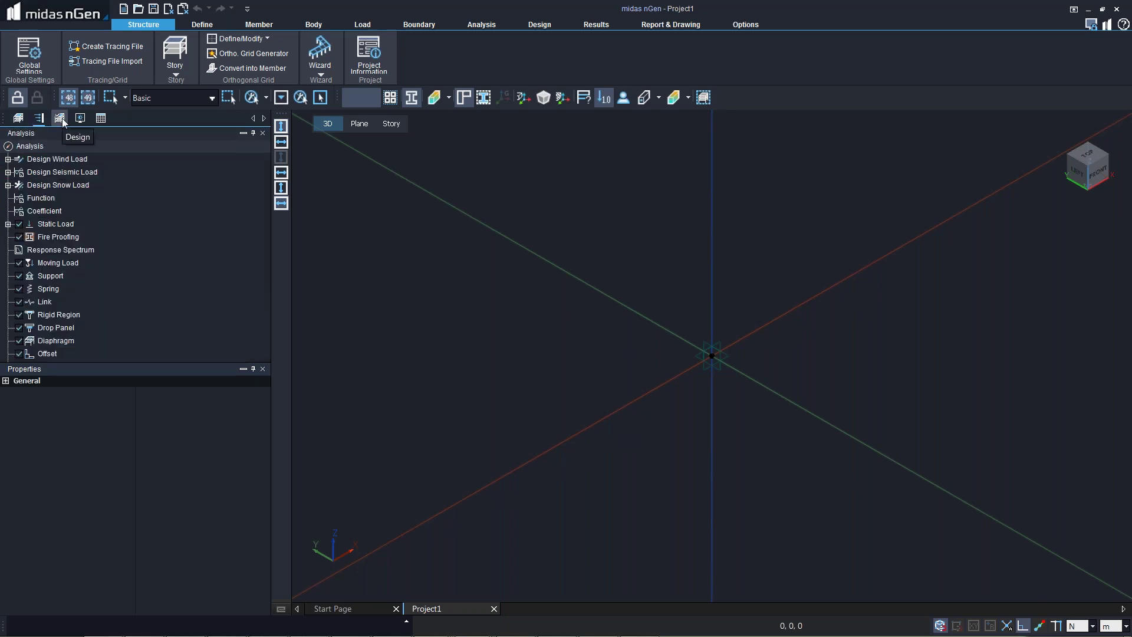
pyautogui.click(42, 118)
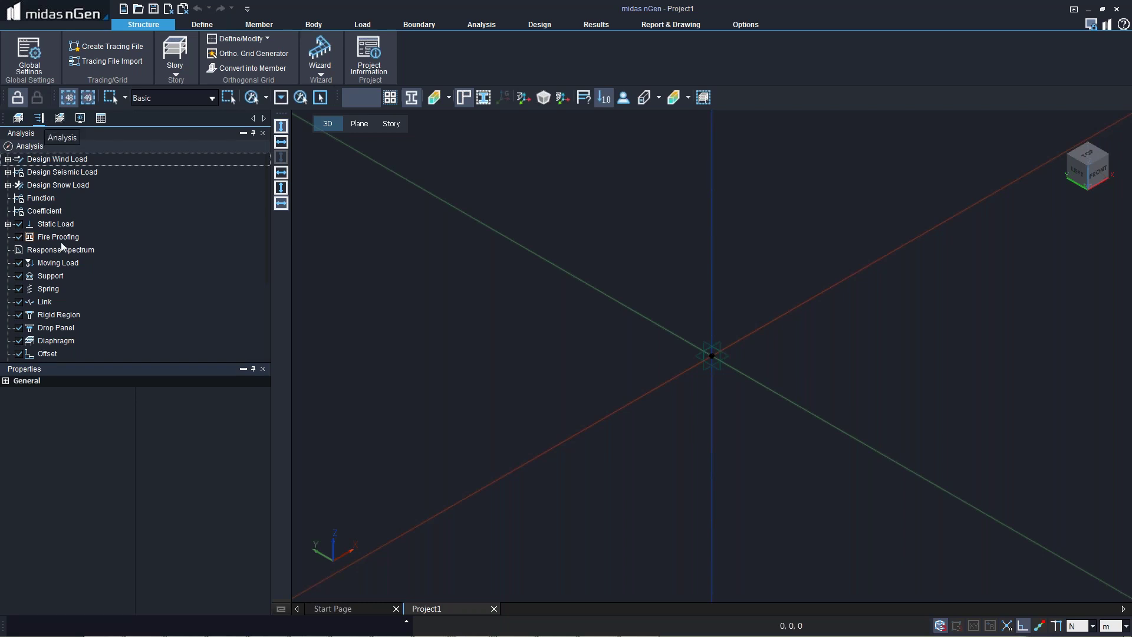
pyautogui.click(41, 125)
pyautogui.click(59, 172)
pyautogui.click(51, 135)
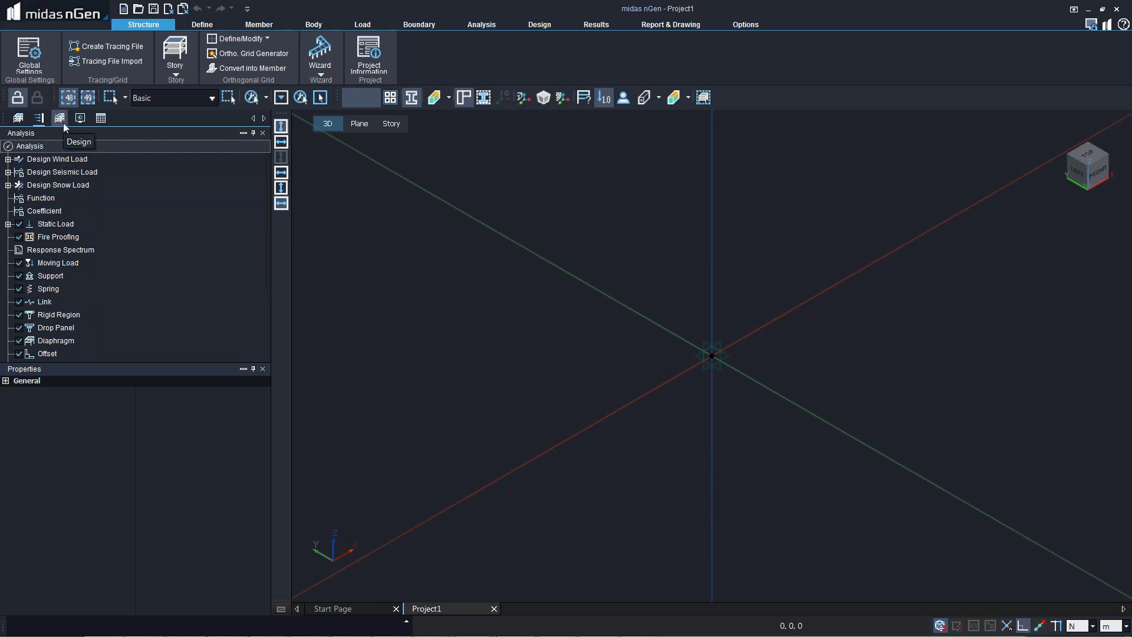
pyautogui.click(62, 121)
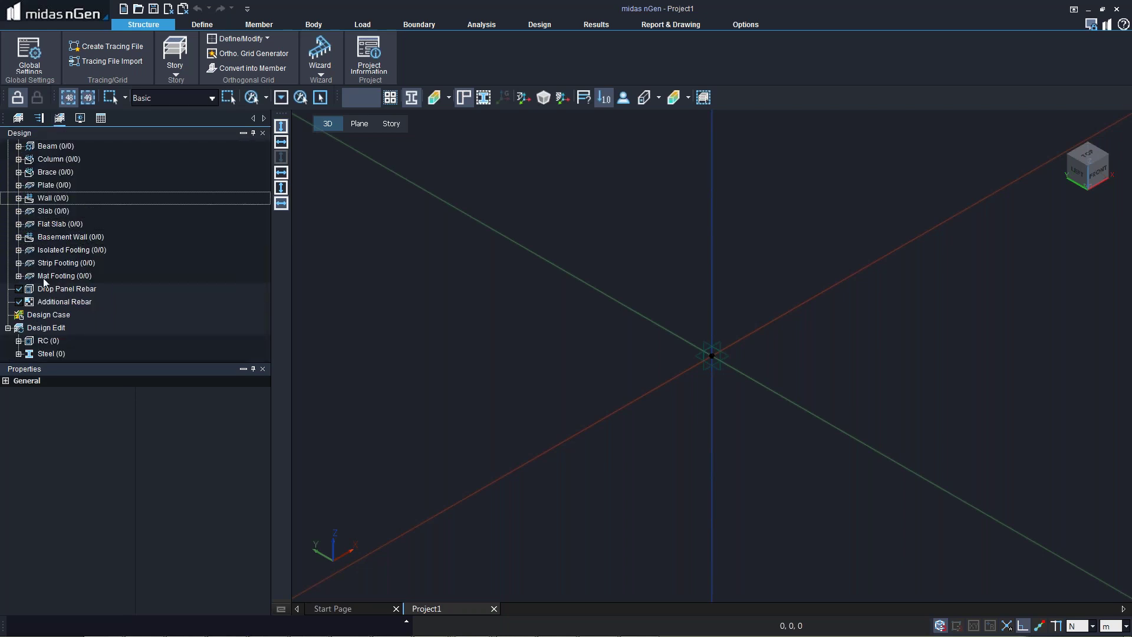
pyautogui.click(58, 118)
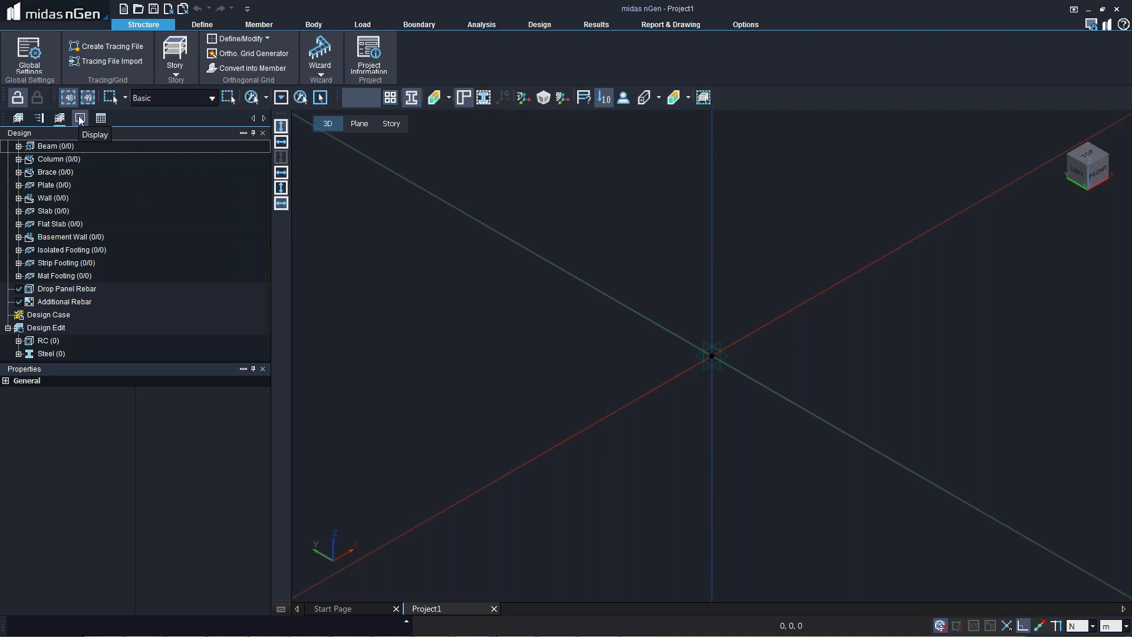
pyautogui.click(80, 118)
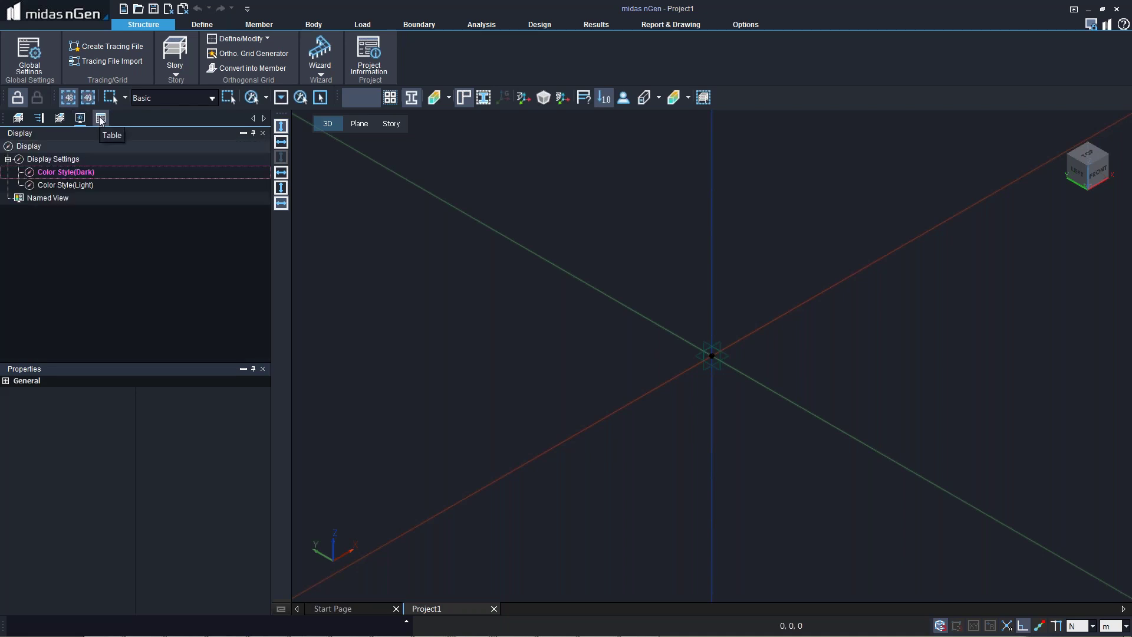
pyautogui.click(101, 118)
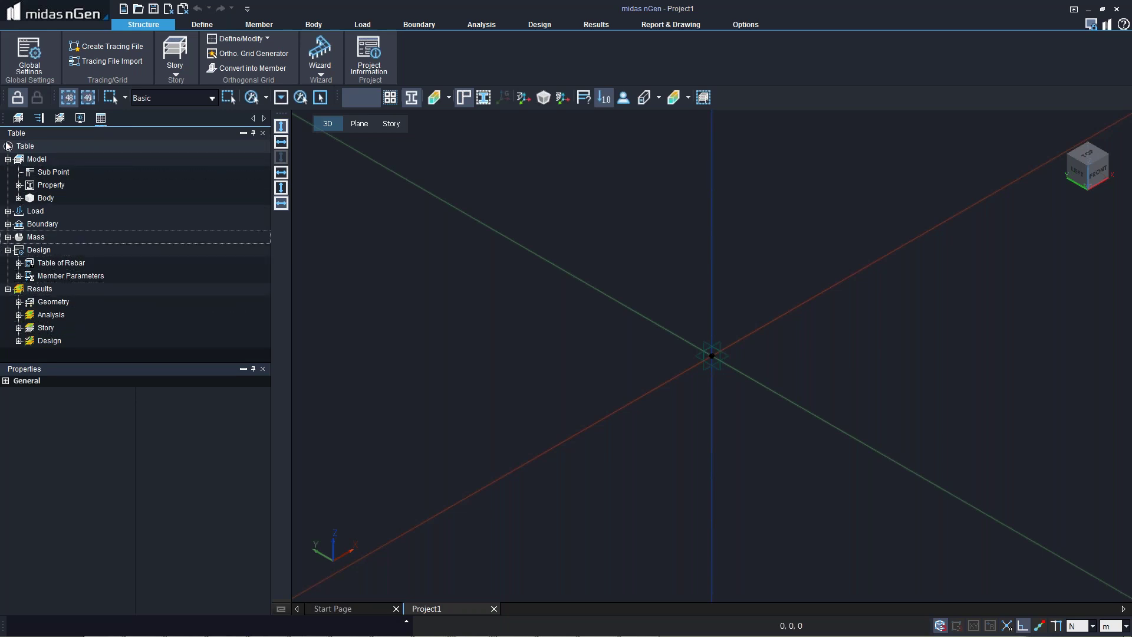
pyautogui.click(19, 117)
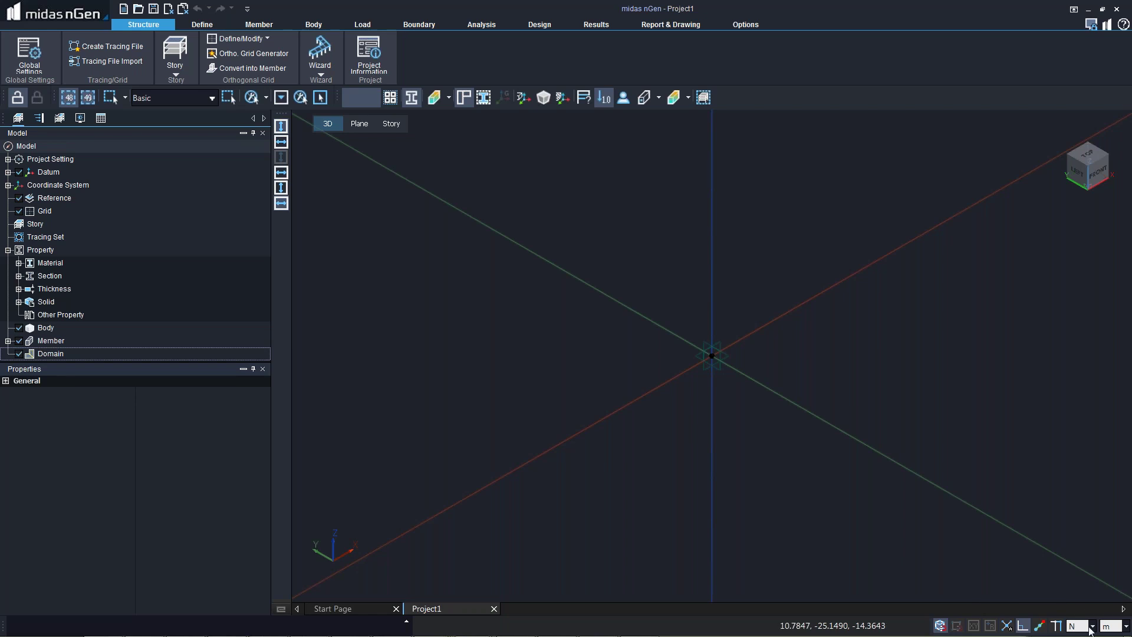
# - Turn on the additional snap option and set the project's force unit to kN
pyautogui.click(1007, 626)
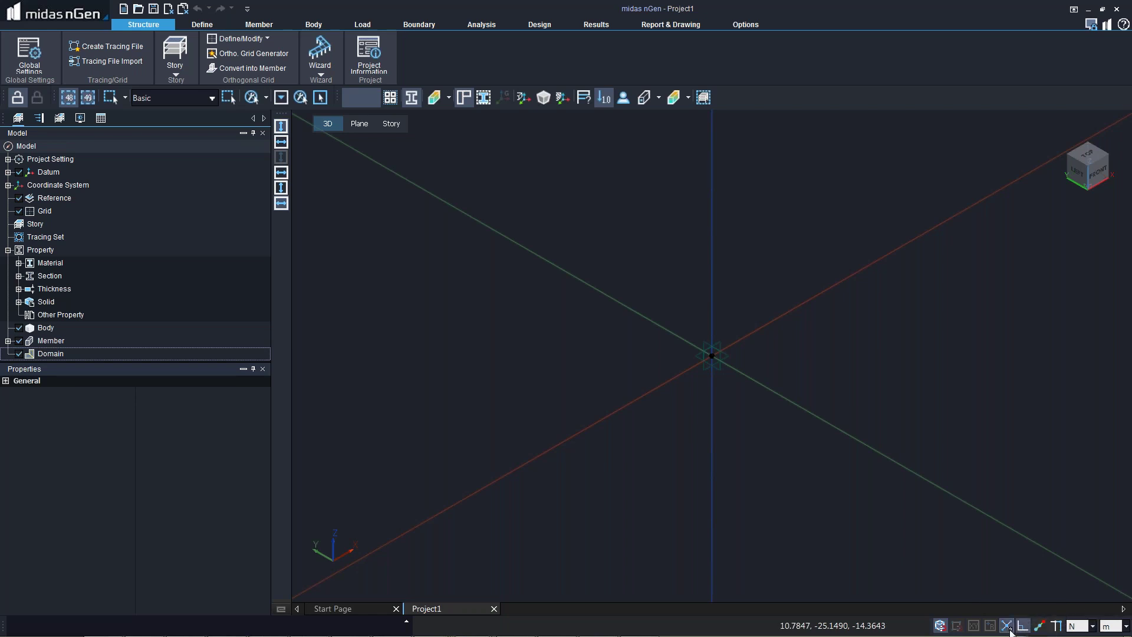
pyautogui.click(1093, 626)
pyautogui.click(1076, 570)
# - Examine the view navigation wheel, the supported import file formats, and the member and body modelling commands
pyautogui.rightClick(815, 275)
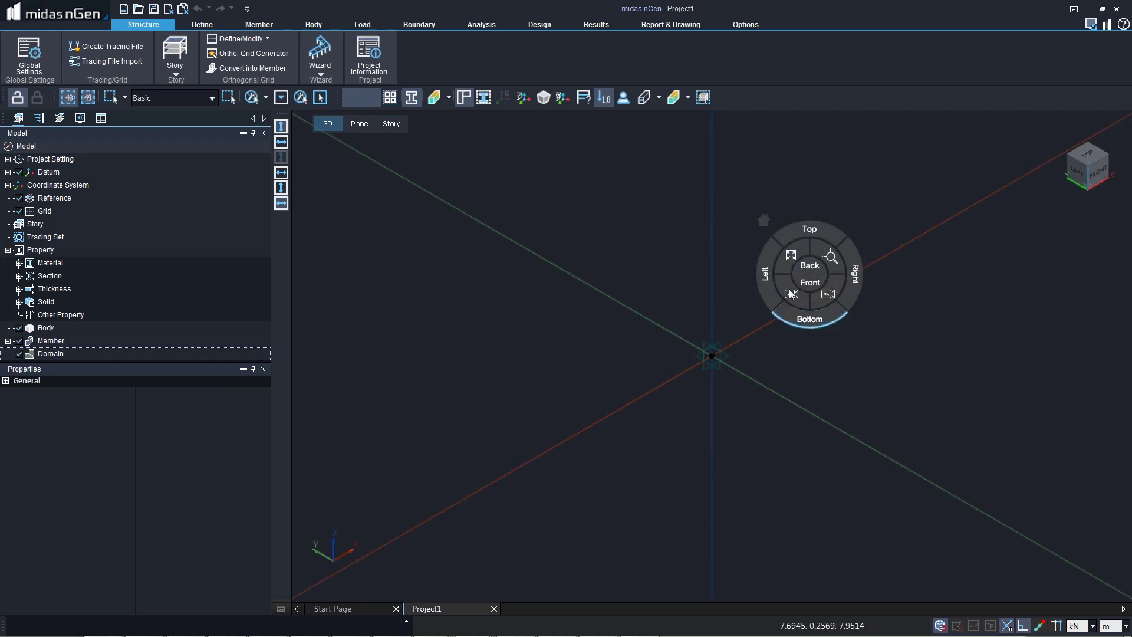
pyautogui.click(676, 273)
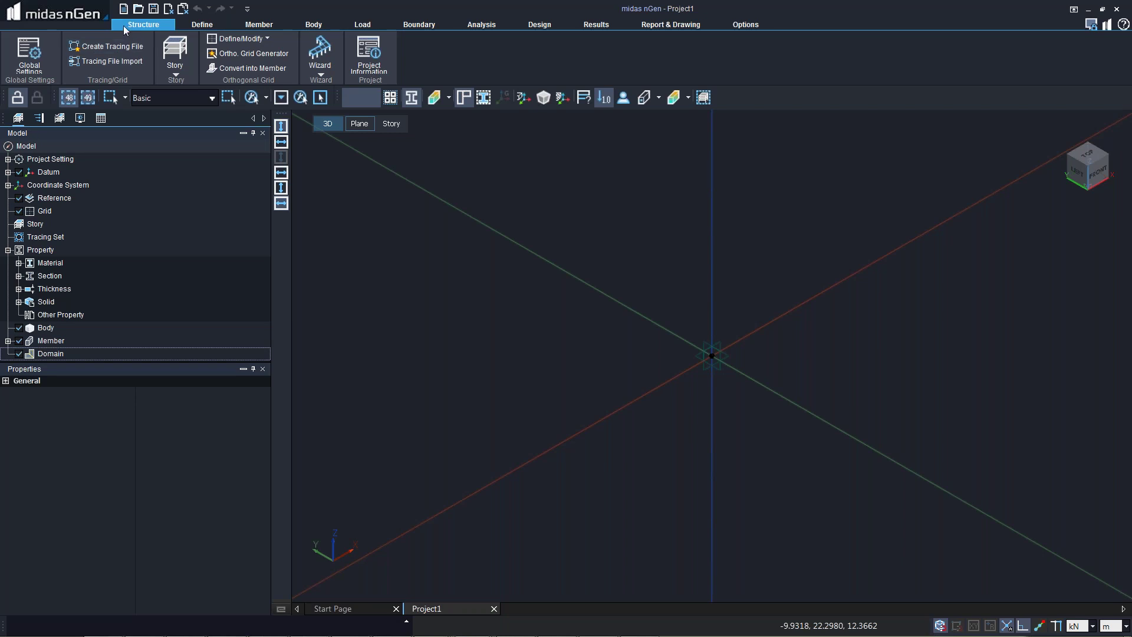
pyautogui.click(74, 22)
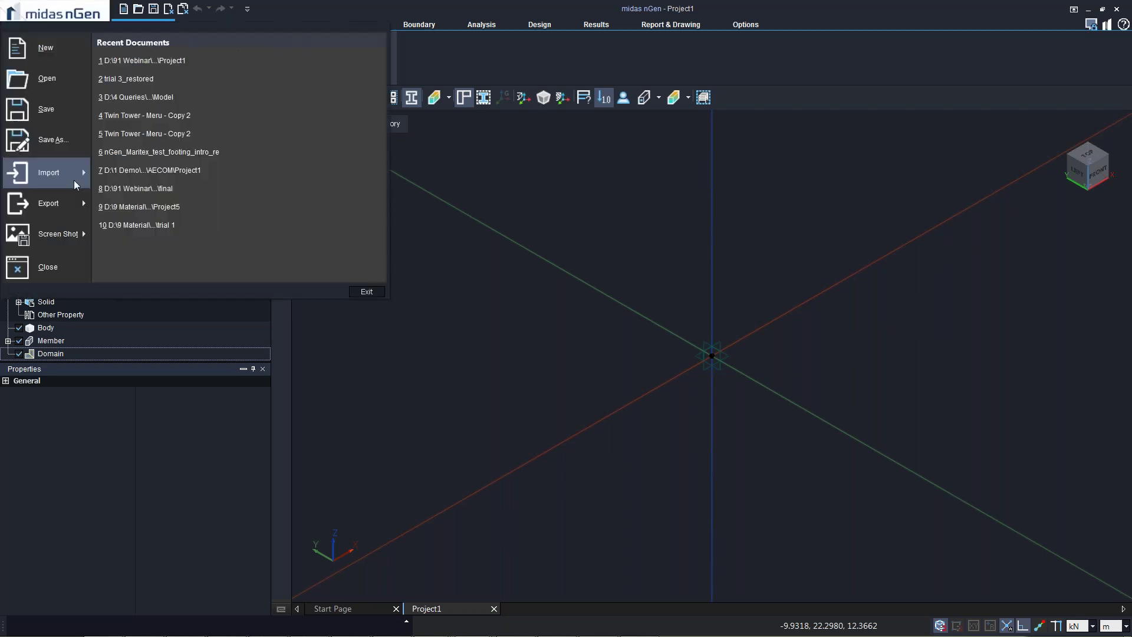
pyautogui.moveTo(73, 177)
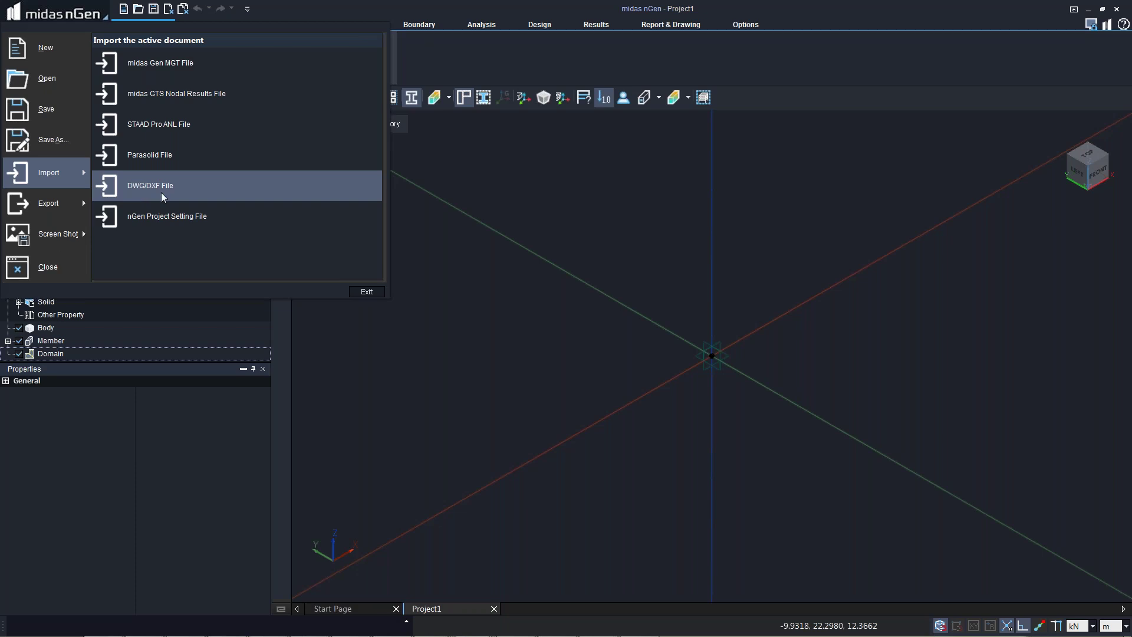
pyautogui.press('Escape')
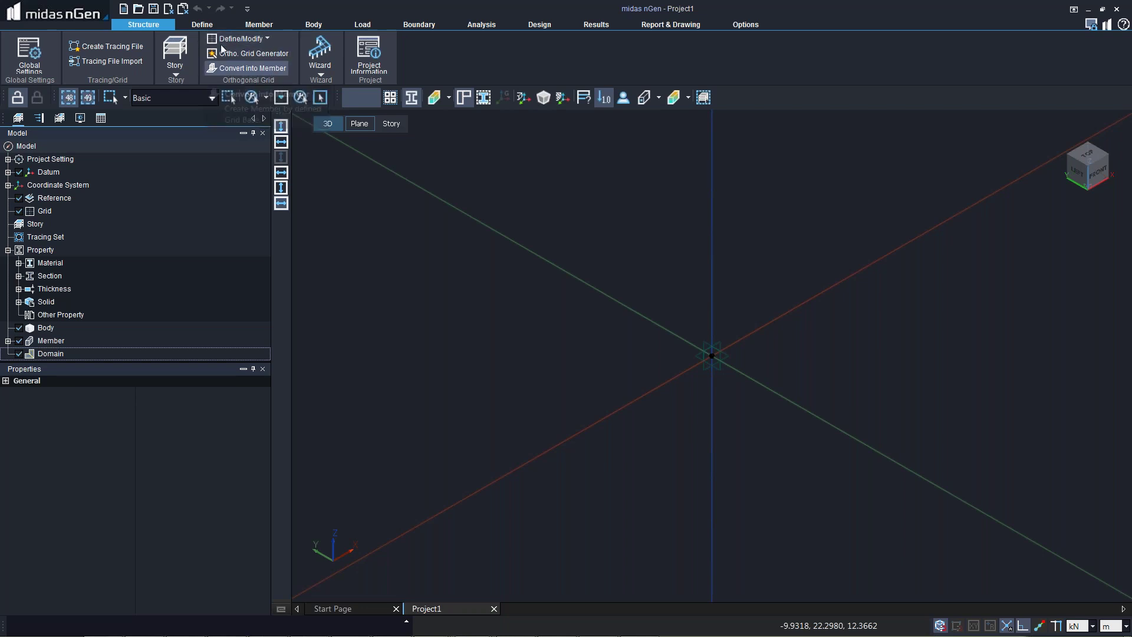
pyautogui.click(260, 26)
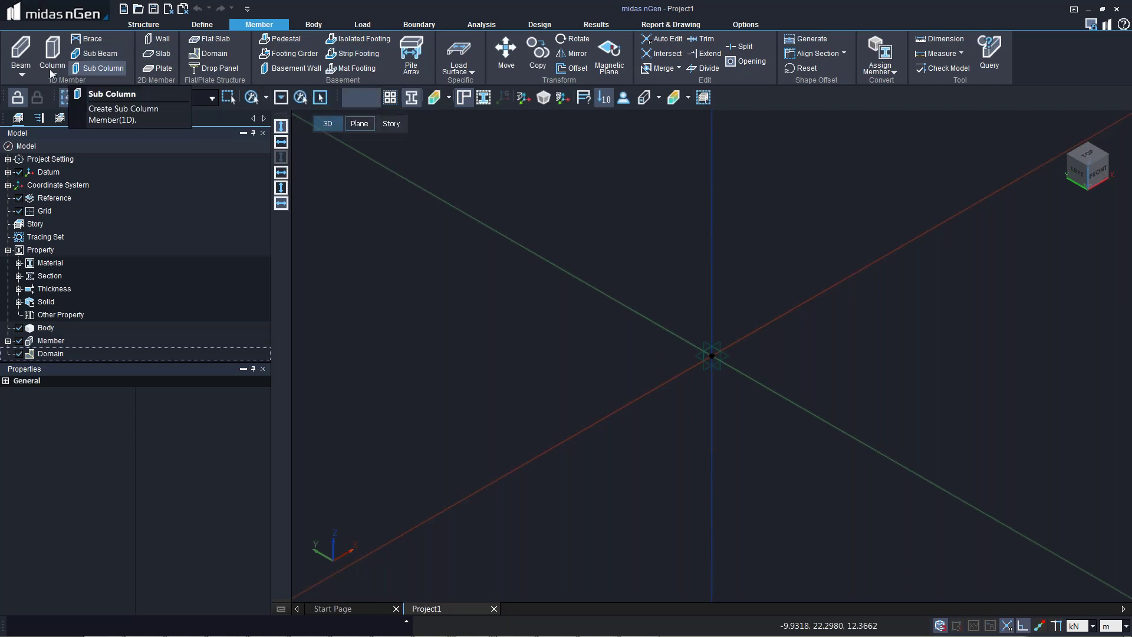
pyautogui.click(322, 27)
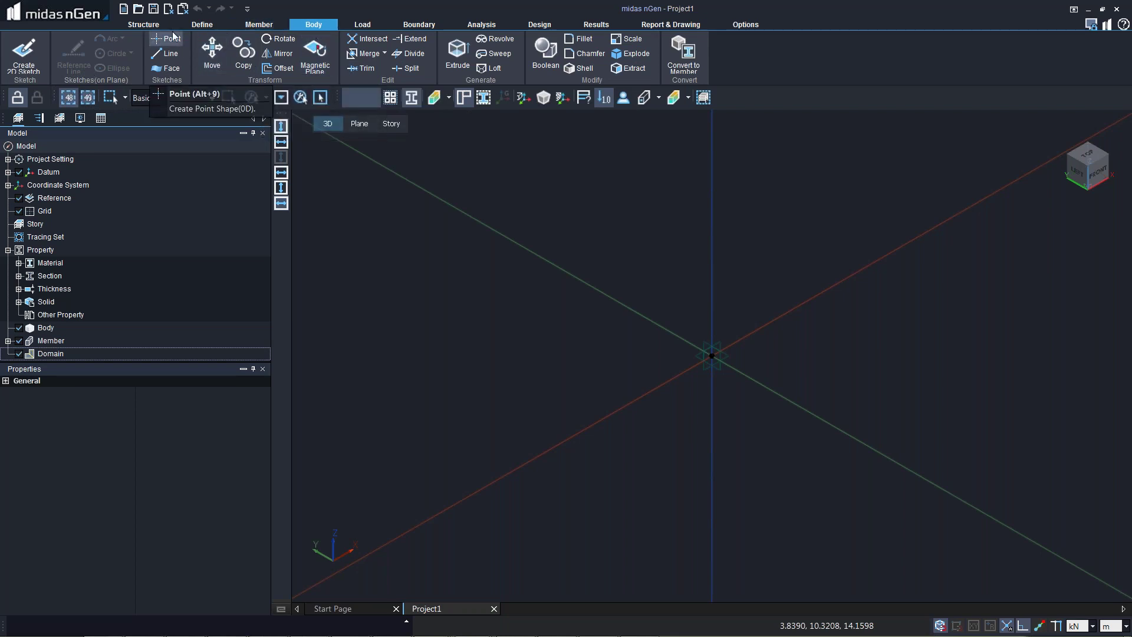
# - Import the drawings 1F_tracing.dwg and 2F_tracing.dwg together as tracing files
pyautogui.click(143, 28)
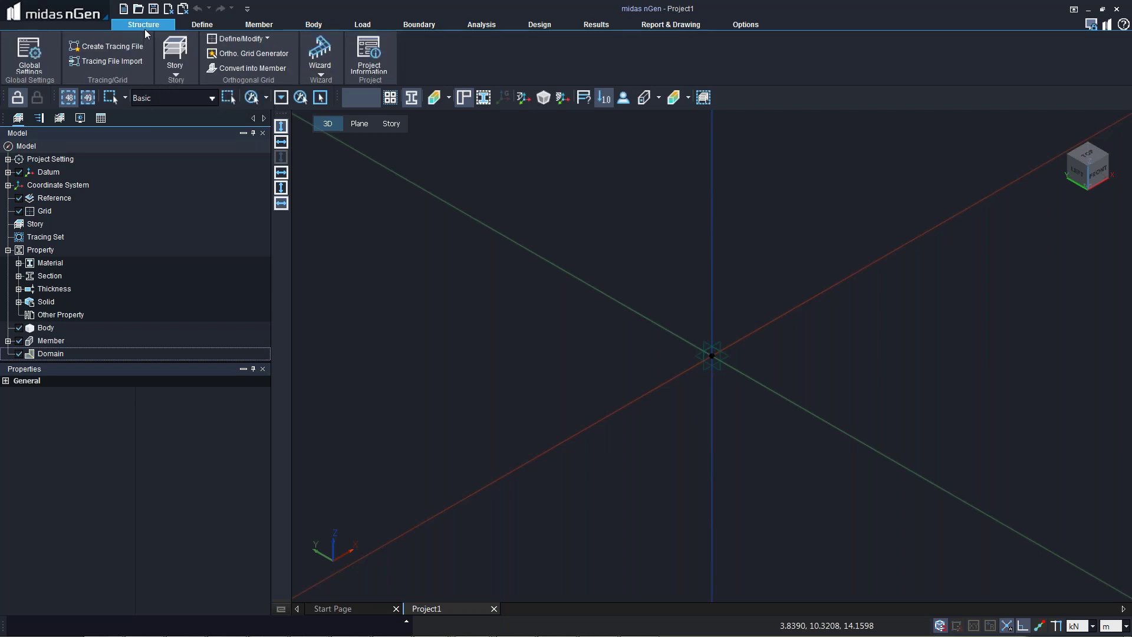
pyautogui.click(112, 61)
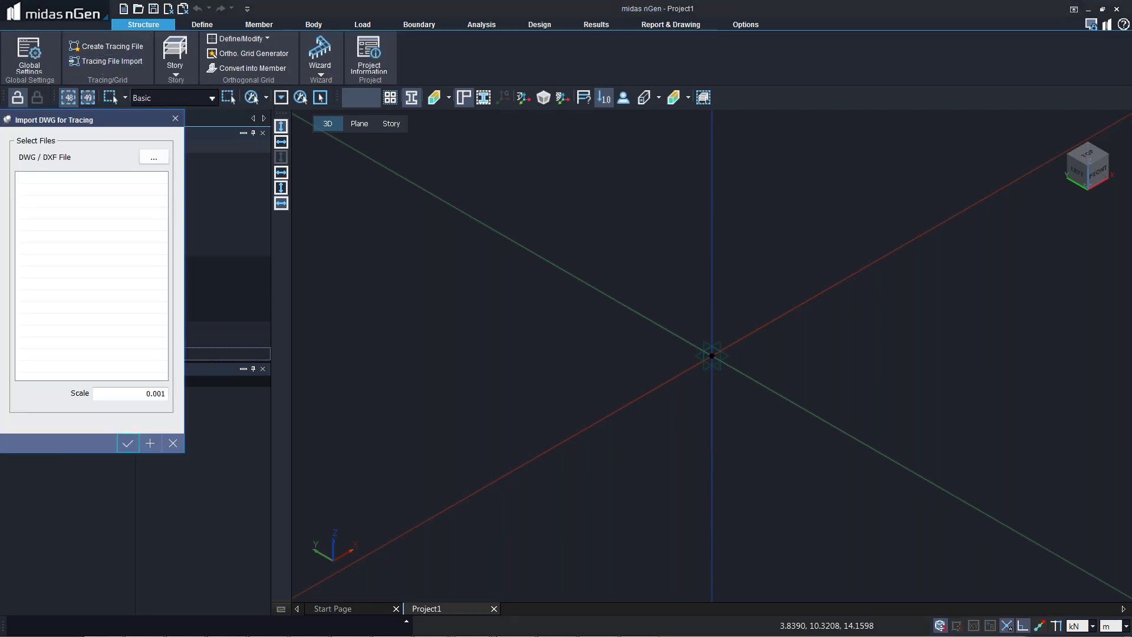
pyautogui.click(154, 158)
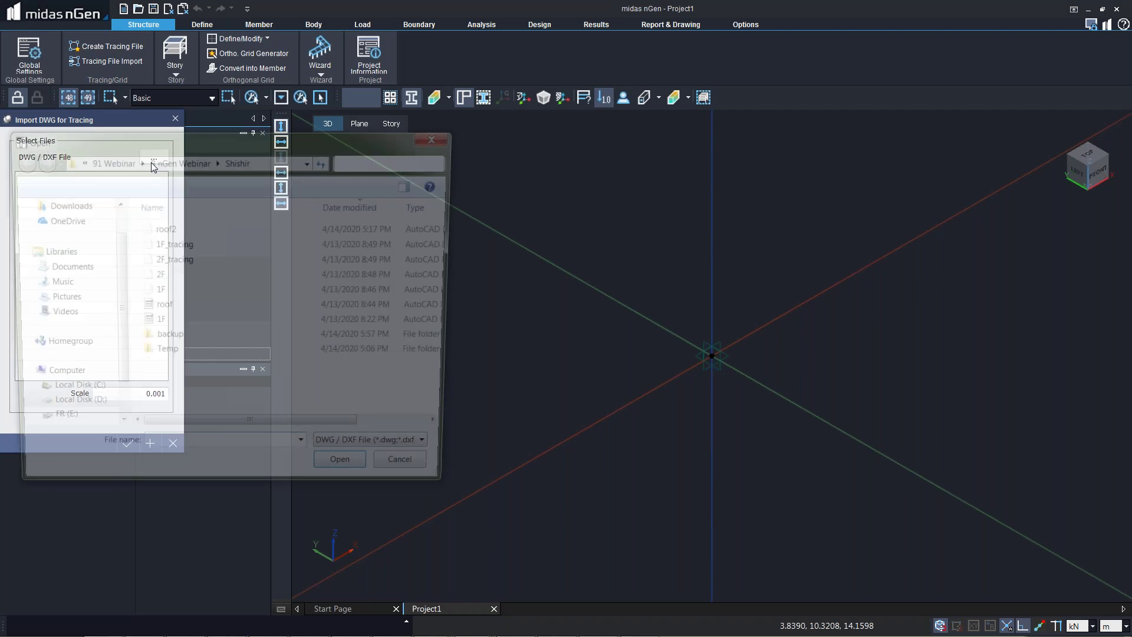
pyautogui.click(162, 246)
pyautogui.keyDown('shift'); pyautogui.click(165, 260); pyautogui.keyUp('shift')
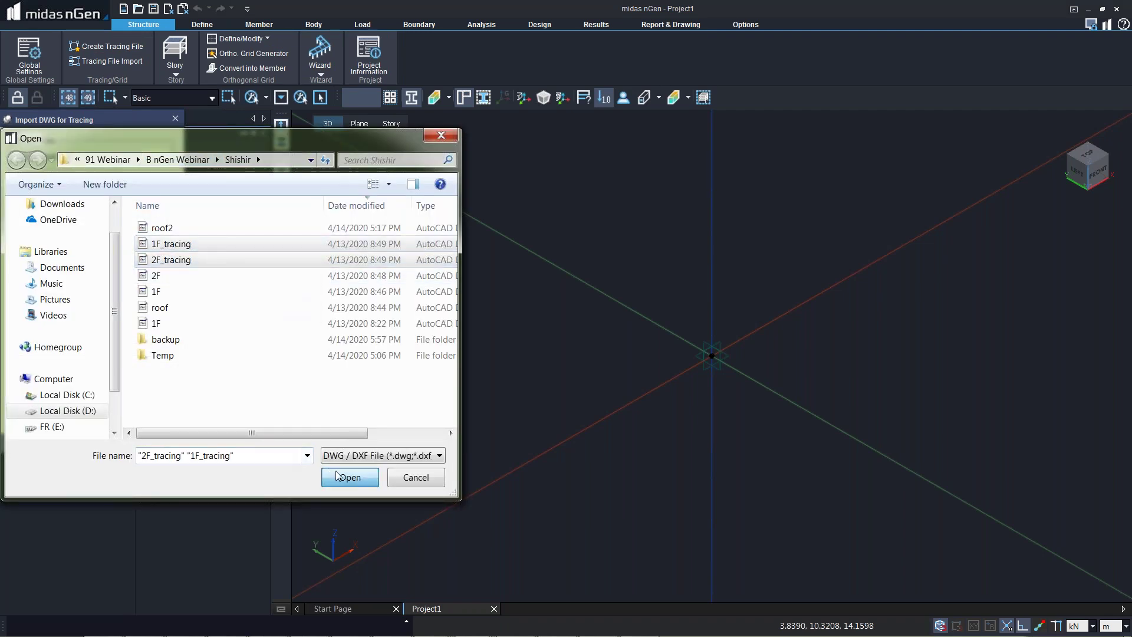
pyautogui.press('Return')
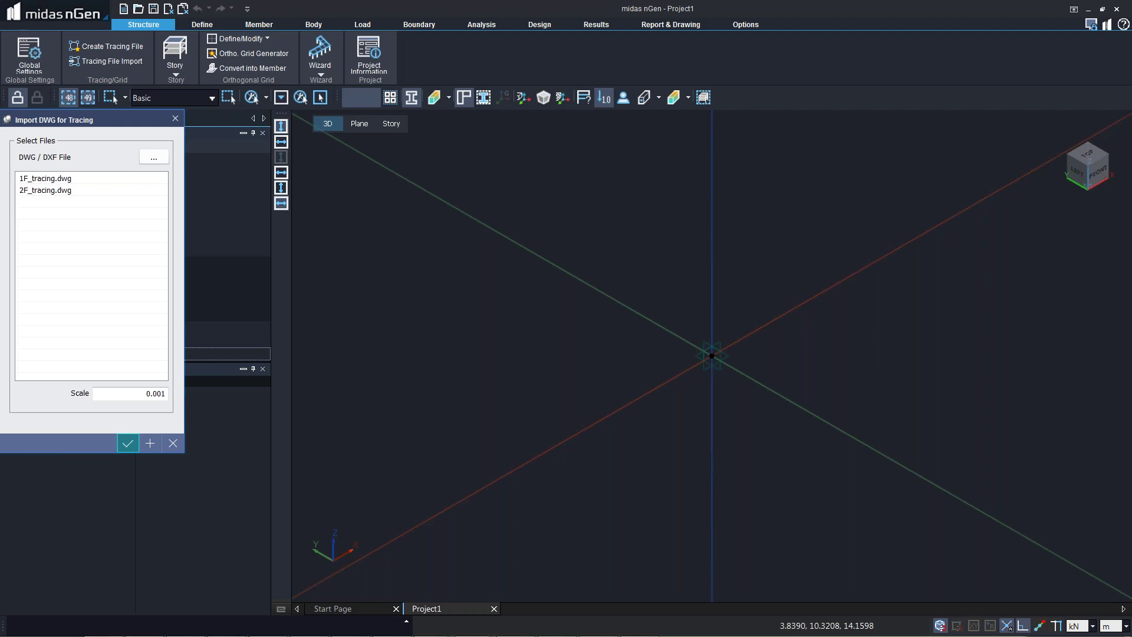
pyautogui.click(127, 443)
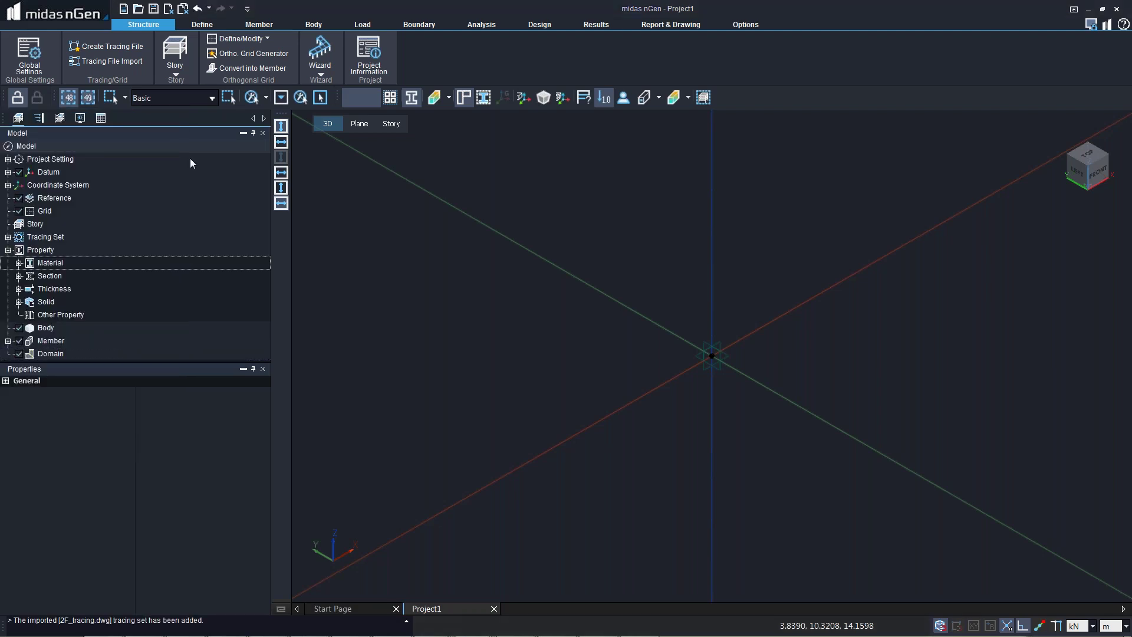
# - Add a story set named T1 with no base set and open its story data
pyautogui.click(184, 54)
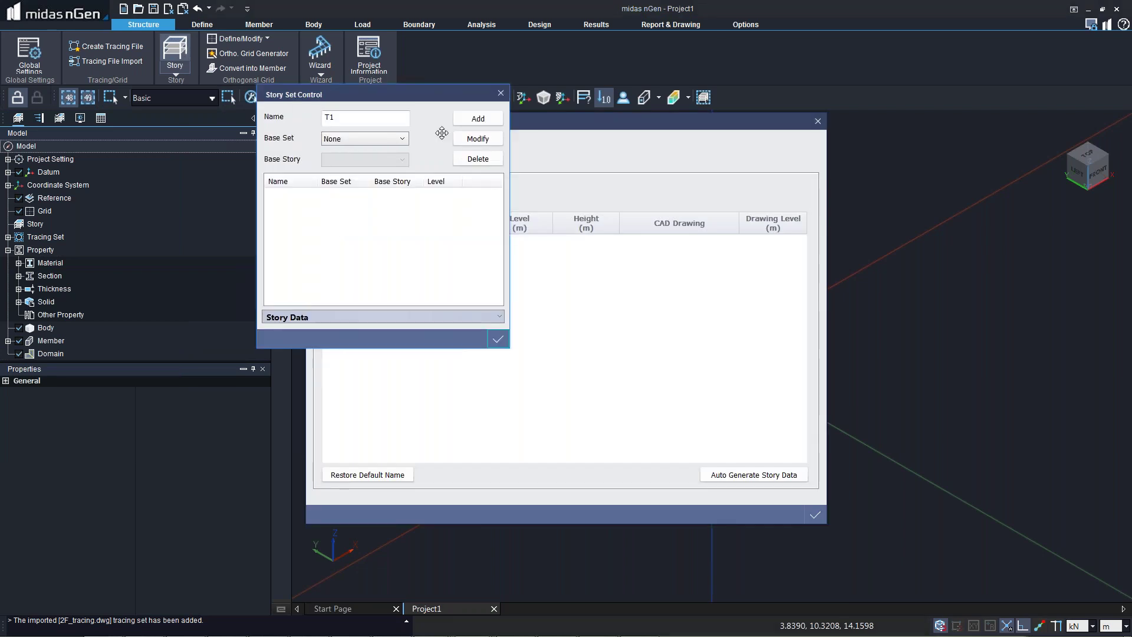
pyautogui.click(477, 119)
pyautogui.click(500, 340)
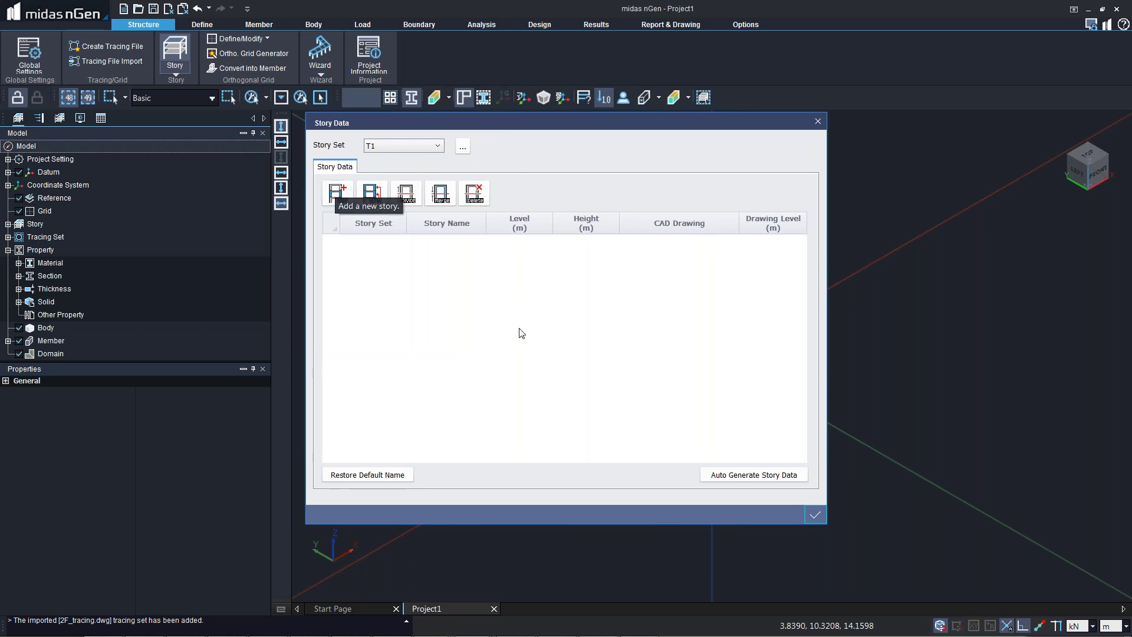
# - Add one story with a height of 4 m to story set T1
pyautogui.click(338, 193)
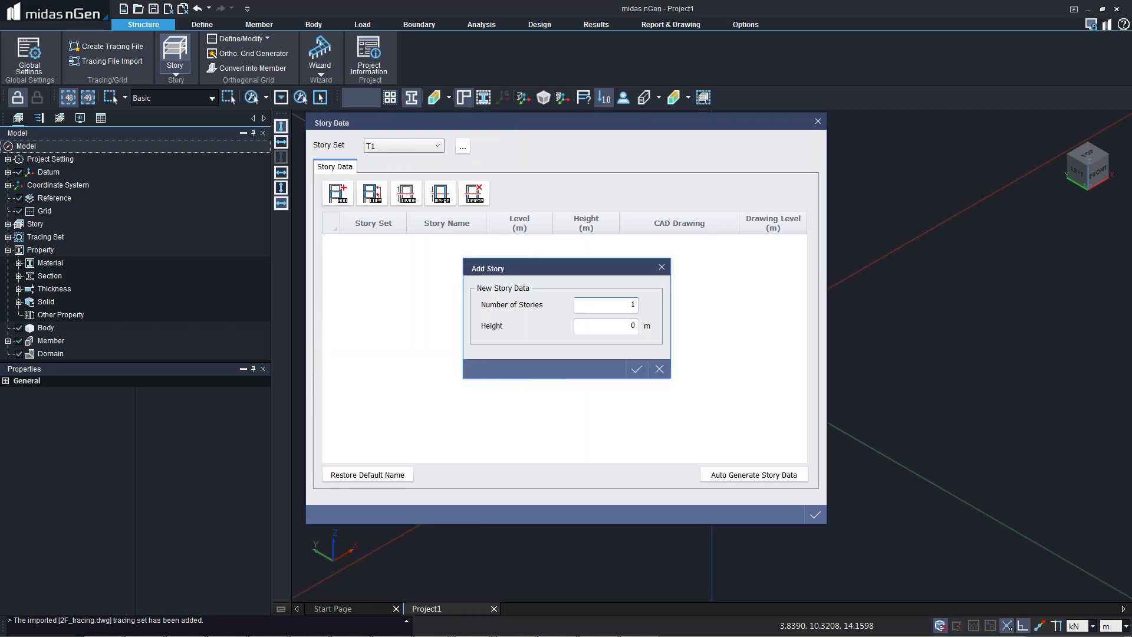
pyautogui.doubleClick(625, 325)
pyautogui.write('4')
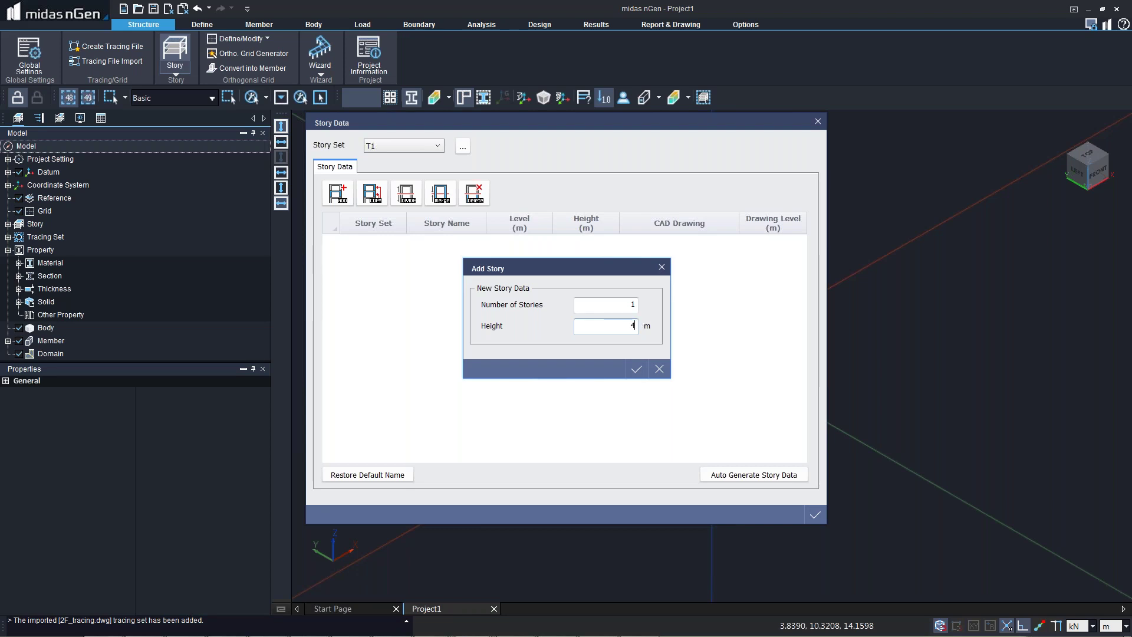
pyautogui.click(636, 369)
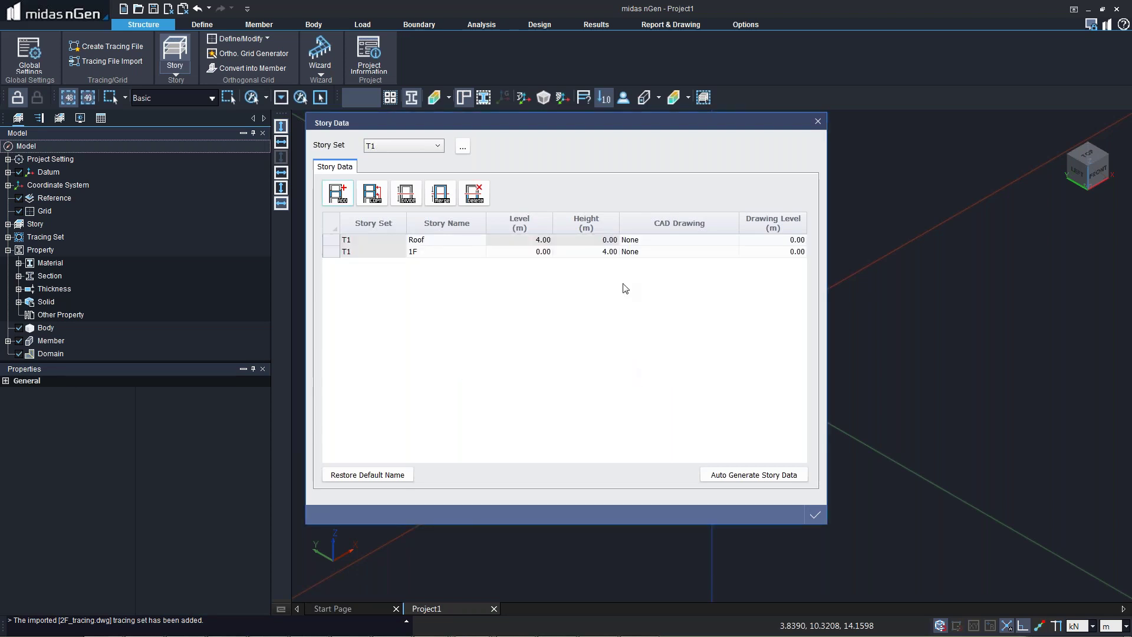
# - Link the CAD drawing 1F_tracing.dwg to story 1F and 2F_tracing.dwg to the Roof story, and accept the story data
pyautogui.click(734, 254)
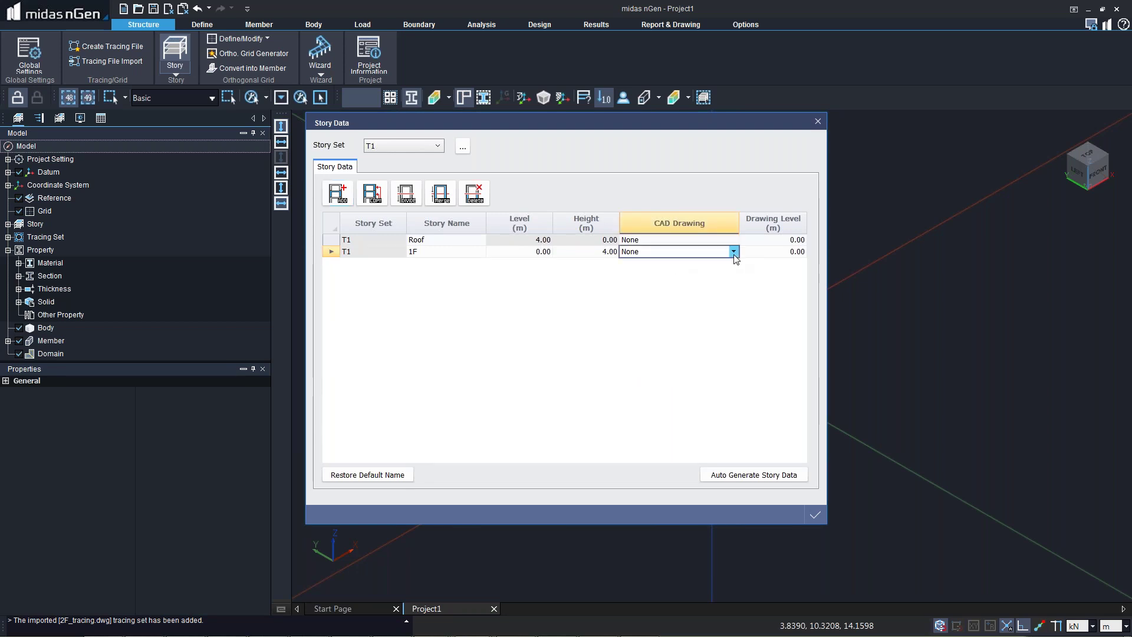
pyautogui.click(734, 255)
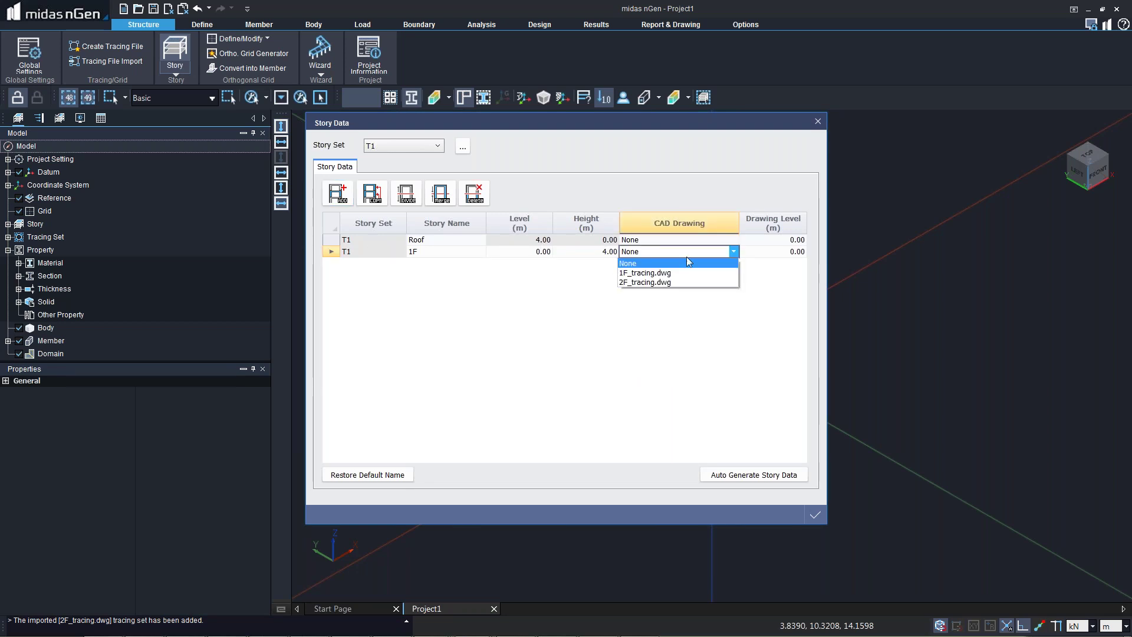
pyautogui.click(644, 273)
pyautogui.click(735, 240)
pyautogui.click(735, 240)
pyautogui.click(644, 273)
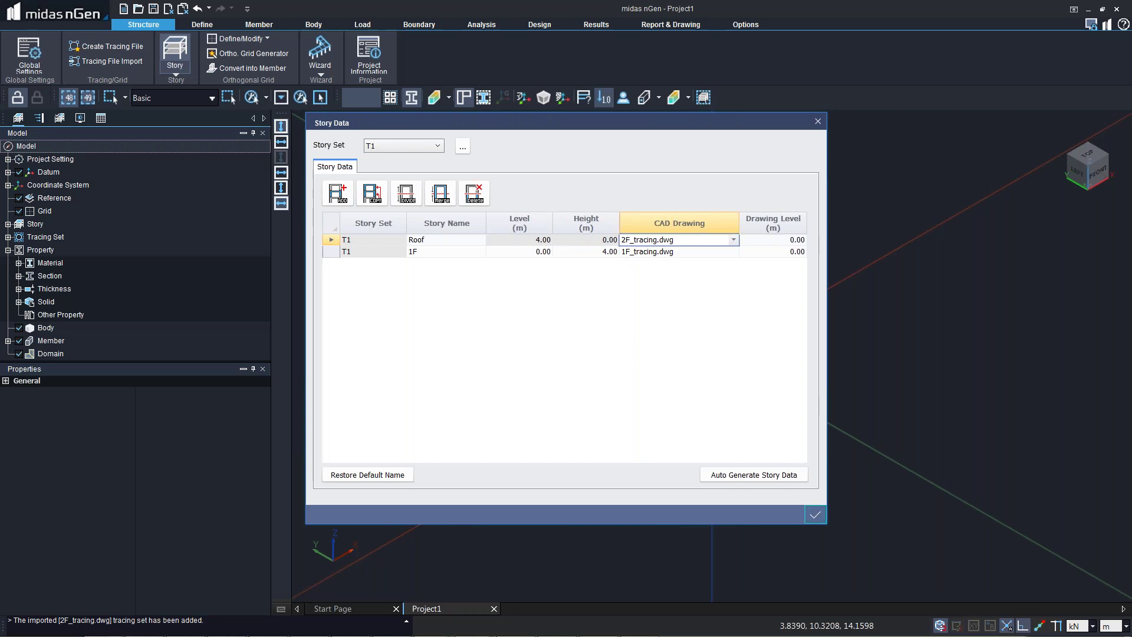
pyautogui.click(815, 514)
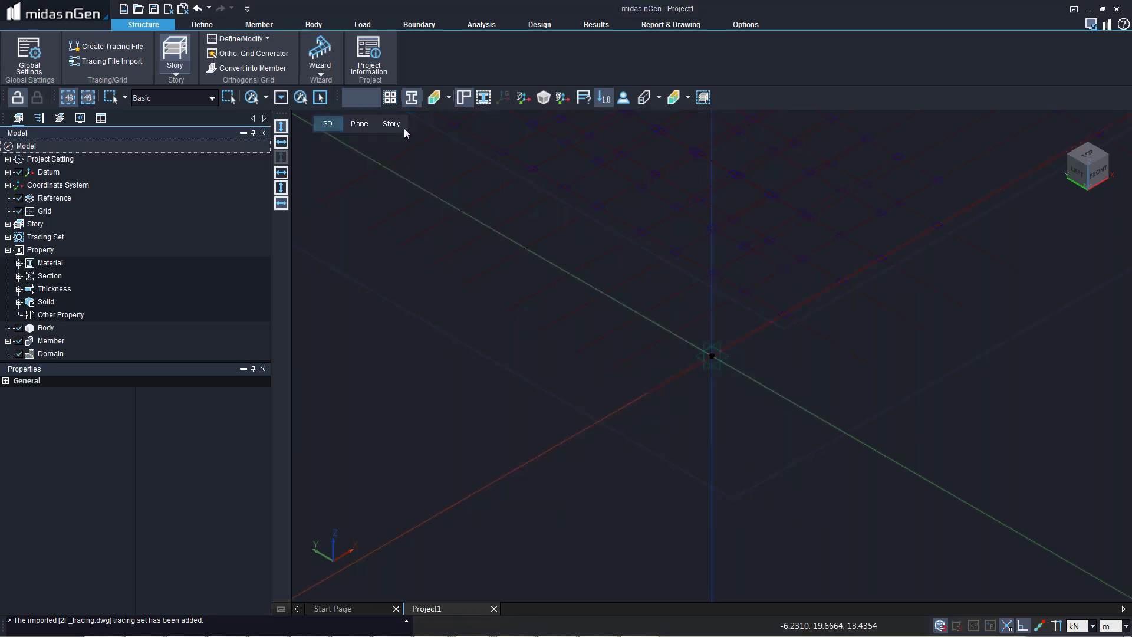
# - In the 1F story view, create 4 m high C30/37 columns from all column outlines in the tracing drawing
pyautogui.click(391, 125)
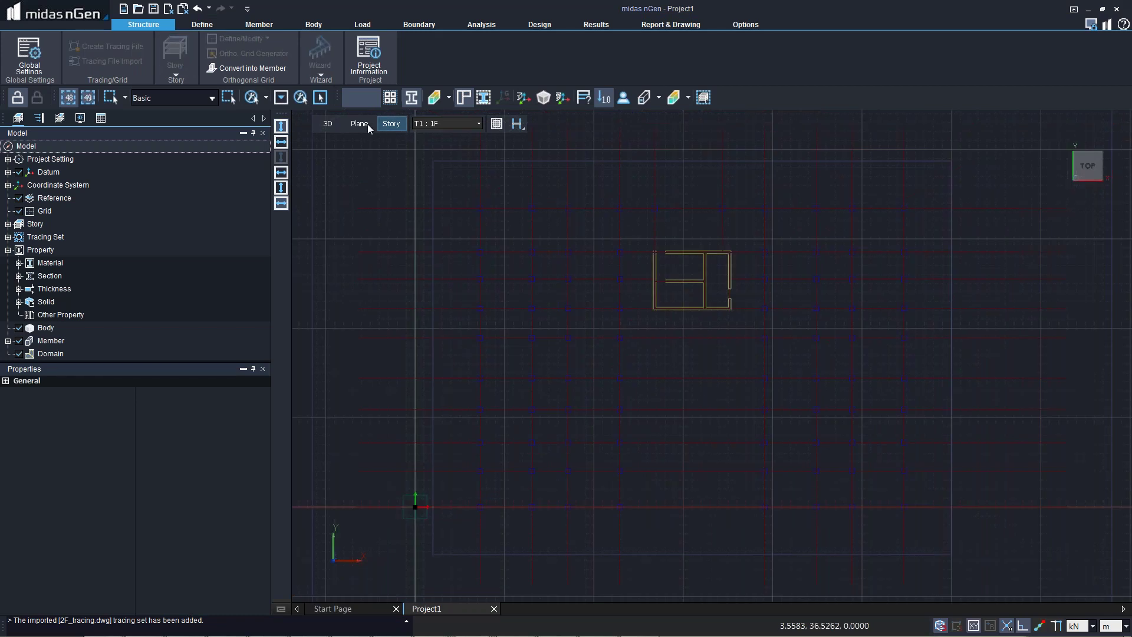
pyautogui.click(260, 27)
pyautogui.click(47, 54)
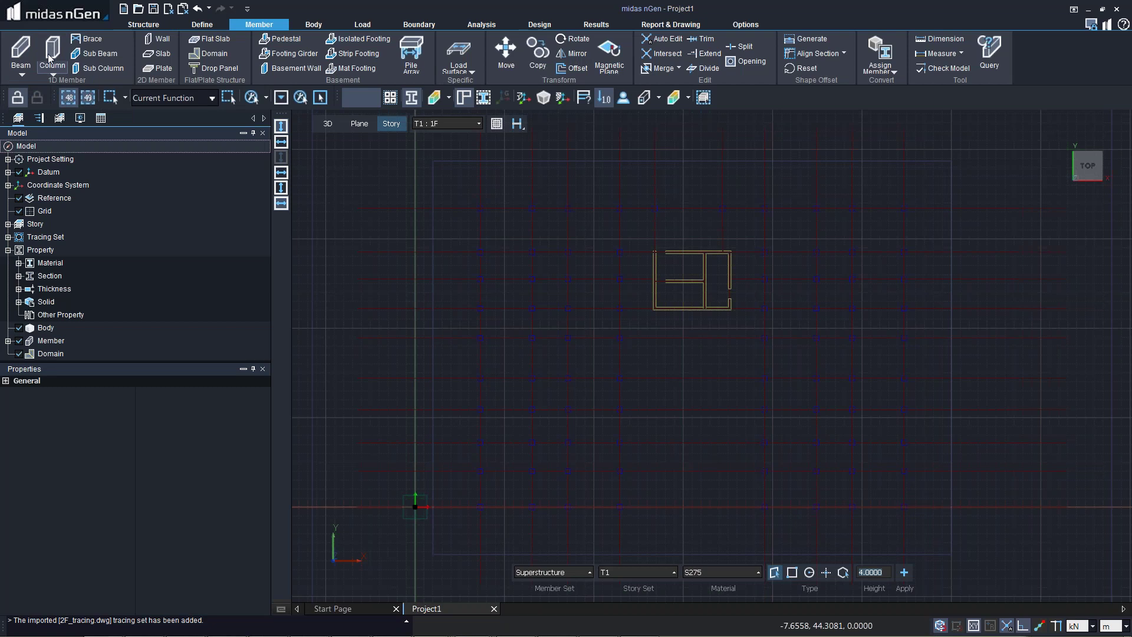
pyautogui.click(268, 213)
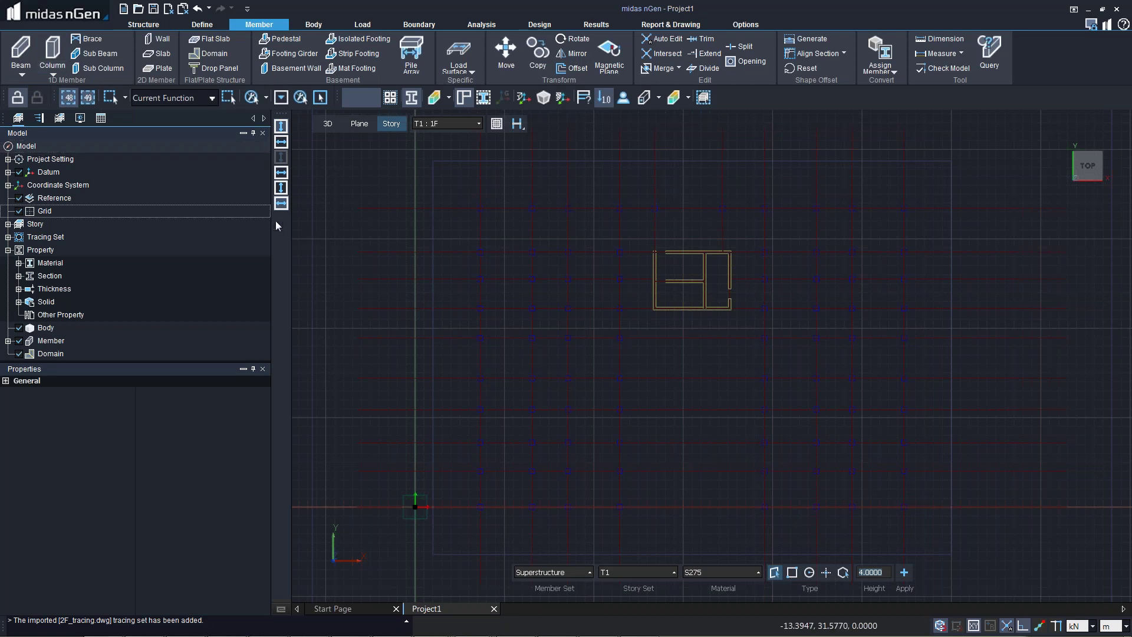
pyautogui.click(742, 574)
pyautogui.click(720, 550)
pyautogui.click(425, 174)
pyautogui.click(942, 523)
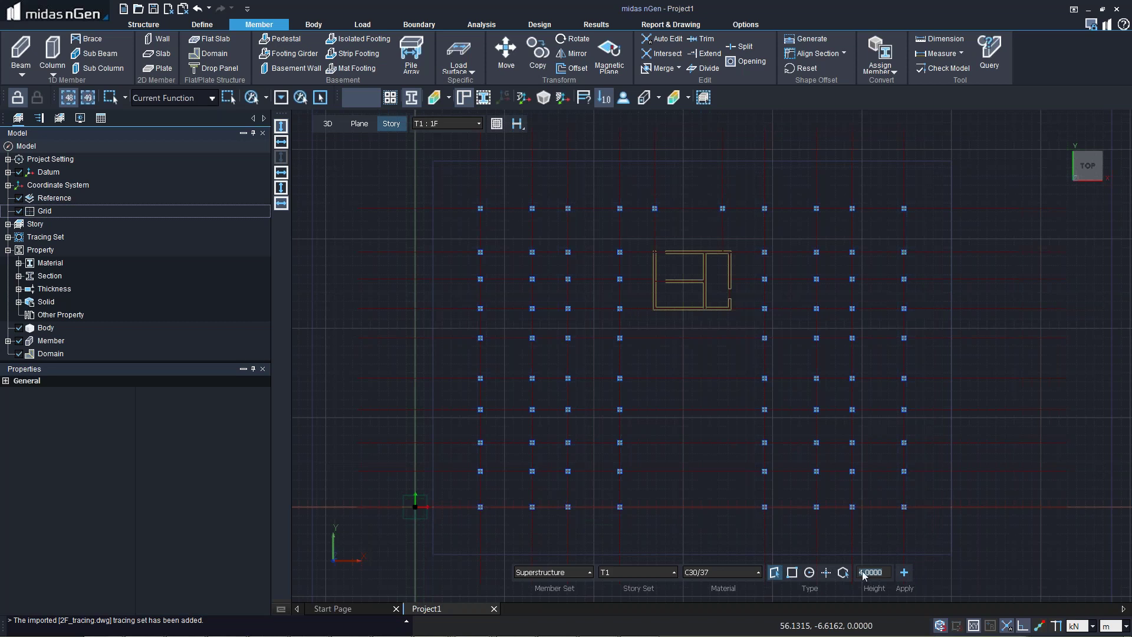
pyautogui.click(904, 572)
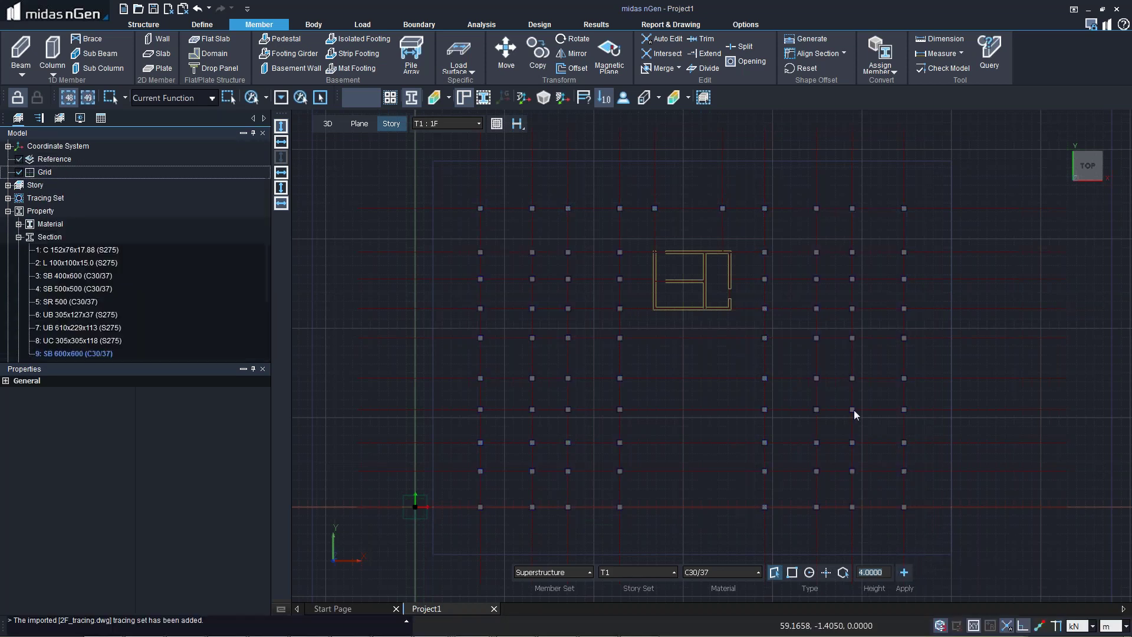
pyautogui.moveTo(880, 398); pyautogui.dragTo(871, 340, button='middle')
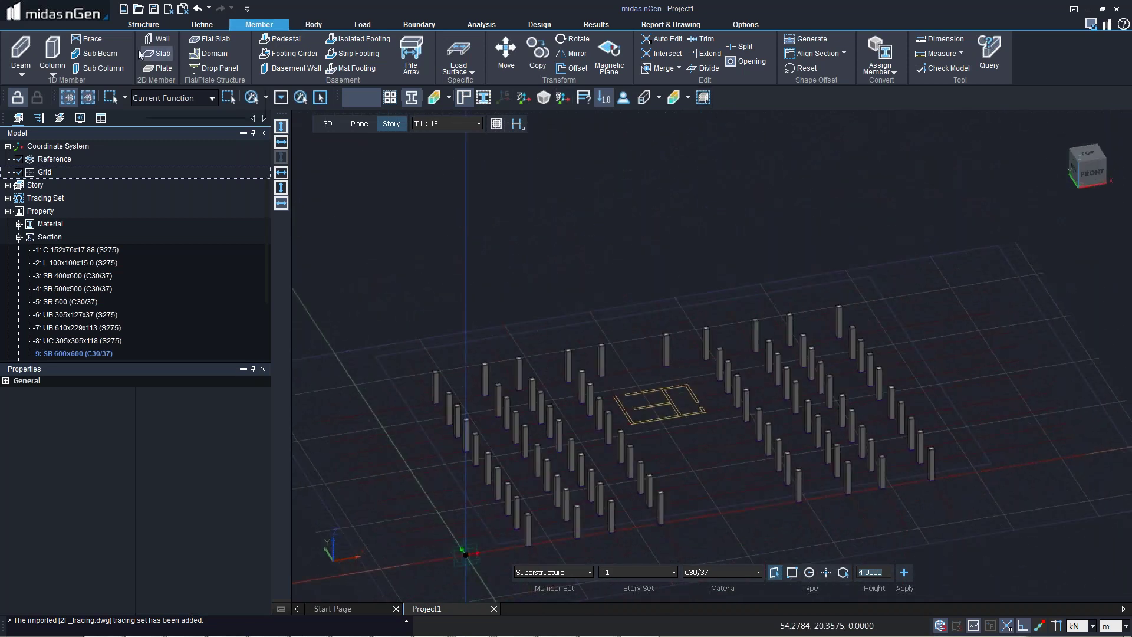
# - Create 4 m high C30/37 walls with analysis type Wall(Plate - Meshed) from the core wall lines of the tracing drawing
pyautogui.click(160, 40)
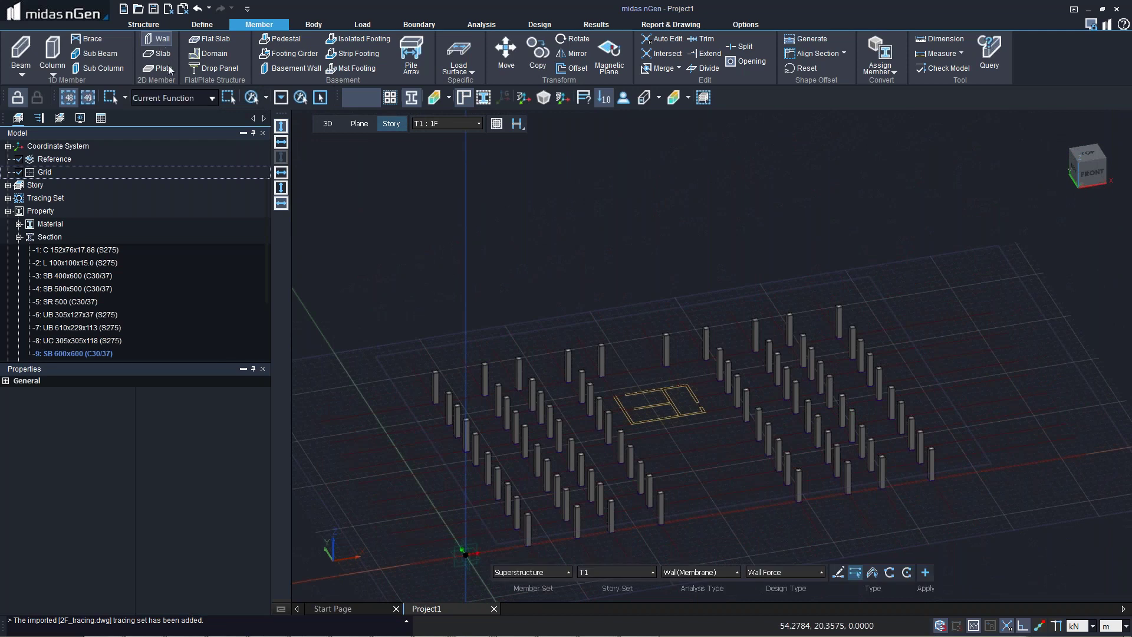
pyautogui.click(837, 572)
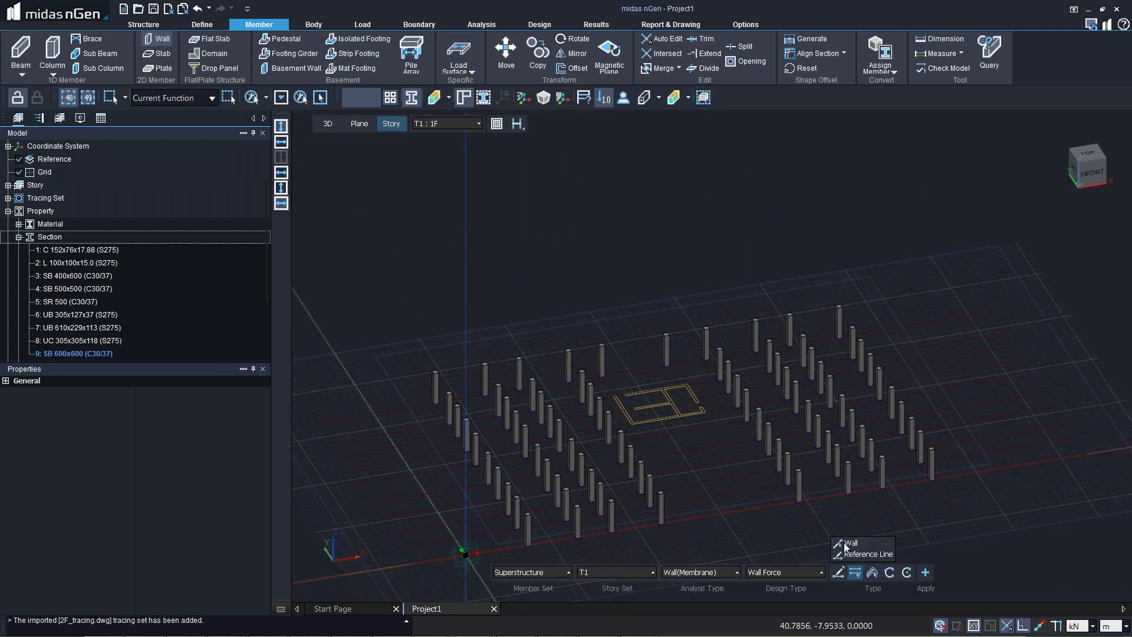
pyautogui.click(844, 545)
pyautogui.click(693, 572)
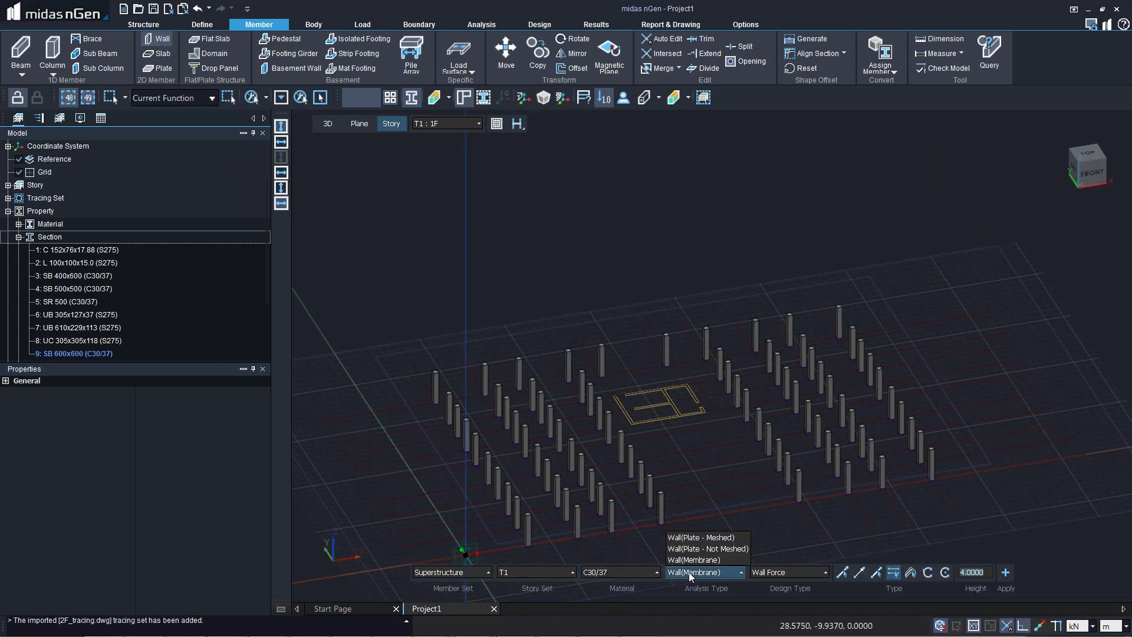
pyautogui.click(691, 537)
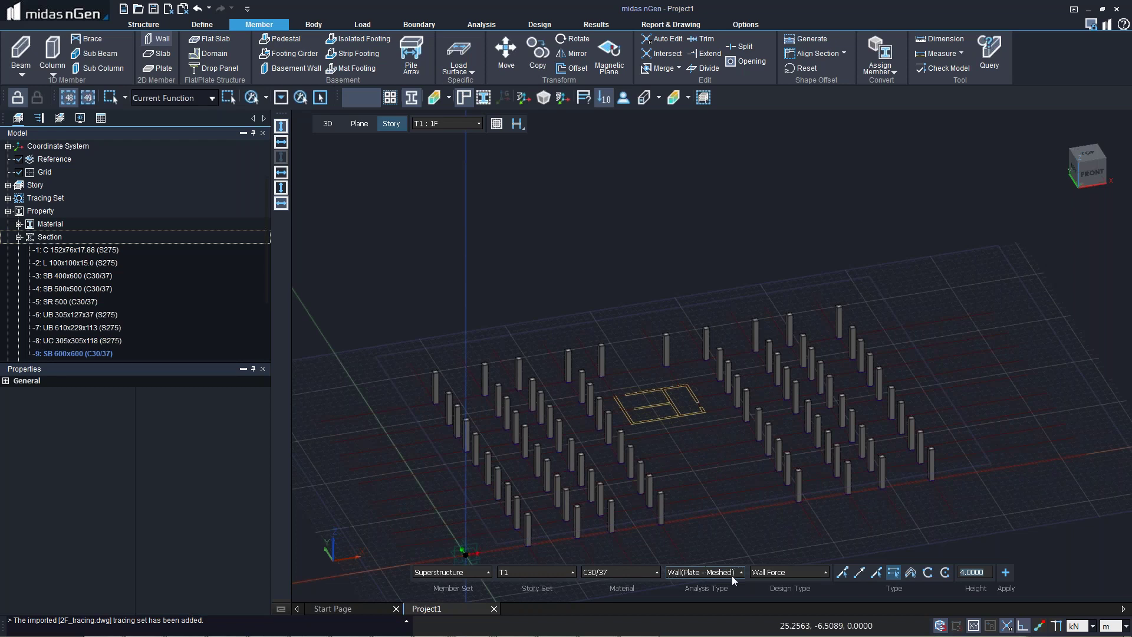
pyautogui.moveTo(594, 357)
pyautogui.mouseDown()
pyautogui.moveTo(681, 425)
pyautogui.moveTo(727, 435)
pyautogui.mouseUp()
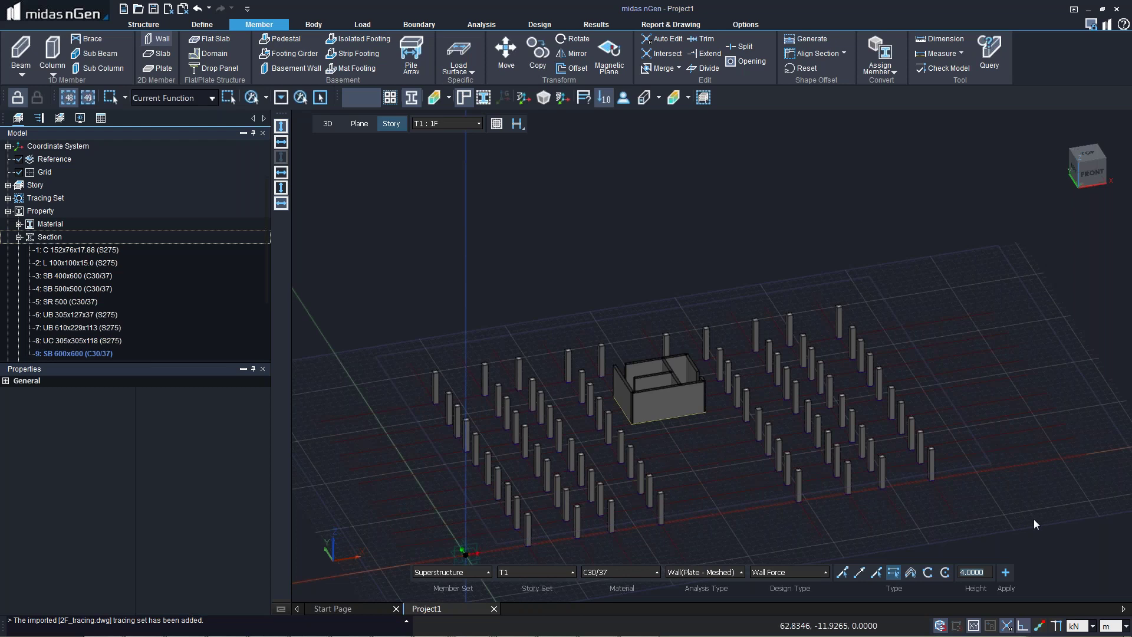
pyautogui.press('Escape')
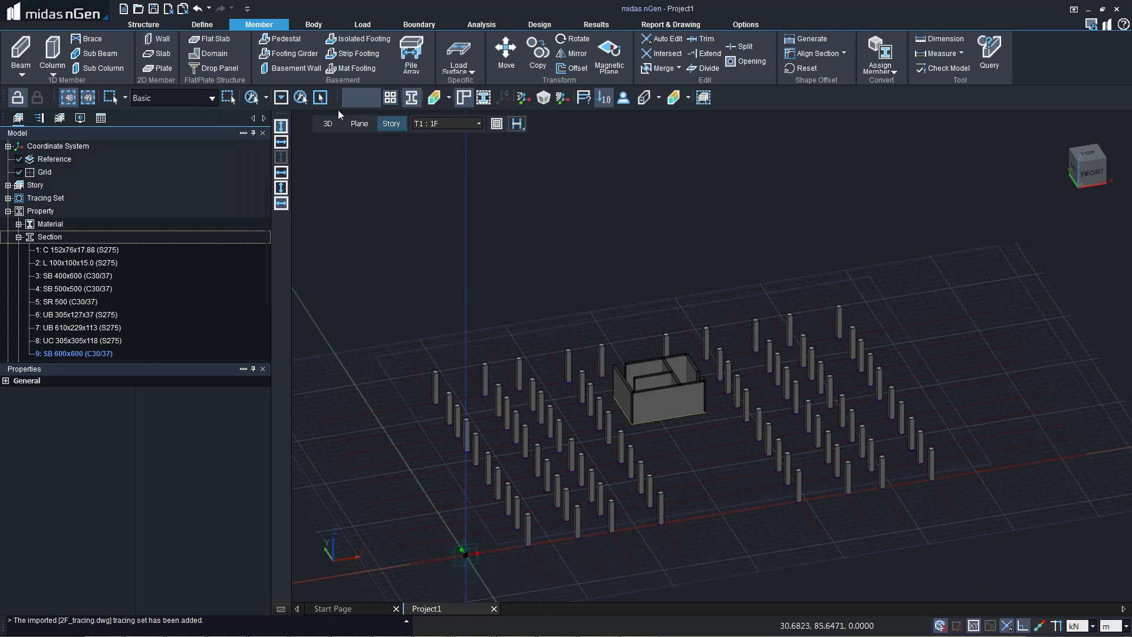
pyautogui.click(358, 38)
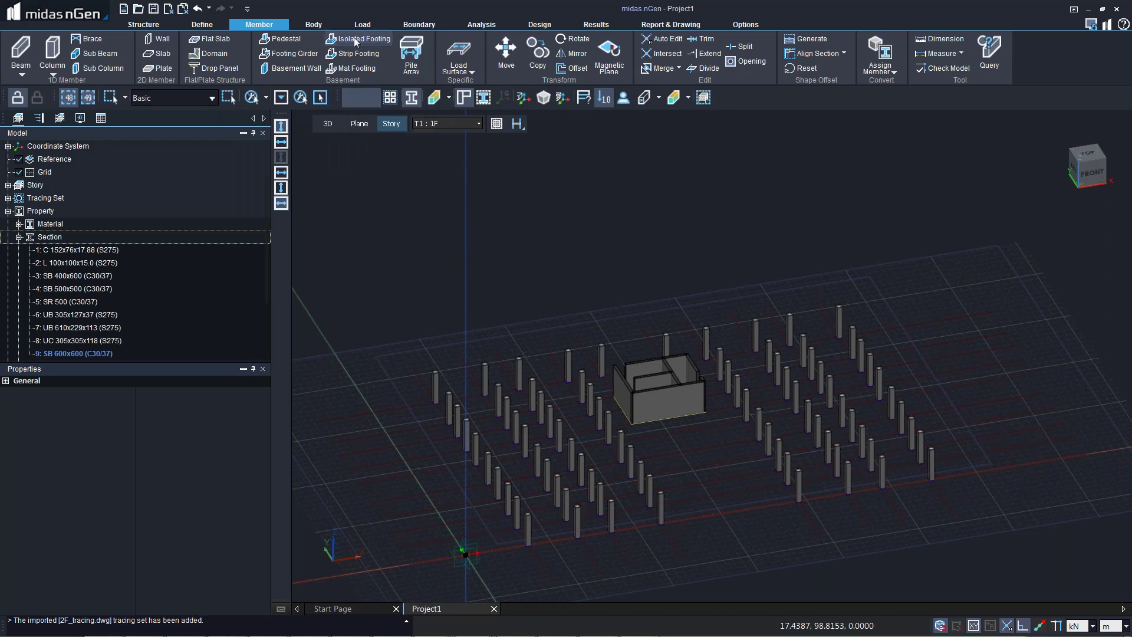
pyautogui.middleClick(617, 353)
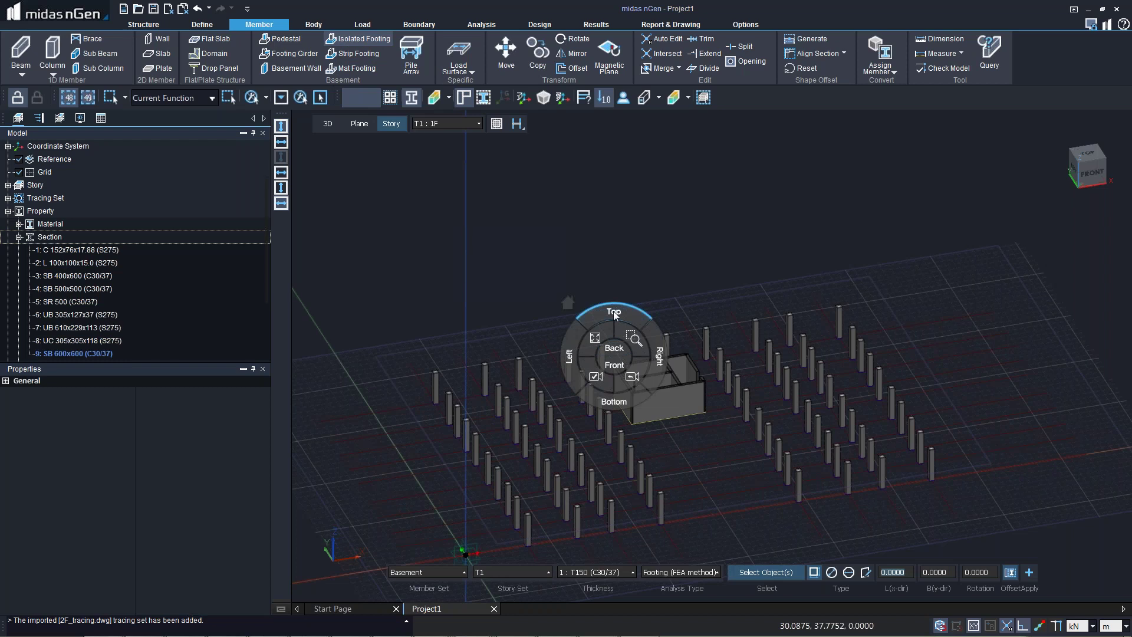
pyautogui.click(613, 310)
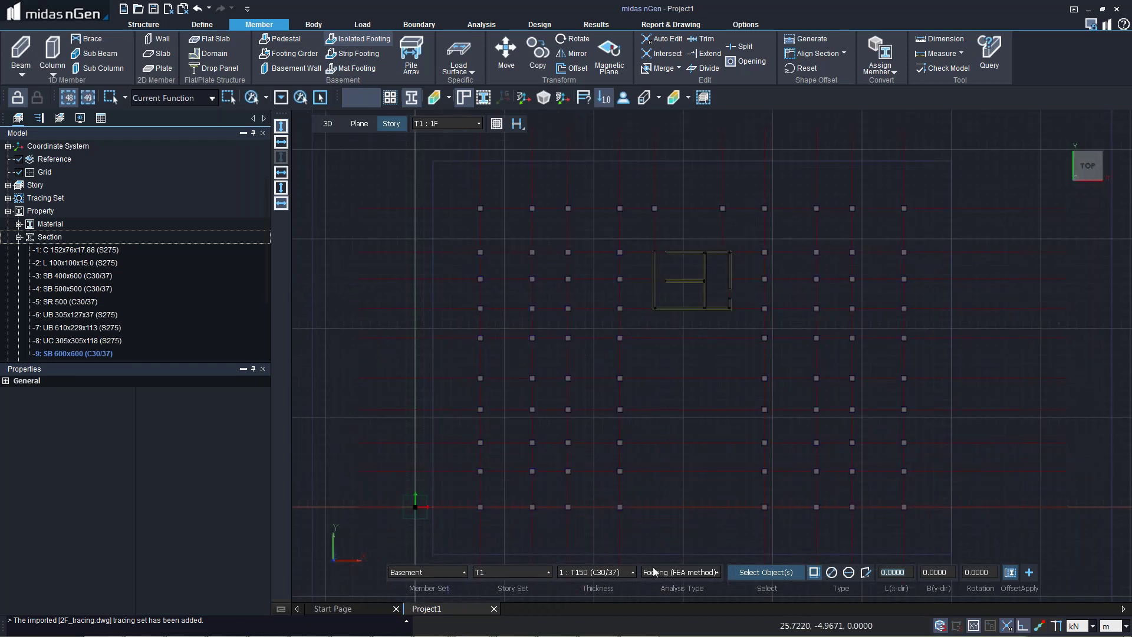
pyautogui.click(596, 571)
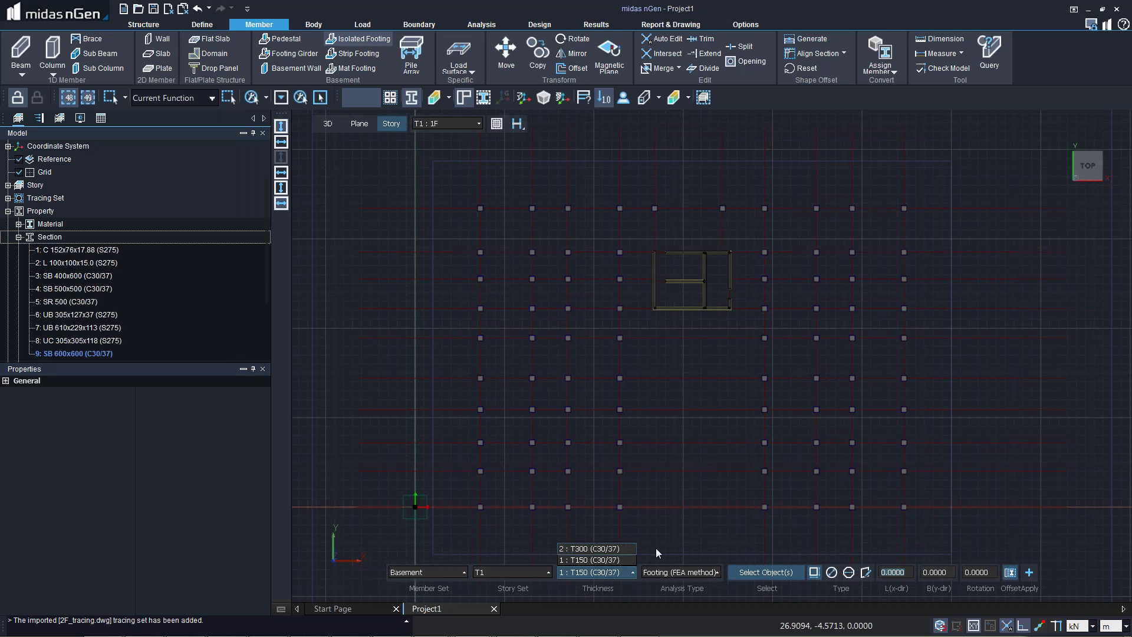
pyautogui.press('Escape')
# - Add a thickness property of 0.7 m with material C30/37
pyautogui.click(18, 237)
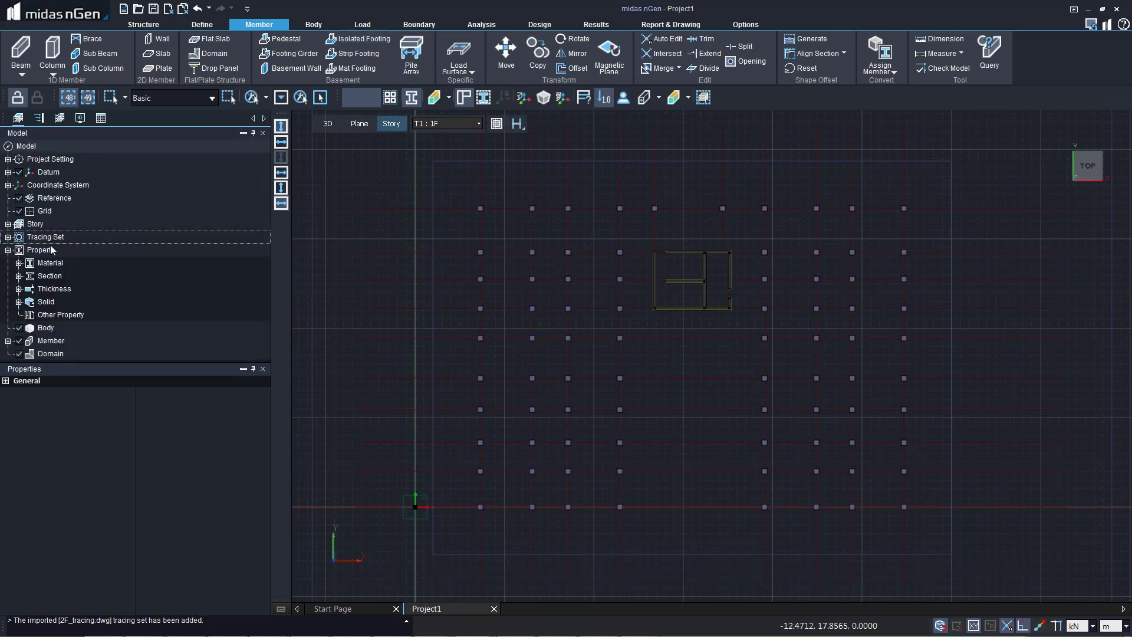
pyautogui.click(61, 328)
pyautogui.click(19, 290)
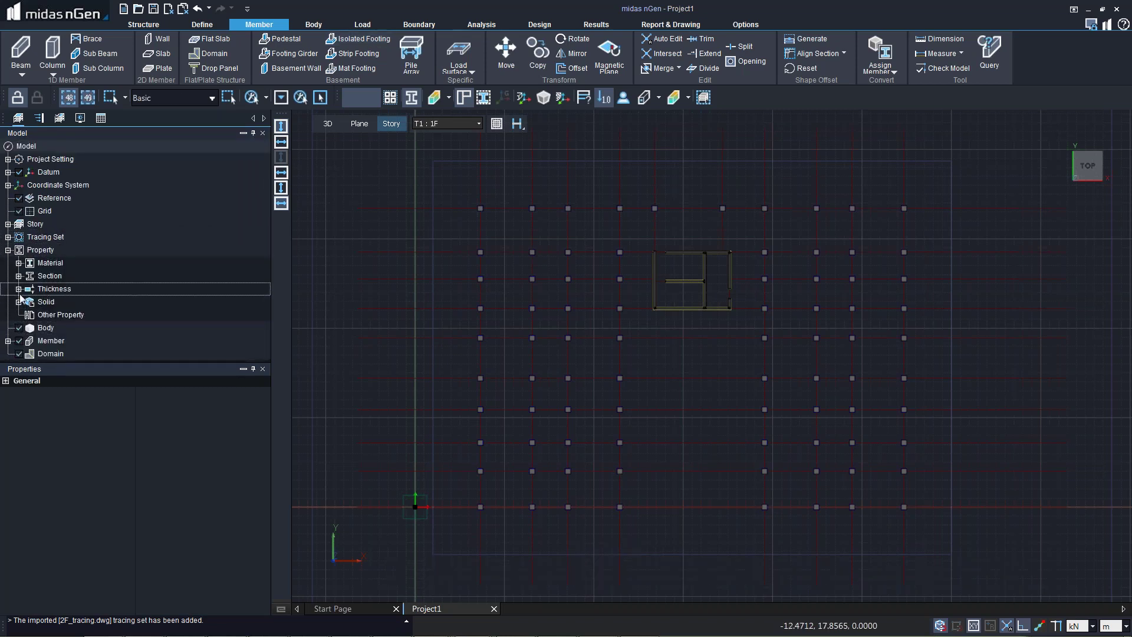
pyautogui.rightClick(55, 290)
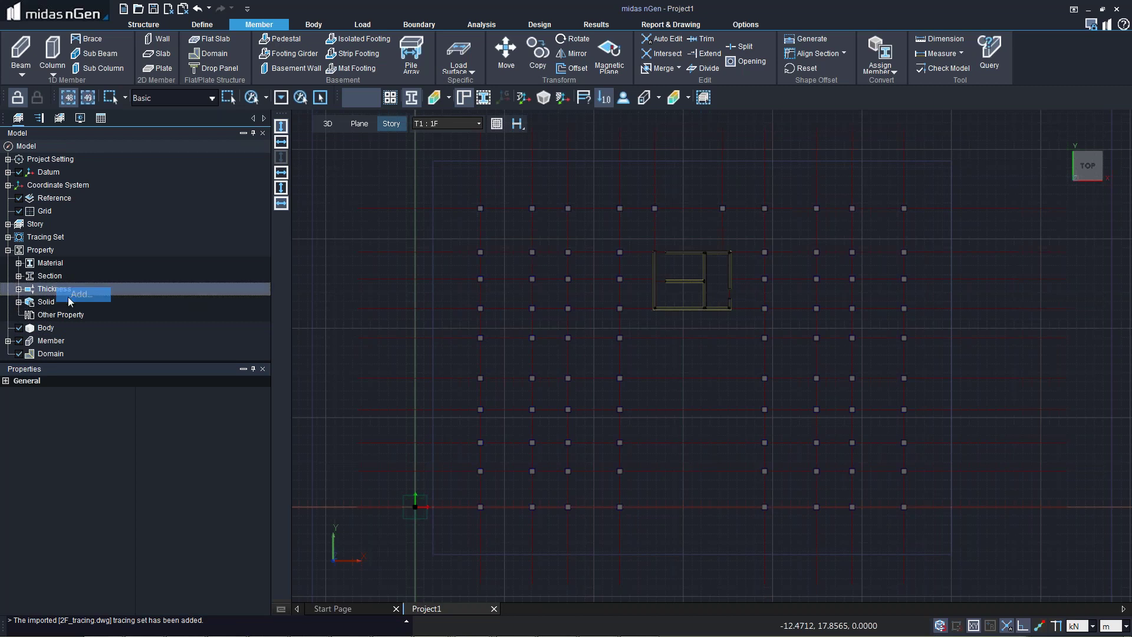
pyautogui.click(77, 295)
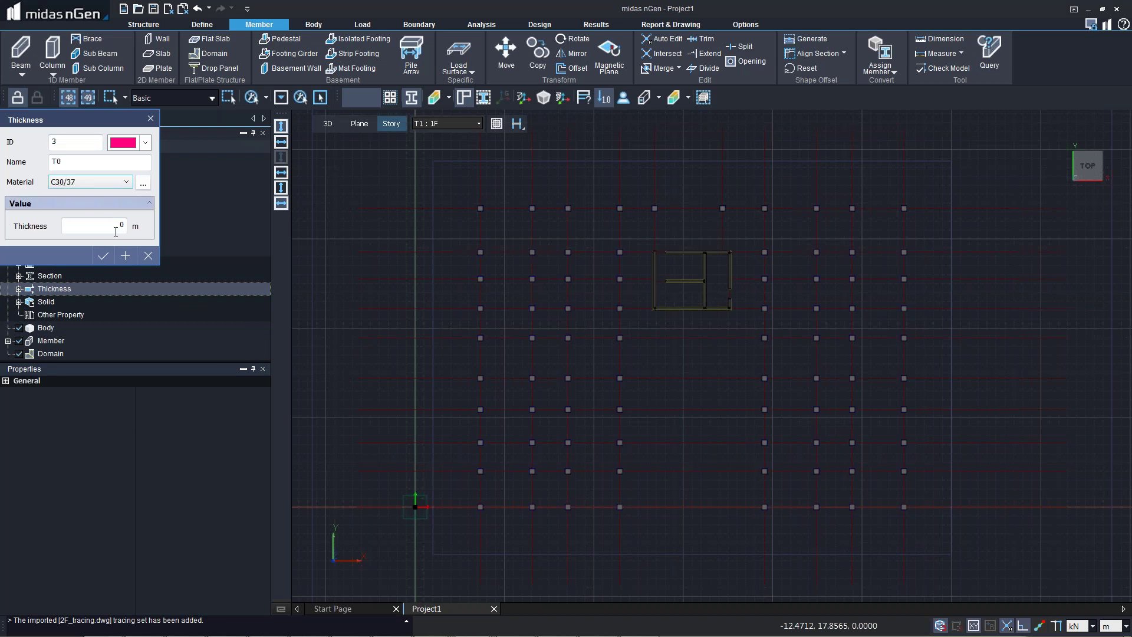
pyautogui.write('0.7')
pyautogui.click(100, 255)
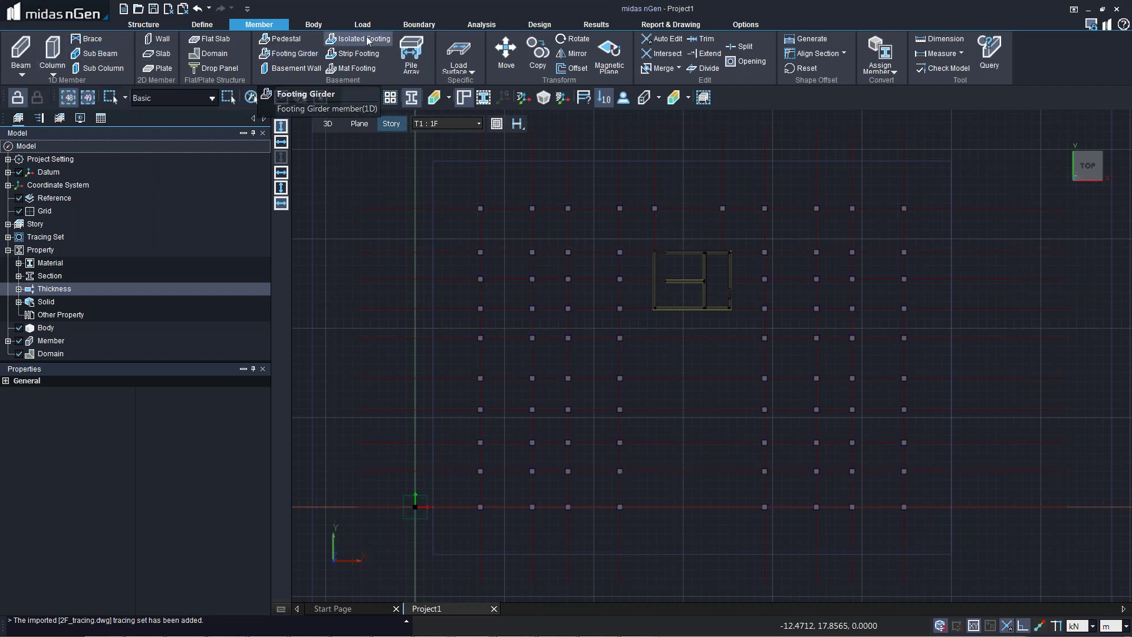
# - Set up an isolated rectangular footing with thickness T700 (C30/37), the FEA method, and 3.5 m for both plan dimensions
pyautogui.click(357, 53)
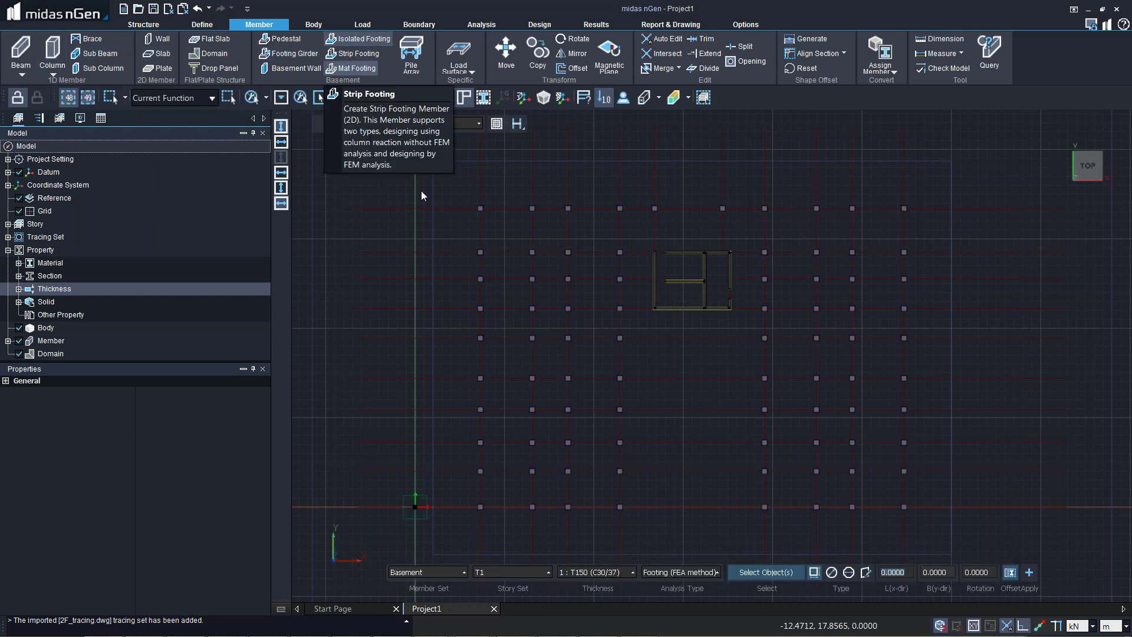
pyautogui.click(596, 572)
pyautogui.click(589, 559)
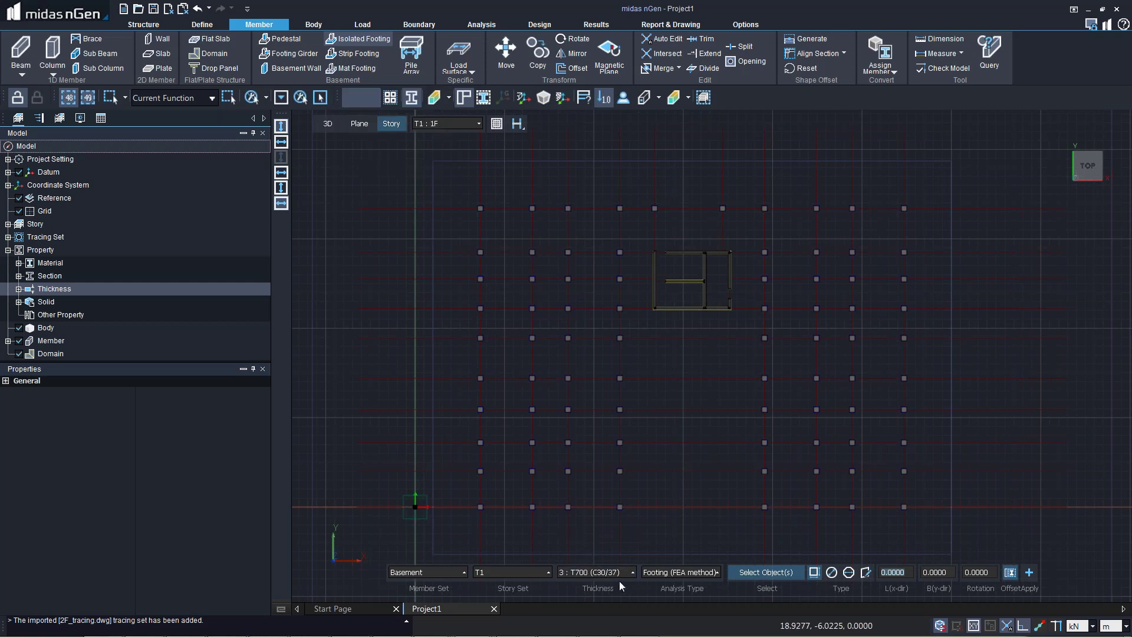
pyautogui.click(678, 575)
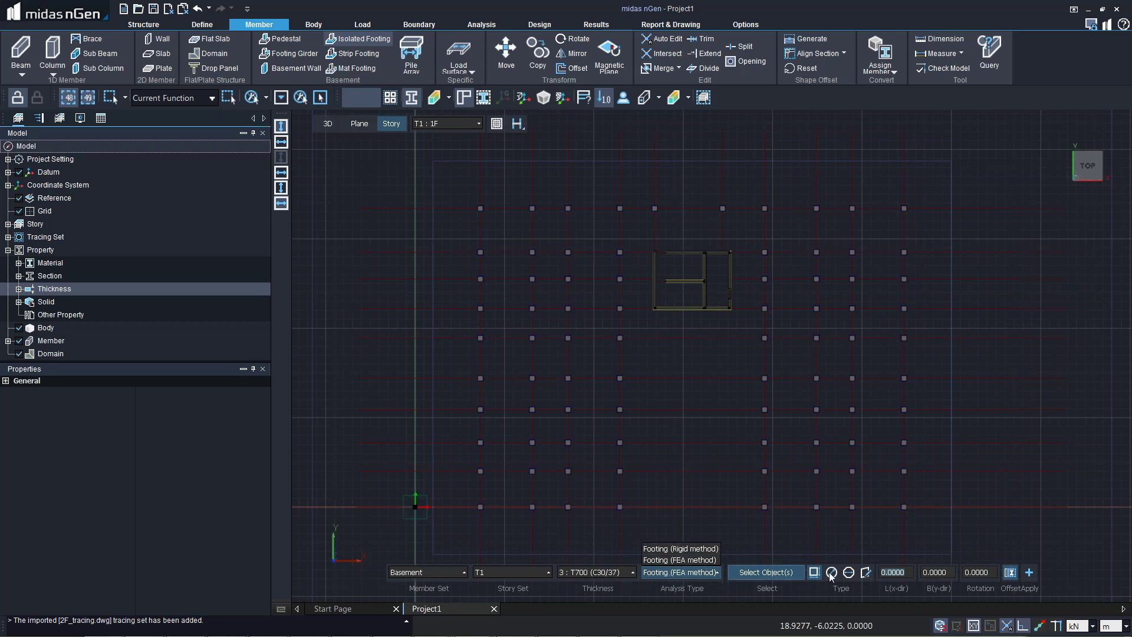
pyautogui.click(892, 573)
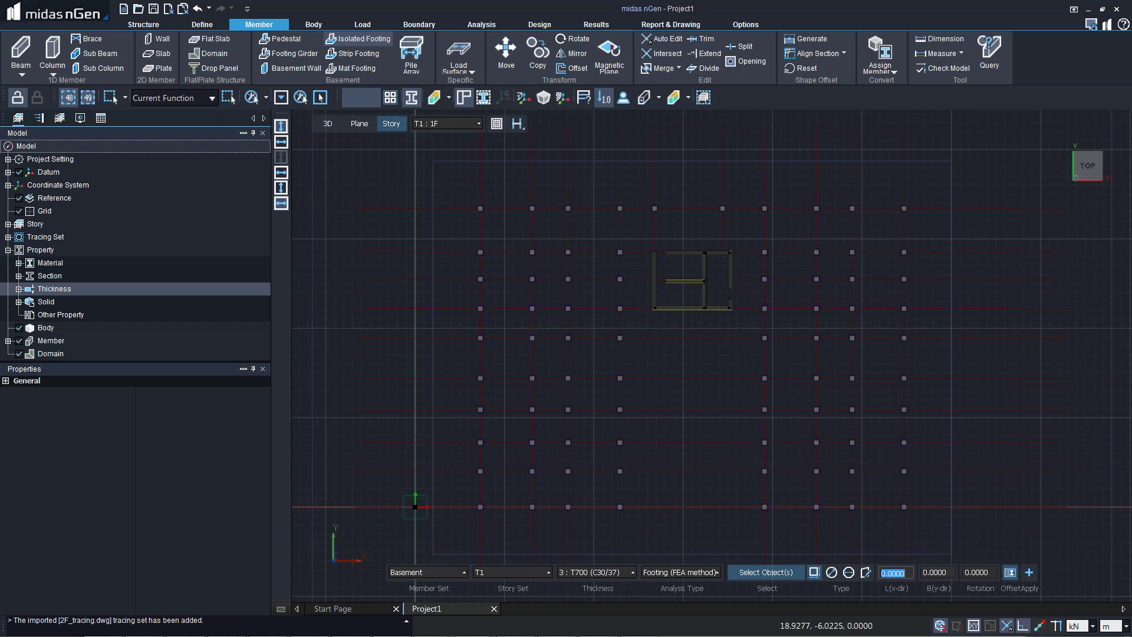
pyautogui.write('3.5')
pyautogui.click(938, 573)
pyautogui.write('3.5')
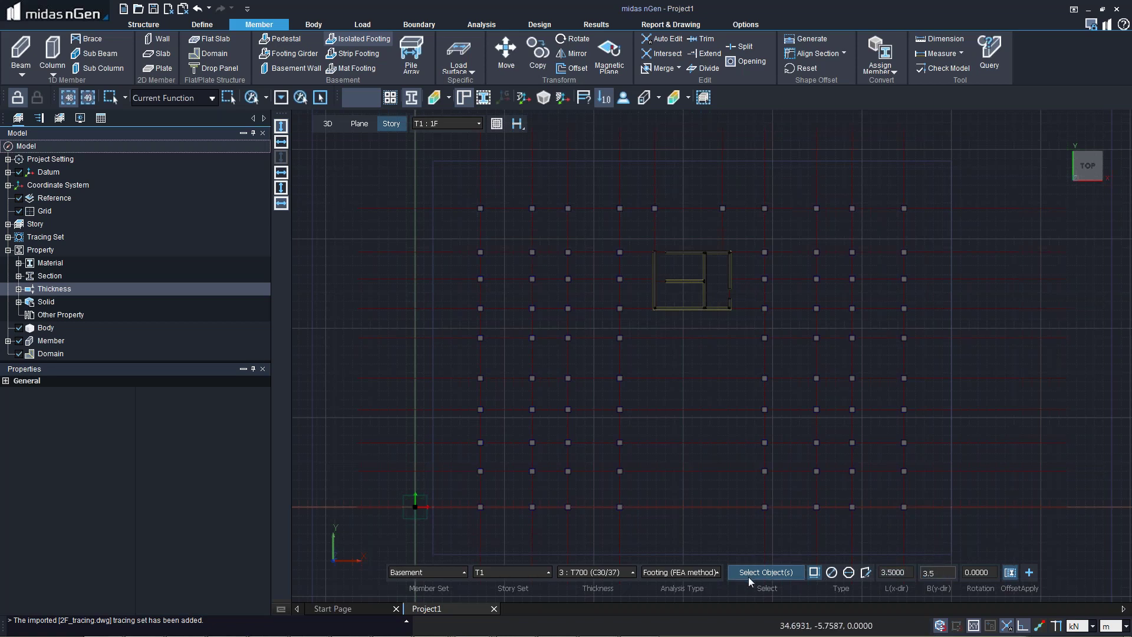
pyautogui.press('Return')
# - Create the isolated footings under all columns of story 1F and inspect them in the model view
pyautogui.moveTo(444, 175); pyautogui.dragTo(941, 537)
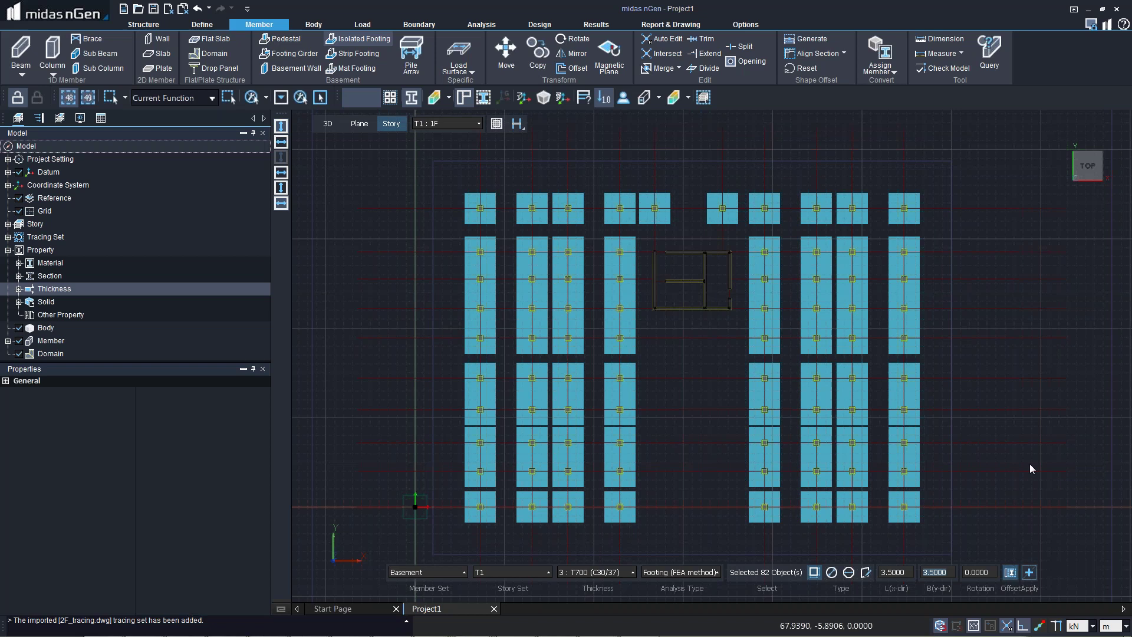
pyautogui.press('Return')
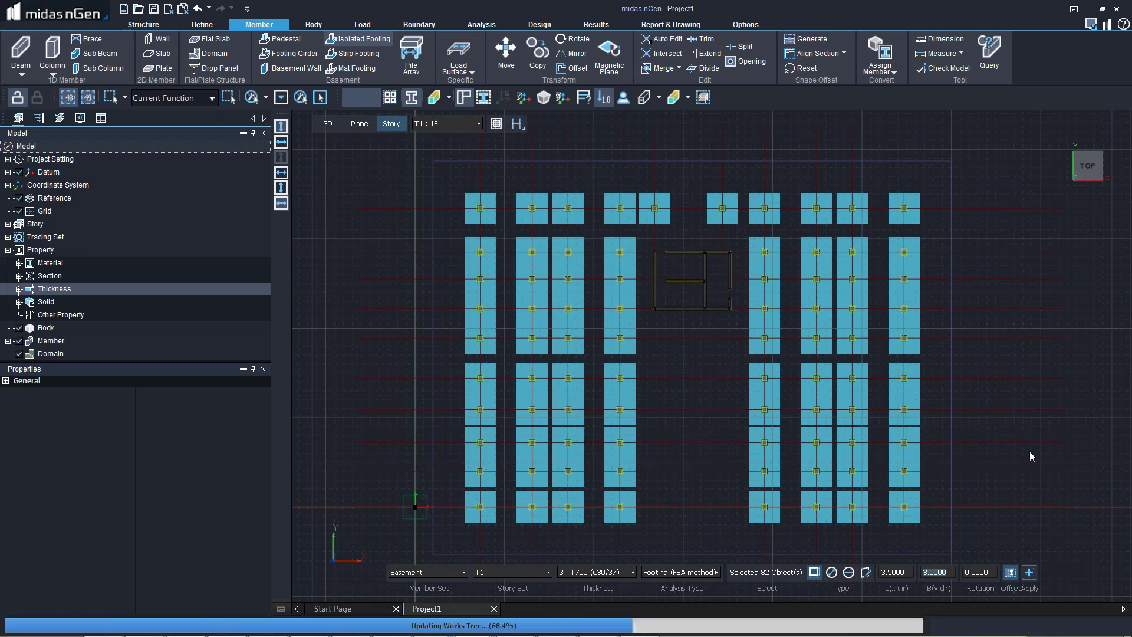
pyautogui.press('Escape')
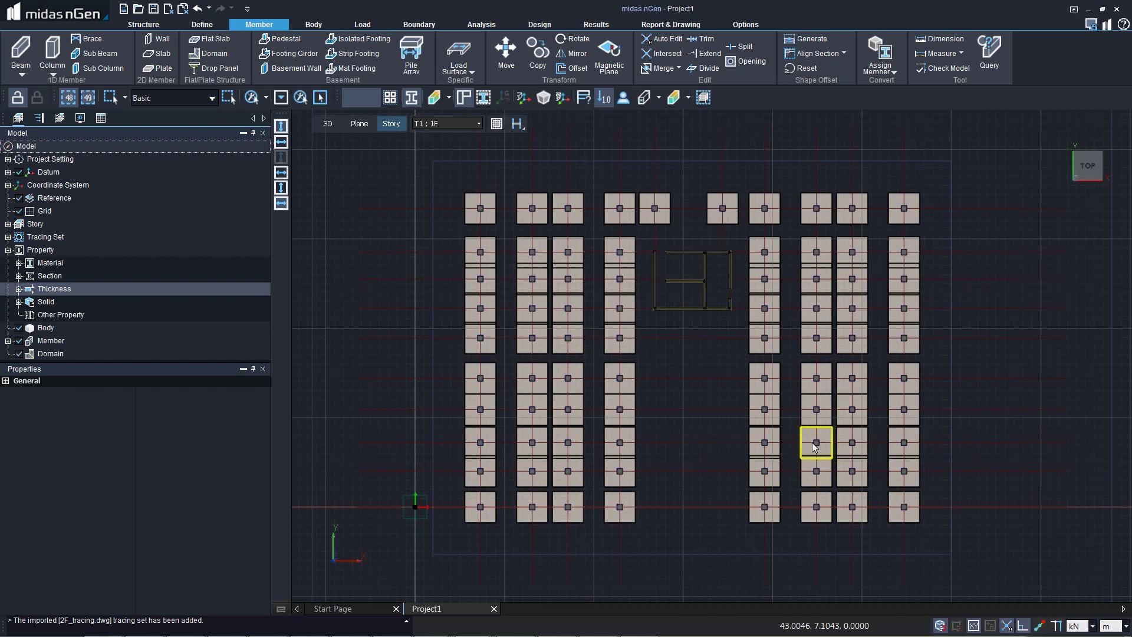
pyautogui.moveTo(814, 447)
pyautogui.mouseDown(button='middle')
pyautogui.moveTo(818, 436)
pyautogui.moveTo(839, 454)
pyautogui.mouseUp(button='middle')
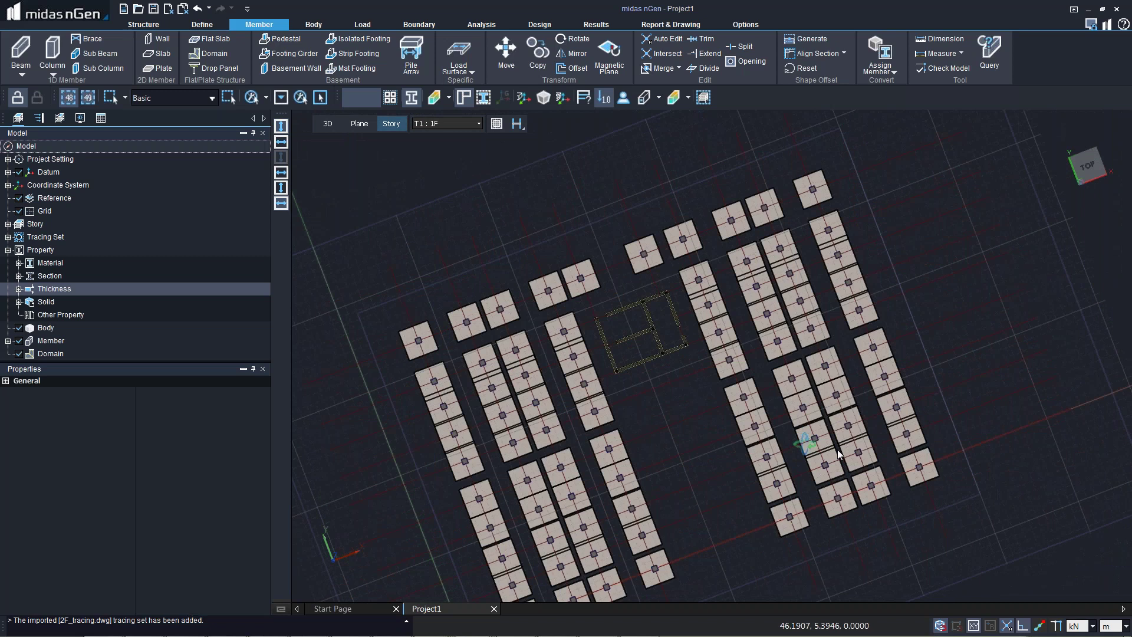
pyautogui.moveTo(840, 454); pyautogui.dragTo(854, 493, button='middle')
pyautogui.rightClick(759, 465)
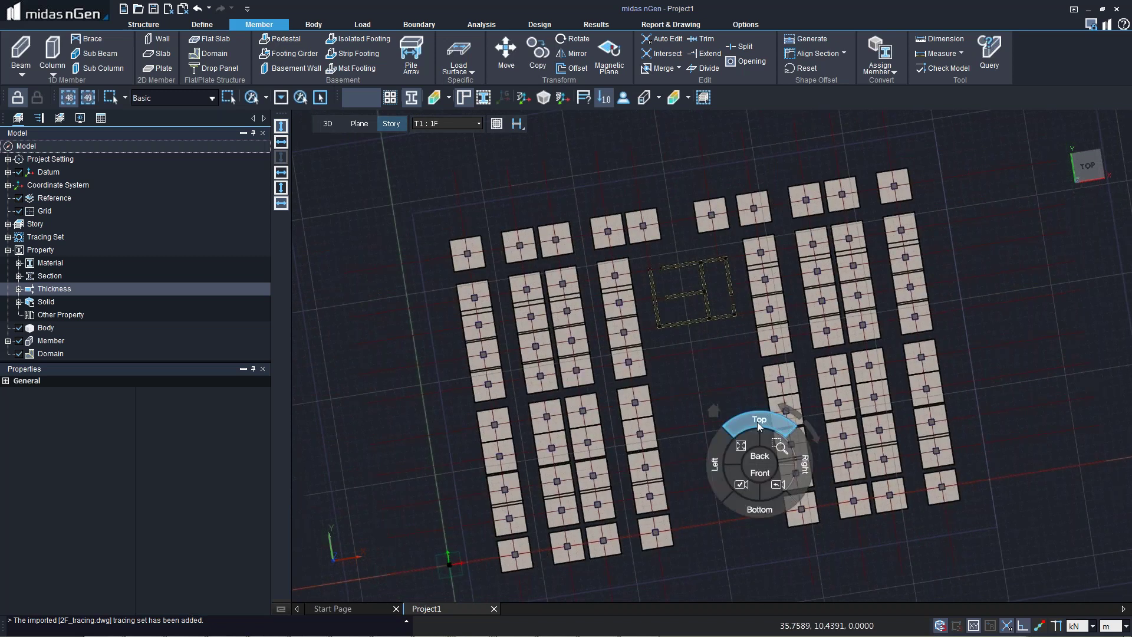
# - Merge the touching isolated footings of story 1F into combined footings with 2D Merge applied to all objects in the plan
pyautogui.click(757, 422)
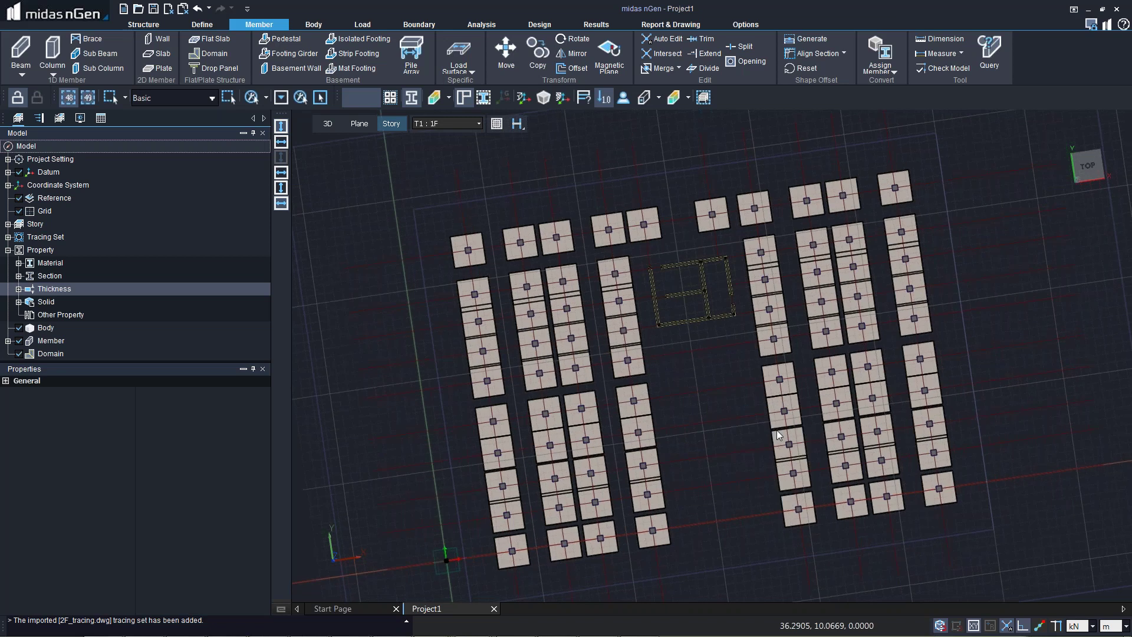
pyautogui.click(669, 75)
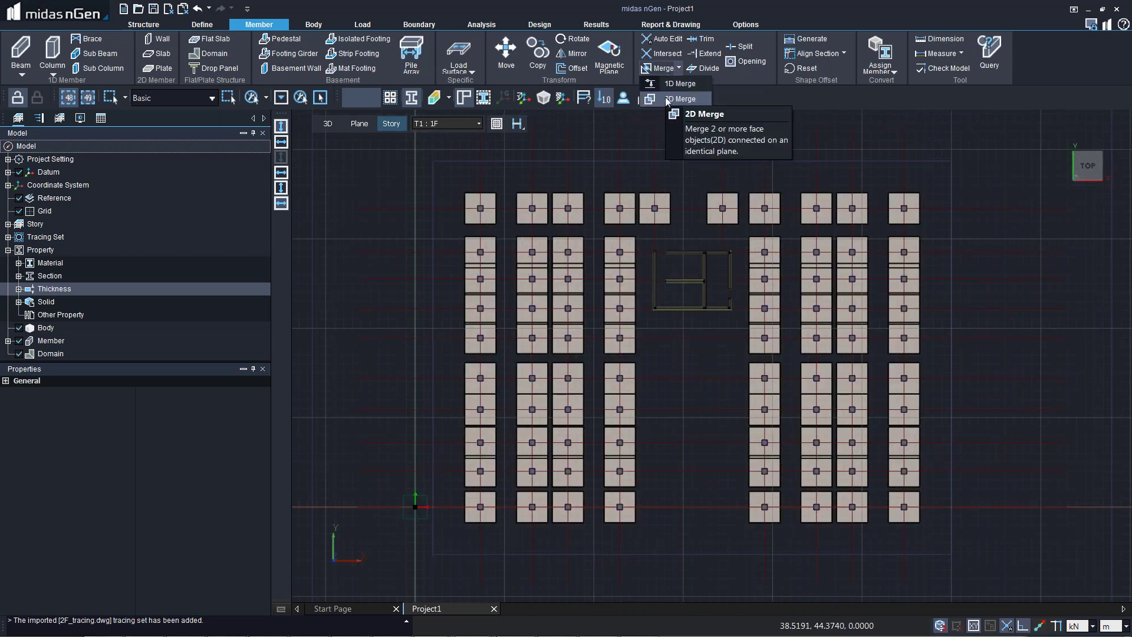
pyautogui.click(668, 99)
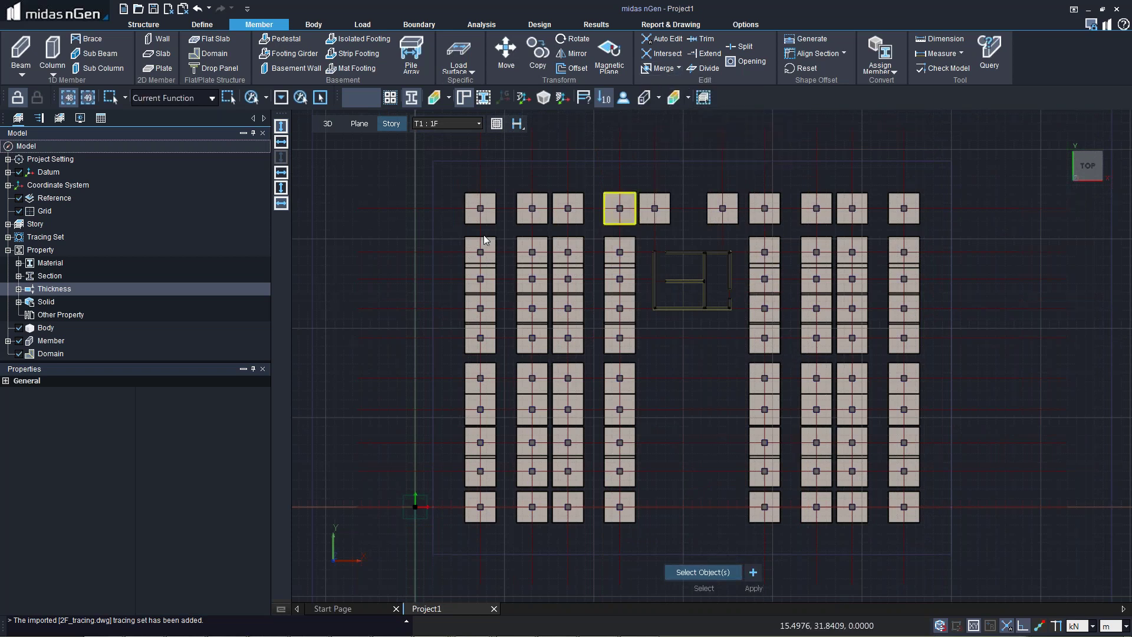
pyautogui.moveTo(455, 184); pyautogui.dragTo(980, 551)
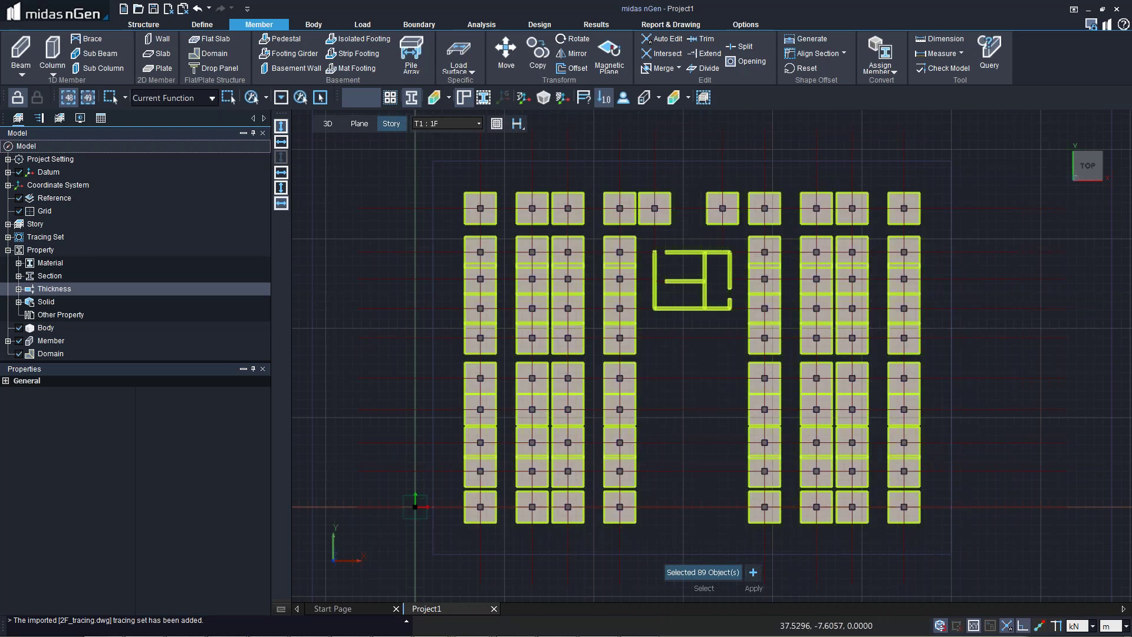
pyautogui.press('Escape')
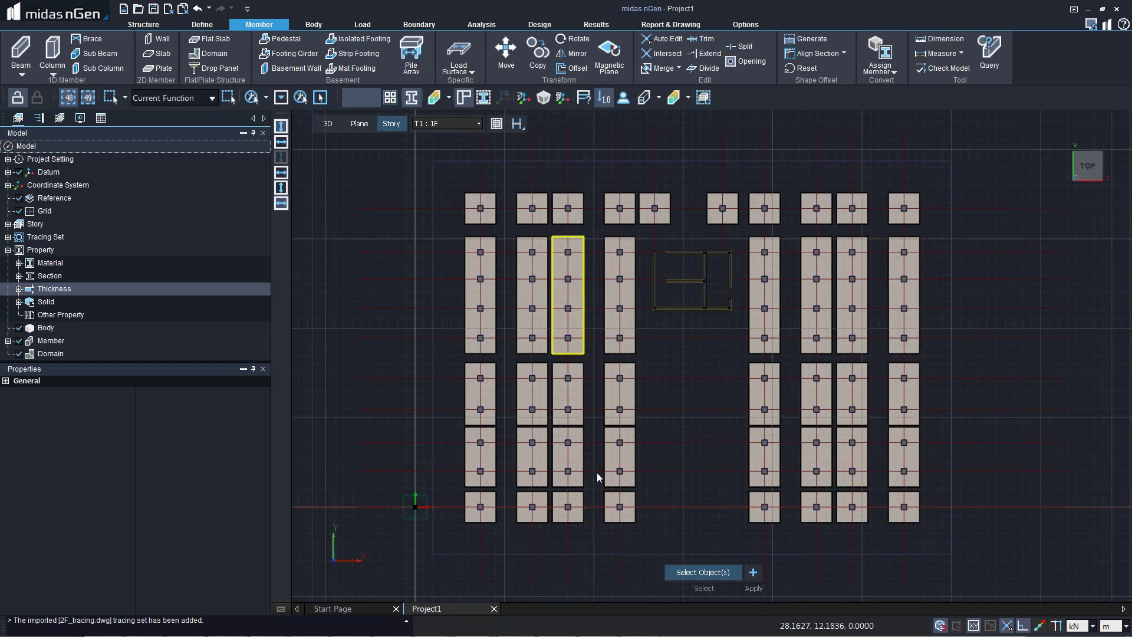
pyautogui.press('Escape')
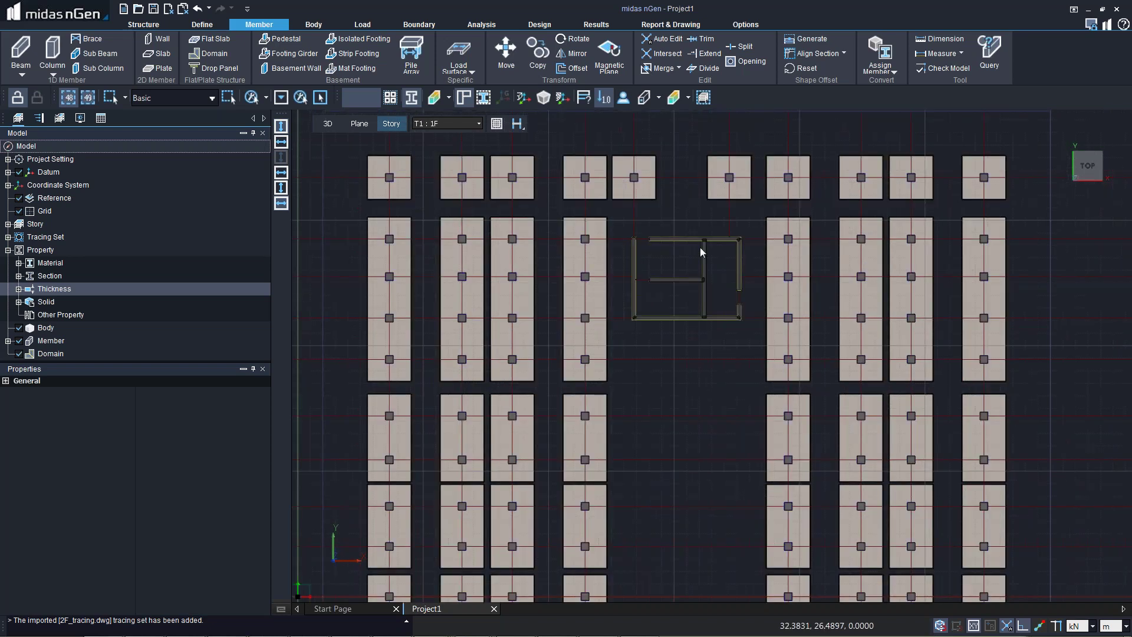
pyautogui.scroll(5, 699, 246)
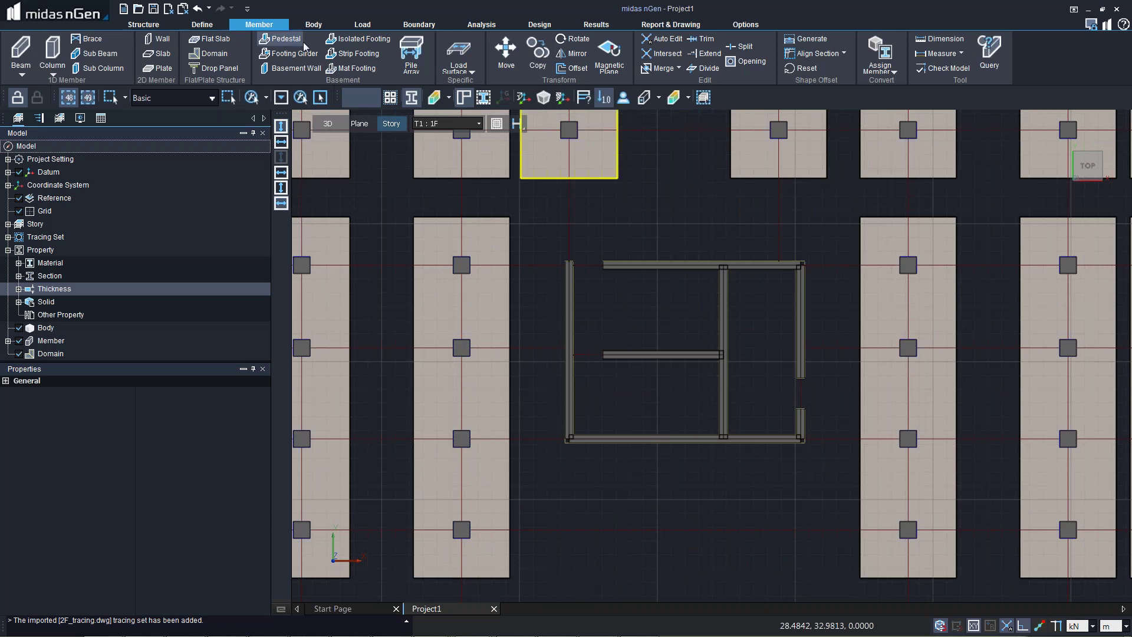
pyautogui.click(347, 68)
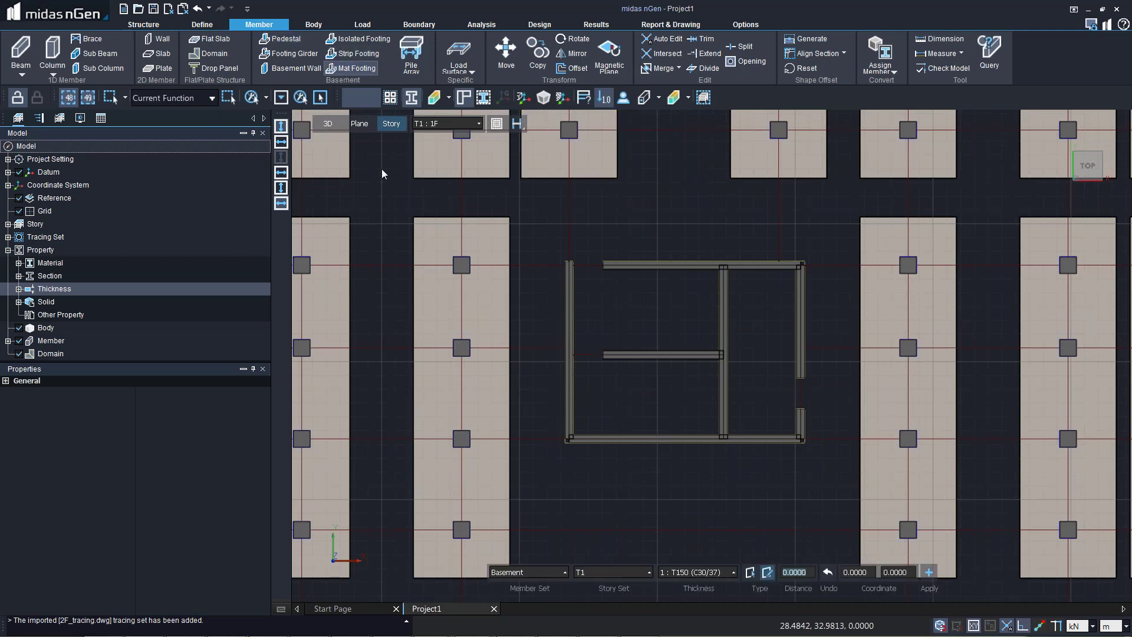
pyautogui.click(568, 440)
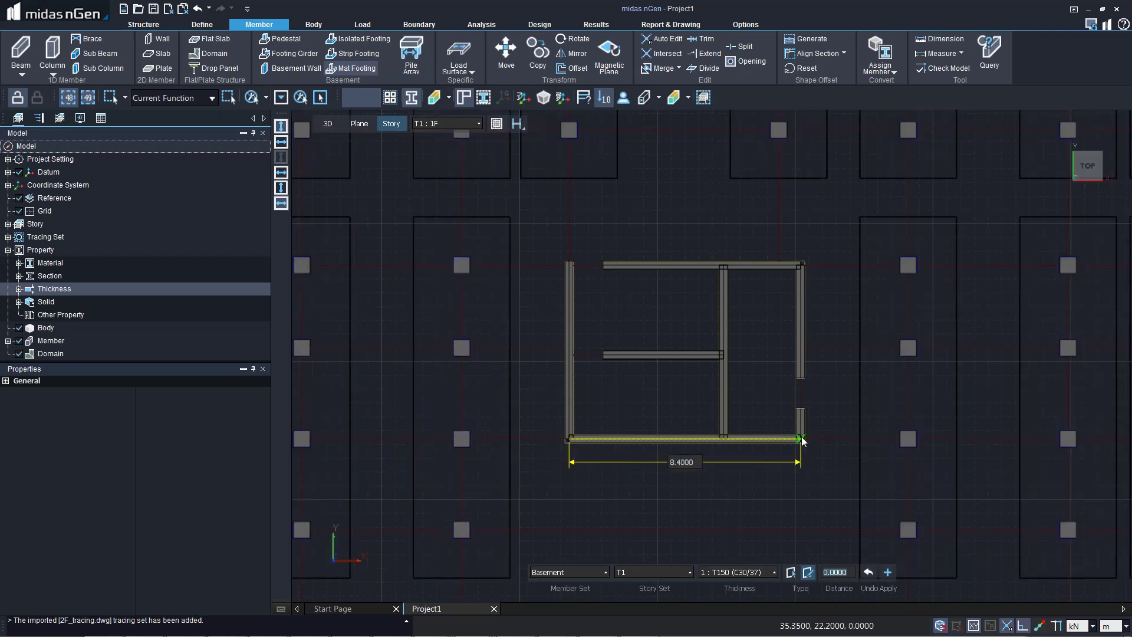
pyautogui.press('Escape')
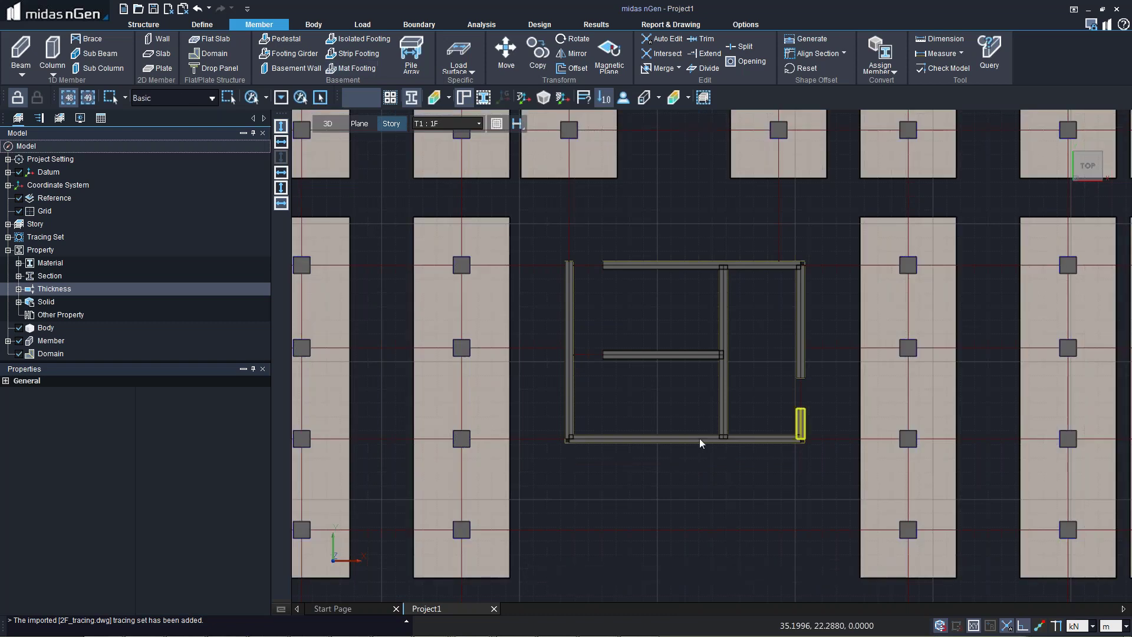
# - Outline a mat footing with thickness T150 (C30/37) through the four outer base corners of the core walls
pyautogui.press('Return')
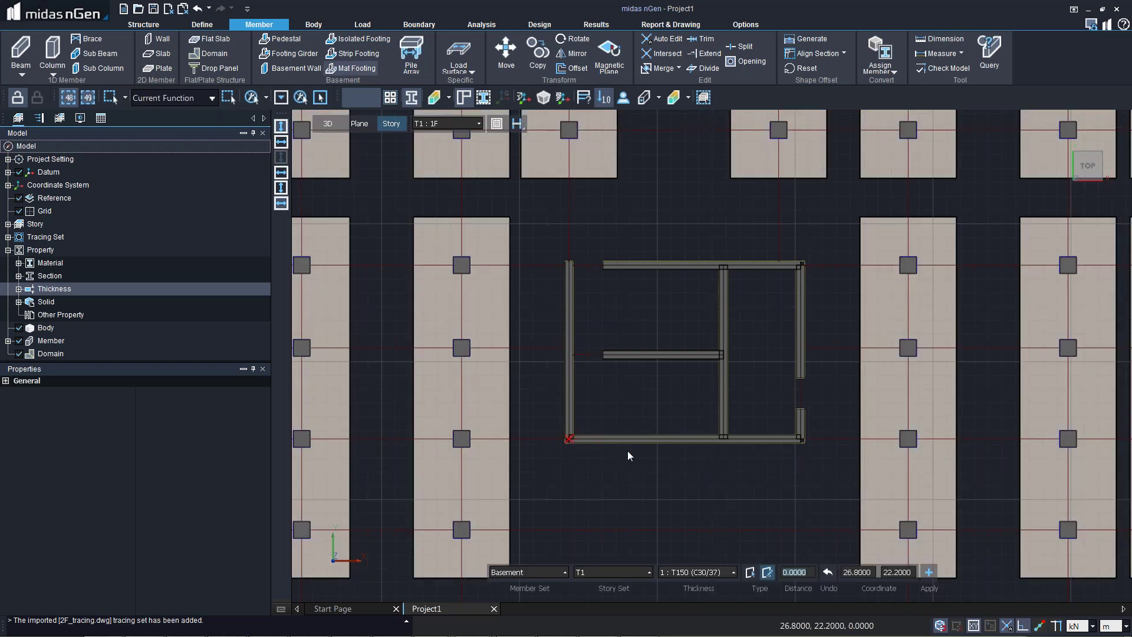
pyautogui.hotkey('ctrl', 'i')
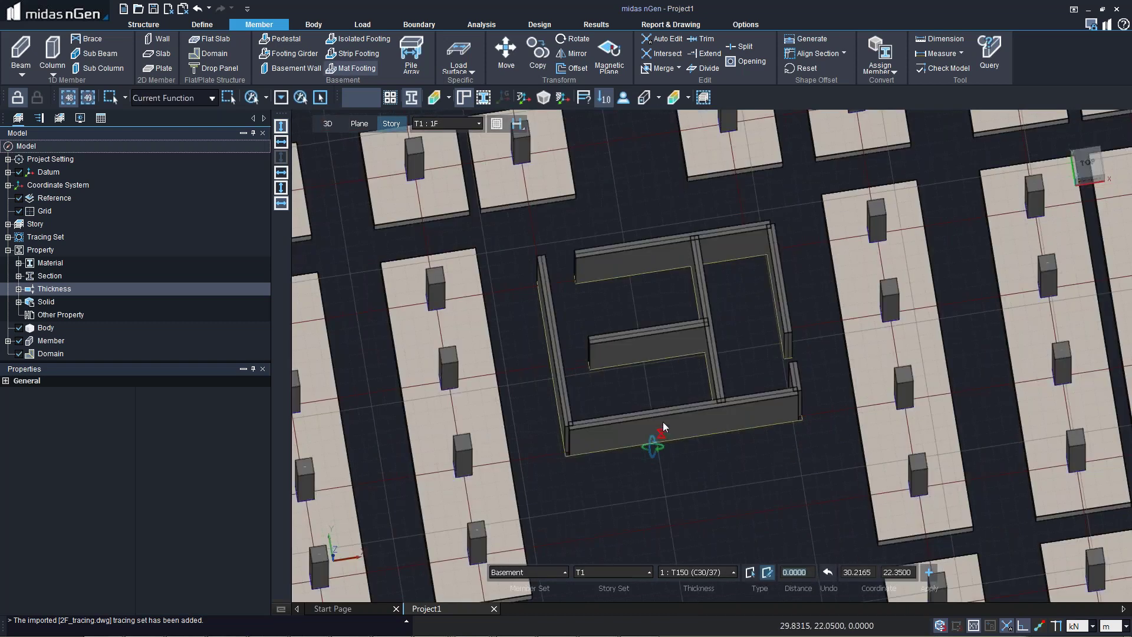
pyautogui.click(569, 453)
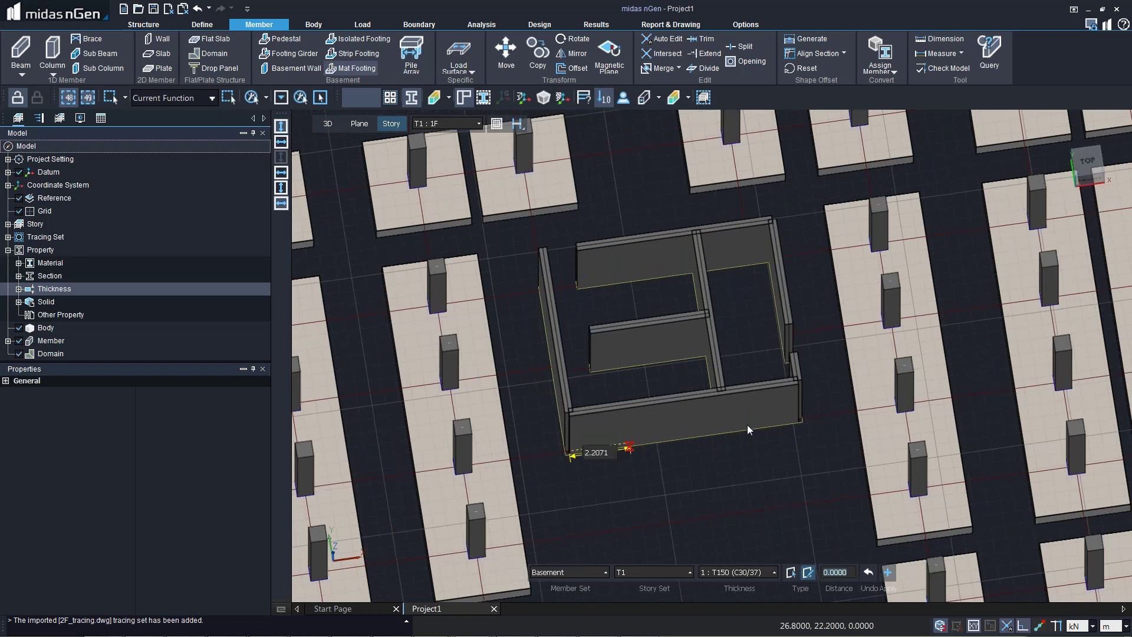
pyautogui.click(802, 420)
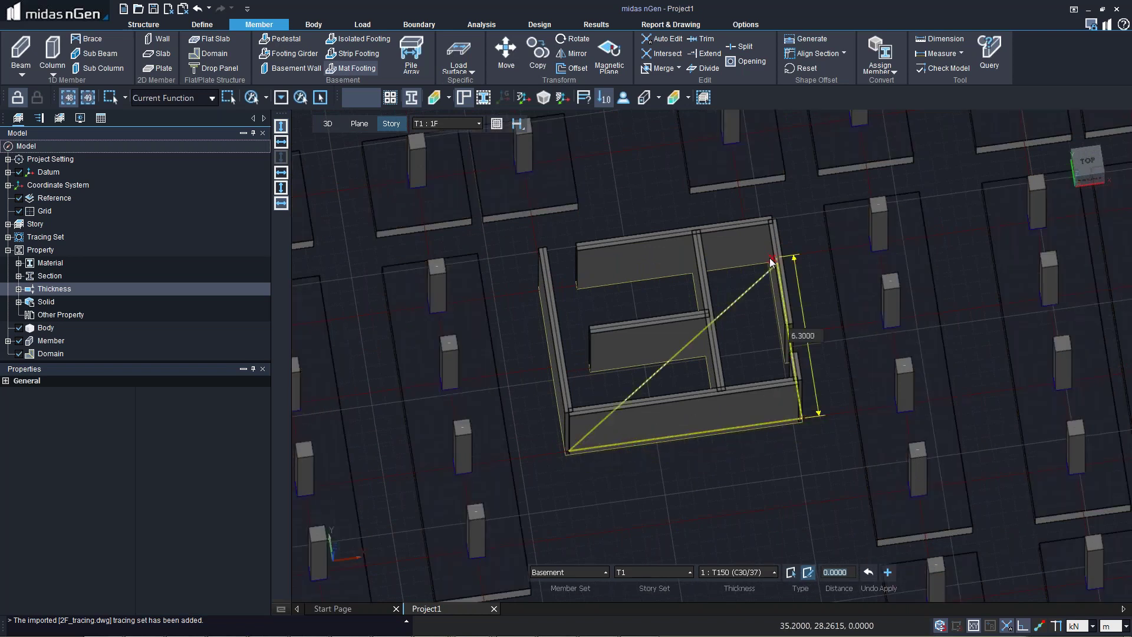
pyautogui.click(771, 261)
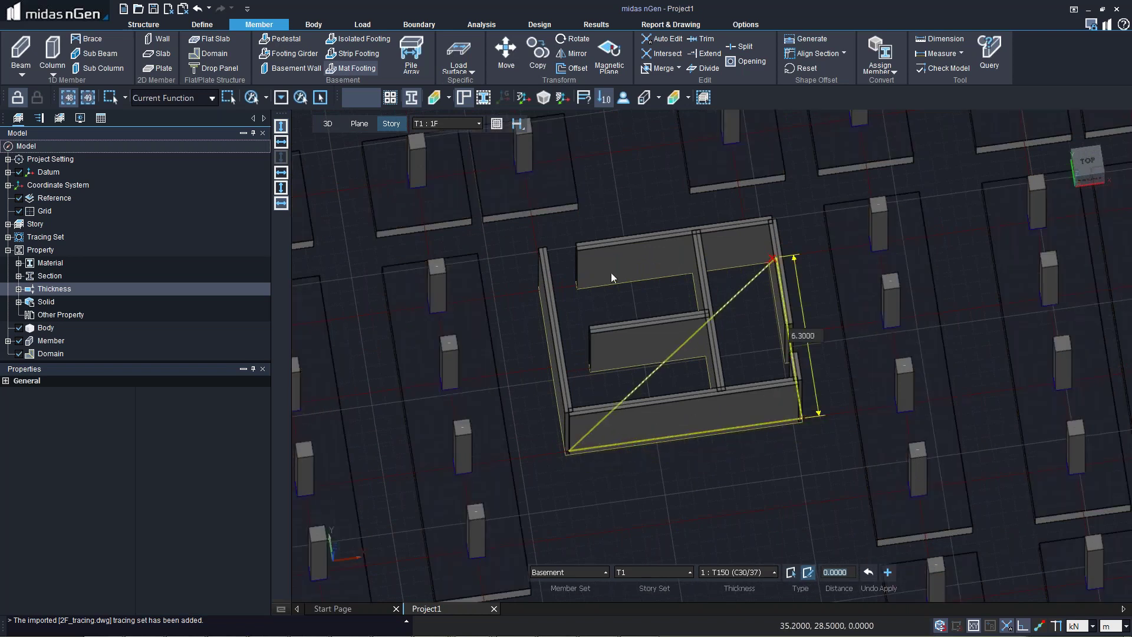
pyautogui.click(543, 291)
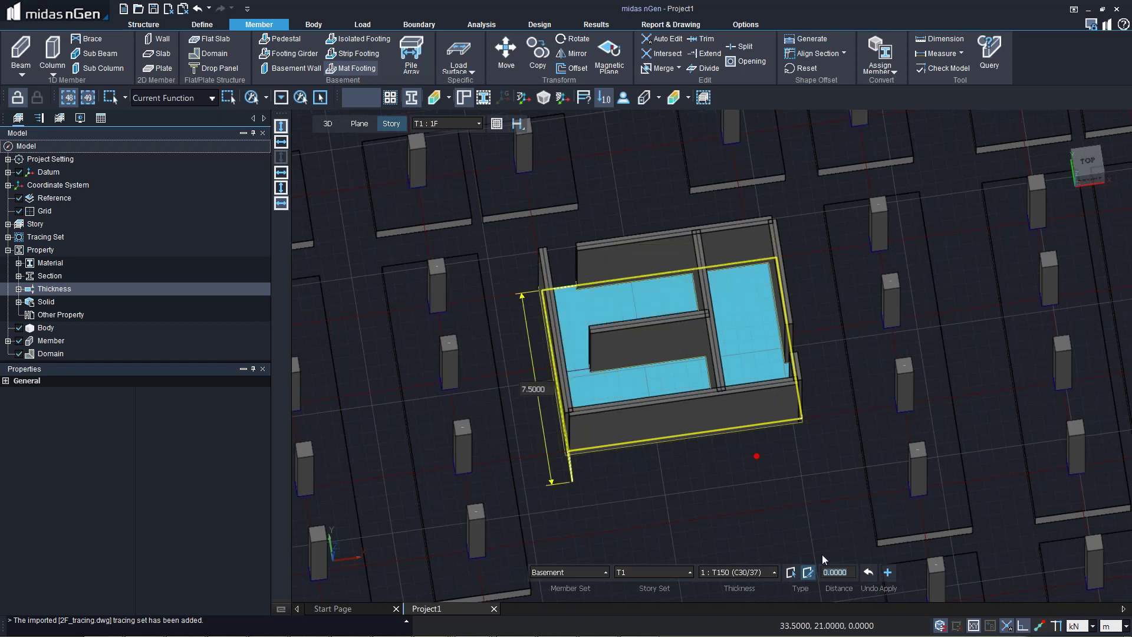
# - Offset the mat footing outline outward by 1.5 m and create the footing
pyautogui.click(837, 573)
pyautogui.write('1.5')
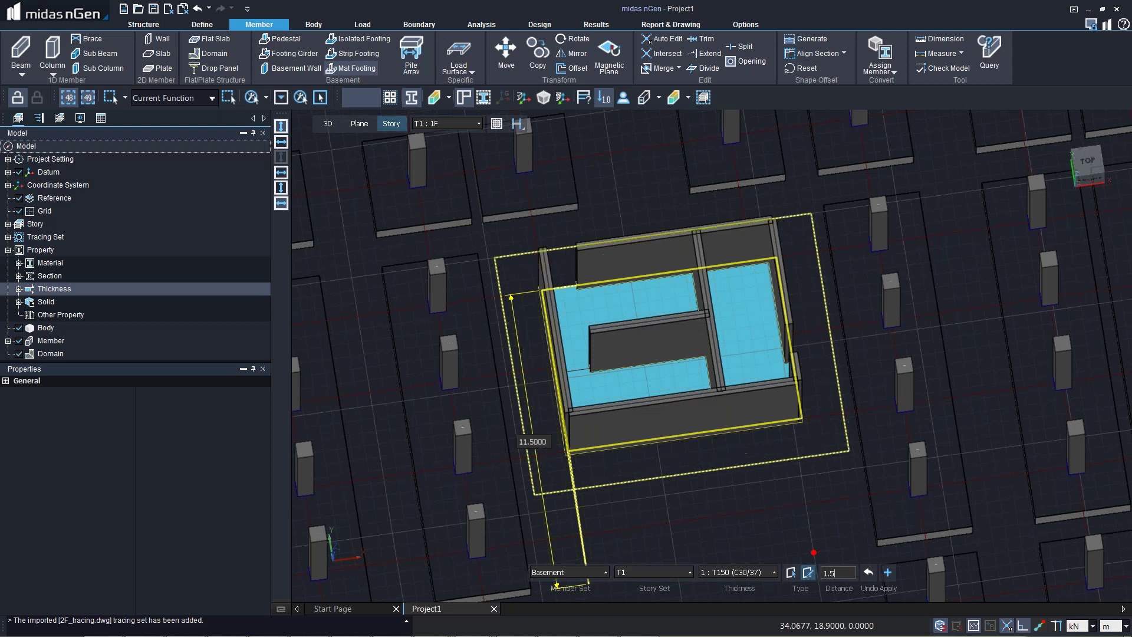
pyautogui.press('Return')
pyautogui.click(887, 572)
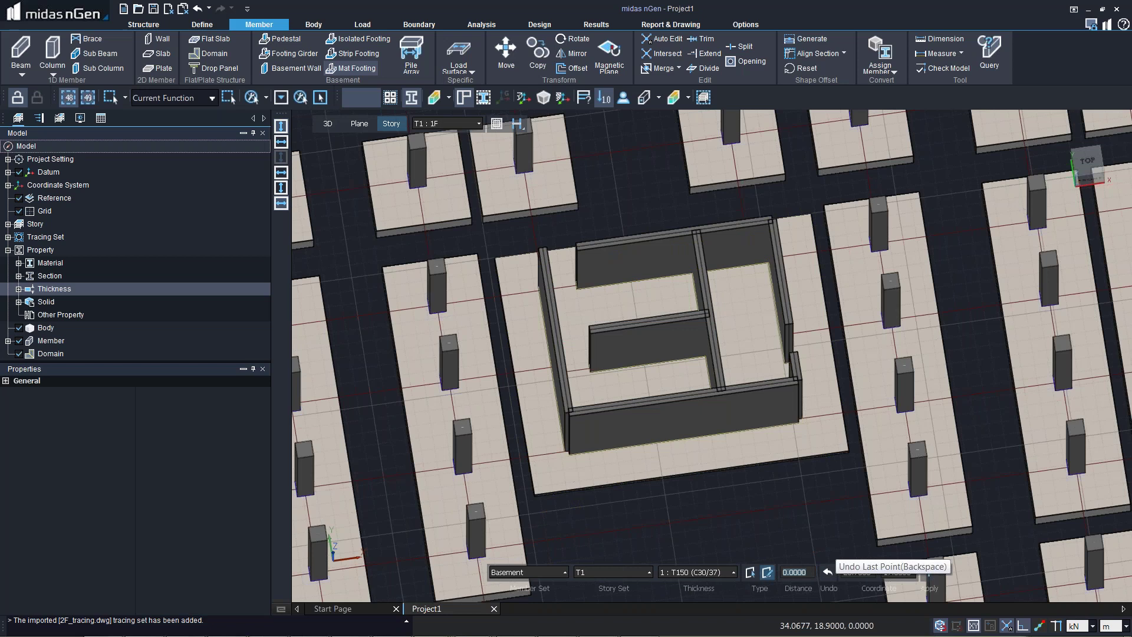
pyautogui.press('Escape')
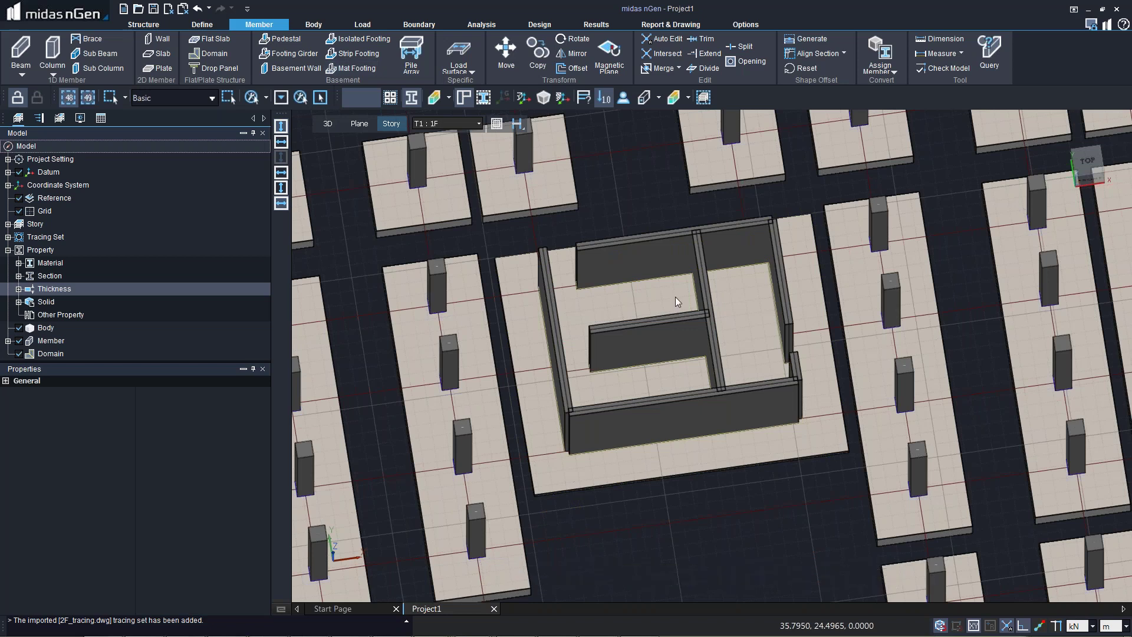
# - Change the thickness of the mat footing under the core walls to T700 and inspect it in the model view
pyautogui.click(706, 465)
pyautogui.click(157, 470)
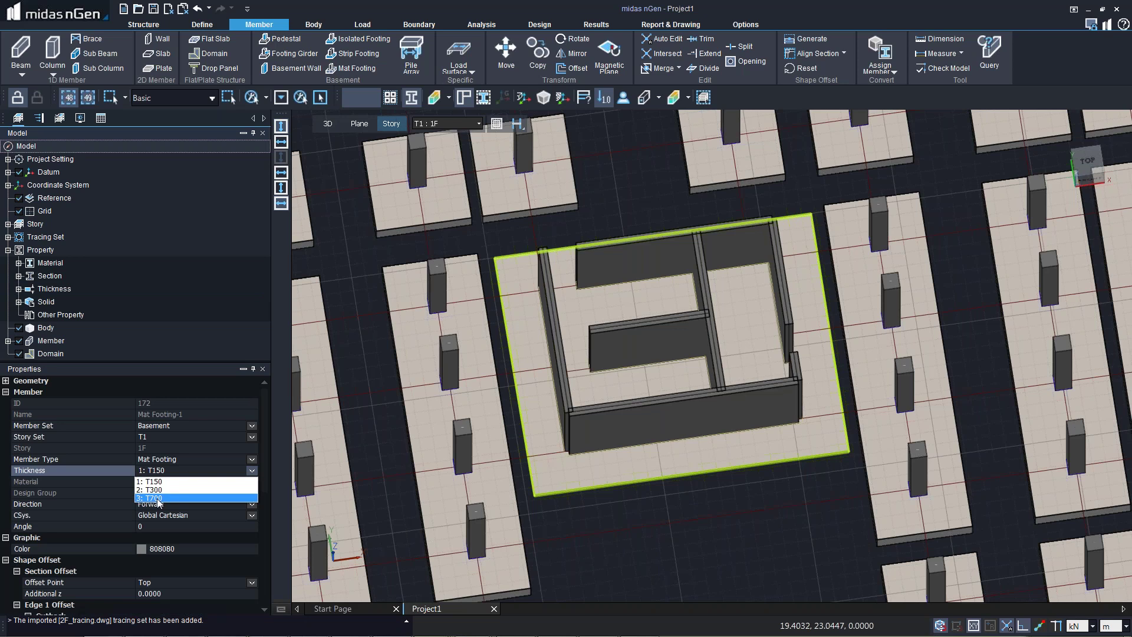
pyautogui.click(158, 498)
pyautogui.click(844, 522)
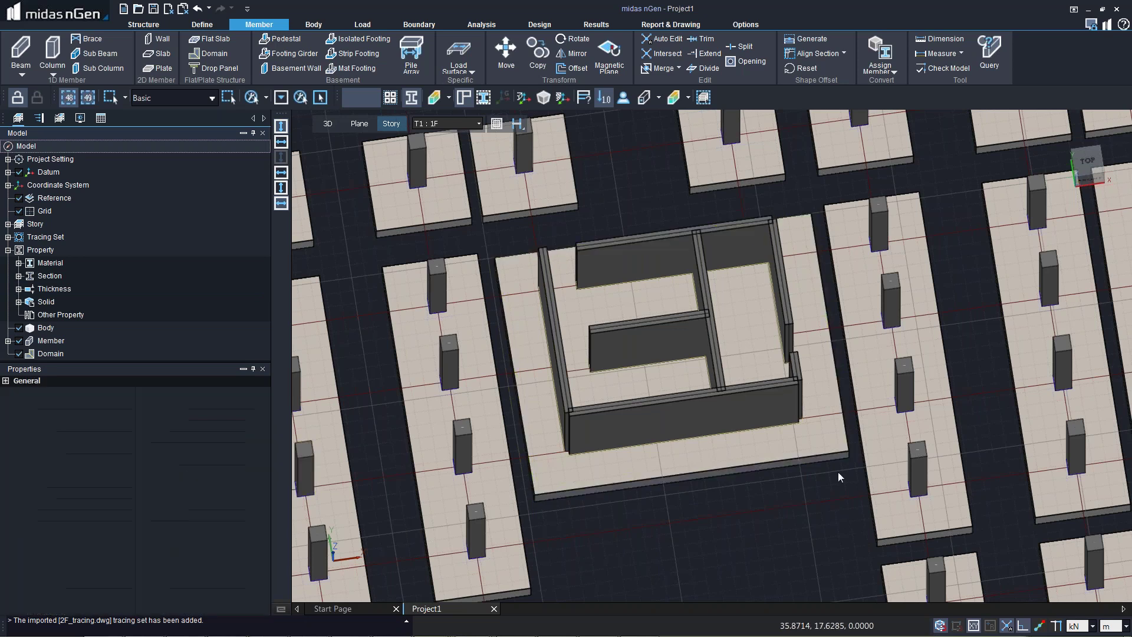
pyautogui.moveTo(726, 443); pyautogui.dragTo(657, 457, button='middle')
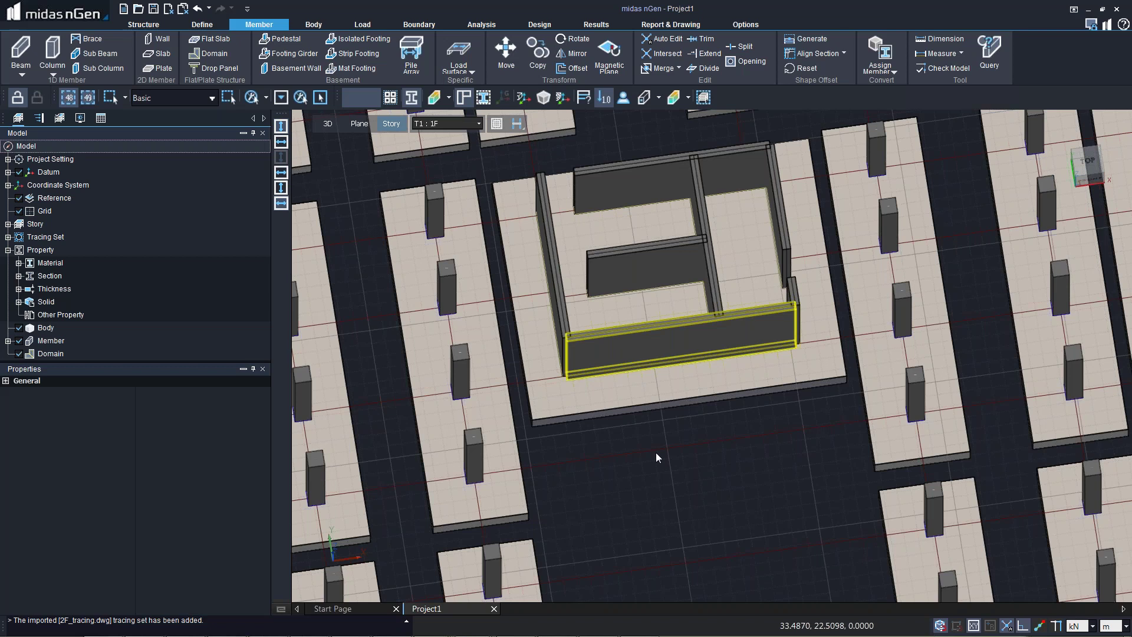
pyautogui.scroll(-10, 656, 452)
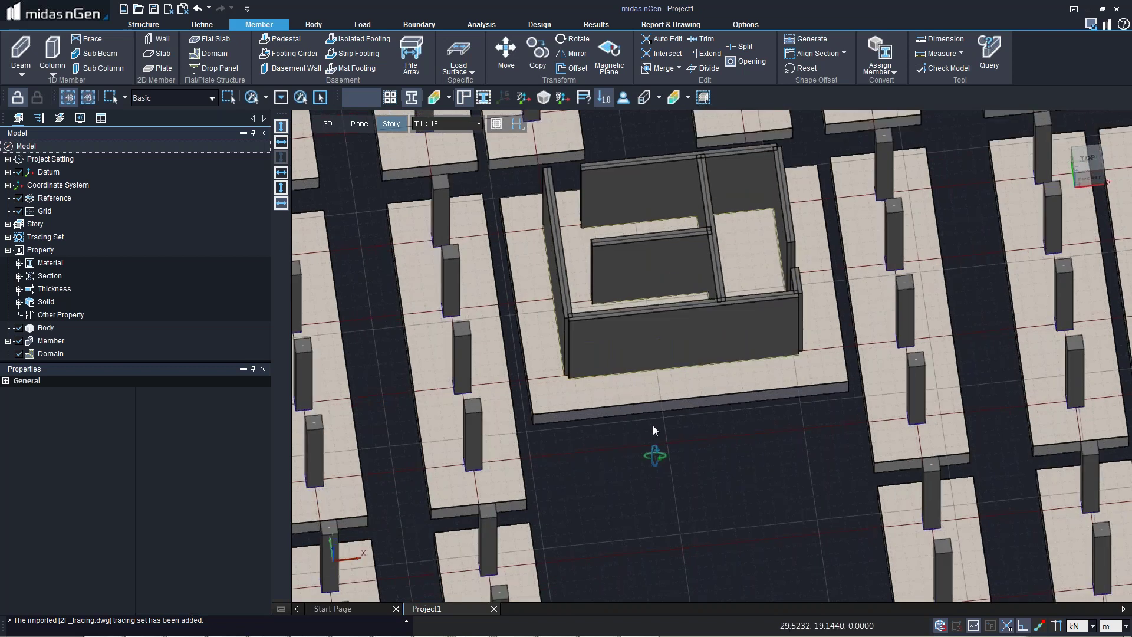
pyautogui.scroll(1, 714, 369)
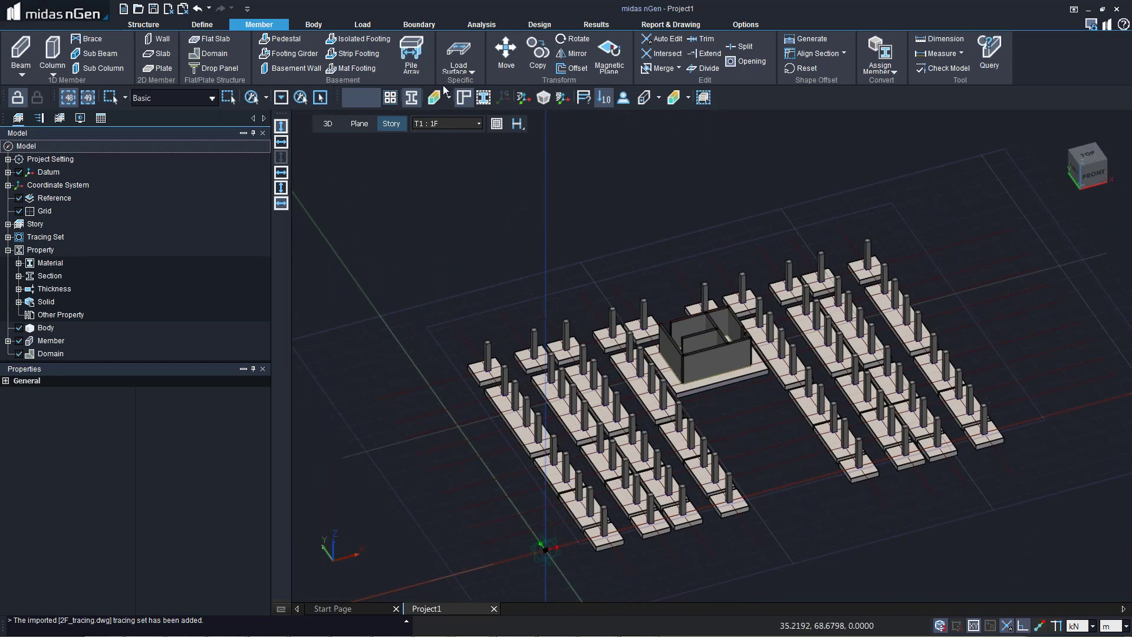
# - Create beams with section SB 400x600 (C30/37) along all grid lines on the Roof story
pyautogui.click(440, 125)
pyautogui.press('Return')
pyautogui.click(20, 50)
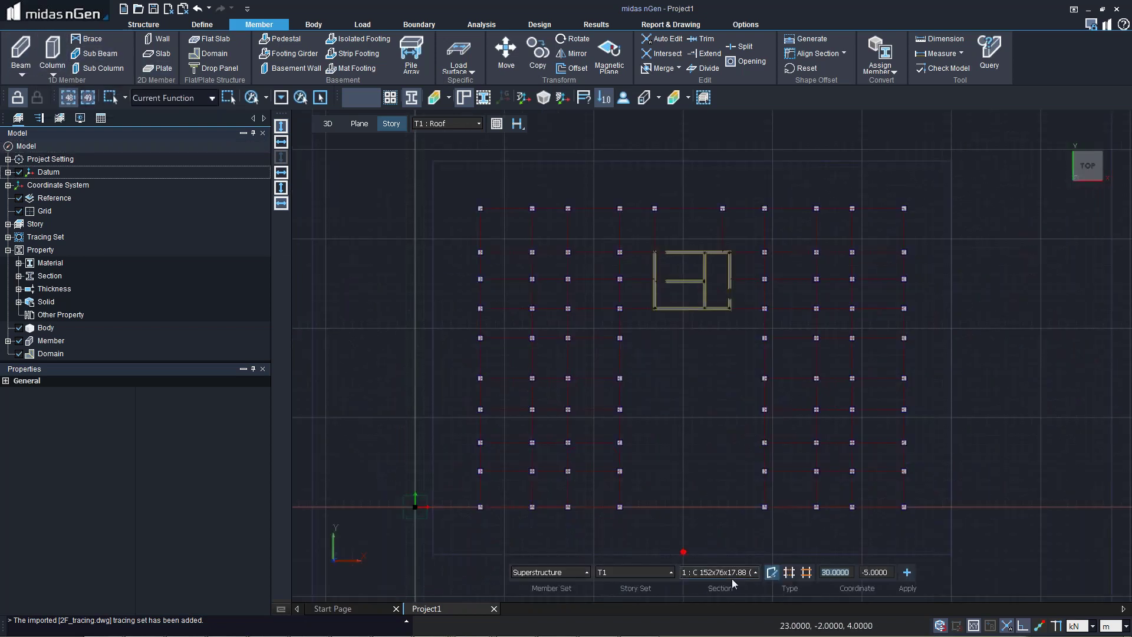
pyautogui.click(727, 573)
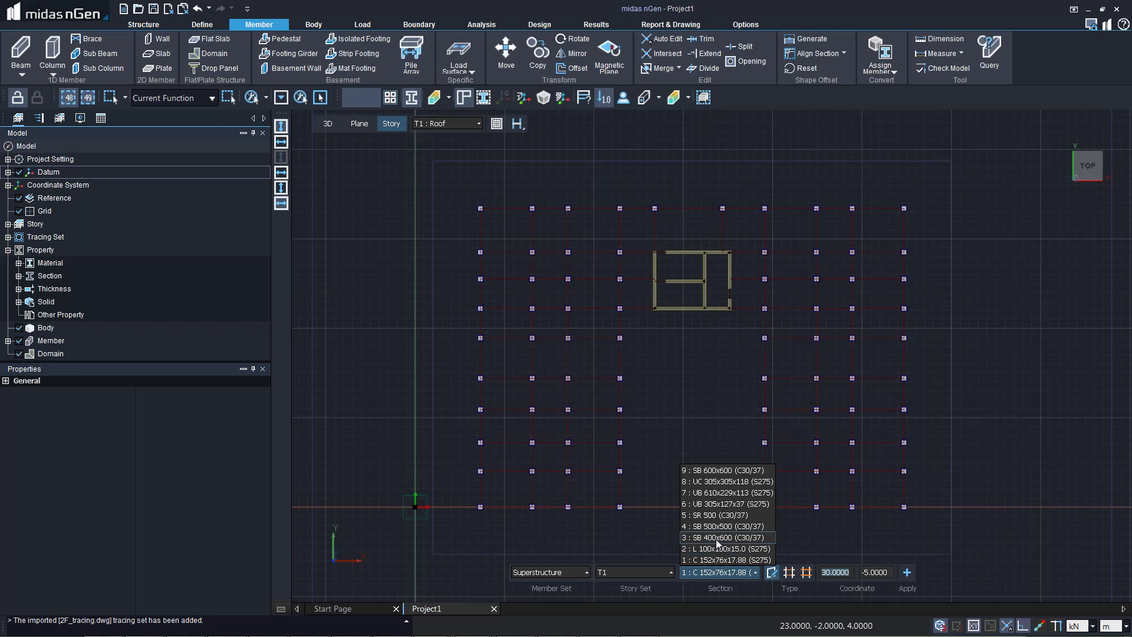
pyautogui.click(716, 537)
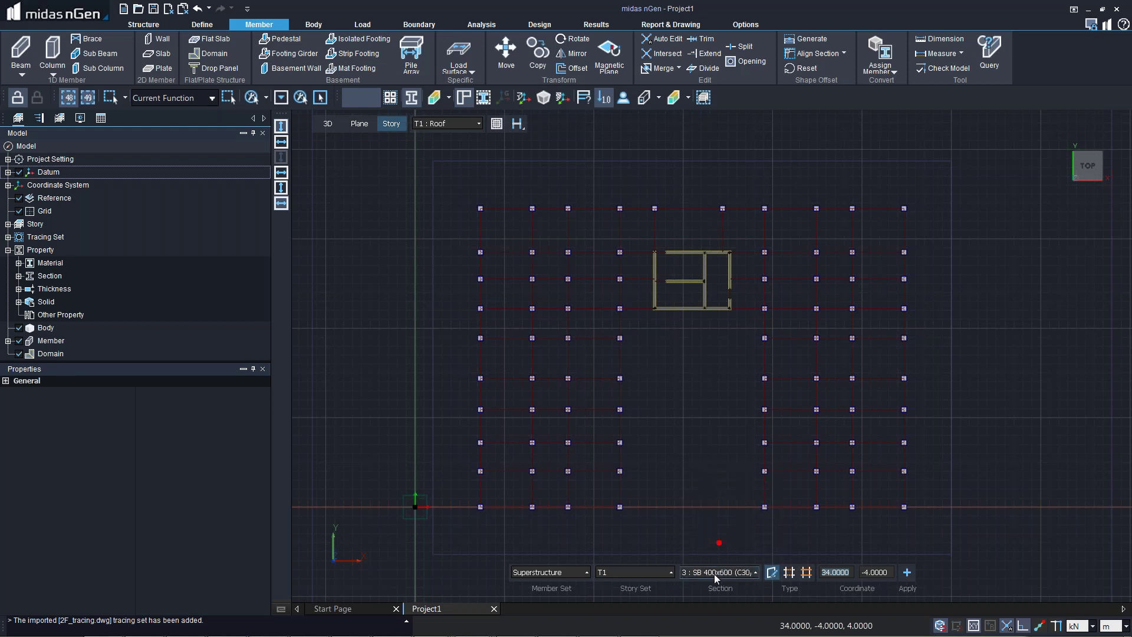
pyautogui.click(789, 572)
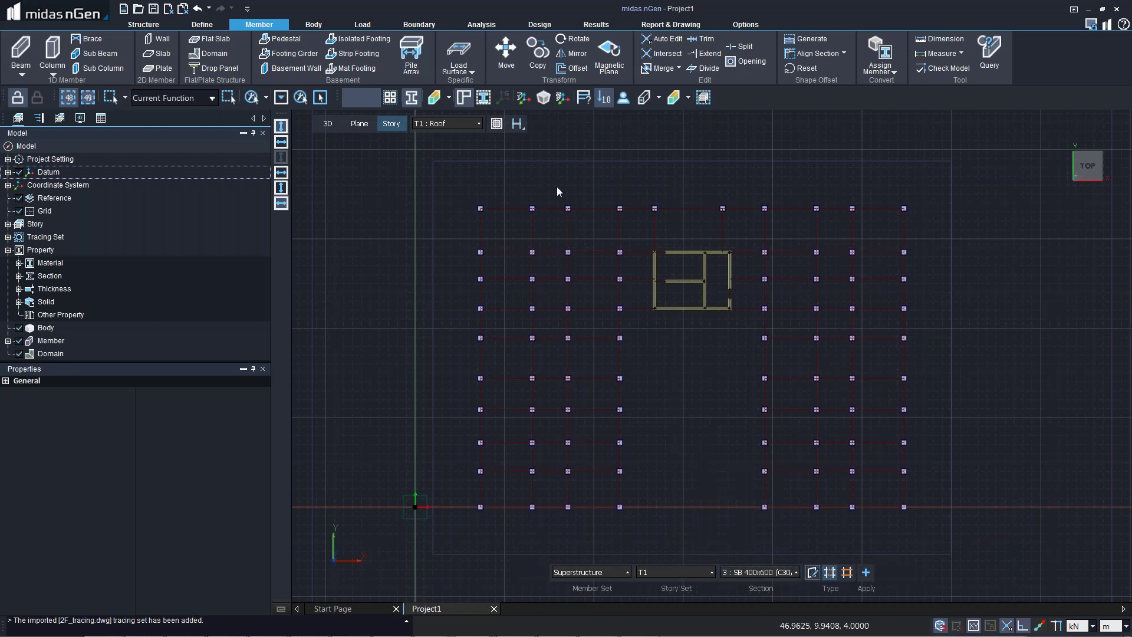
pyautogui.moveTo(446, 191); pyautogui.dragTo(950, 524)
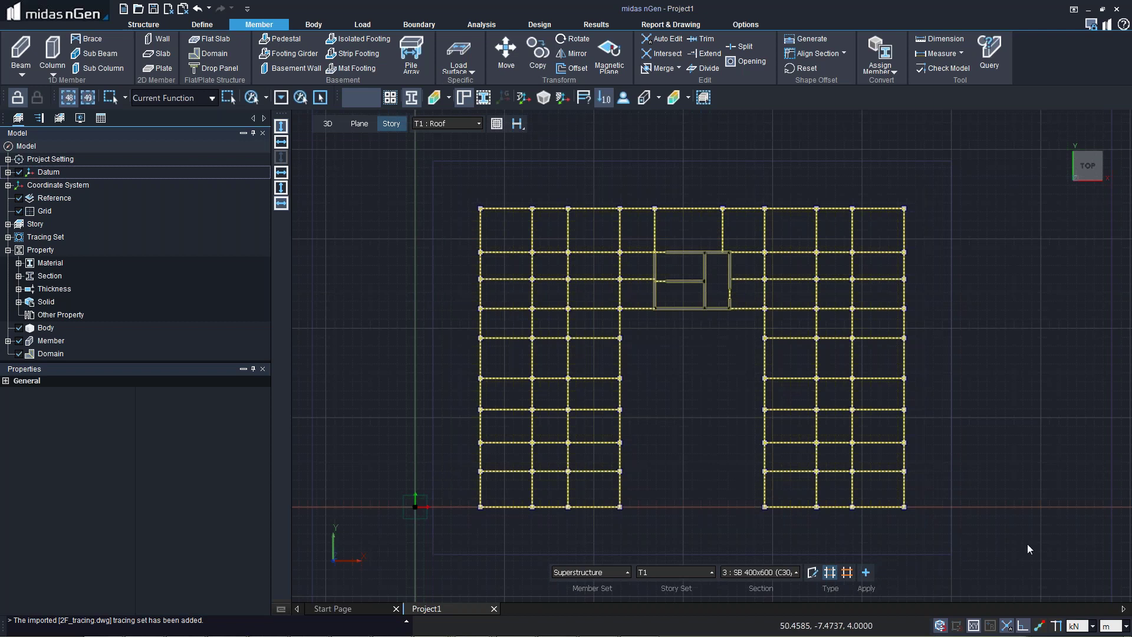
pyautogui.press('Return')
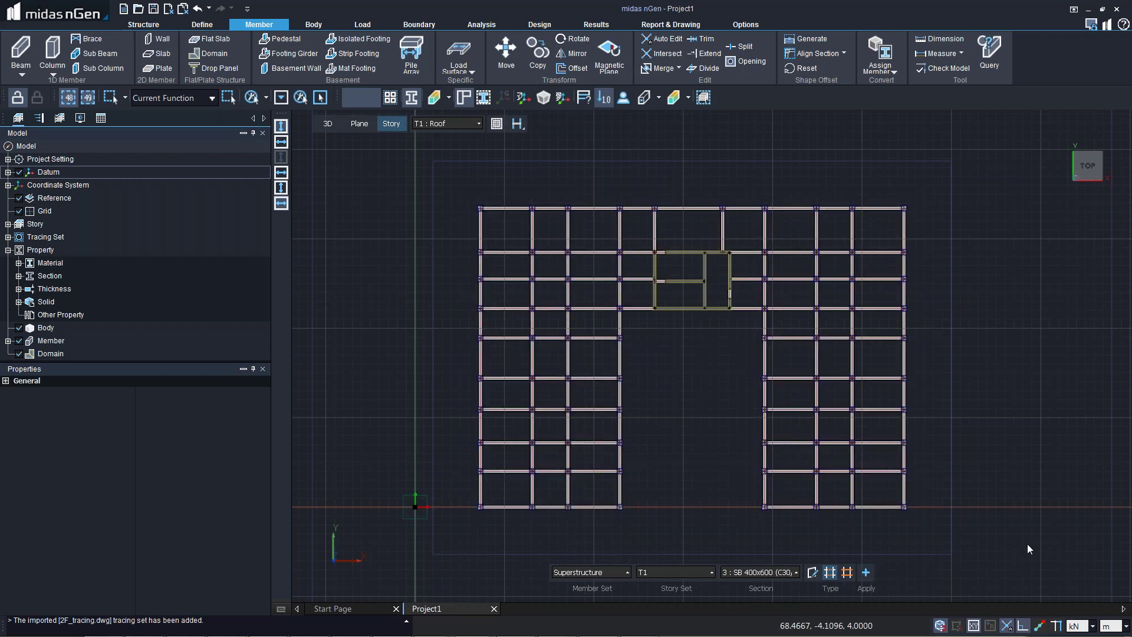
pyautogui.press('Escape')
# - Create Slab(Membrane) slabs with thickness T150 (C30/37) in all bays enclosed by the Roof story beams and core walls
pyautogui.moveTo(939, 485); pyautogui.dragTo(966, 224, button='middle')
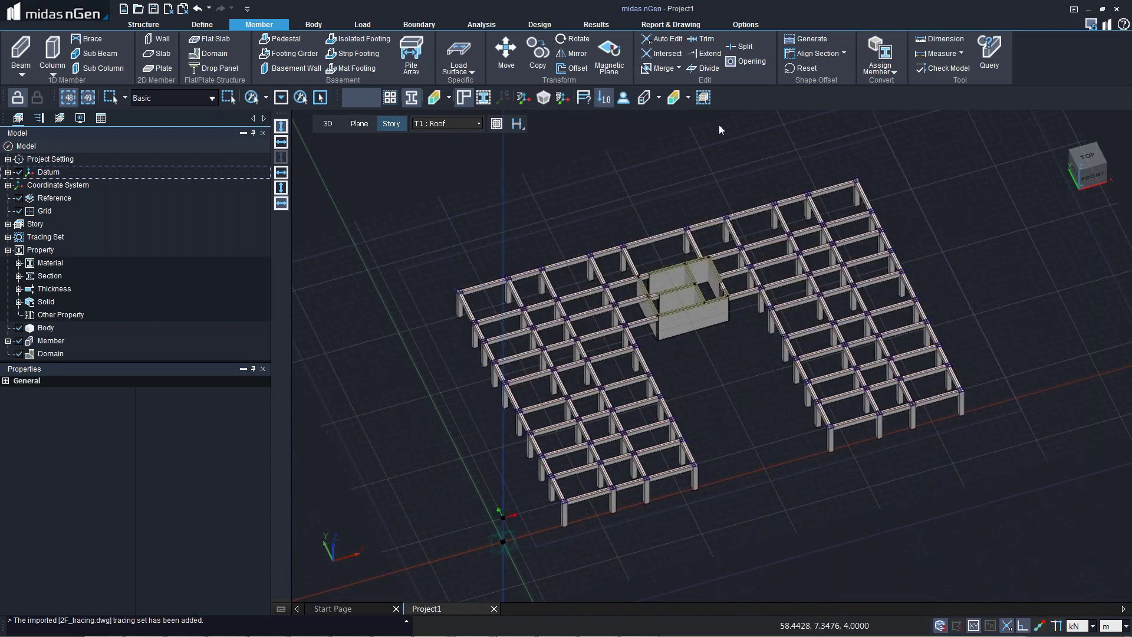
pyautogui.click(164, 57)
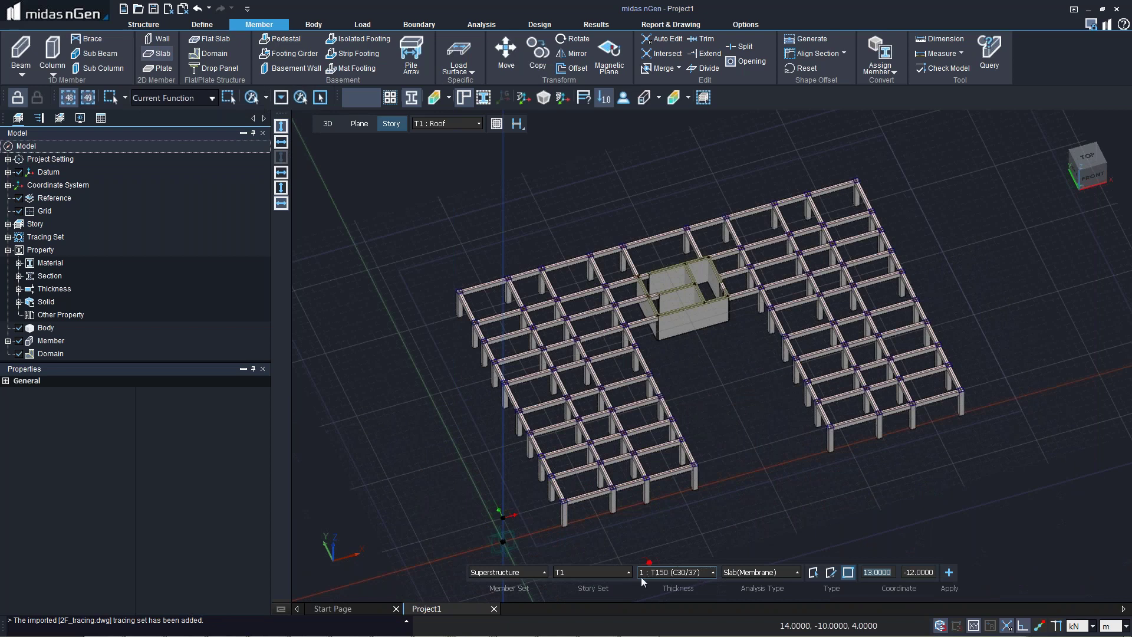
pyautogui.click(747, 574)
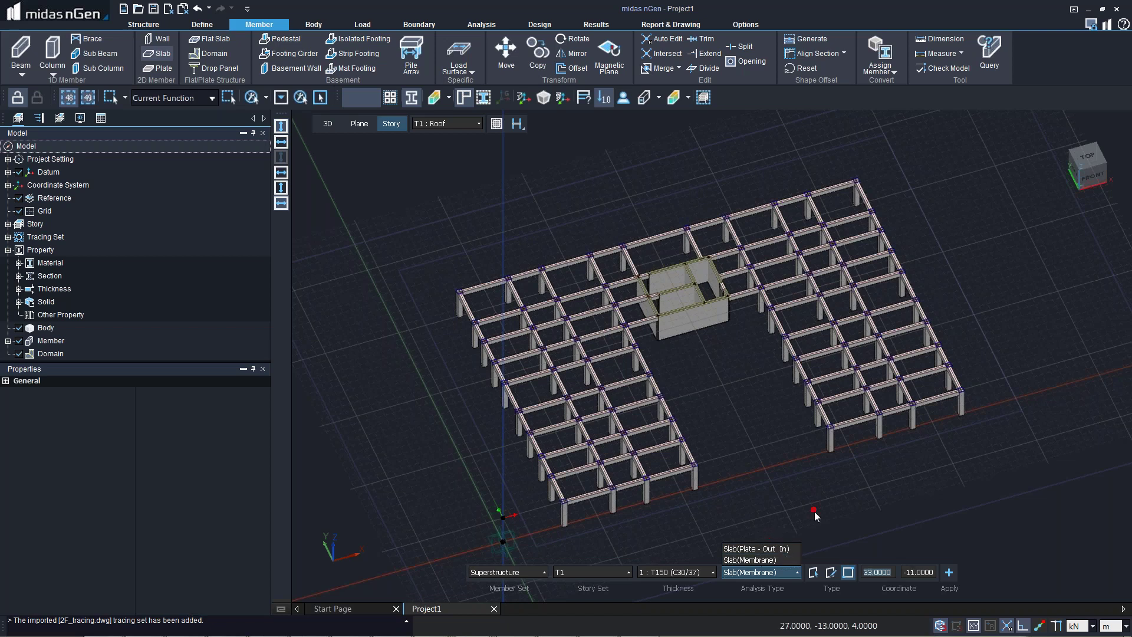
pyautogui.click(749, 560)
pyautogui.click(813, 572)
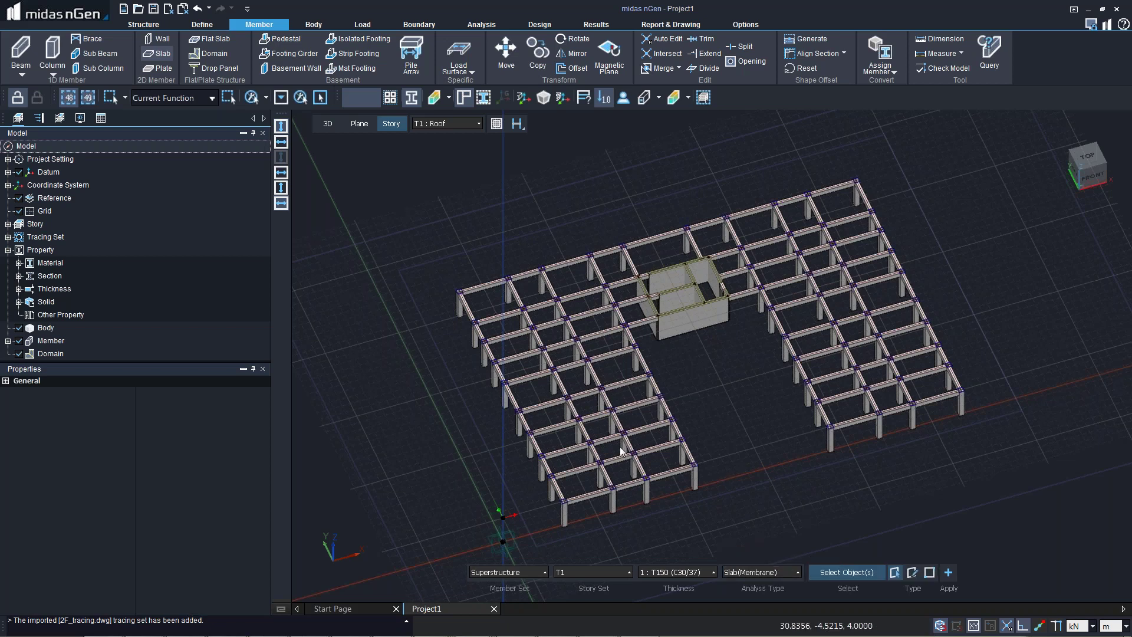
pyautogui.moveTo(426, 151); pyautogui.dragTo(997, 521)
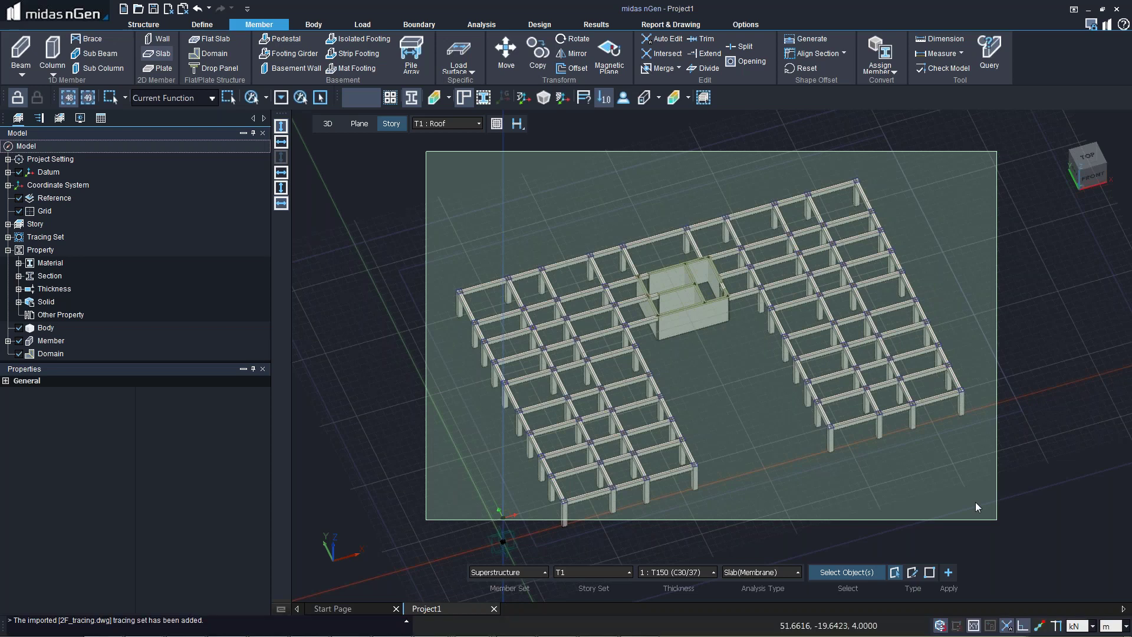
pyautogui.click(975, 502)
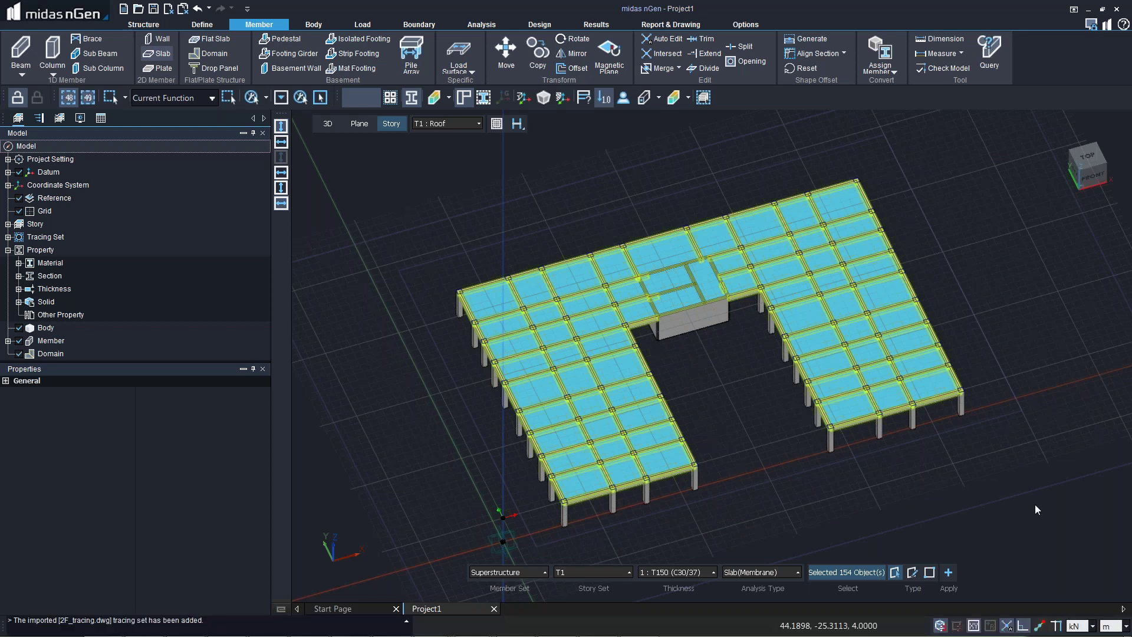
pyautogui.press('Escape')
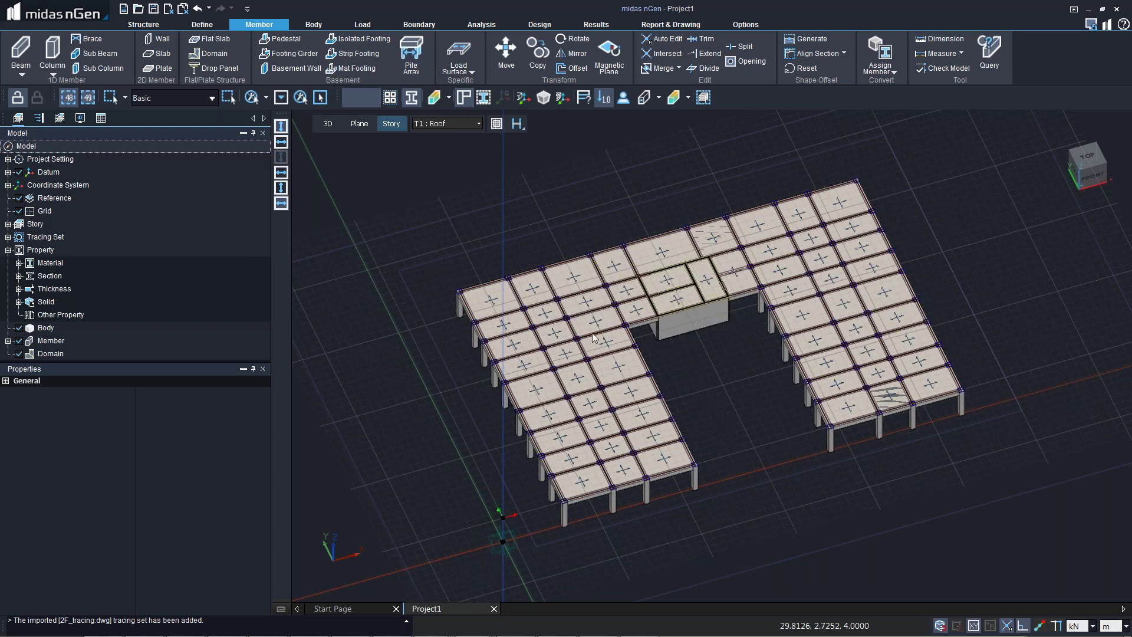
pyautogui.scroll(1, 704, 226)
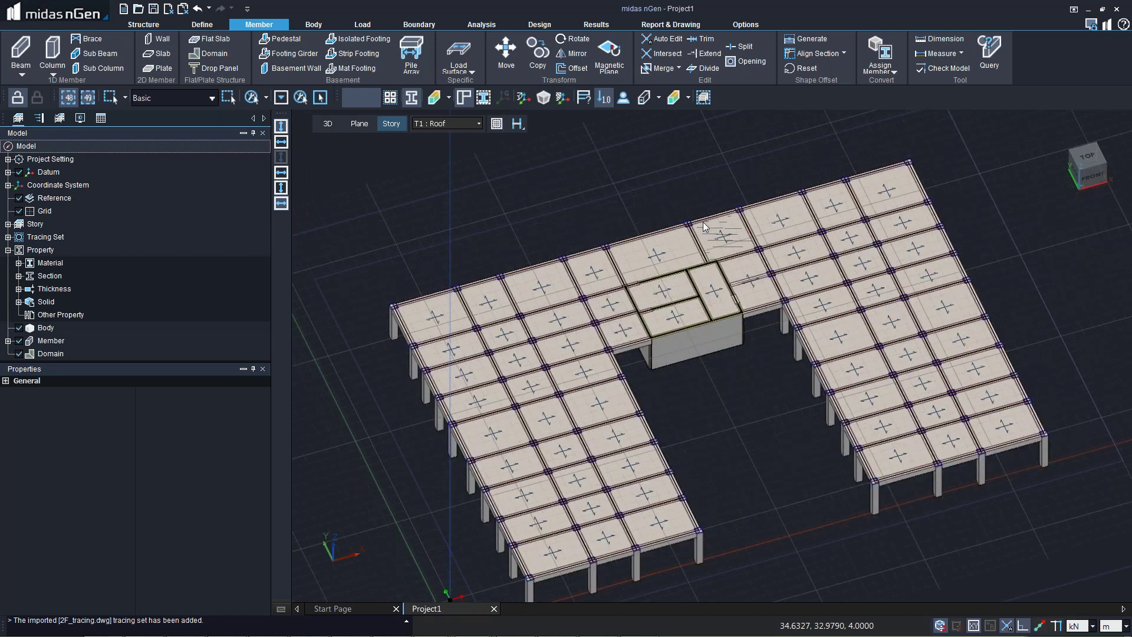
pyautogui.scroll(1, 704, 226)
pyautogui.scroll(1, 718, 210)
pyautogui.click(719, 213)
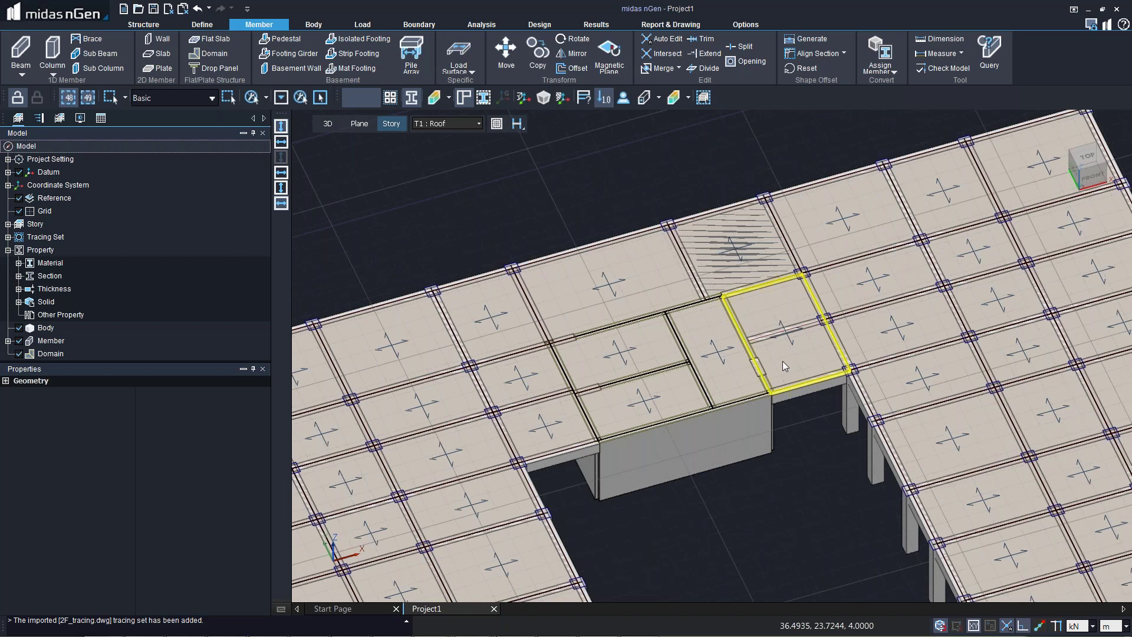
pyautogui.click(783, 360)
pyautogui.press('Delete')
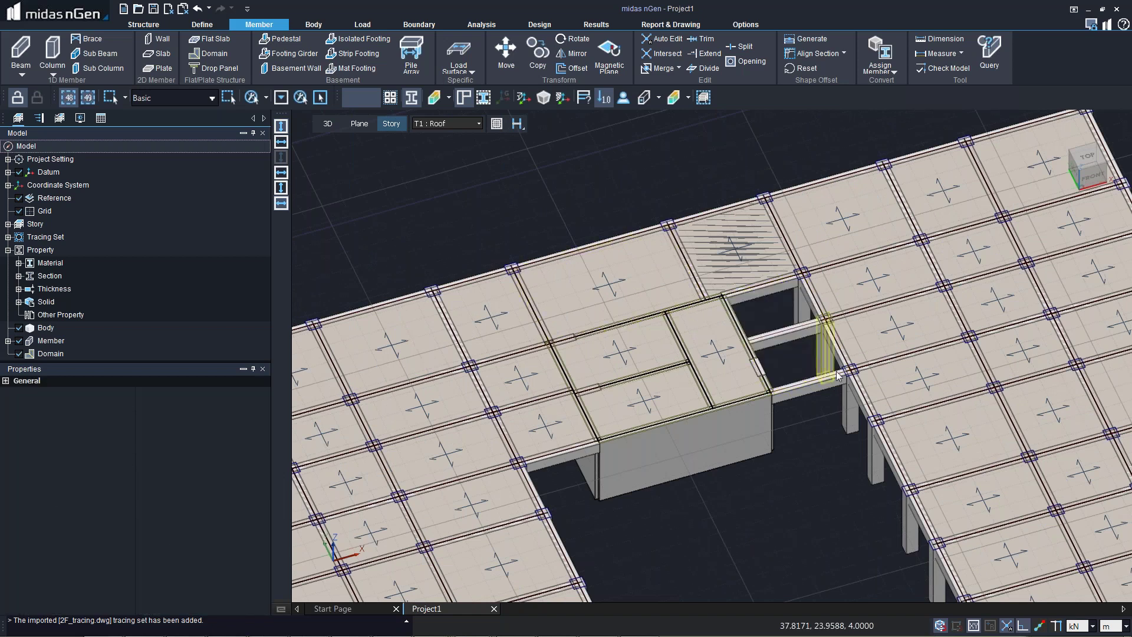
pyautogui.click(718, 339)
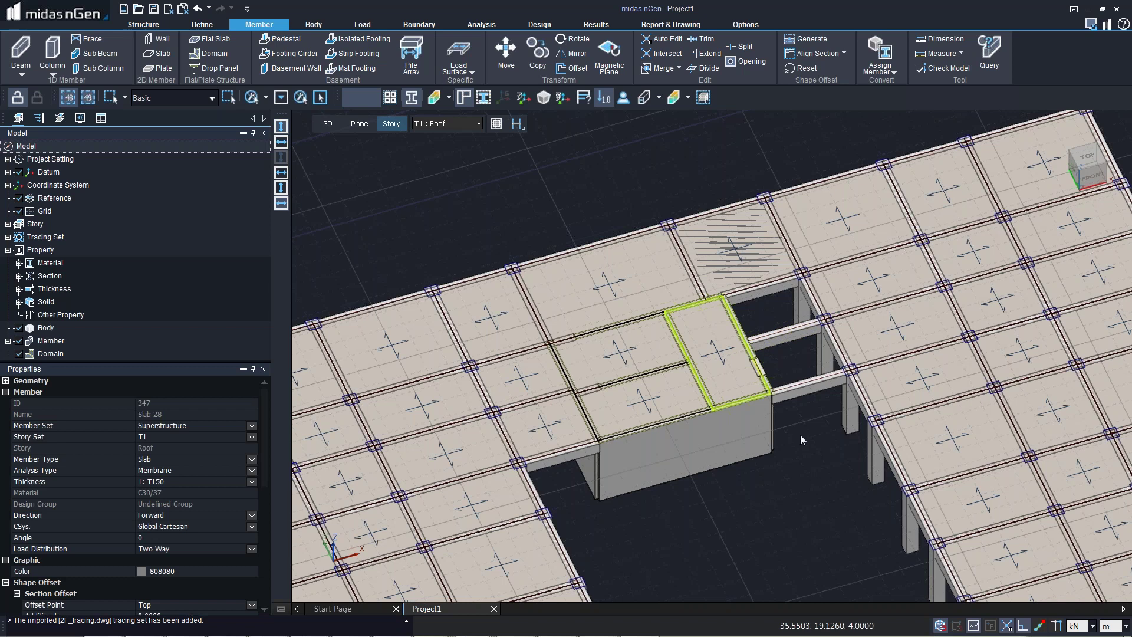
pyautogui.press('Delete')
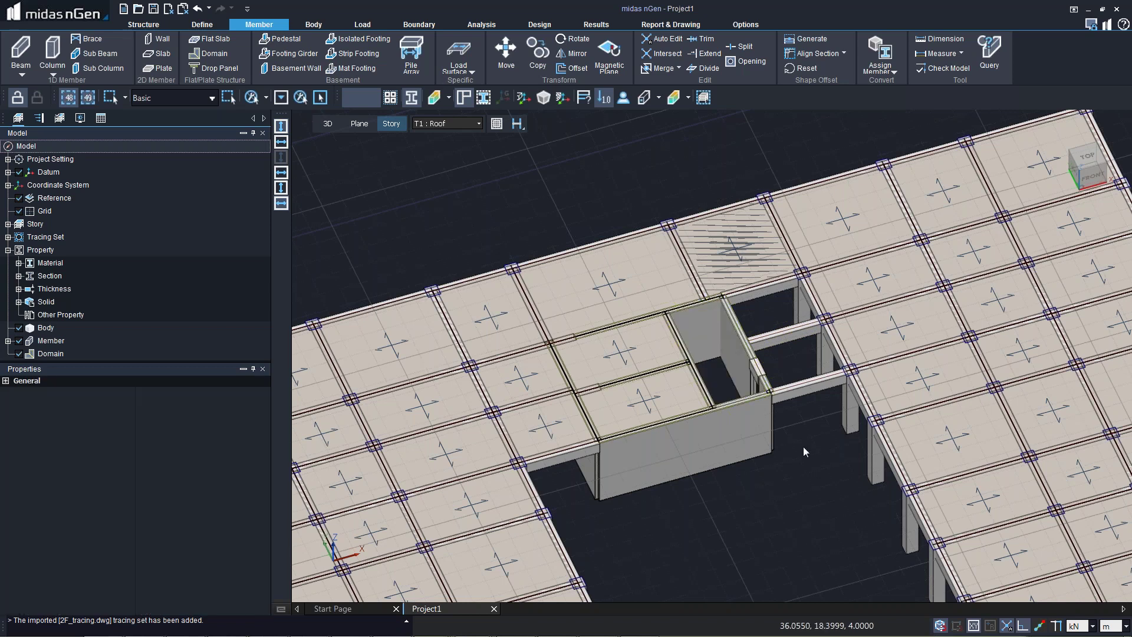
pyautogui.scroll(-3, 803, 447)
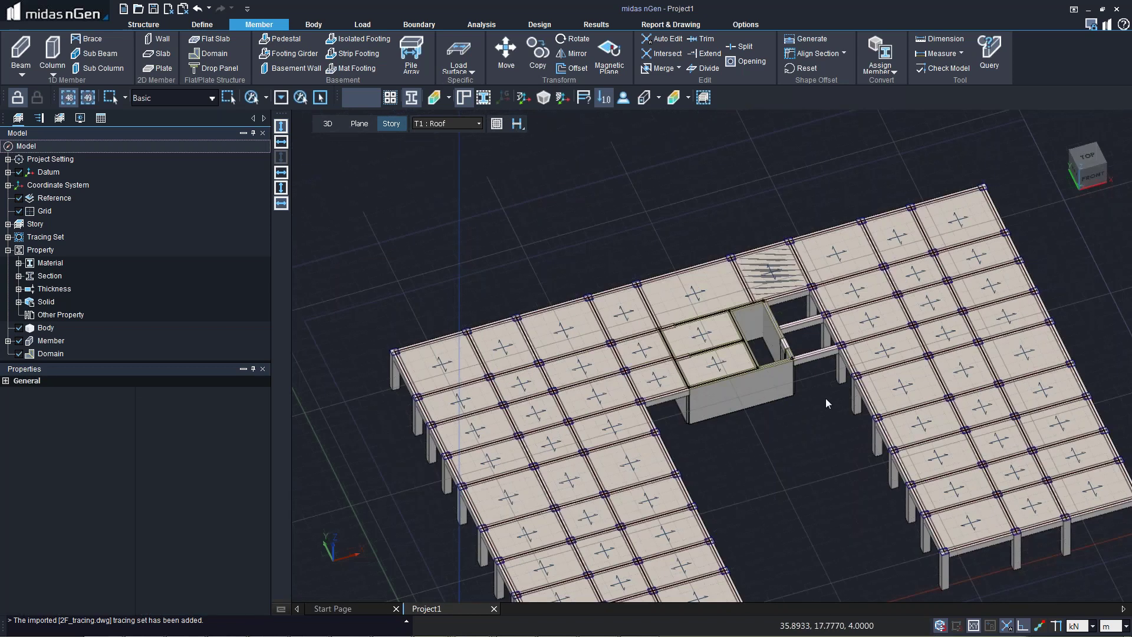
# - Delete the roof slab covering the narrow undivided shaft inside the core walls
pyautogui.scroll(1, 816, 253)
pyautogui.scroll(2, 815, 254)
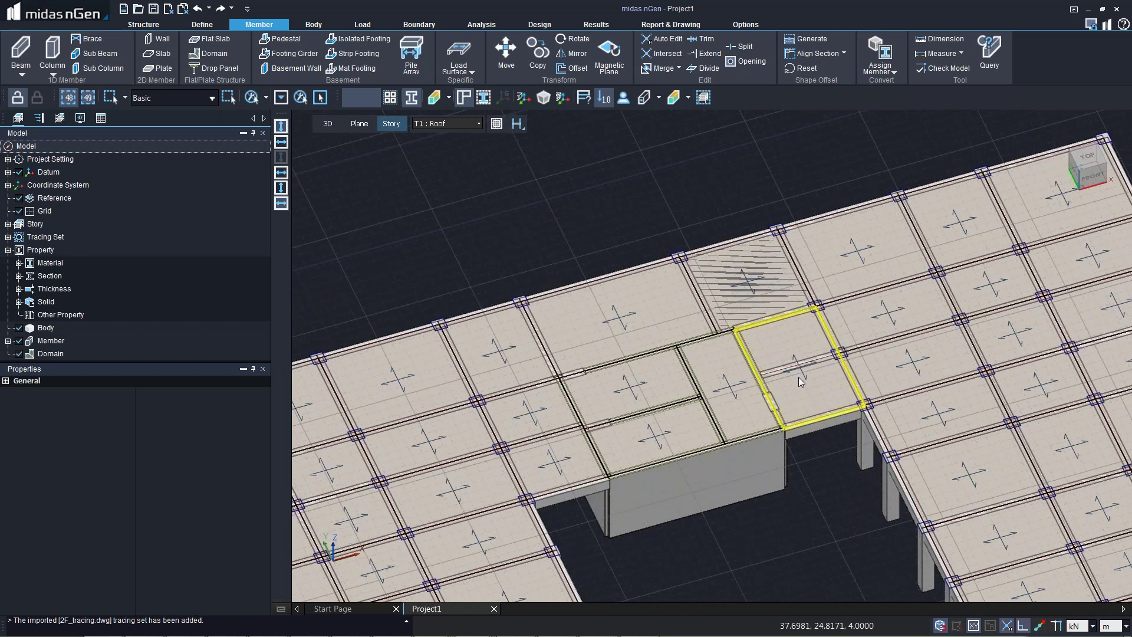
pyautogui.click(716, 388)
pyautogui.press('Delete')
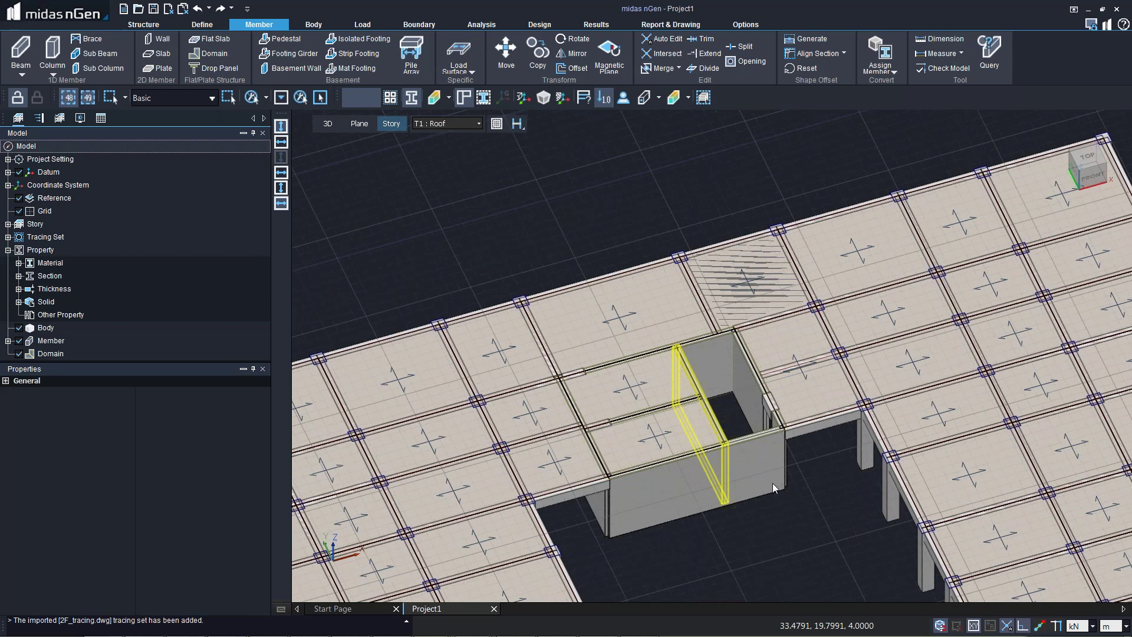
# - Divide the large roof slab next to the core shaft along the beam that crosses it
pyautogui.click(794, 399)
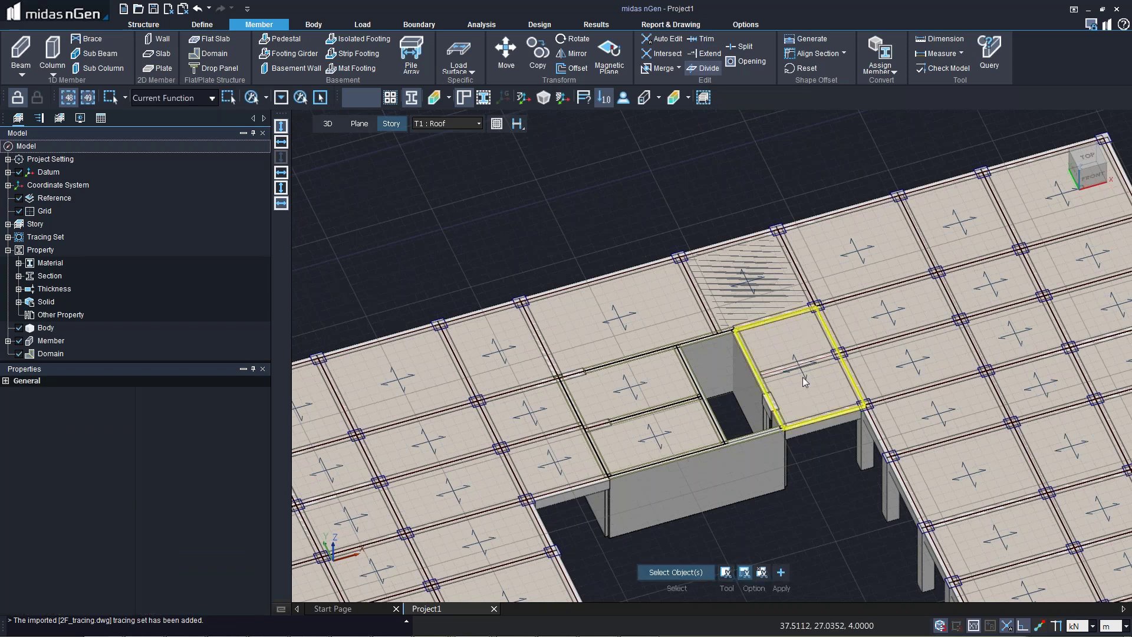
pyautogui.click(767, 416)
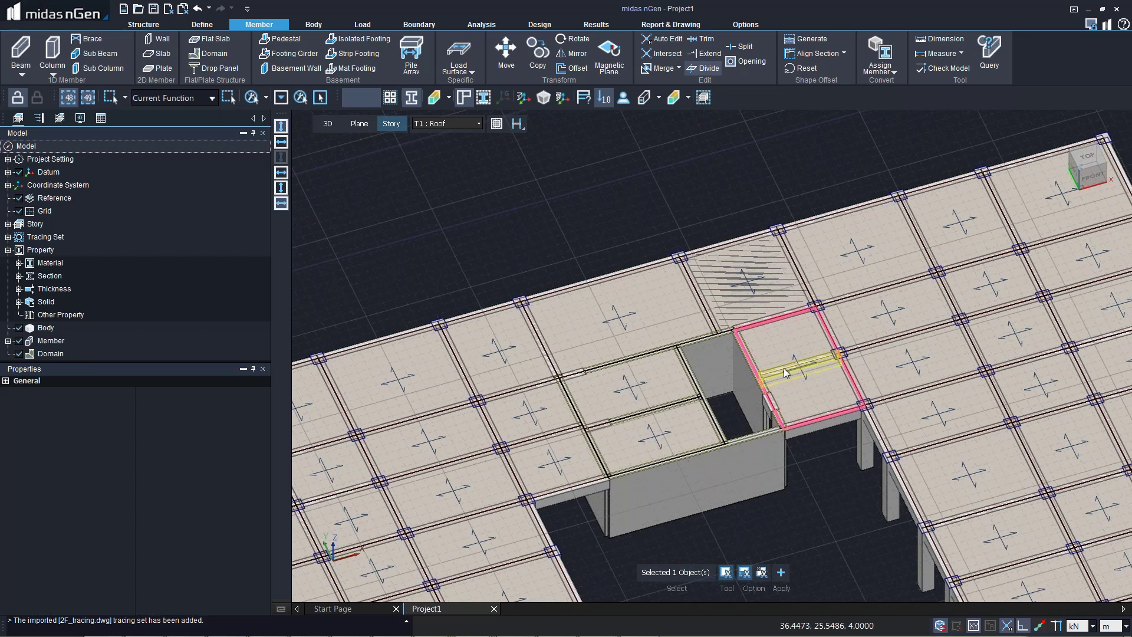
pyautogui.click(781, 572)
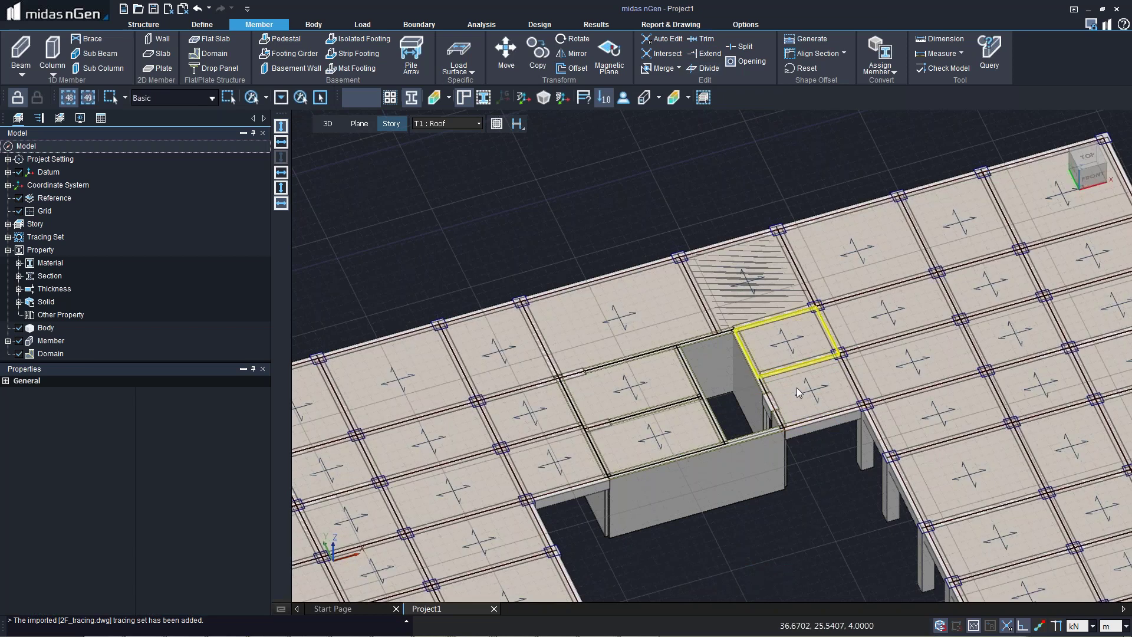
pyautogui.scroll(-6, 789, 207)
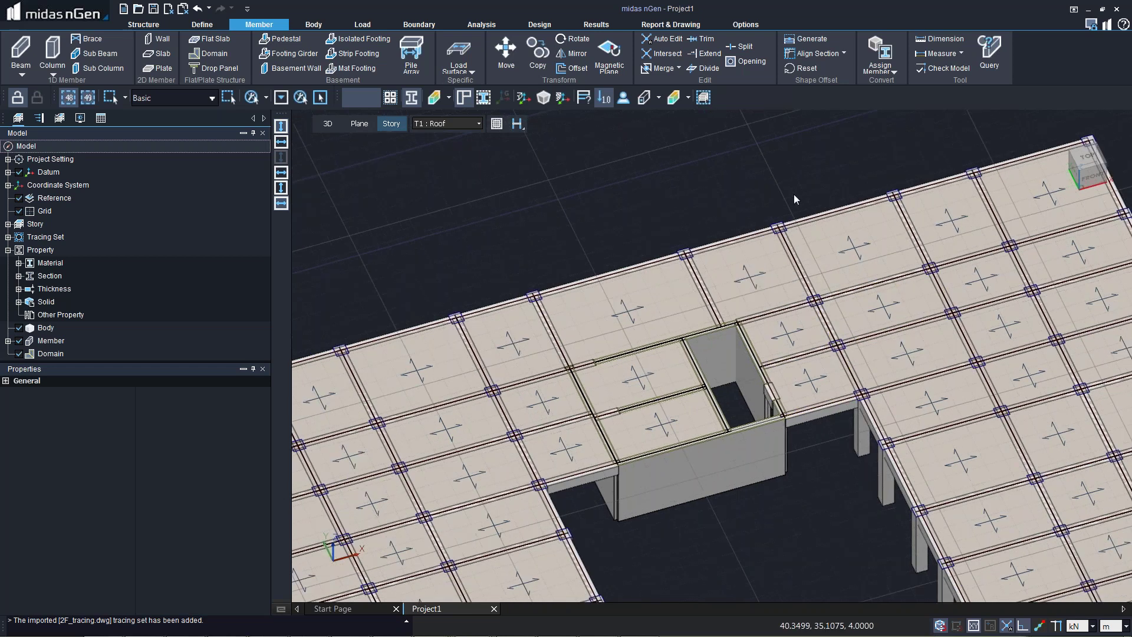
# - Add 3 stories at the Roof level (Z=4.00 m), replicating story 1F together with its overhead beams and slabs
pyautogui.click(970, 373)
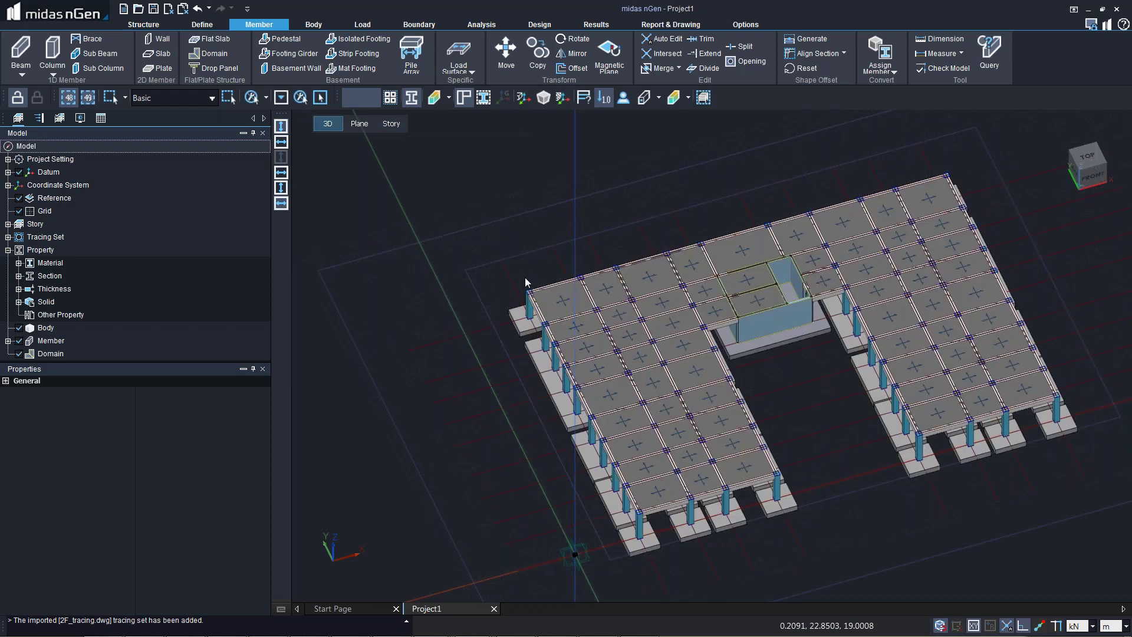
pyautogui.rightClick(524, 278)
pyautogui.click(478, 232)
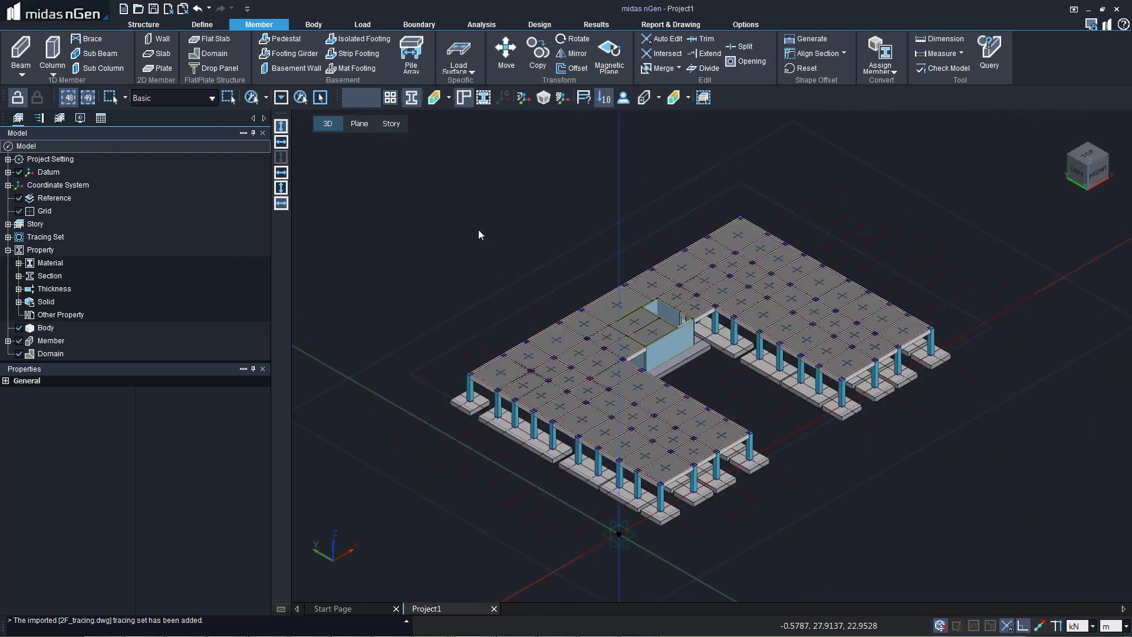
pyautogui.click(143, 24)
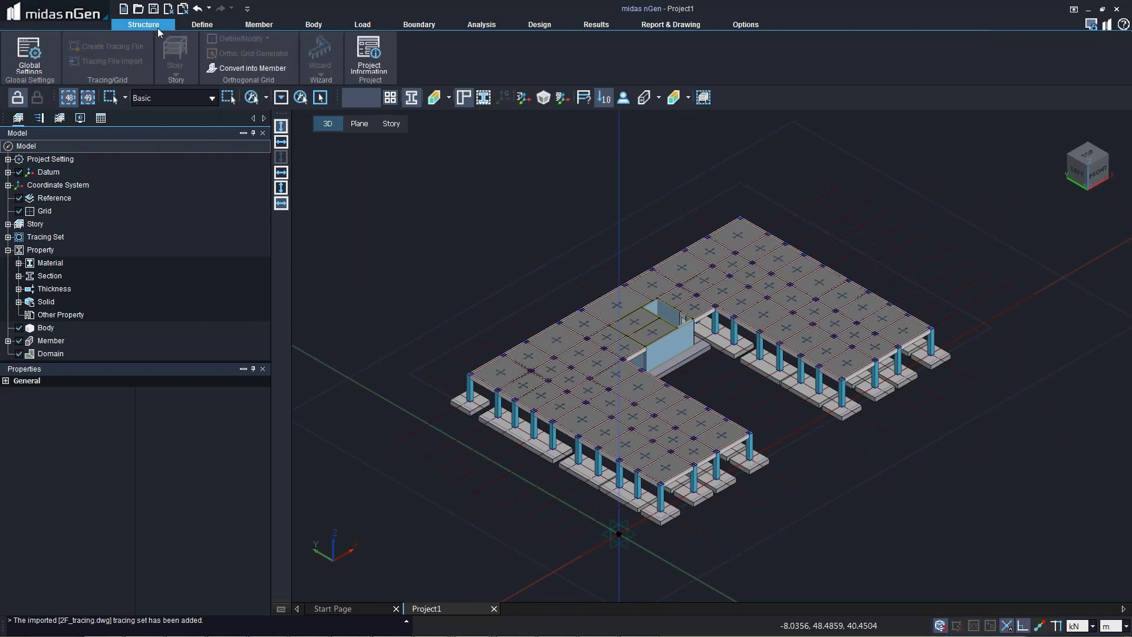
pyautogui.click(175, 55)
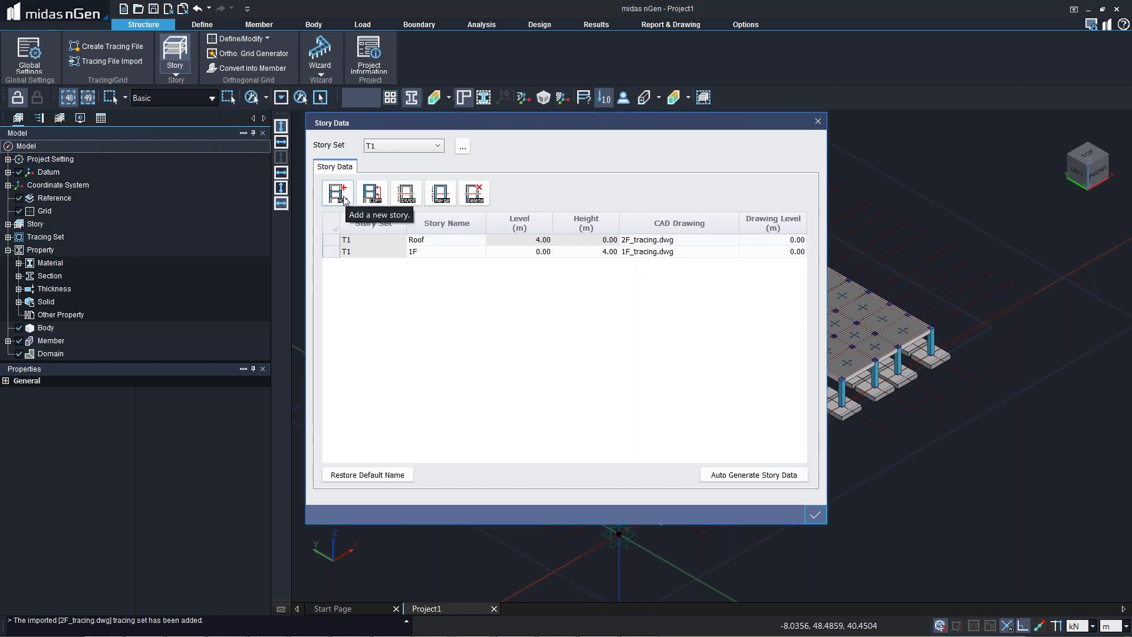
pyautogui.click(345, 199)
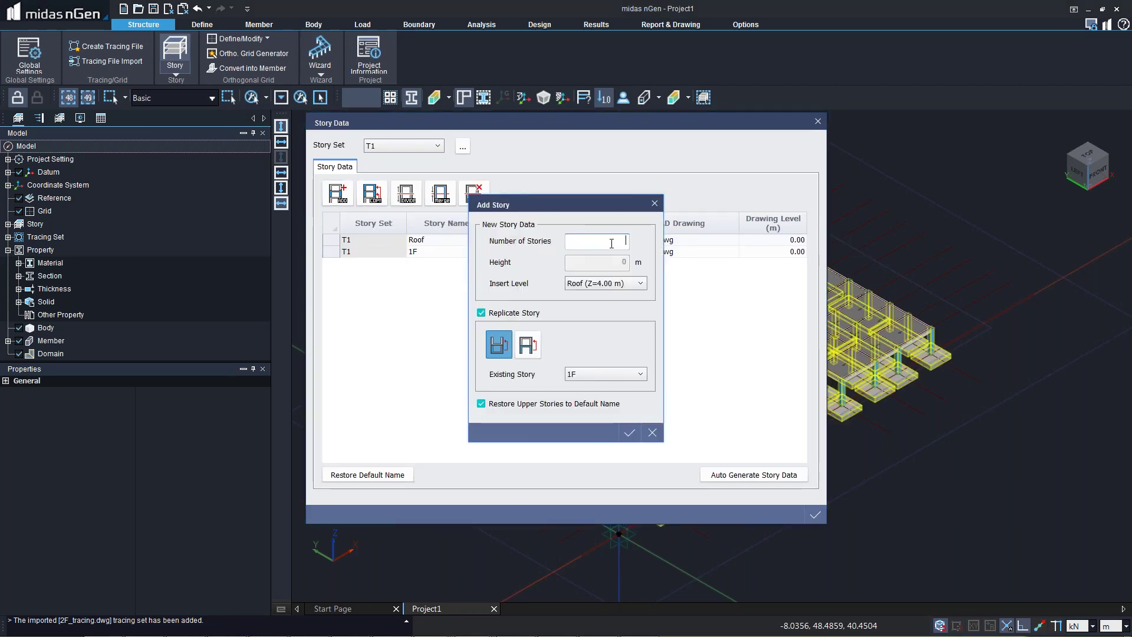
pyautogui.write('3')
pyautogui.click(527, 344)
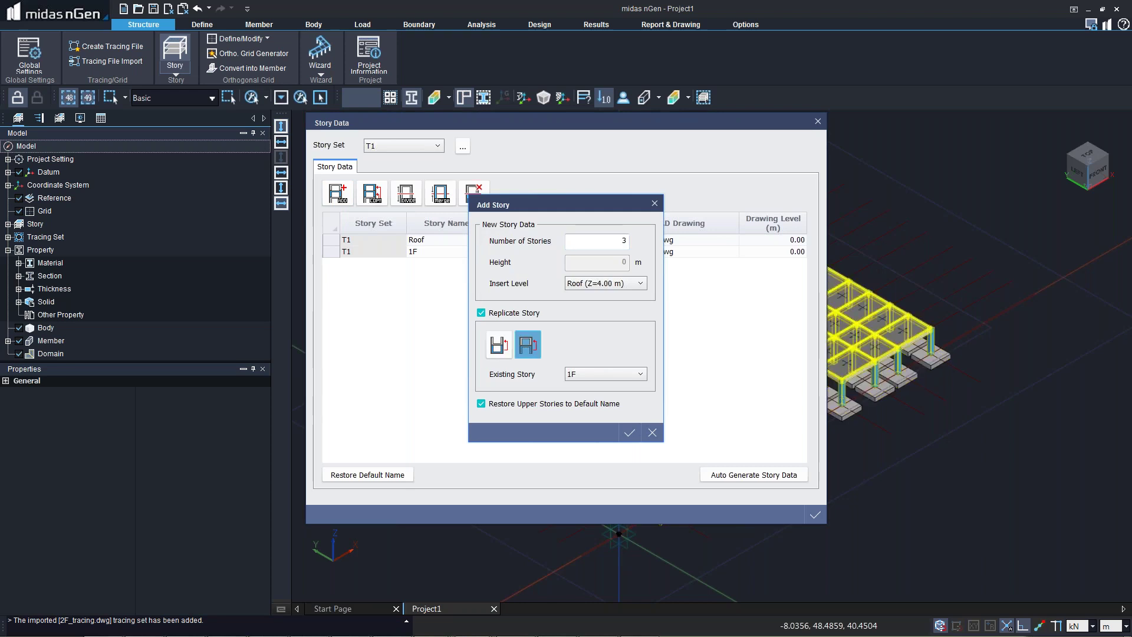
pyautogui.click(625, 432)
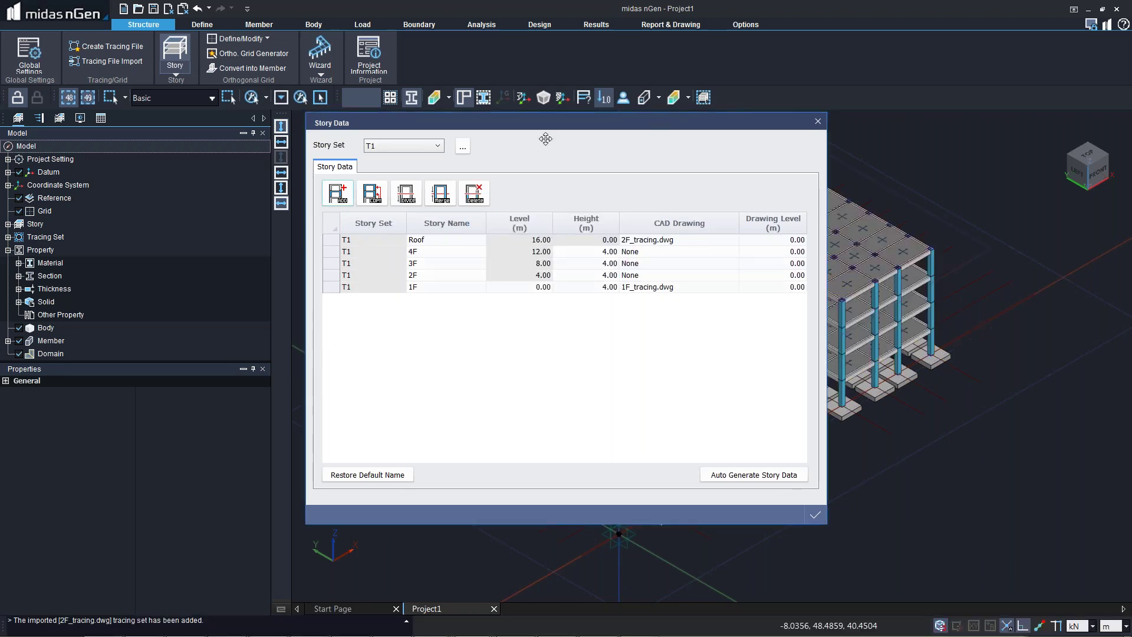
# - Set the heights of stories 2F and 3F to 3 m and apply the story data
pyautogui.moveTo(546, 139); pyautogui.dragTo(418, 150)
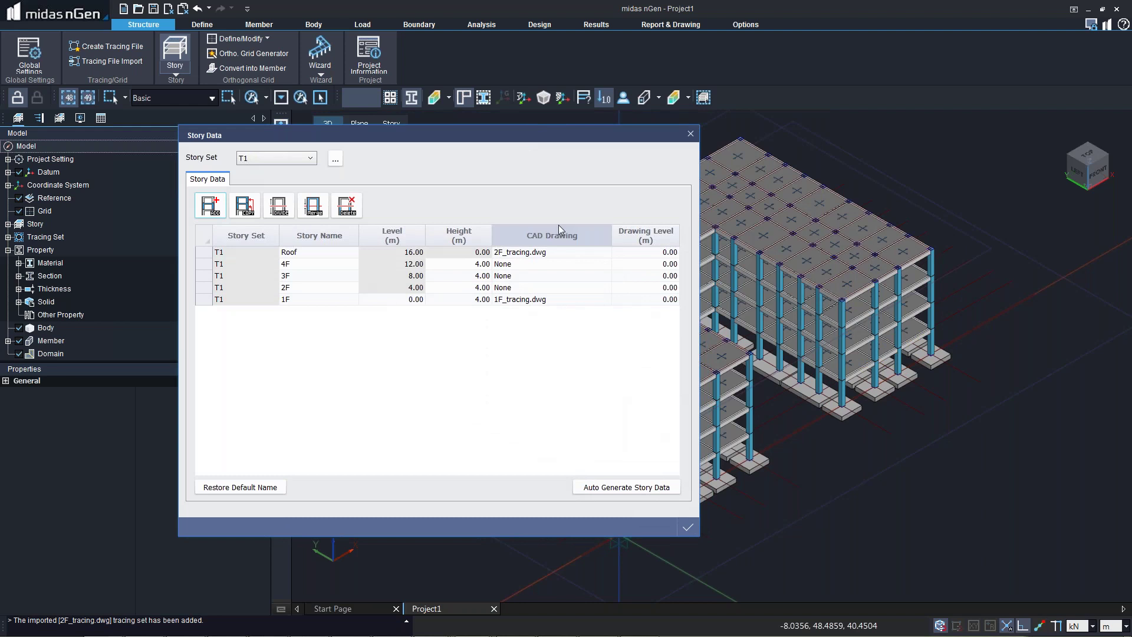
pyautogui.click(479, 292)
pyautogui.write('3')
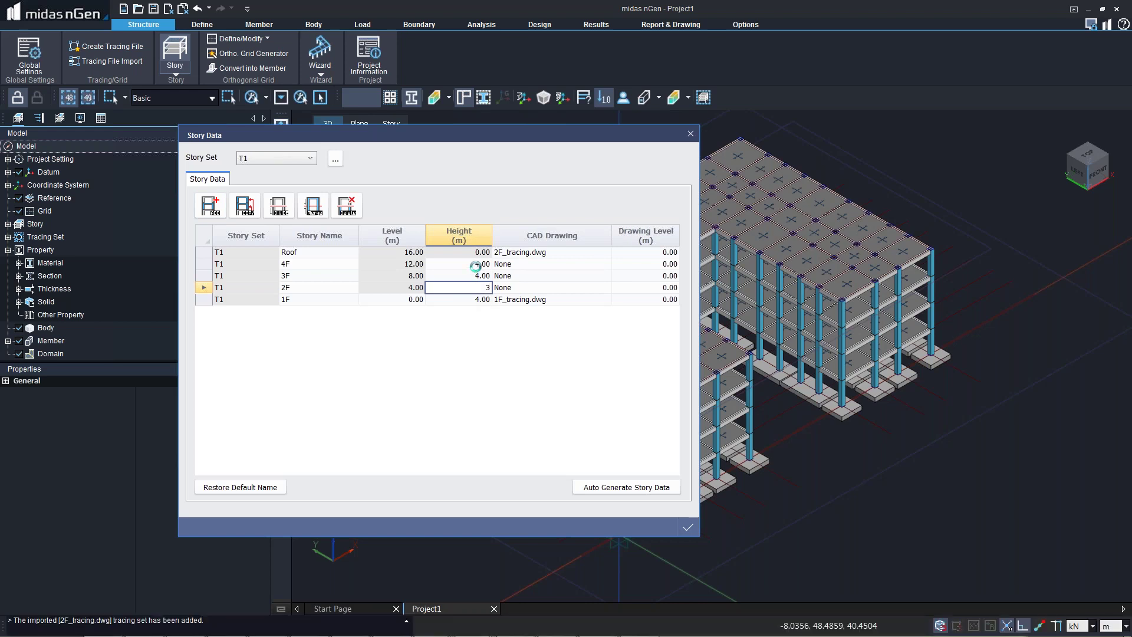
pyautogui.press('Up')
pyautogui.write('3')
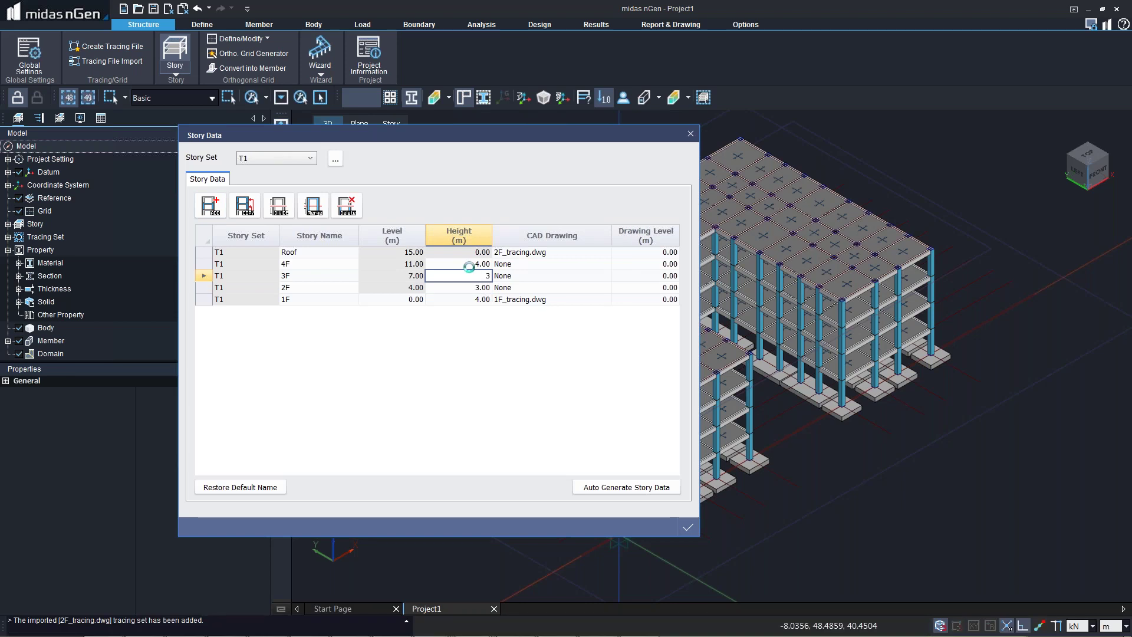
pyautogui.press('Up')
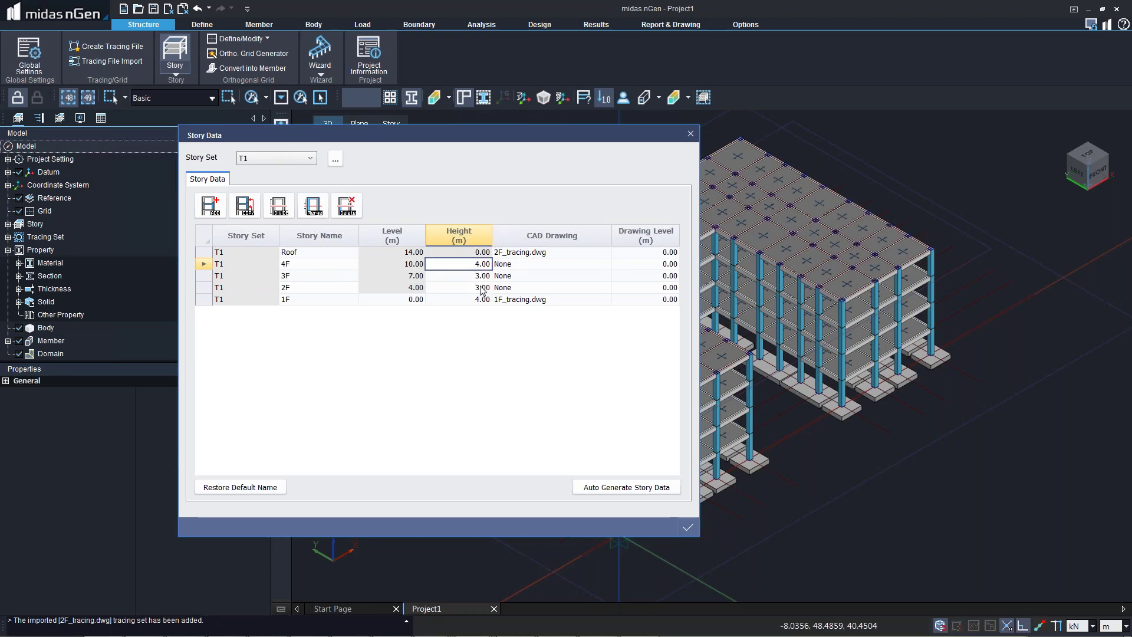
pyautogui.click(687, 527)
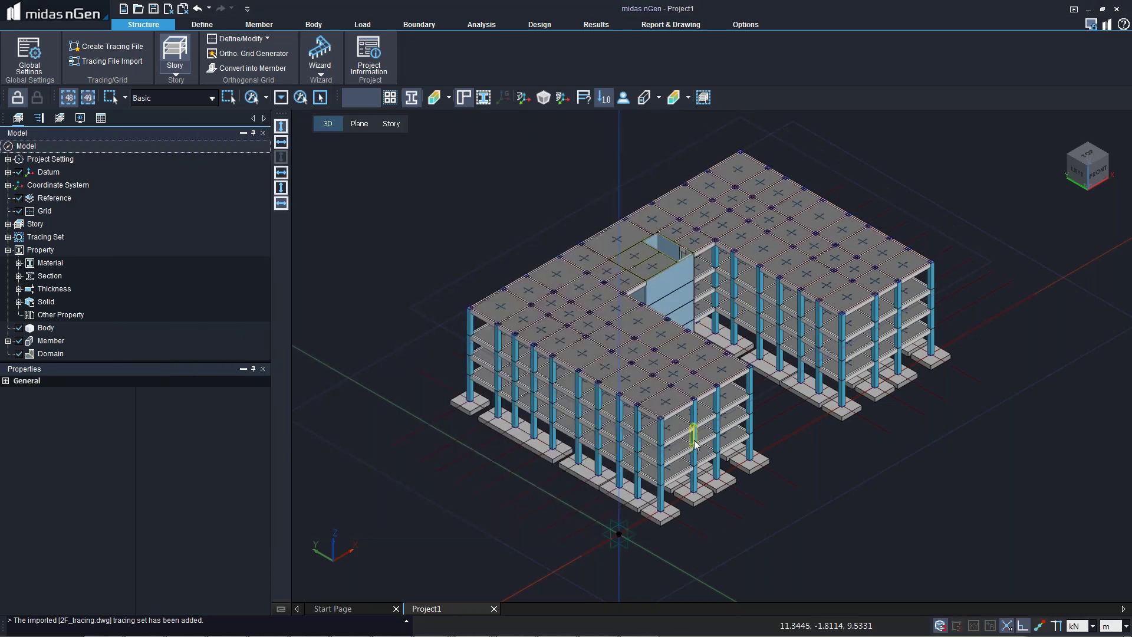
# - Inspect the replicated stories of the whole building in front and angled 3D views
pyautogui.rightClick(695, 445)
pyautogui.click(692, 450)
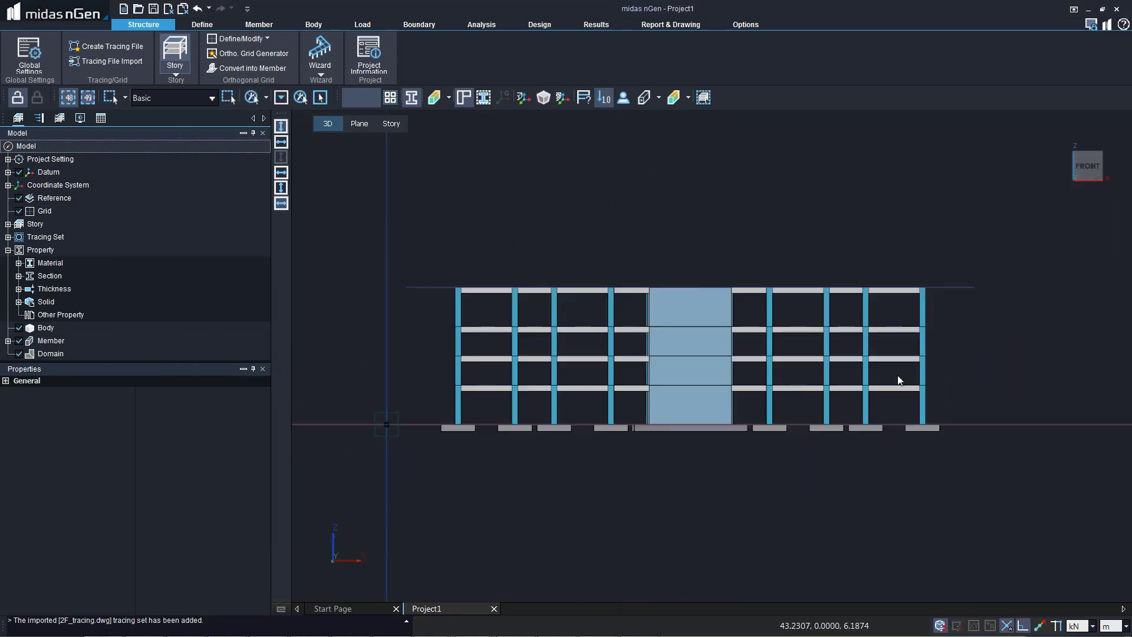
pyautogui.moveTo(870, 415); pyautogui.dragTo(808, 407, button='middle')
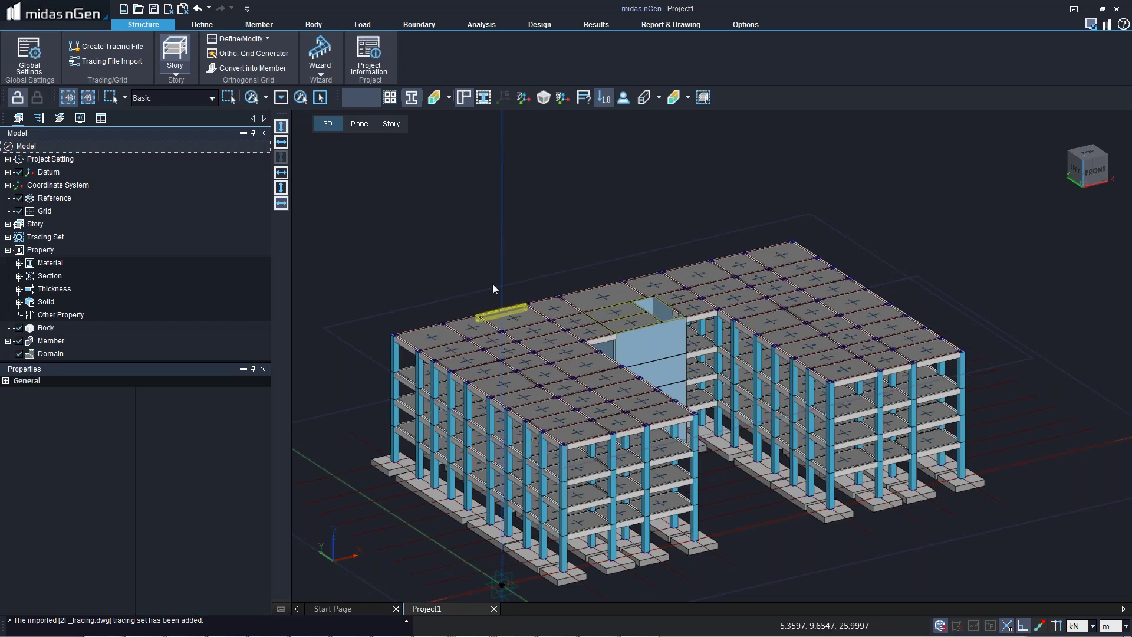
# - Start a column on the Roof story of set T1 and select the column positions along the outer sides, inner wing lines and front edge
pyautogui.click(391, 124)
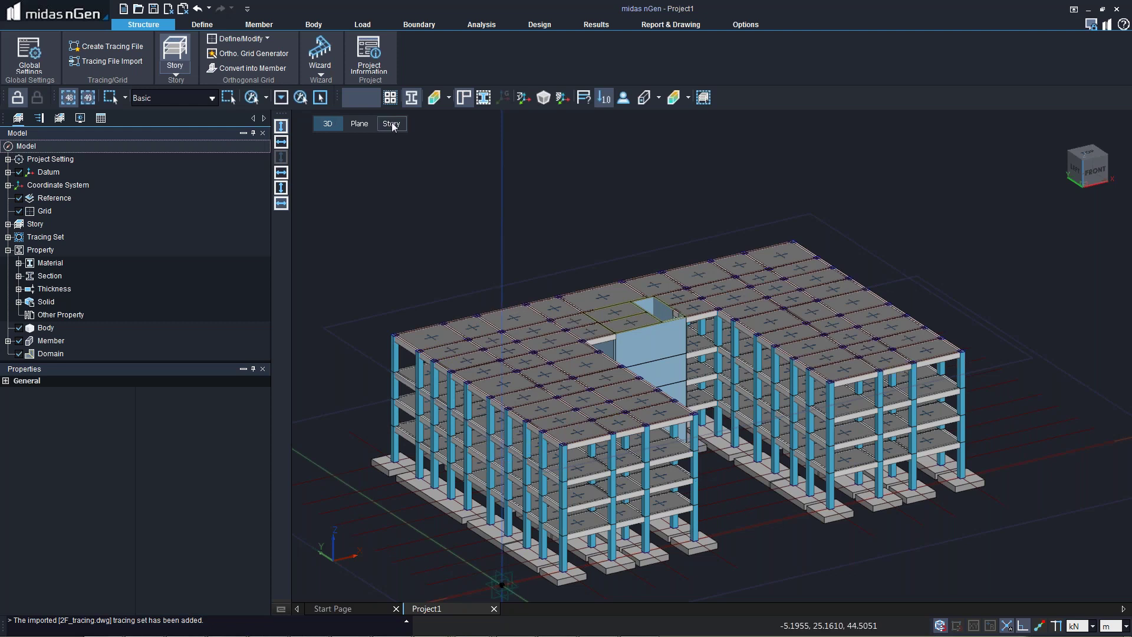
pyautogui.click(274, 24)
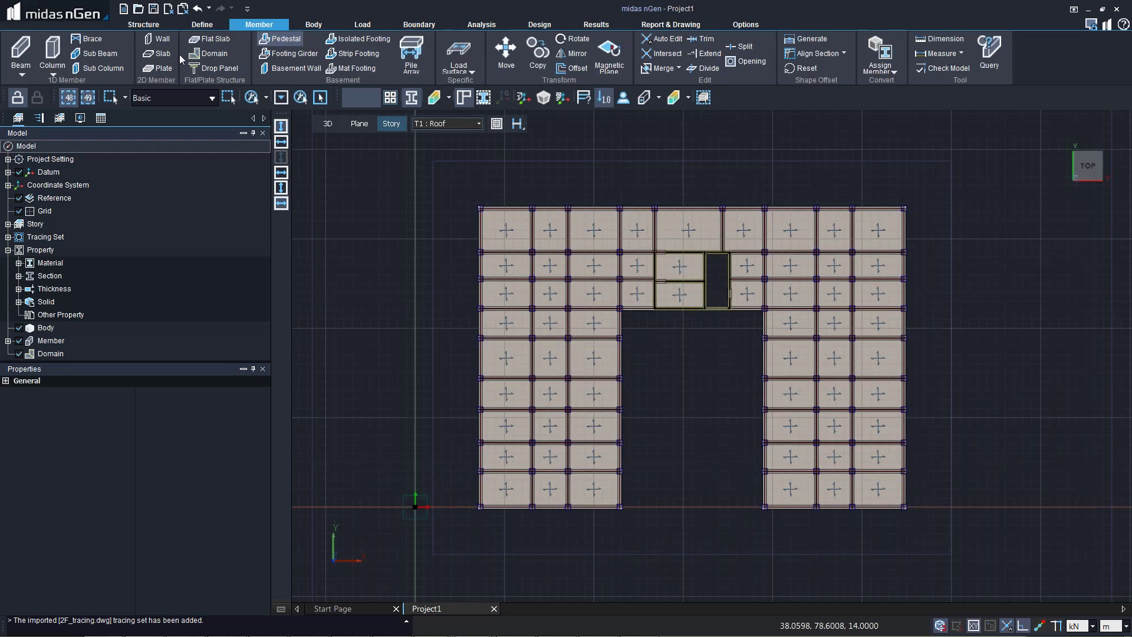
pyautogui.click(53, 53)
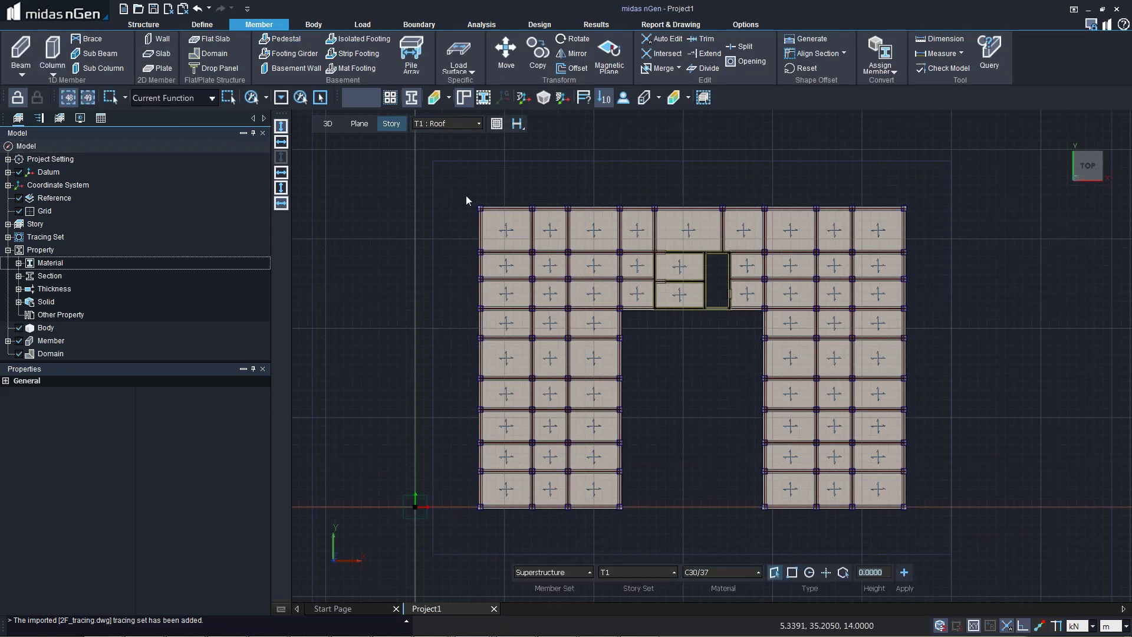
pyautogui.moveTo(466, 196); pyautogui.dragTo(552, 479)
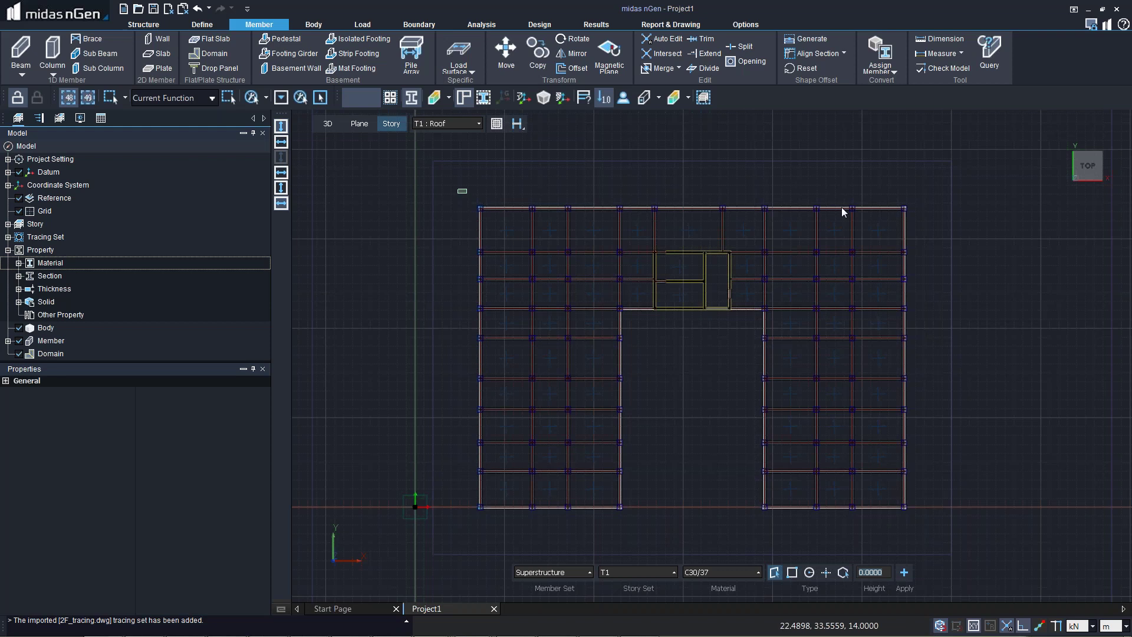
pyautogui.click(925, 520)
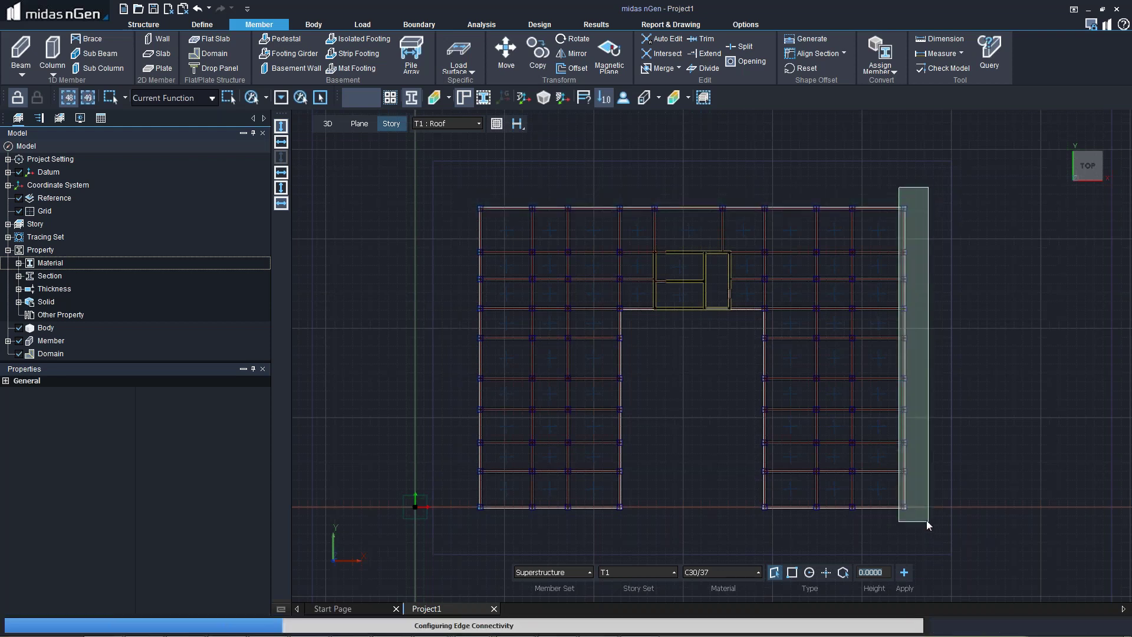
pyautogui.click(761, 195)
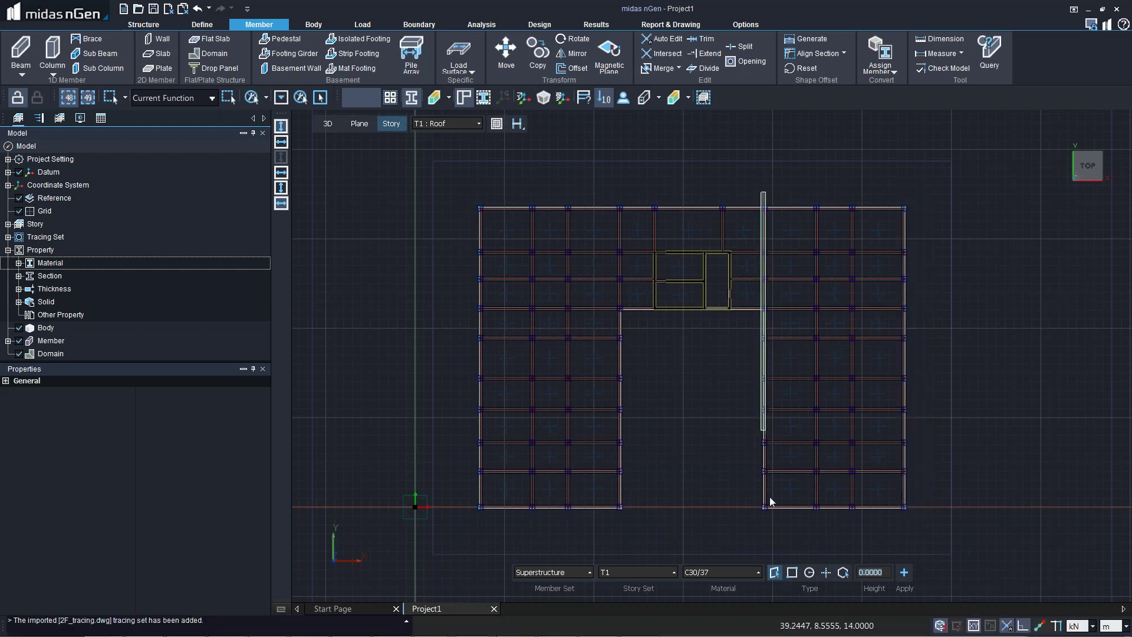
pyautogui.click(769, 521)
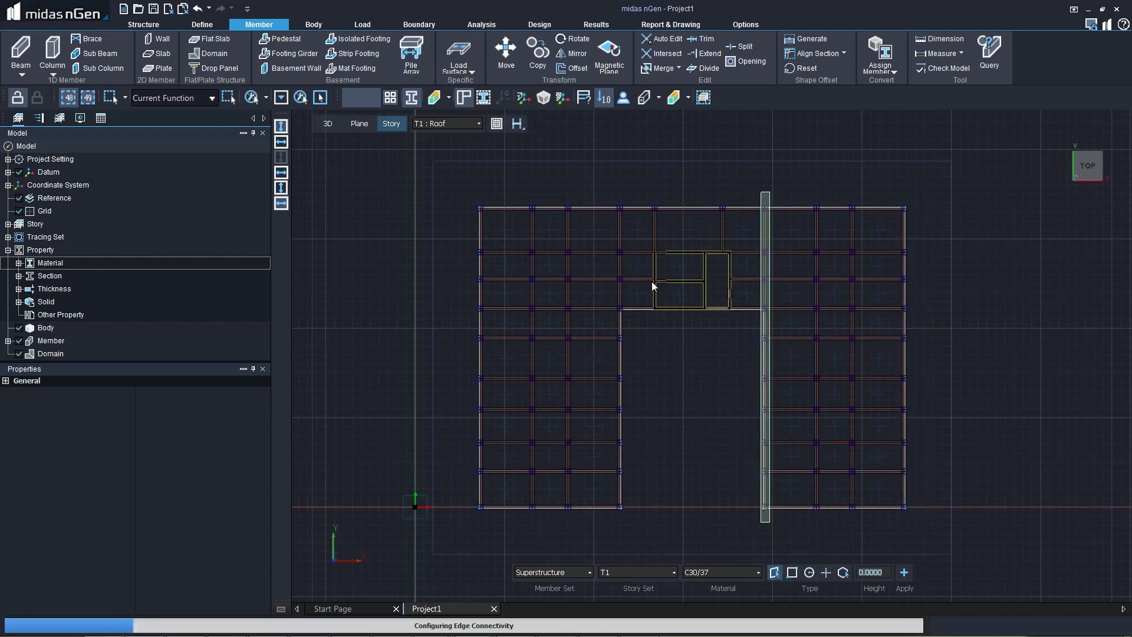
pyautogui.click(614, 193)
pyautogui.click(628, 533)
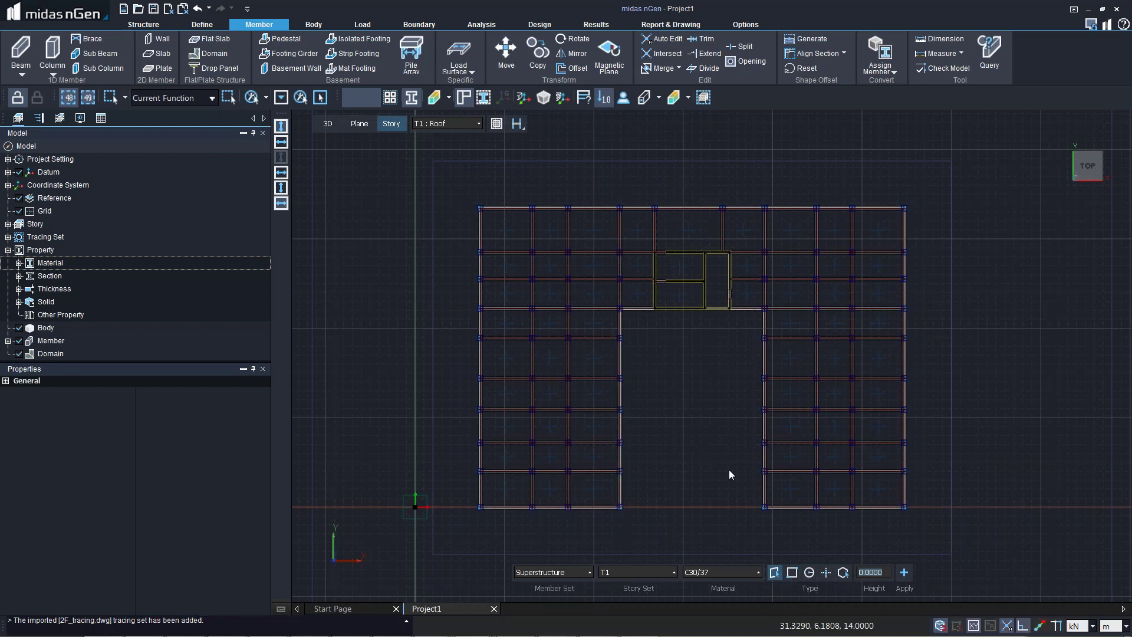
pyautogui.moveTo(467, 498); pyautogui.dragTo(909, 516)
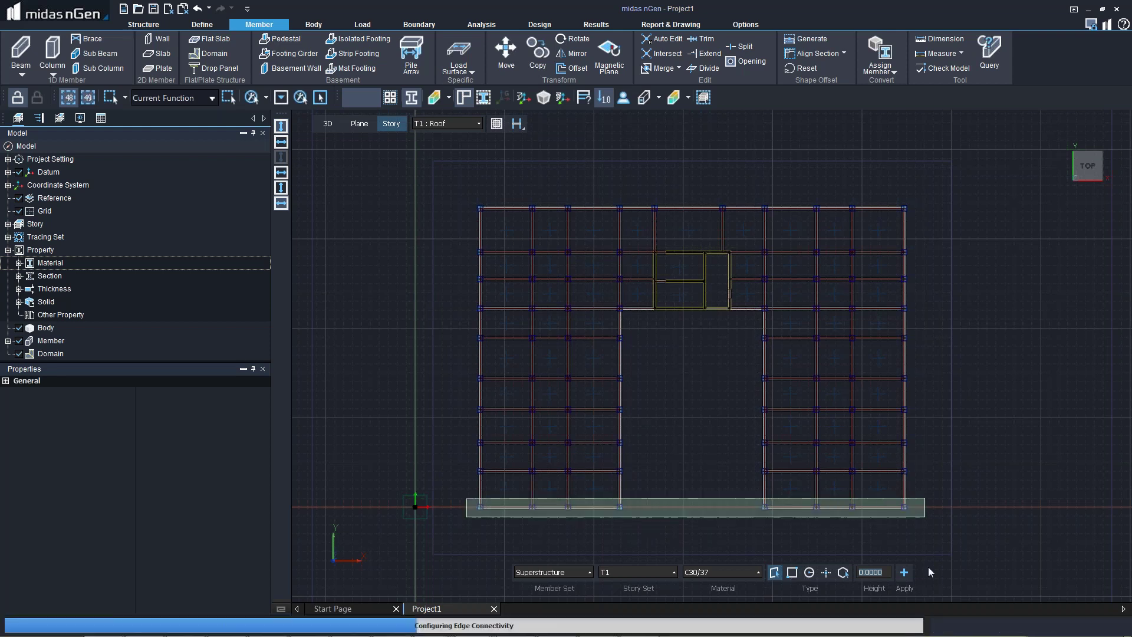
# - Create C30/37 columns with a height of 2 m at the selected roof positions
pyautogui.doubleClick(876, 573)
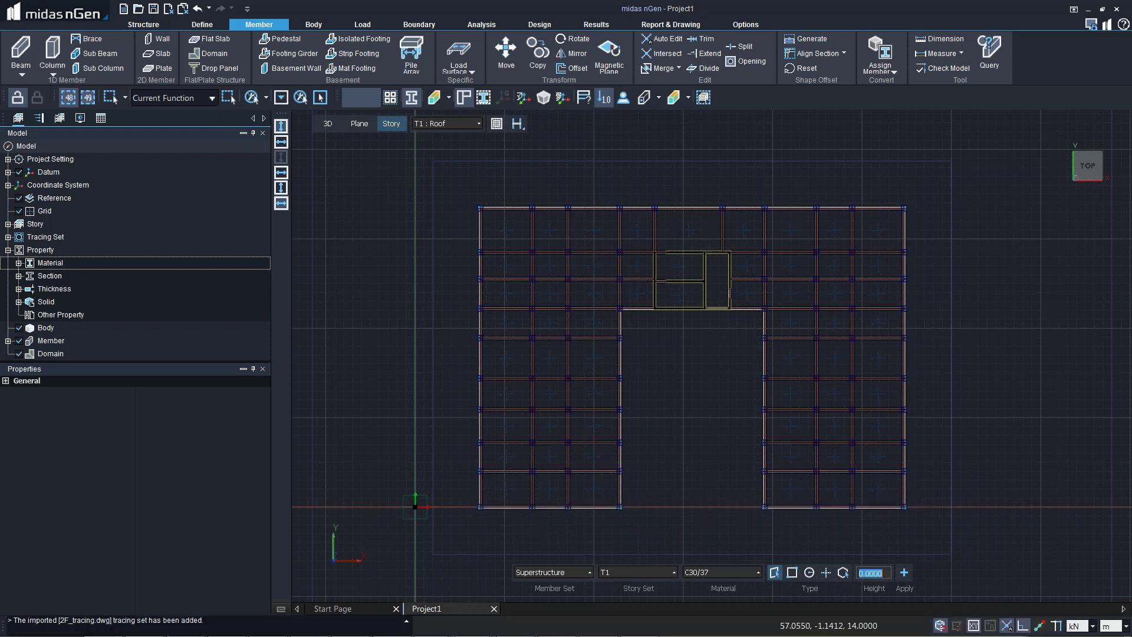
pyautogui.write('2')
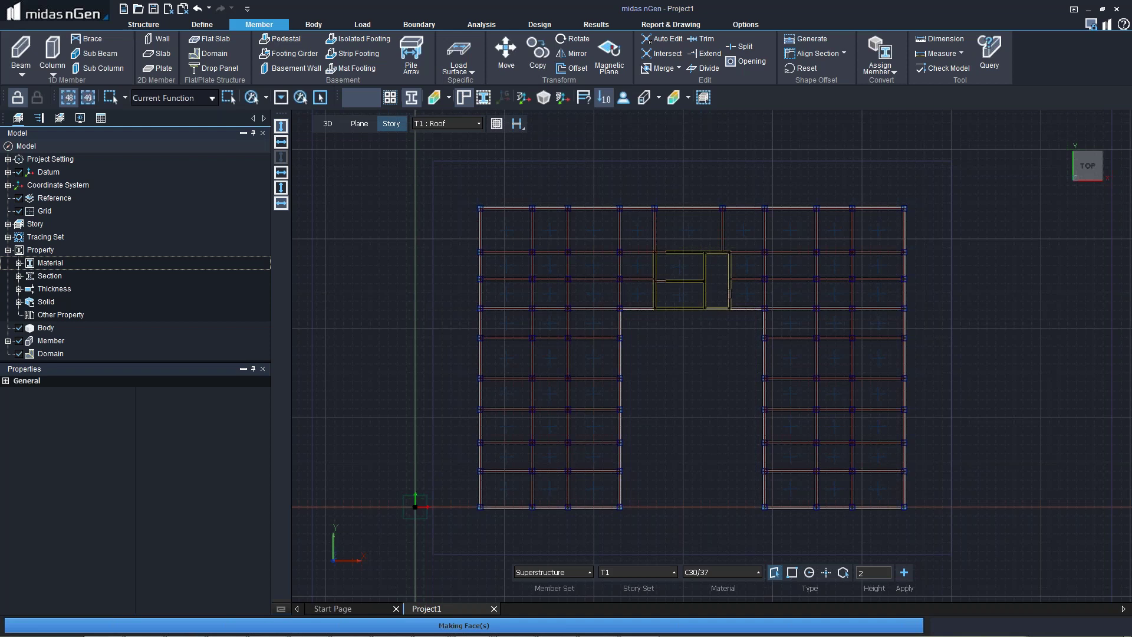
pyautogui.click(904, 573)
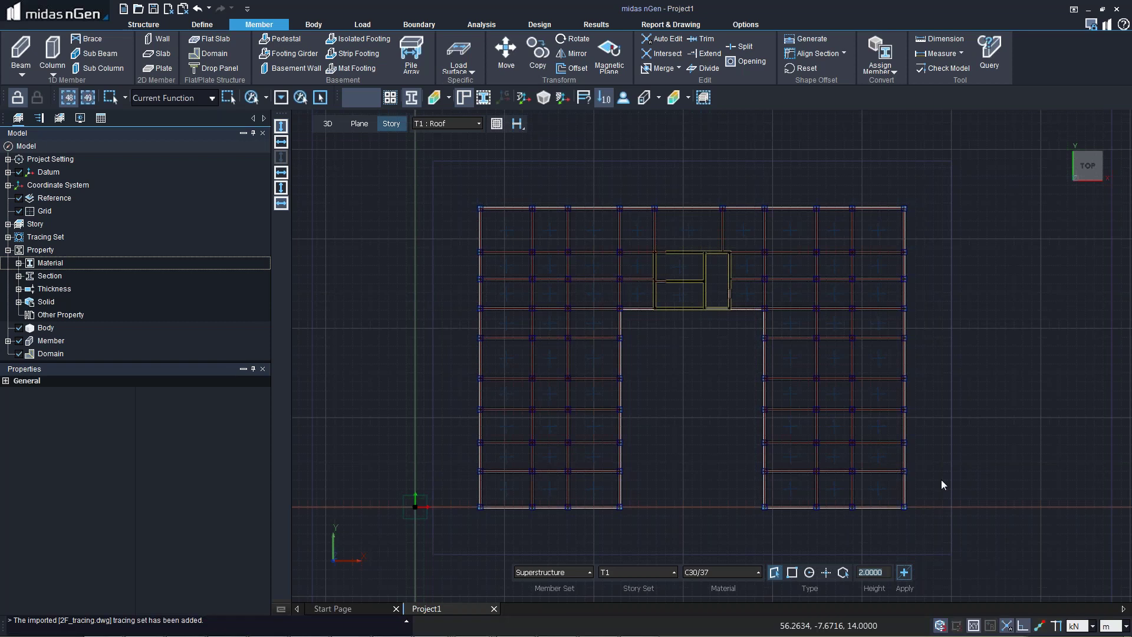
pyautogui.rightClick(771, 475)
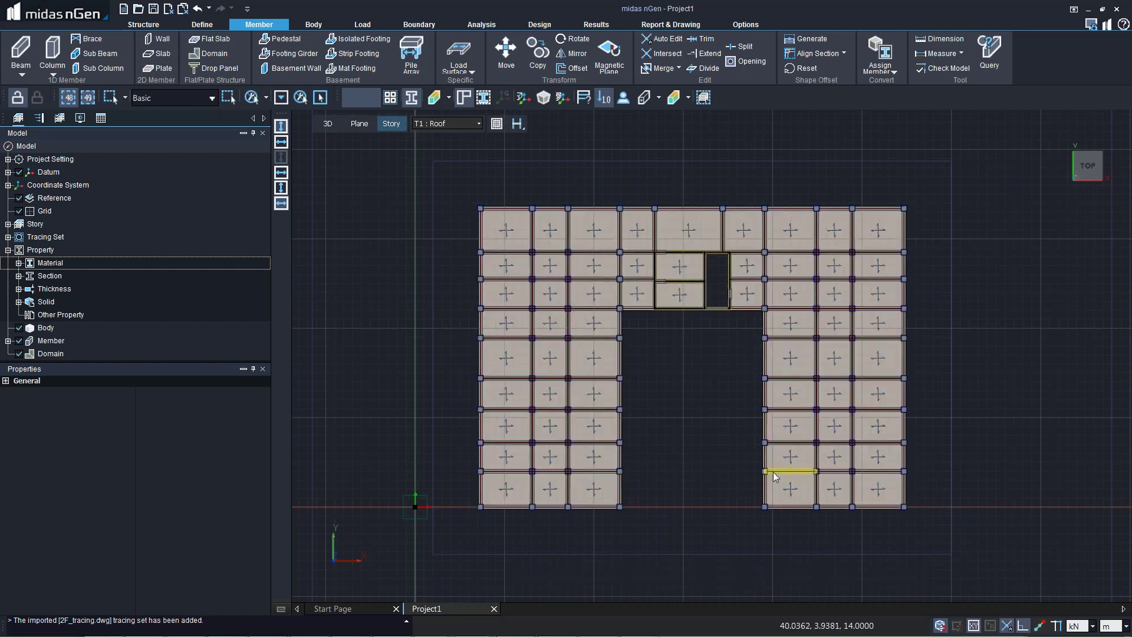
# - Select all the short roof columns in front view and change their section to UC 305x305x118
pyautogui.rightClick(772, 484)
pyautogui.click(772, 483)
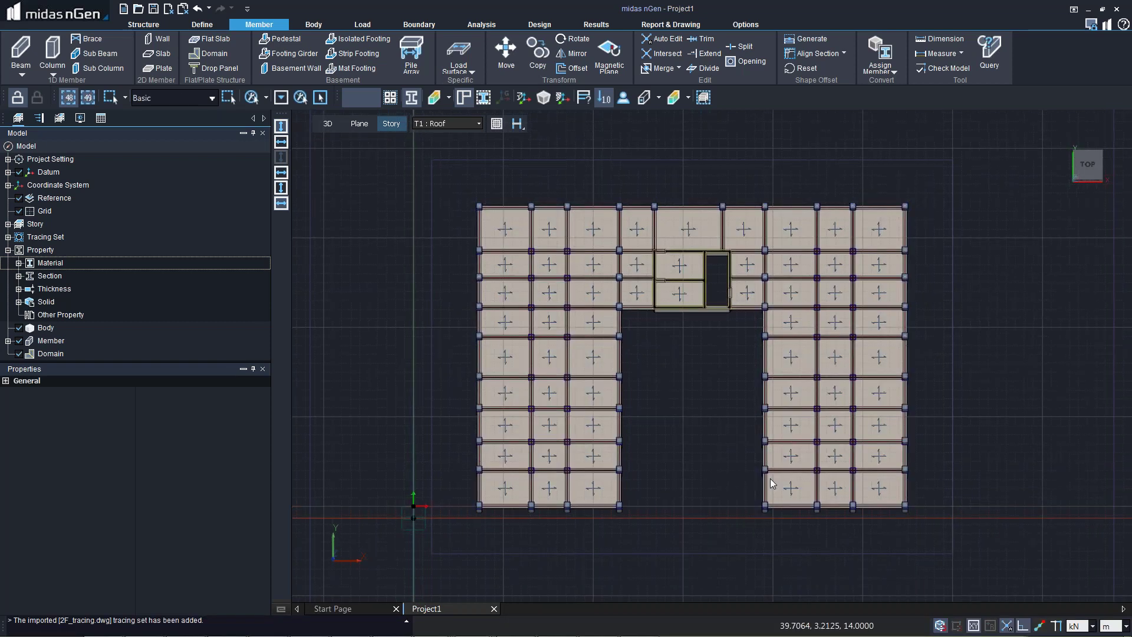
pyautogui.moveTo(1102, 399); pyautogui.dragTo(325, 397)
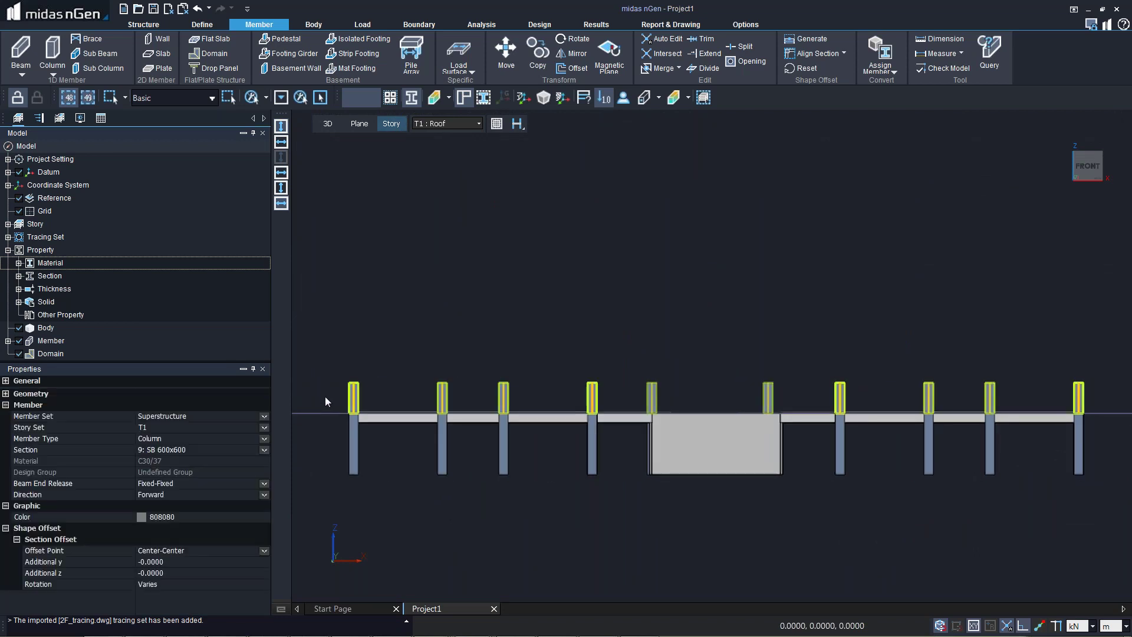
pyautogui.click(162, 451)
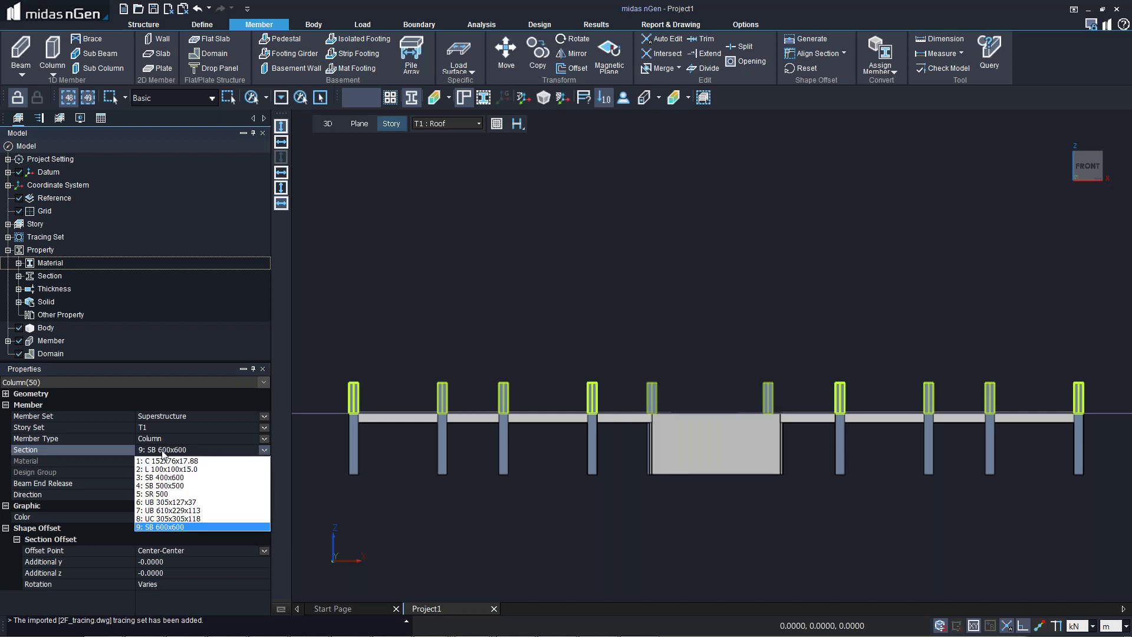
pyautogui.click(157, 520)
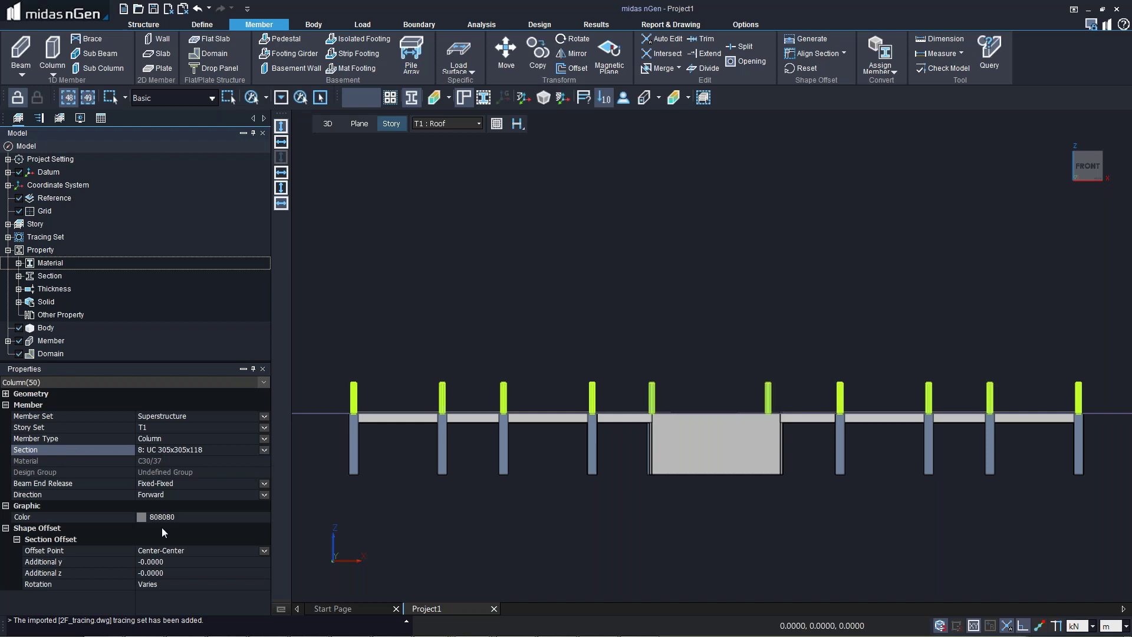
pyautogui.click(411, 531)
pyautogui.moveTo(528, 412); pyautogui.dragTo(463, 507, button='middle')
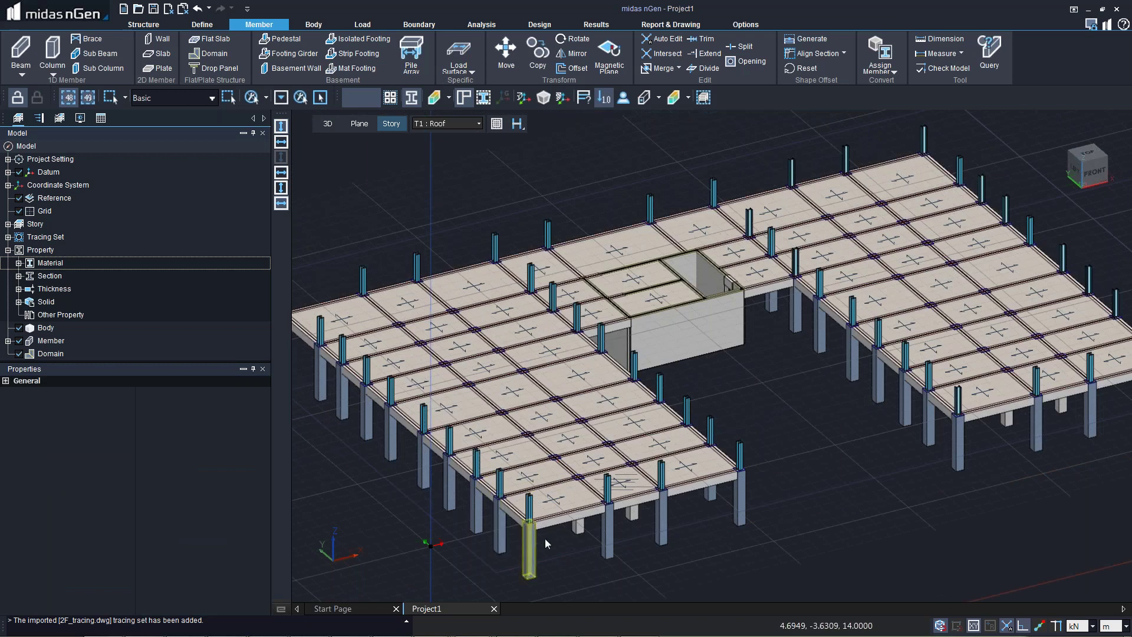
pyautogui.scroll(-2, 544, 539)
pyautogui.click(102, 7)
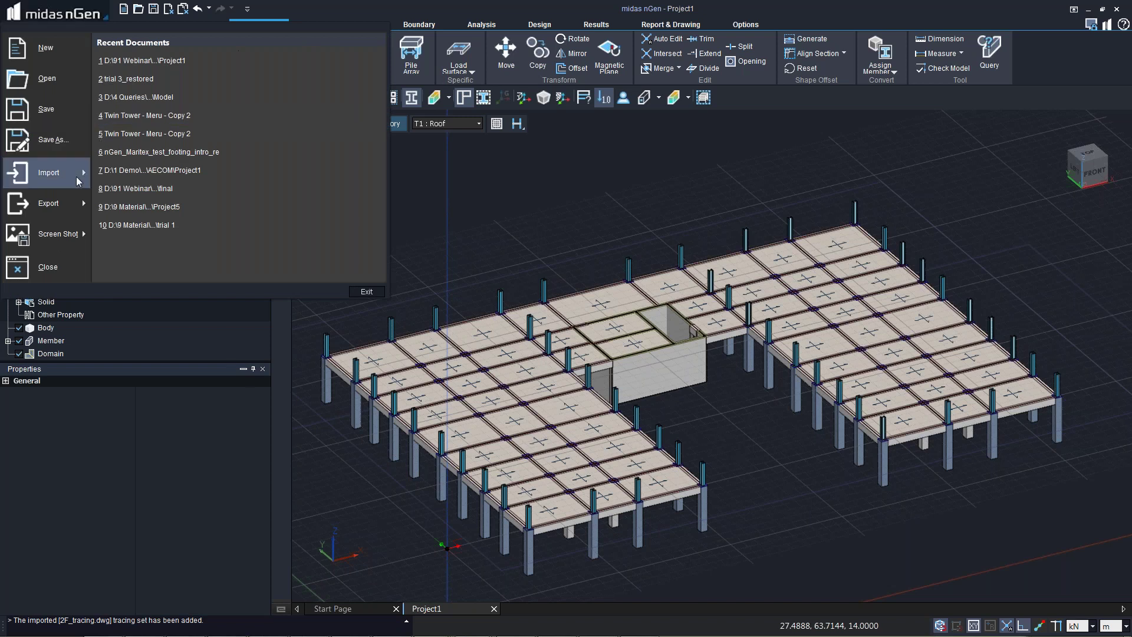
pyautogui.moveTo(78, 181)
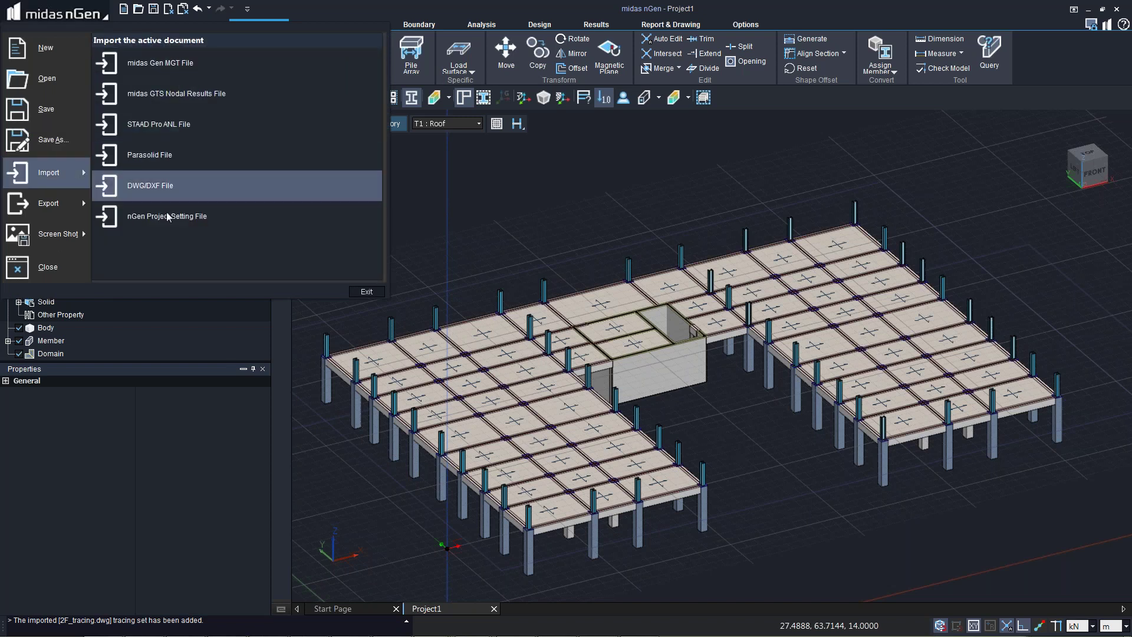
pyautogui.click(161, 192)
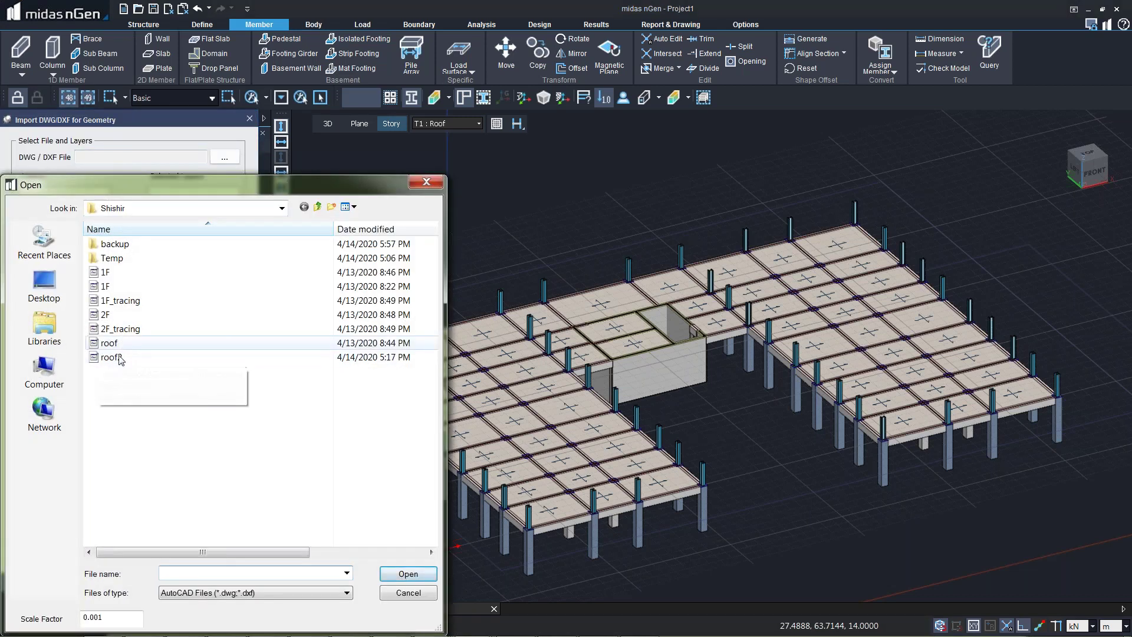
pyautogui.click(120, 349)
pyautogui.doubleClick(120, 348)
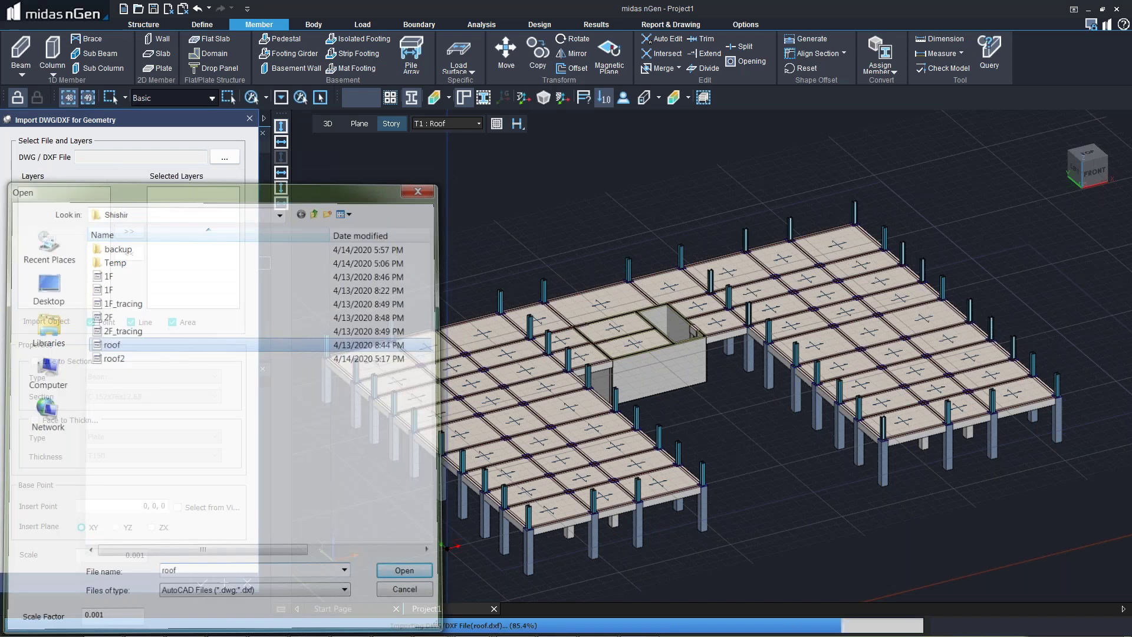
pyautogui.click(130, 230)
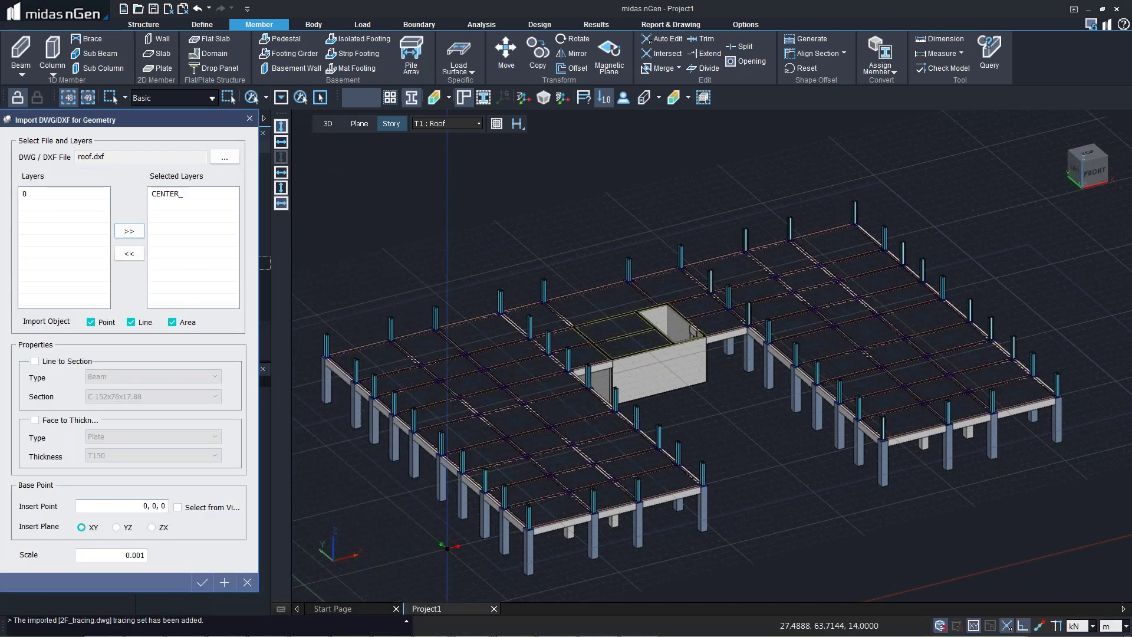
pyautogui.doubleClick(120, 551)
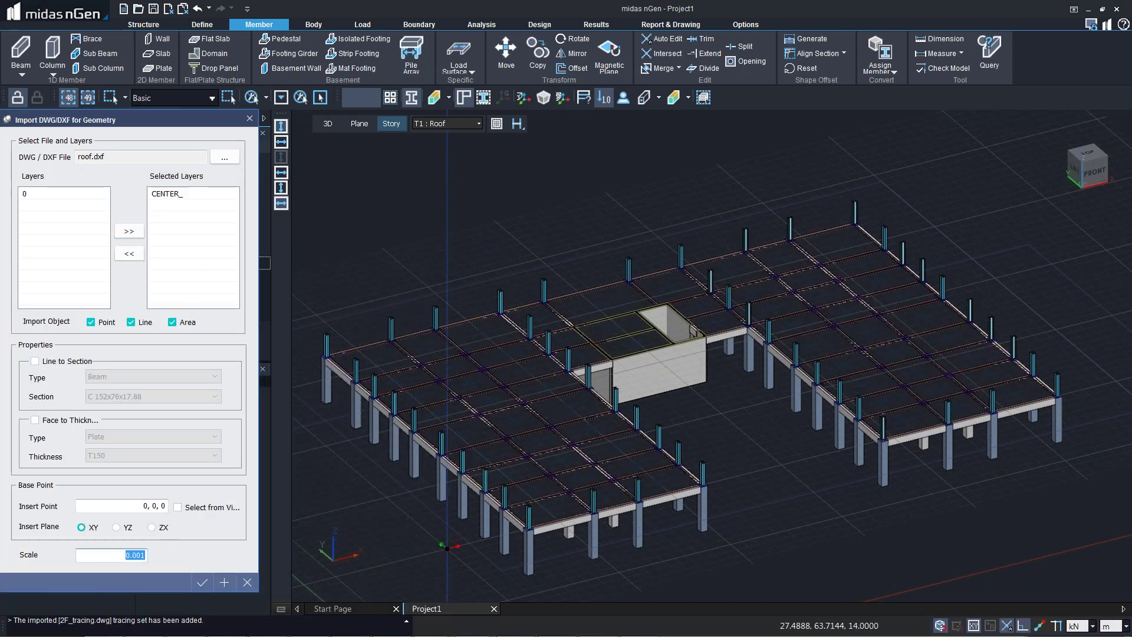
pyautogui.write('1')
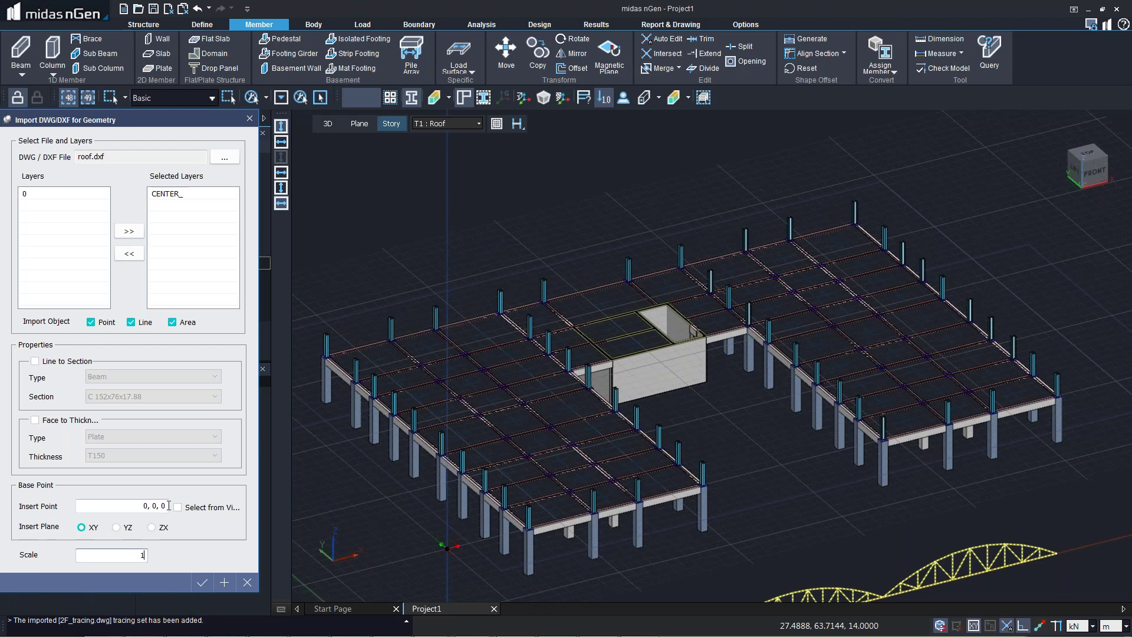
pyautogui.doubleClick(168, 505)
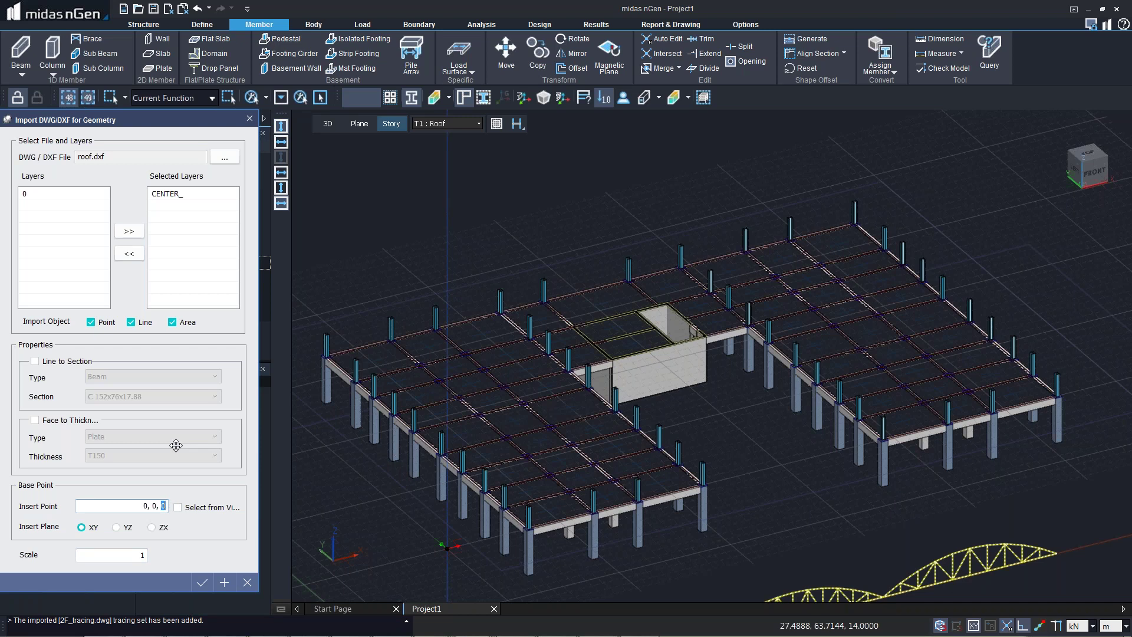
pyautogui.press('Escape')
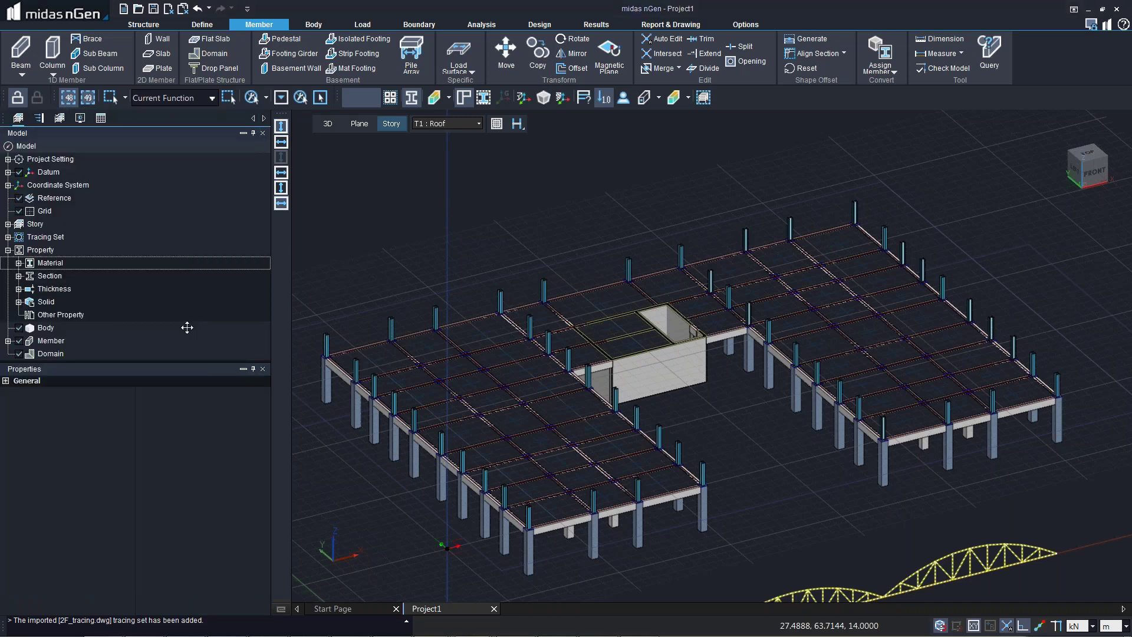
# - Check the Roof level in the story data of story set T1
pyautogui.click(143, 24)
pyautogui.click(175, 61)
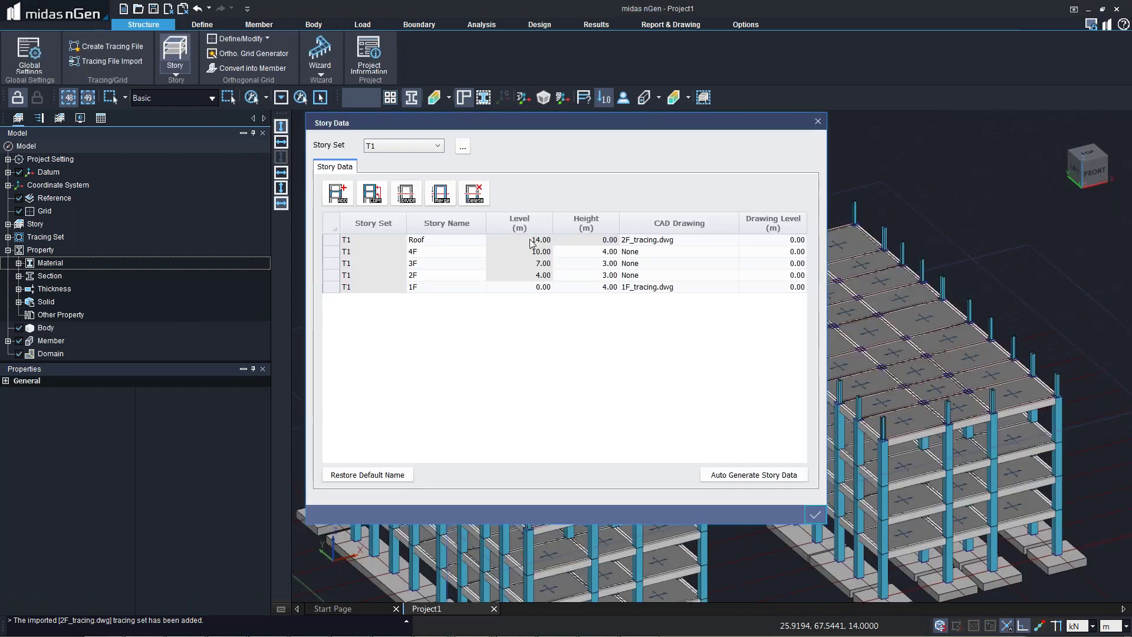
pyautogui.click(822, 119)
# - Start a DWG/DXF geometry import of roof.dxf and include the CENTER_ layer
pyautogui.click(53, 13)
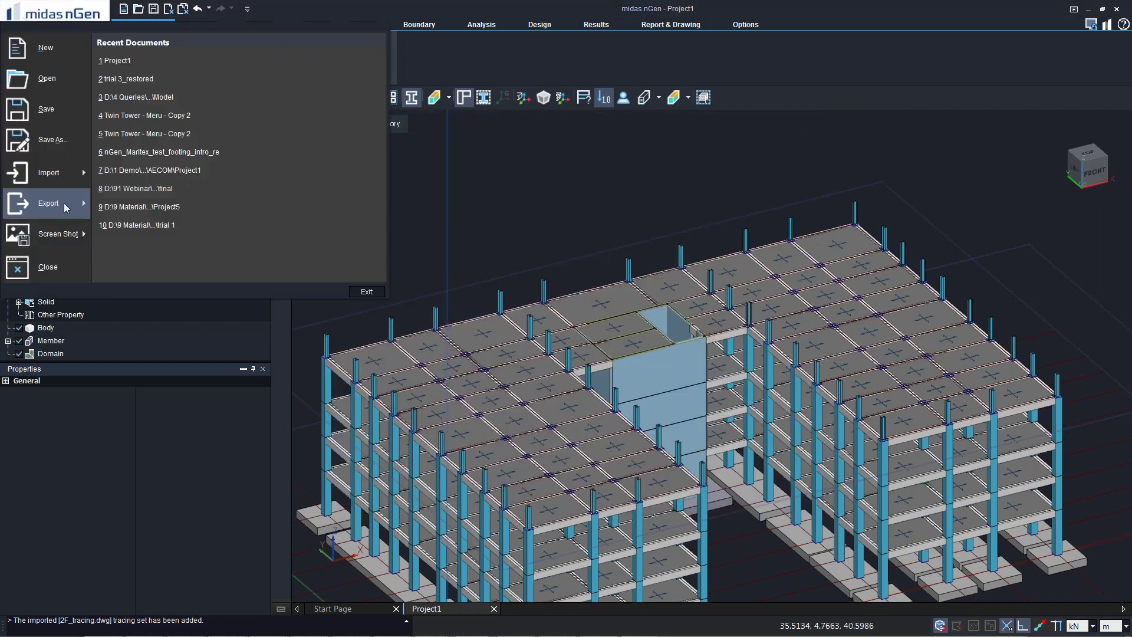
pyautogui.moveTo(63, 190)
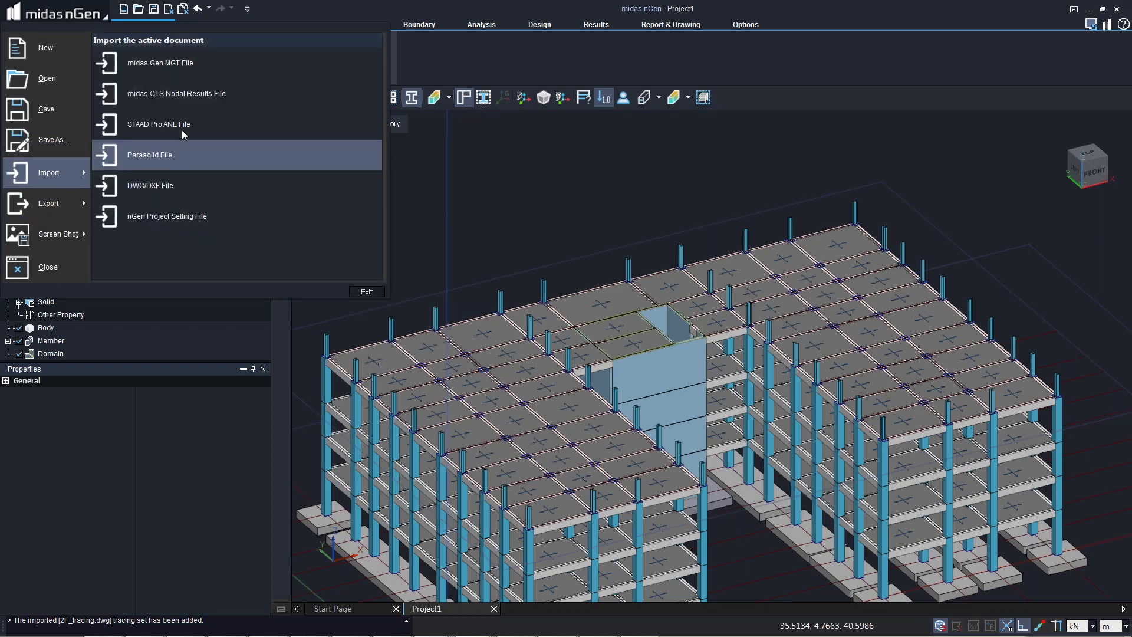
pyautogui.click(166, 185)
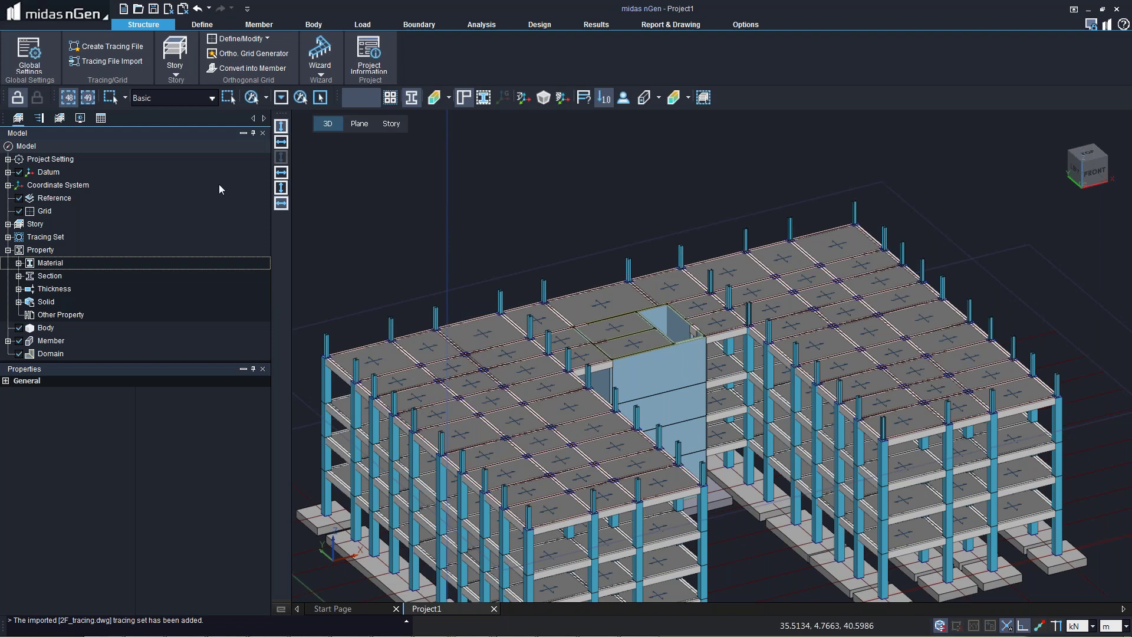
pyautogui.click(224, 158)
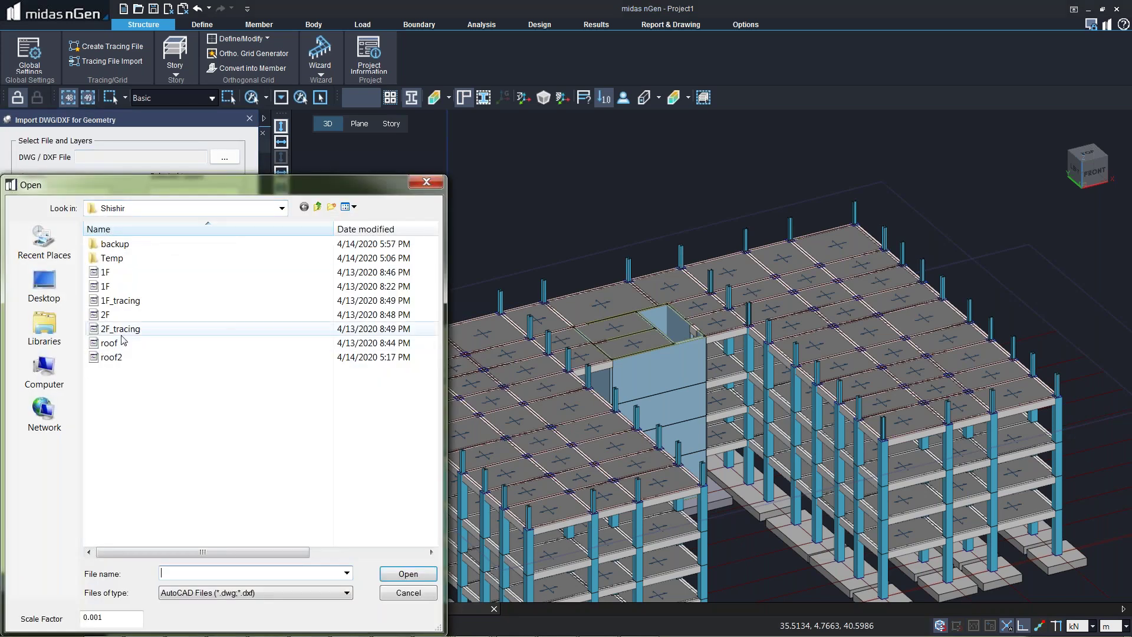
pyautogui.click(119, 343)
pyautogui.doubleClick(119, 343)
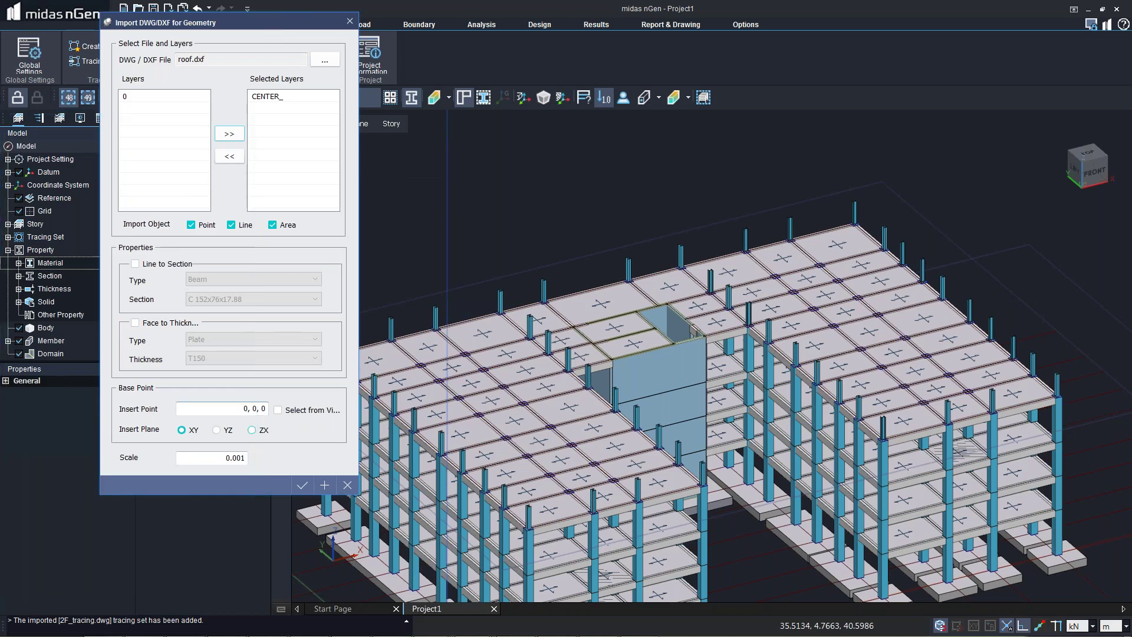
# - Import the roof.dxf geometry with a scale of 1 and an insert point of 0, 0, 16, and switch to front view
pyautogui.doubleClick(235, 457)
pyautogui.write('1')
pyautogui.click(264, 408)
pyautogui.press('BackSpace')
pyautogui.press('BackSpace')
pyautogui.write('1')
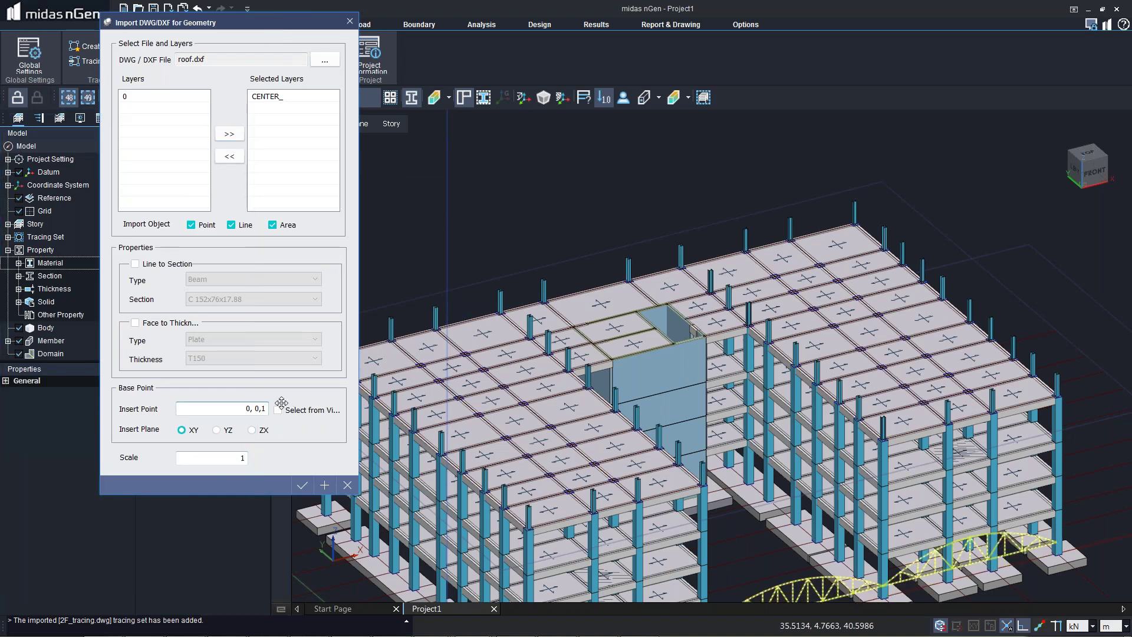
pyautogui.write('6')
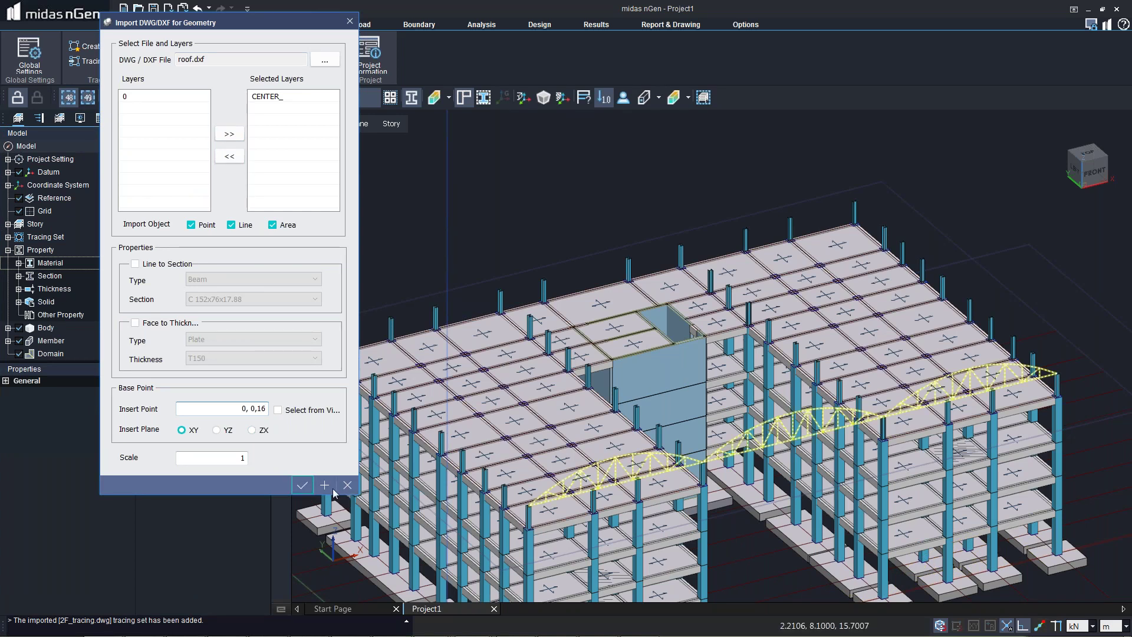
pyautogui.click(302, 485)
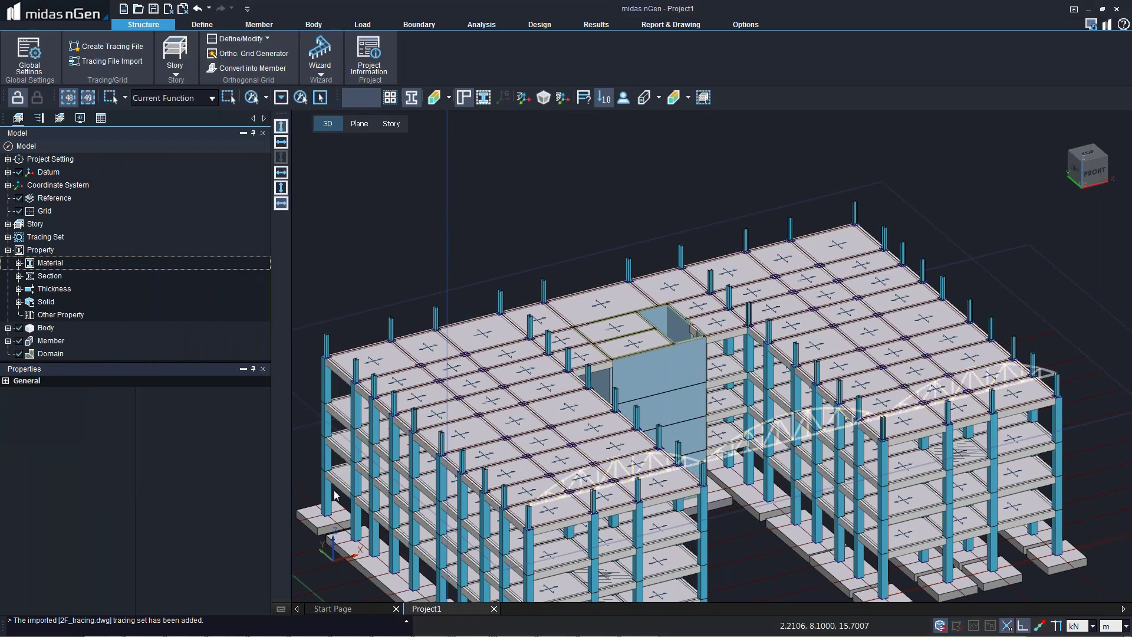
pyautogui.click(560, 250)
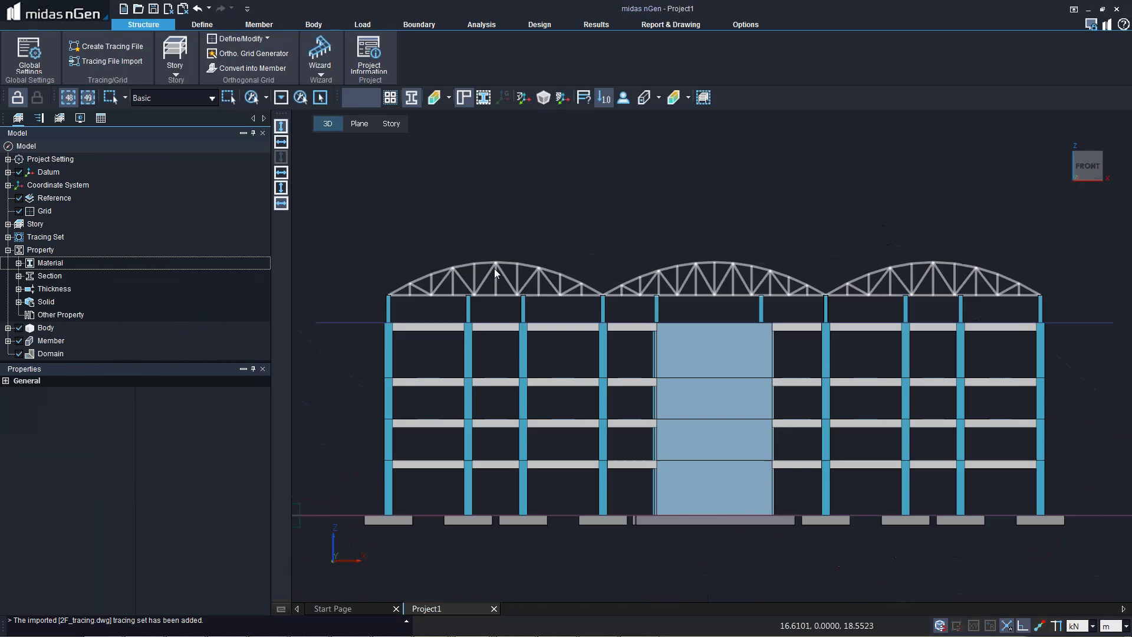
pyautogui.scroll(1, 547, 323)
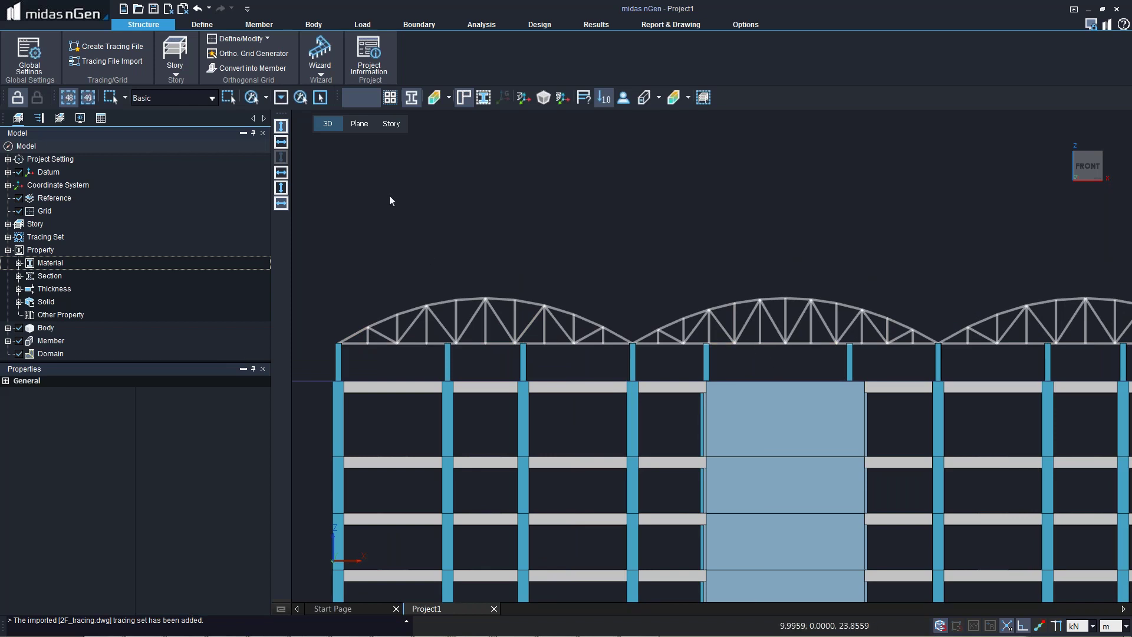
pyautogui.click(260, 24)
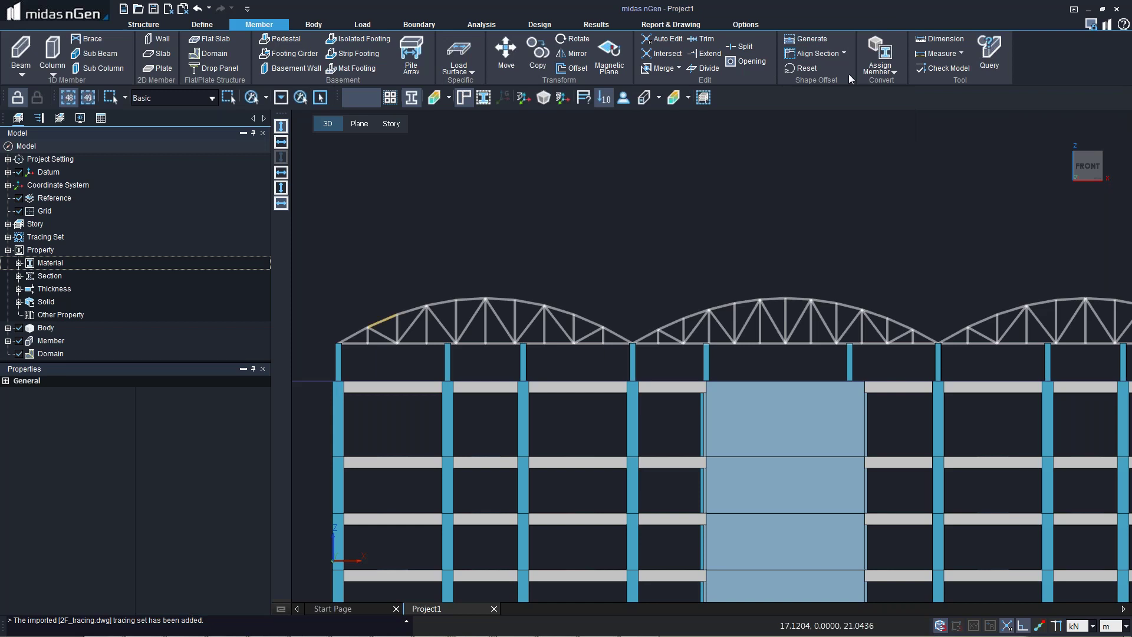
pyautogui.scroll(-1, 850, 78)
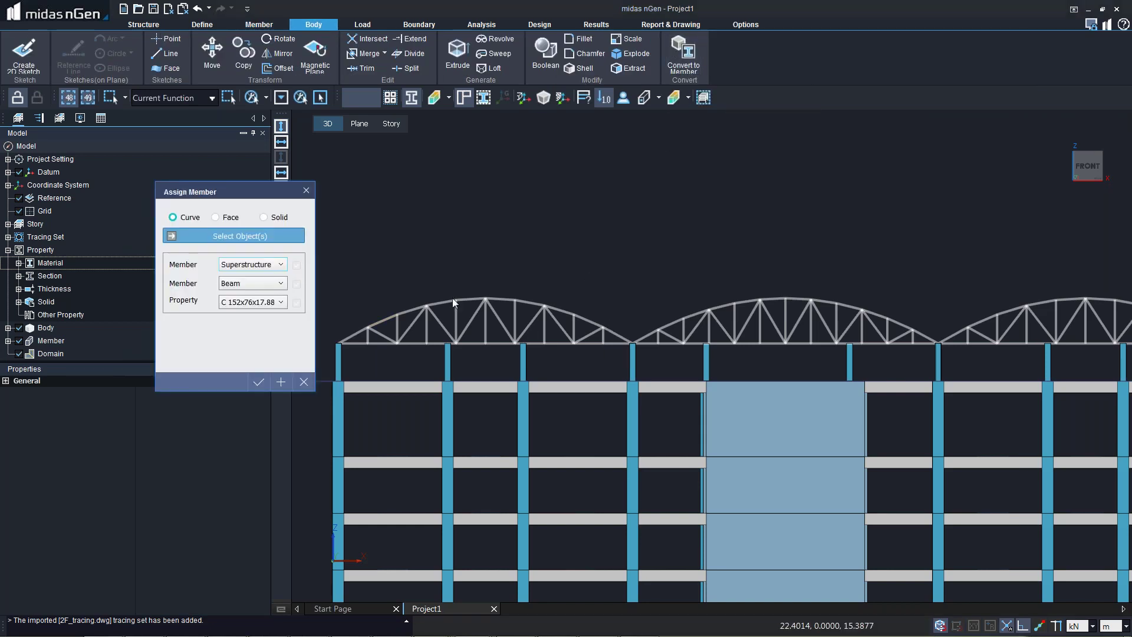
pyautogui.click(358, 333)
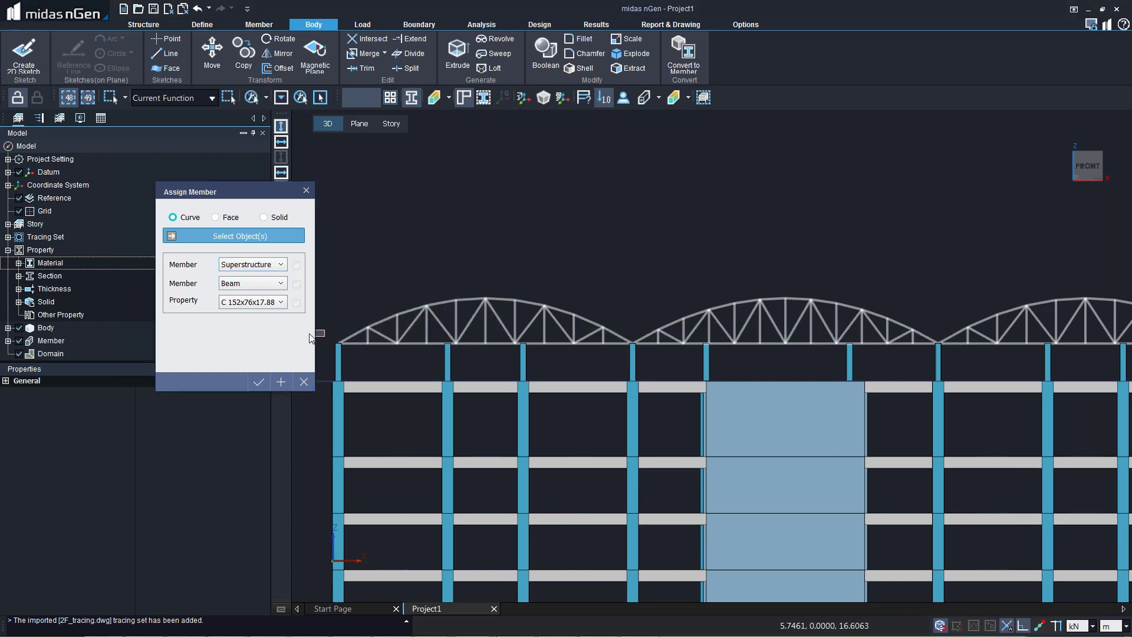
pyautogui.scroll(-2, 327, 277)
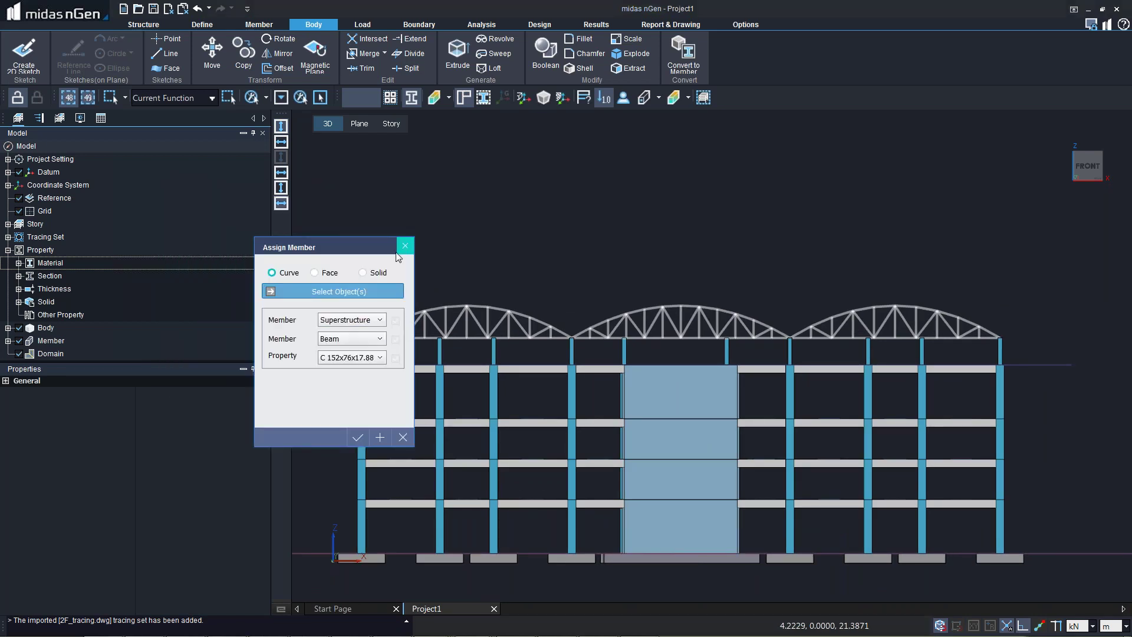
pyautogui.press('Escape')
# - Isolate the roof truss lines and the short roof columns in the front view
pyautogui.moveTo(1055, 335); pyautogui.dragTo(1056, 351)
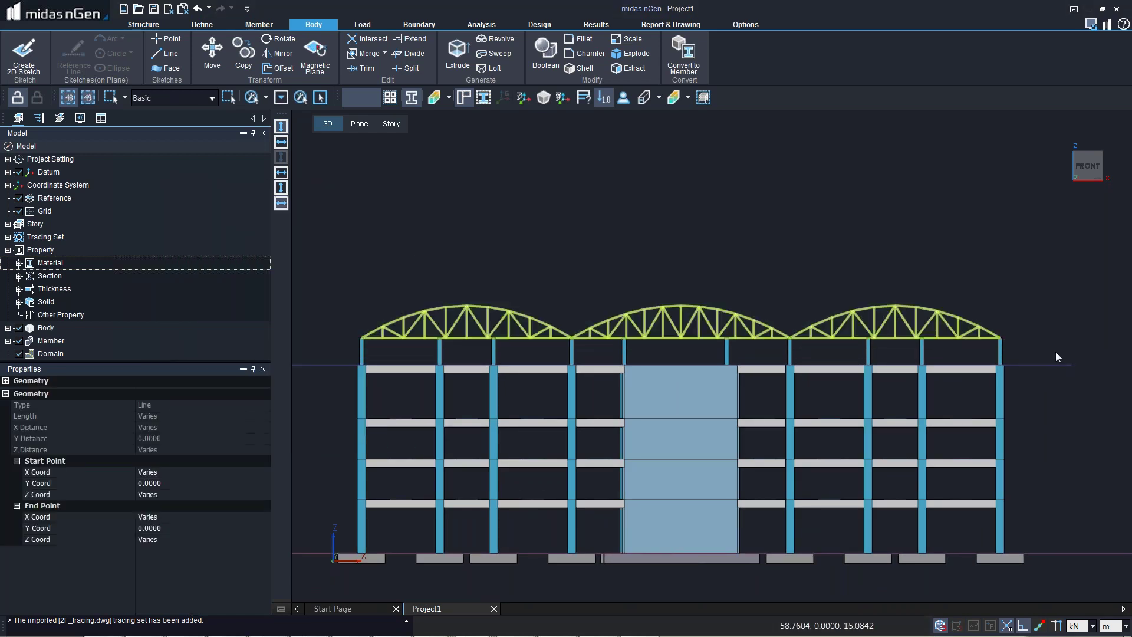
pyautogui.moveTo(744, 348); pyautogui.dragTo(362, 256)
pyautogui.press('F2')
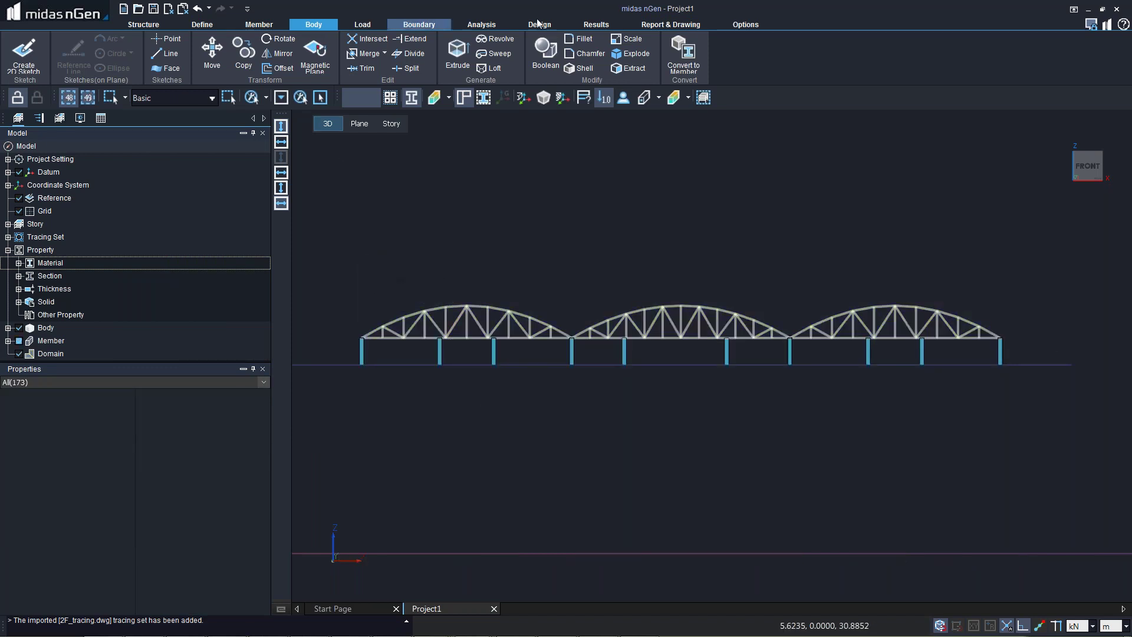
# - Start assigning members to curves and select the bottom and top chord lines of all three trusses, using polygon selection for the top chords
pyautogui.click(684, 55)
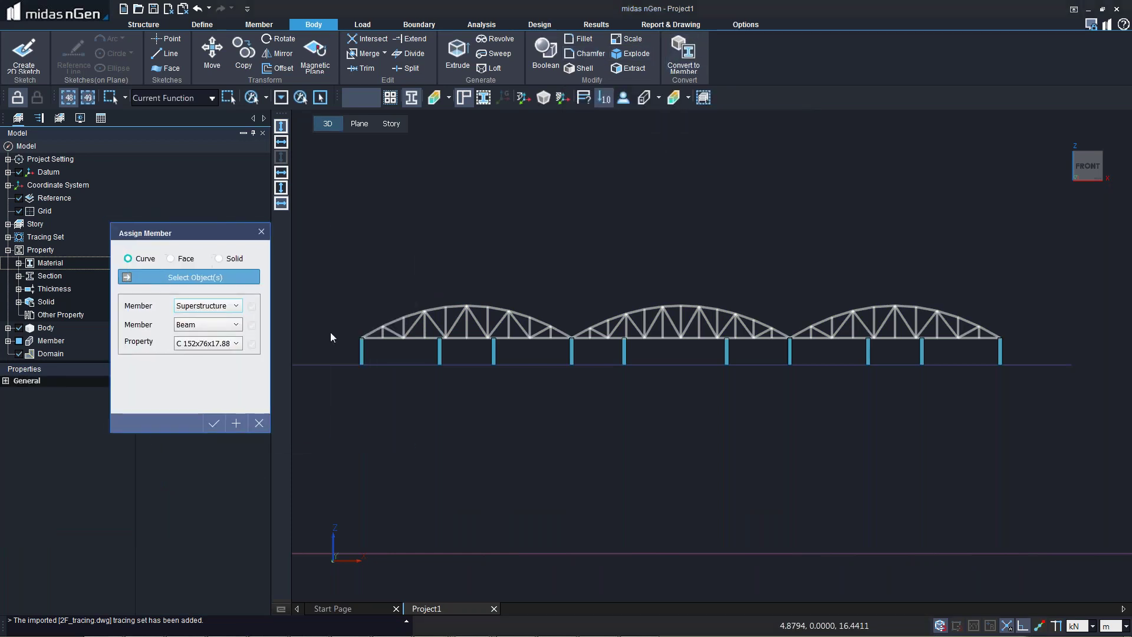
pyautogui.moveTo(330, 324); pyautogui.dragTo(1020, 353)
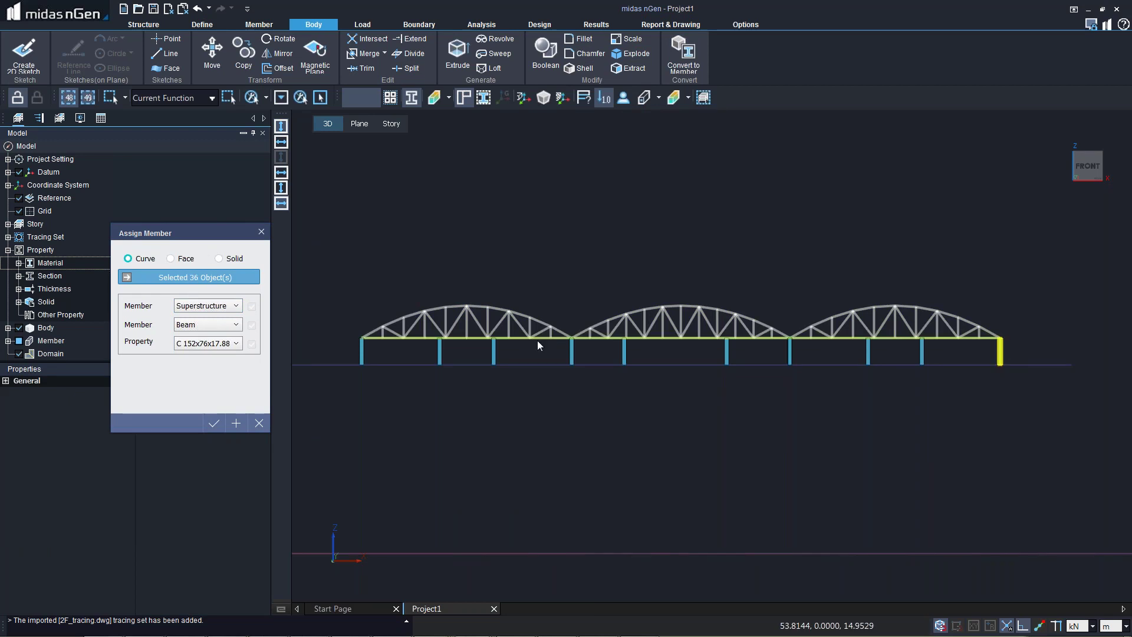
pyautogui.click(125, 98)
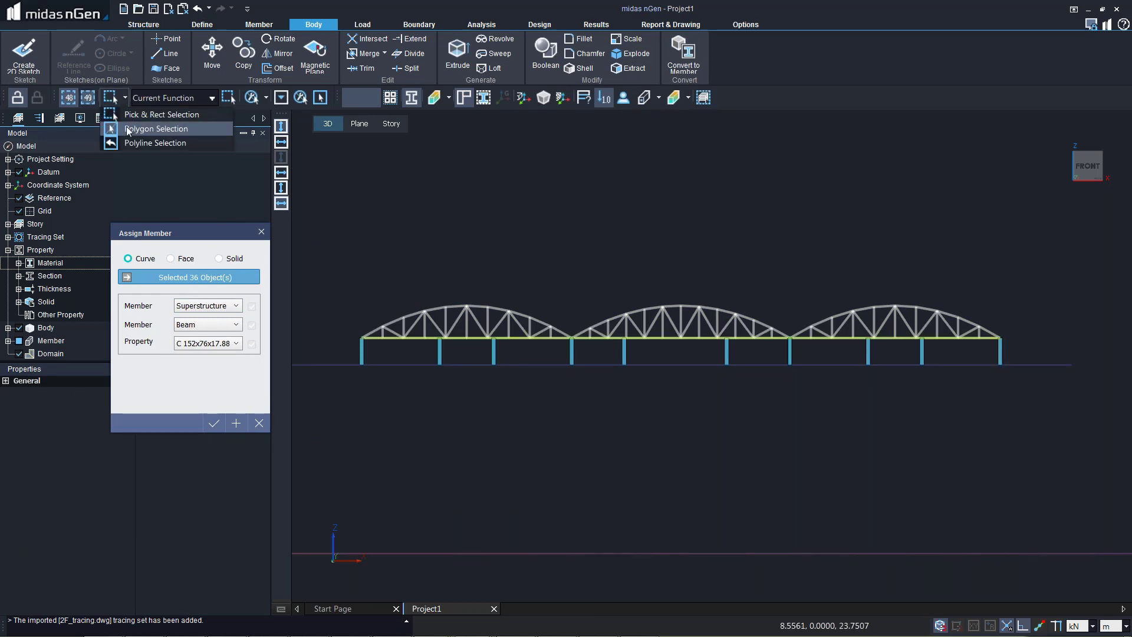
pyautogui.click(128, 130)
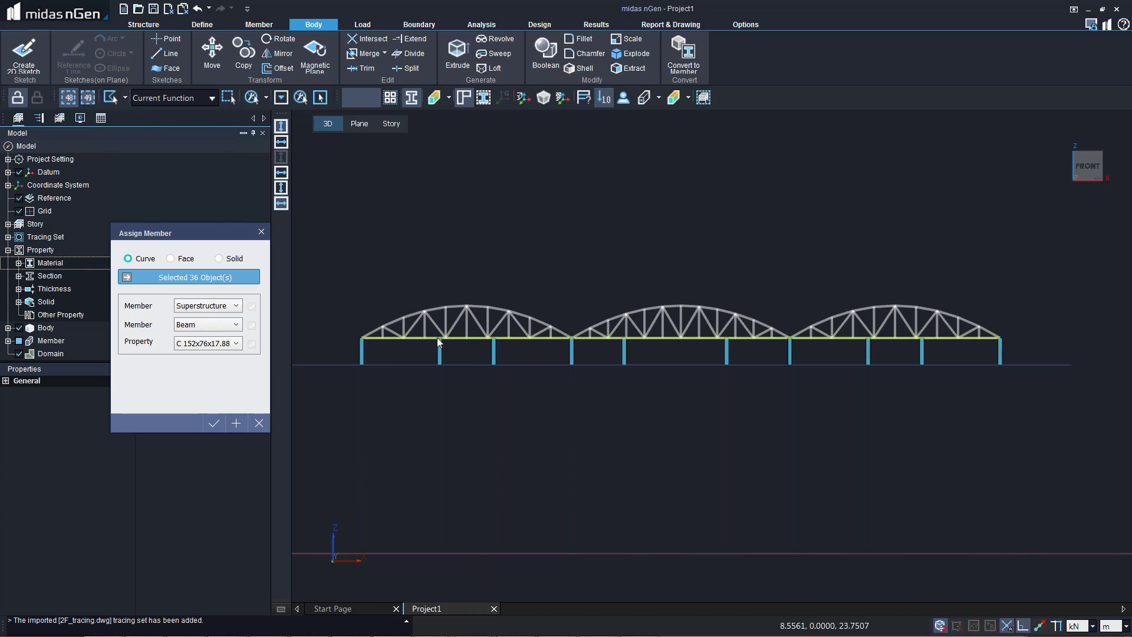
pyautogui.click(349, 345)
pyautogui.click(437, 317)
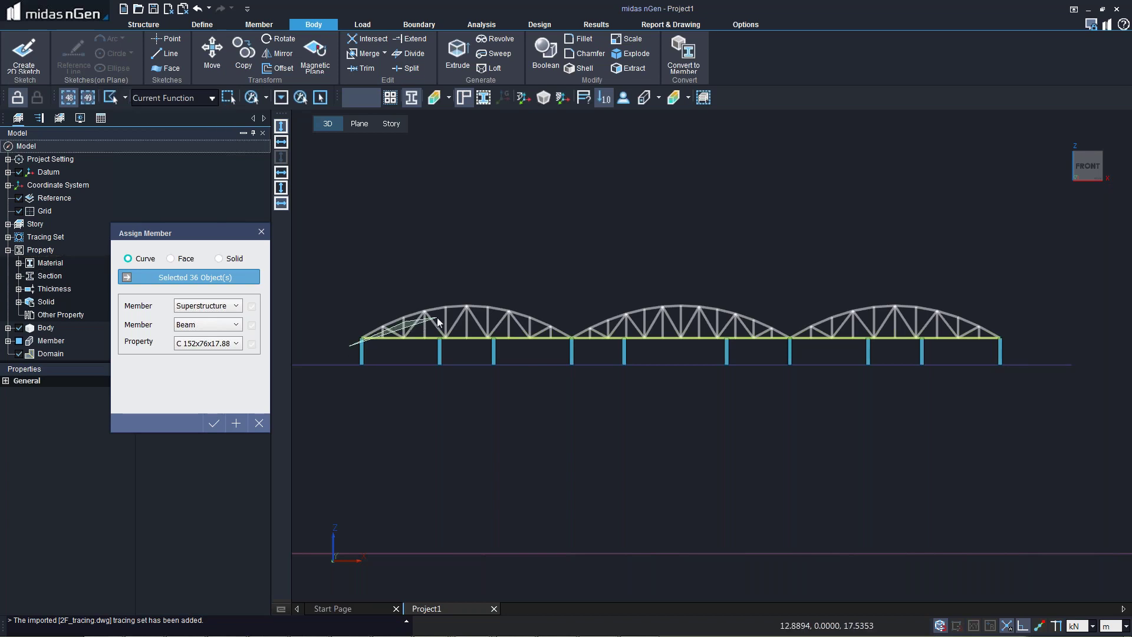
pyautogui.click(483, 316)
pyautogui.click(525, 321)
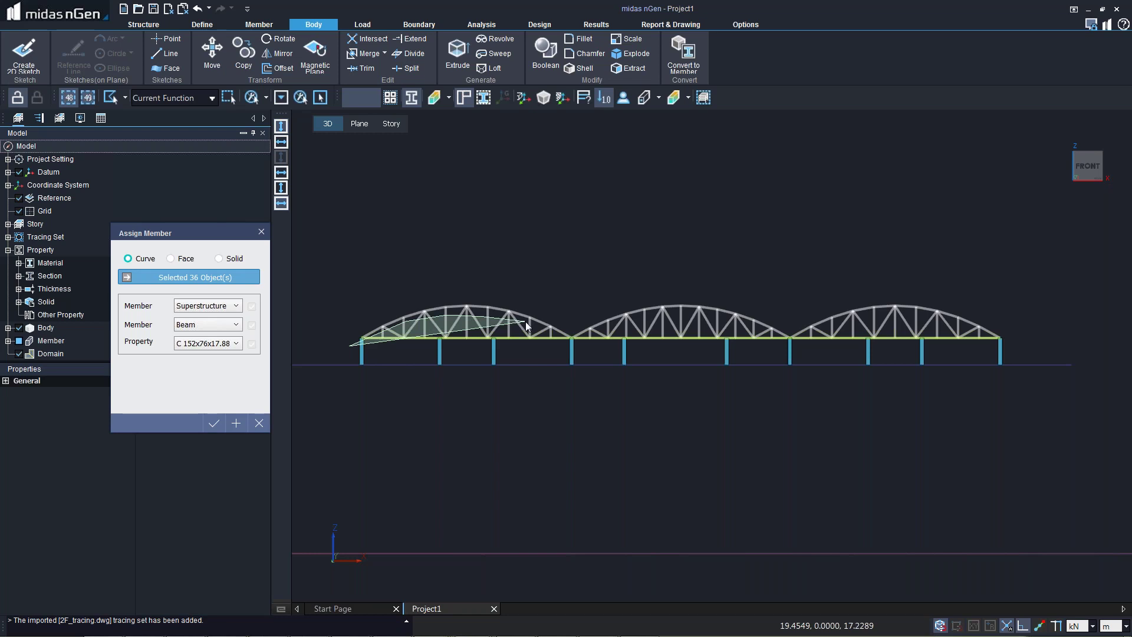
pyautogui.click(563, 339)
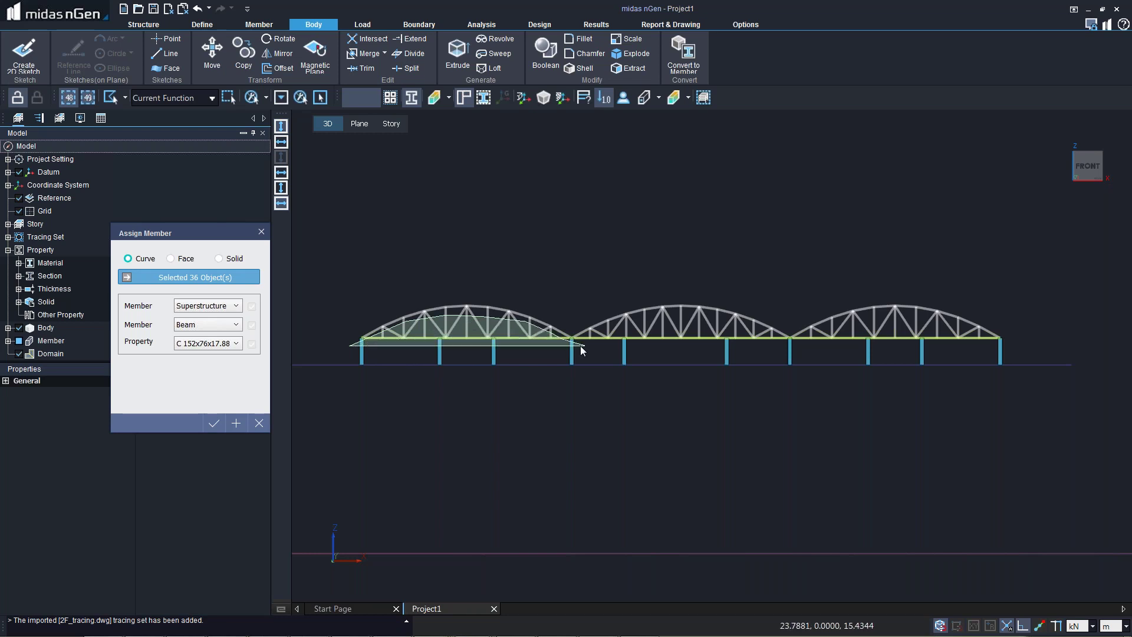
pyautogui.click(592, 330)
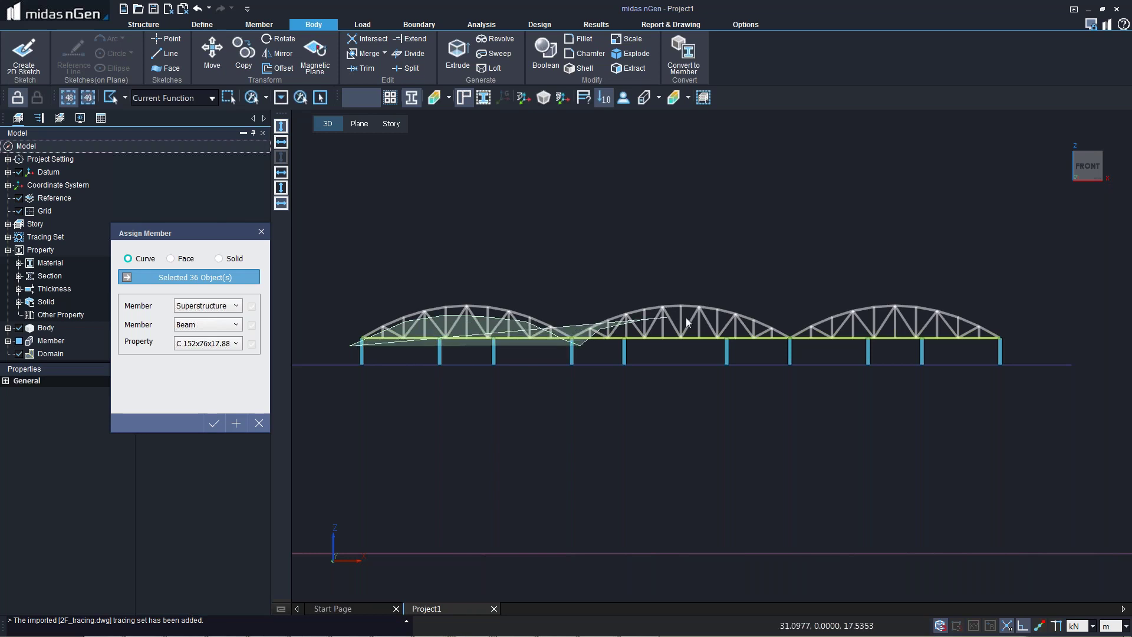
pyautogui.click(745, 325)
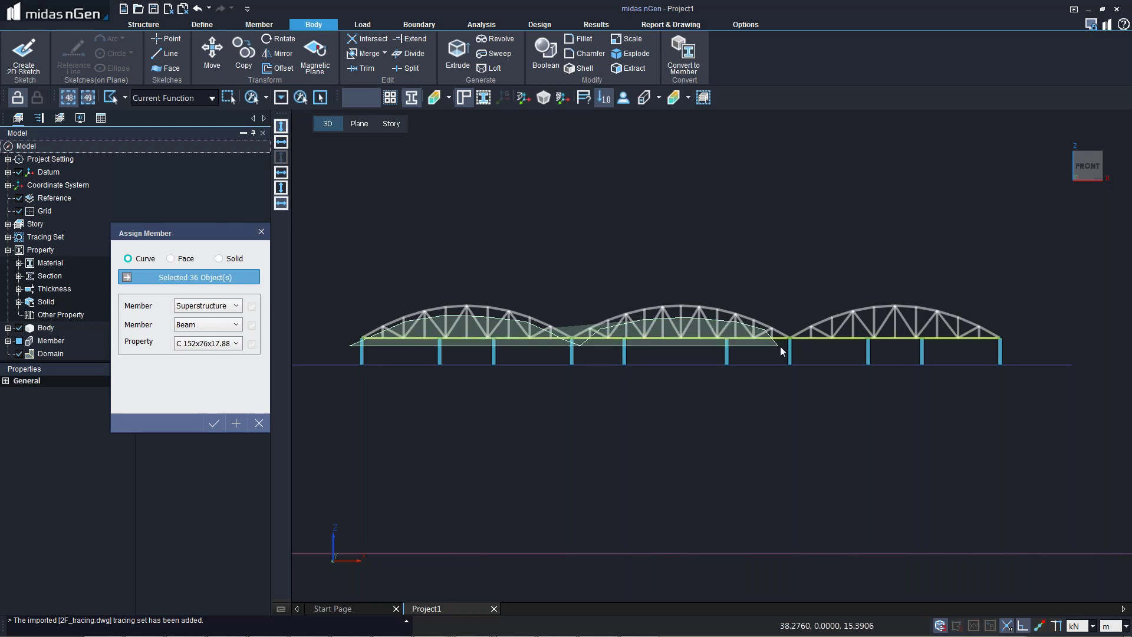
pyautogui.doubleClick(807, 337)
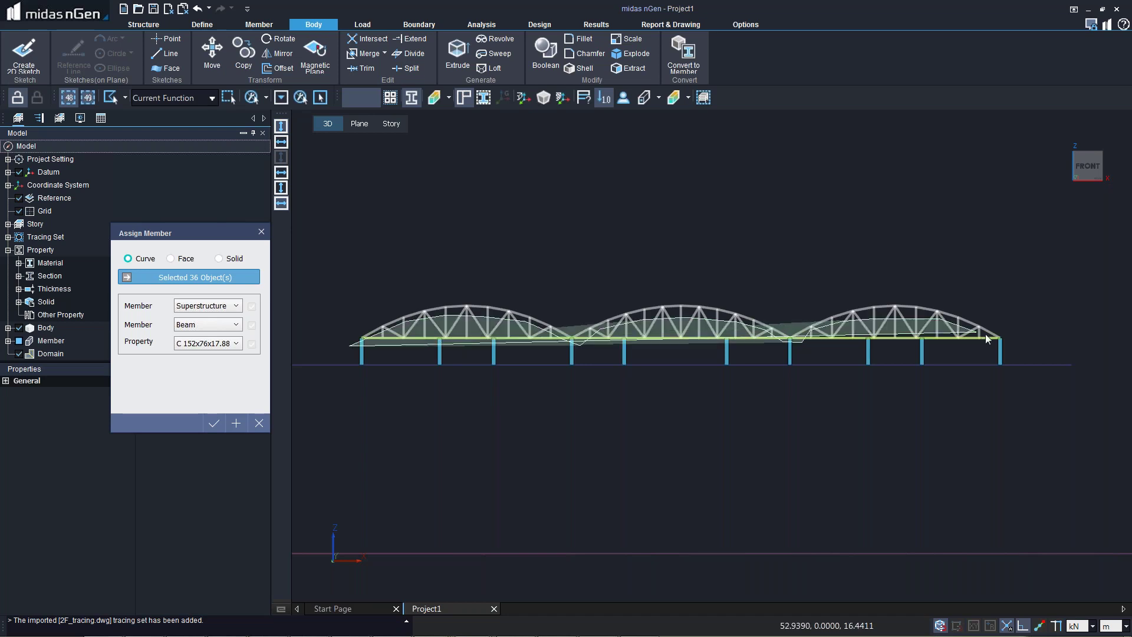
pyautogui.click(1013, 342)
pyautogui.click(991, 308)
pyautogui.click(882, 277)
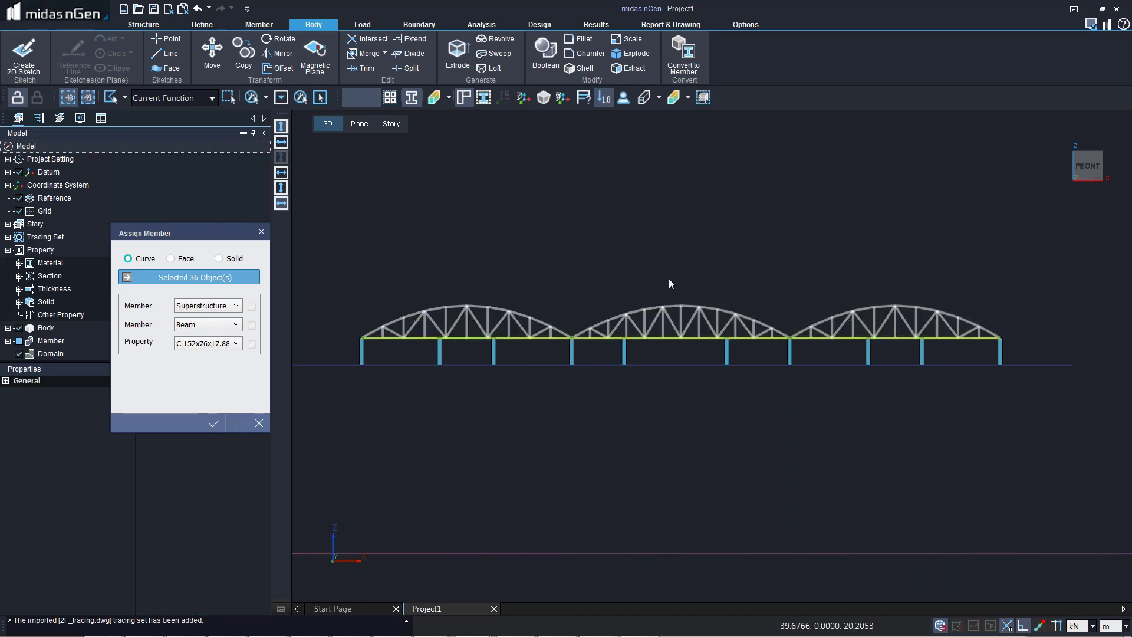
pyautogui.doubleClick(348, 301)
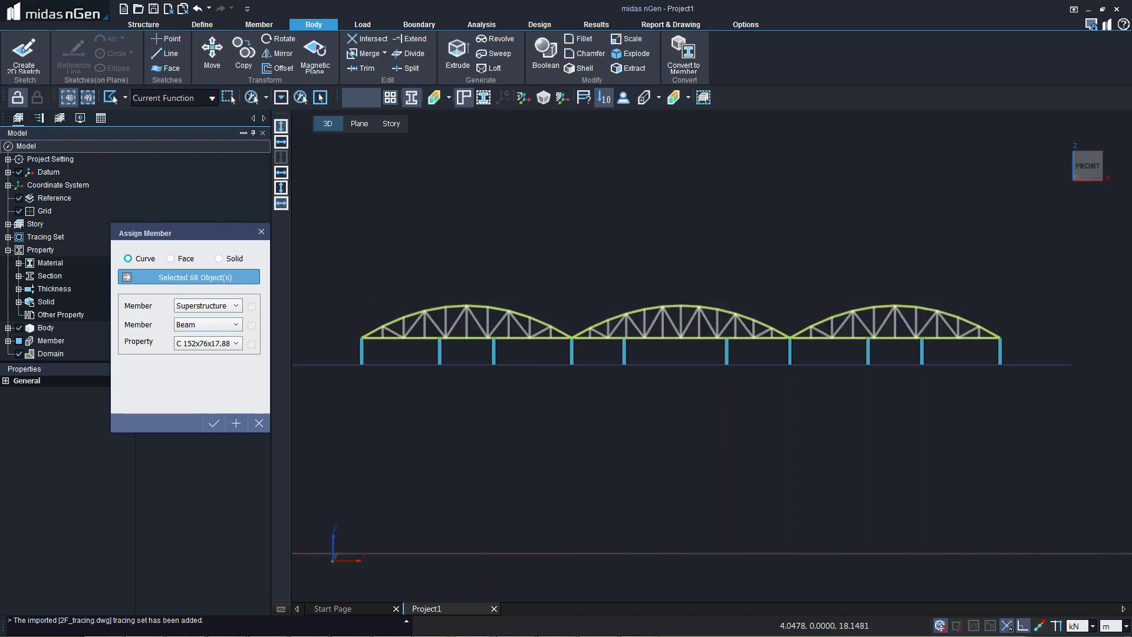
# - Assign the selected chord lines as superstructure beams with section C 152x76x17.88
pyautogui.click(210, 344)
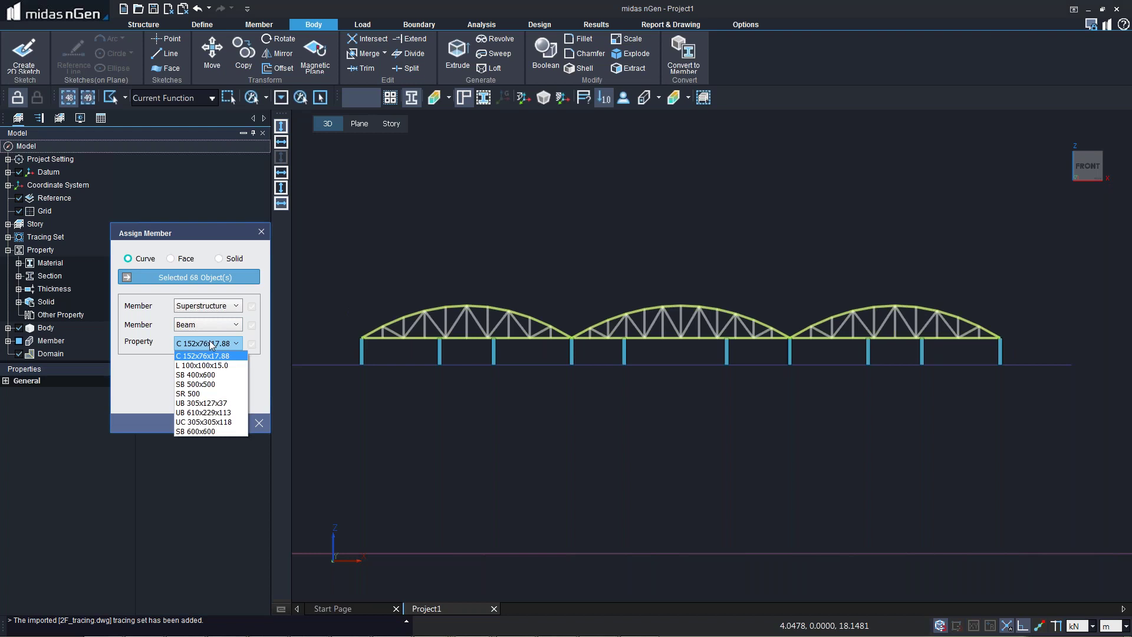
pyautogui.click(202, 357)
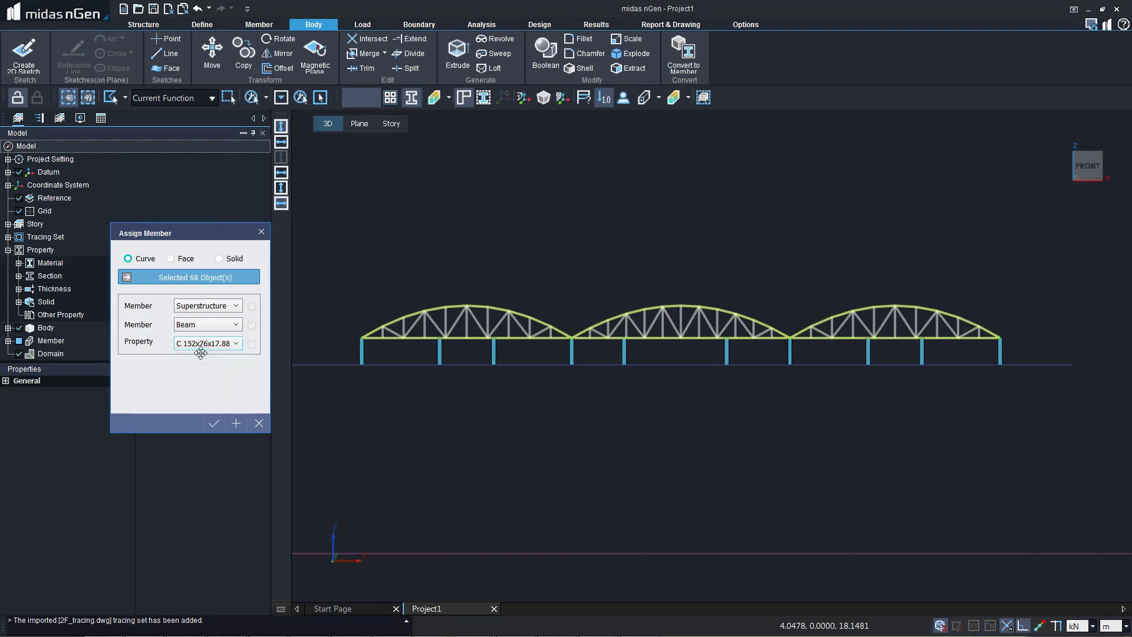
pyautogui.click(236, 423)
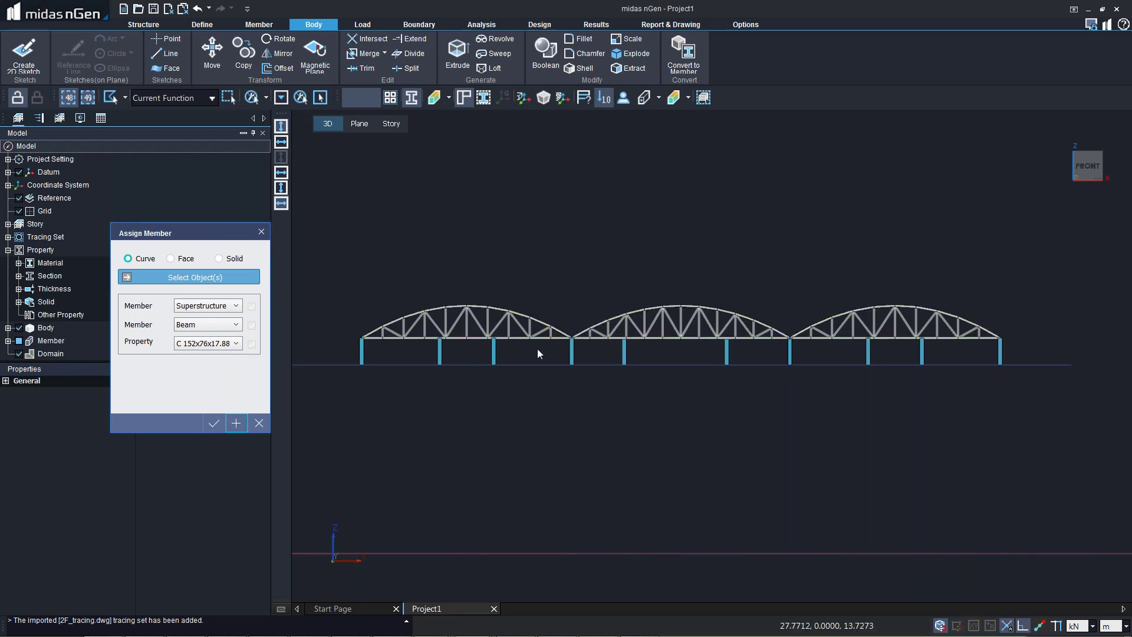
# - Assign the vertical web lines of the first truss as Sub Column members with section L 100x100x15.0
pyautogui.moveTo(588, 383); pyautogui.dragTo(613, 412, button='middle')
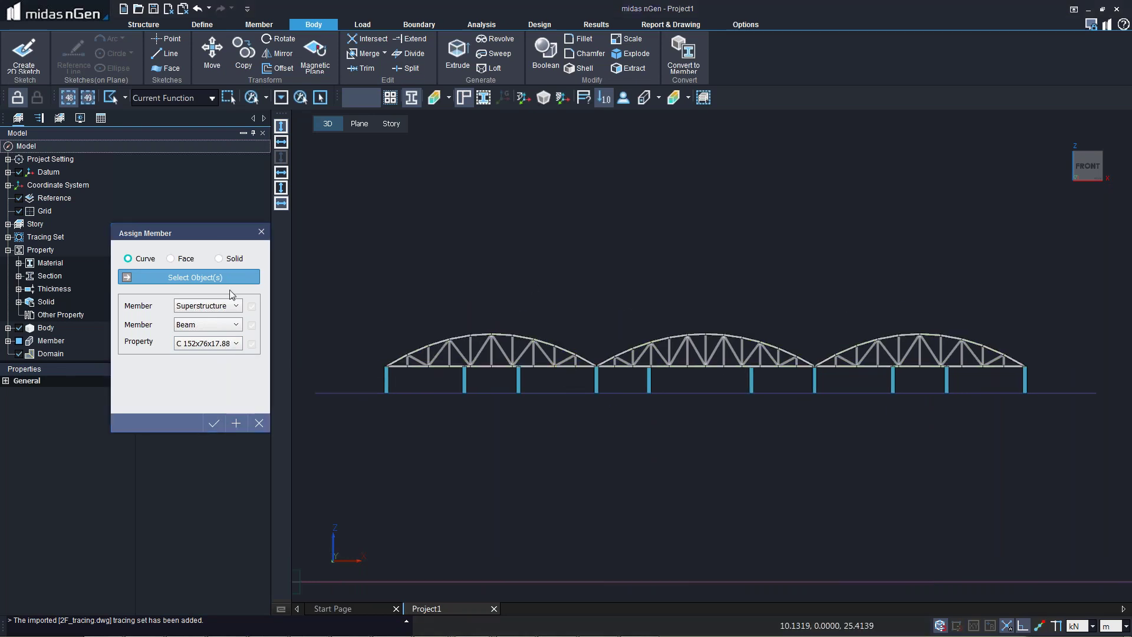
pyautogui.click(191, 330)
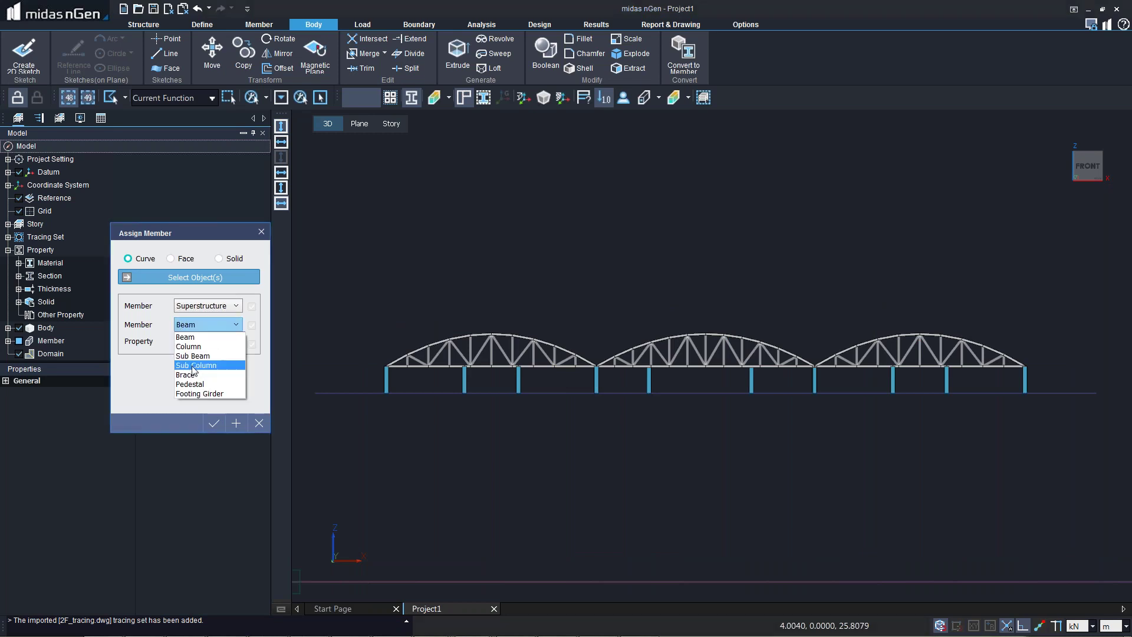
pyautogui.click(197, 356)
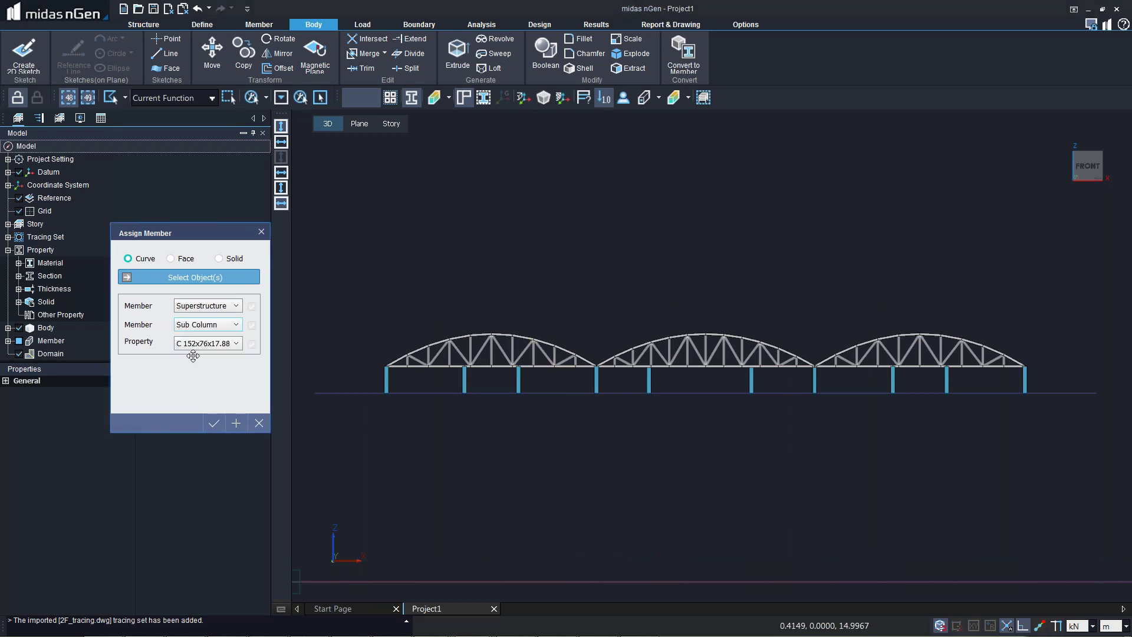
pyautogui.click(207, 344)
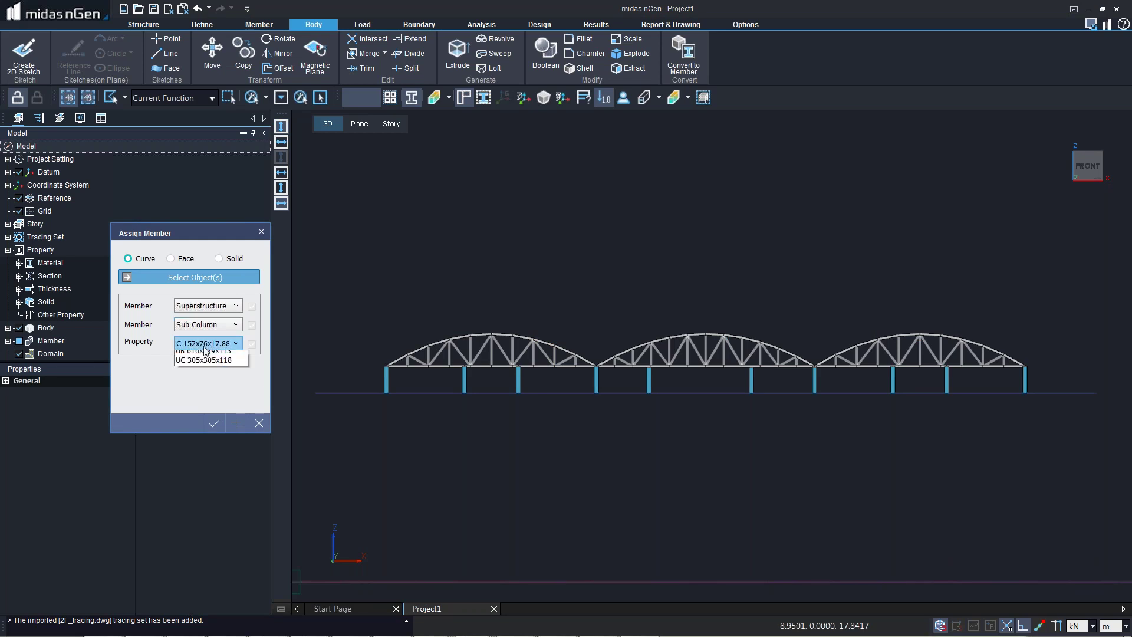
pyautogui.click(200, 360)
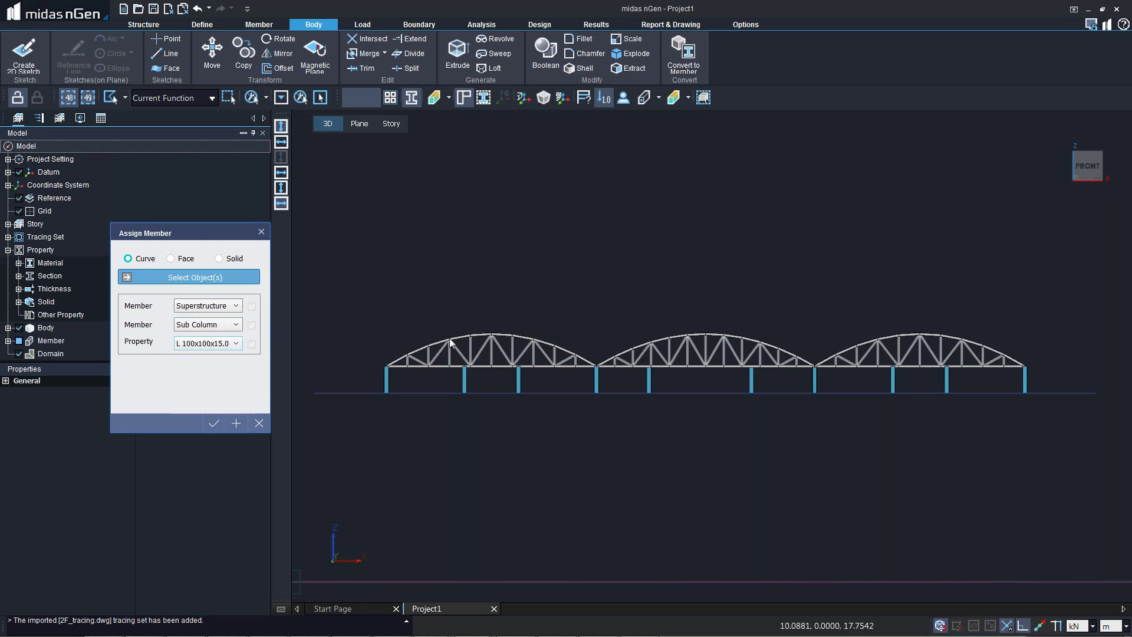
pyautogui.scroll(3, 440, 345)
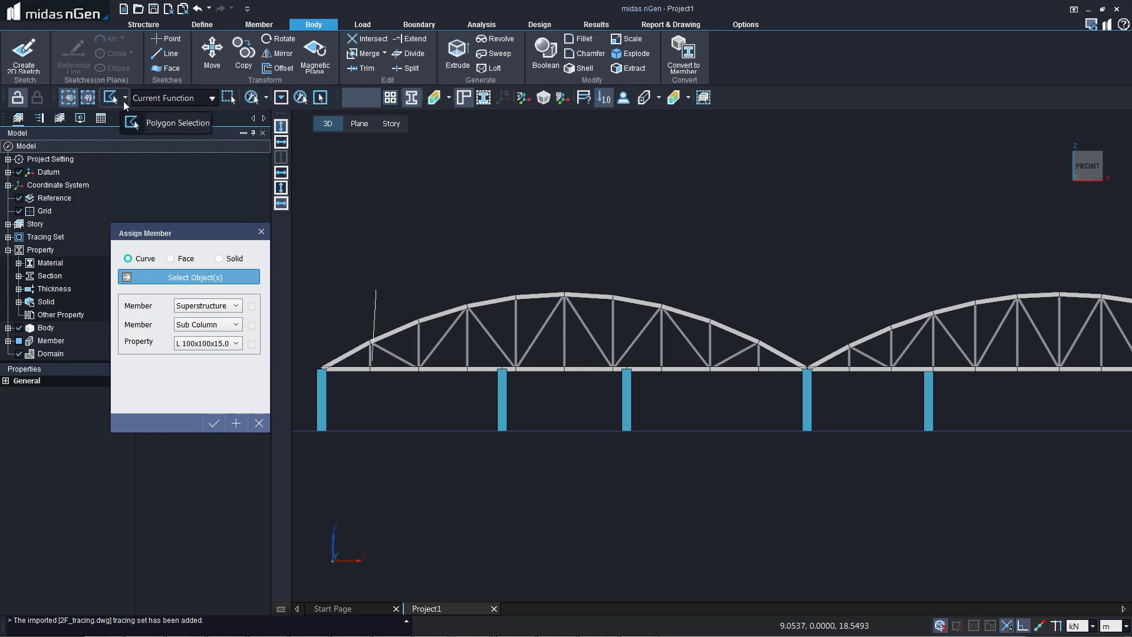
pyautogui.click(124, 98)
pyautogui.click(127, 118)
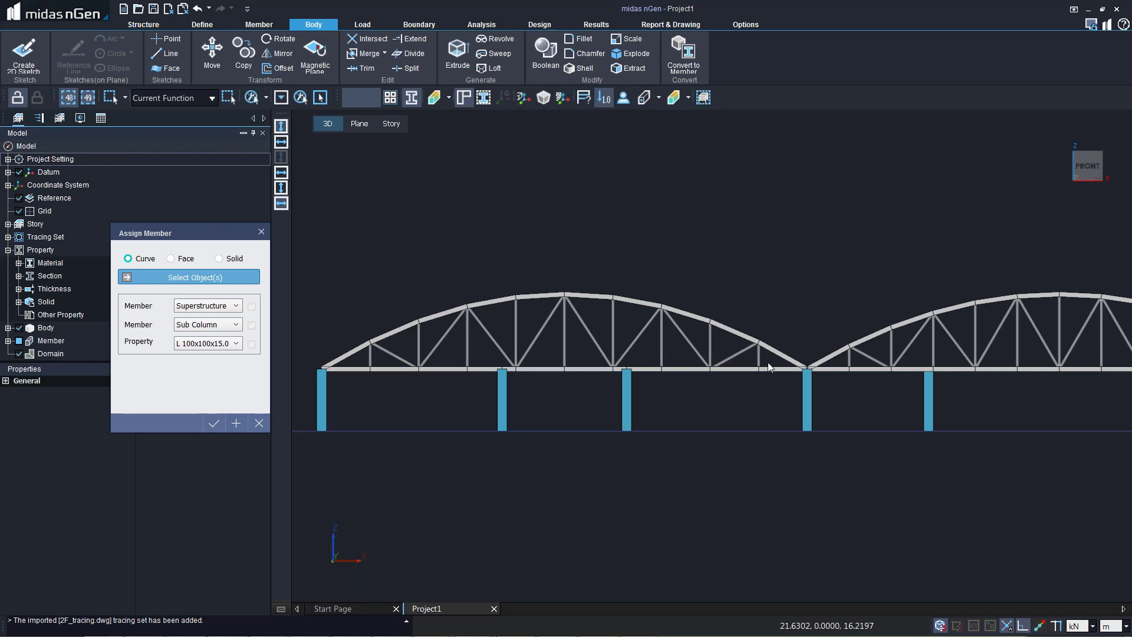
pyautogui.moveTo(768, 362); pyautogui.dragTo(459, 346)
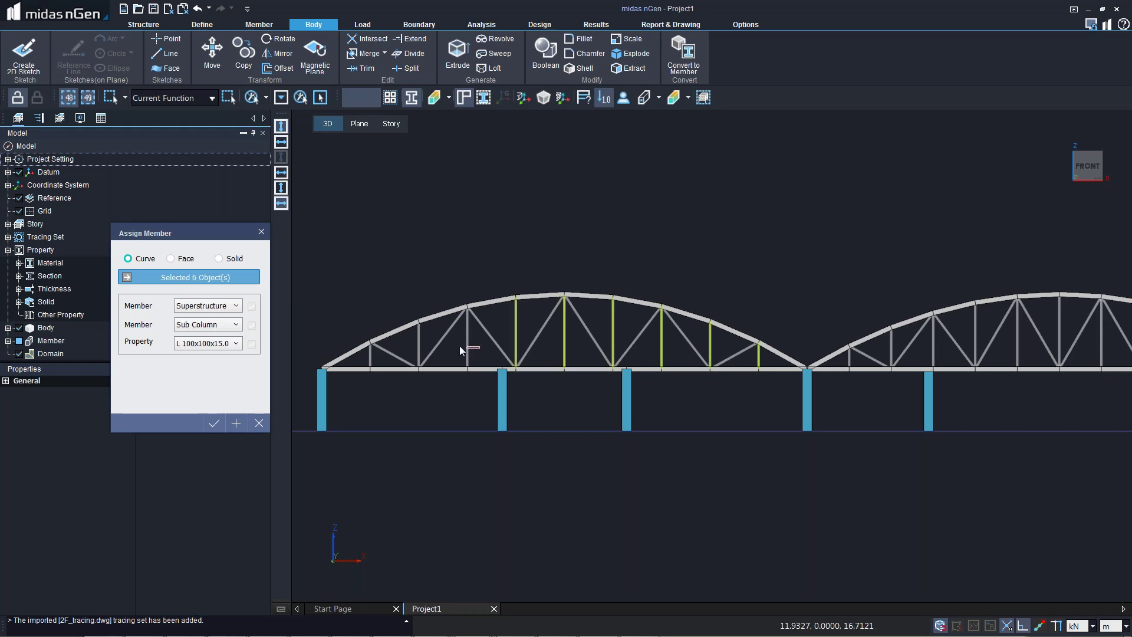
pyautogui.click(411, 345)
pyautogui.click(237, 421)
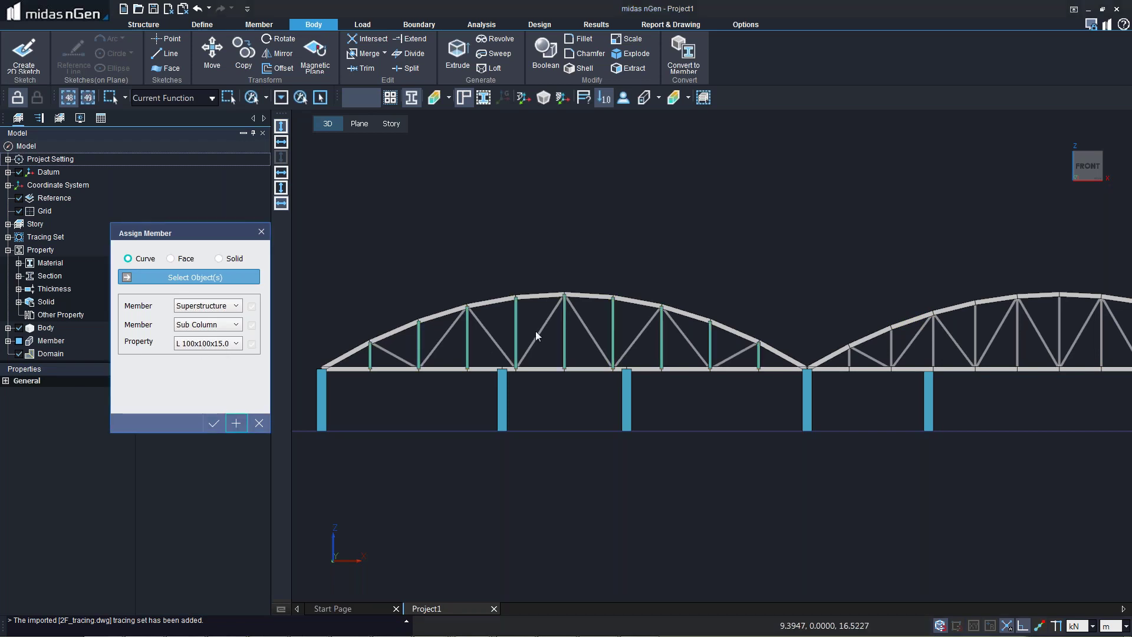
# - Set the member assignment to Brace with analysis type Truss and section L 100x100x15.0
pyautogui.click(205, 344)
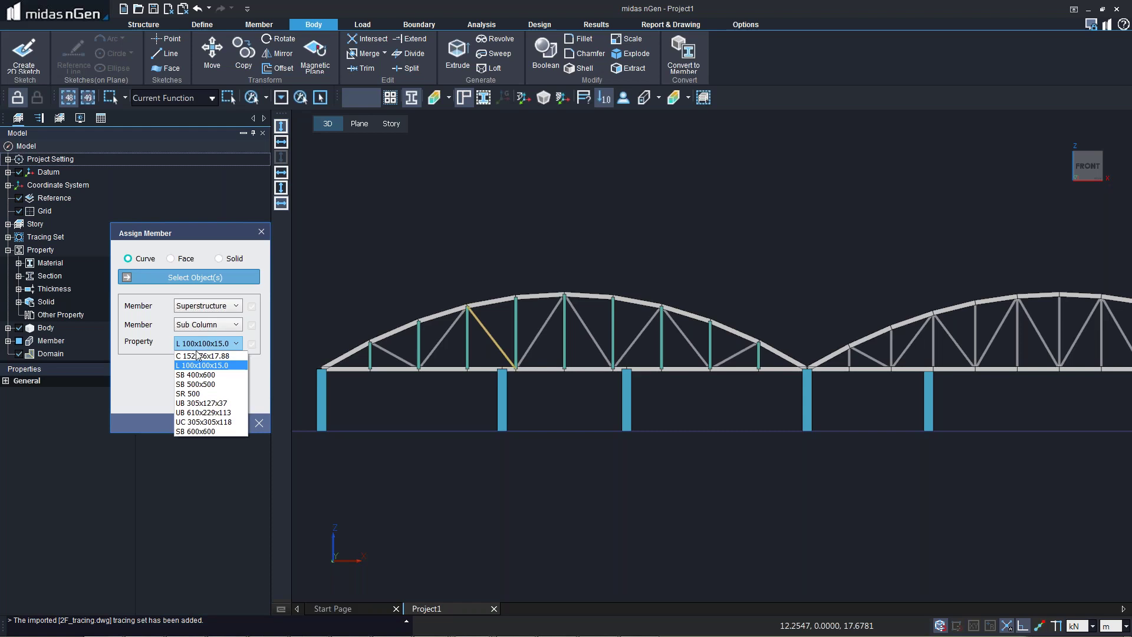
pyautogui.click(195, 326)
pyautogui.click(195, 326)
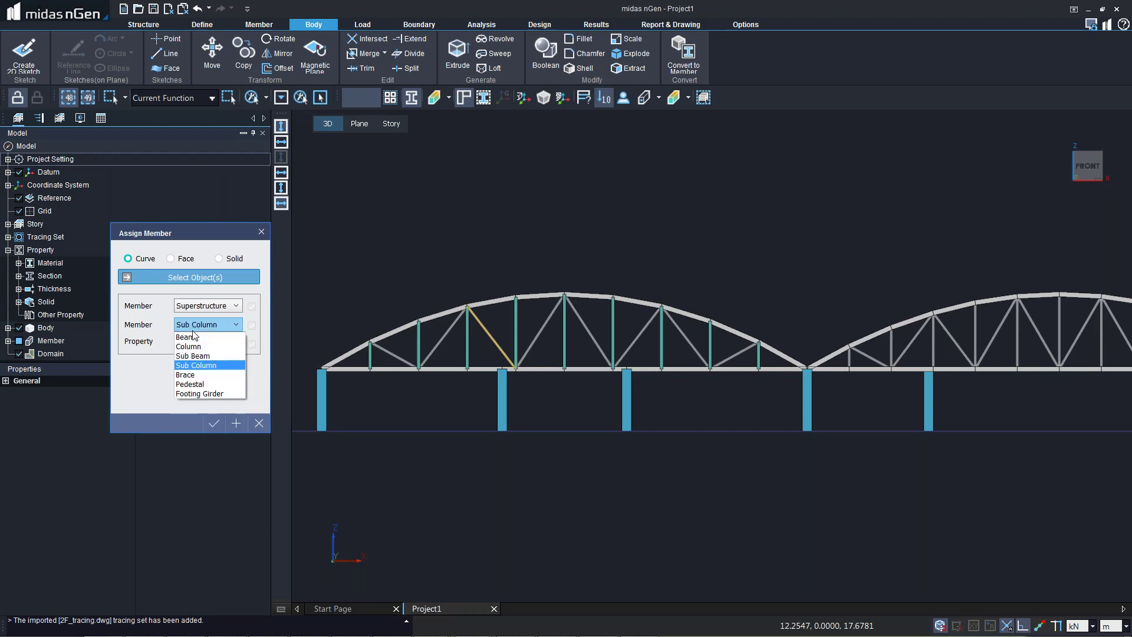
pyautogui.click(194, 375)
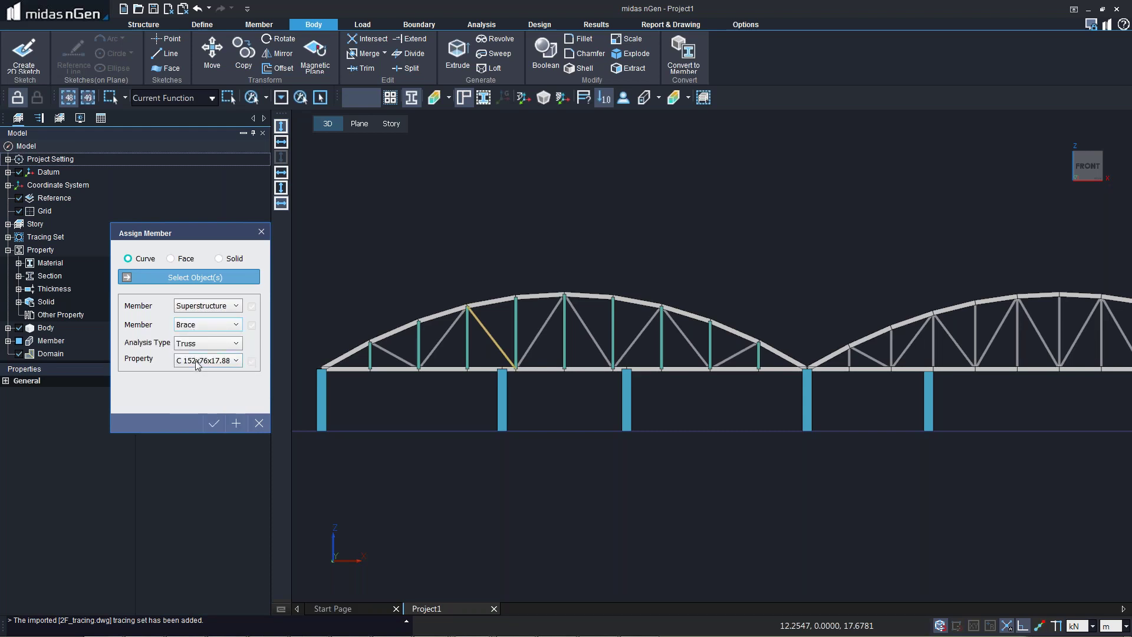
pyautogui.click(197, 361)
pyautogui.click(195, 379)
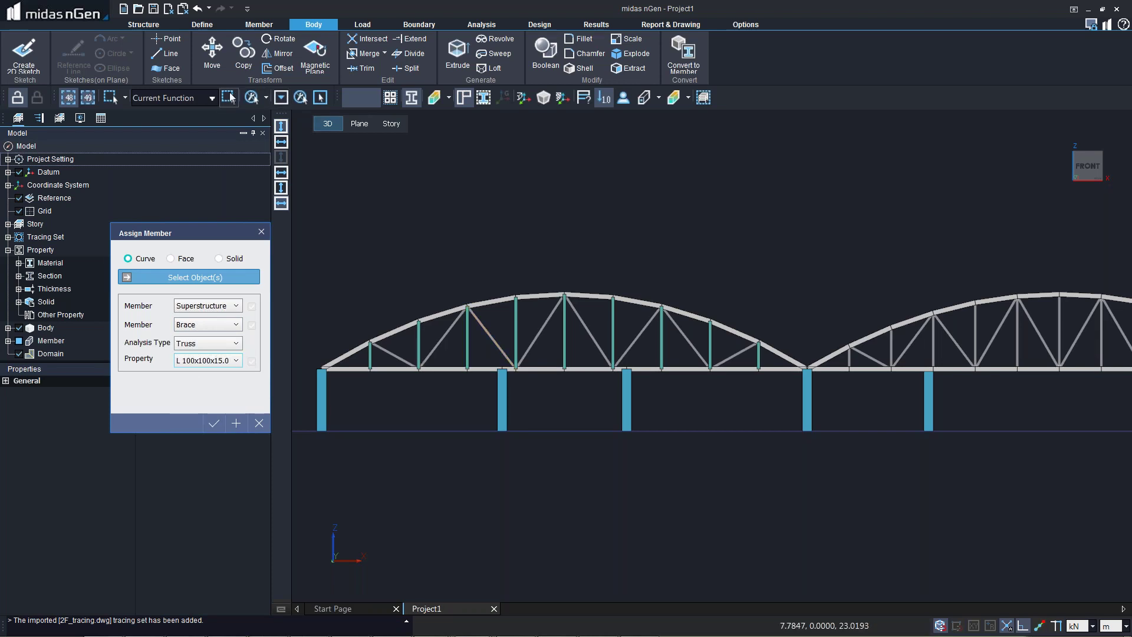
# - Restrict the selection to body curves, select the diagonal web lines of the first truss, and assign them as braces
pyautogui.click(229, 97)
pyautogui.click(238, 235)
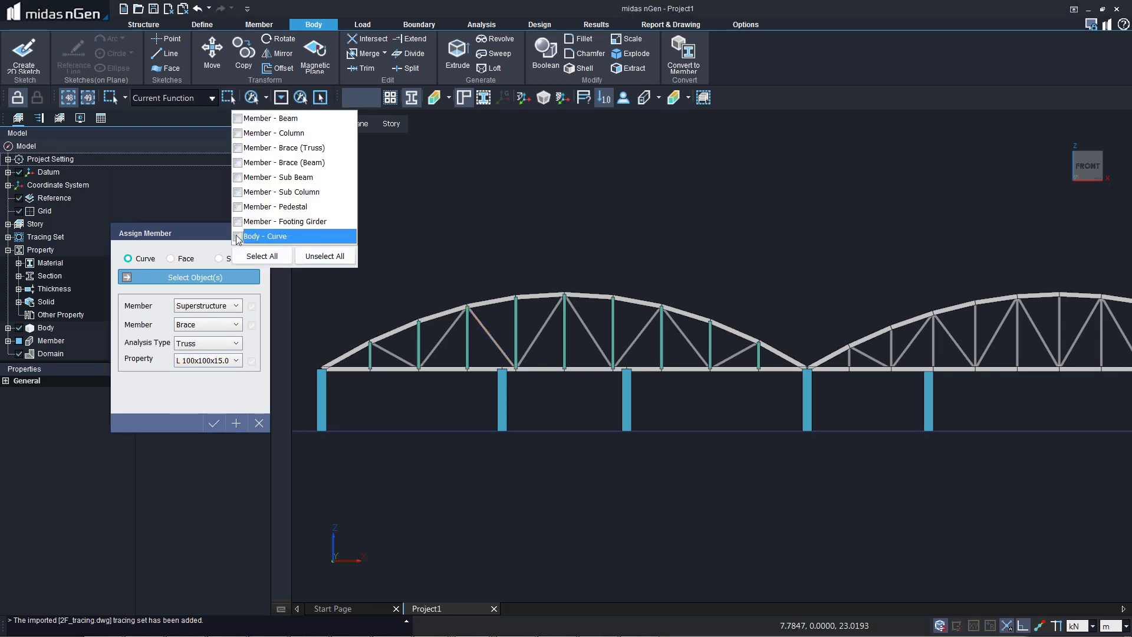
pyautogui.click(518, 220)
pyautogui.moveTo(328, 261); pyautogui.dragTo(768, 398)
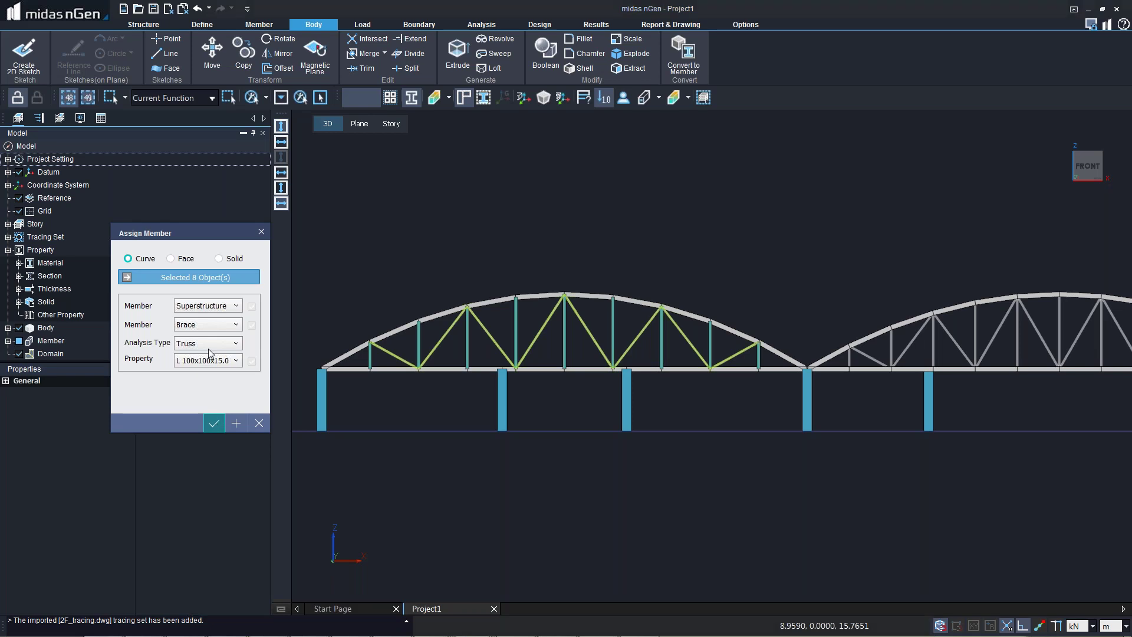
pyautogui.click(214, 424)
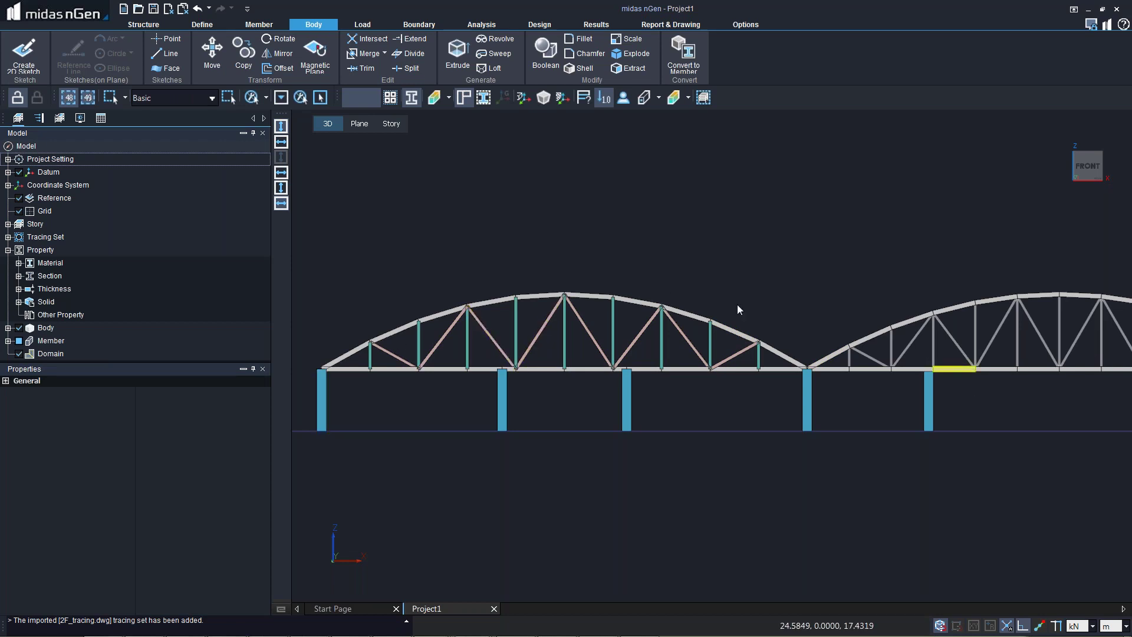
# - Start a copy and select all members and lines of the roof truss row
pyautogui.moveTo(715, 309); pyautogui.dragTo(744, 332, button='middle')
pyautogui.scroll(-5, 847, 440)
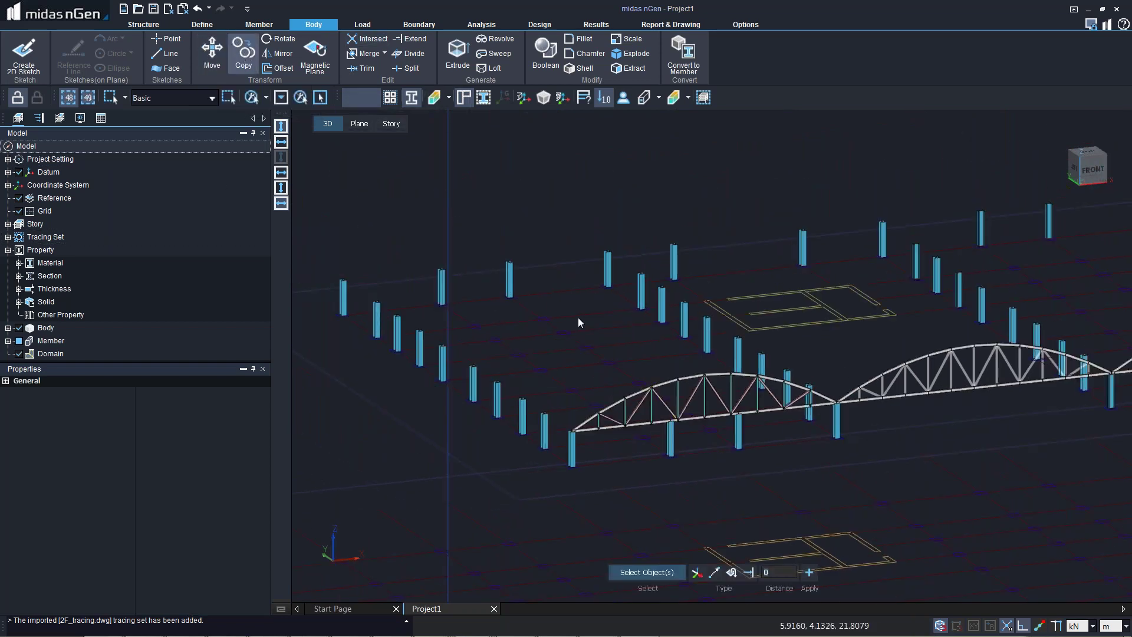
pyautogui.rightClick(561, 359)
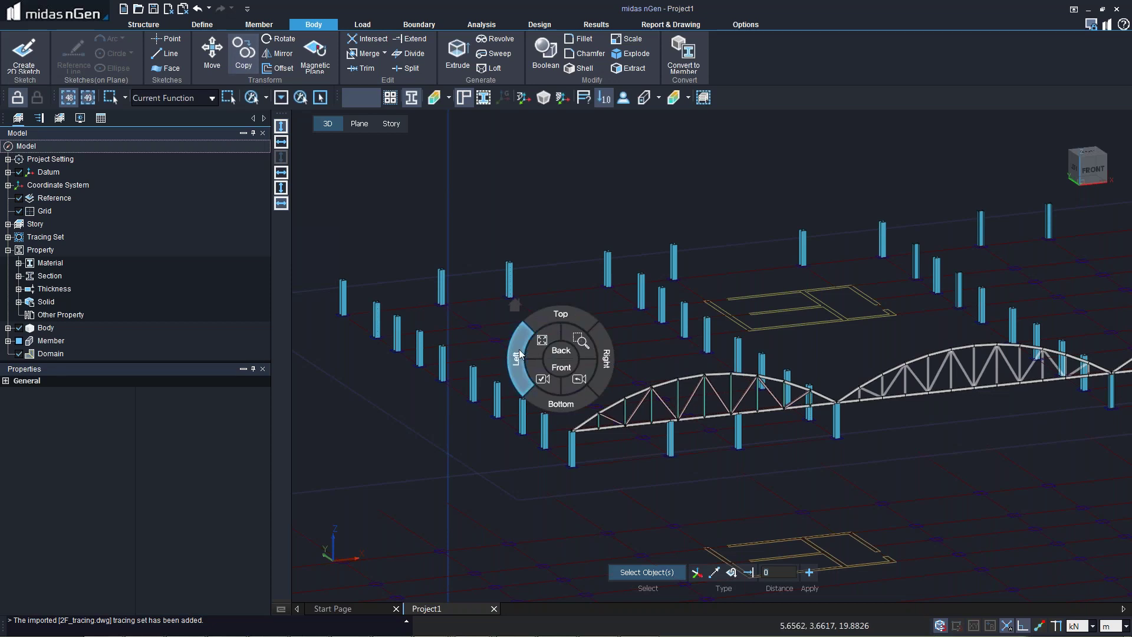
pyautogui.click(519, 354)
pyautogui.scroll(3, 737, 318)
pyautogui.moveTo(759, 341); pyautogui.dragTo(764, 345)
pyautogui.moveTo(789, 344); pyautogui.dragTo(755, 576, button='middle')
# - Copy the selected truss row by two points, from its first column top to the matching column top of every other row
pyautogui.click(714, 572)
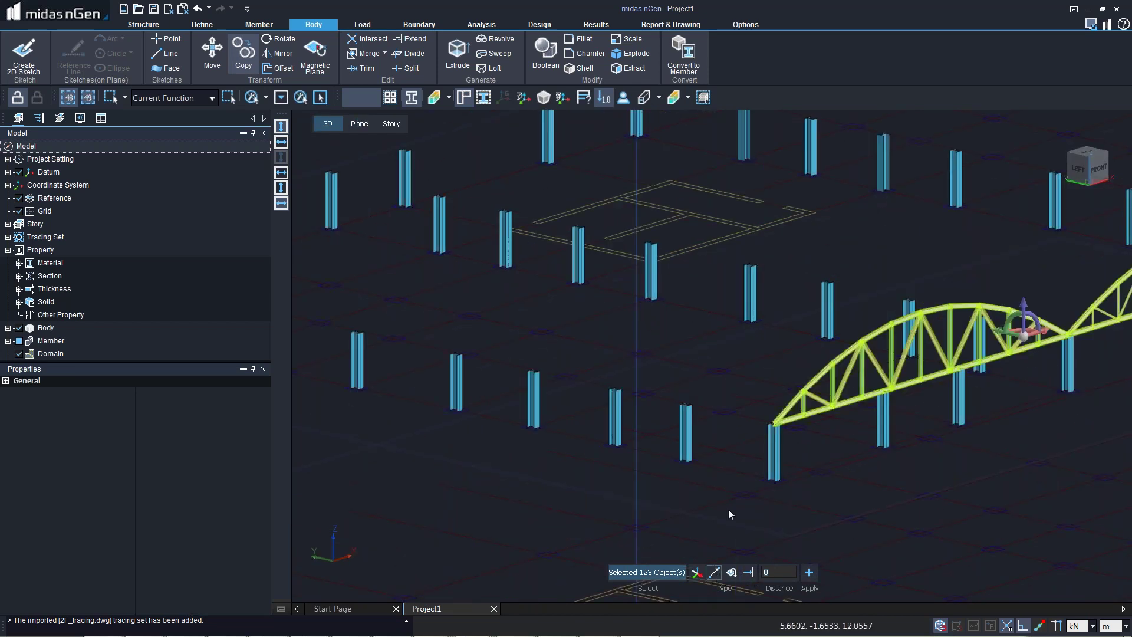
pyautogui.click(773, 426)
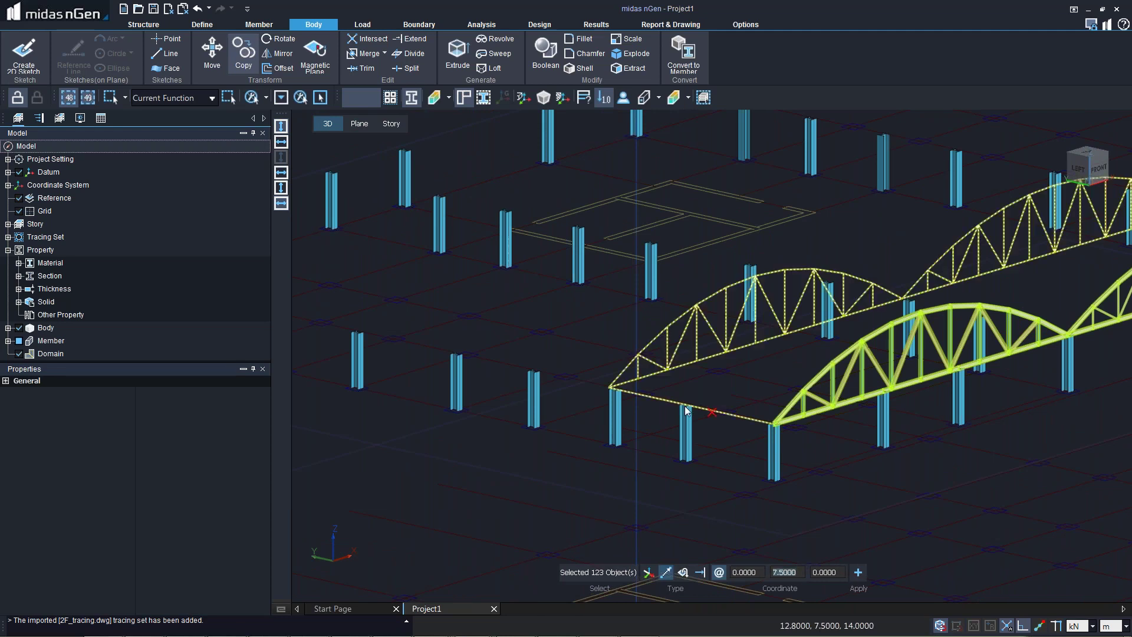
pyautogui.click(687, 405)
pyautogui.click(616, 389)
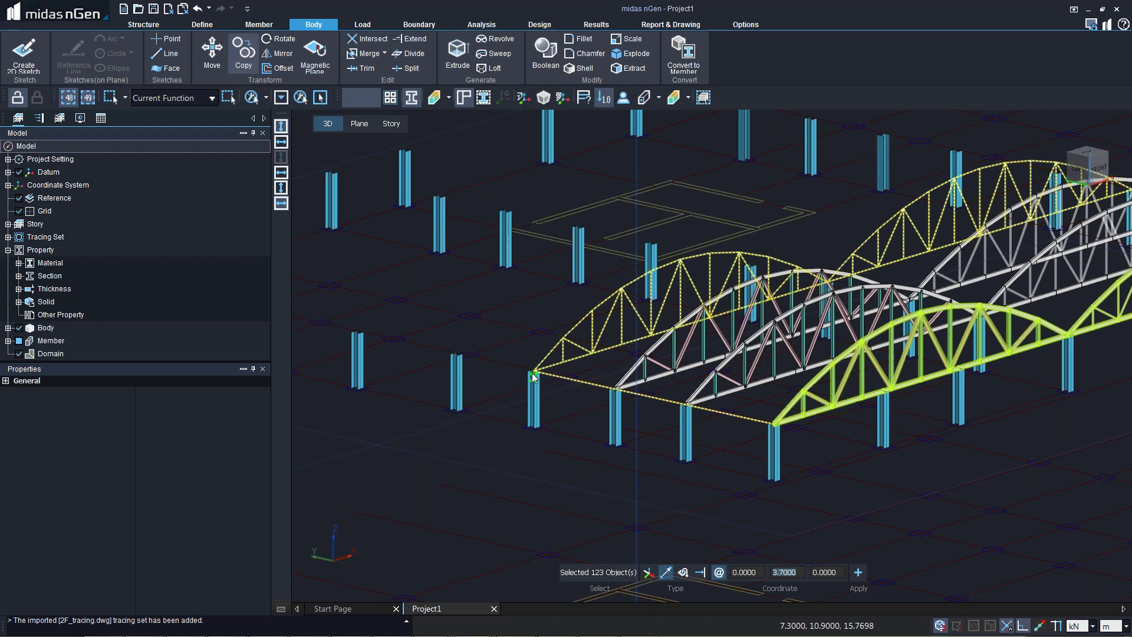
pyautogui.click(458, 356)
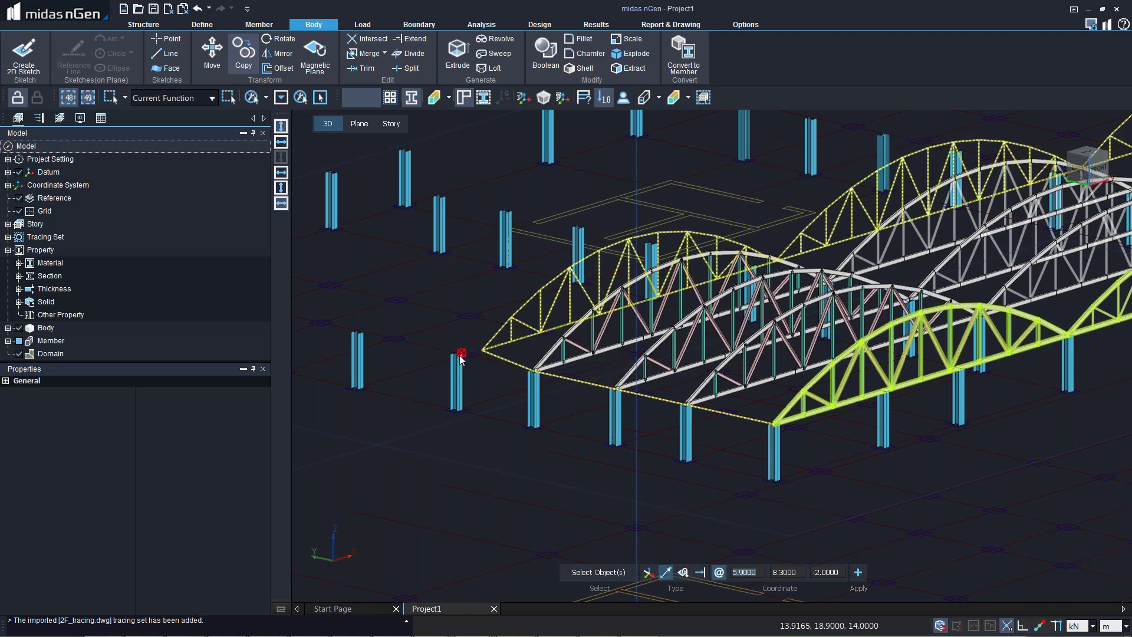
pyautogui.moveTo(455, 358); pyautogui.dragTo(460, 355, button='middle')
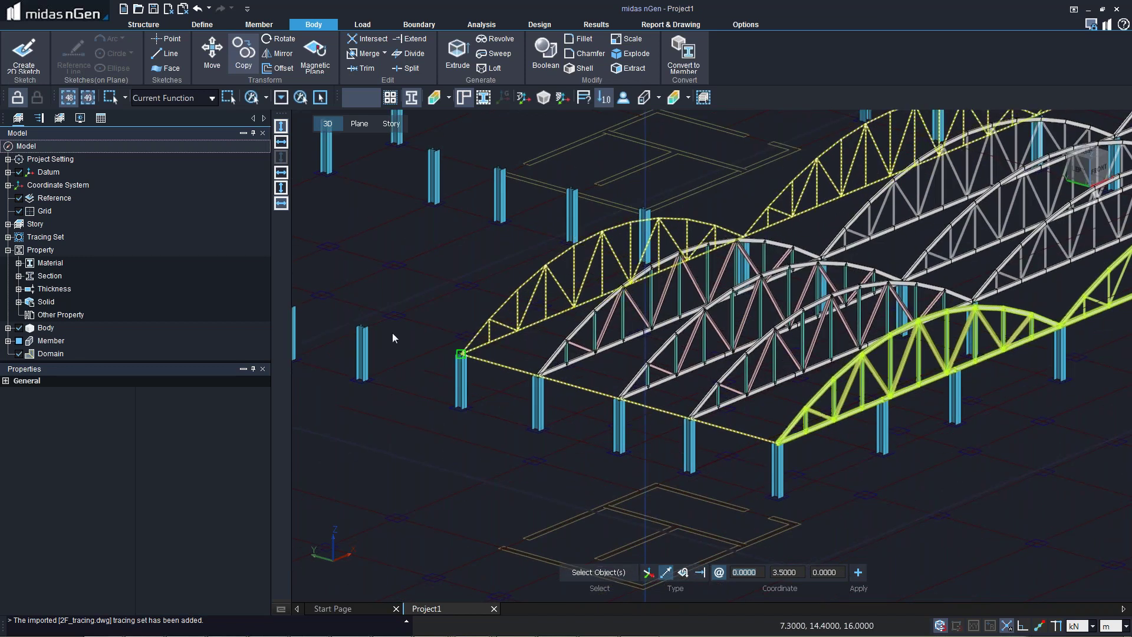
pyautogui.moveTo(393, 338); pyautogui.dragTo(652, 447, button='middle')
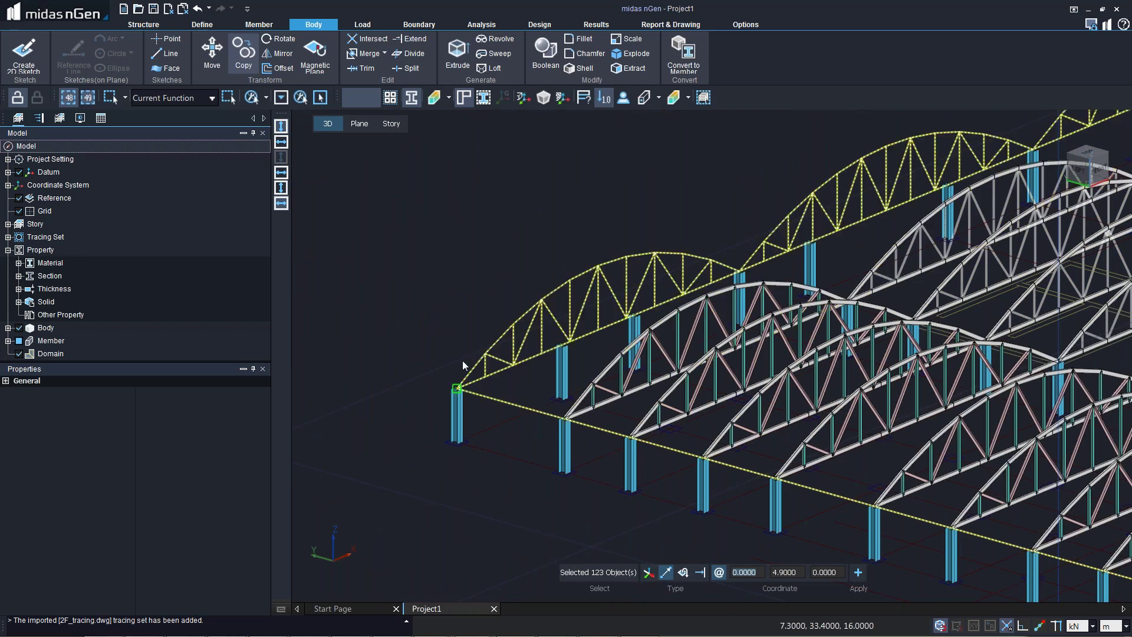
pyautogui.click(462, 360)
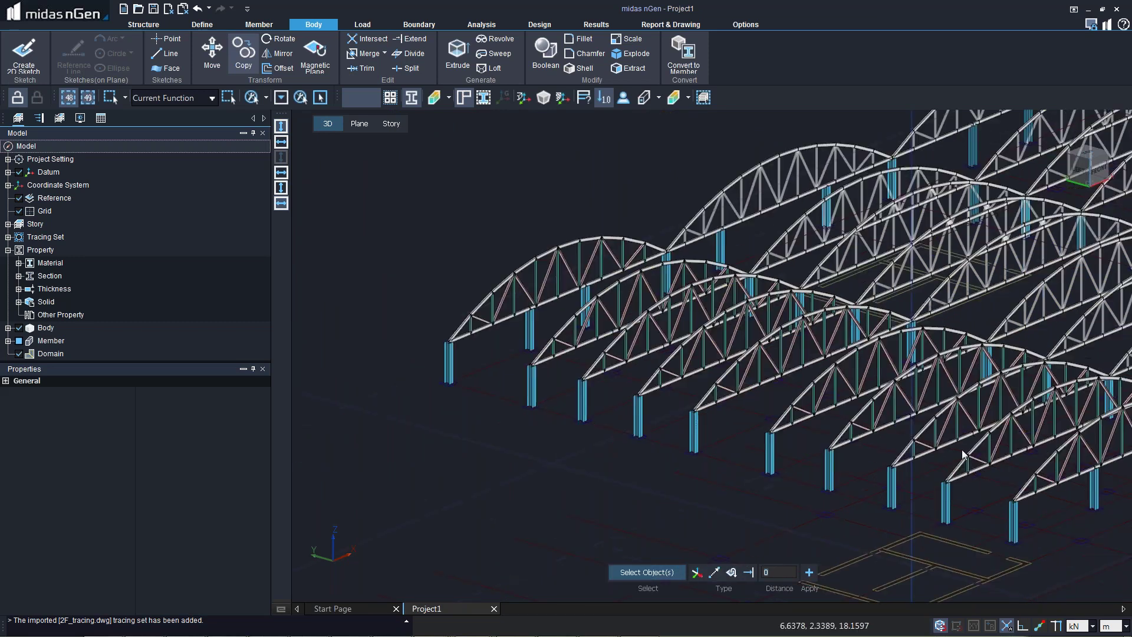
pyautogui.scroll(-2, 964, 454)
pyautogui.press('Escape')
pyautogui.scroll(3, 746, 281)
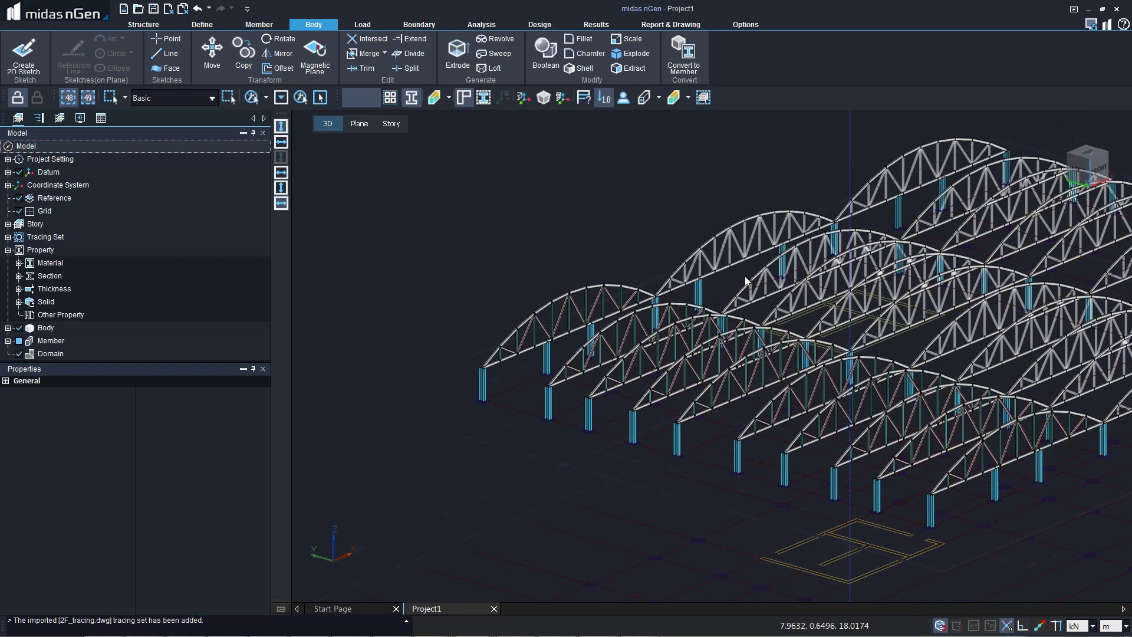
# - Draw a superstructure beam with section UB 305x127x37 along the column tops at the outer ends of the first trusses
pyautogui.click(260, 24)
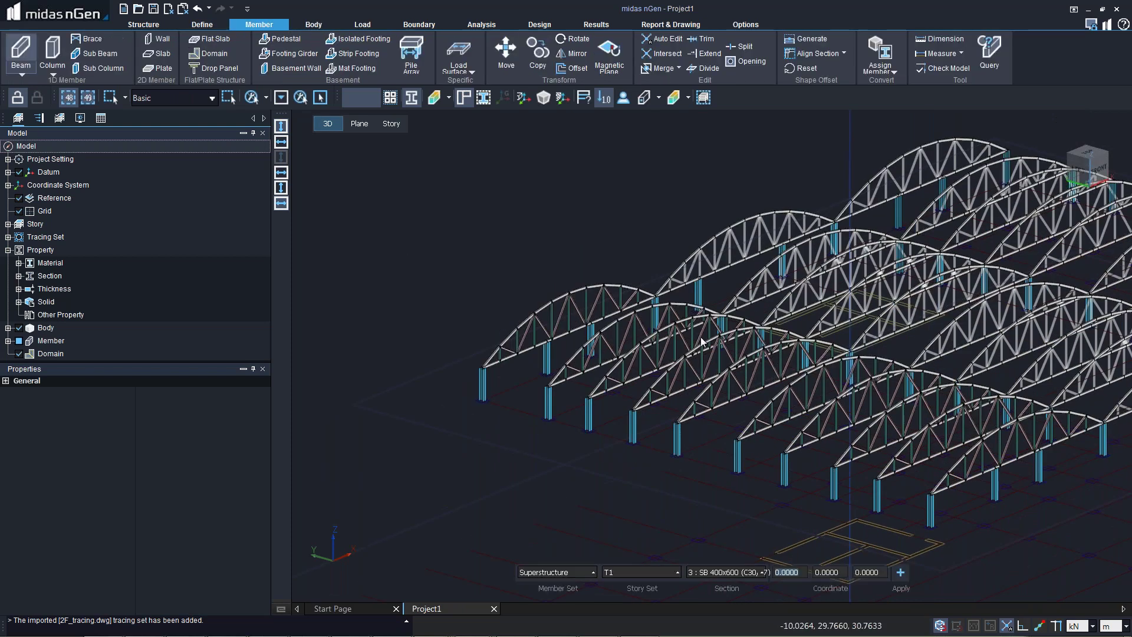
pyautogui.click(697, 572)
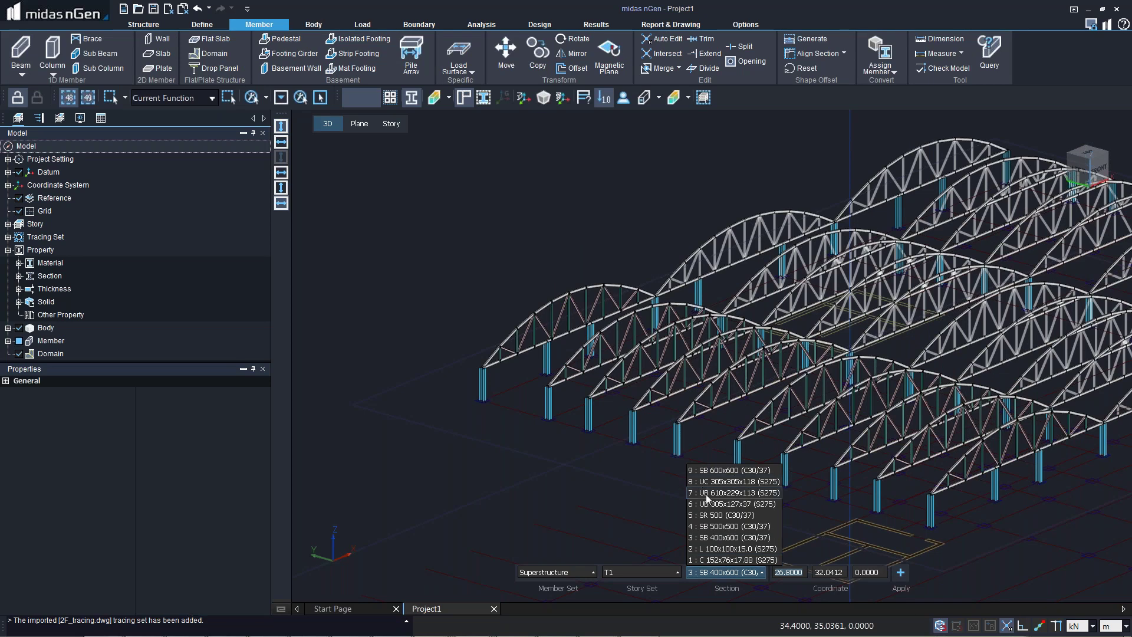
pyautogui.click(708, 505)
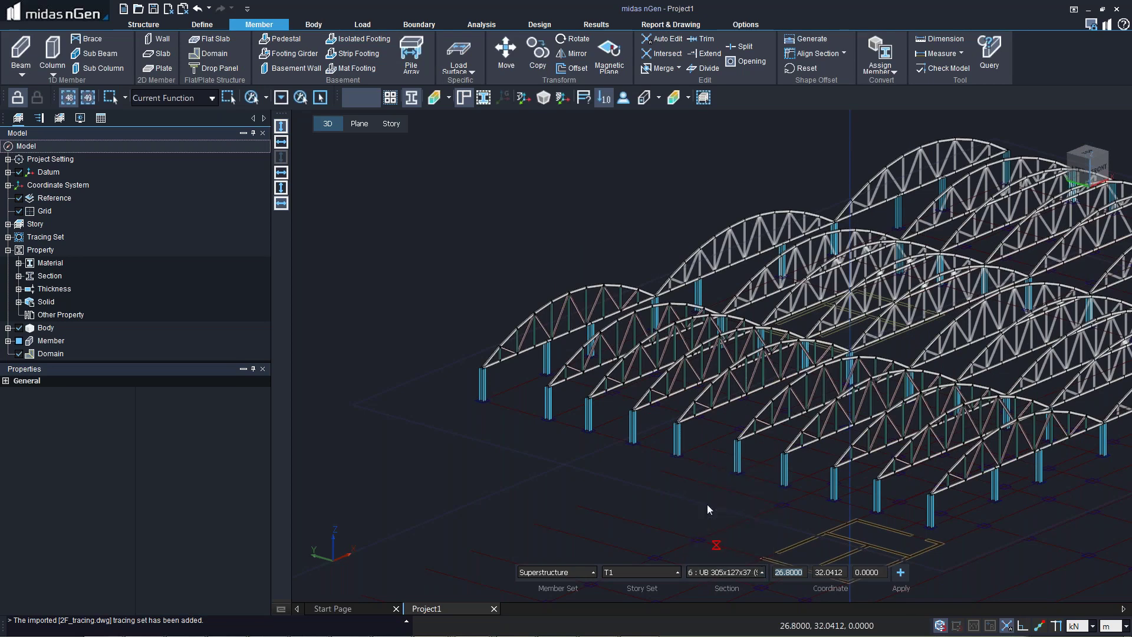
pyautogui.click(930, 492)
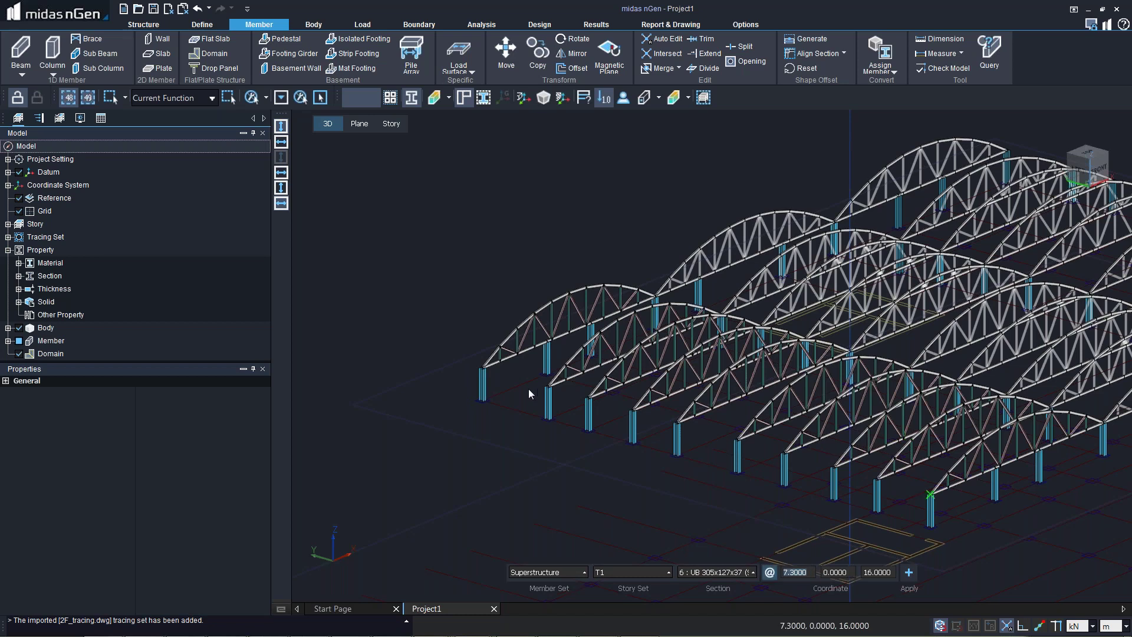
pyautogui.click(482, 370)
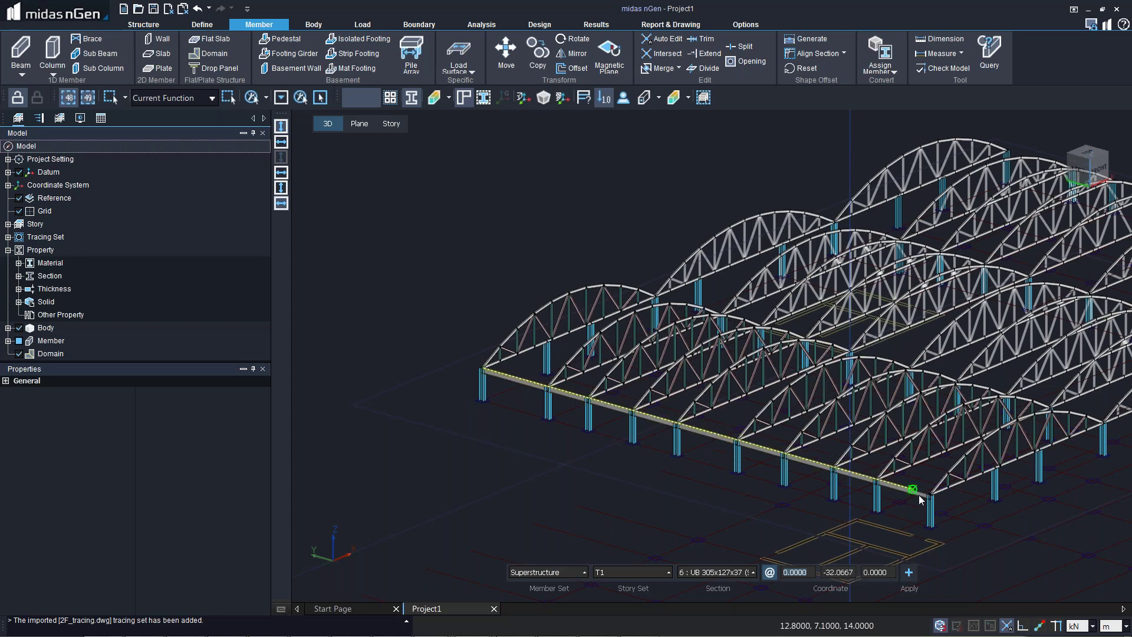
pyautogui.press('Escape')
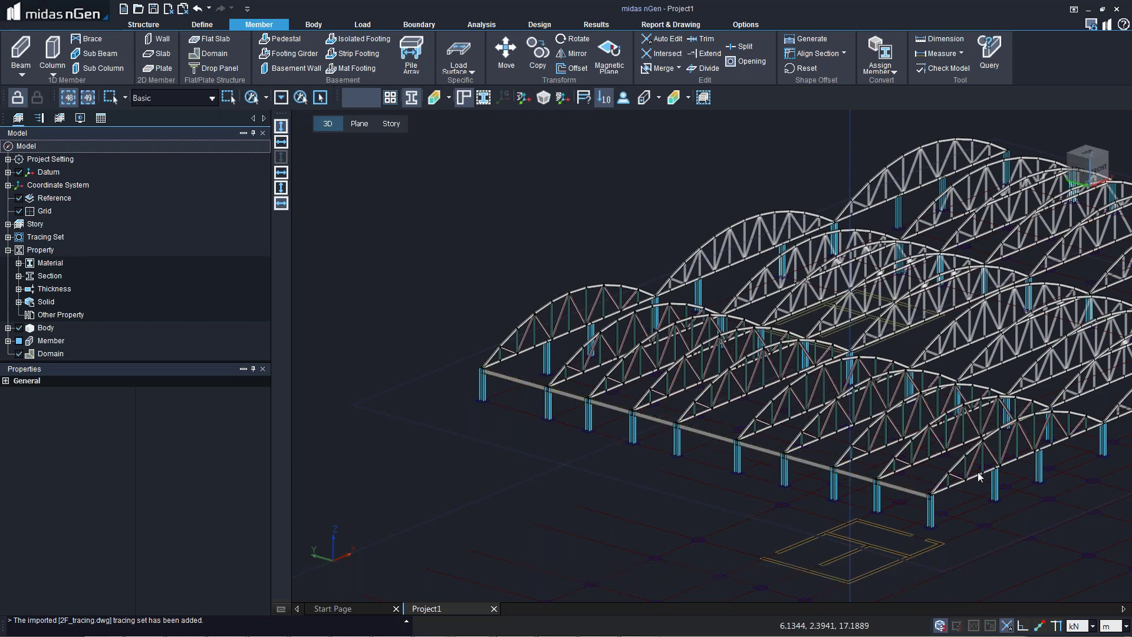
# - Draw another UB 305x127x37 beam along the column row where the first and second trusses meet
pyautogui.moveTo(896, 487); pyautogui.dragTo(790, 500, button='middle')
pyautogui.moveTo(790, 500); pyautogui.dragTo(769, 502, button='middle')
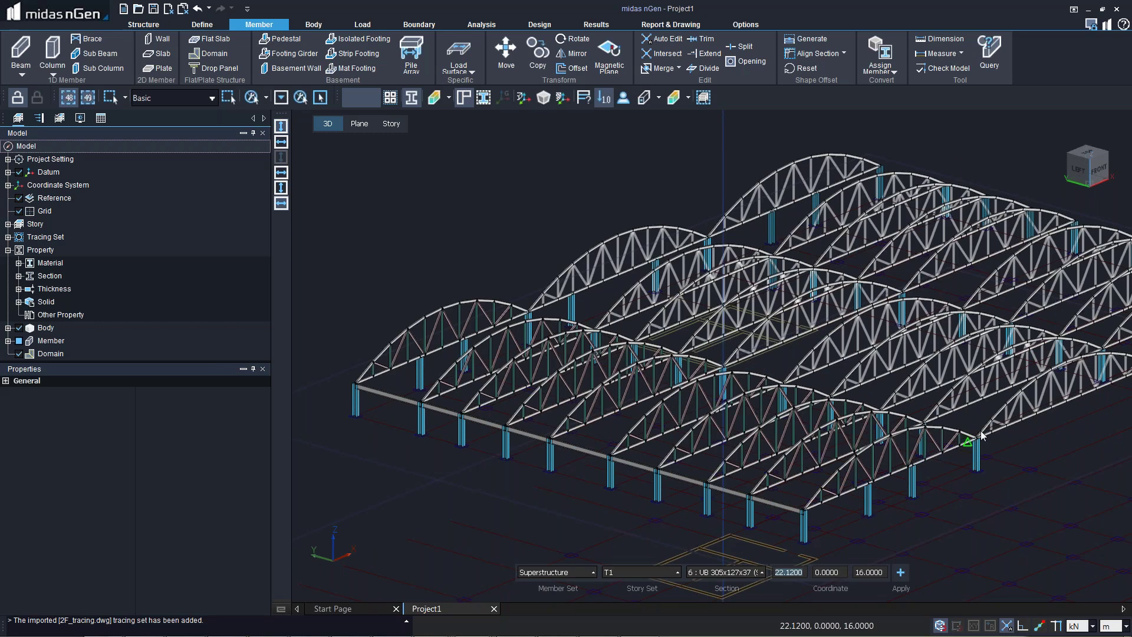
pyautogui.click(979, 436)
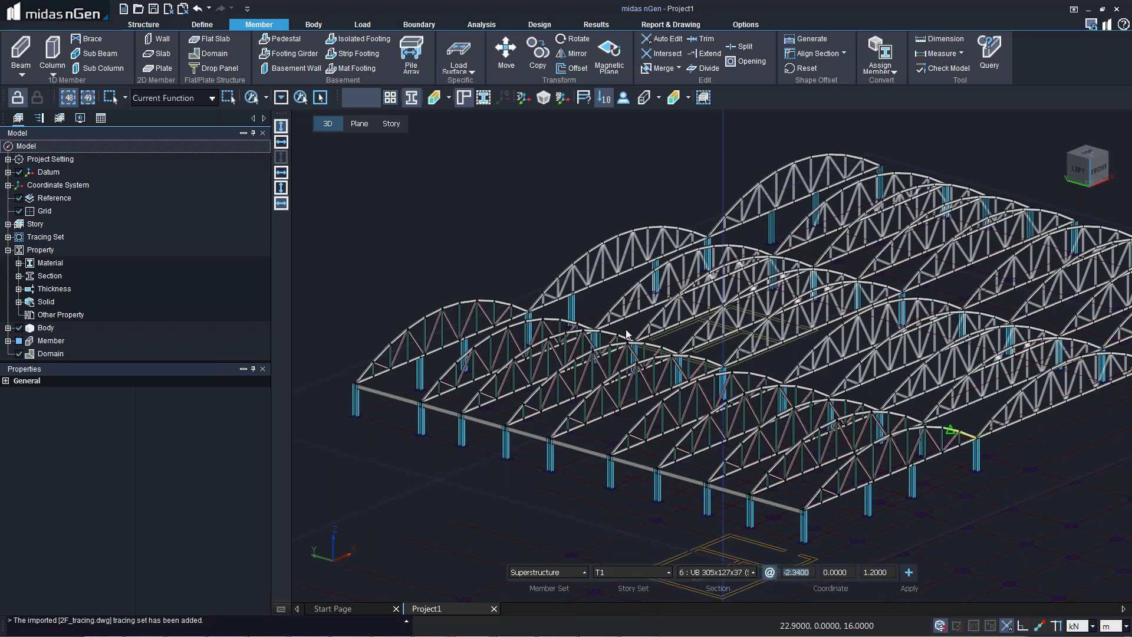
pyautogui.click(553, 293)
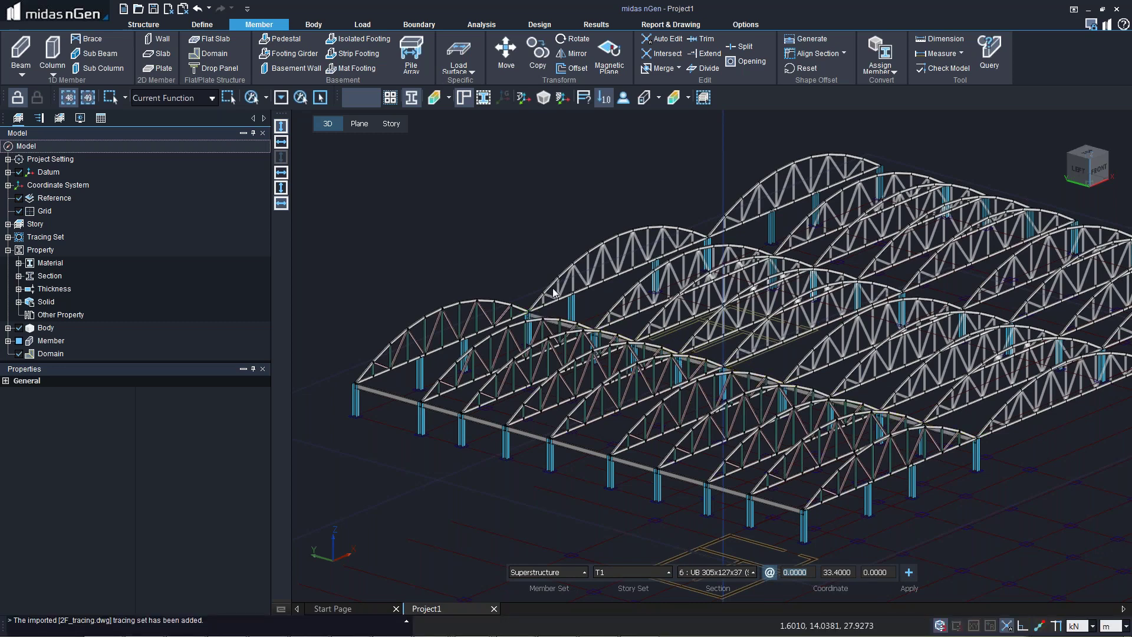
pyautogui.press('Escape')
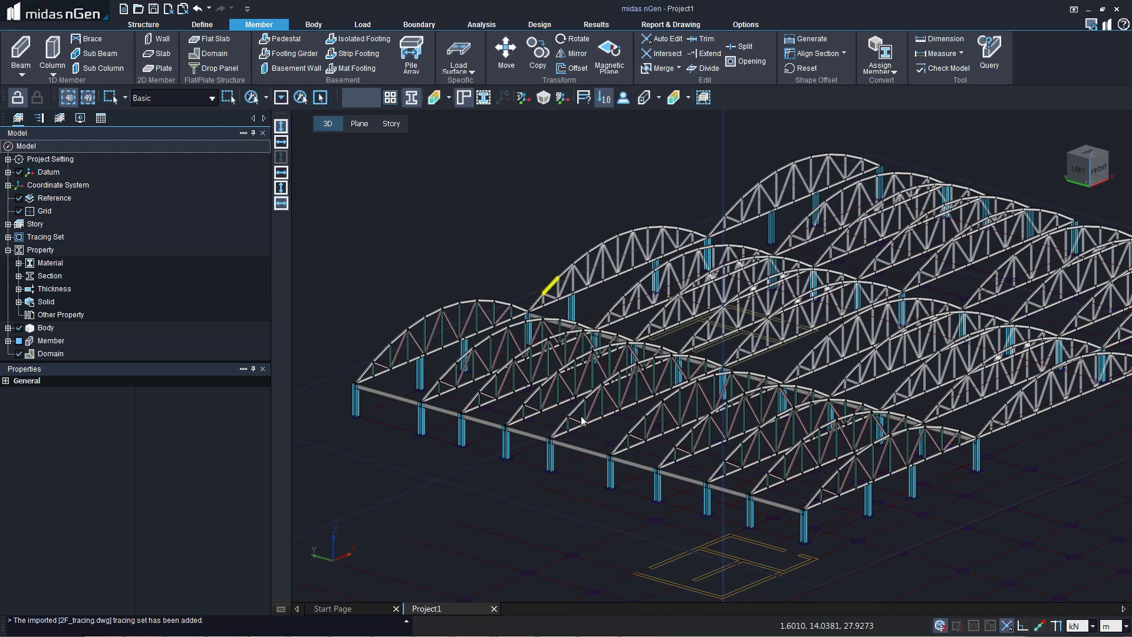
pyautogui.press('Return')
pyautogui.click(735, 568)
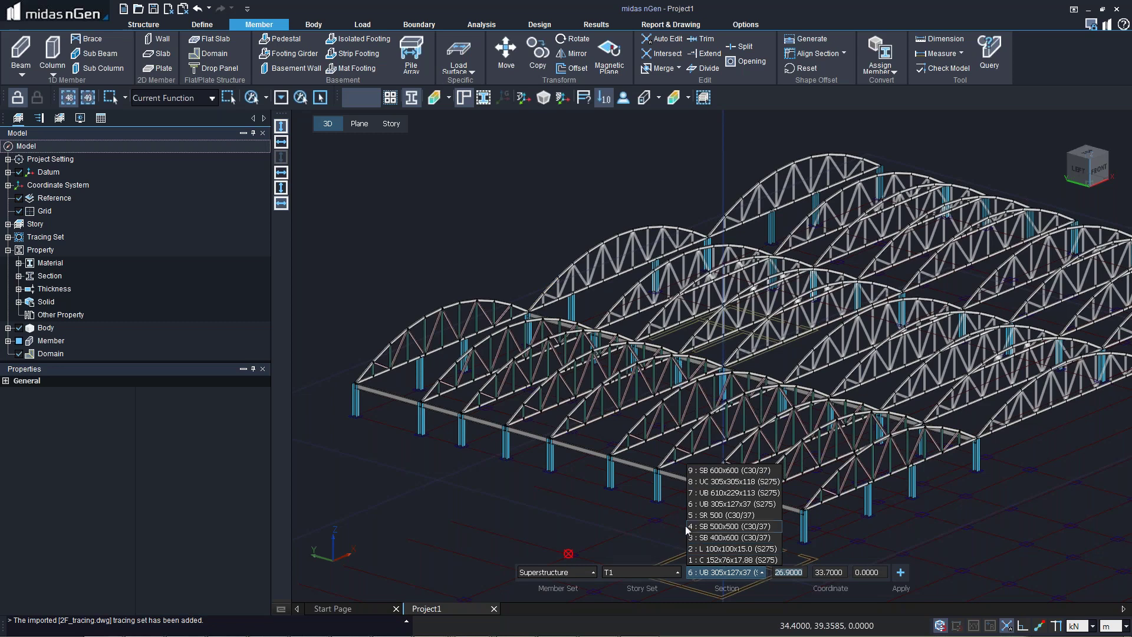
pyautogui.press('Escape')
# - Start adding a new section and open the section template for steel shapes
pyautogui.rightClick(44, 276)
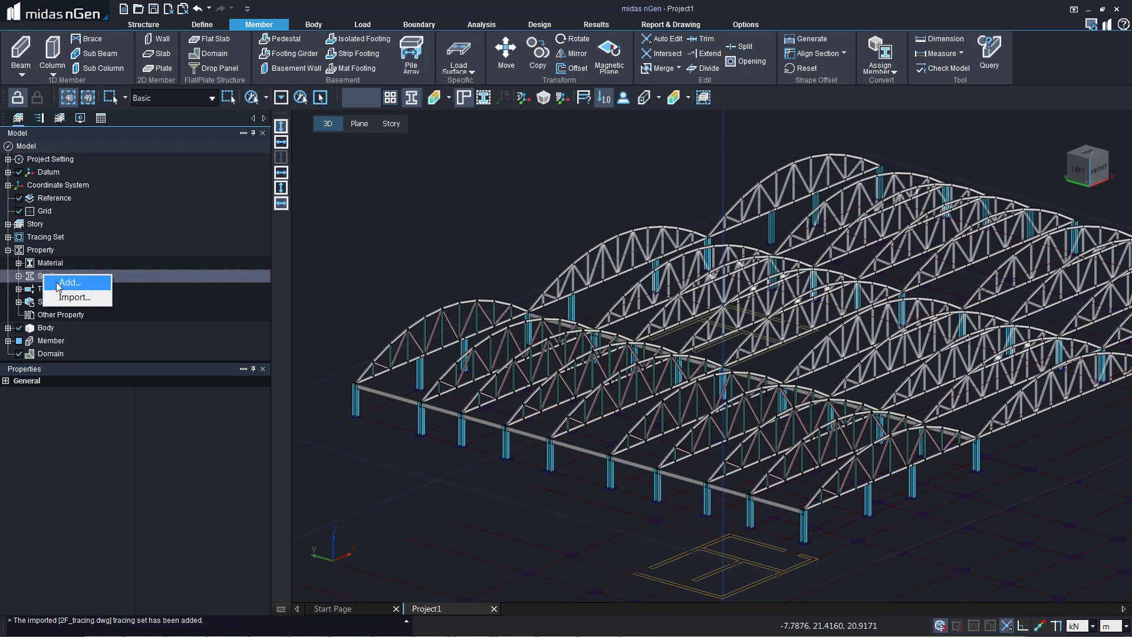
pyautogui.click(58, 283)
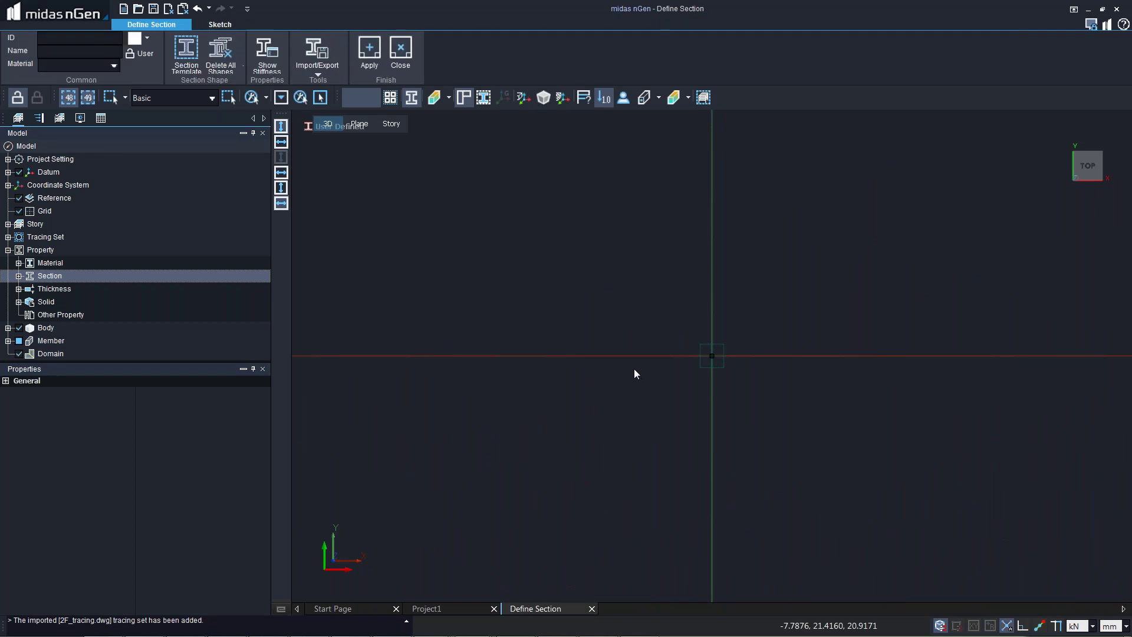
pyautogui.click(187, 55)
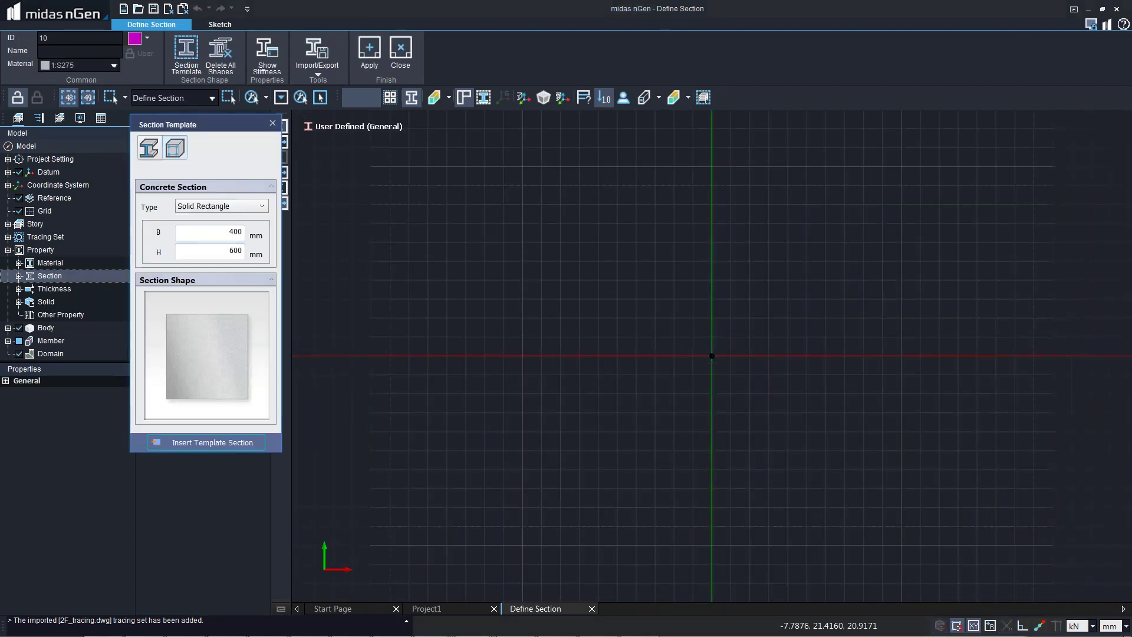
pyautogui.click(155, 151)
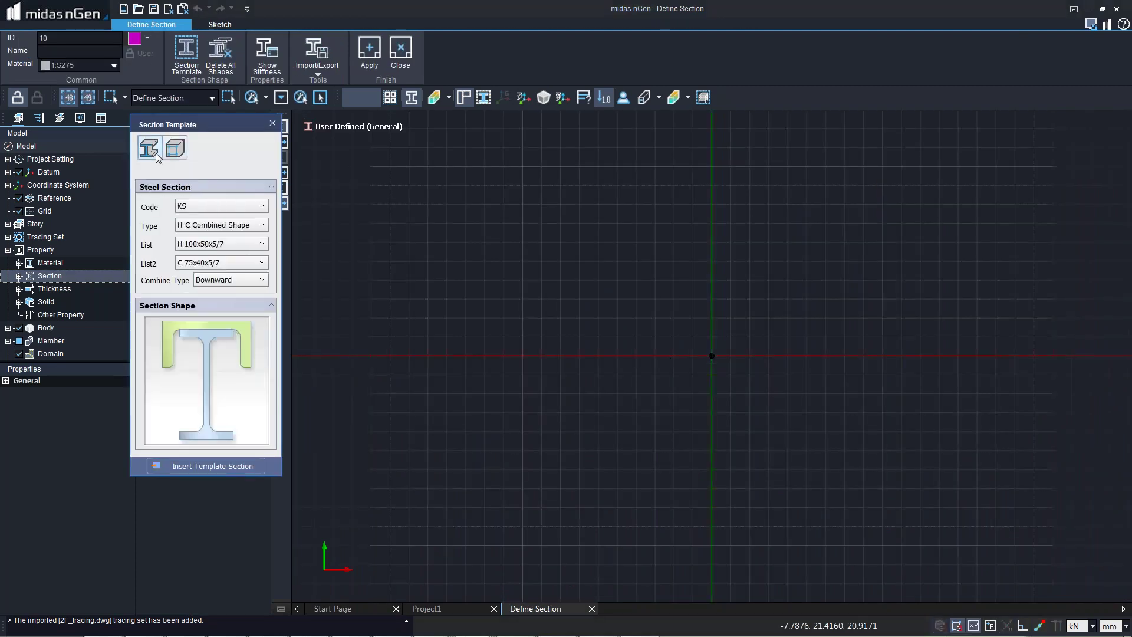
# - Set the steel section template to code BS4-93 and type Channel
pyautogui.click(198, 207)
pyautogui.click(198, 206)
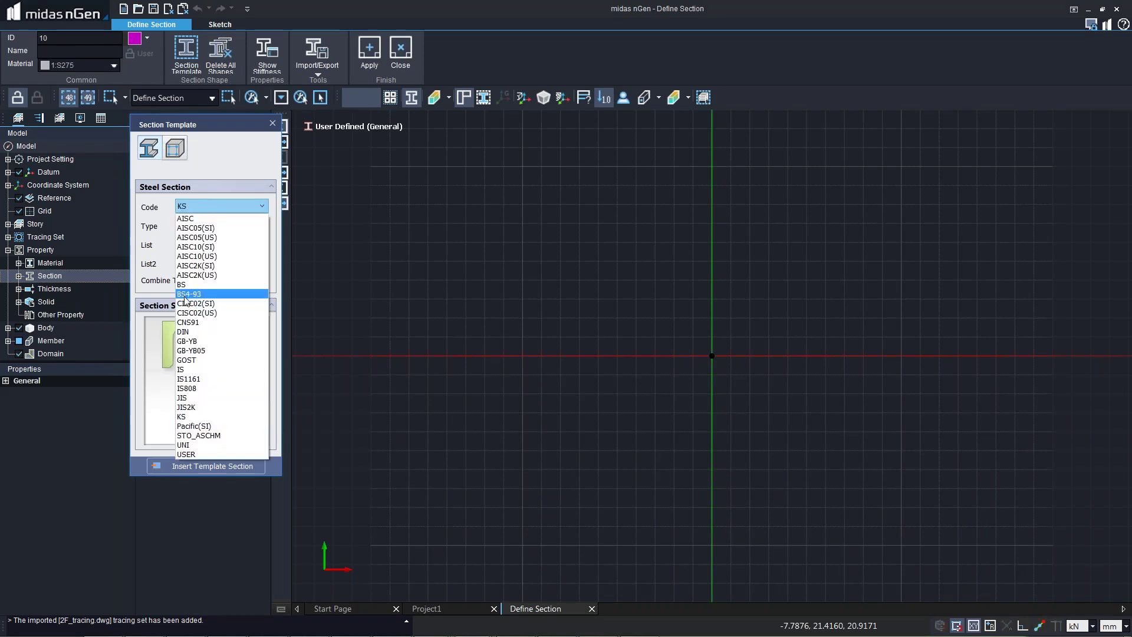
pyautogui.click(195, 303)
pyautogui.click(198, 207)
pyautogui.click(197, 208)
pyautogui.click(200, 226)
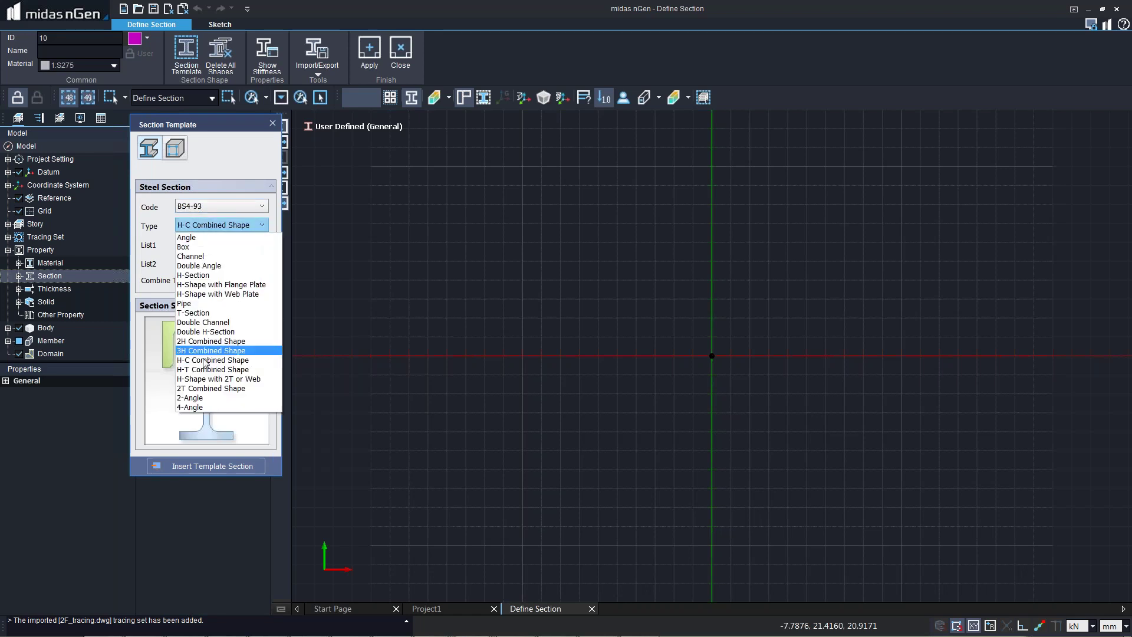
pyautogui.click(214, 255)
# - Choose channel size PFC 100x50x10, insert the template shape and apply it as a new section with material S275
pyautogui.click(214, 243)
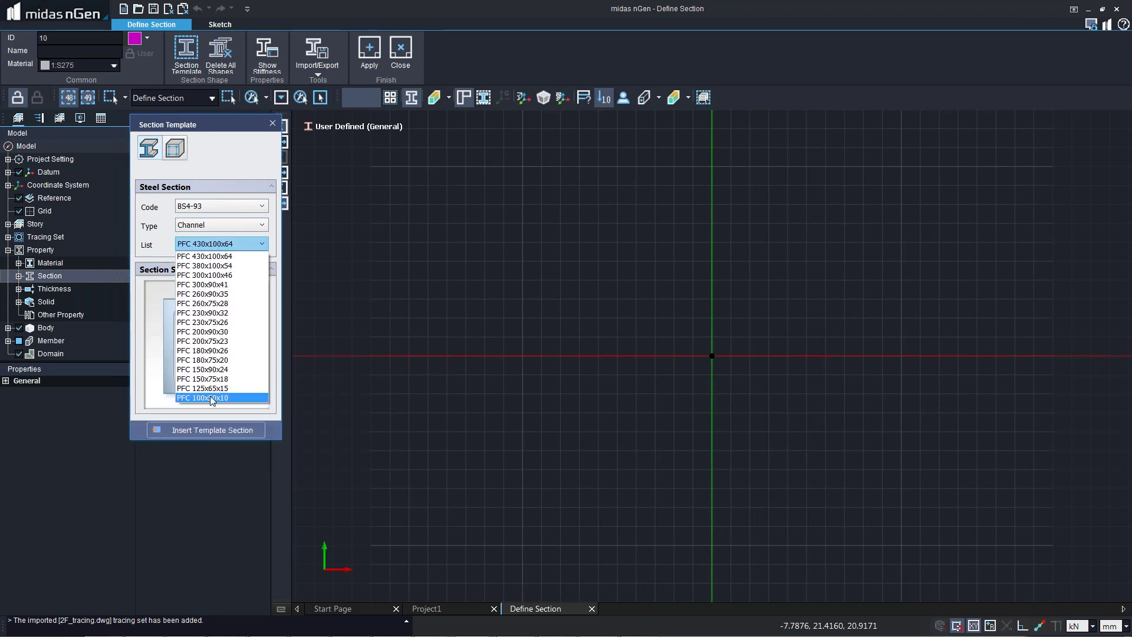
pyautogui.click(208, 398)
pyautogui.click(191, 431)
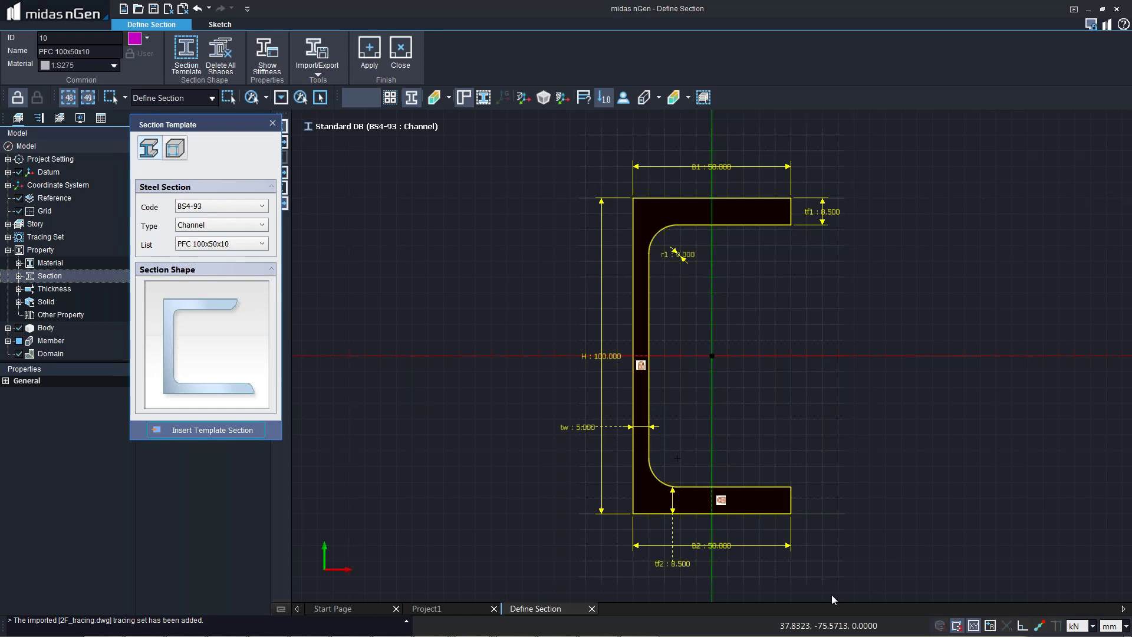
pyautogui.click(380, 66)
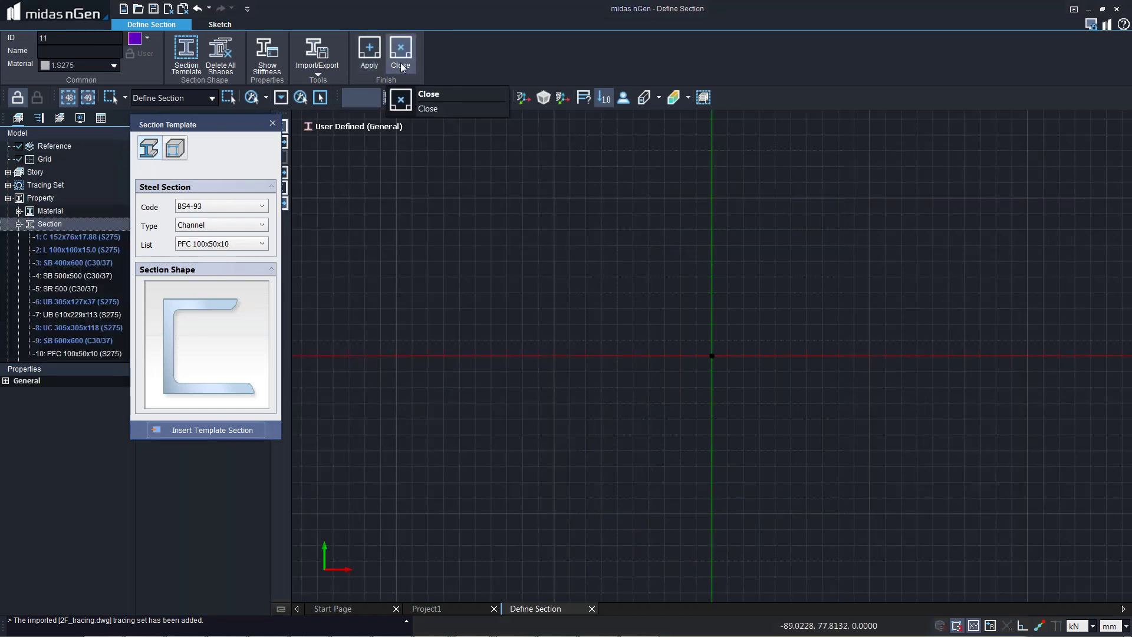
# - Try sketching a custom section as a closed six-sided outline of lines around the origin
pyautogui.click(206, 23)
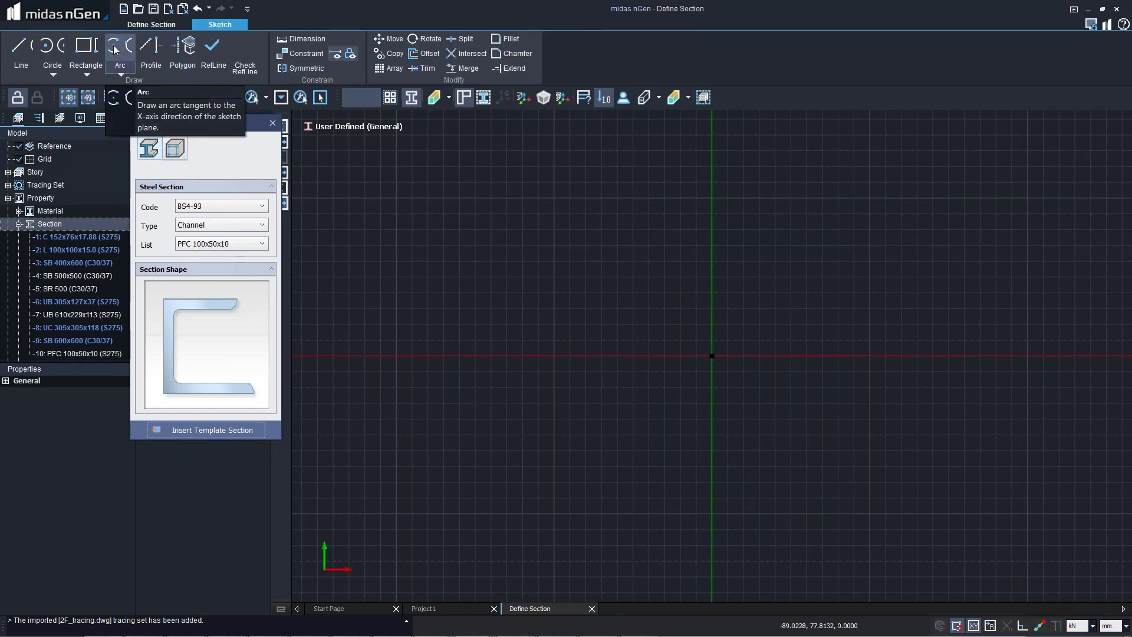
pyautogui.click(20, 50)
pyautogui.click(664, 355)
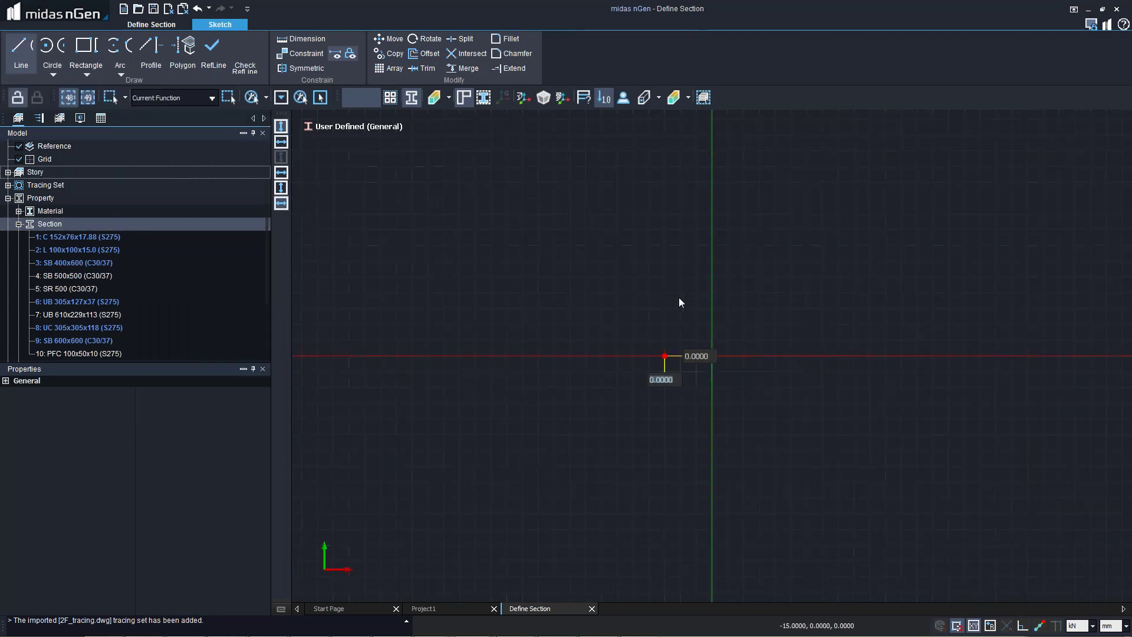
pyautogui.click(749, 309)
pyautogui.click(838, 388)
pyautogui.click(747, 523)
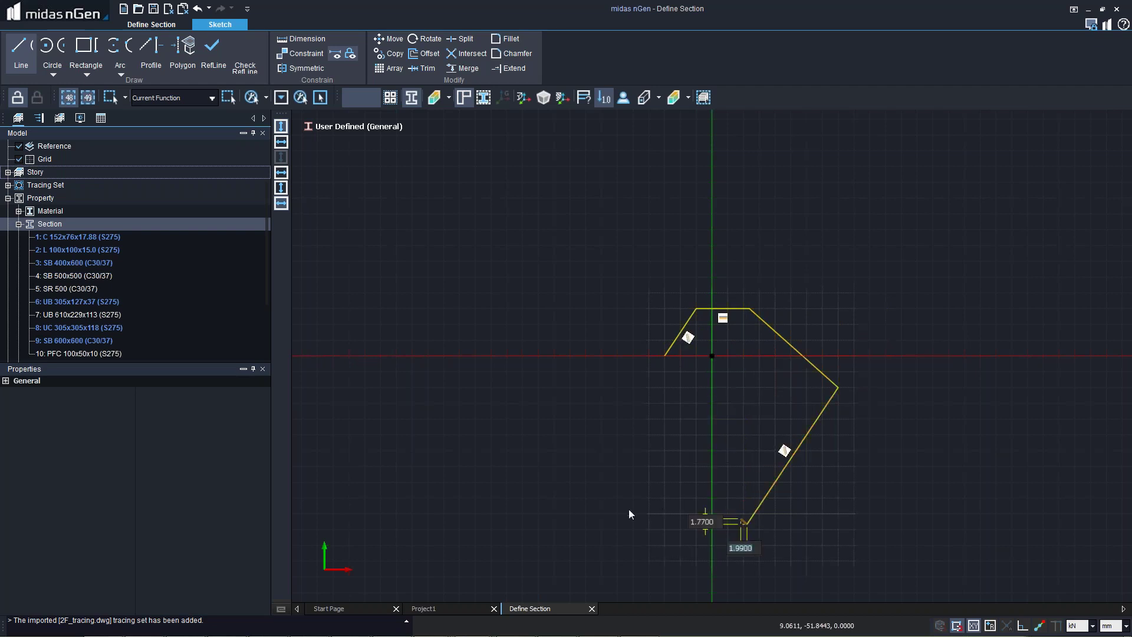
pyautogui.click(586, 513)
pyautogui.click(666, 359)
pyautogui.press('Escape')
# - Leave the section definition without applying the sketched shape and return to the Project1 model
pyautogui.moveTo(532, 223); pyautogui.dragTo(899, 573)
pyautogui.click(908, 581)
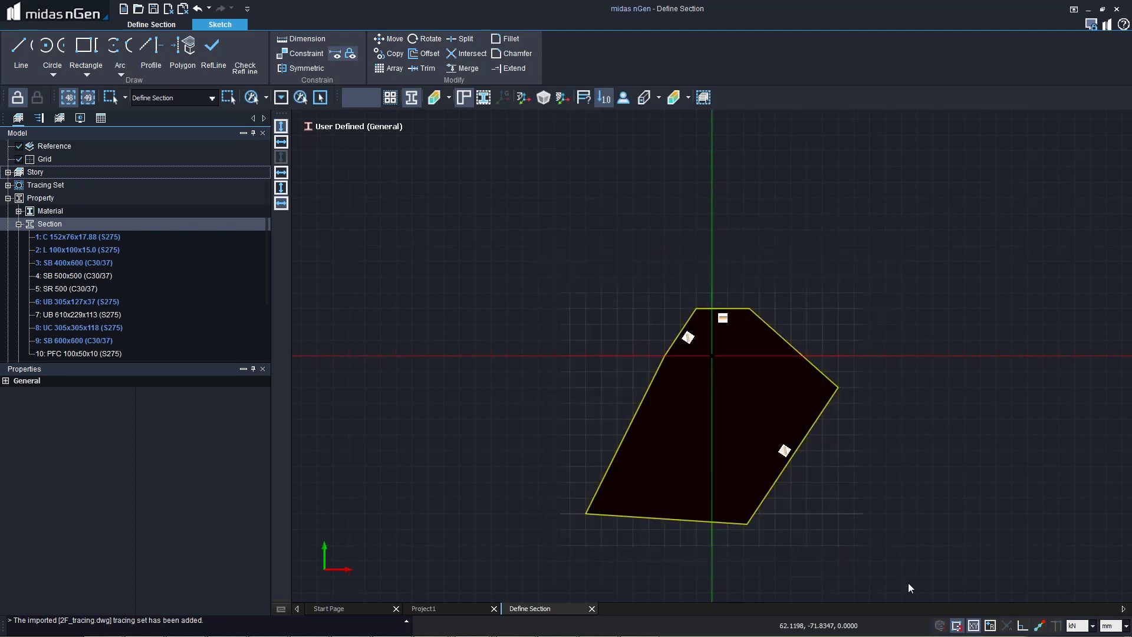
pyautogui.click(831, 458)
pyautogui.click(152, 24)
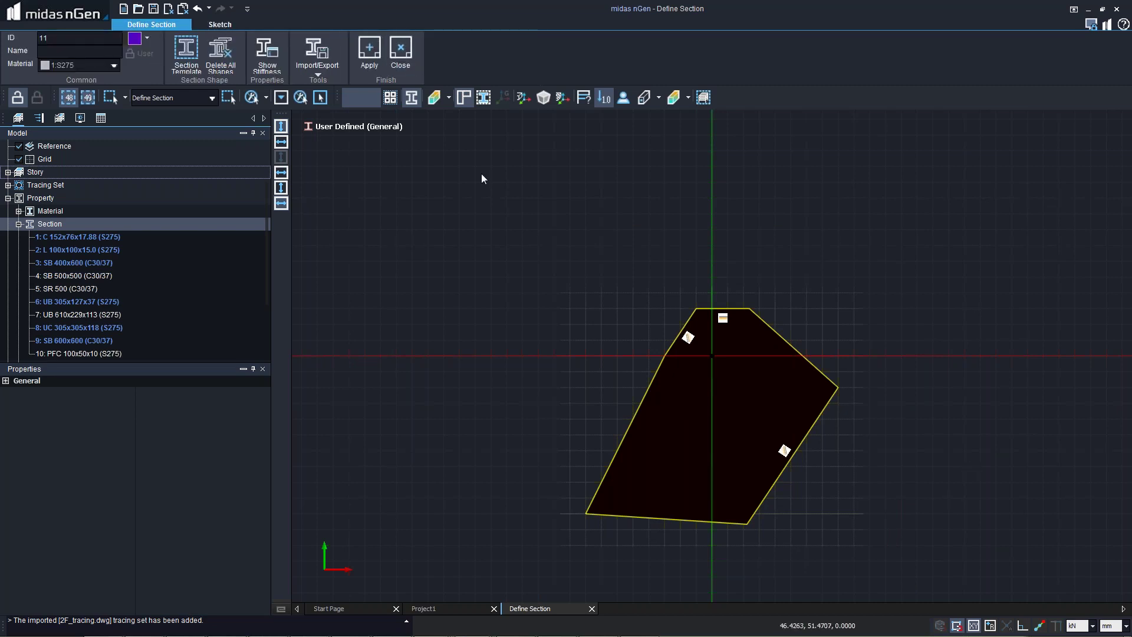
pyautogui.hotkey('ctrl', 'Tab')
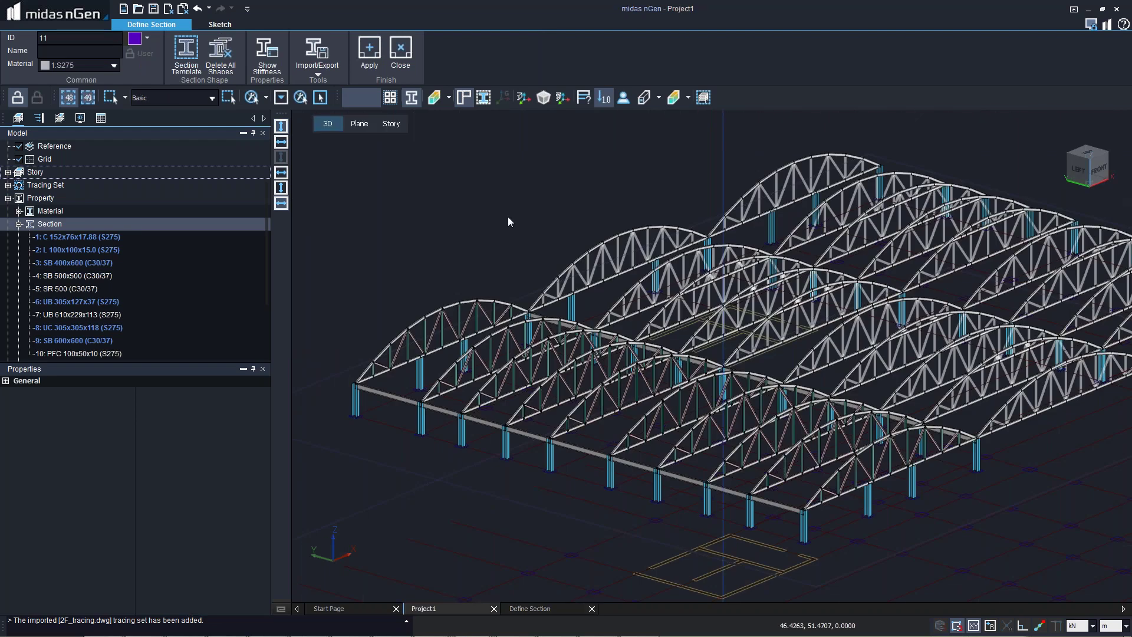
pyautogui.press('Escape')
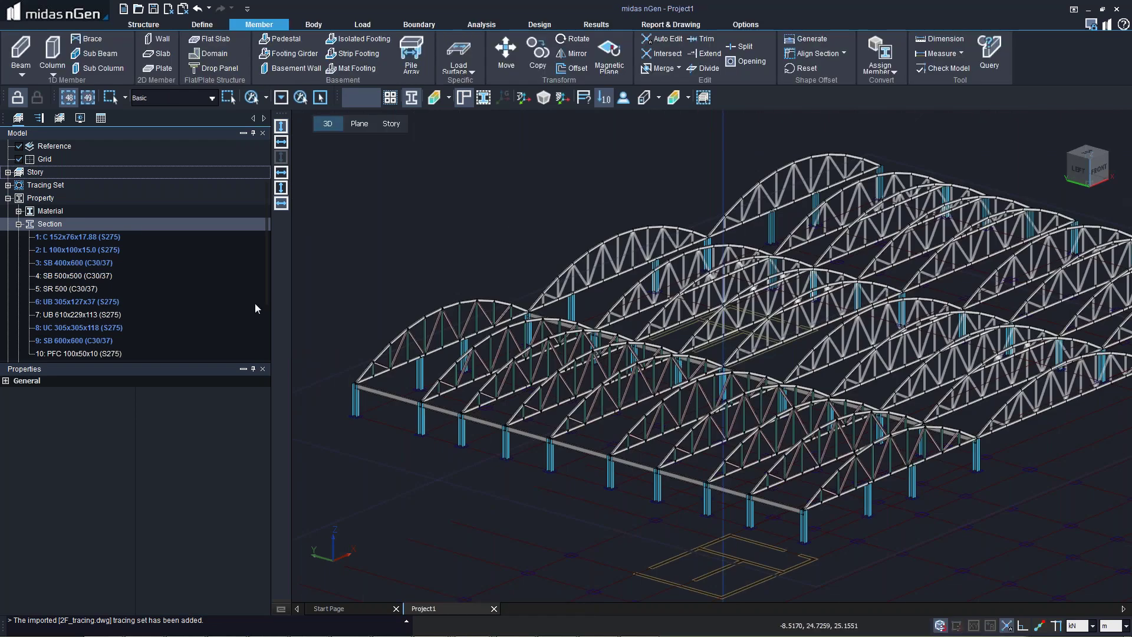
# - Draw a superstructure sub beam with section PFC 100x50x10 across the first trusses, along their first top-chord joints beside the outer columns
pyautogui.click(21, 53)
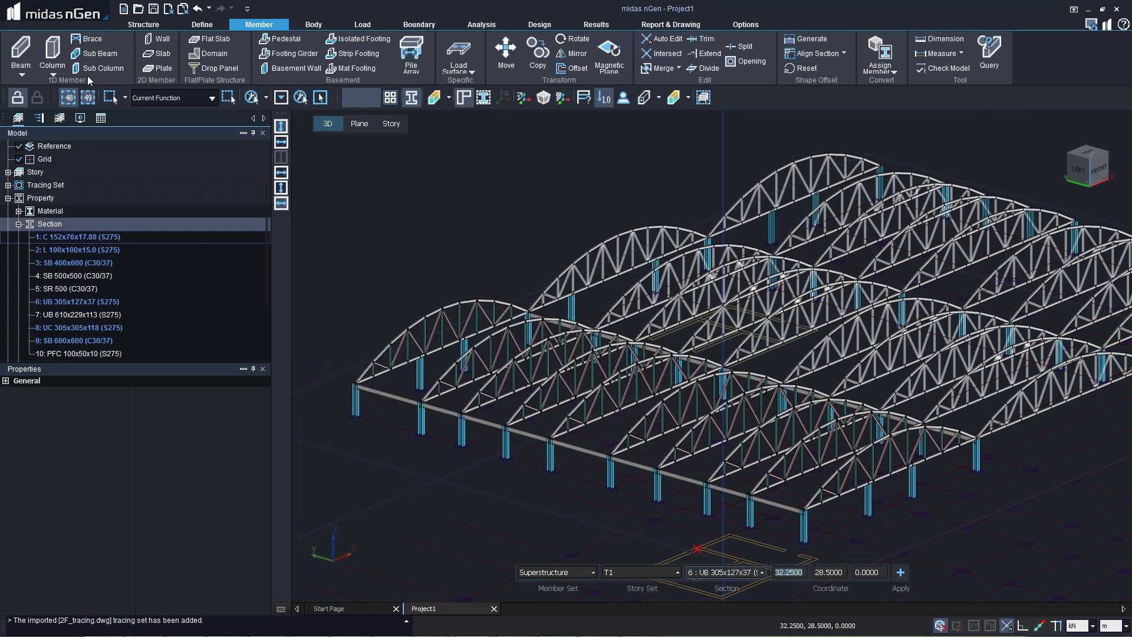
pyautogui.click(98, 53)
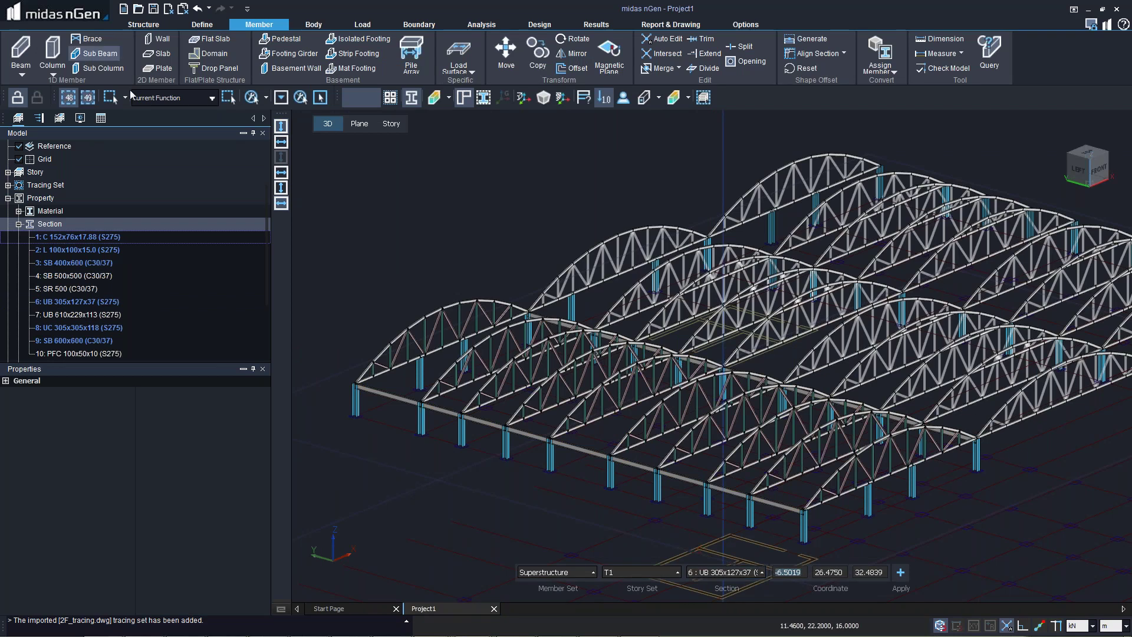
pyautogui.click(494, 351)
pyautogui.click(722, 572)
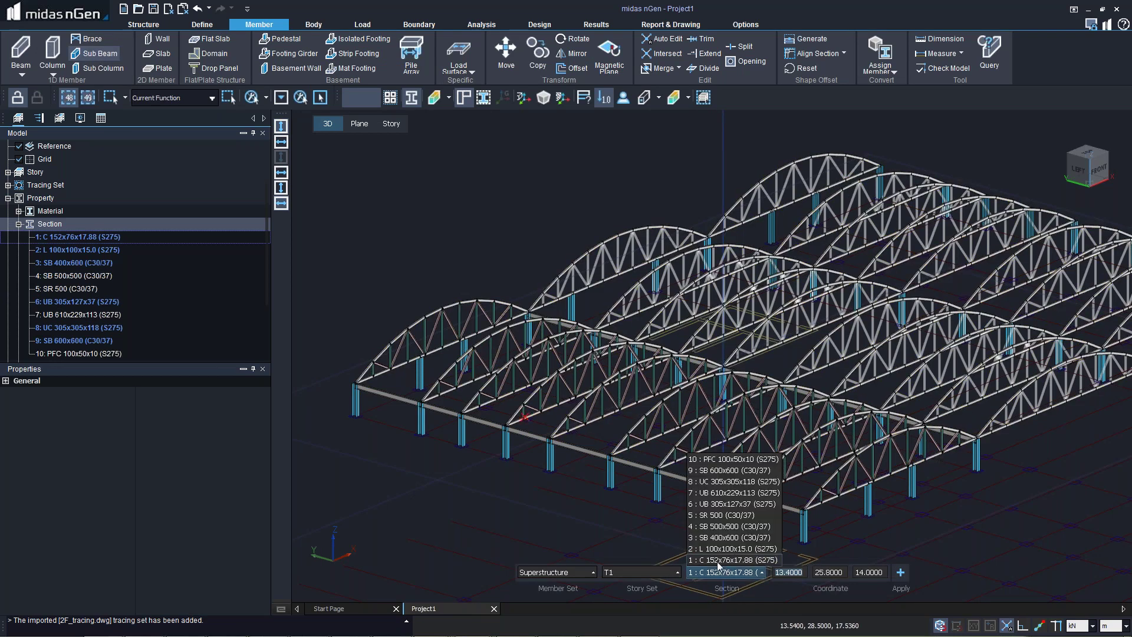
pyautogui.click(712, 459)
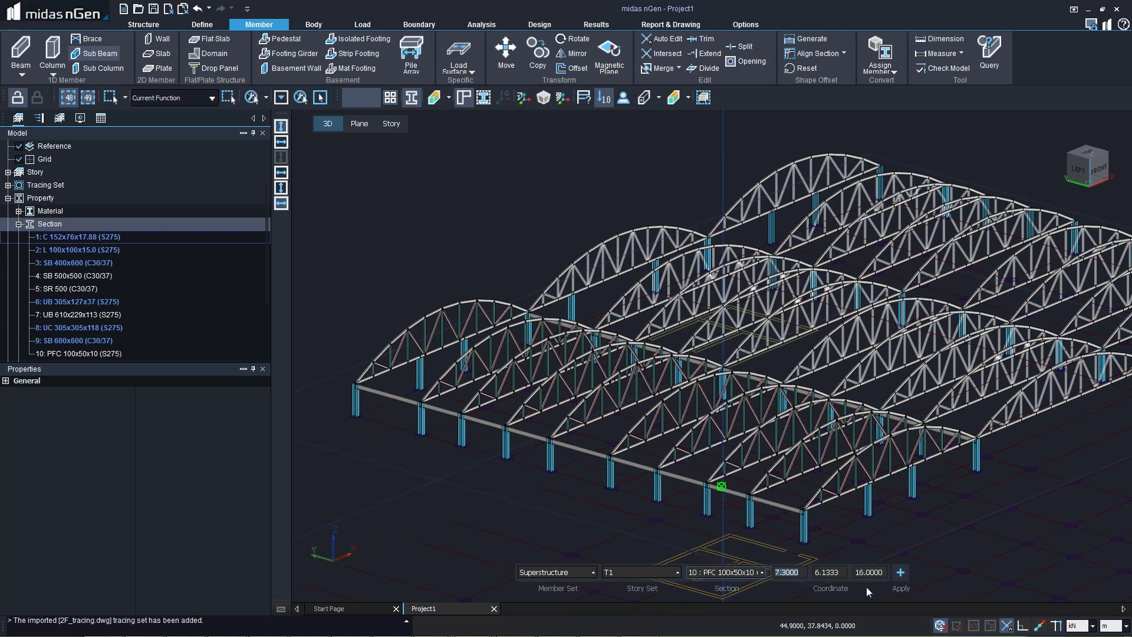
pyautogui.click(821, 488)
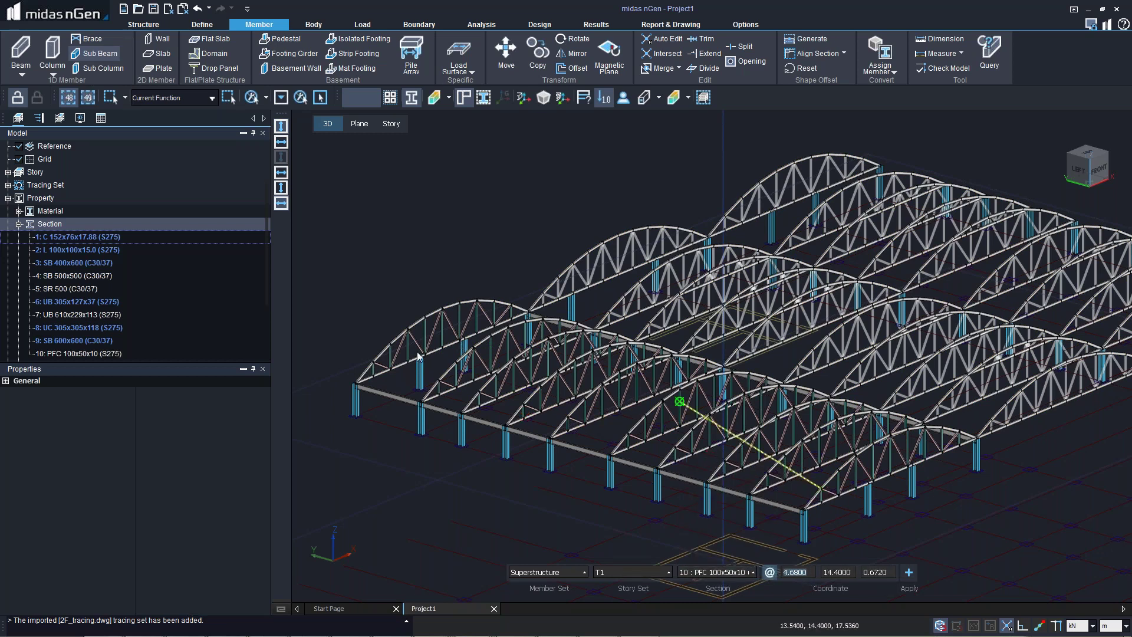
pyautogui.click(374, 349)
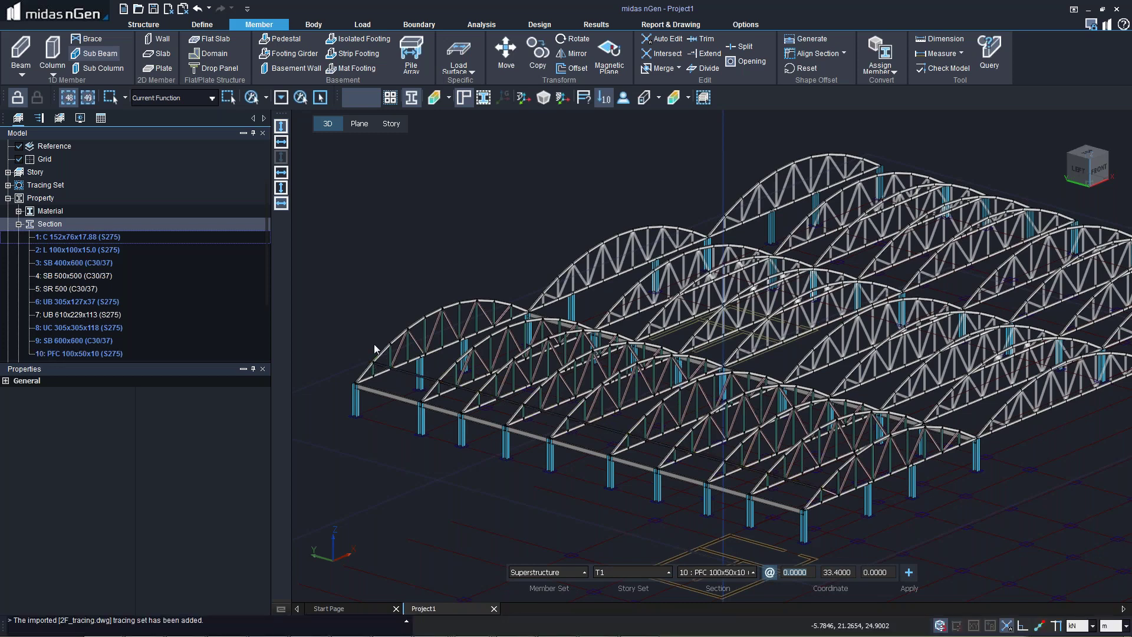
pyautogui.press('Escape')
# - Select the new sub beams in the front view and set their section offset point to Center-Bottom
pyautogui.rightClick(484, 416)
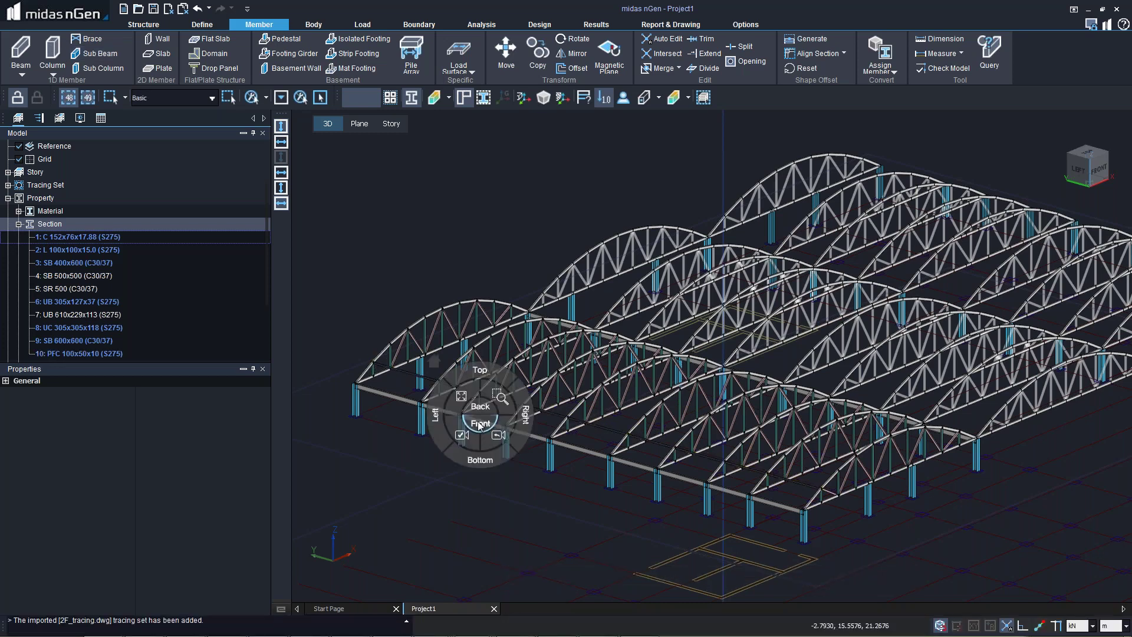
pyautogui.click(480, 463)
pyautogui.scroll(5, 455, 262)
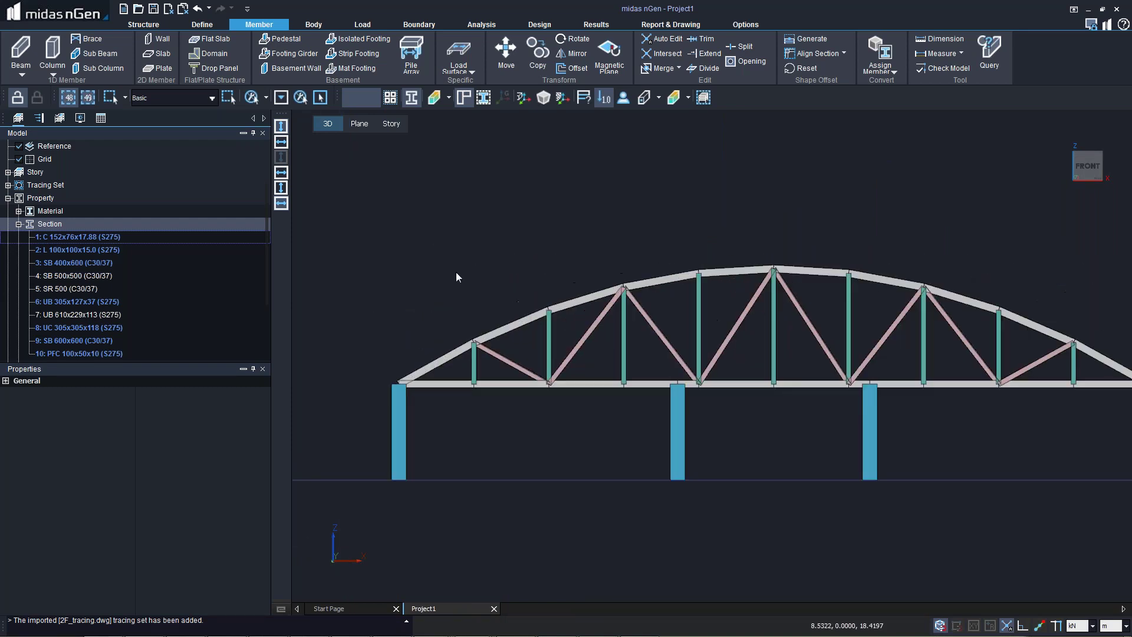
pyautogui.moveTo(440, 352); pyautogui.dragTo(491, 394)
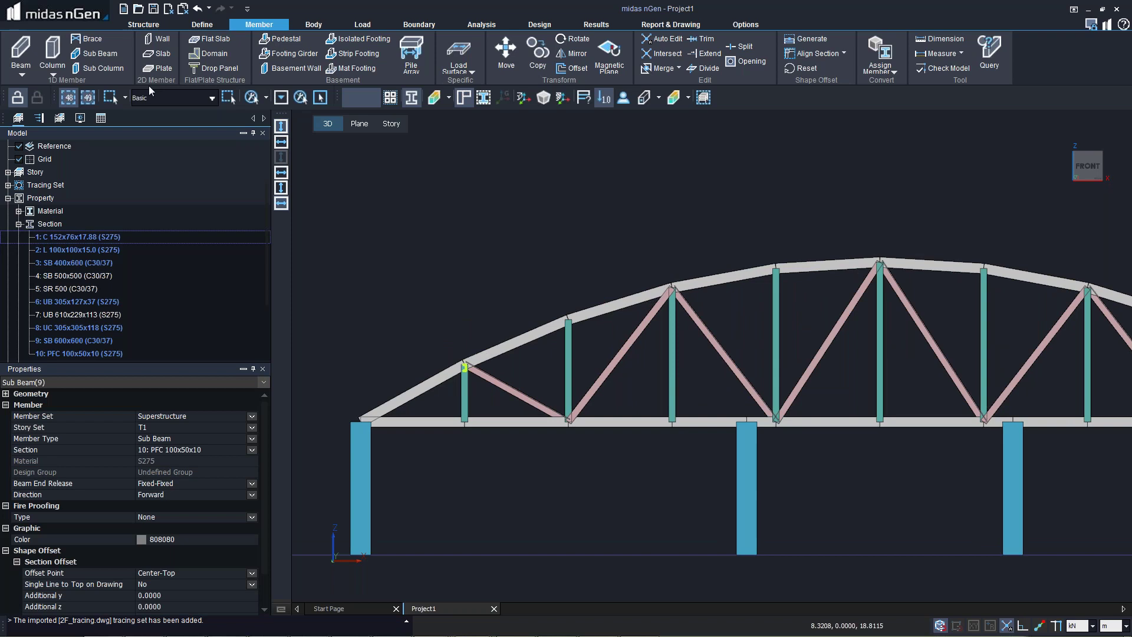
pyautogui.click(154, 576)
pyautogui.click(153, 577)
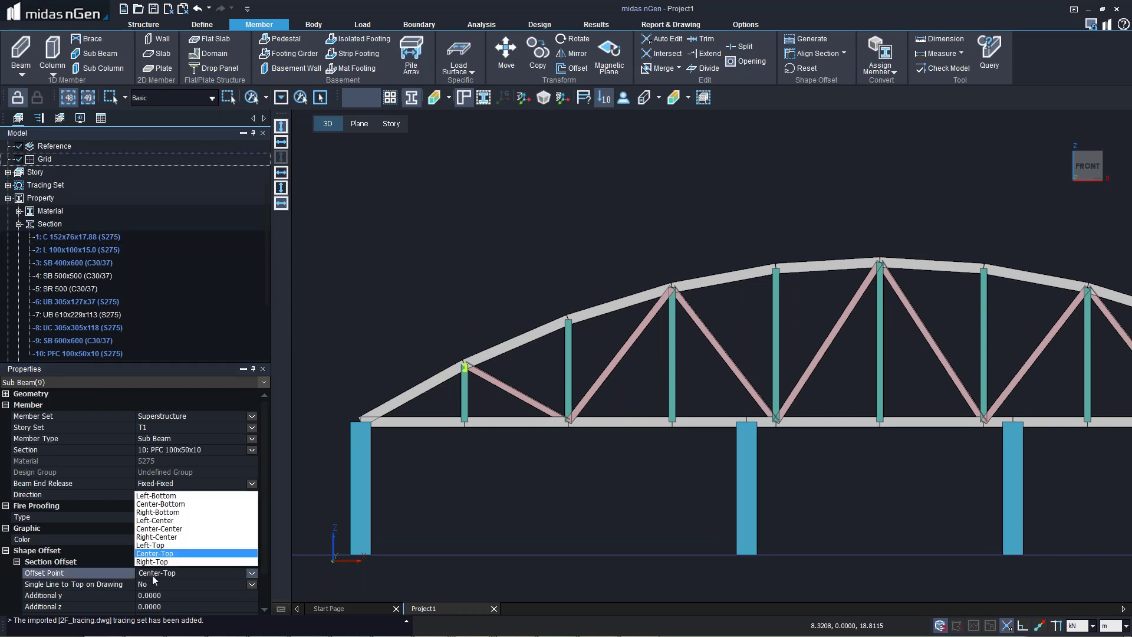
pyautogui.click(165, 504)
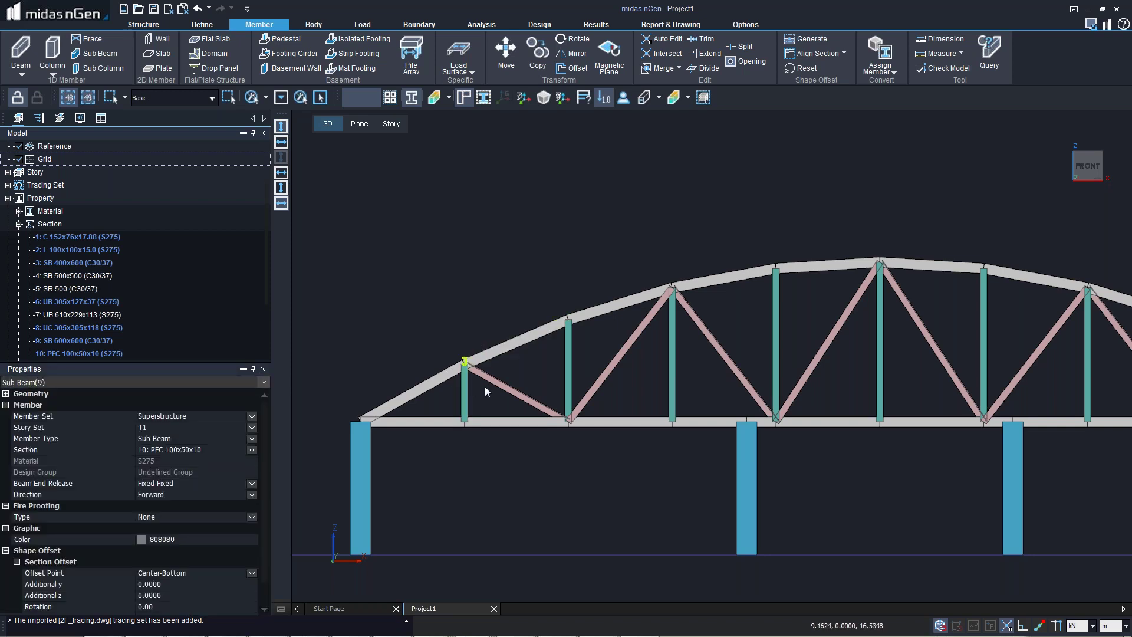
# - Copy the selected sub beams by two points, from the first top-chord joint to each remaining upper joint of the first truss
pyautogui.hotkey('ctrl', 'i')
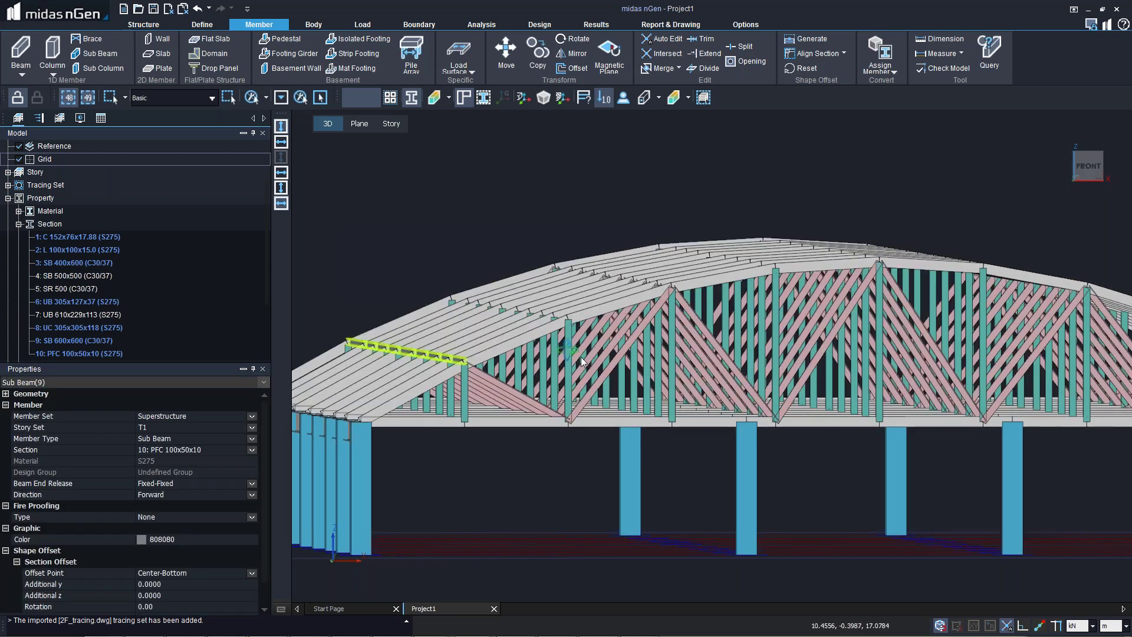
pyautogui.scroll(3, 582, 356)
pyautogui.scroll(4, 609, 447)
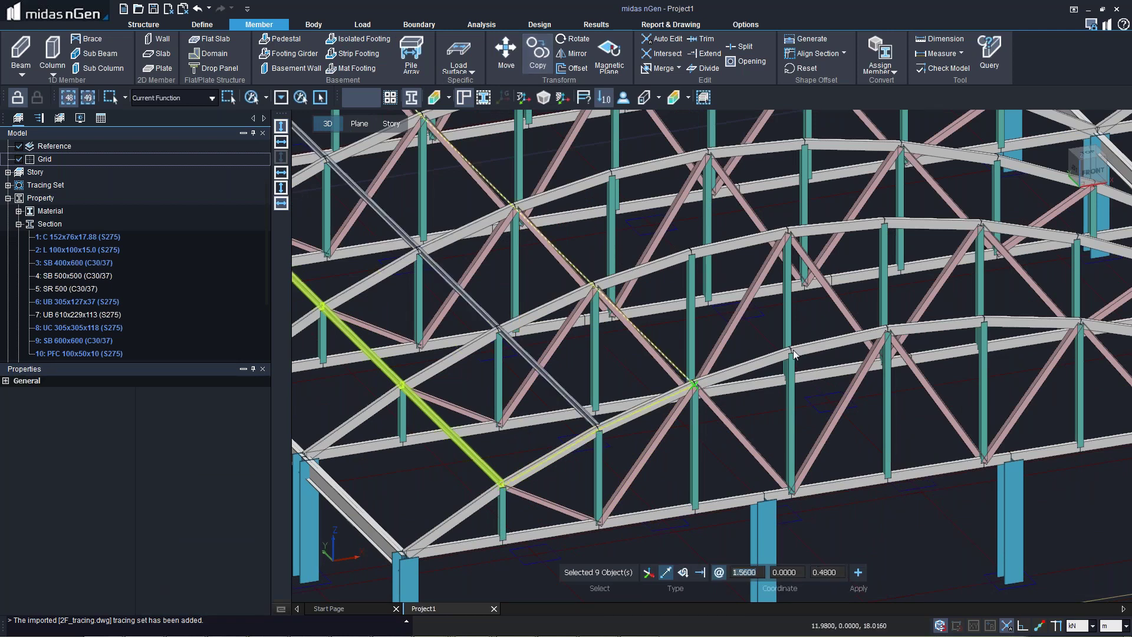
pyautogui.click(888, 333)
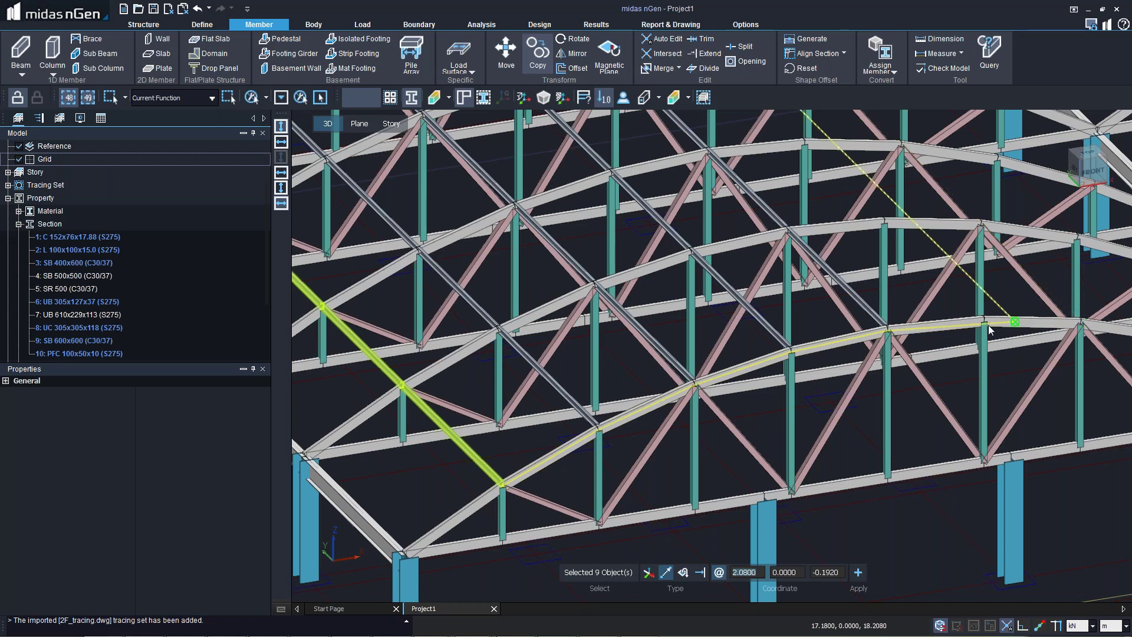
pyautogui.click(1082, 325)
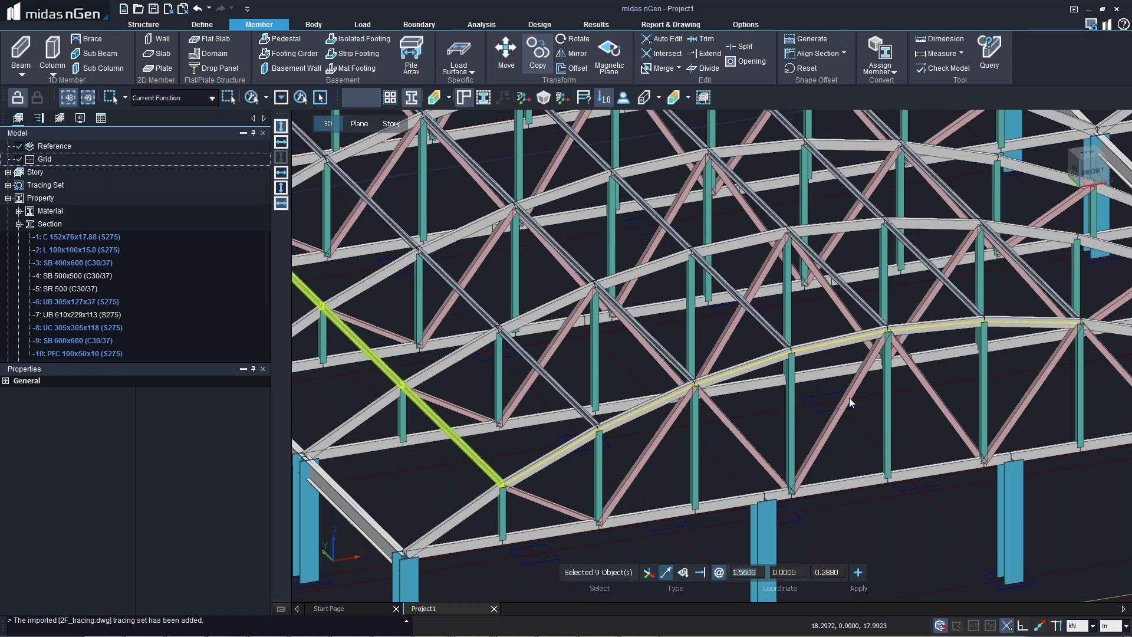
pyautogui.scroll(3, 639, 429)
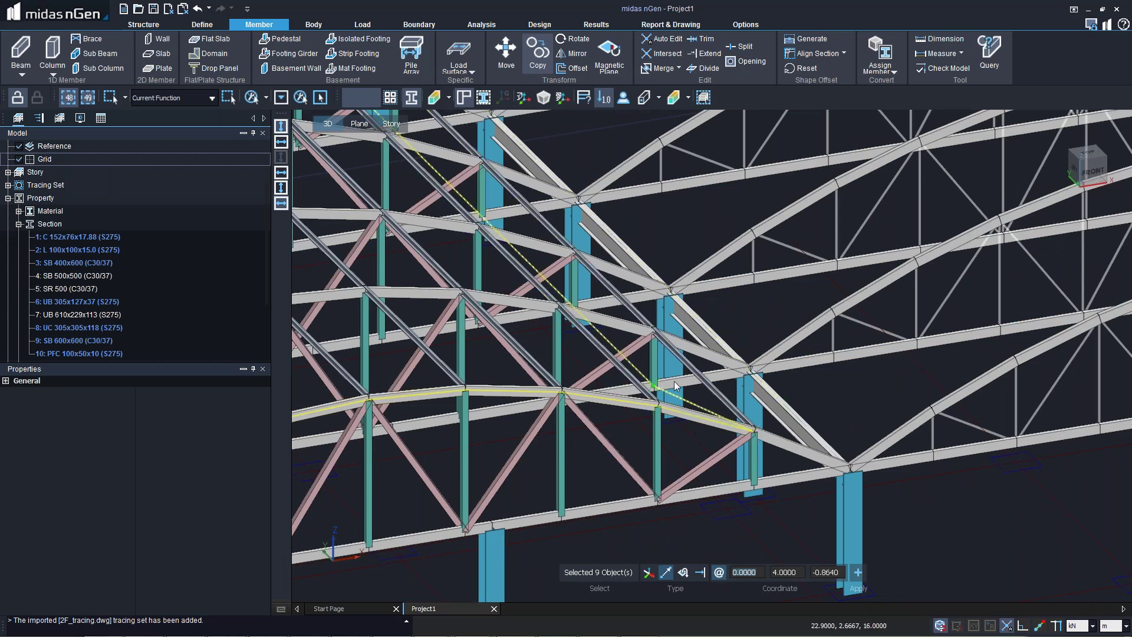
pyautogui.press('Escape')
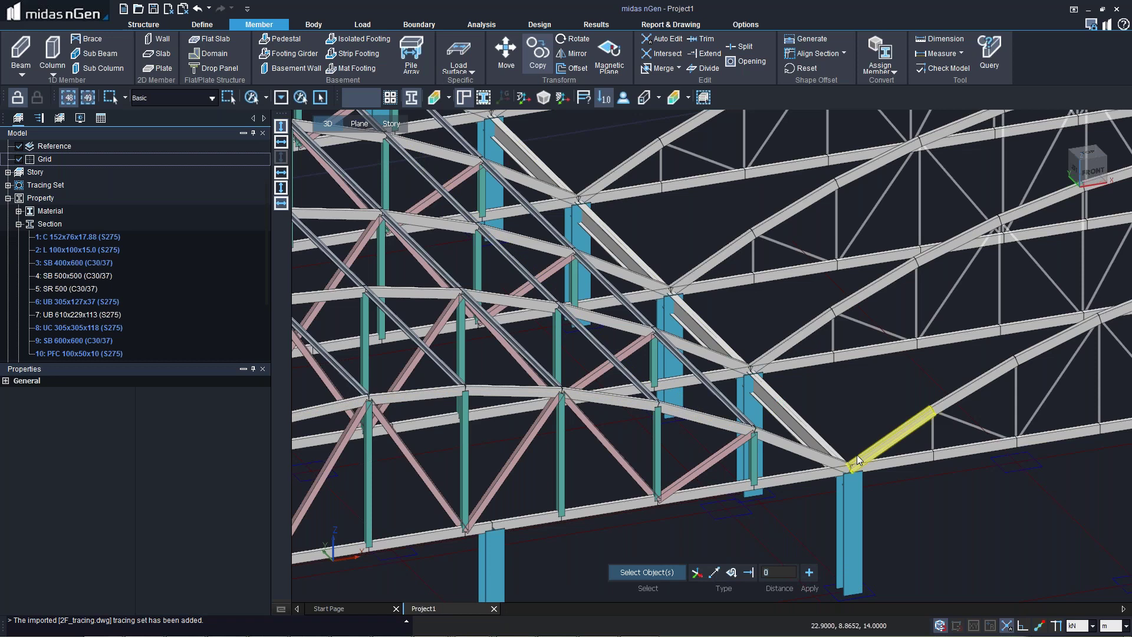
pyautogui.scroll(-2, 849, 469)
pyautogui.scroll(-5, 835, 477)
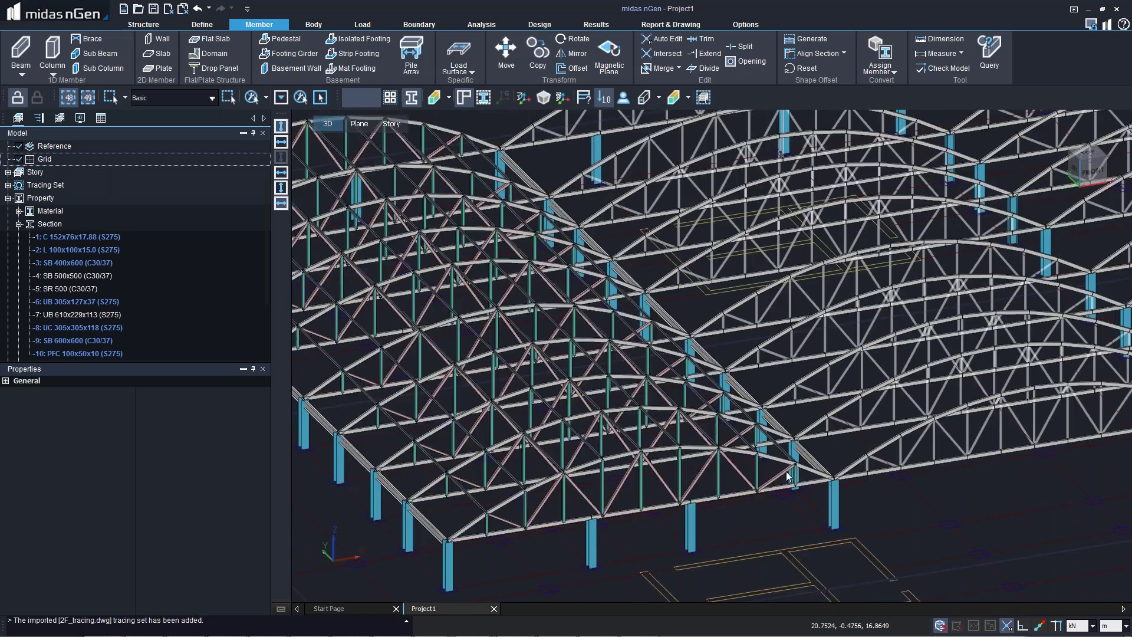
pyautogui.middleClick(536, 390)
pyautogui.click(537, 400)
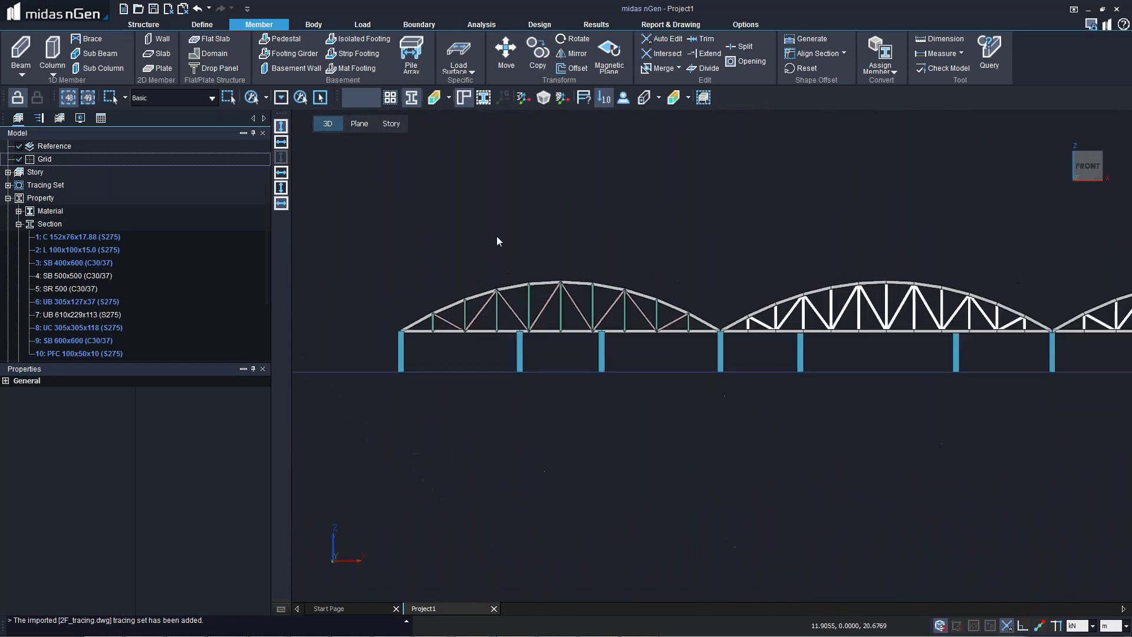
pyautogui.moveTo(571, 280); pyautogui.dragTo(675, 298, button='middle')
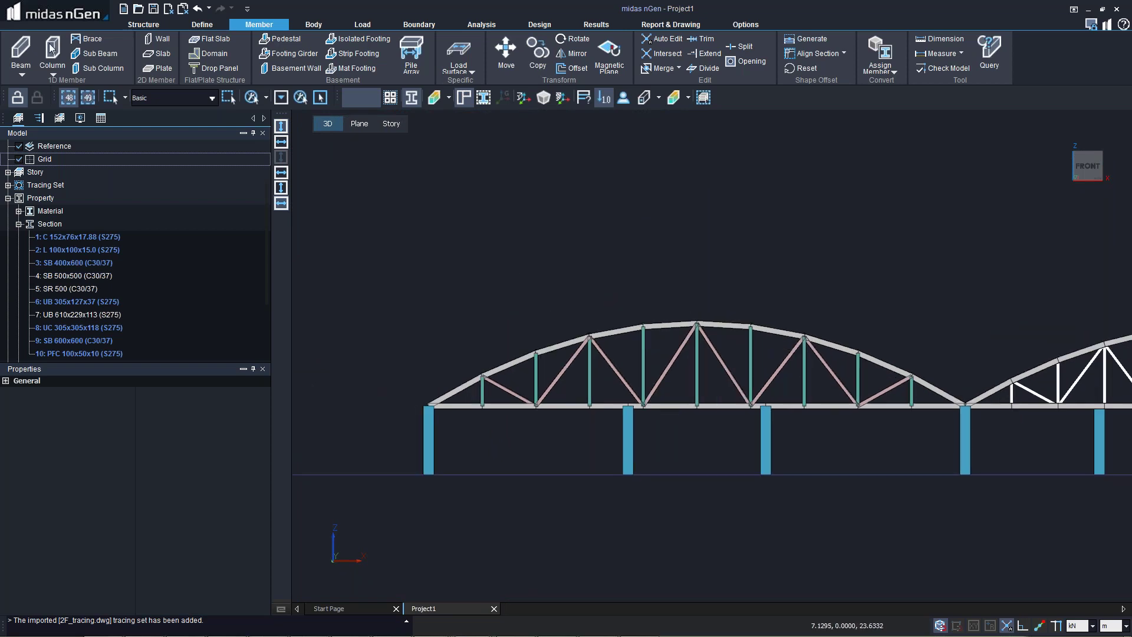
pyautogui.click(161, 57)
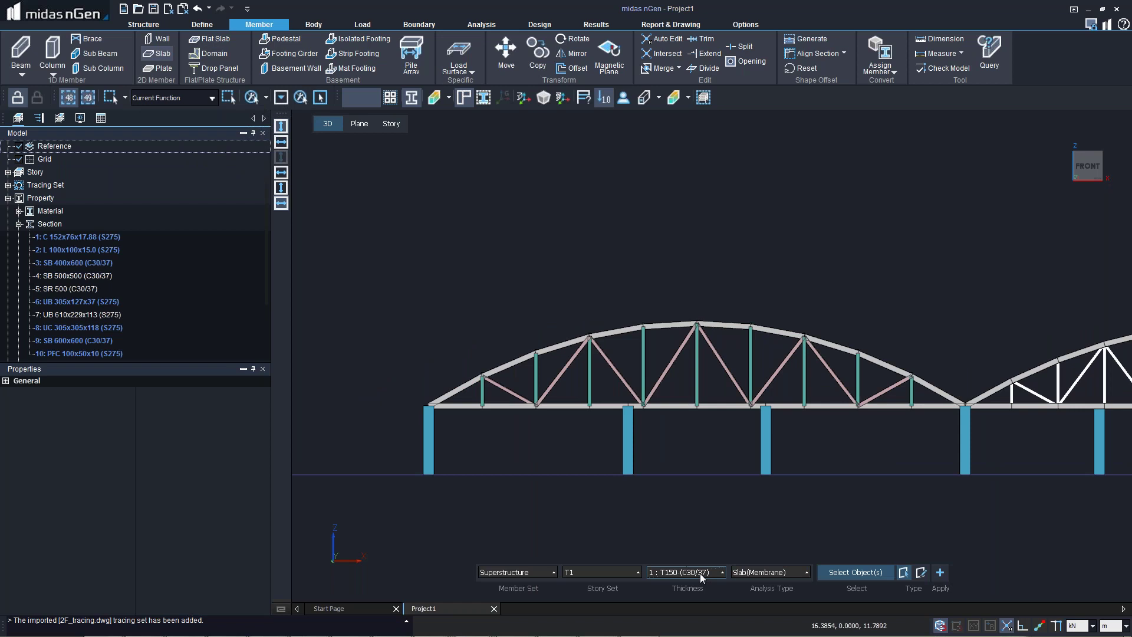
# - Define a non-code steel material named roof with modulus of elasticity 2.0594e+003 kN/m² and weight density 15 kN/m³
pyautogui.click(18, 212)
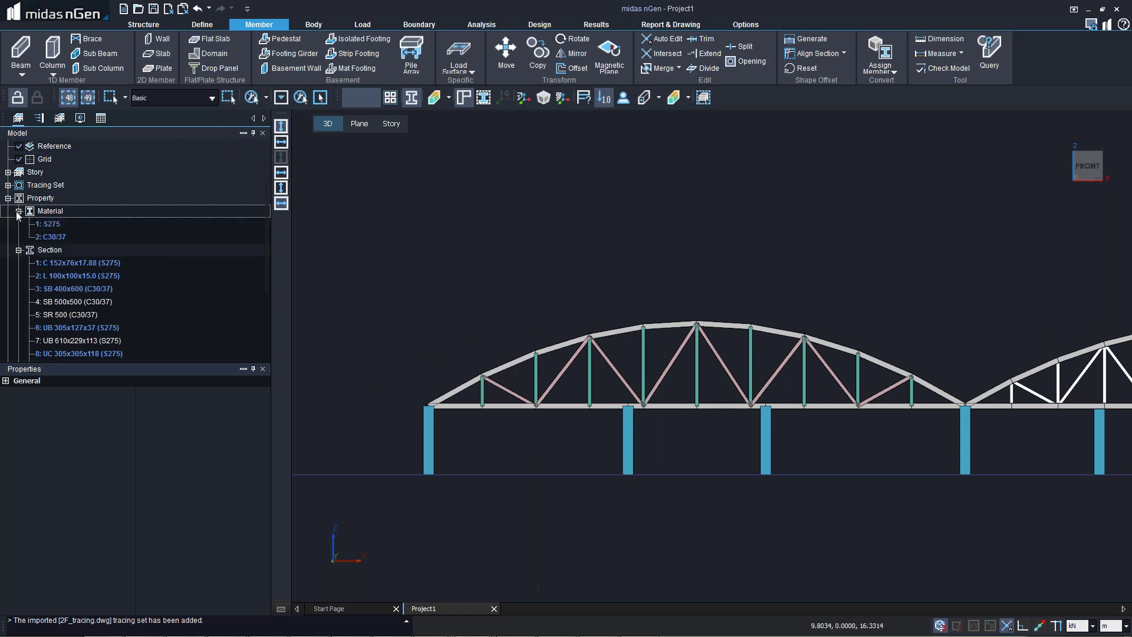
pyautogui.rightClick(44, 214)
pyautogui.click(151, 258)
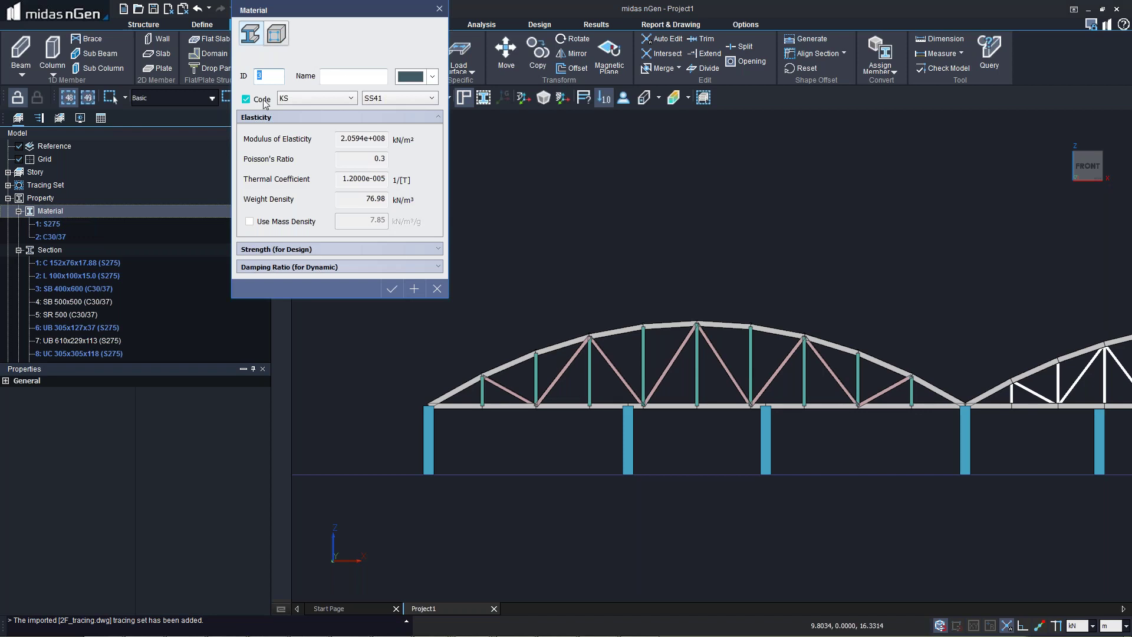
pyautogui.click(263, 101)
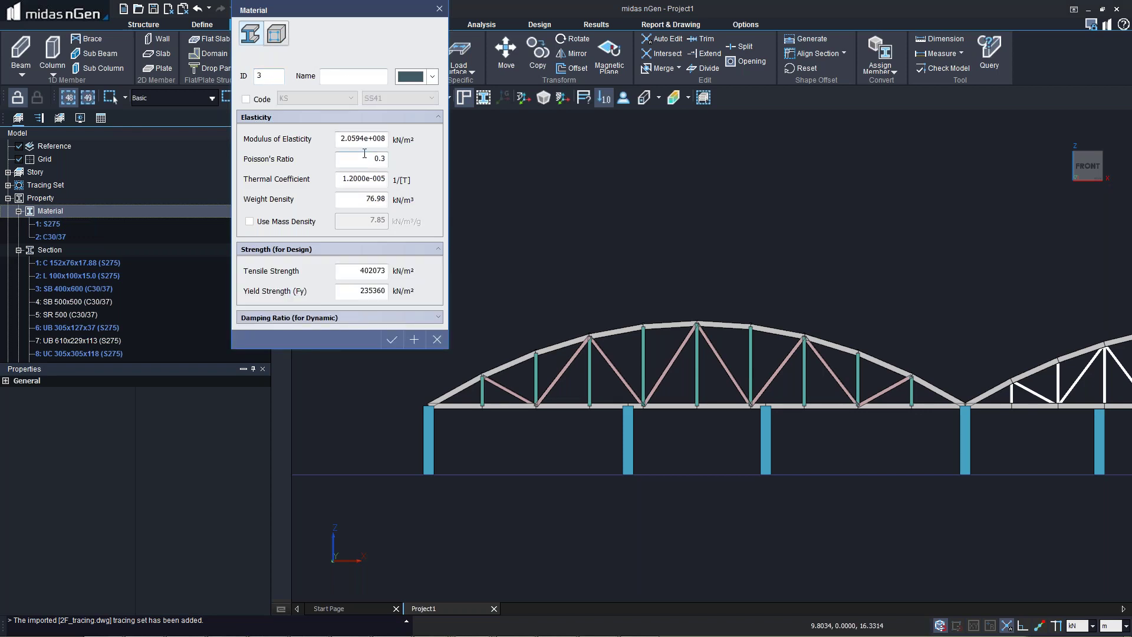
pyautogui.click(382, 139)
pyautogui.click(386, 201)
pyautogui.write('15')
pyautogui.click(395, 341)
pyautogui.click(362, 77)
pyautogui.write('roof')
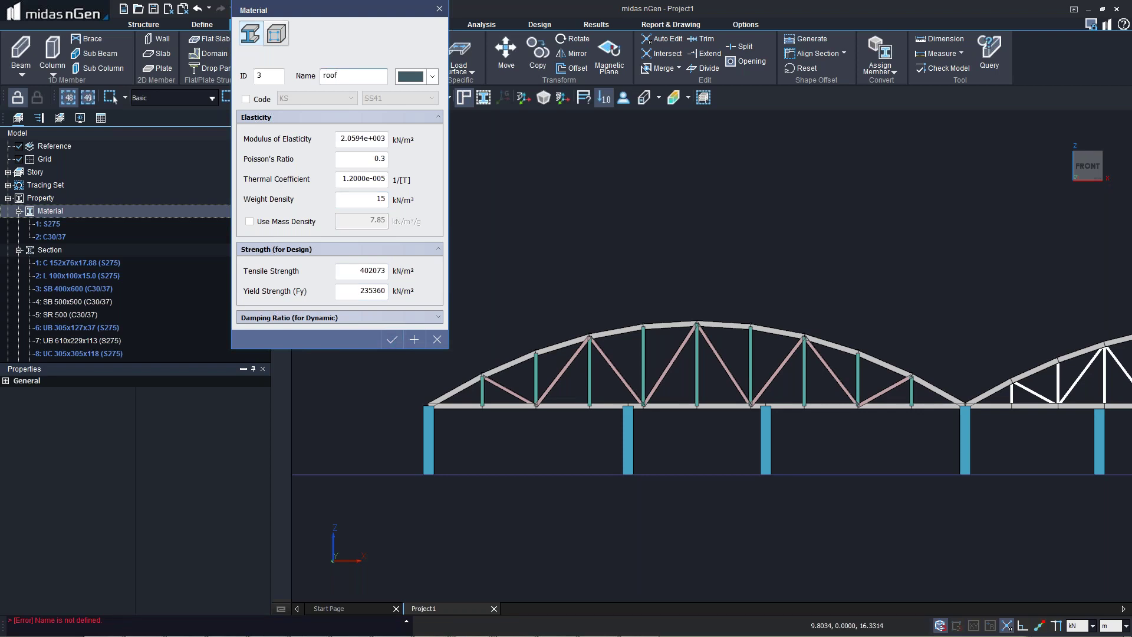
pyautogui.click(393, 340)
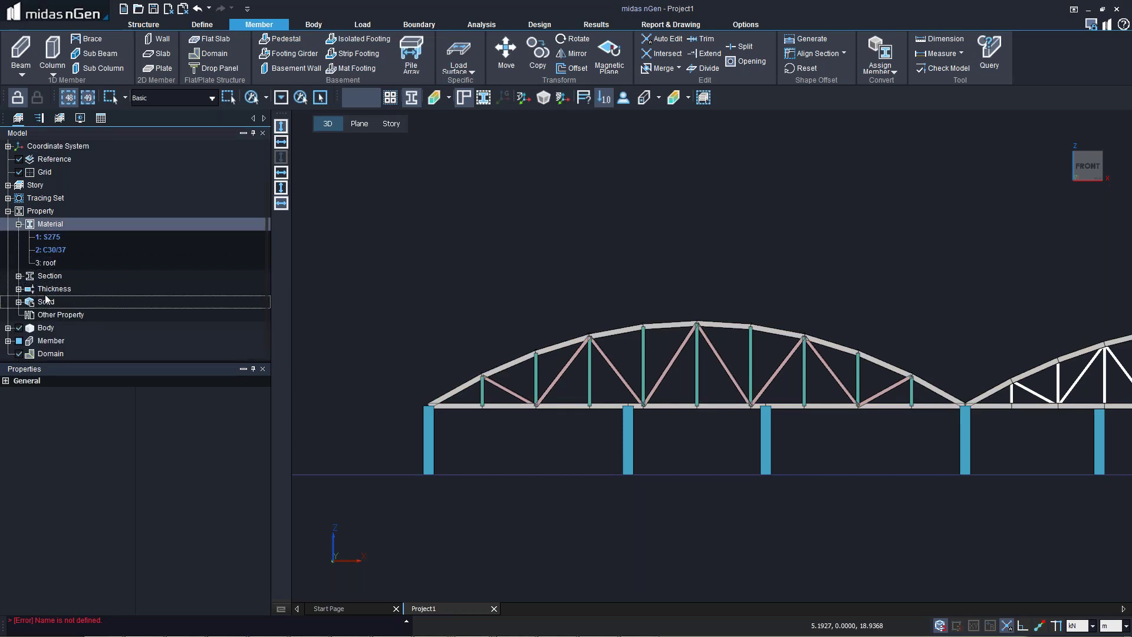
# - Add a 0.003 m thickness property named T3 using the roof material
pyautogui.doubleClick(53, 289)
pyautogui.click(120, 223)
pyautogui.write('0.003')
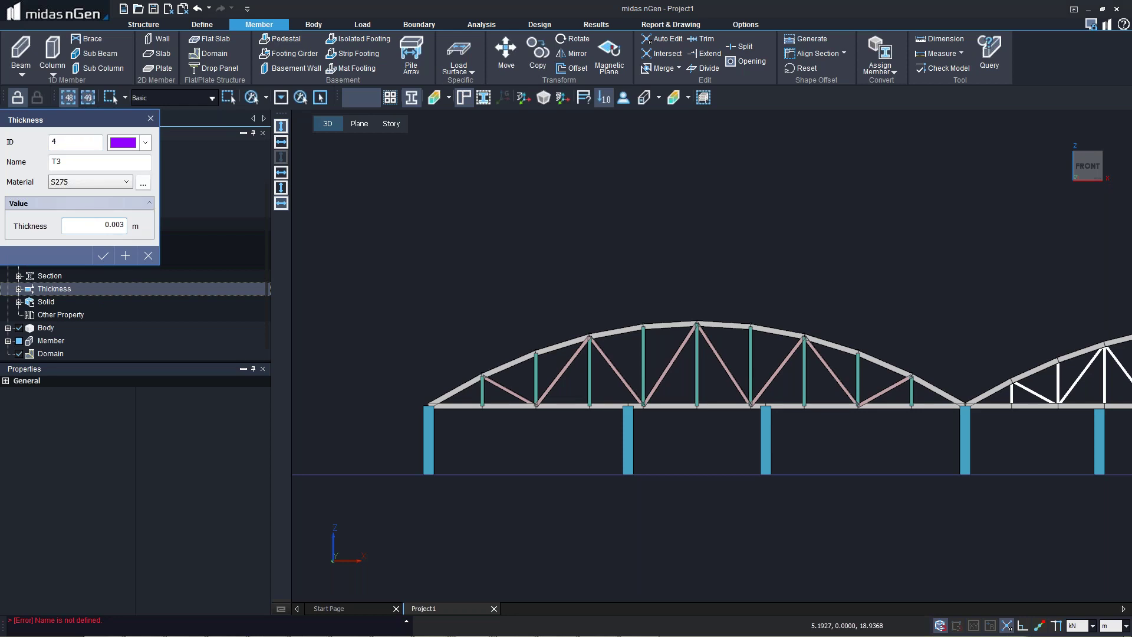
pyautogui.click(89, 181)
pyautogui.click(88, 195)
pyautogui.click(104, 256)
pyautogui.click(104, 256)
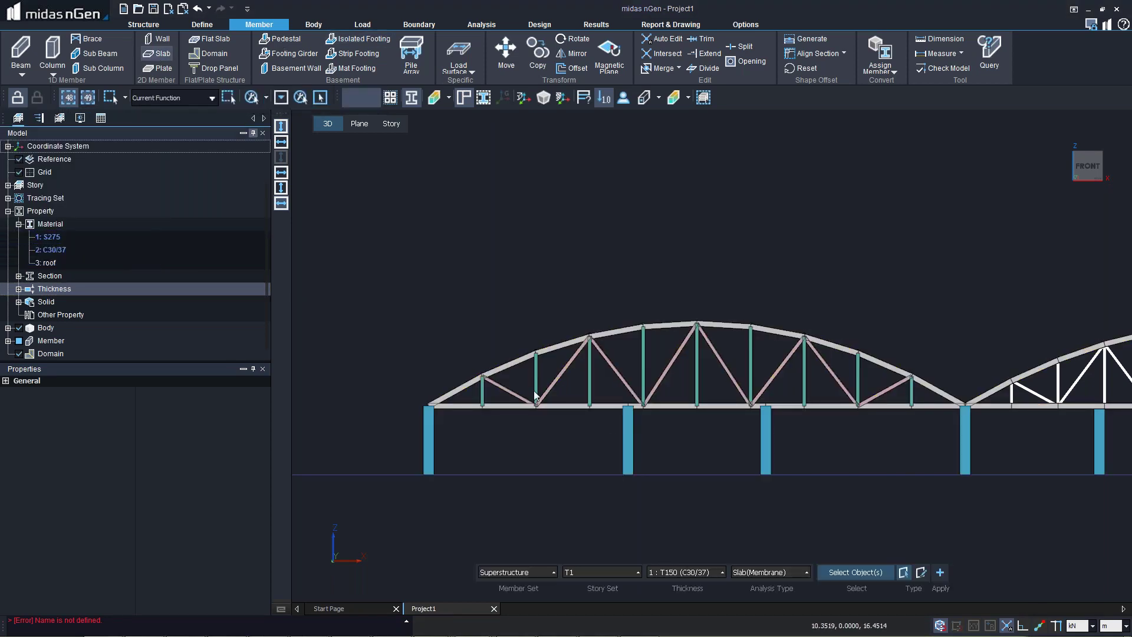
# - Set the slab thickness to T3 (roof) and select the first truss span's top-chord members, sub beams and beams at both end columns
pyautogui.click(688, 575)
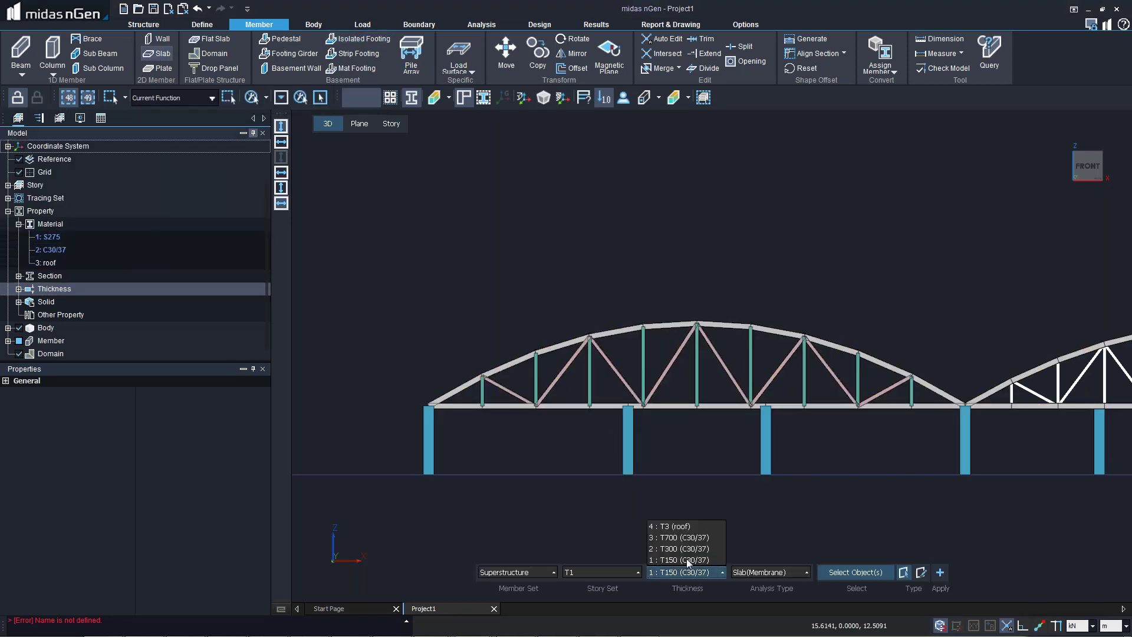
pyautogui.click(678, 525)
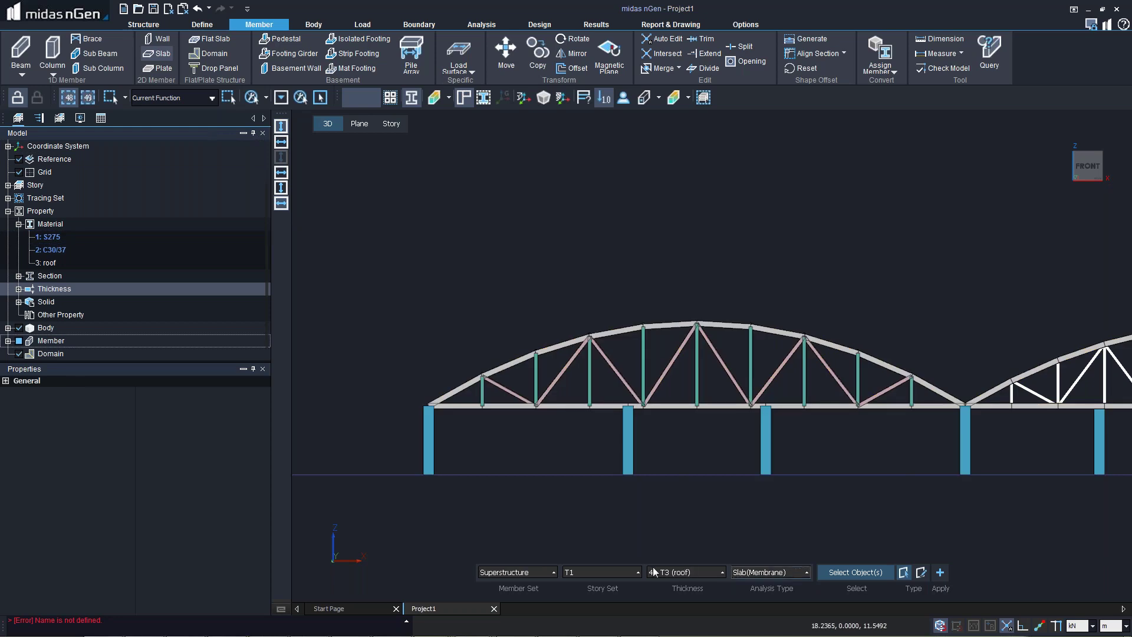
pyautogui.moveTo(429, 292); pyautogui.dragTo(893, 358)
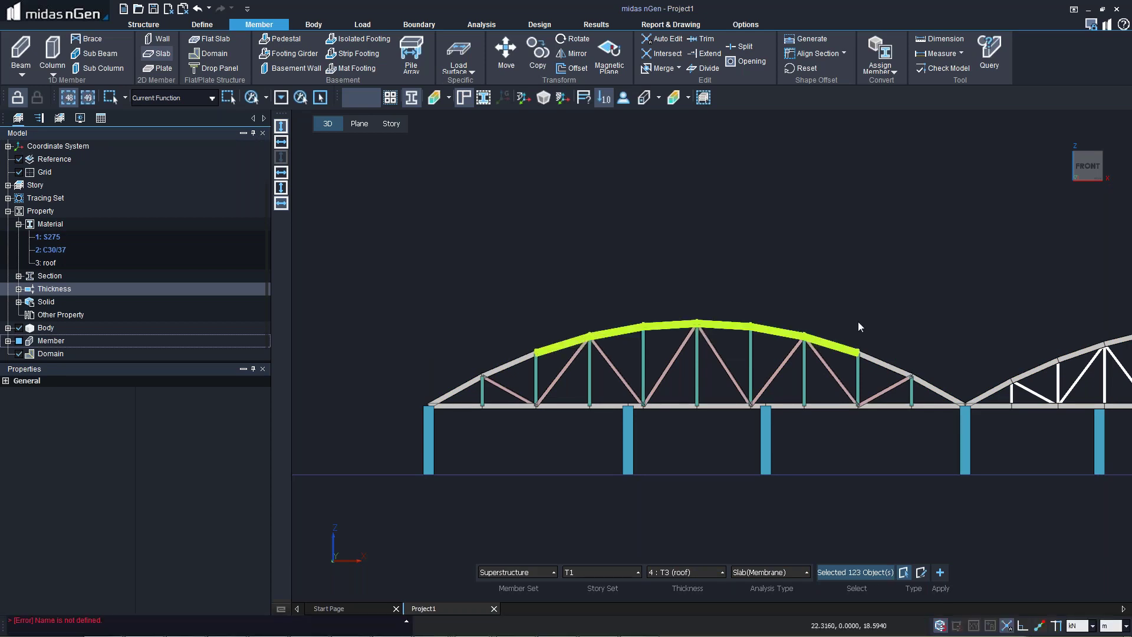
pyautogui.moveTo(949, 398); pyautogui.dragTo(970, 393)
pyautogui.moveTo(454, 320); pyautogui.dragTo(576, 392)
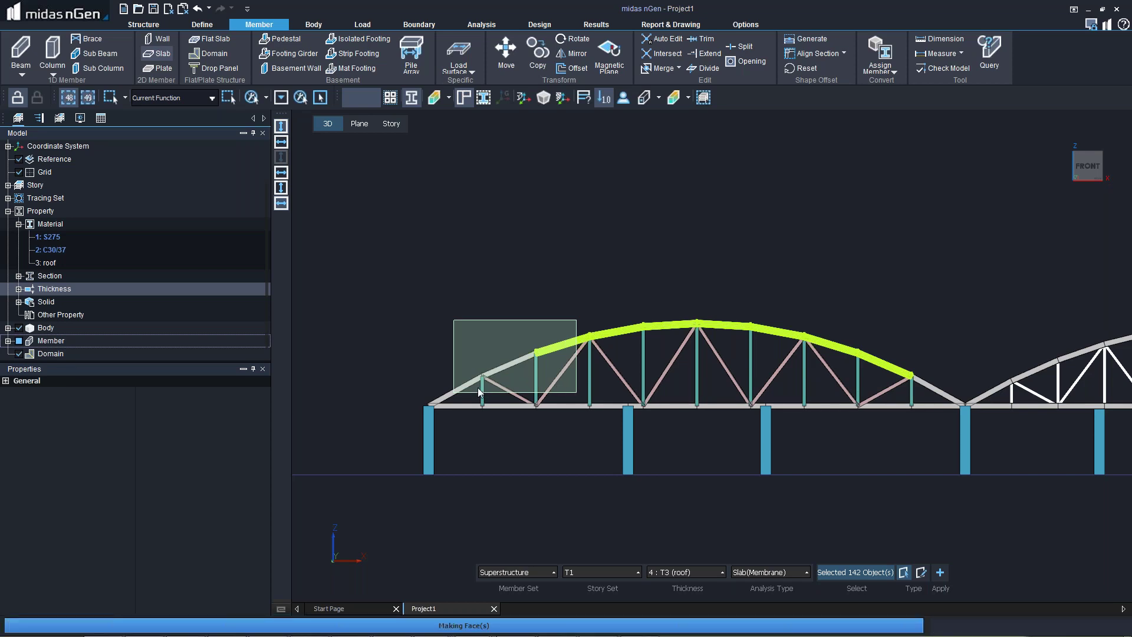
pyautogui.moveTo(473, 391); pyautogui.dragTo(438, 359)
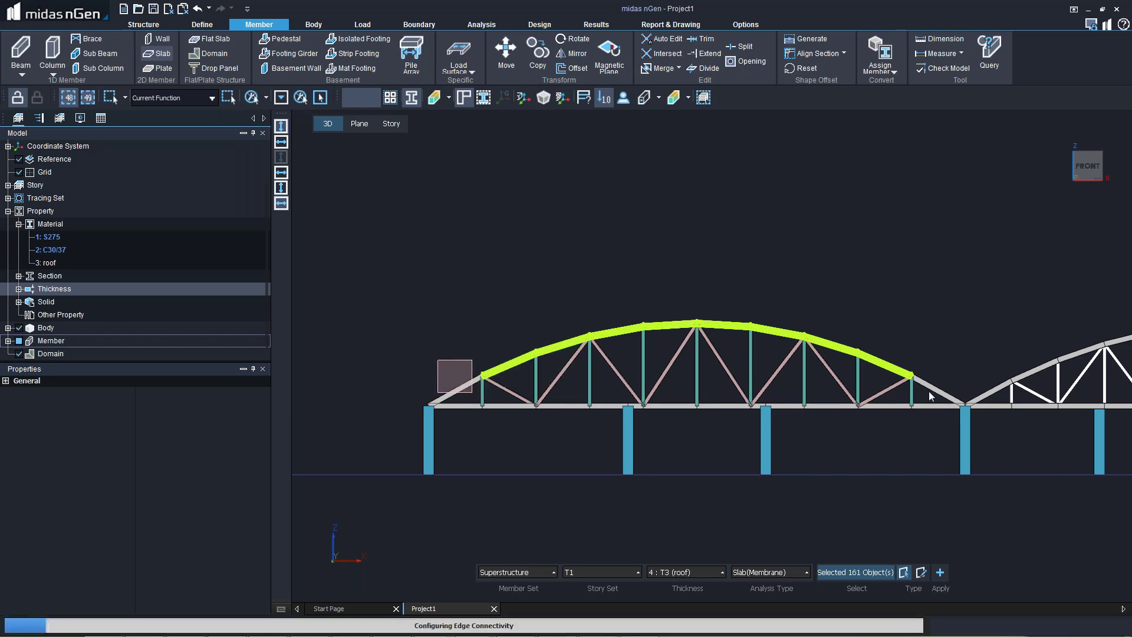
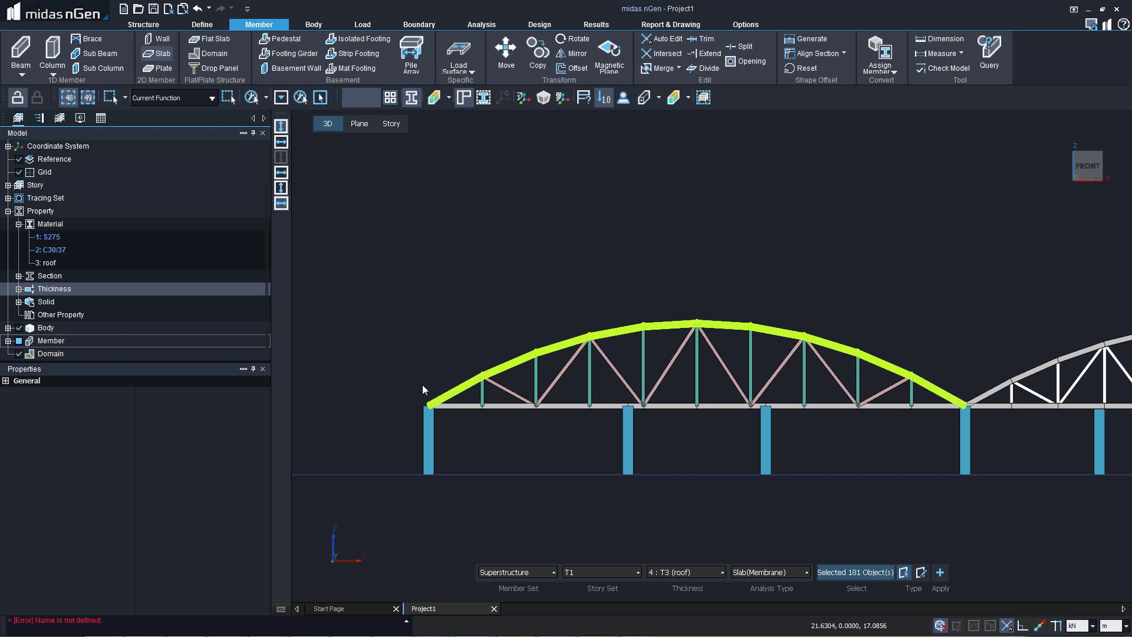
pyautogui.moveTo(422, 385); pyautogui.dragTo(457, 434)
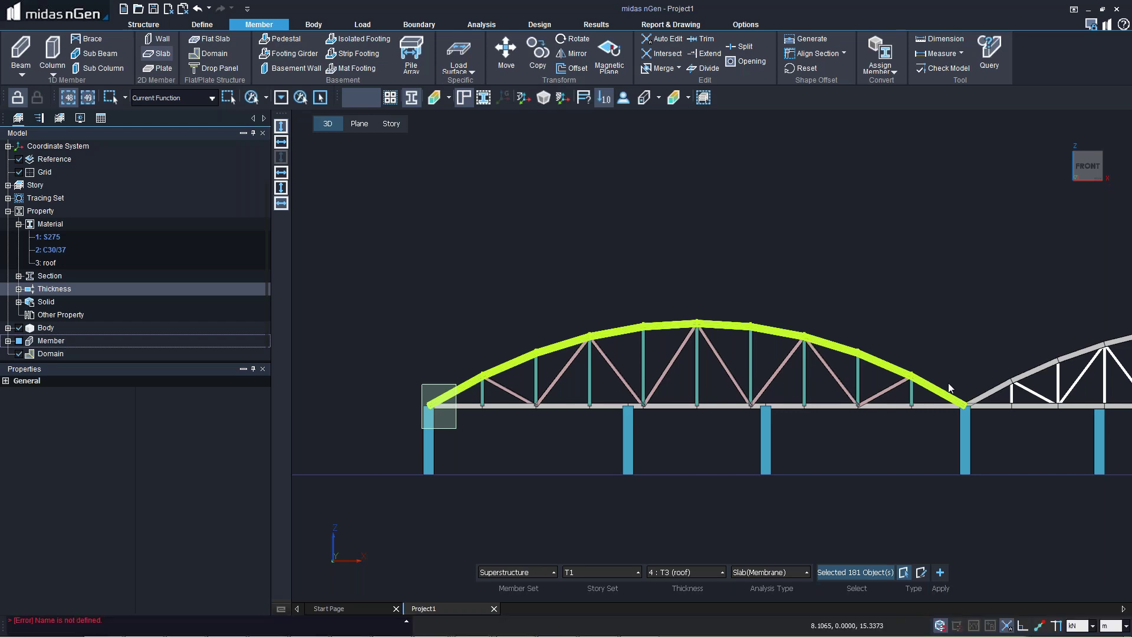
pyautogui.moveTo(948, 384); pyautogui.dragTo(976, 432)
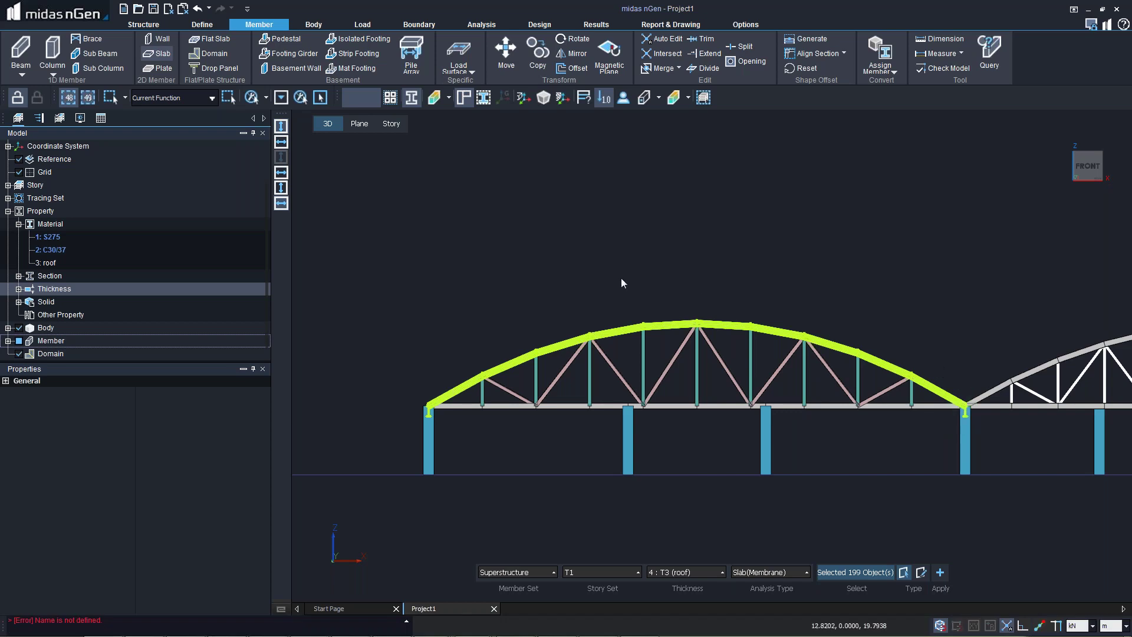
# - Try to create T3 (roof) slabs over the selected curved roof members using the Slab(Membrane) analysis type
pyautogui.moveTo(657, 309); pyautogui.dragTo(849, 441, button='middle')
pyautogui.scroll(-2, 849, 441)
pyautogui.scroll(-2, 862, 441)
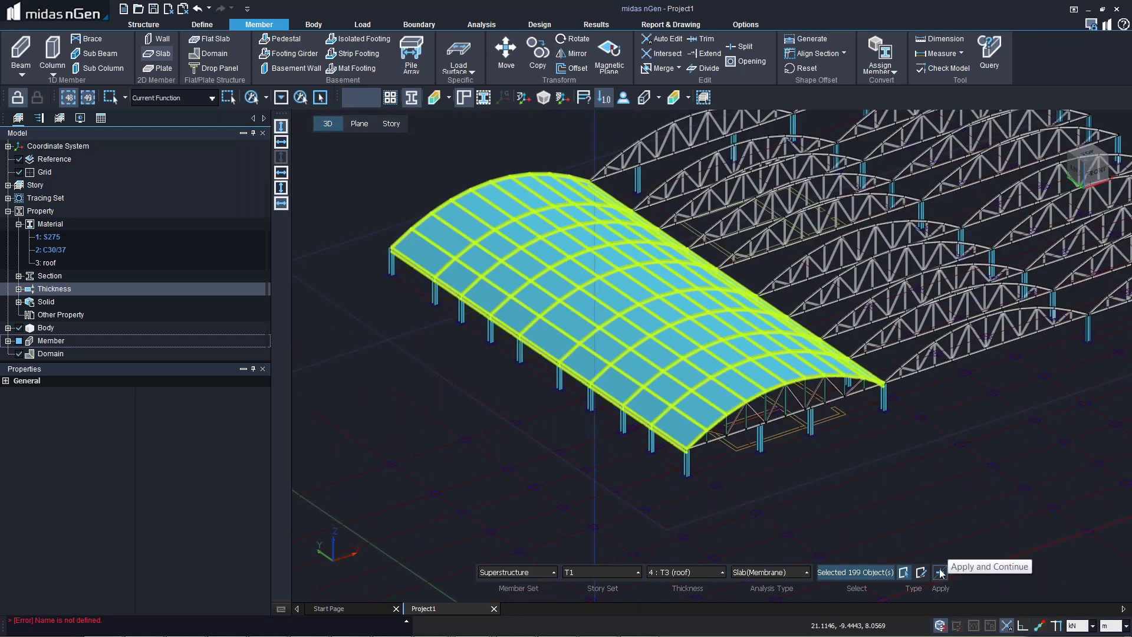
pyautogui.click(940, 572)
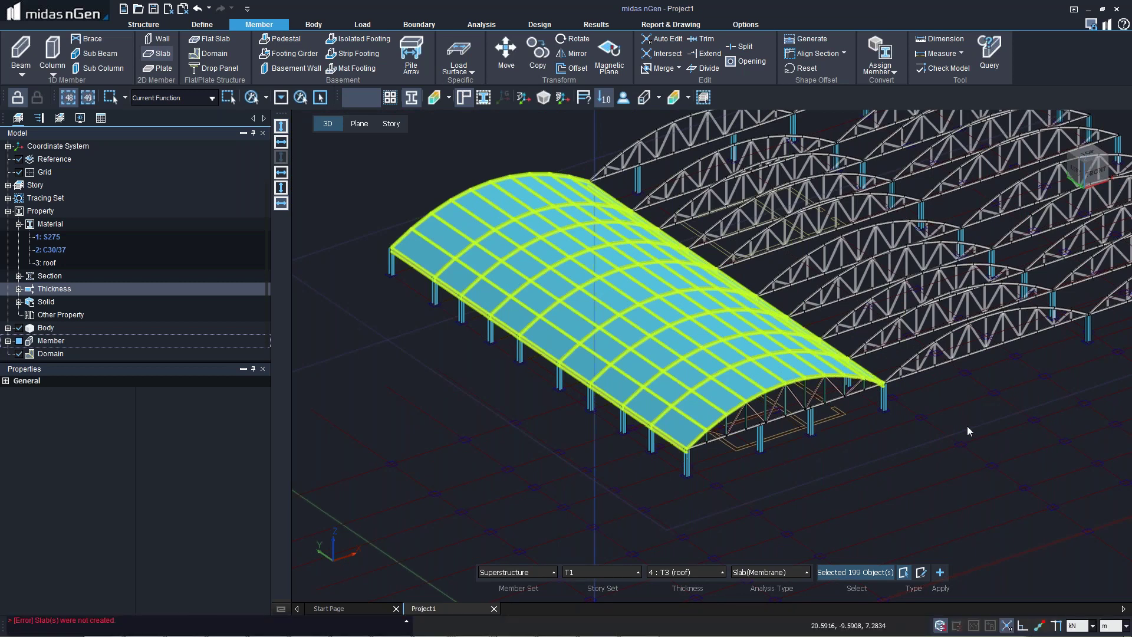
pyautogui.press('Escape')
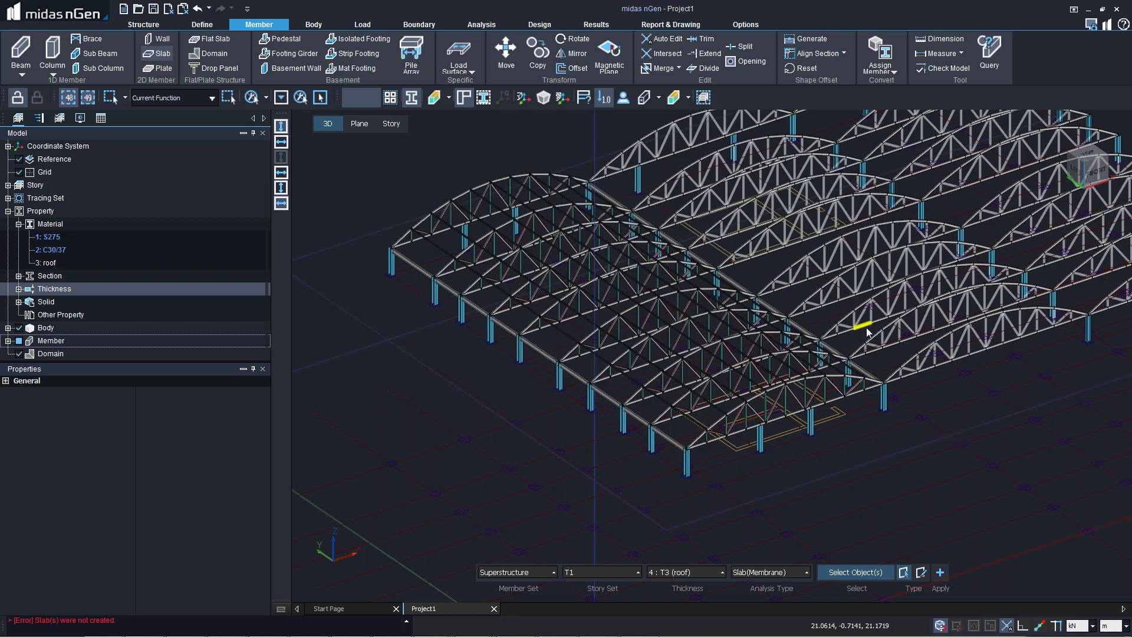
# - Create T3 (roof) slabs with the Slab(Plate - Out In) analysis type over the upper chord members of the first arched truss bay
pyautogui.moveTo(867, 333); pyautogui.dragTo(877, 413, button='middle')
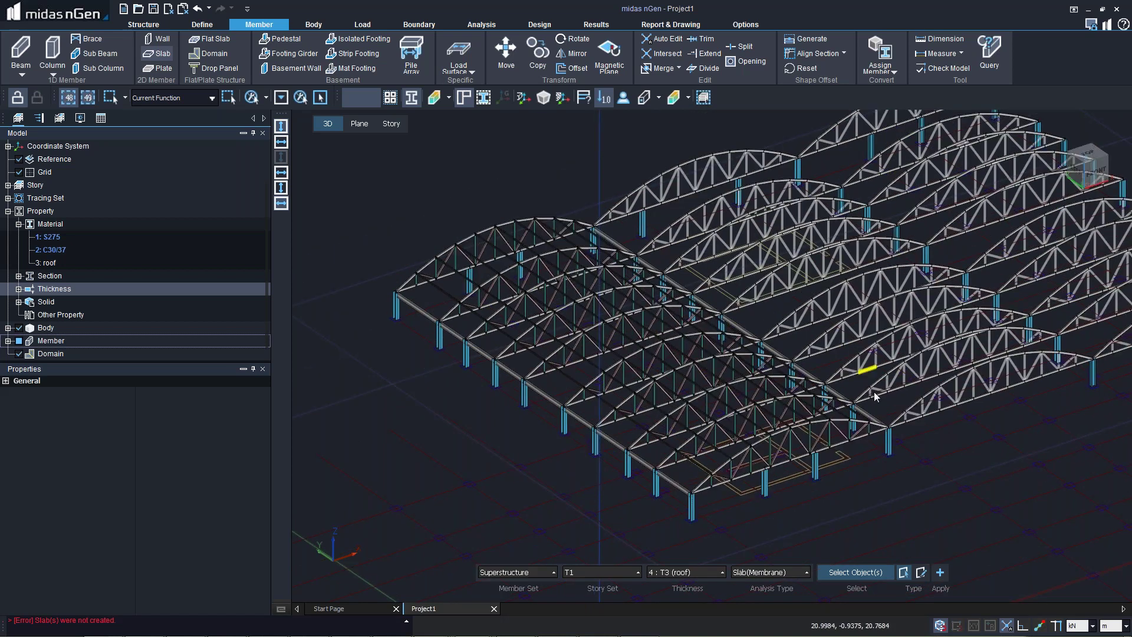
pyautogui.click(805, 572)
pyautogui.click(764, 553)
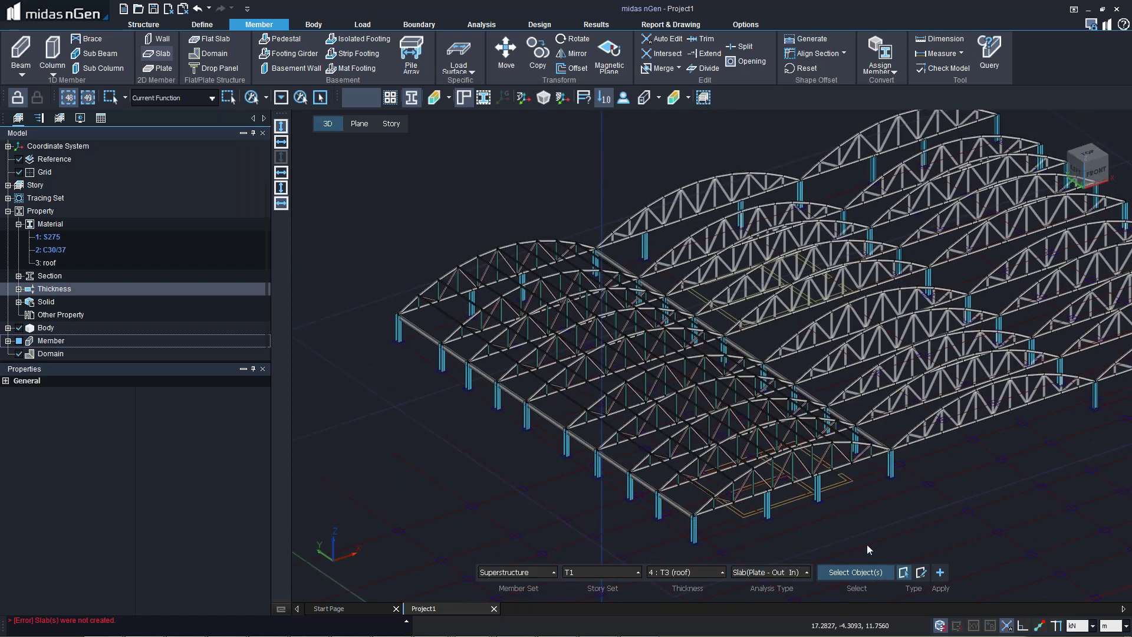
pyautogui.rightClick(703, 374)
pyautogui.moveTo(703, 378); pyautogui.dragTo(707, 383, button='middle')
pyautogui.hotkey('ctrl', 'f')
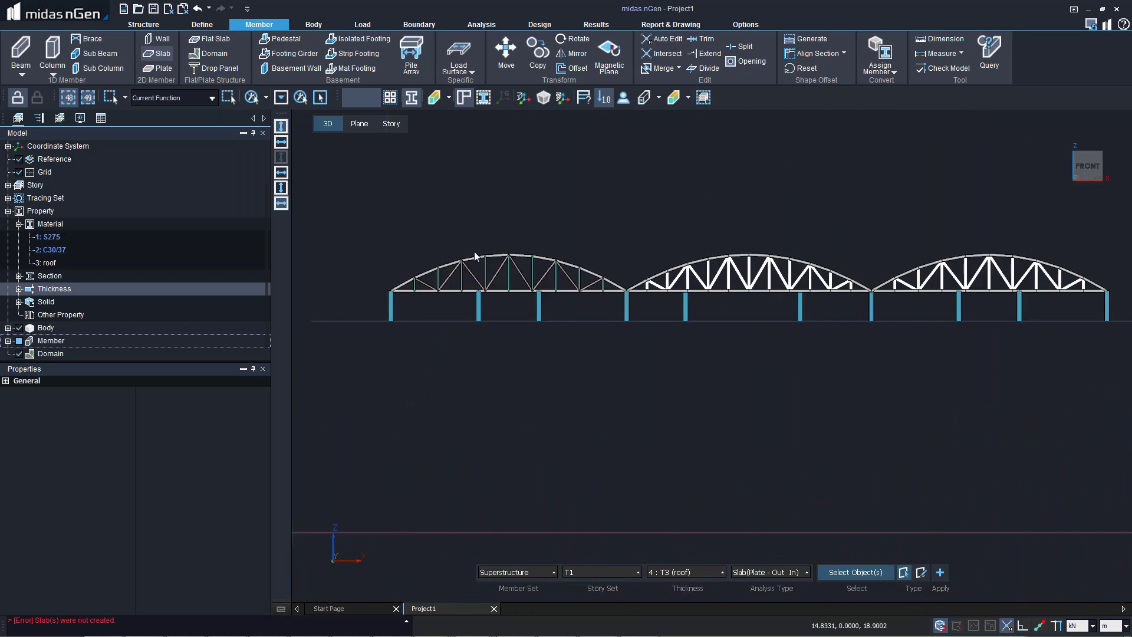
pyautogui.scroll(1, 466, 254)
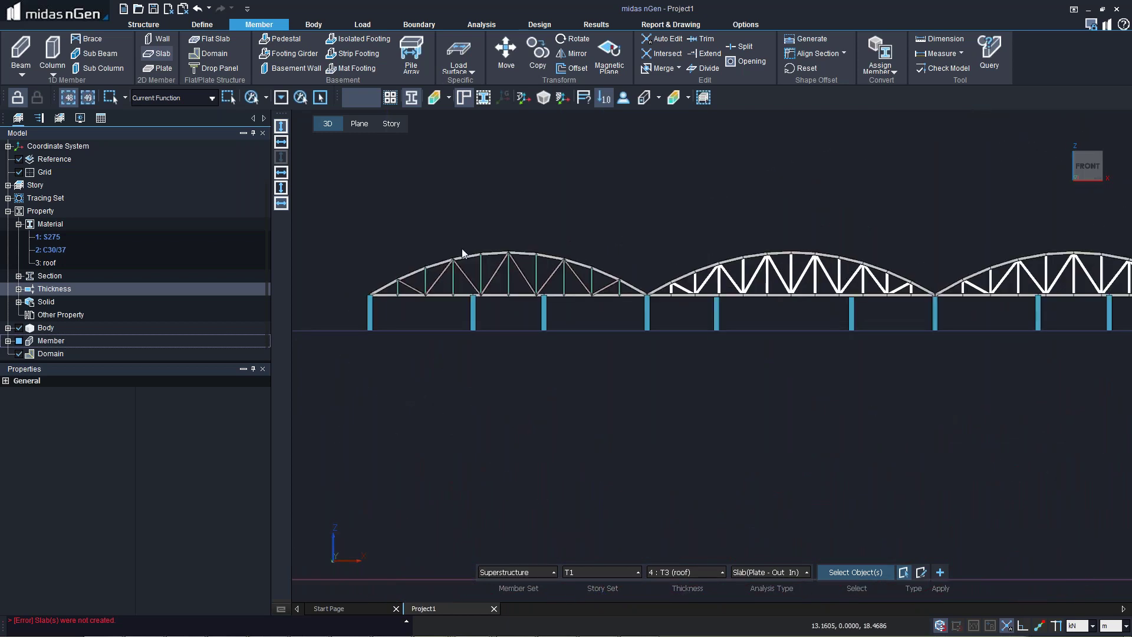
pyautogui.click(463, 254)
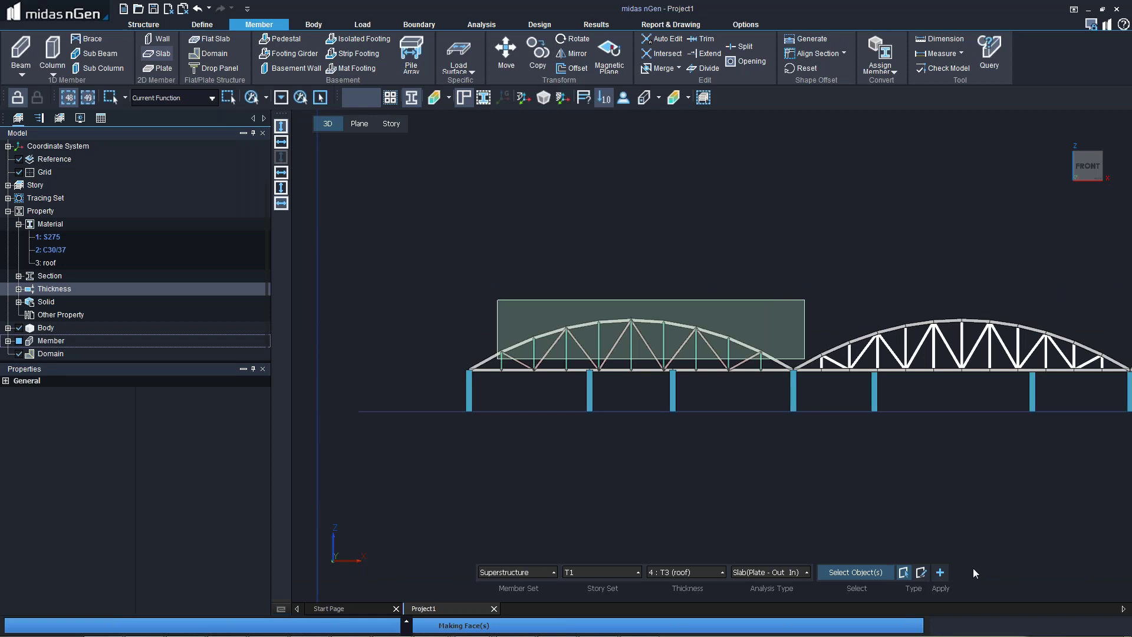
pyautogui.click(940, 572)
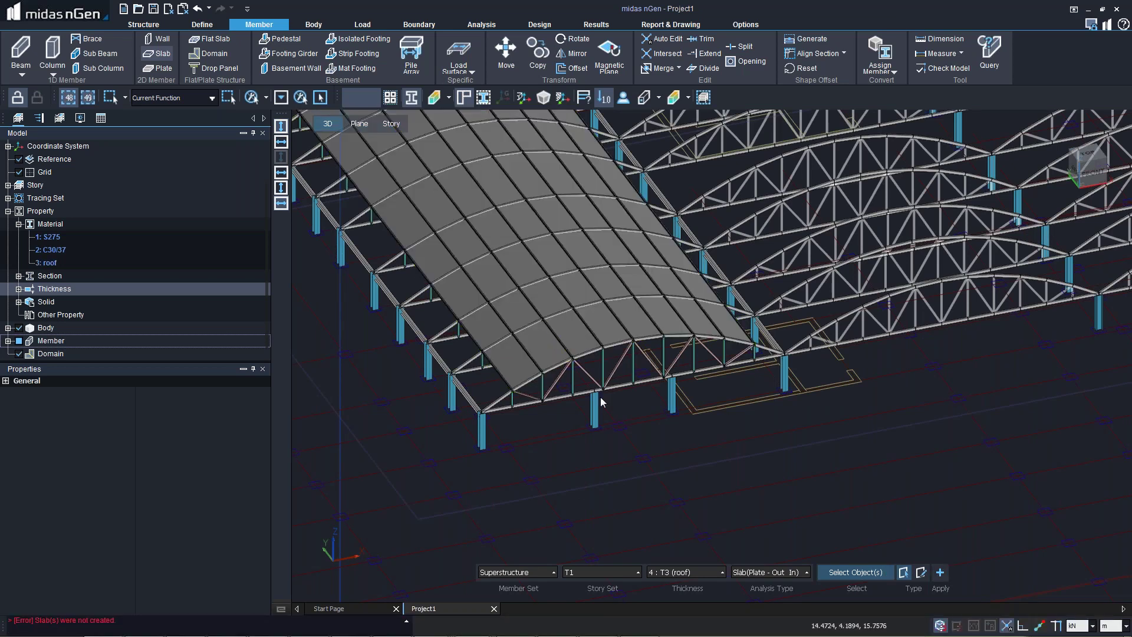
pyautogui.scroll(2, 600, 401)
pyautogui.scroll(2, 610, 396)
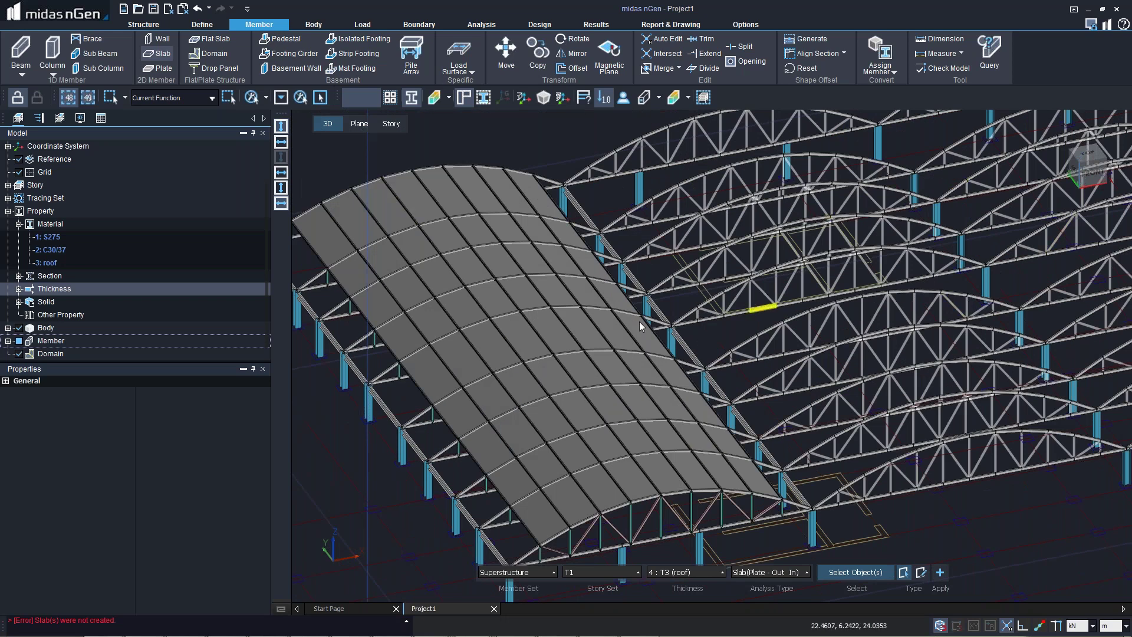
pyautogui.scroll(-3, 641, 326)
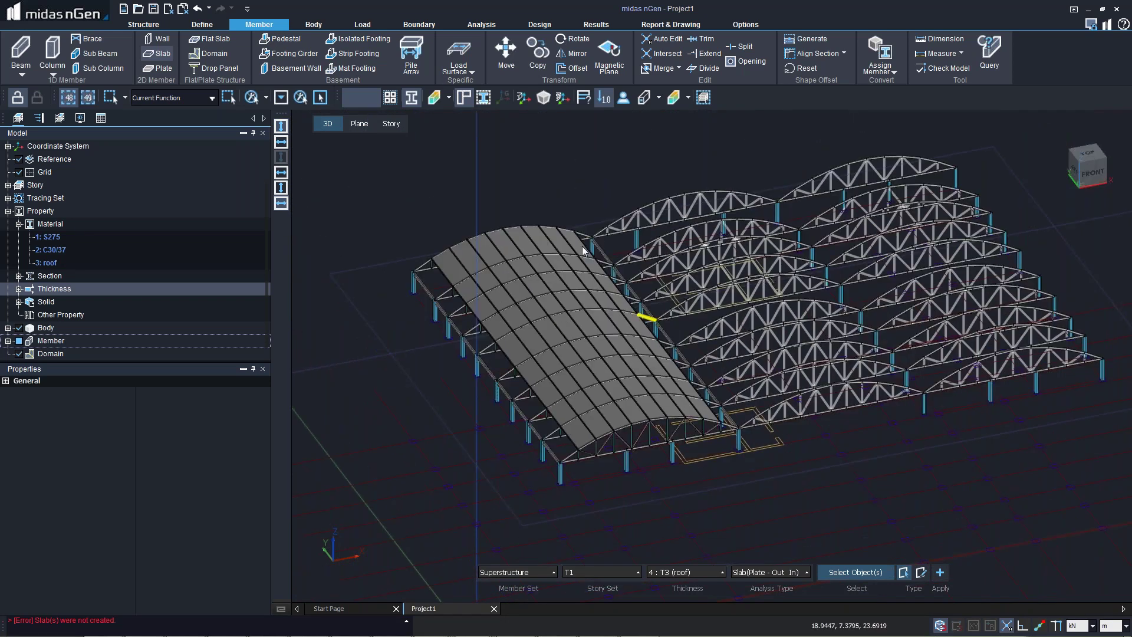
pyautogui.press('Escape')
# - Show all members so the whole building is displayed, and view it in 3D
pyautogui.rightClick(372, 193)
pyautogui.click(371, 185)
pyautogui.rightClick(382, 191)
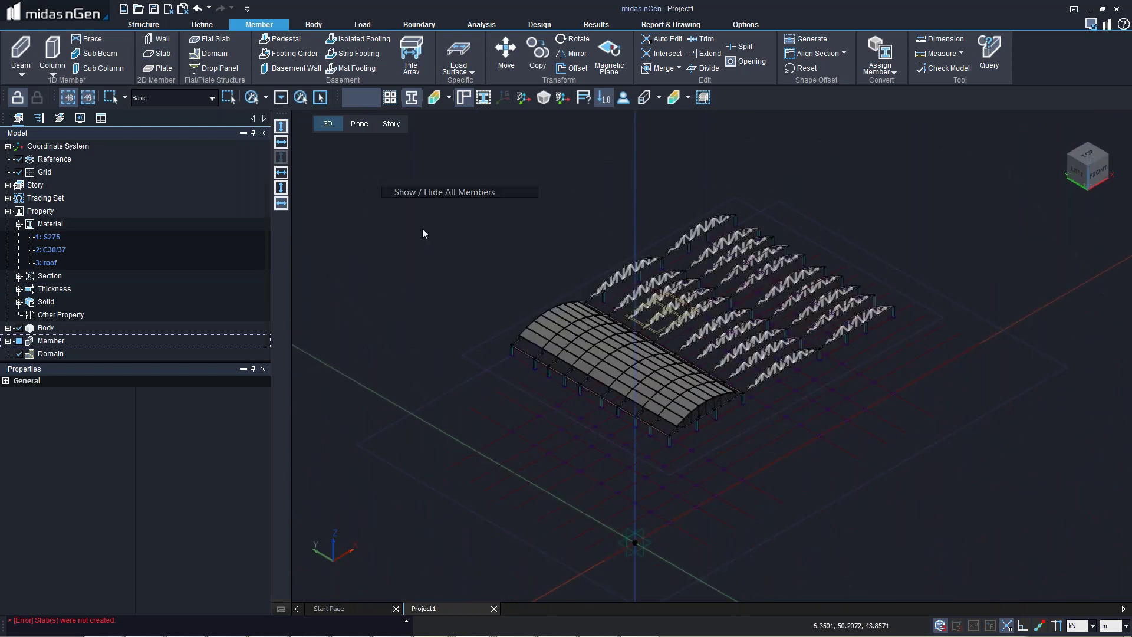
pyautogui.click(423, 191)
pyautogui.moveTo(448, 248); pyautogui.dragTo(613, 312, button='middle')
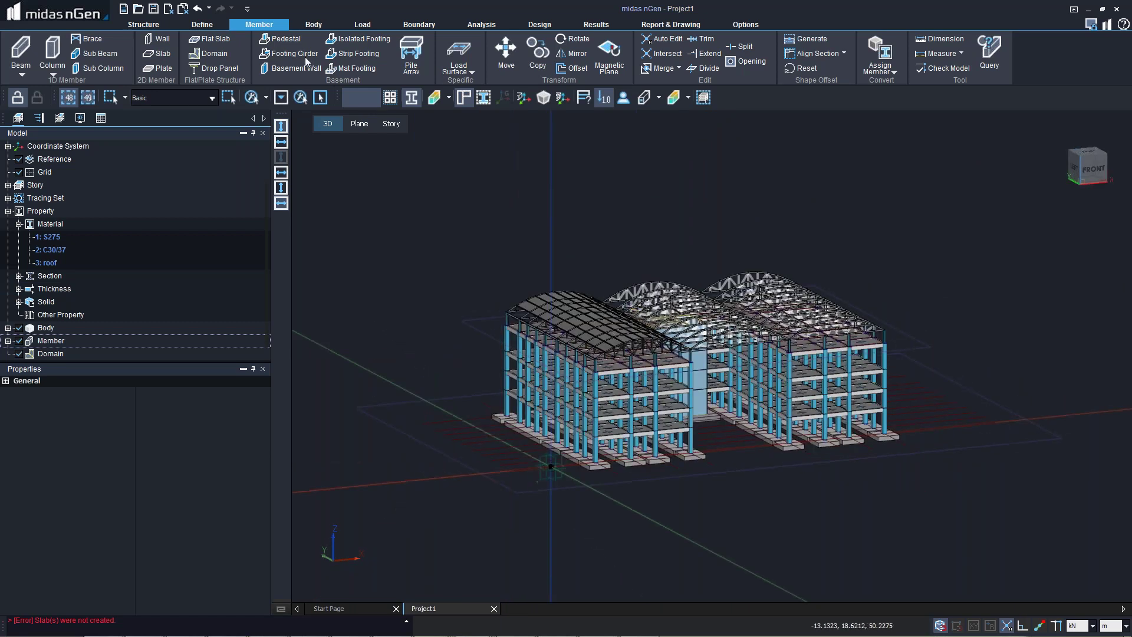
# - Add a self weight load in Static Load Set-1 with scale factors X 0, Y 0 and Z -1
pyautogui.click(357, 25)
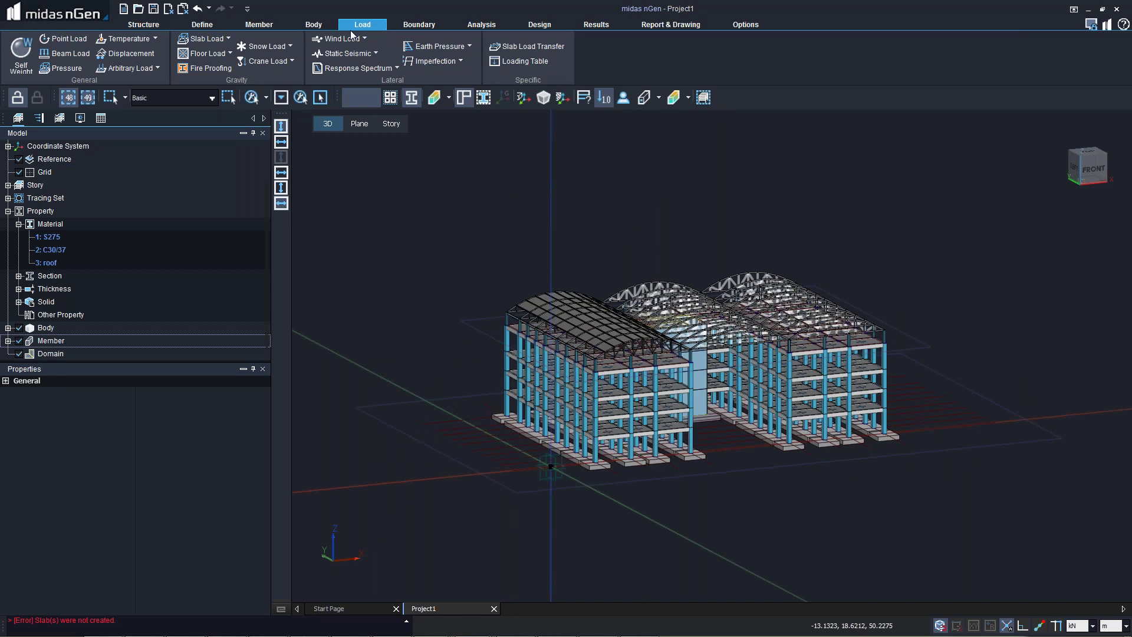
pyautogui.click(22, 57)
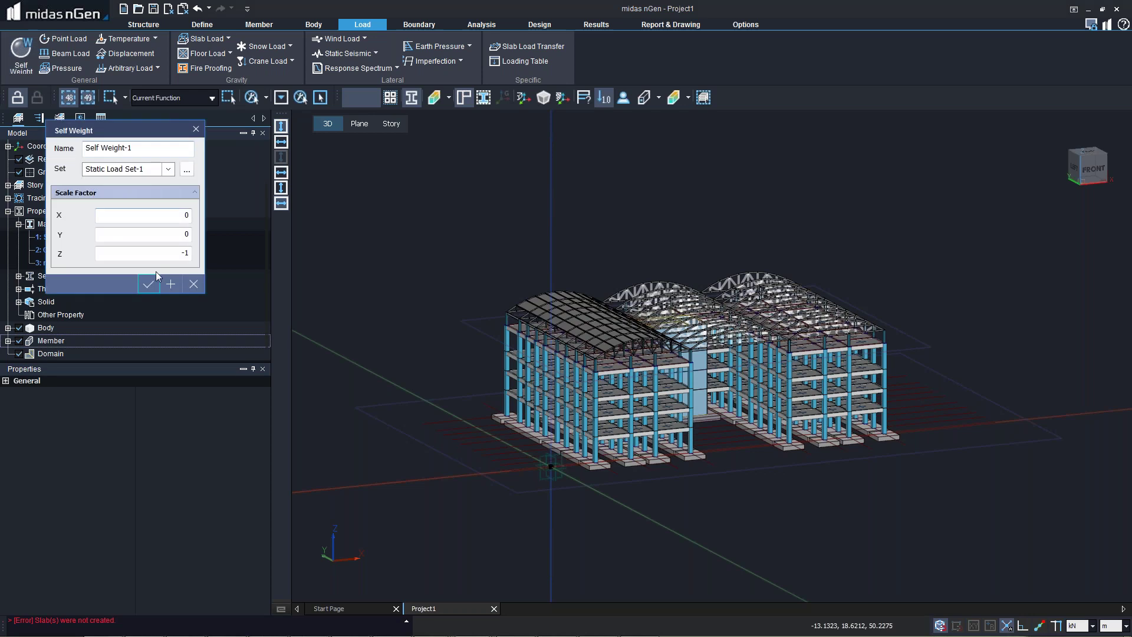
pyautogui.click(142, 287)
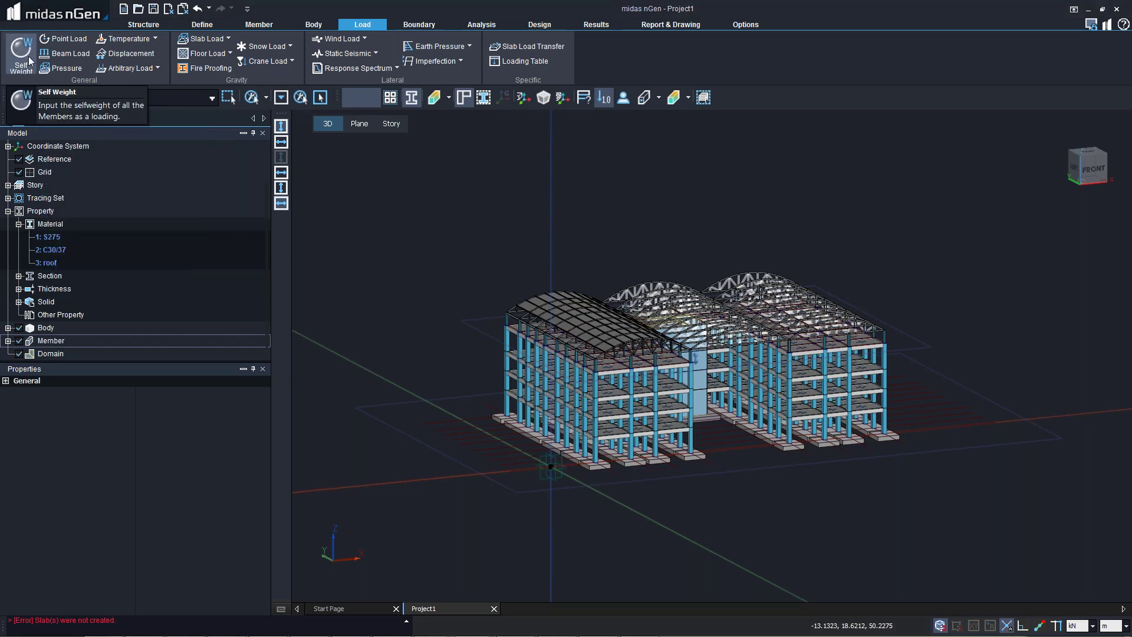
# - Start defining a slab load type and add Static Load Set-2 with the Live Load (L) type
pyautogui.click(228, 39)
pyautogui.click(215, 58)
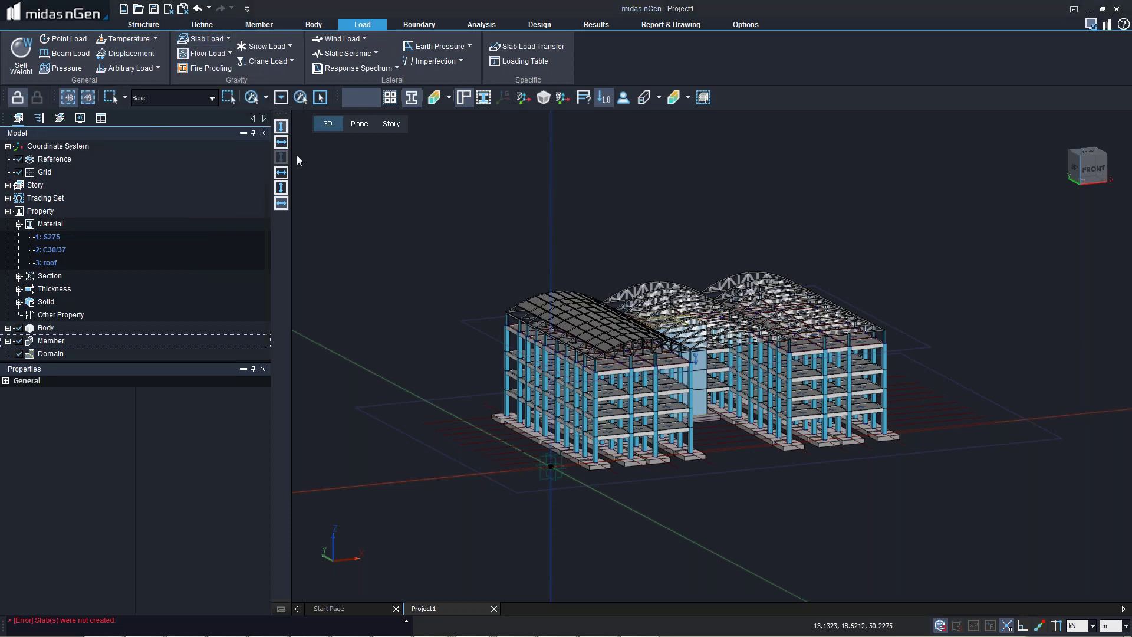
pyautogui.click(99, 189)
pyautogui.click(165, 279)
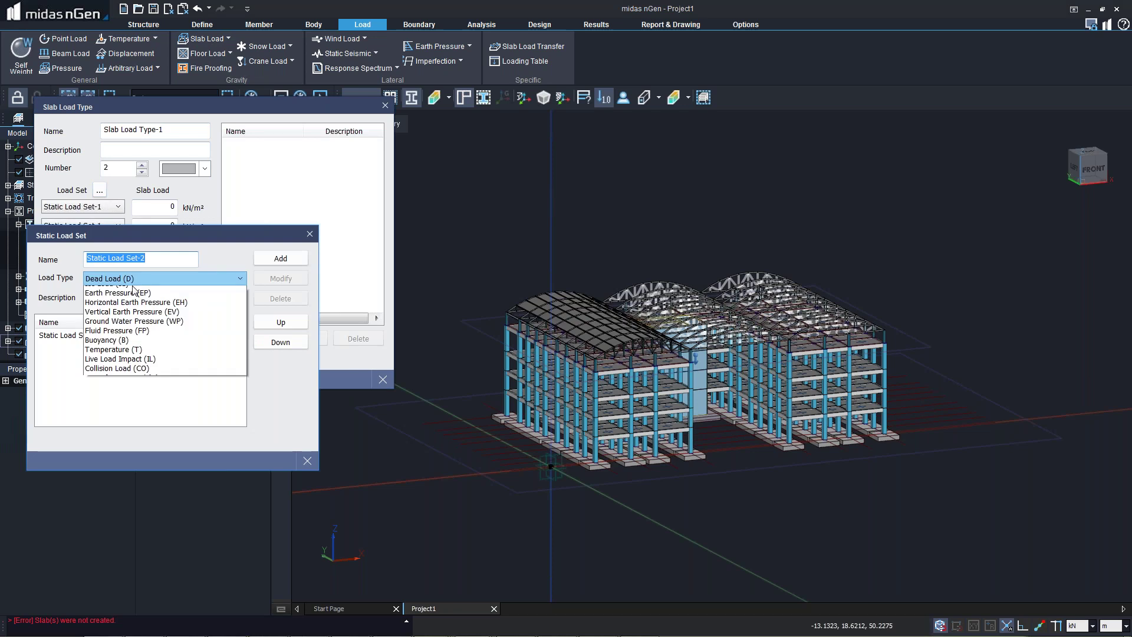
pyautogui.click(118, 298)
pyautogui.click(265, 257)
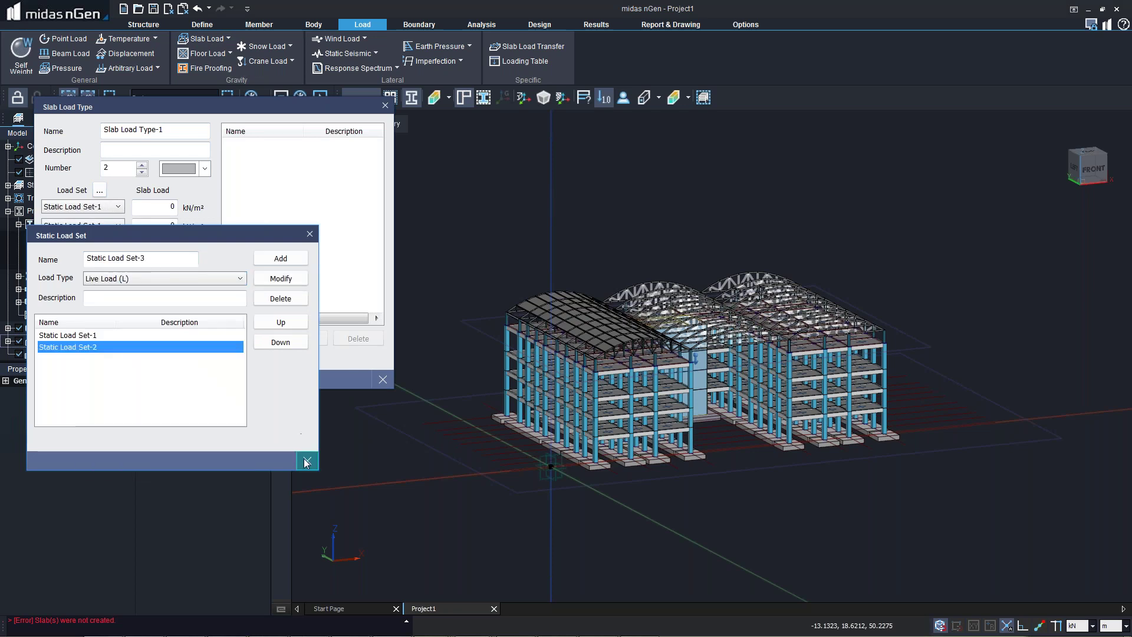
pyautogui.click(307, 461)
# - Add a slab load type with -2.5 kN/m² for Static Load Set-1 and -4 kN/m² for Static Load Set-2
pyautogui.click(94, 225)
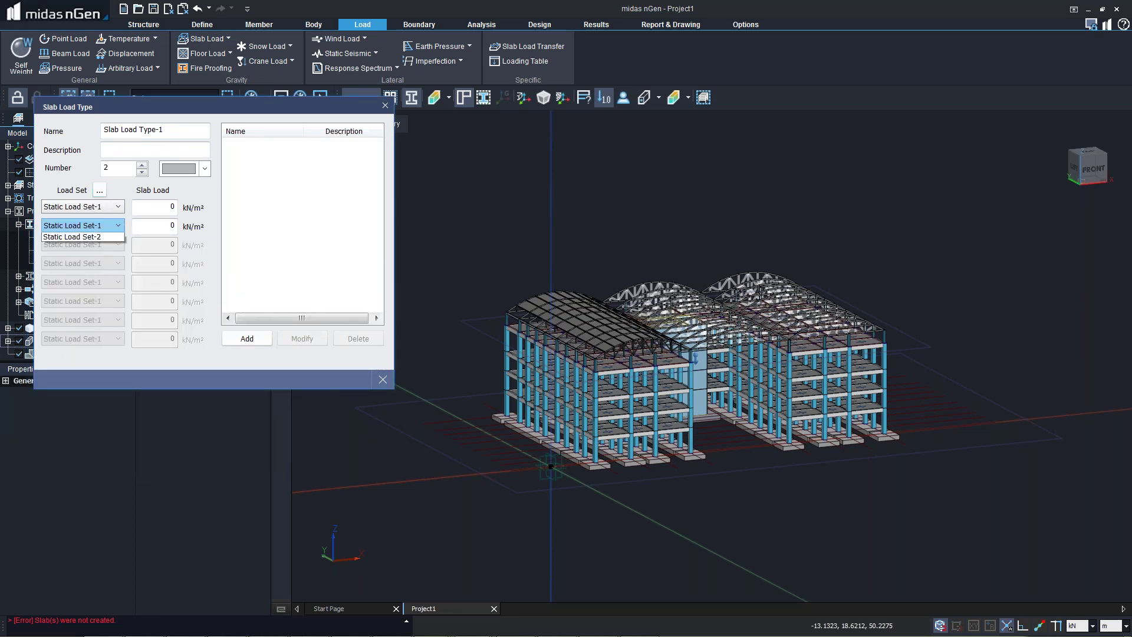
pyautogui.click(99, 248)
pyautogui.doubleClick(173, 206)
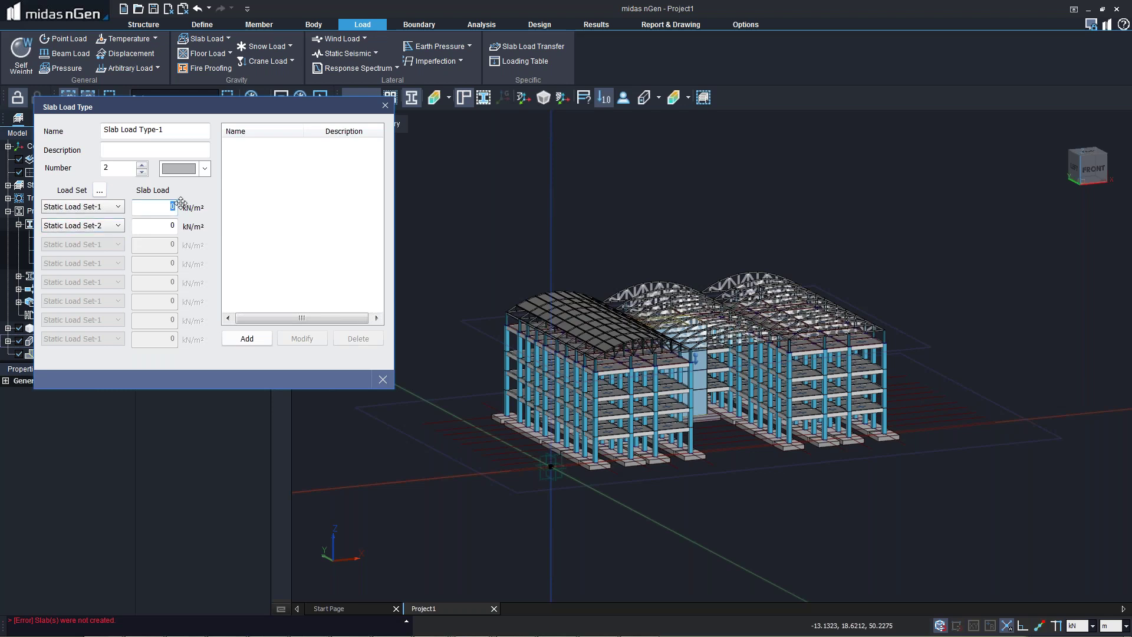
pyautogui.press('BackSpace')
pyautogui.write('-2.5')
pyautogui.press('Tab')
pyautogui.press('BackSpace')
pyautogui.click(247, 345)
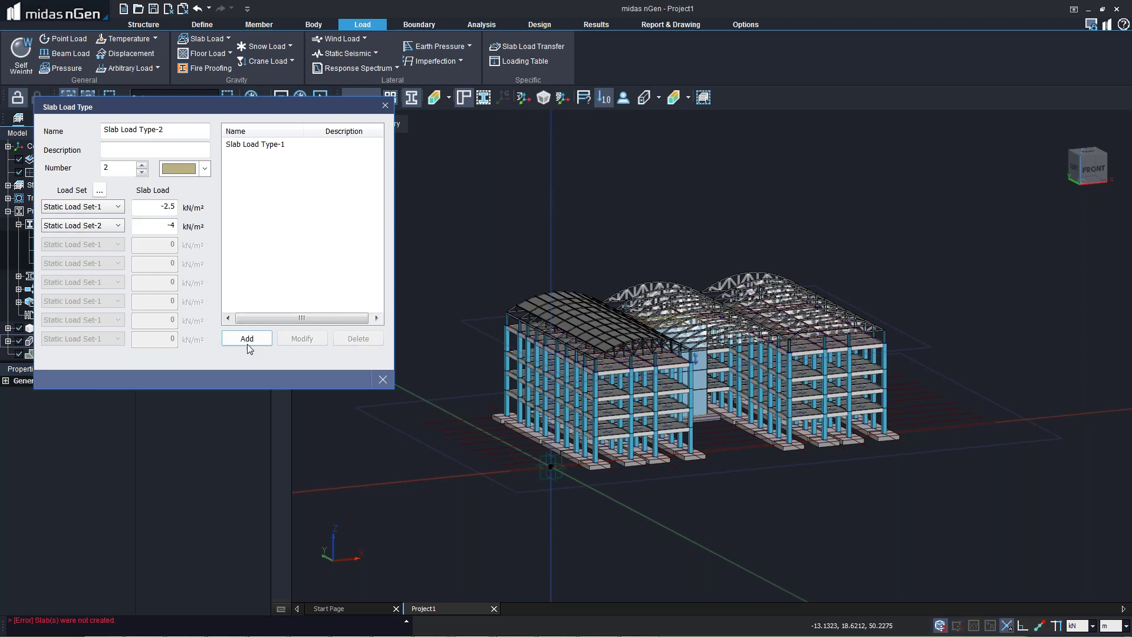
pyautogui.click(380, 379)
# - Apply Slab Load Type-1 as a slab load to the floor slabs on all four levels below the roof trusses
pyautogui.click(207, 39)
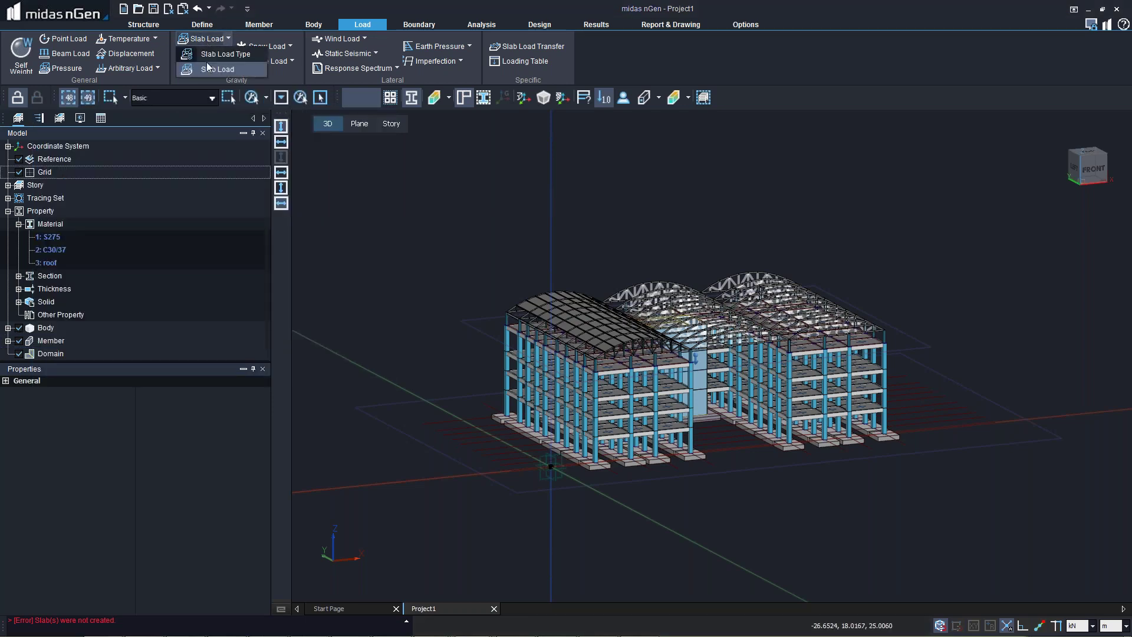
pyautogui.click(207, 70)
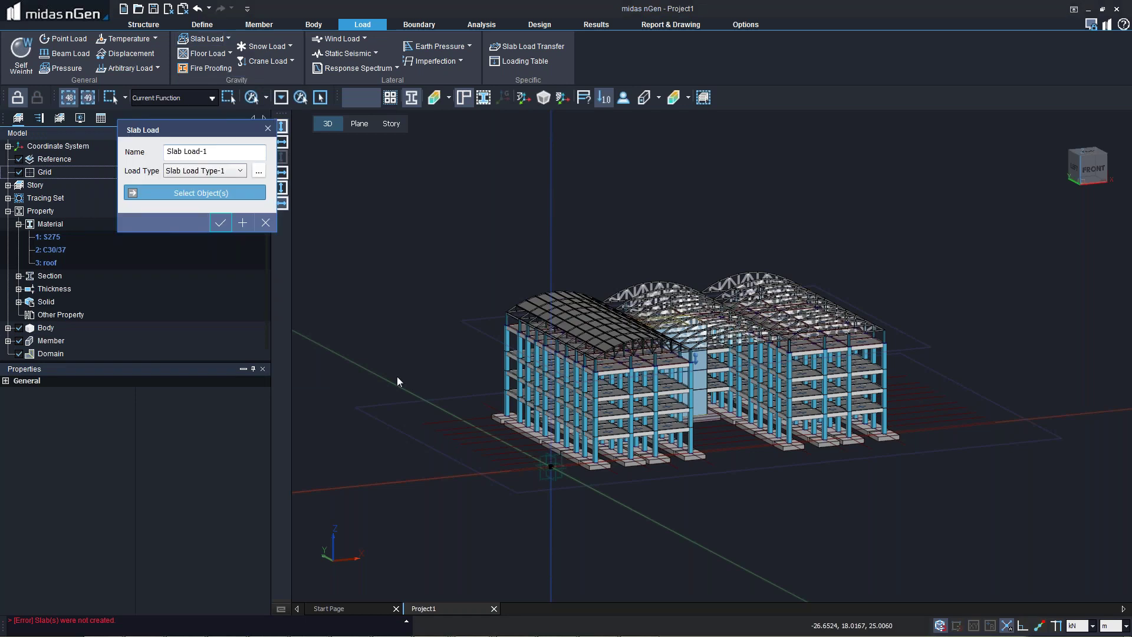
pyautogui.rightClick(484, 361)
pyautogui.click(484, 372)
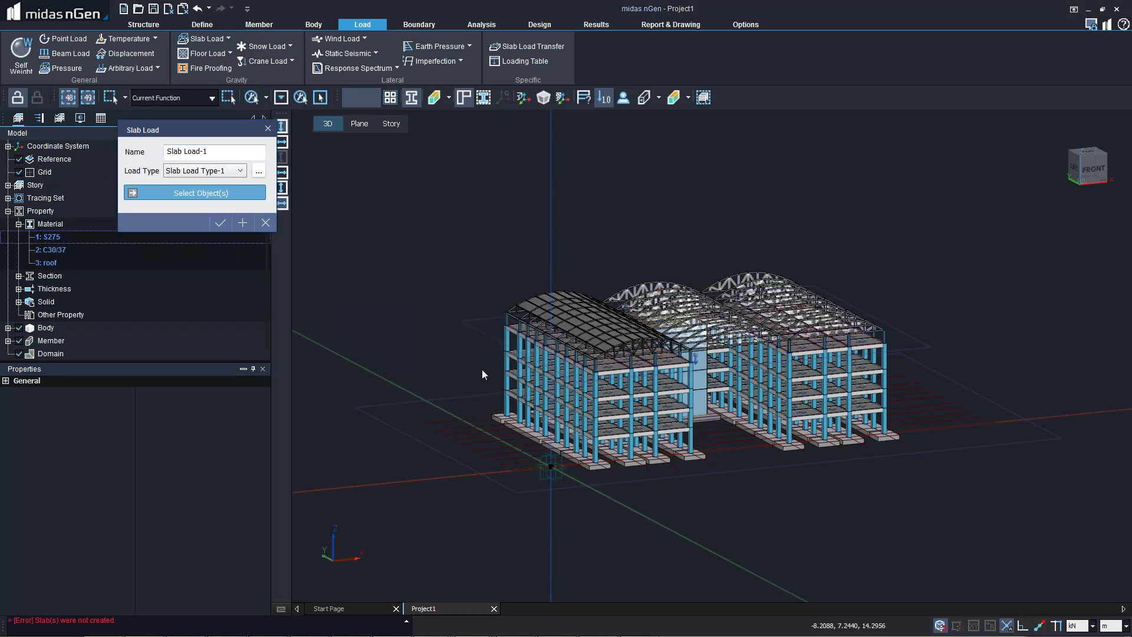
pyautogui.moveTo(437, 301); pyautogui.dragTo(949, 415)
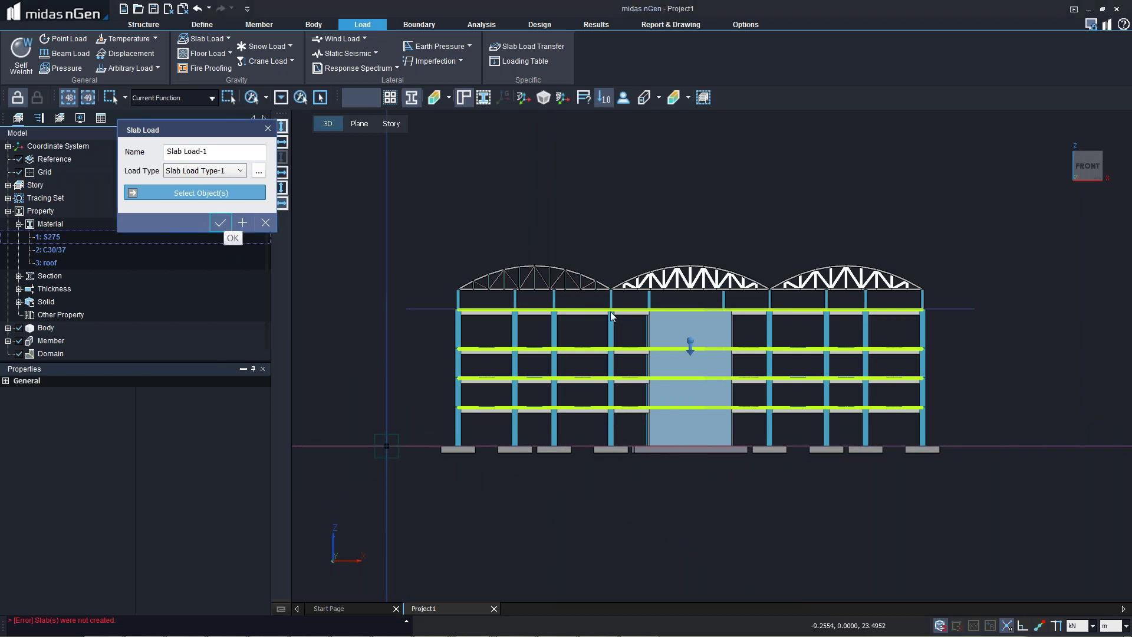
pyautogui.click(221, 223)
pyautogui.moveTo(796, 362); pyautogui.dragTo(737, 318, button='middle')
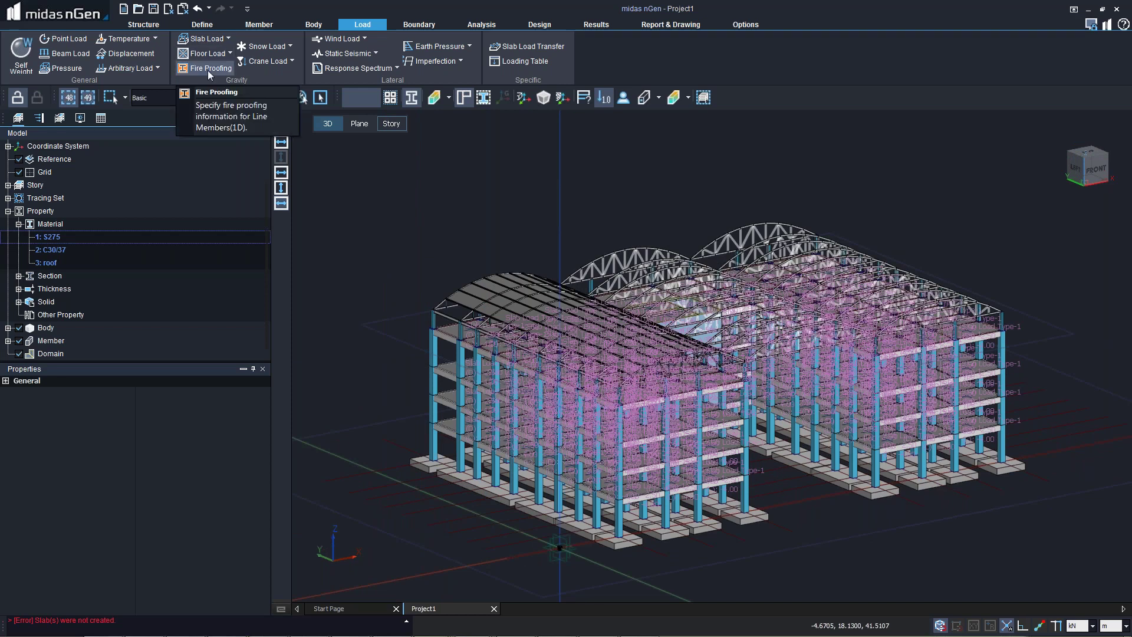
# - Start a new wind load and choose the general building type with wall and roof definitions
pyautogui.click(344, 38)
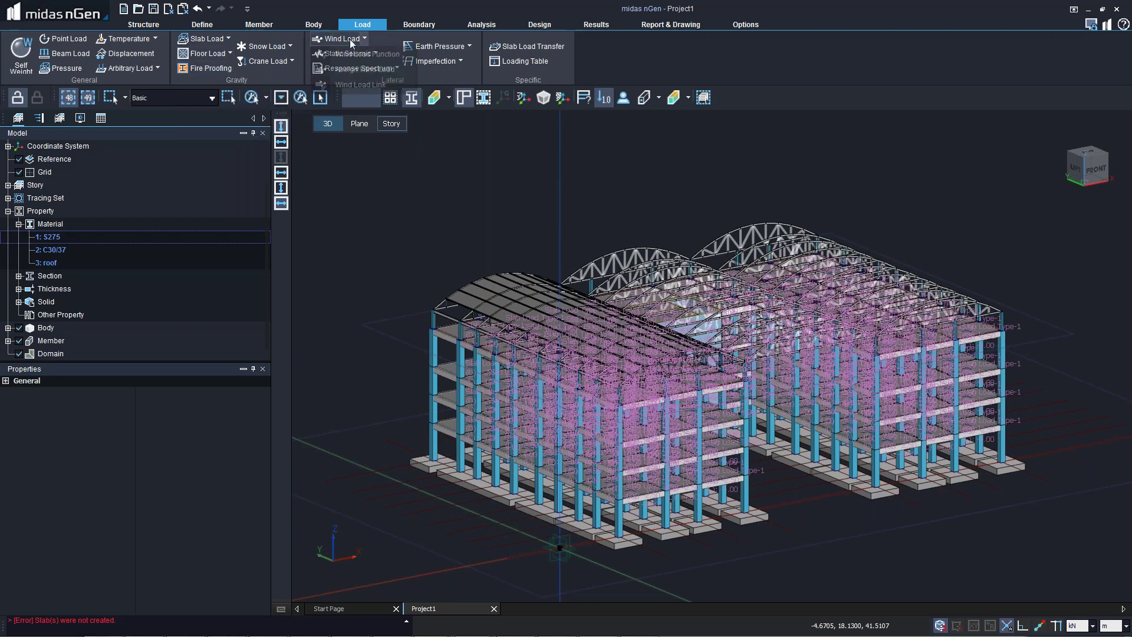
pyautogui.click(352, 69)
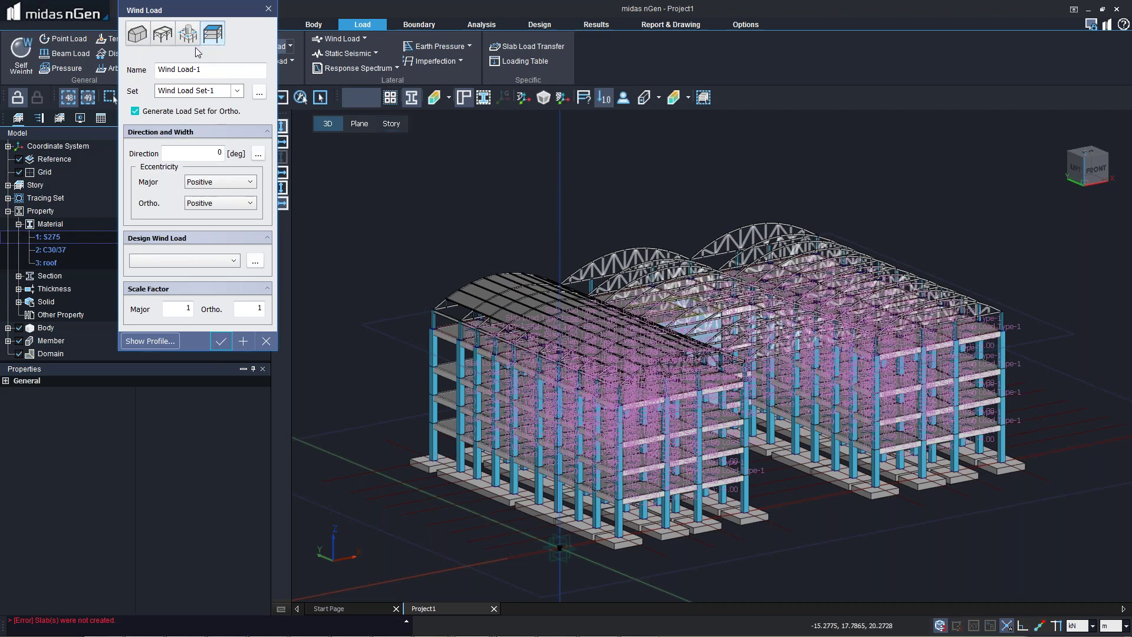
pyautogui.click(136, 36)
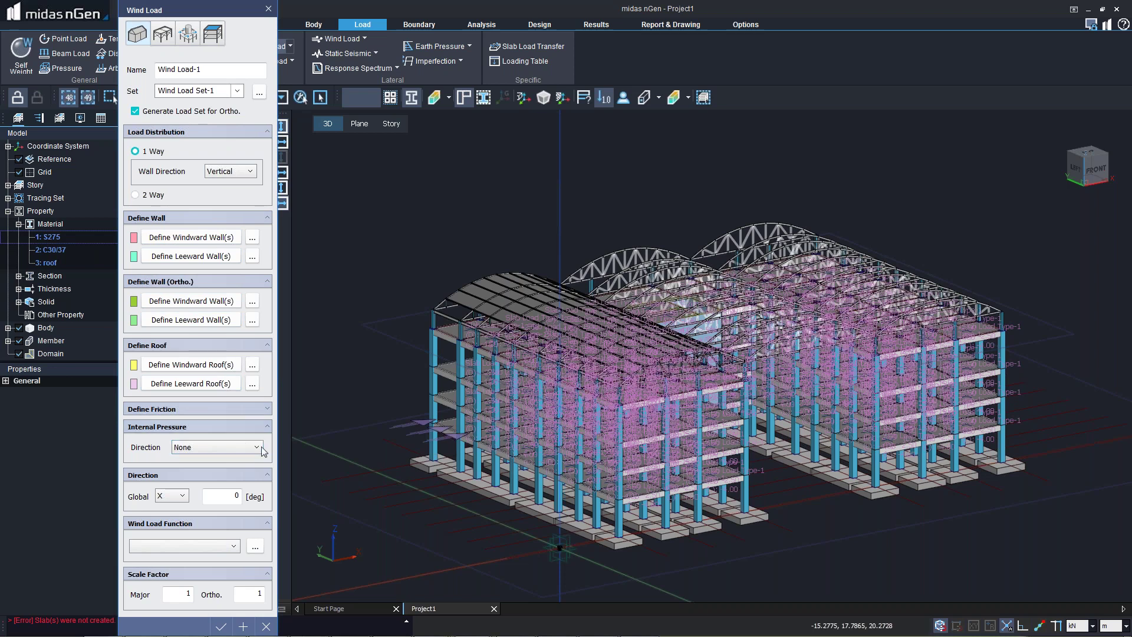
# - Start a code-based wind load function and add a general design wind load to EN1991:2005
pyautogui.click(254, 546)
pyautogui.click(469, 336)
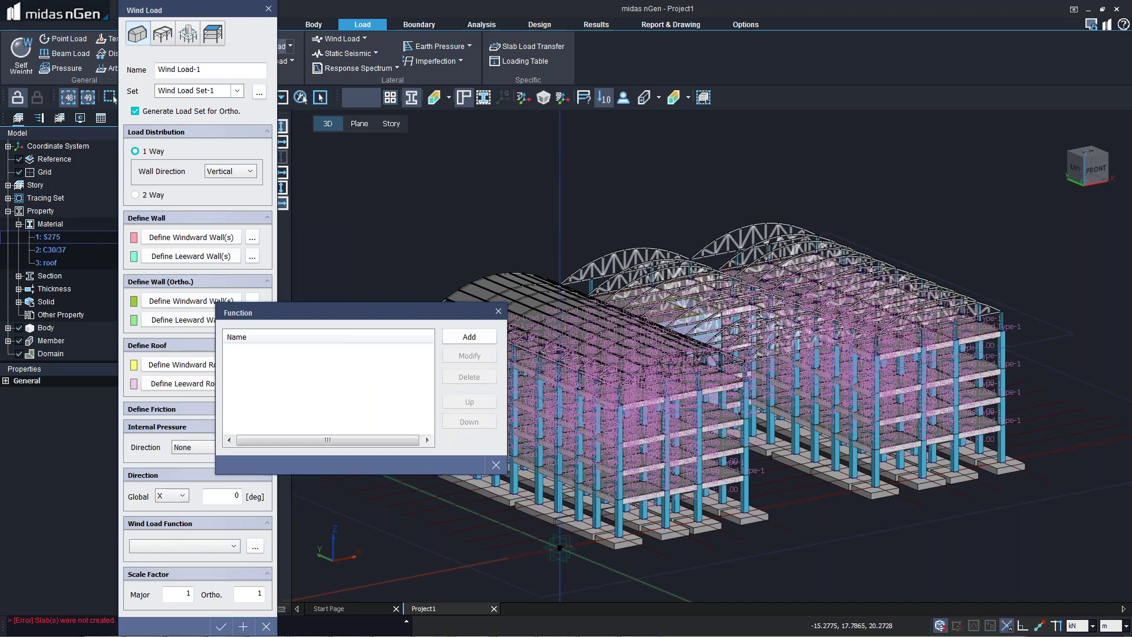
pyautogui.click(553, 52)
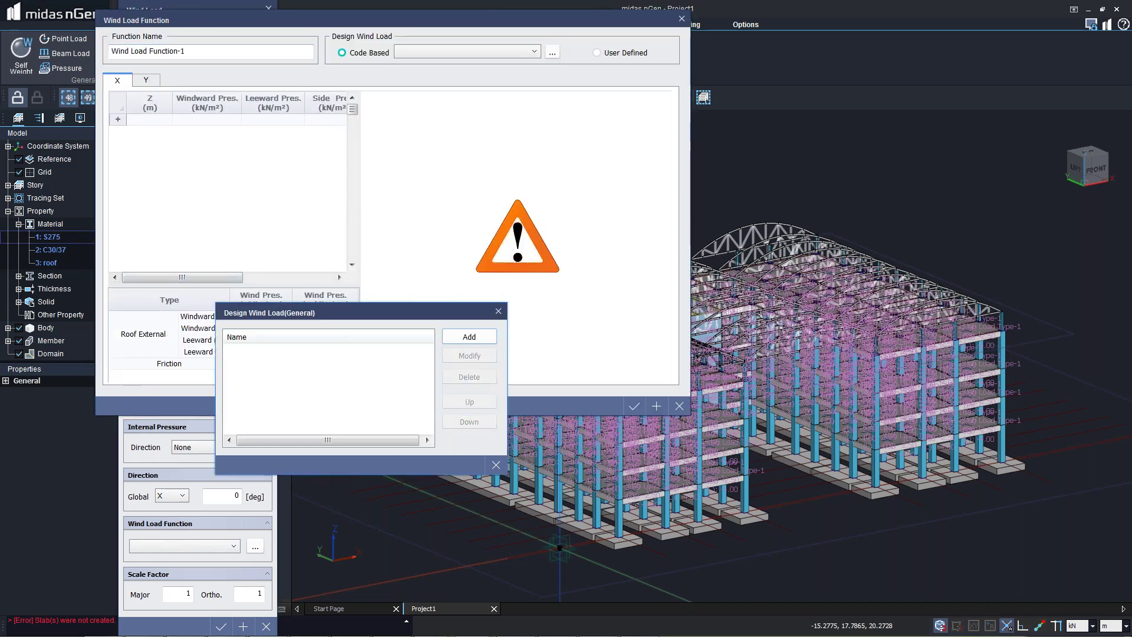
pyautogui.click(470, 336)
pyautogui.click(607, 65)
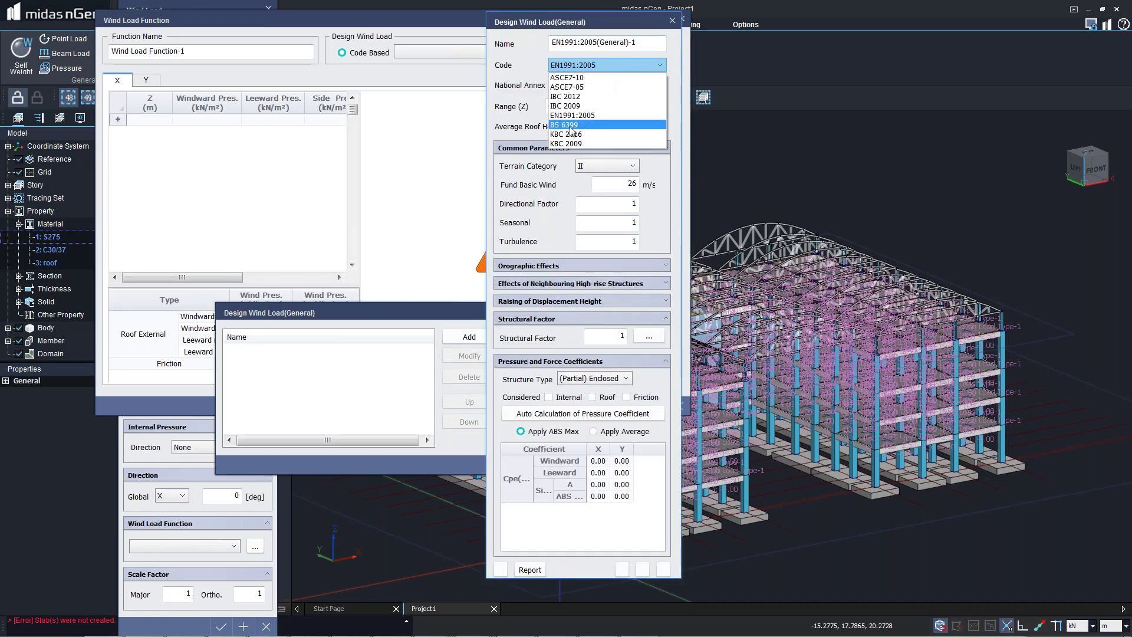
pyautogui.click(571, 116)
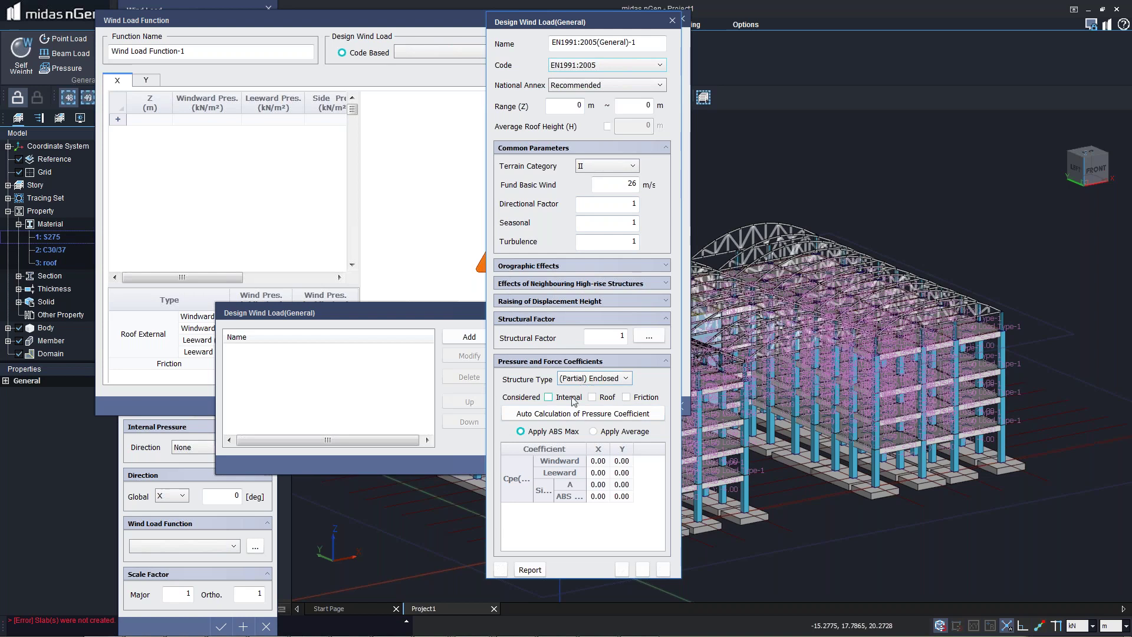
# - Include internal, roof and friction coefficients in the general design wind load and set its Z range's upper limit to 16 m
pyautogui.click(572, 400)
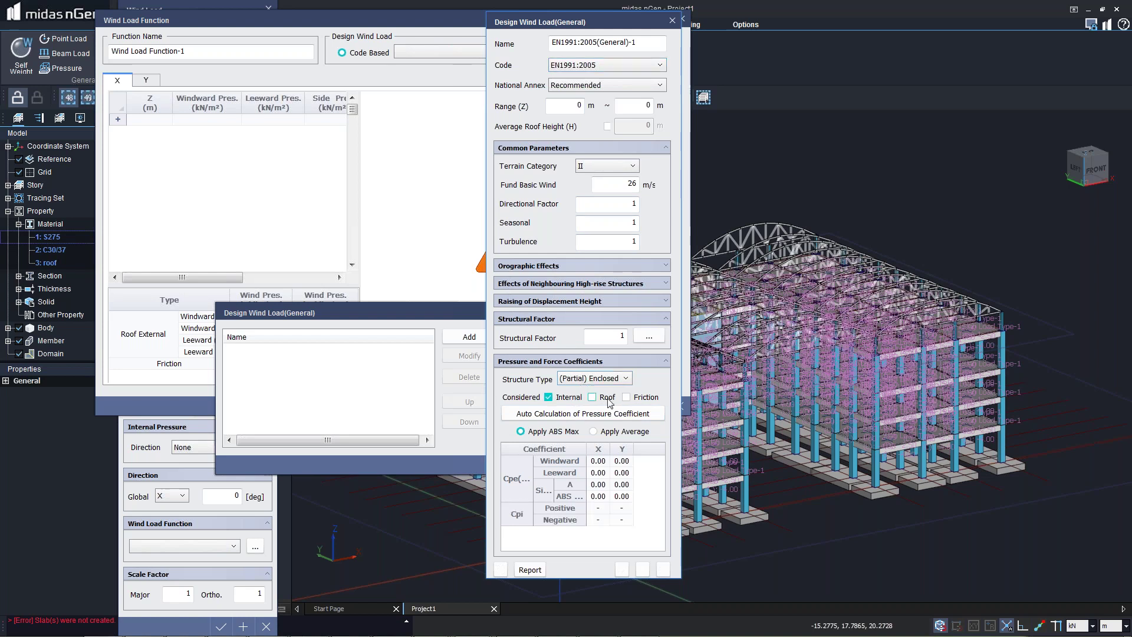
pyautogui.click(607, 398)
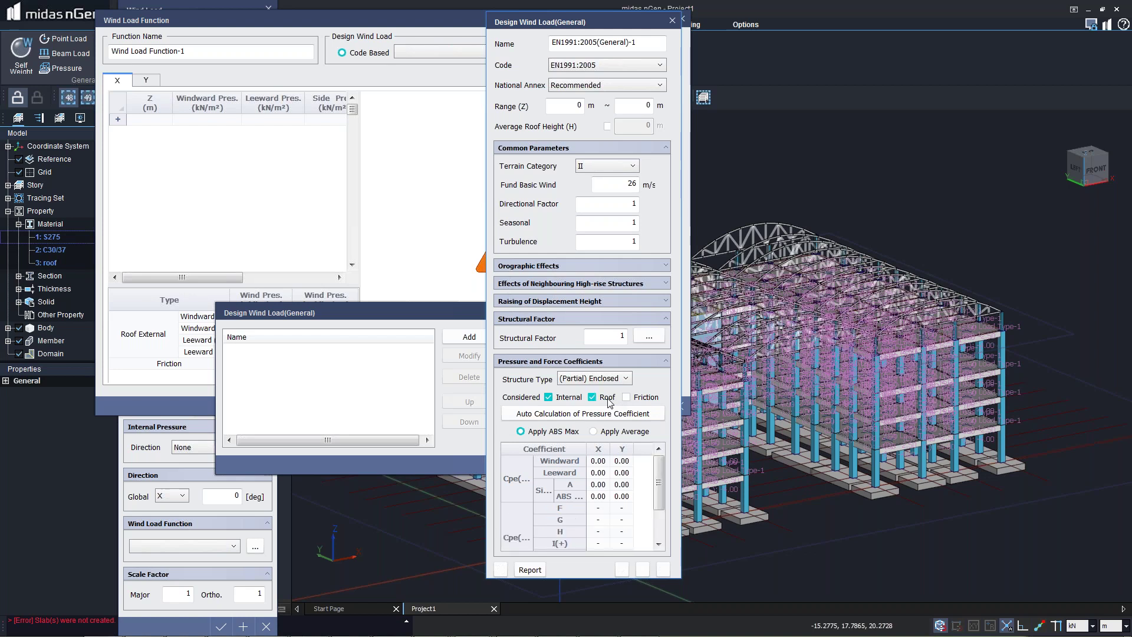
pyautogui.click(626, 396)
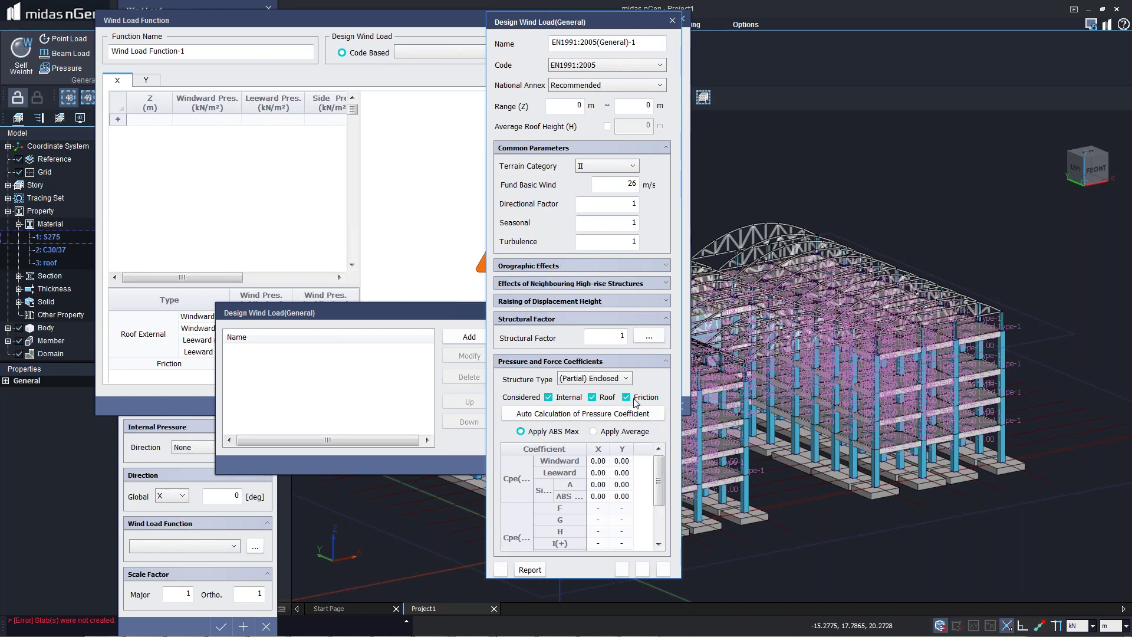
pyautogui.click(598, 413)
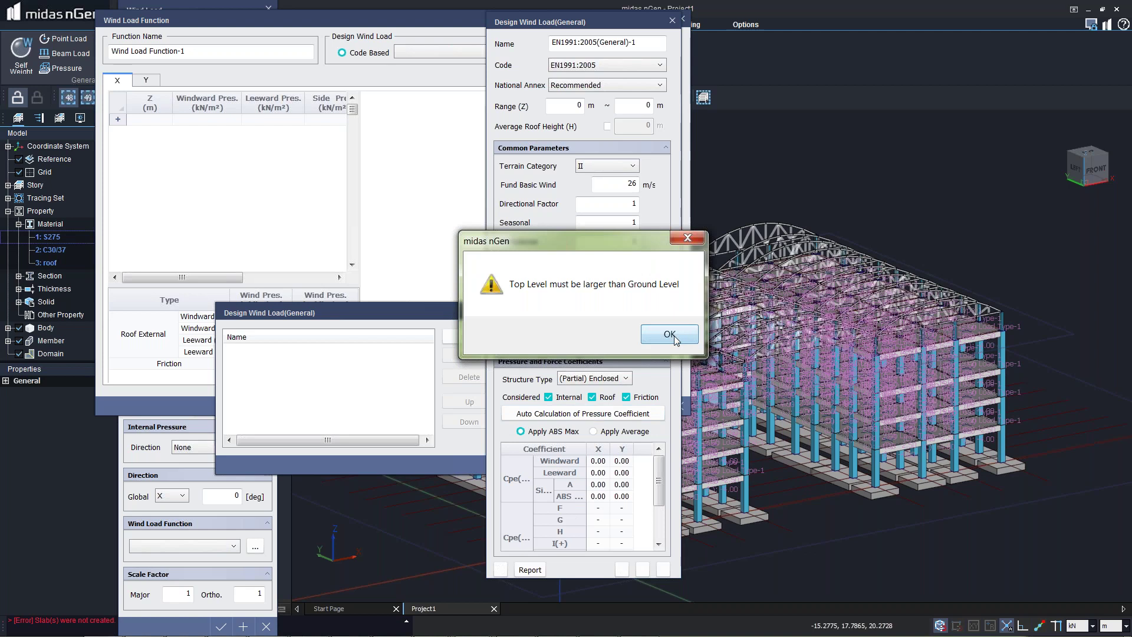
pyautogui.click(667, 331)
pyautogui.click(634, 105)
pyautogui.write('16')
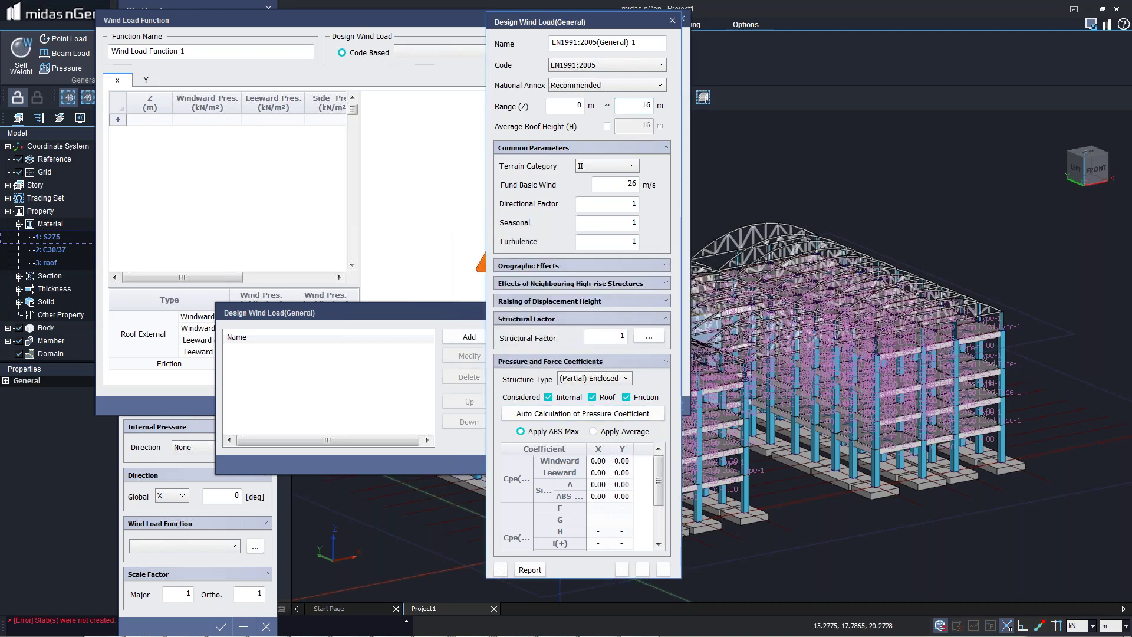
# - For automatic pressure coefficient calculation, set the breadth to 60 m major and 30 m ortho with a duopitch roof
pyautogui.click(624, 414)
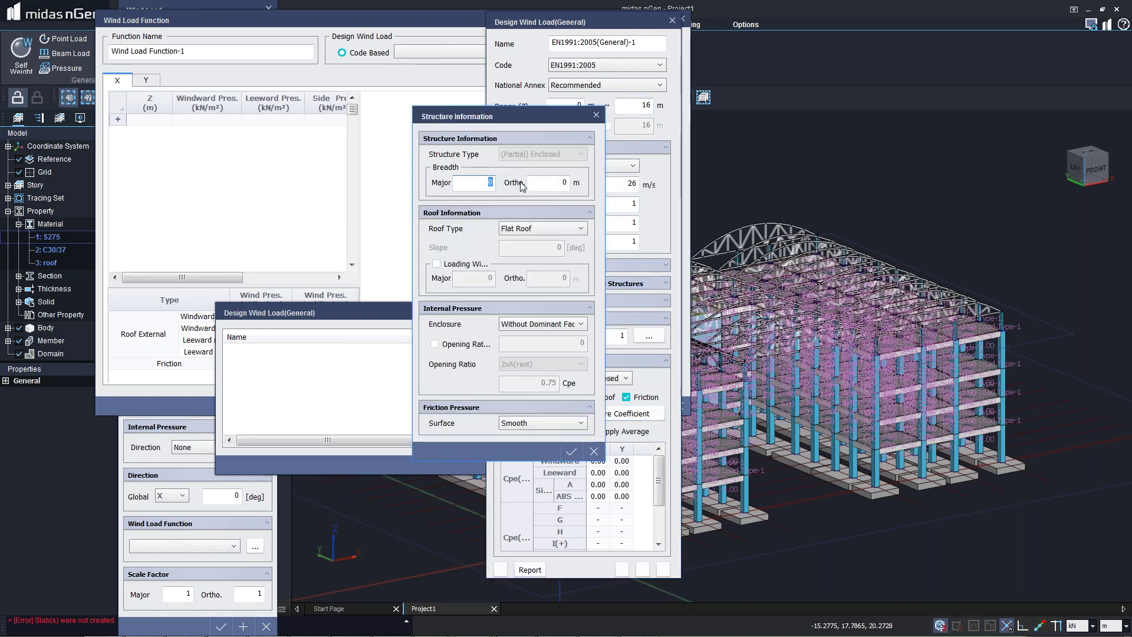
pyautogui.write('60')
pyautogui.press('Tab')
pyautogui.write('30')
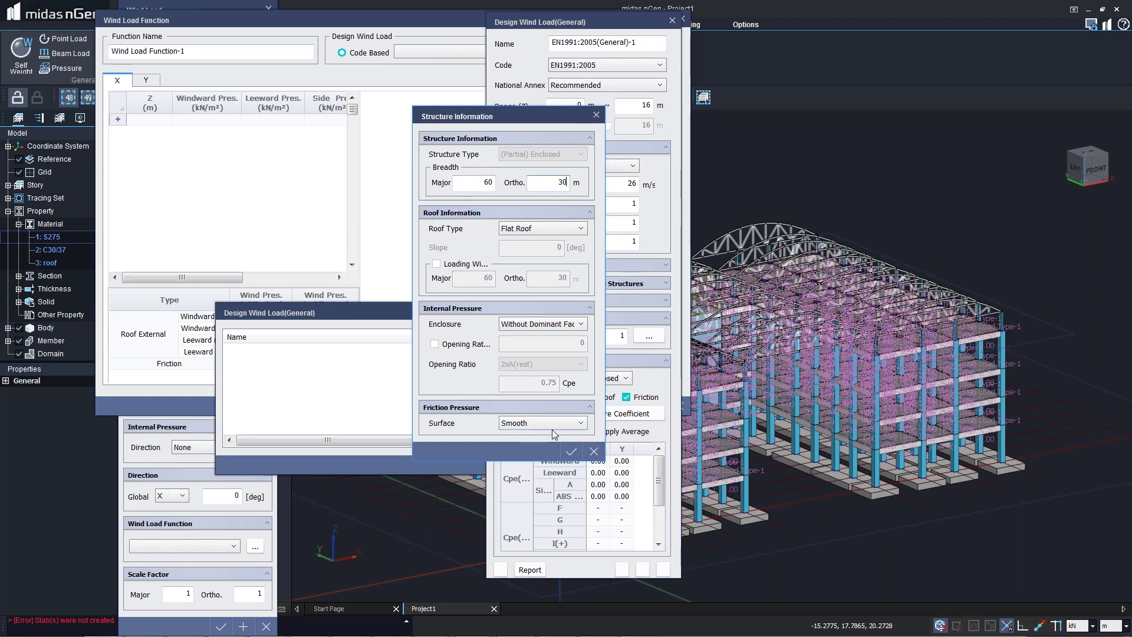
pyautogui.click(543, 230)
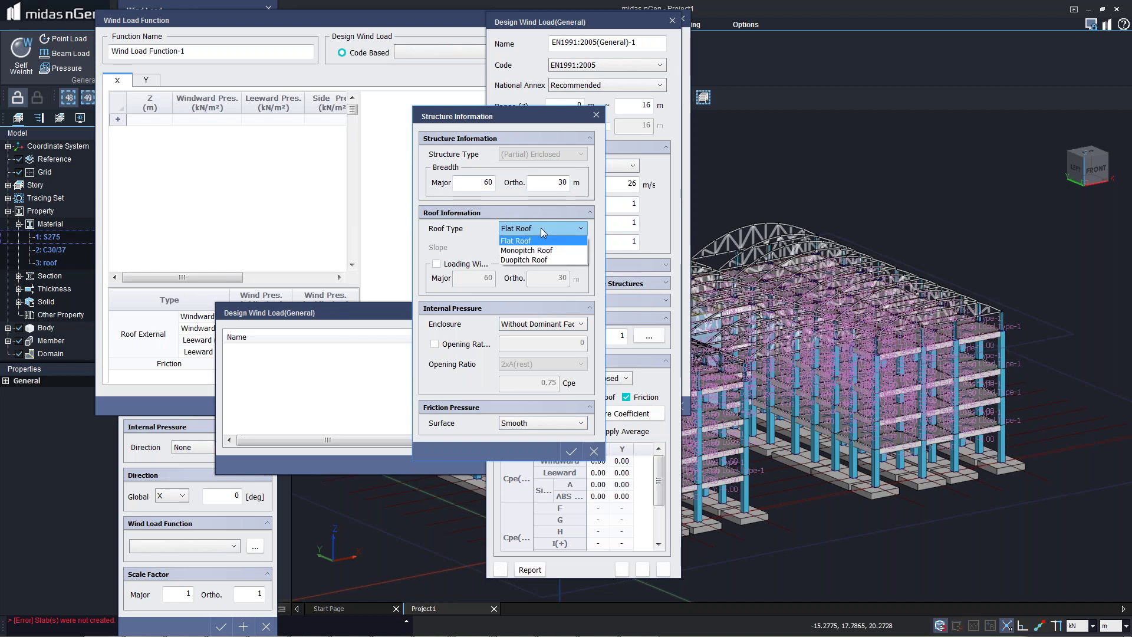
pyautogui.click(537, 260)
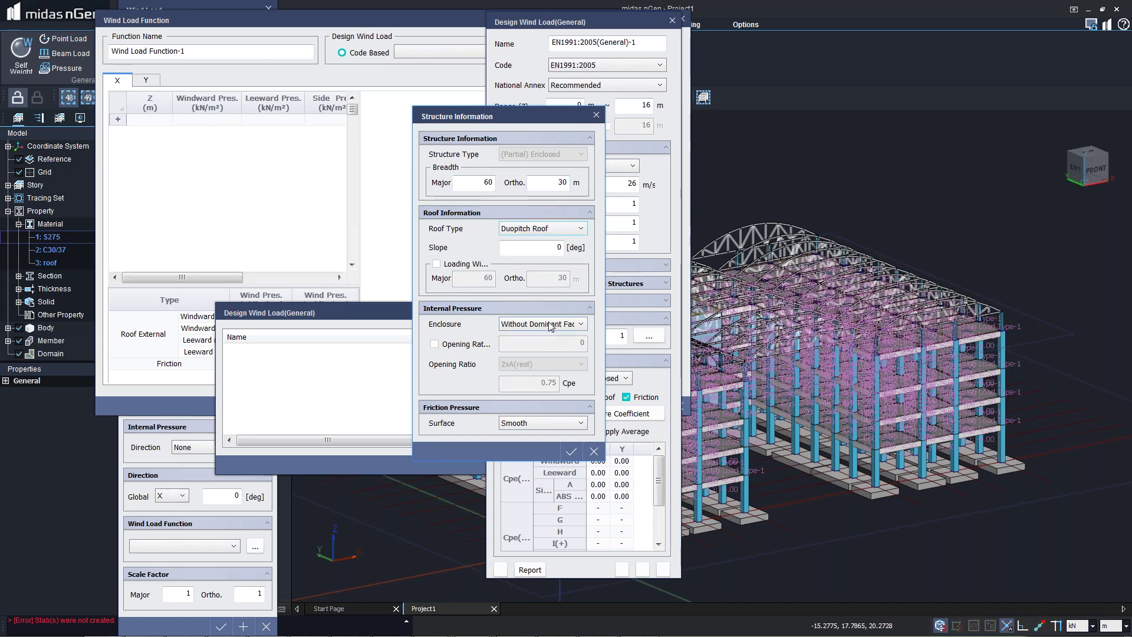
# - Keep the enclosure without dominant face and the smooth friction surface, and calculate the pressure coefficients
pyautogui.click(550, 325)
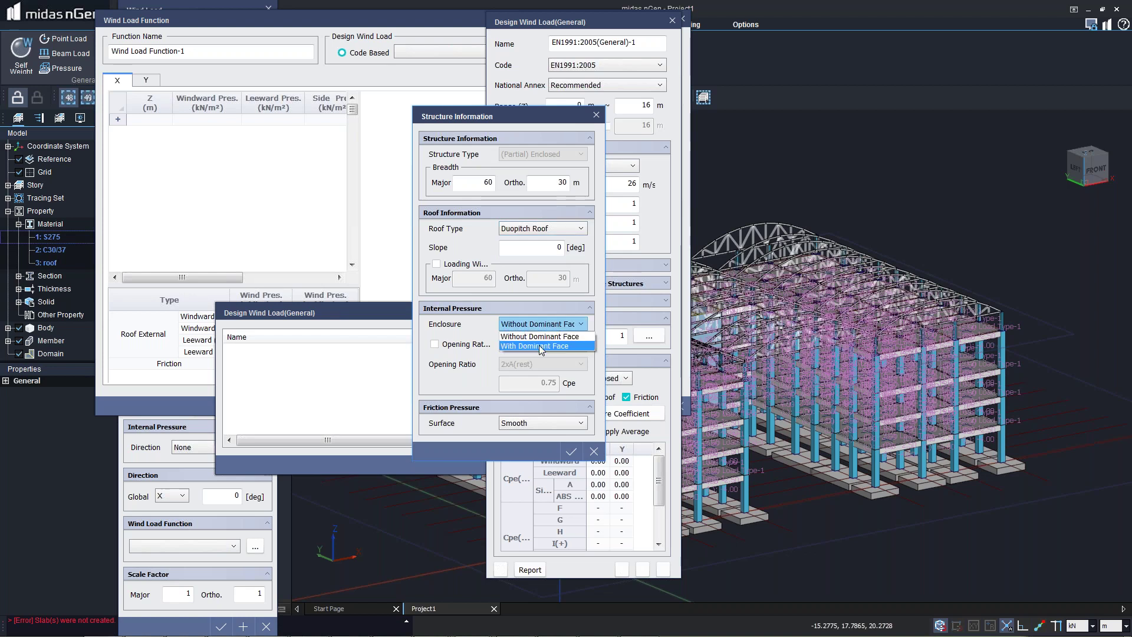
pyautogui.click(533, 425)
pyautogui.click(533, 424)
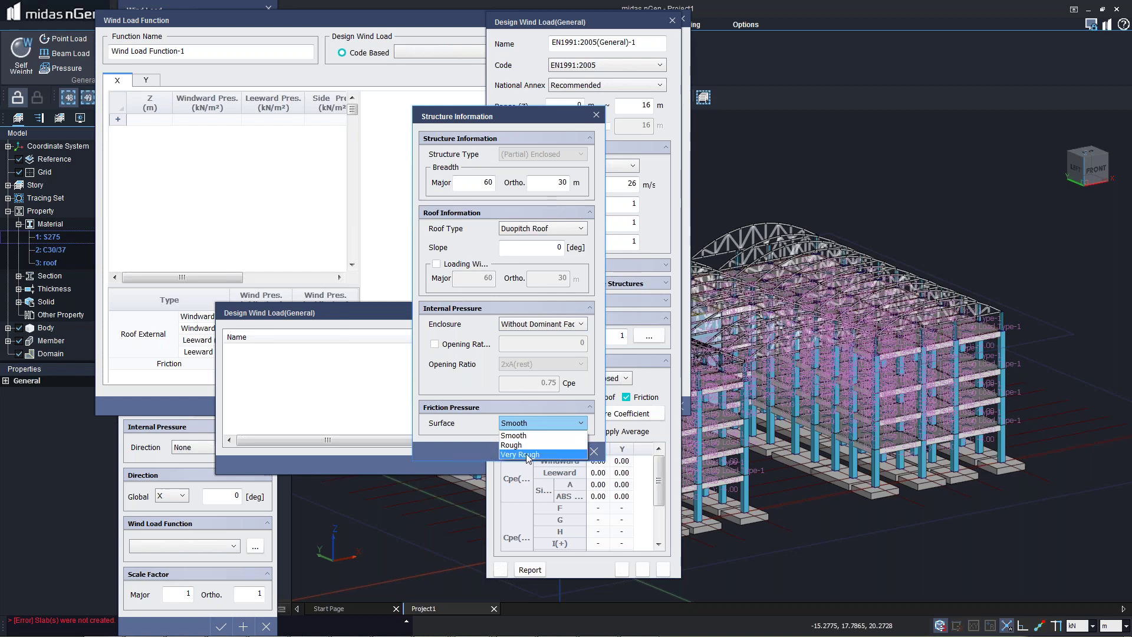
pyautogui.click(528, 428)
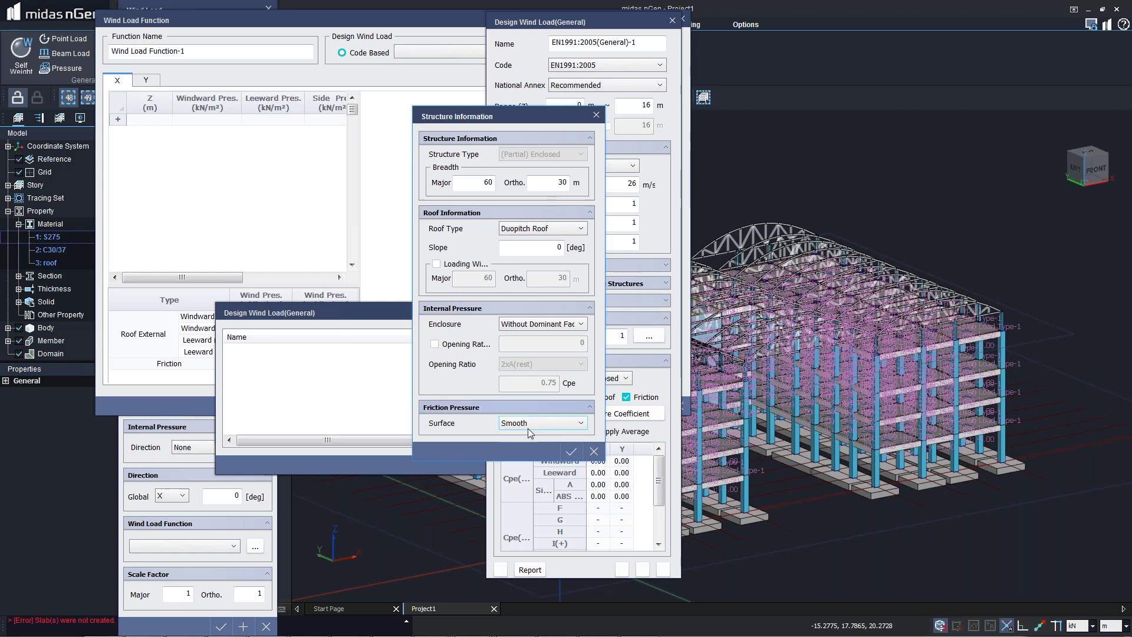
pyautogui.click(571, 452)
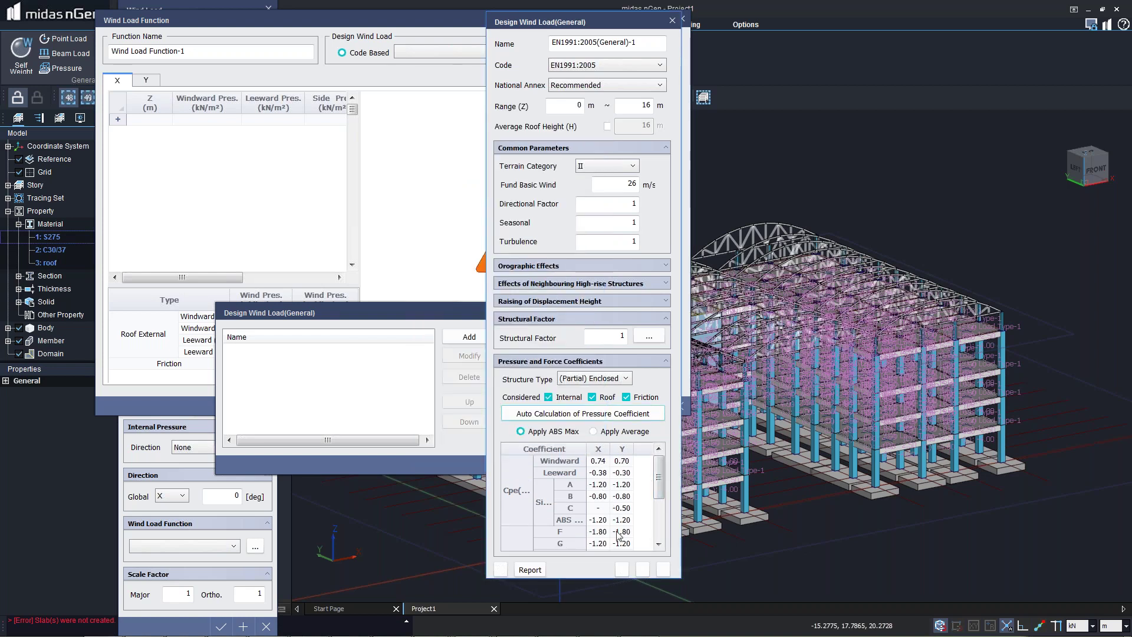
# - Examine the calculated pressure coefficients and the input parameters for the structural factor
pyautogui.moveTo(658, 481)
pyautogui.mouseDown()
pyautogui.moveTo(659, 519)
pyautogui.moveTo(658, 473)
pyautogui.mouseUp()
pyautogui.click(648, 336)
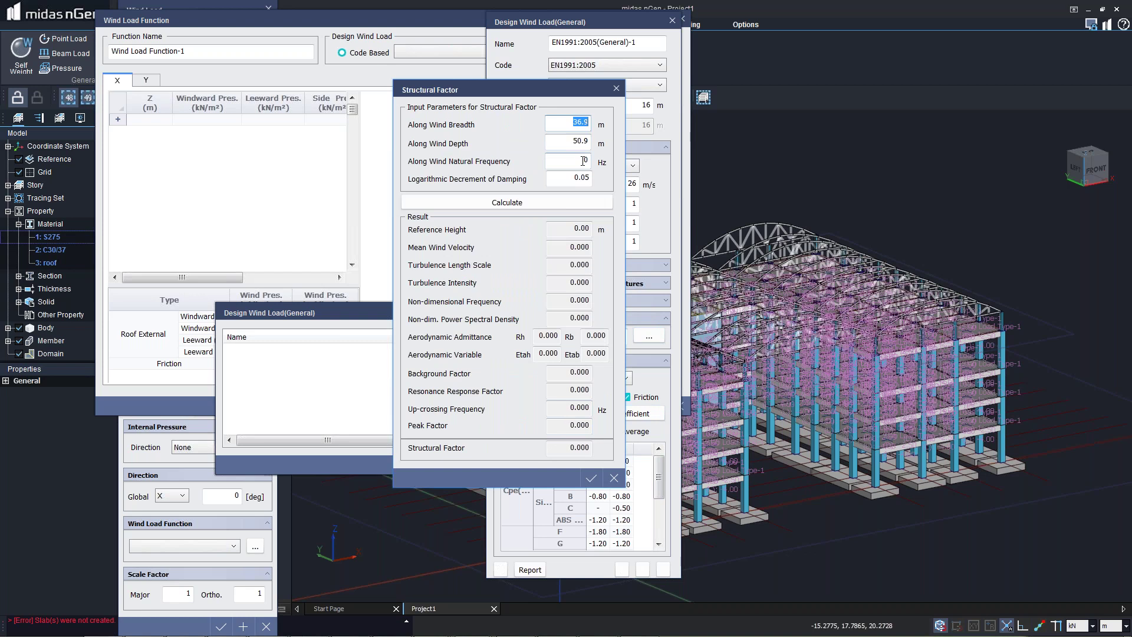
pyautogui.click(616, 88)
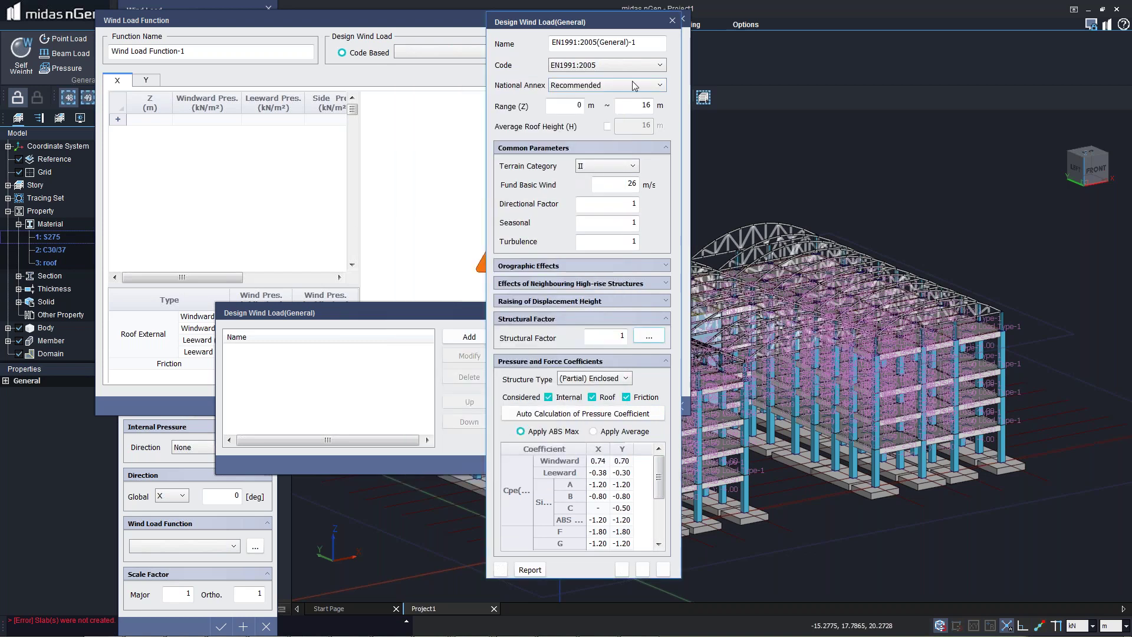
# - Discard the general design wind load and its function, and switch the wind load to the story-based building type
pyautogui.click(672, 22)
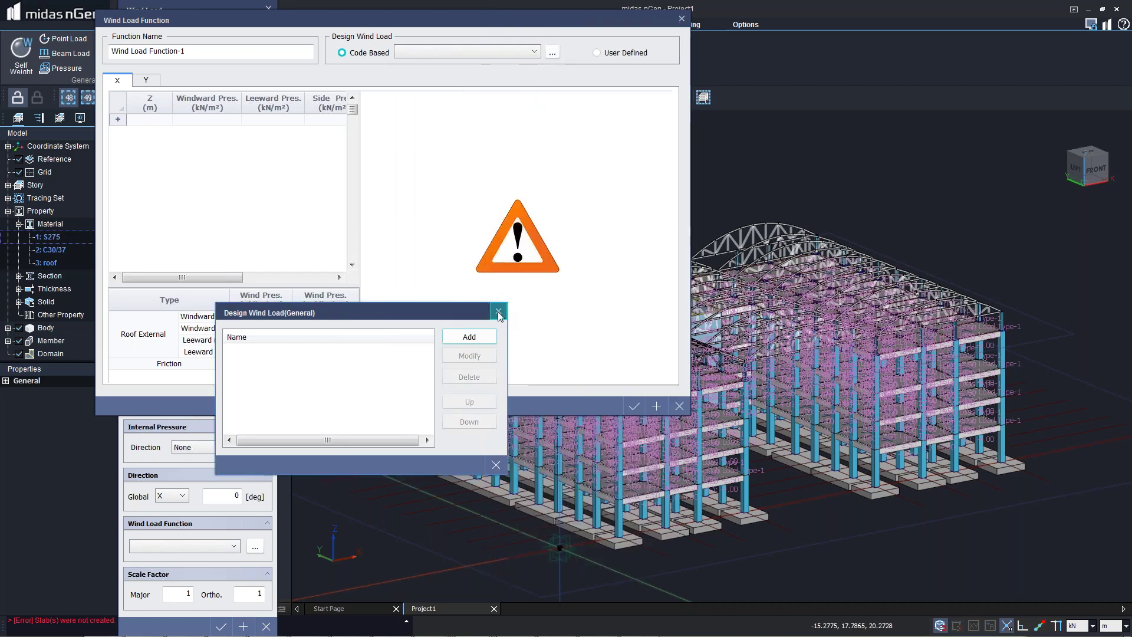
pyautogui.click(498, 313)
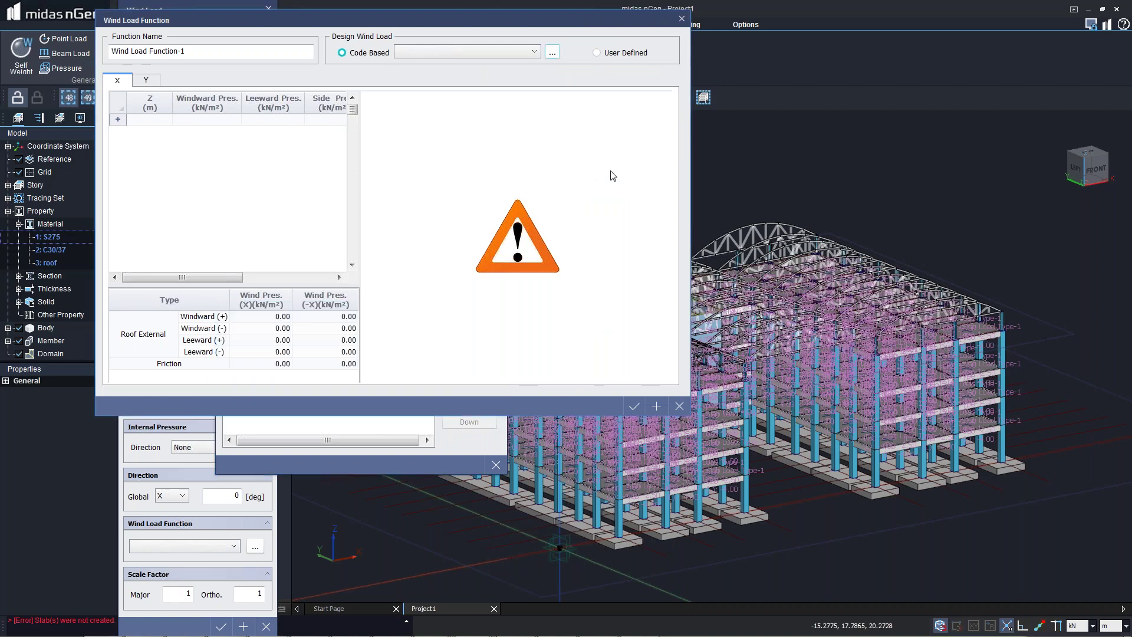
pyautogui.click(682, 18)
pyautogui.click(496, 465)
pyautogui.click(212, 33)
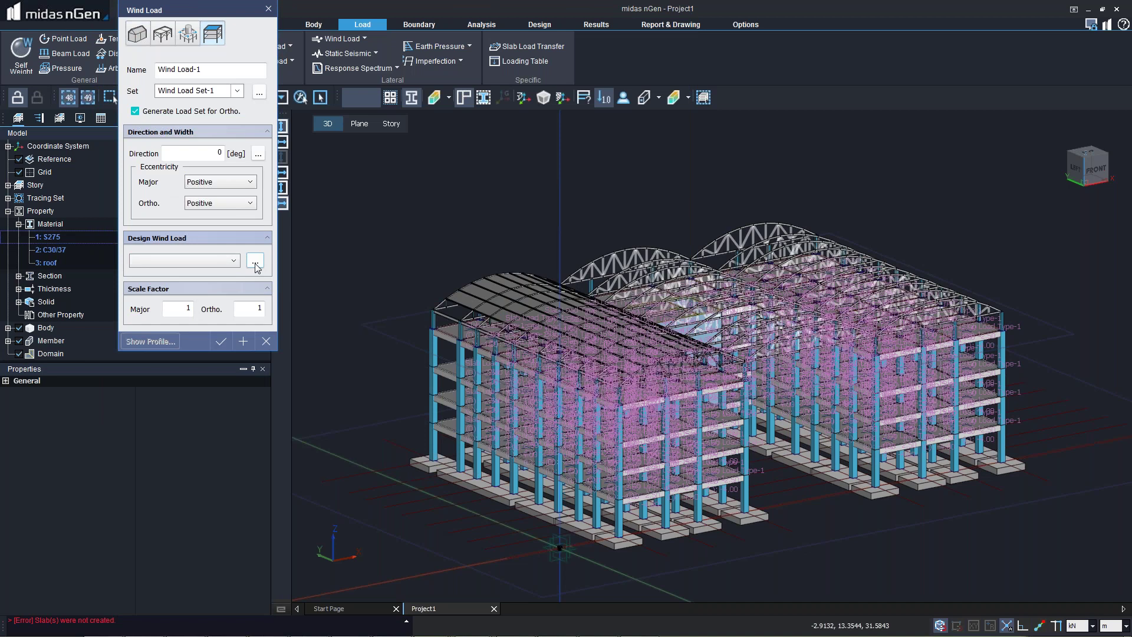
# - Start a building design wind load, try the BS 6399 code, and set the code to EN1991:2005
pyautogui.click(256, 263)
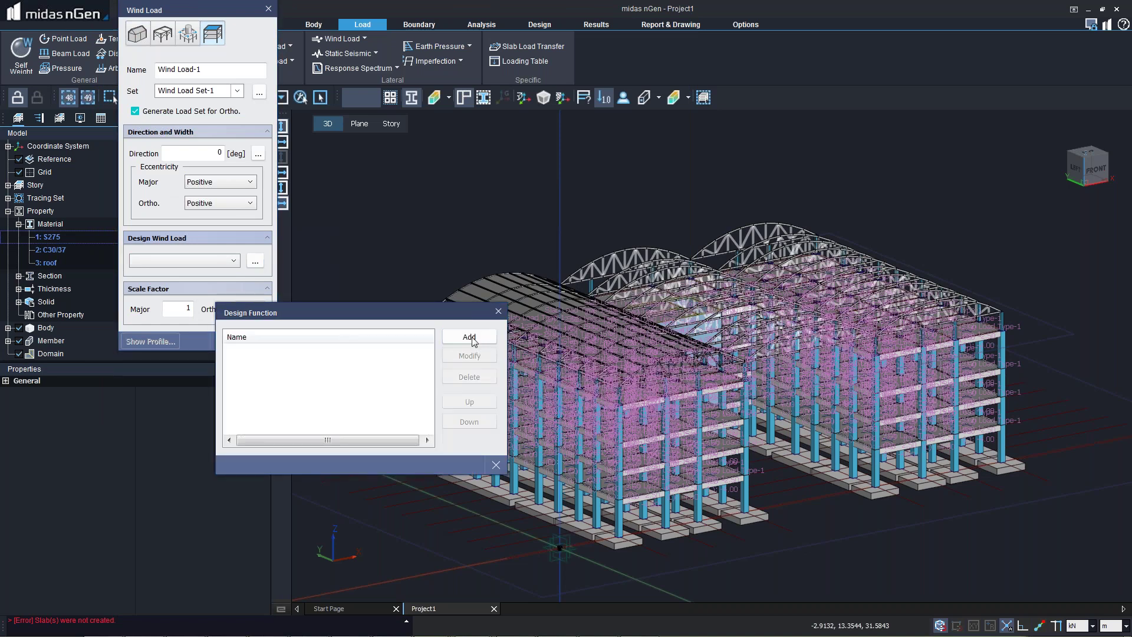
pyautogui.click(470, 337)
pyautogui.click(623, 64)
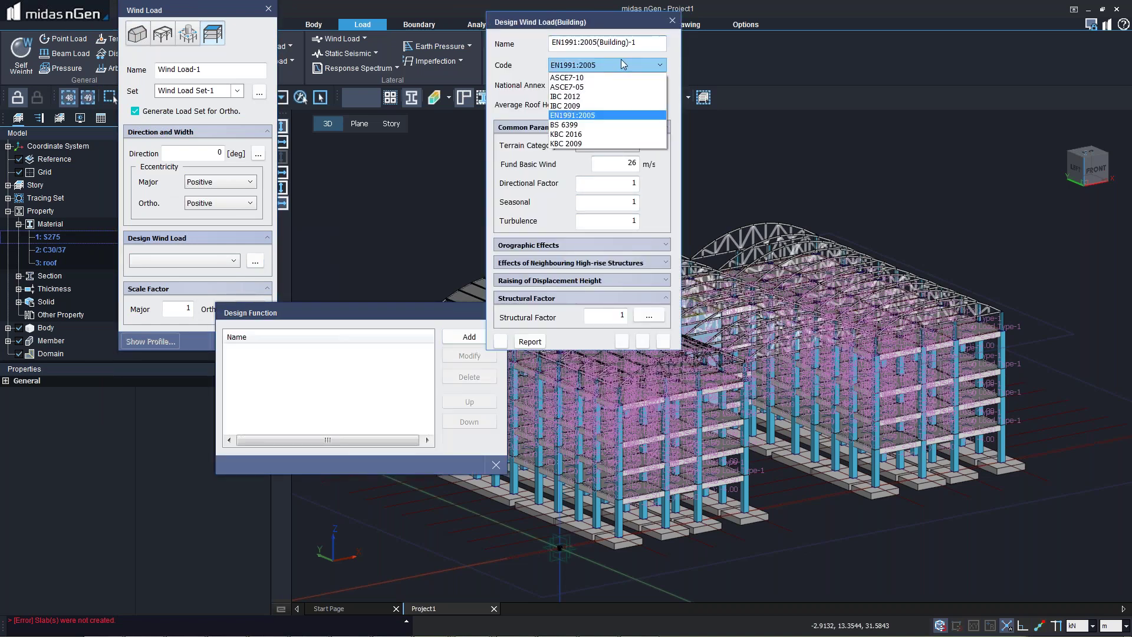
pyautogui.click(590, 127)
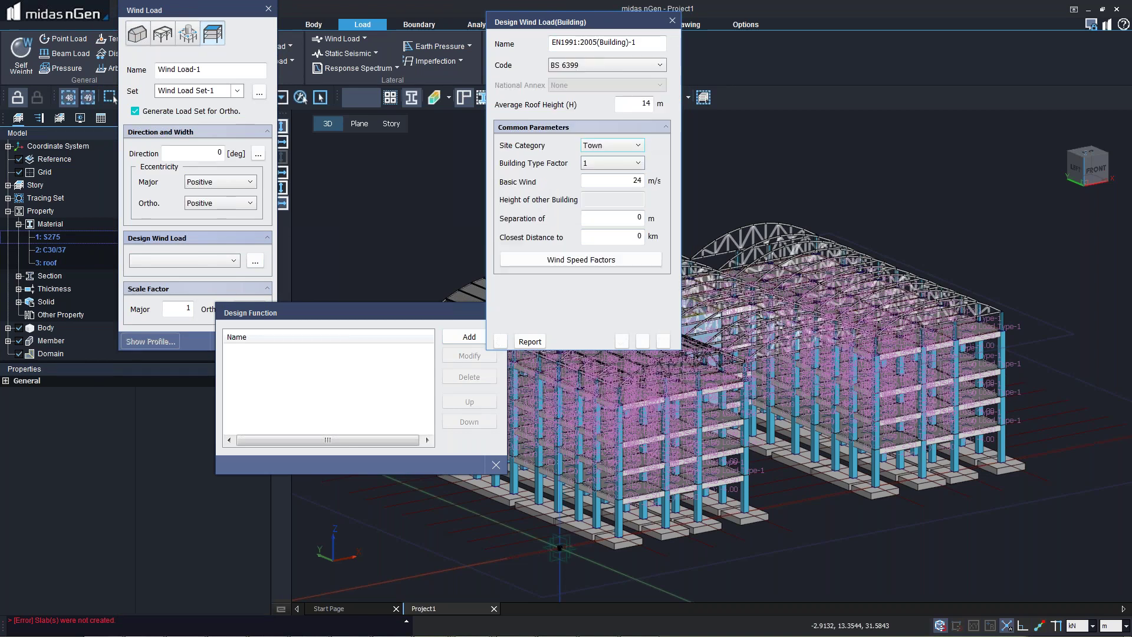
pyautogui.click(597, 64)
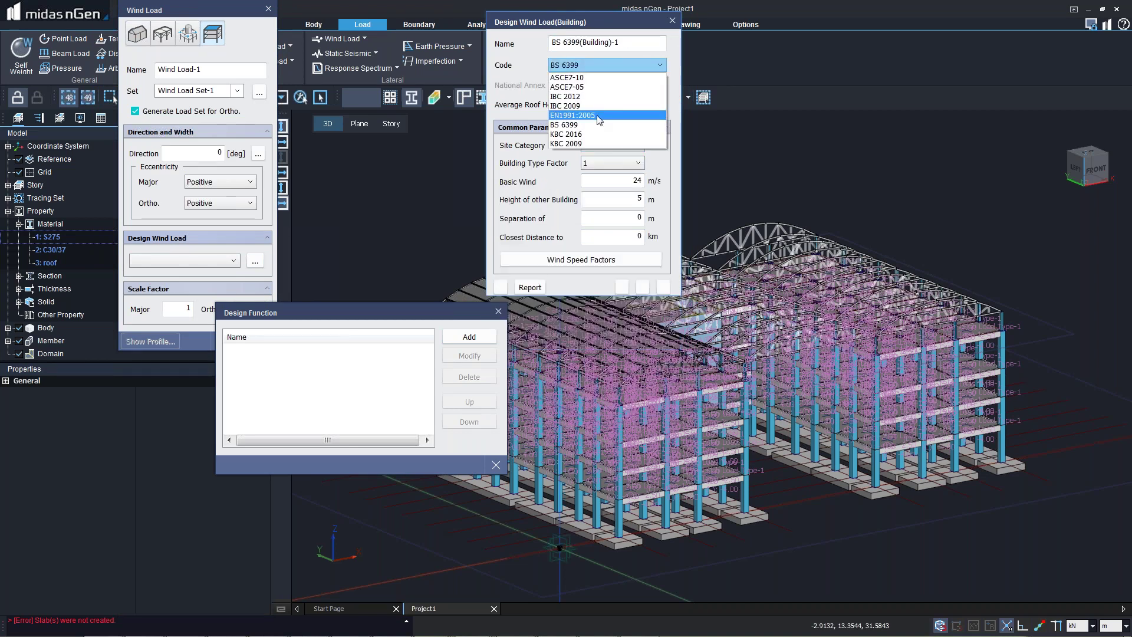
pyautogui.click(597, 115)
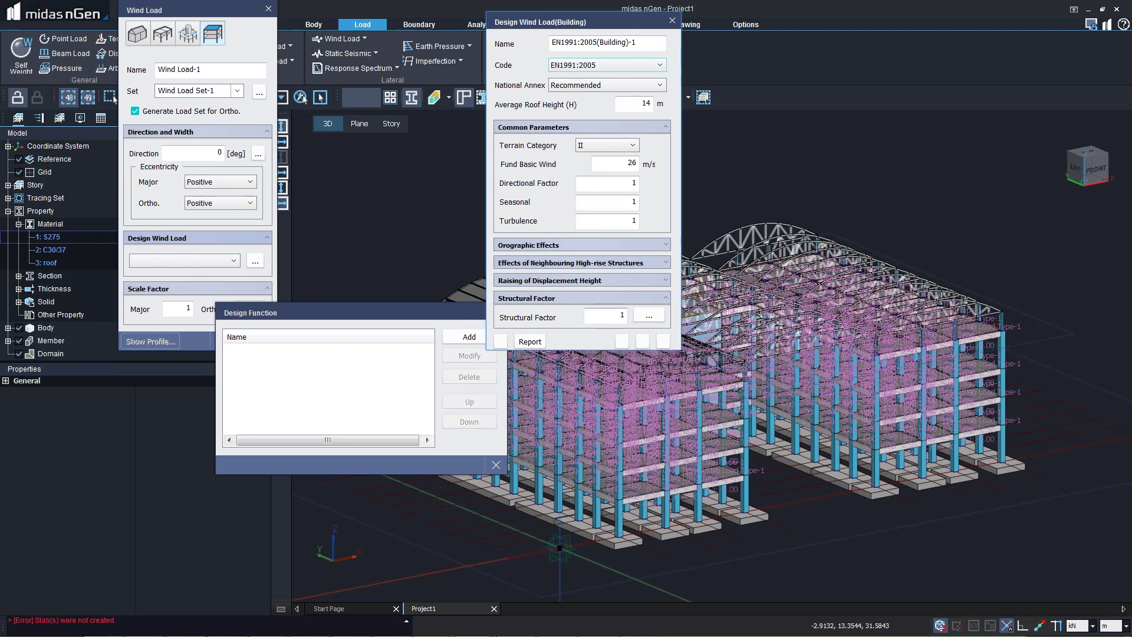
# - Generate the building wind load's report, review its equations and story-related windward and leeward tables in Word, and close it
pyautogui.click(621, 341)
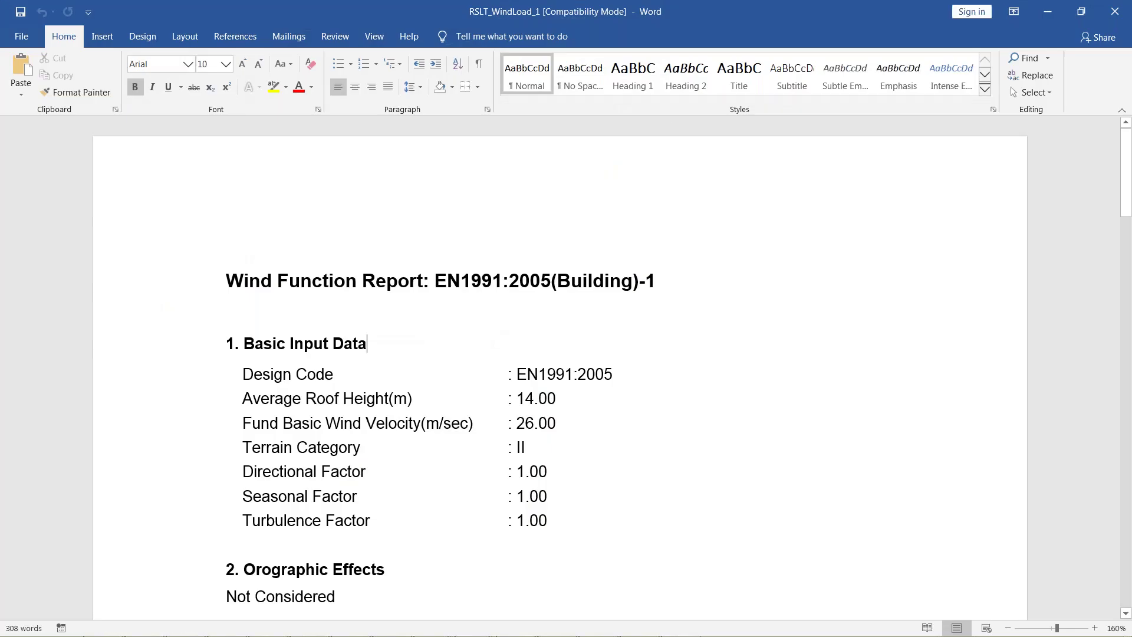
pyautogui.scroll(-15, 643, 349)
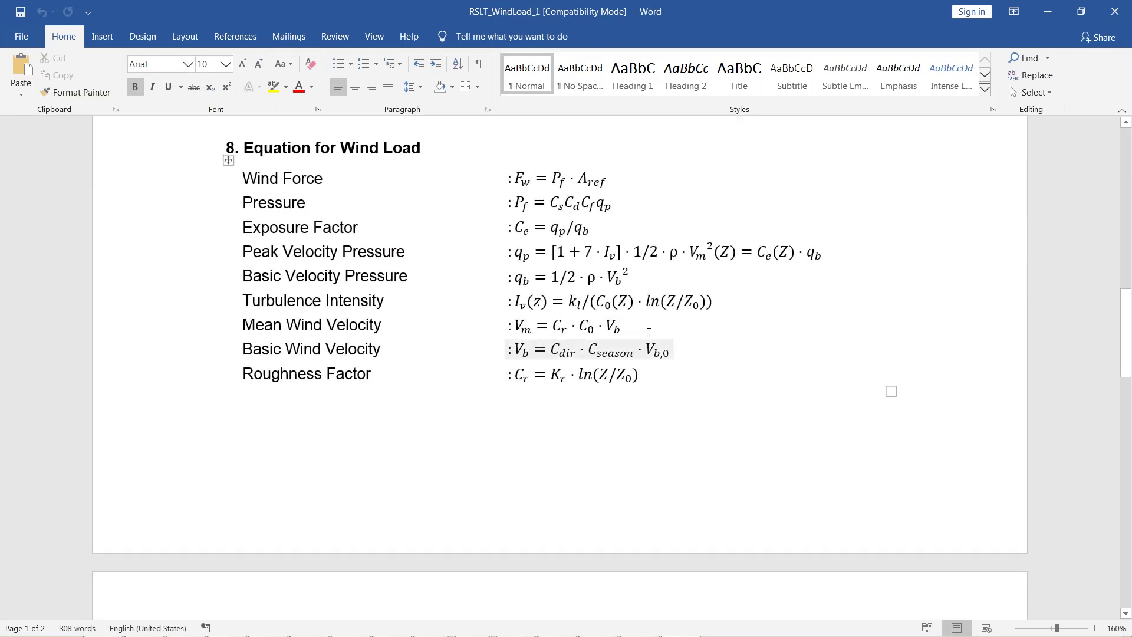
pyautogui.scroll(-12, 649, 332)
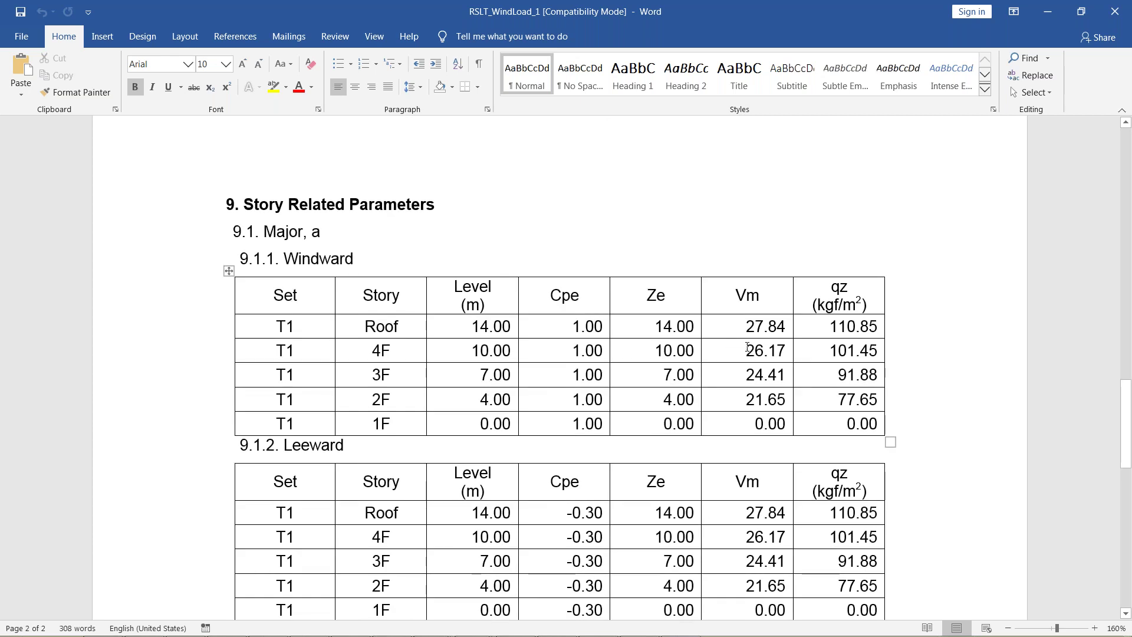
pyautogui.scroll(-5, 758, 354)
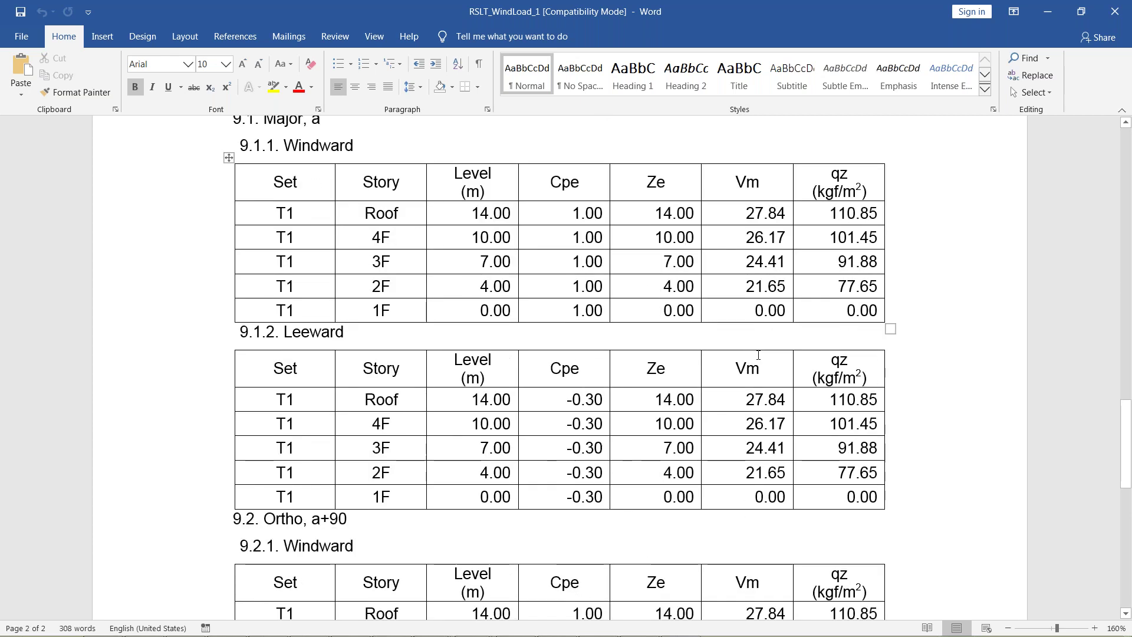
pyautogui.scroll(-6, 762, 370)
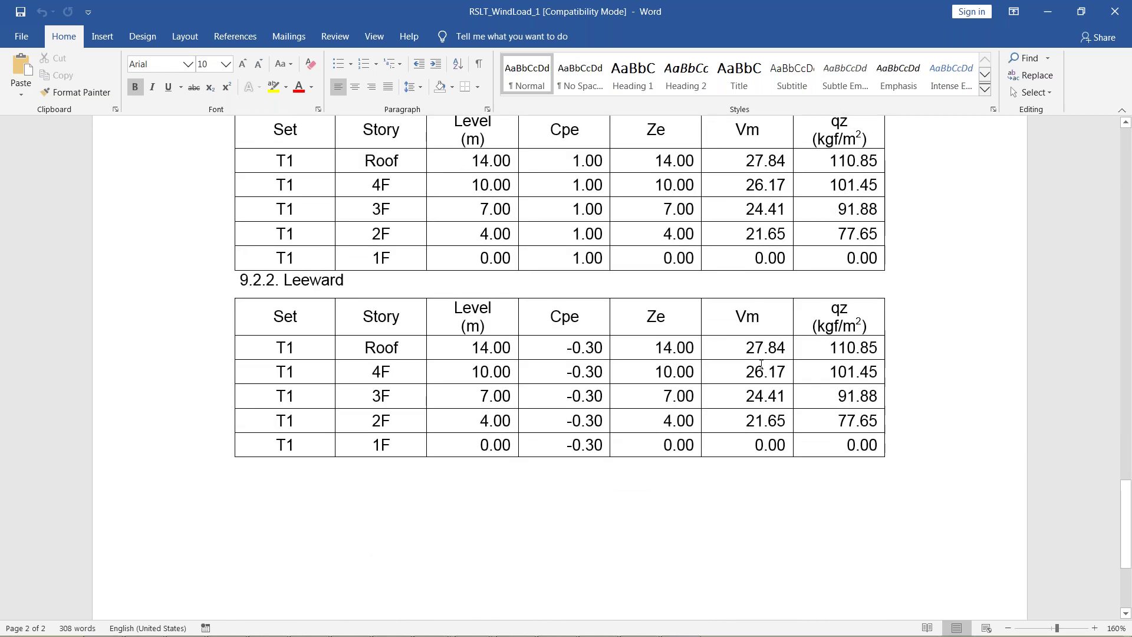
pyautogui.scroll(4, 770, 369)
pyautogui.scroll(4, 772, 368)
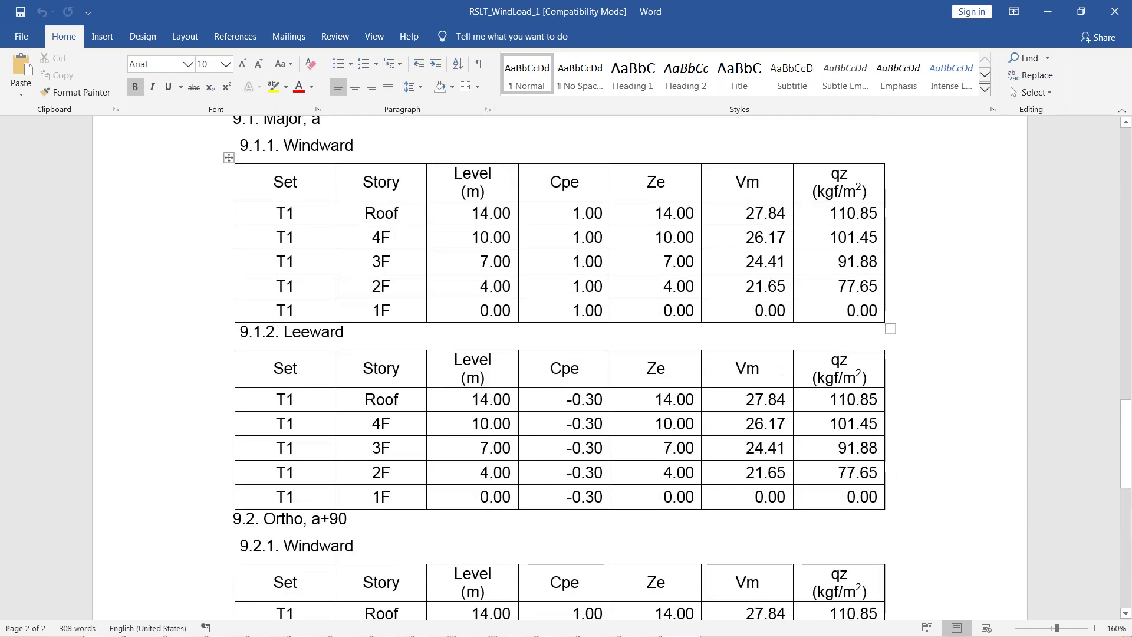
pyautogui.scroll(2, 781, 369)
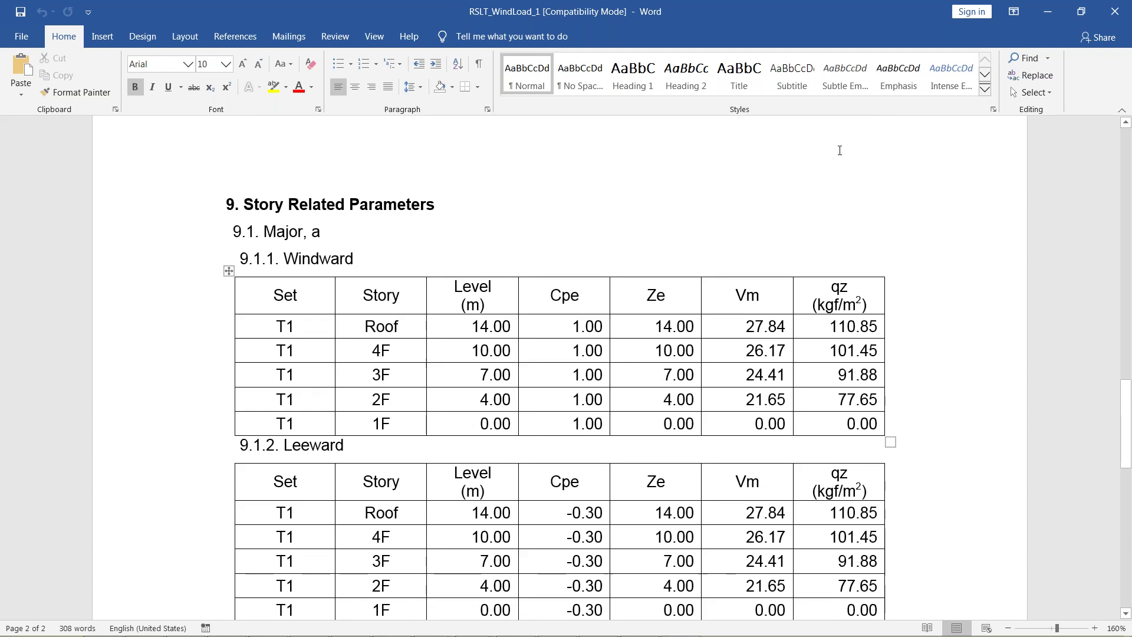
pyautogui.click(1107, 15)
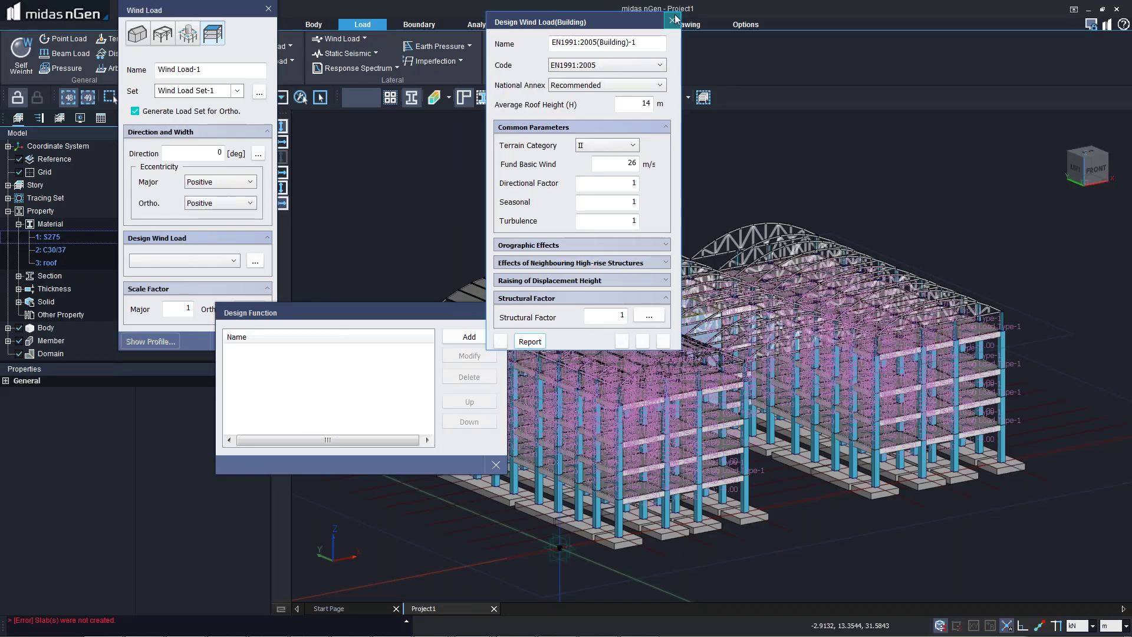
# - Keep the EN1991:2005 building wind function and create the story-based wind load from it, including the orthogonal load set
pyautogui.click(672, 20)
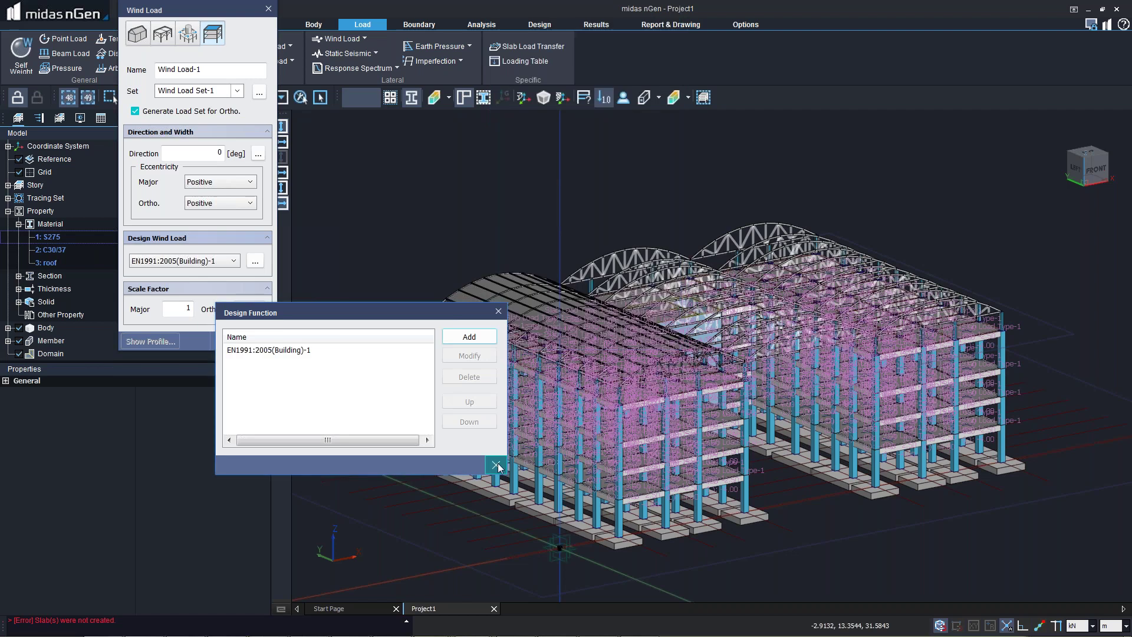
pyautogui.click(496, 465)
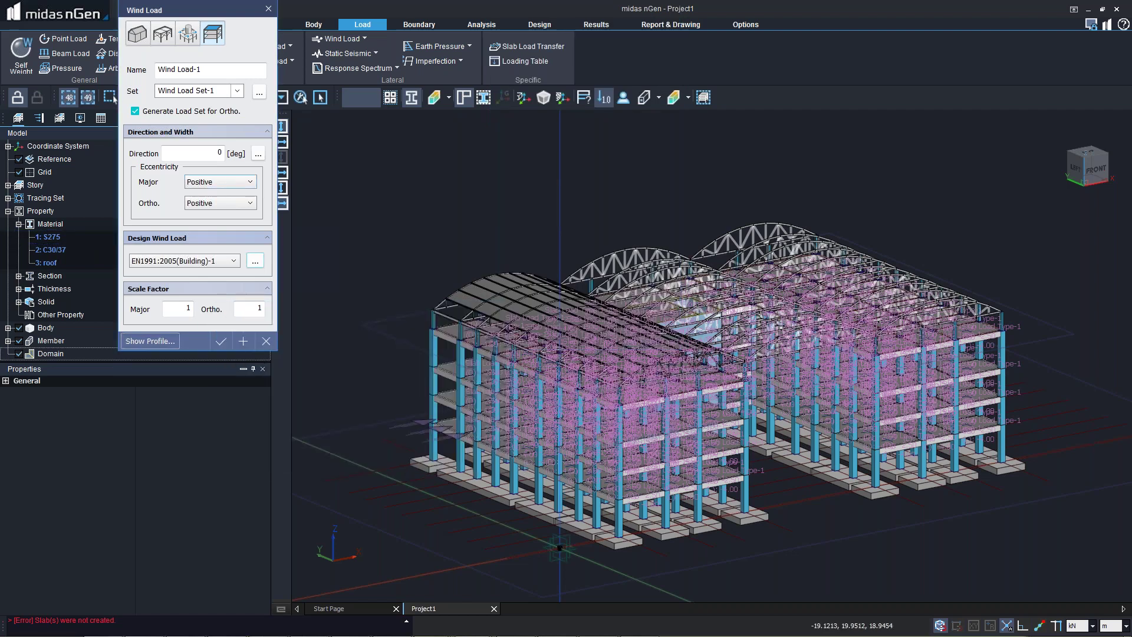
pyautogui.click(219, 342)
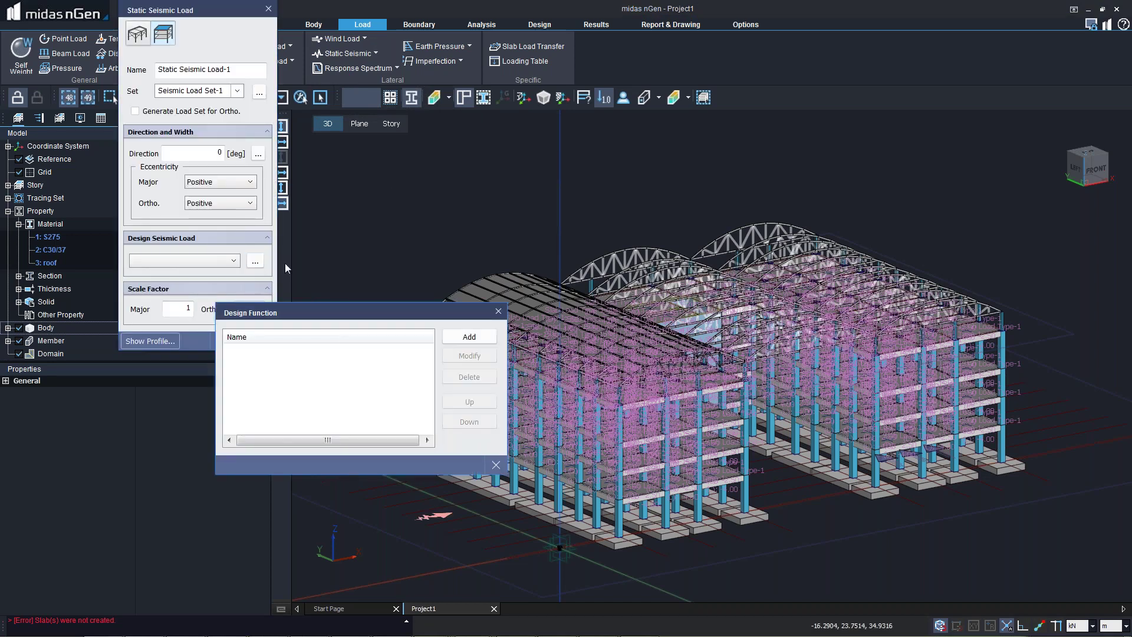
# - Add an EN1998:2004 design seismic function, calculating the approximate periods for both directions with T = 0.085H^(3/4)
pyautogui.press('Return')
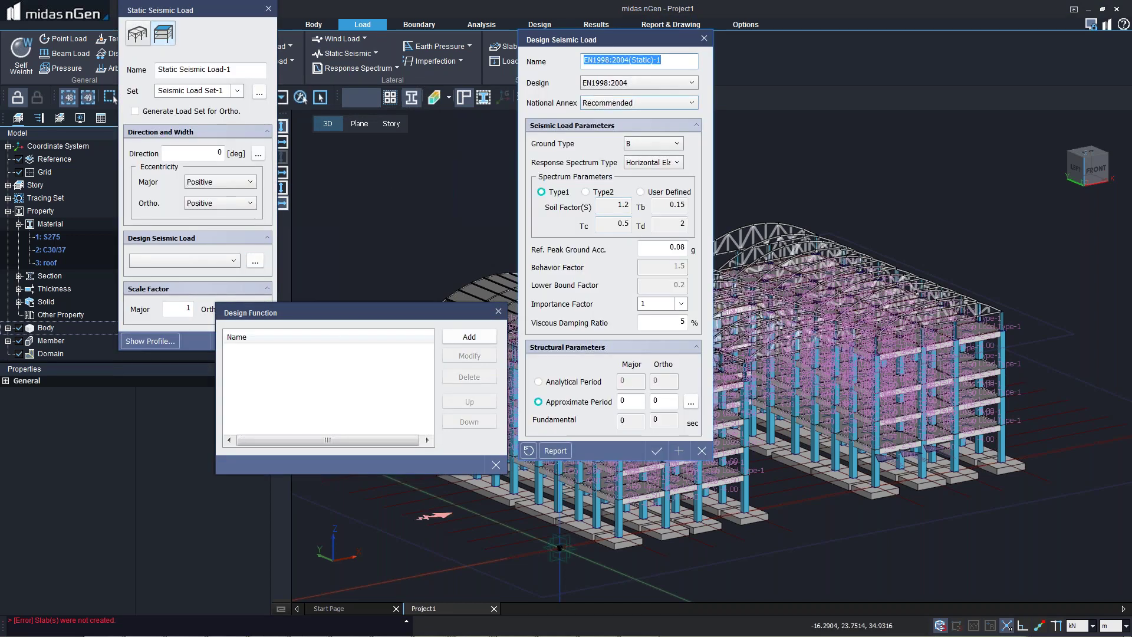
pyautogui.click(639, 83)
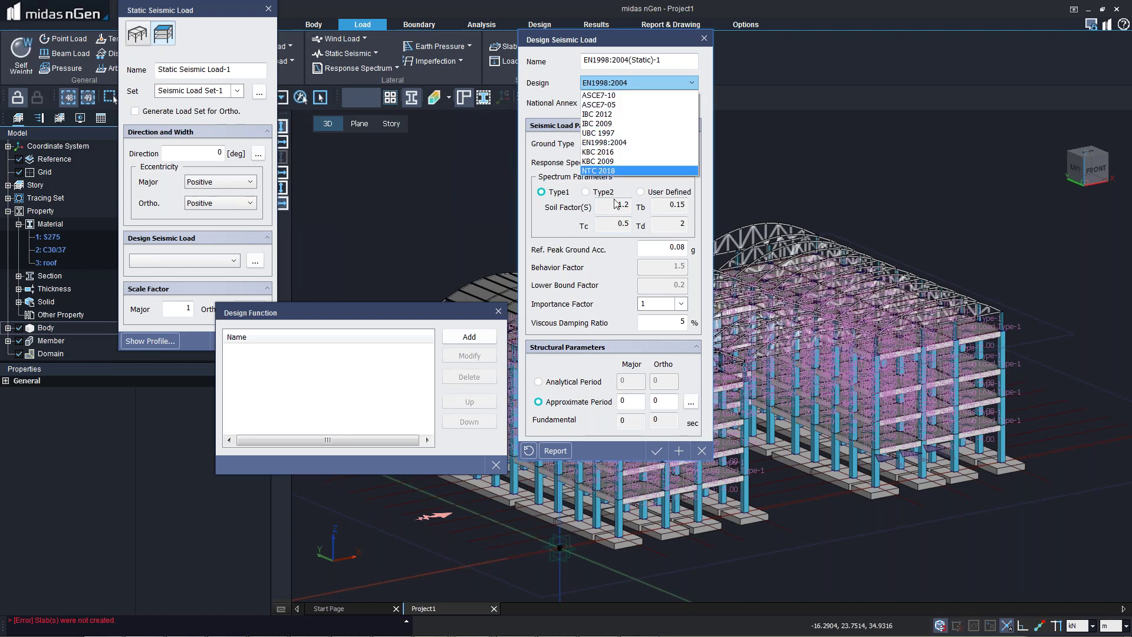
pyautogui.click(539, 117)
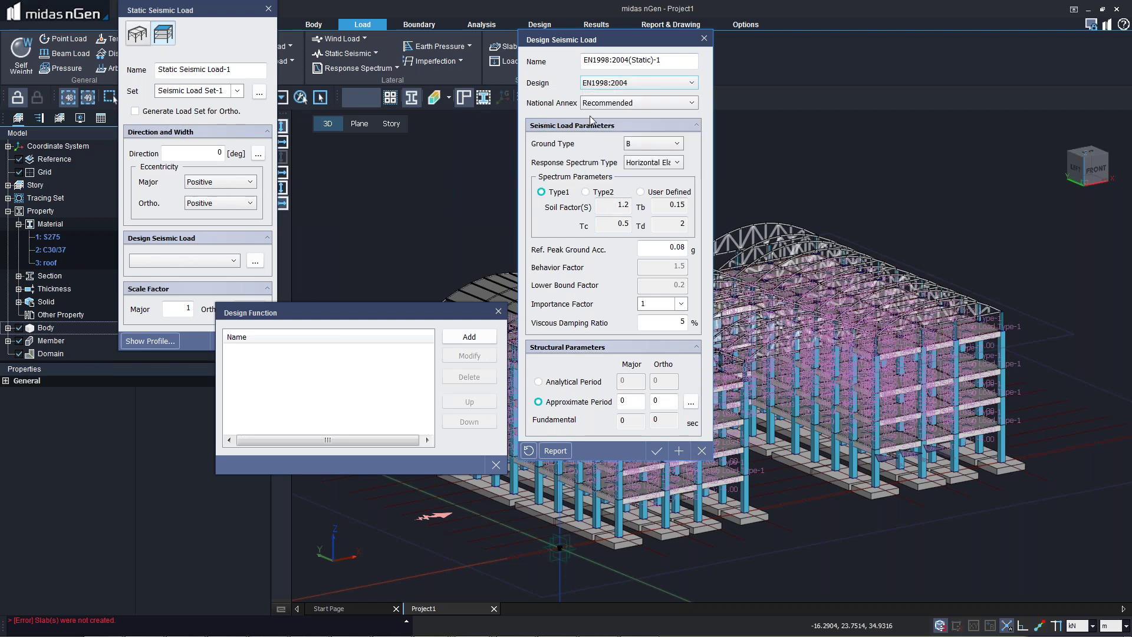
pyautogui.click(691, 401)
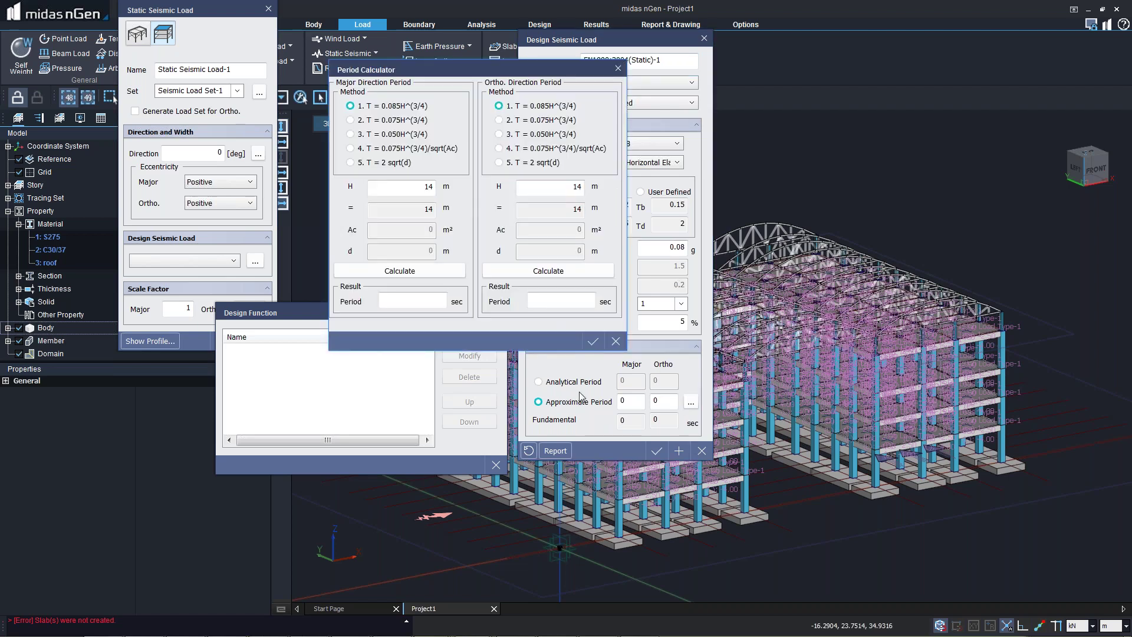
pyautogui.click(399, 271)
pyautogui.click(548, 270)
pyautogui.click(590, 344)
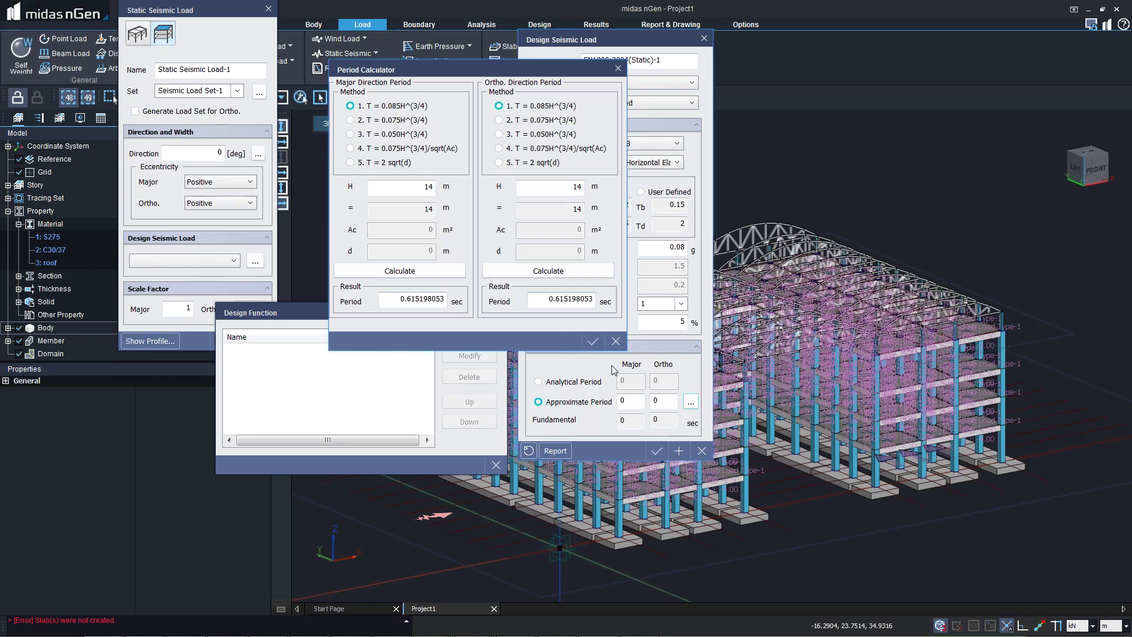
pyautogui.click(659, 451)
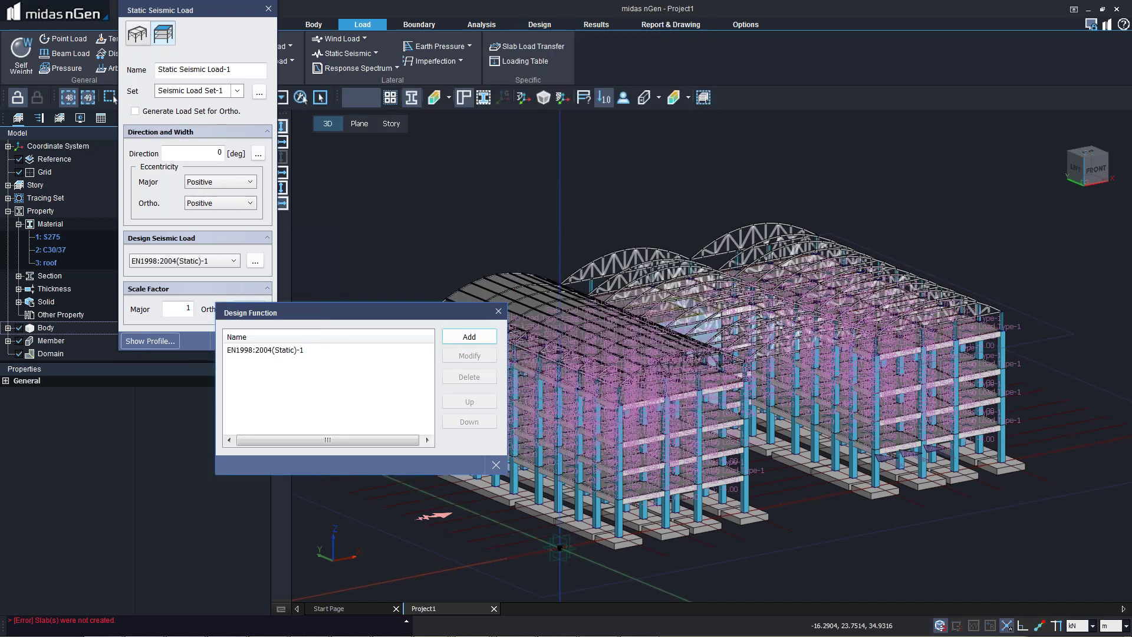
pyautogui.click(496, 466)
# - Create the static seismic load with an orthogonal load set after reviewing its story shear and overturning moment profiles
pyautogui.click(135, 111)
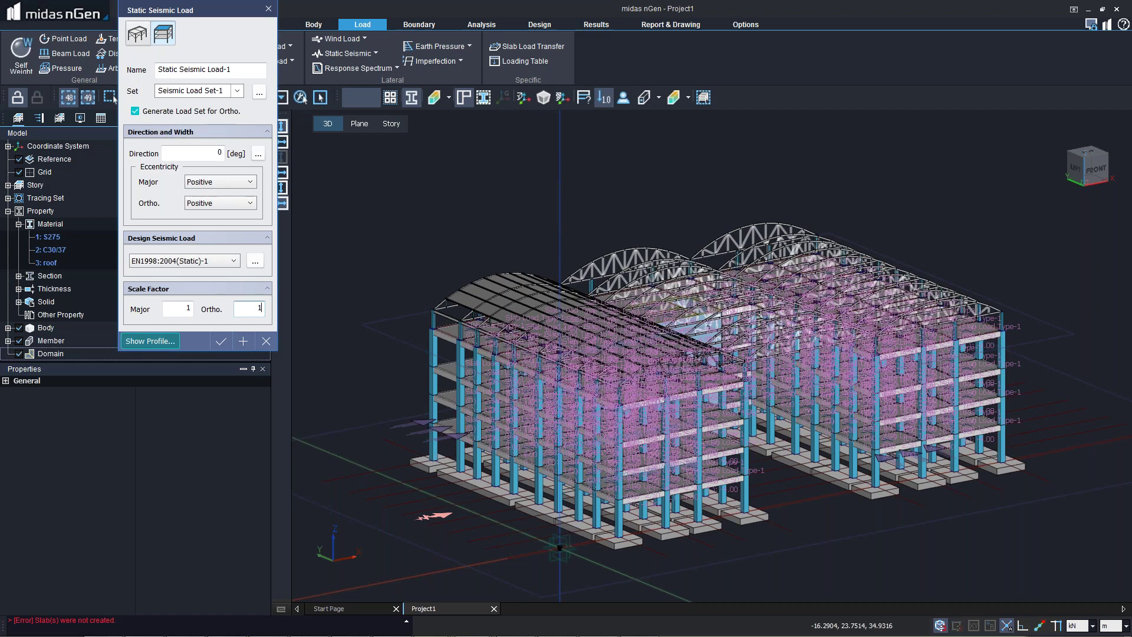
pyautogui.click(151, 341)
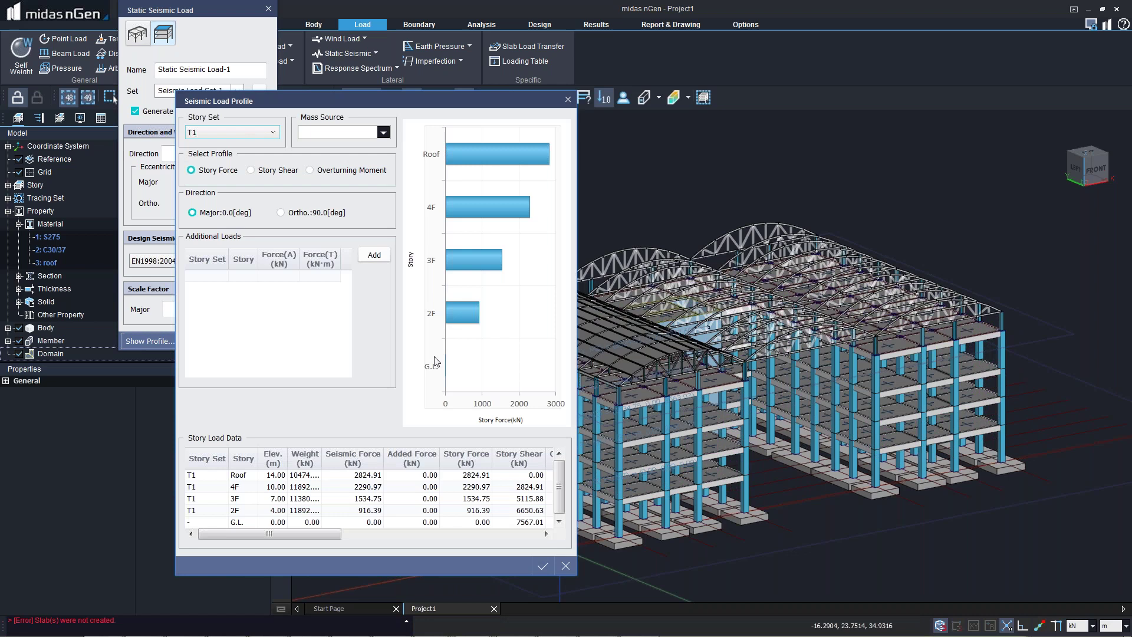
pyautogui.click(266, 172)
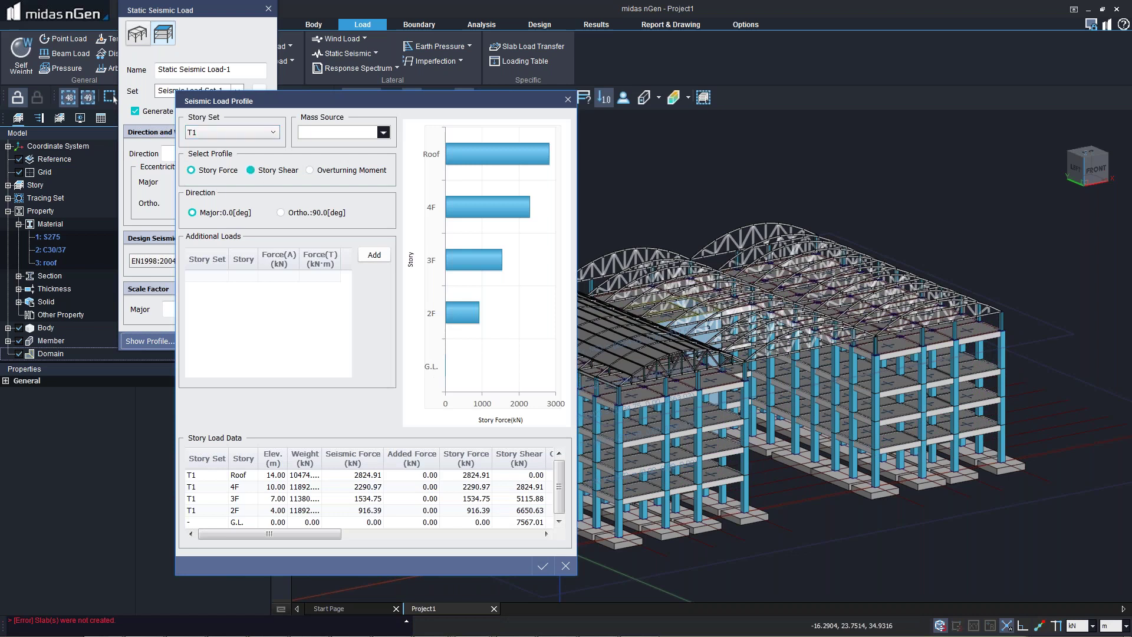
pyautogui.click(331, 171)
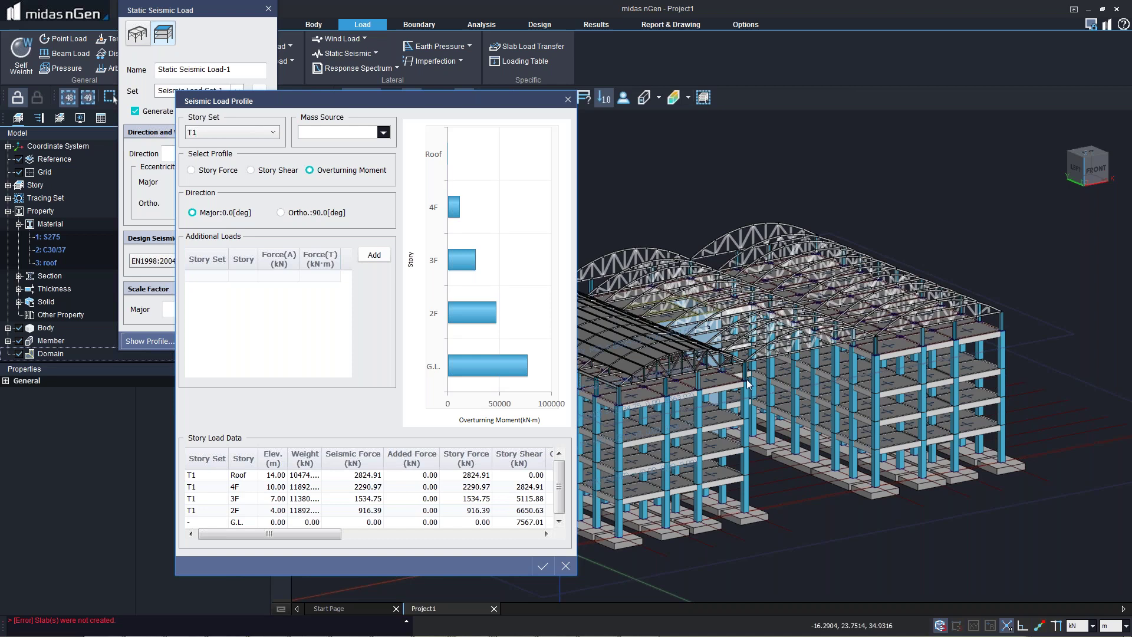
pyautogui.press('Escape')
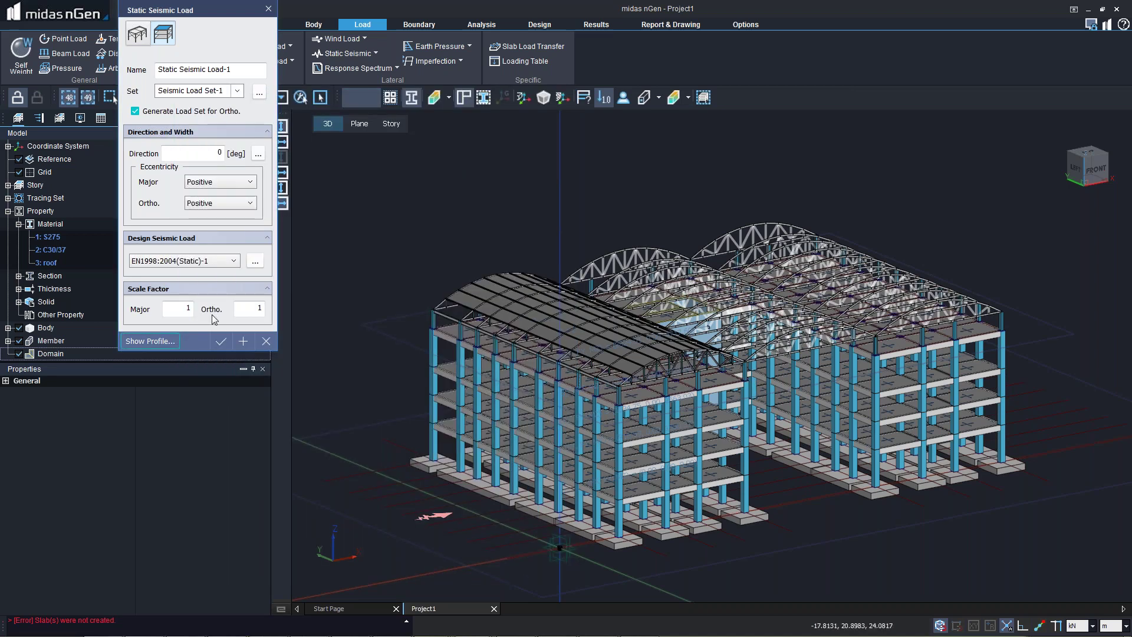
pyautogui.click(220, 341)
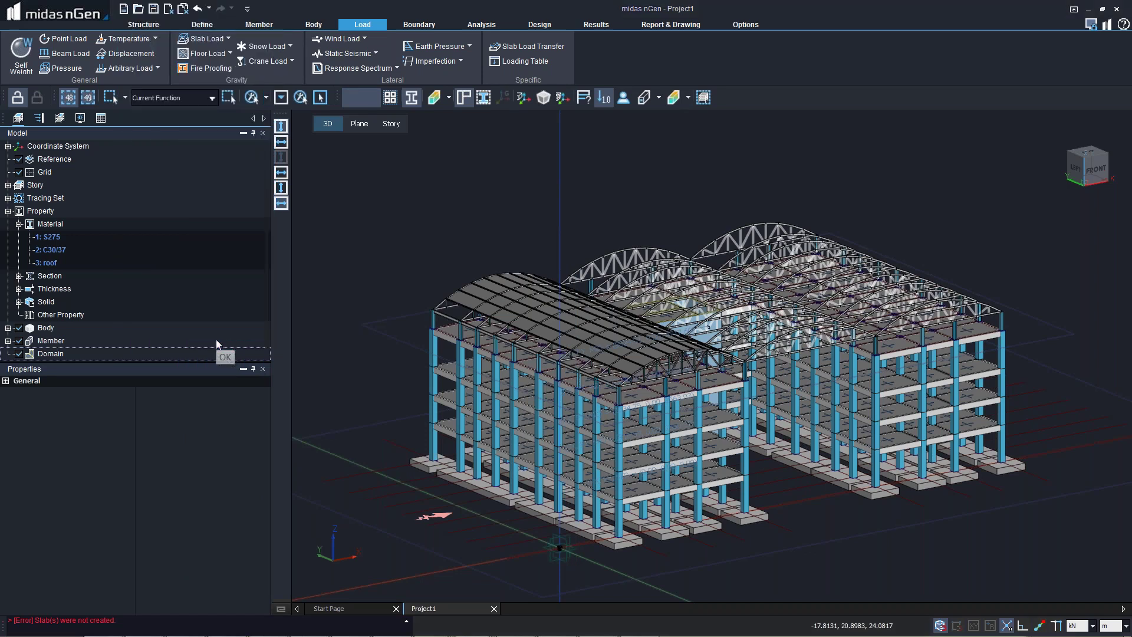
pyautogui.click(360, 67)
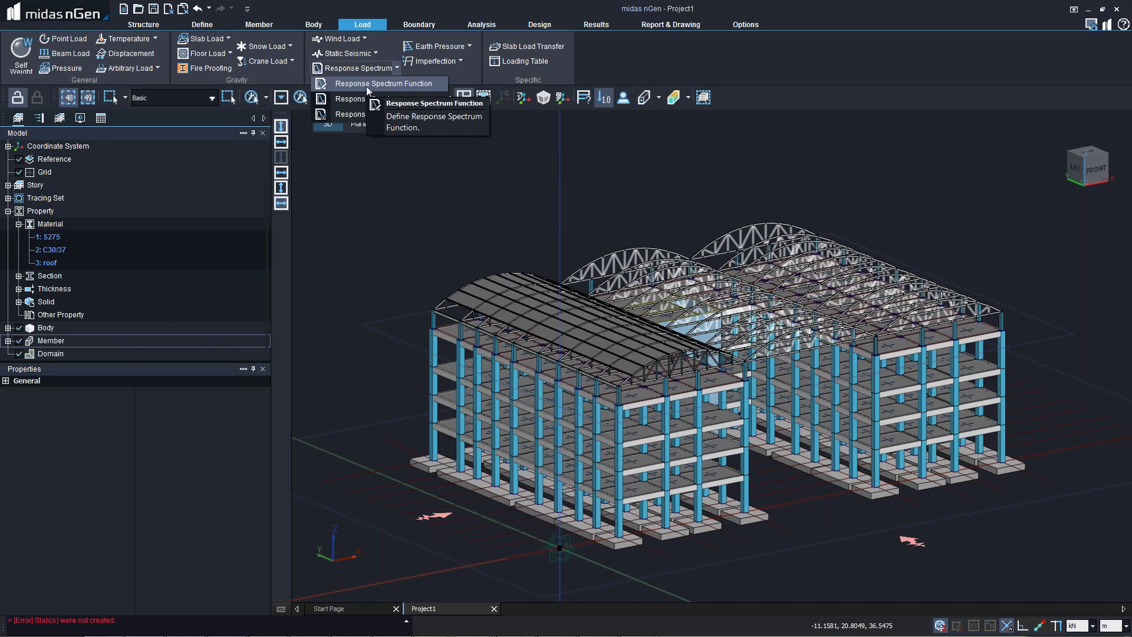
pyautogui.click(575, 66)
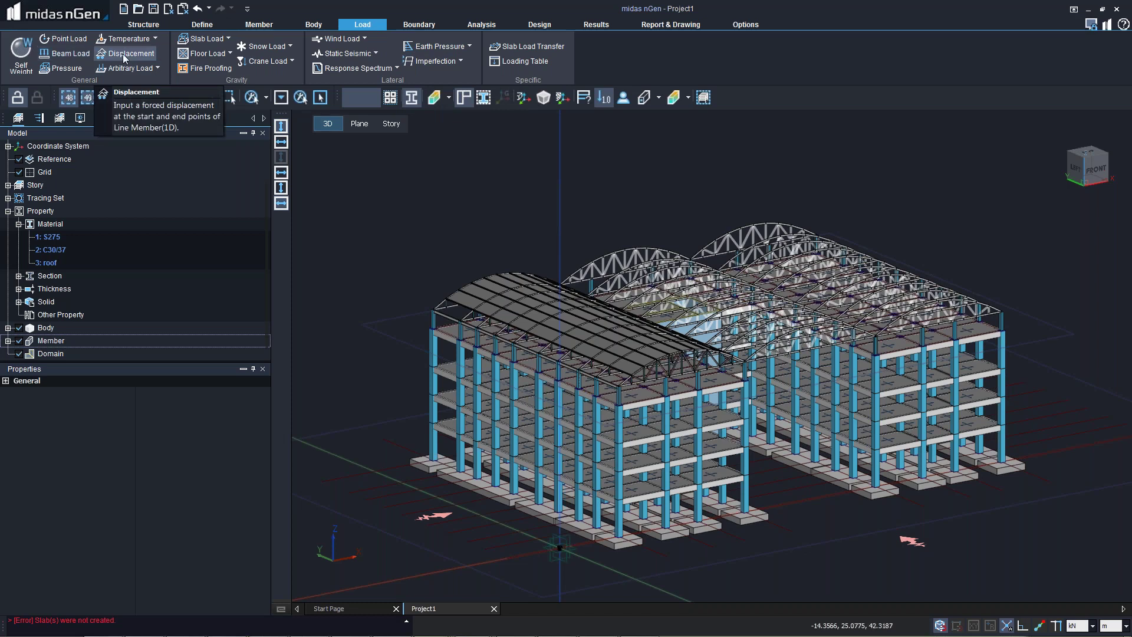
# - Define a linear elastic face area spring in the Normal(+) direction with a modulus of subgrade reaction of 20000 kN/m³
pyautogui.click(429, 25)
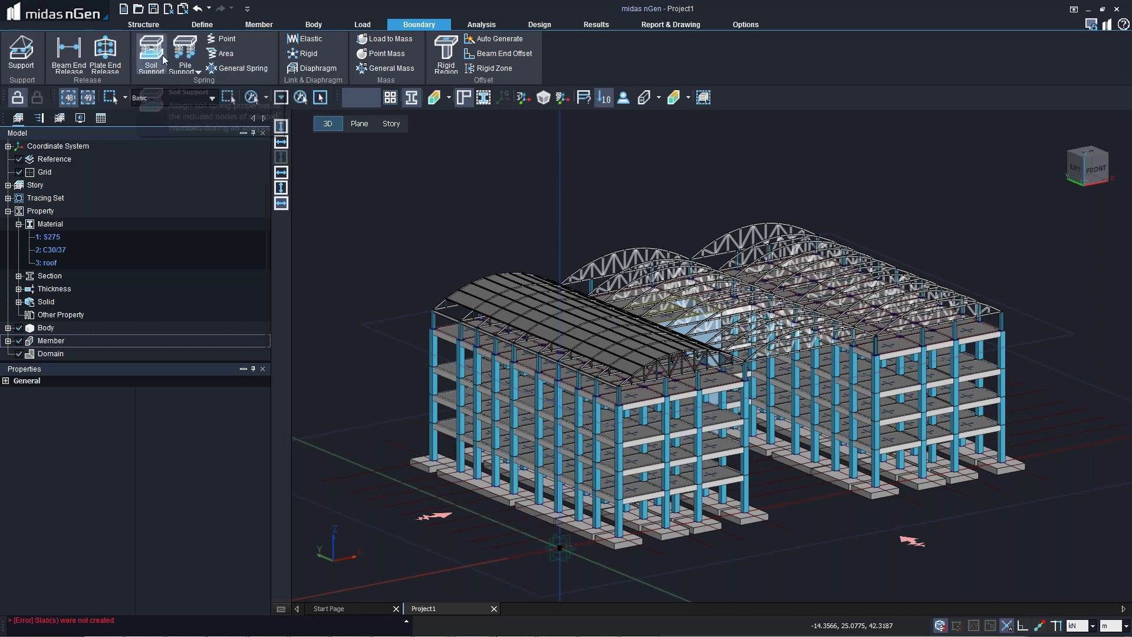
pyautogui.click(227, 54)
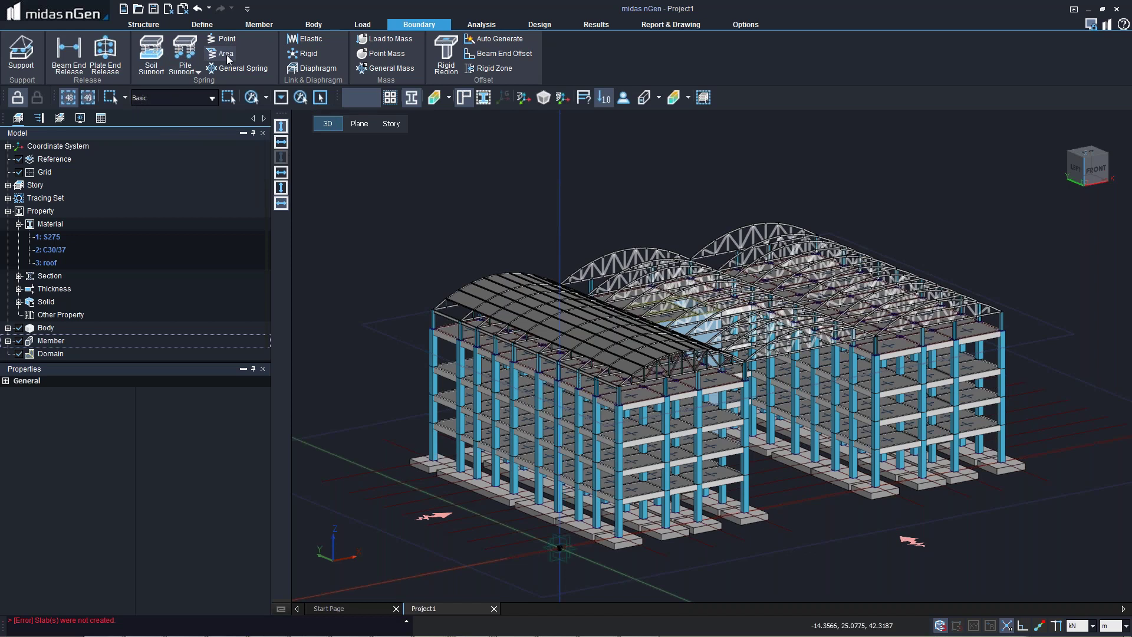
pyautogui.click(227, 55)
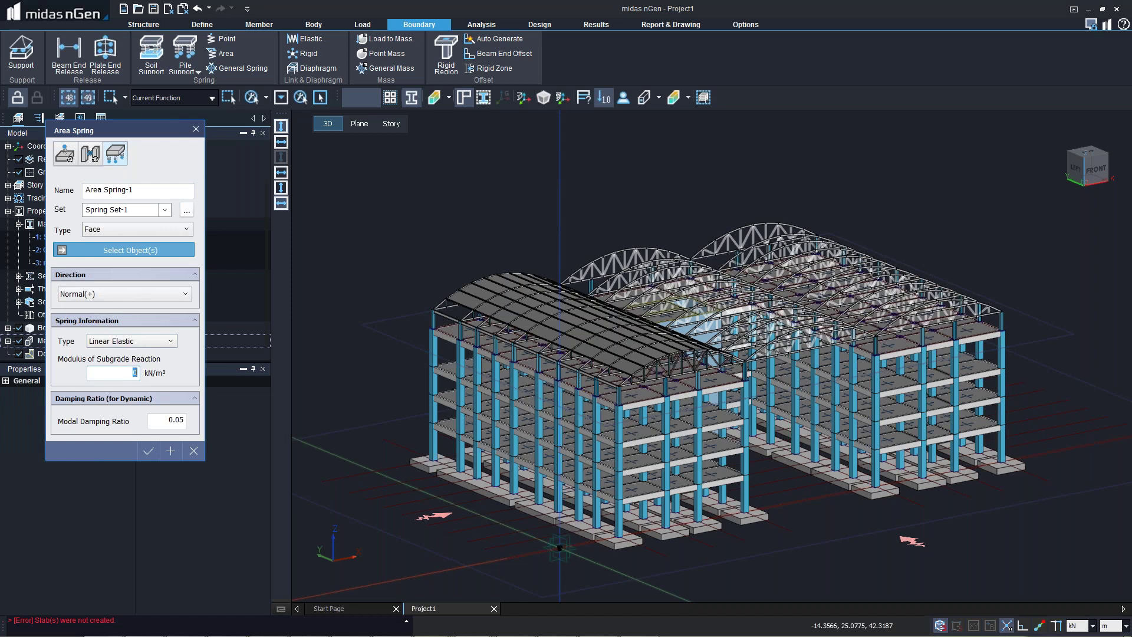
pyautogui.click(123, 342)
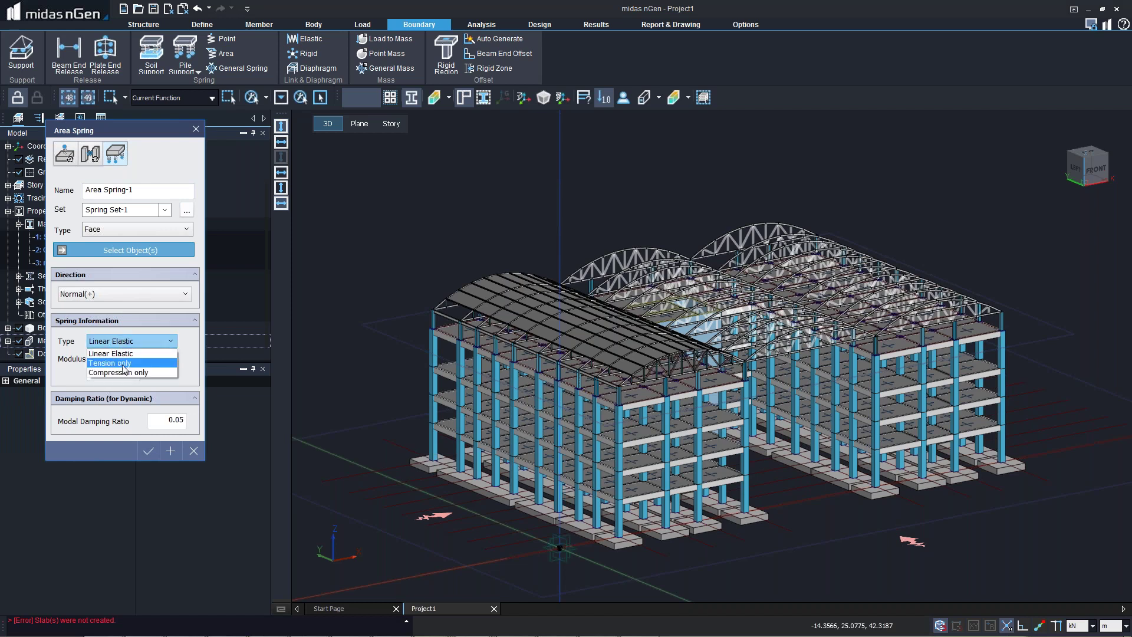
pyautogui.click(135, 342)
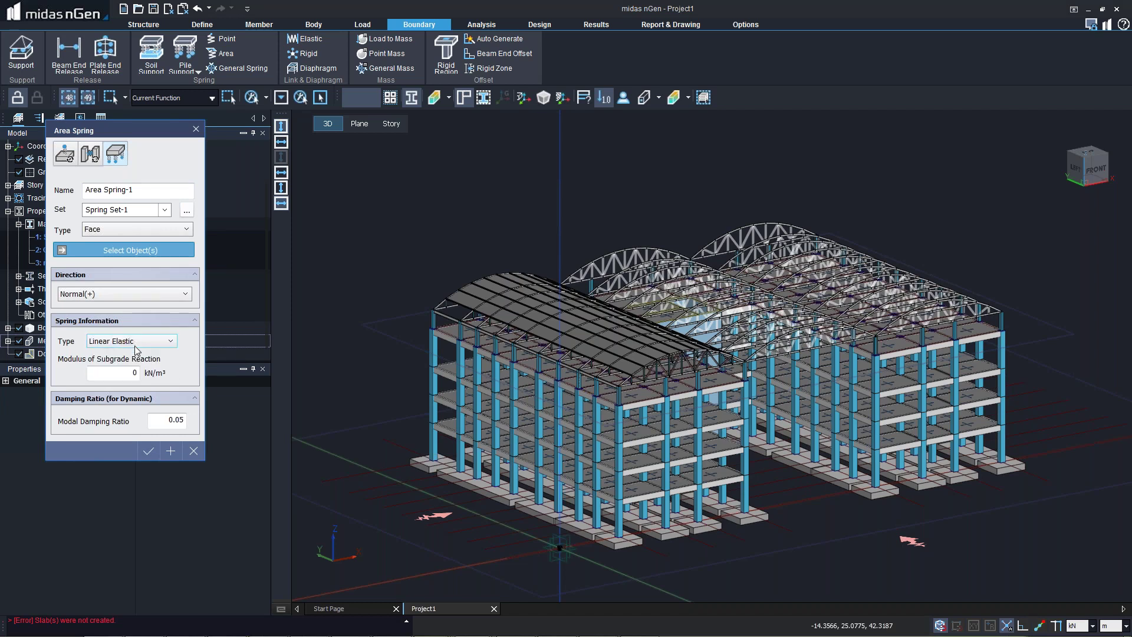
pyautogui.click(131, 370)
pyautogui.write('20000')
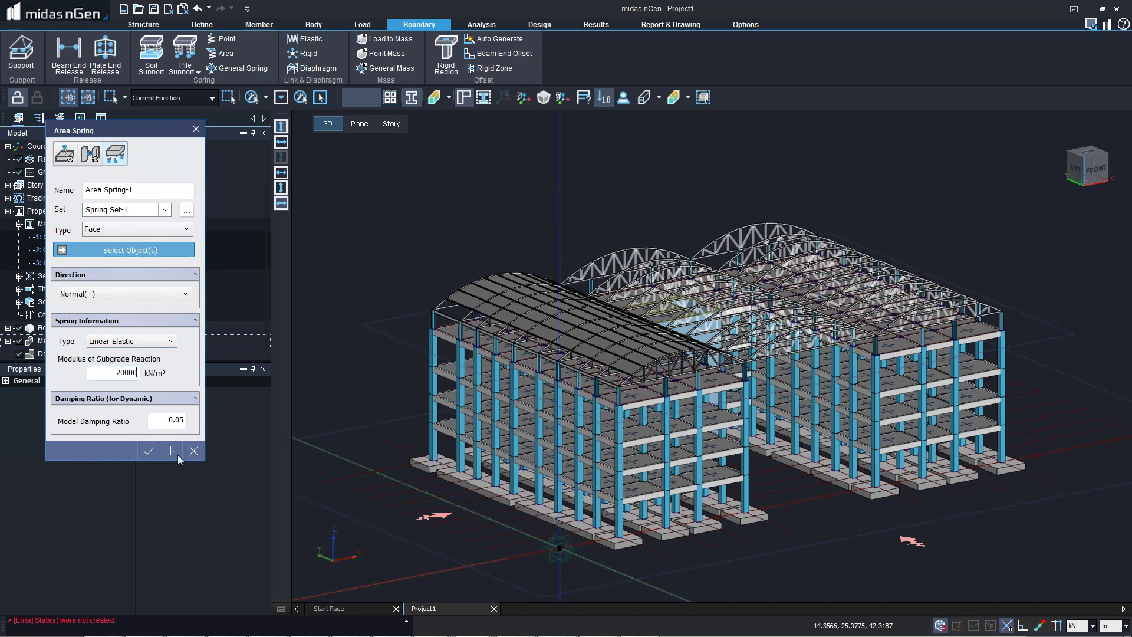
pyautogui.click(147, 452)
# - Apply the area spring to all the footings, selecting them together in the front view
pyautogui.rightClick(441, 449)
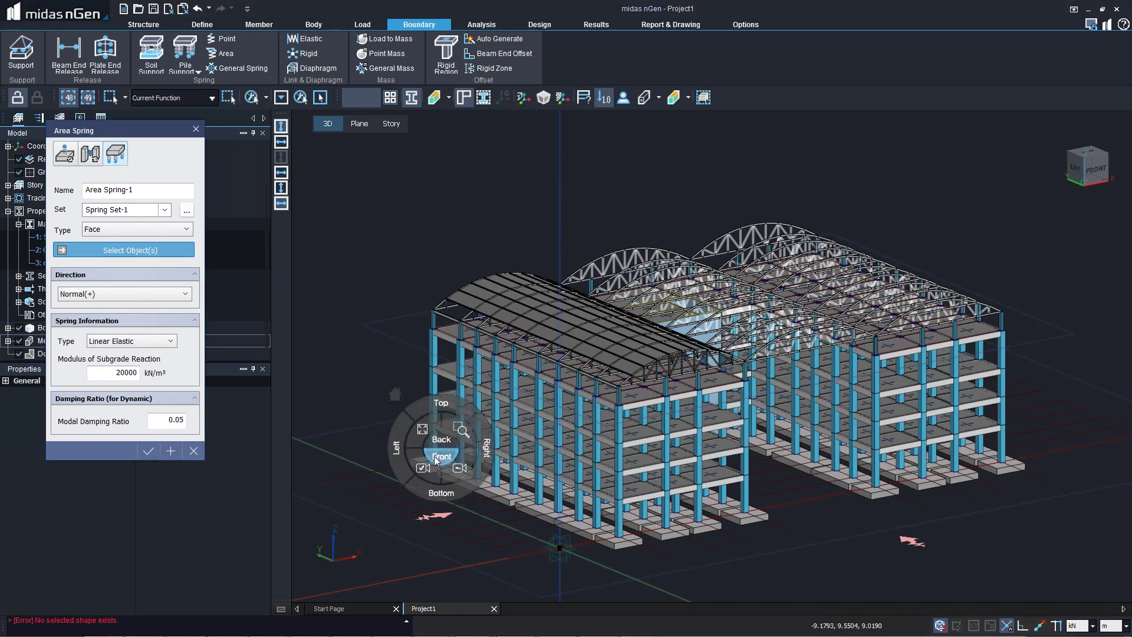
pyautogui.click(441, 457)
pyautogui.moveTo(417, 436); pyautogui.dragTo(971, 495)
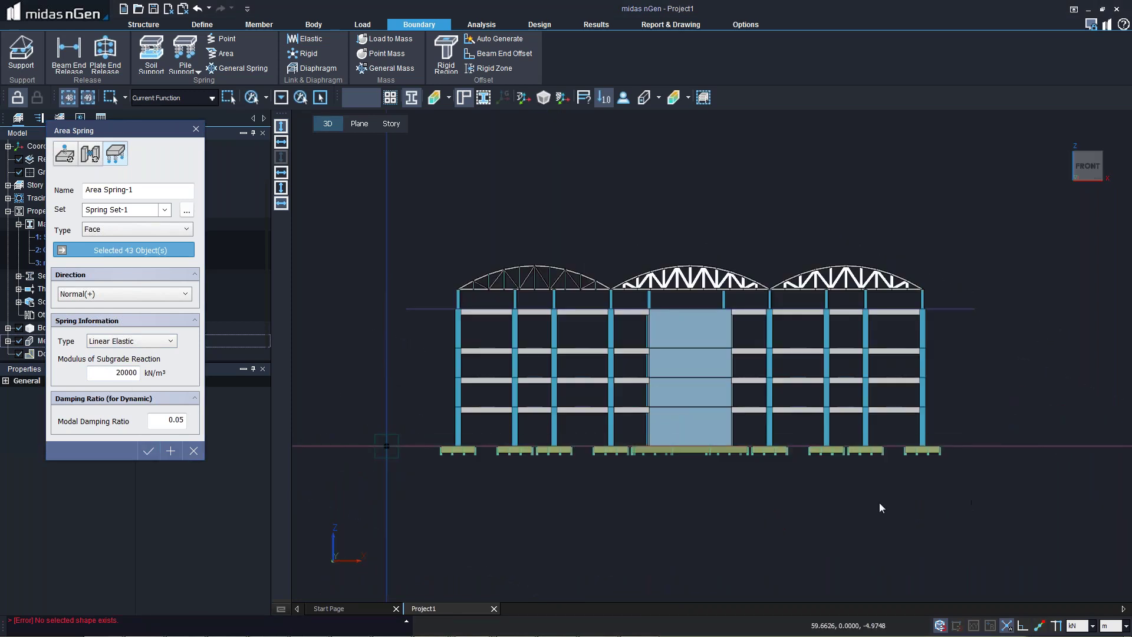
pyautogui.click(155, 451)
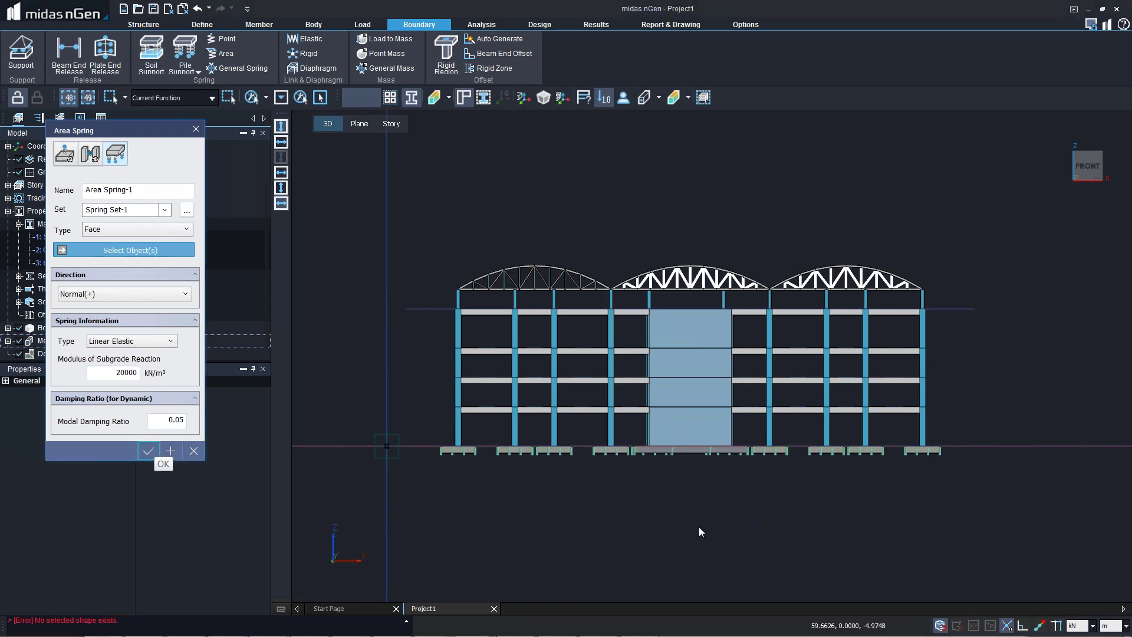
# - Assign point springs to all foundation-level points, using a new linear elastic property with K-Tx and K-Ty of 10000000 kN/m
pyautogui.click(226, 39)
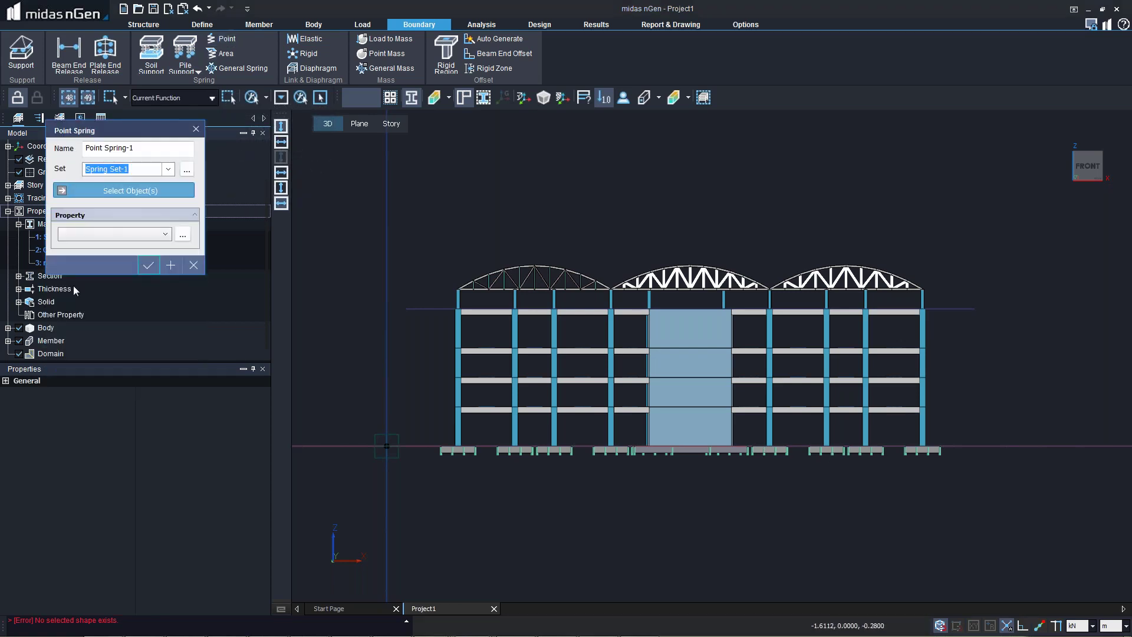
pyautogui.click(183, 234)
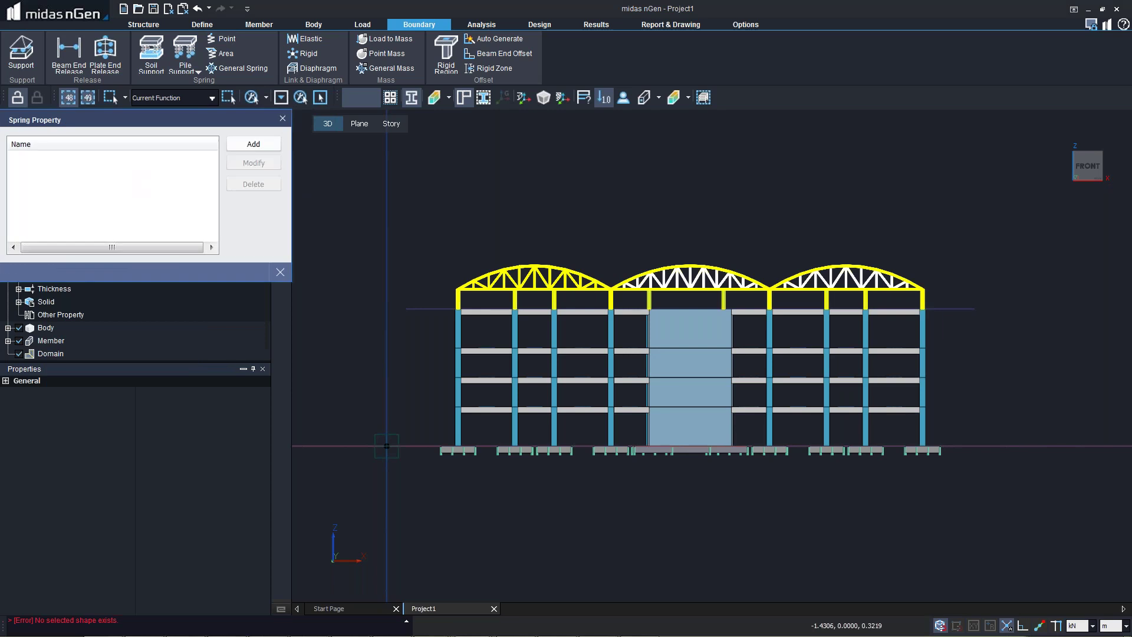
pyautogui.click(254, 144)
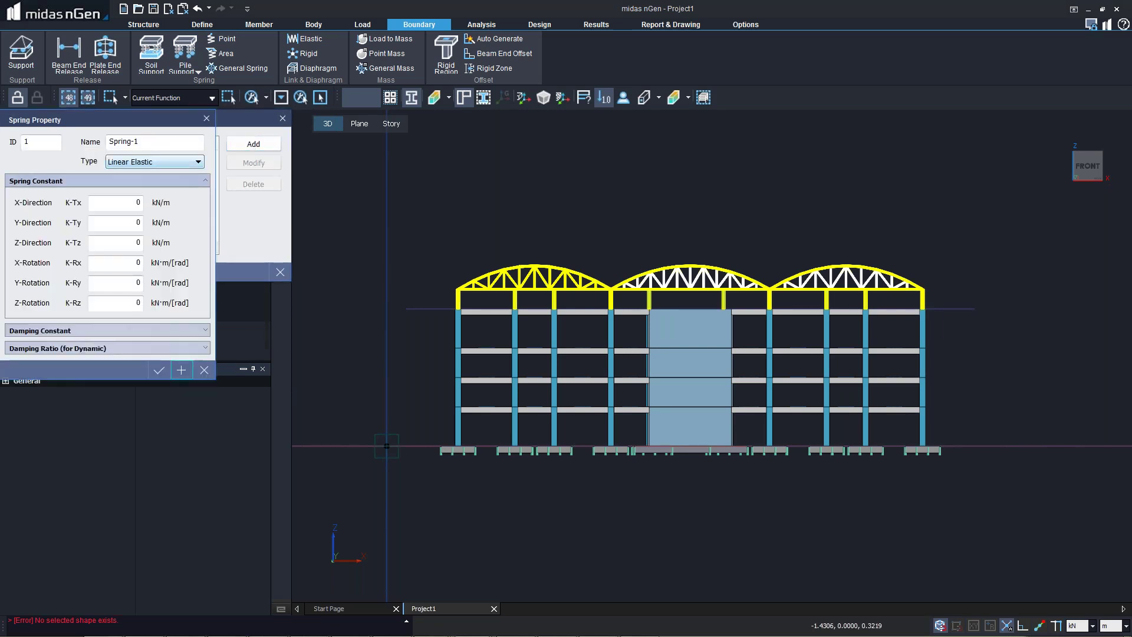
pyautogui.doubleClick(136, 203)
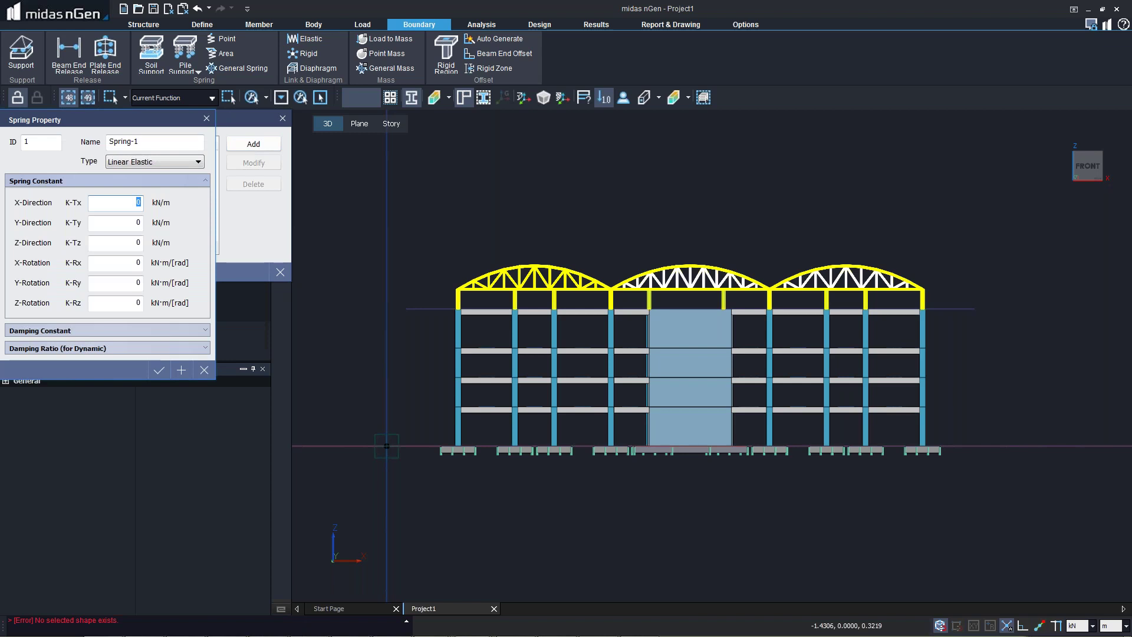
pyautogui.write('10000000')
pyautogui.press('Tab')
pyautogui.write('10000000')
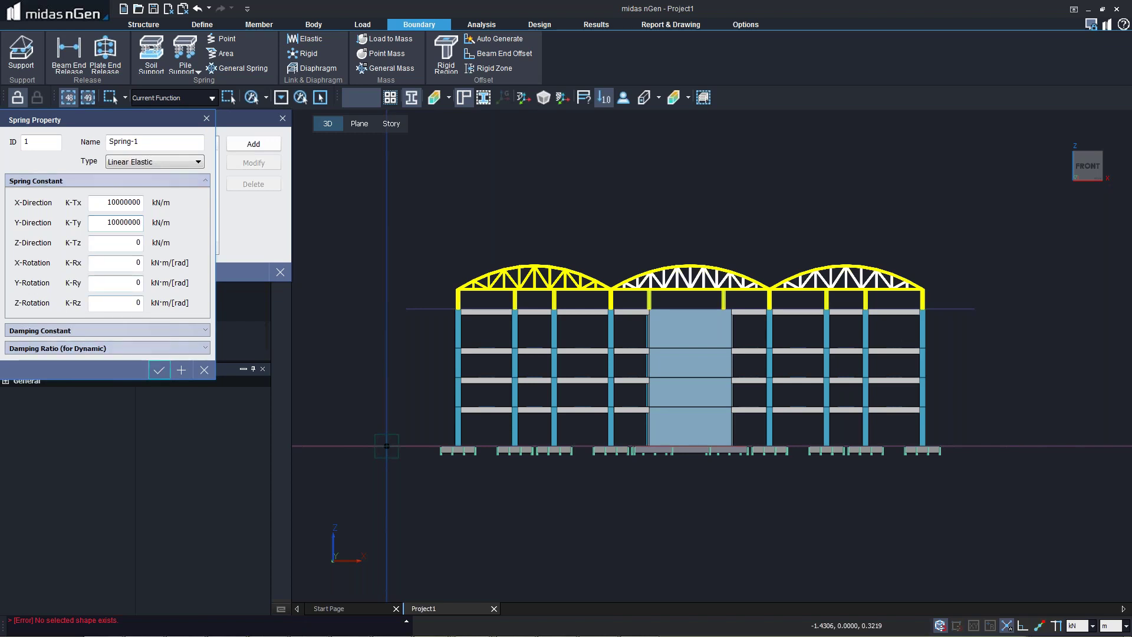
pyautogui.click(159, 370)
pyautogui.moveTo(411, 432); pyautogui.dragTo(1011, 493)
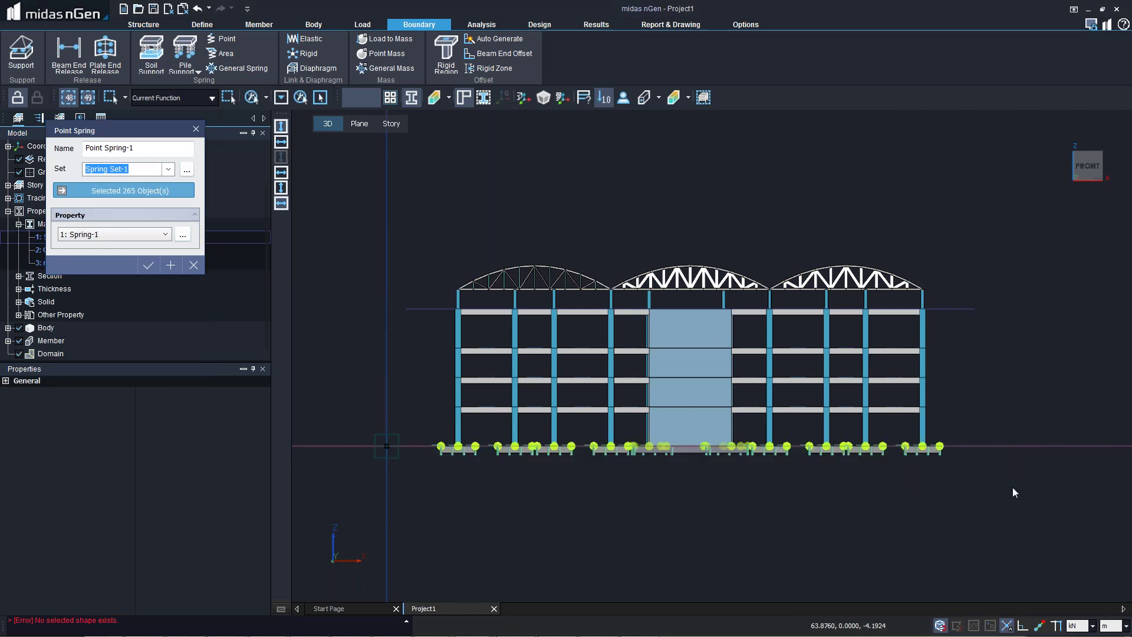
pyautogui.click(148, 265)
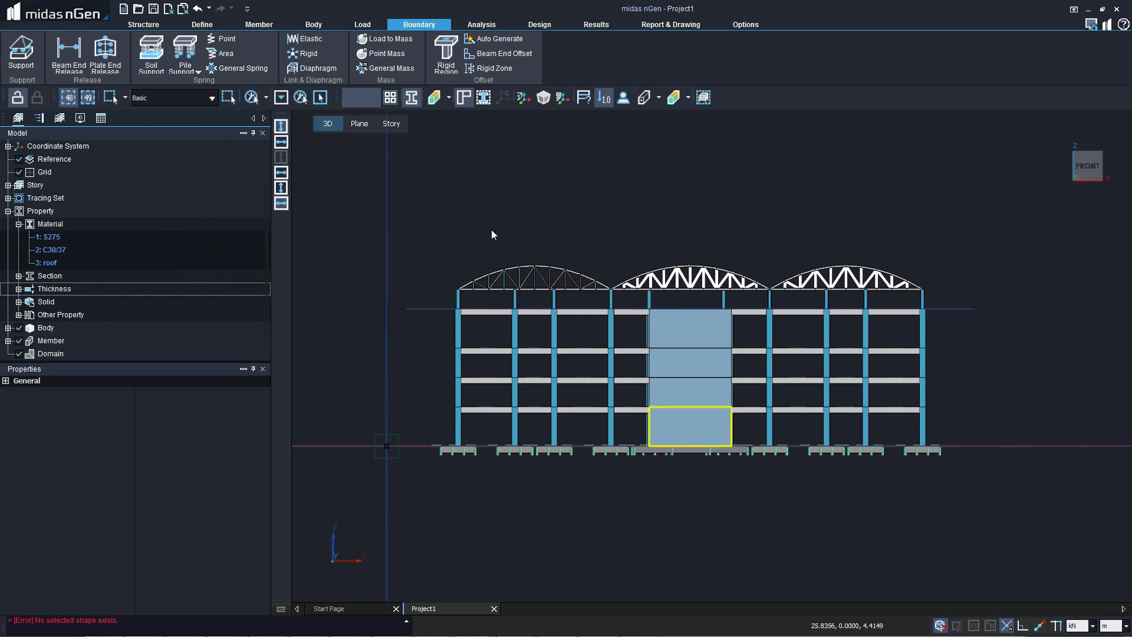
# - Convert loads to mass in Mass Set-1, using Static Load Set-1 with factor 1 and Static Load Set-2 with factor 0.25
pyautogui.click(406, 43)
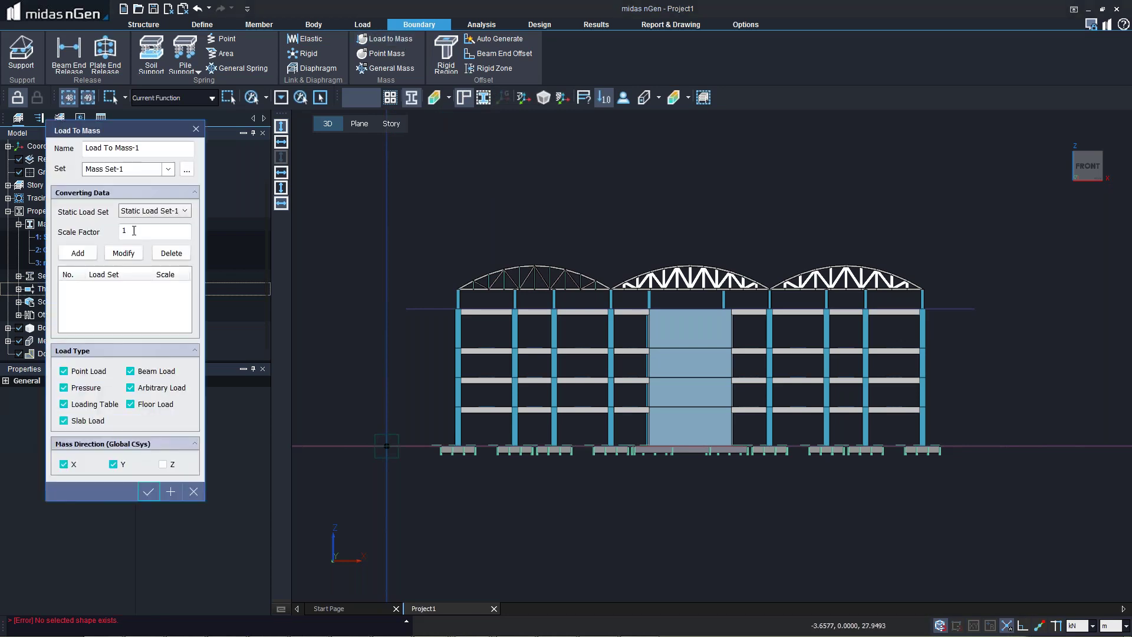
pyautogui.click(77, 253)
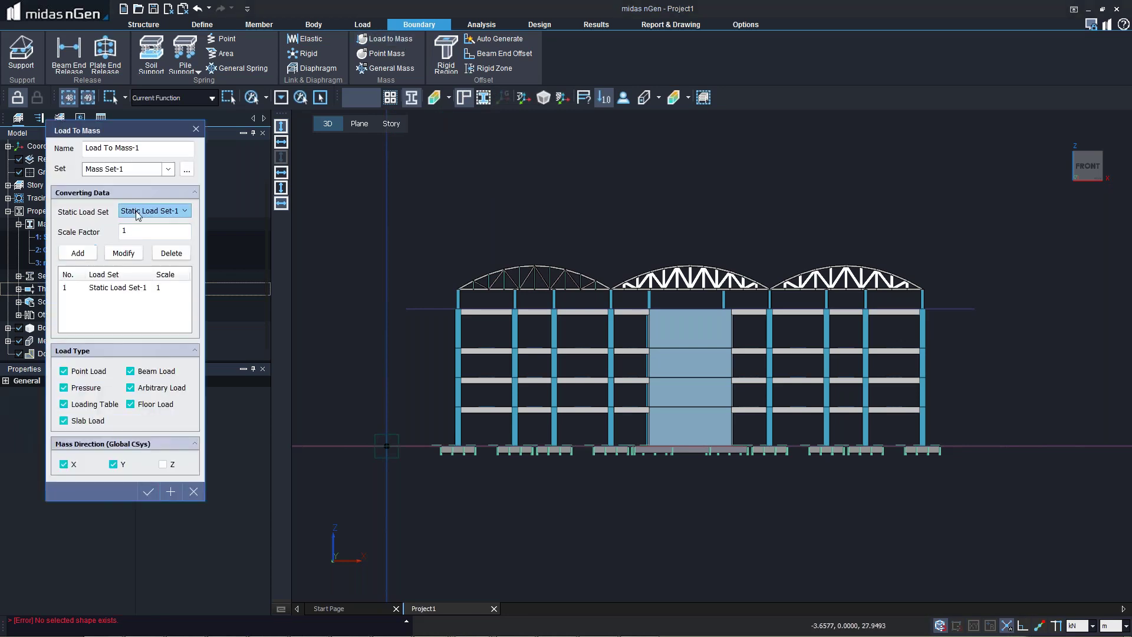
pyautogui.click(139, 211)
pyautogui.click(139, 232)
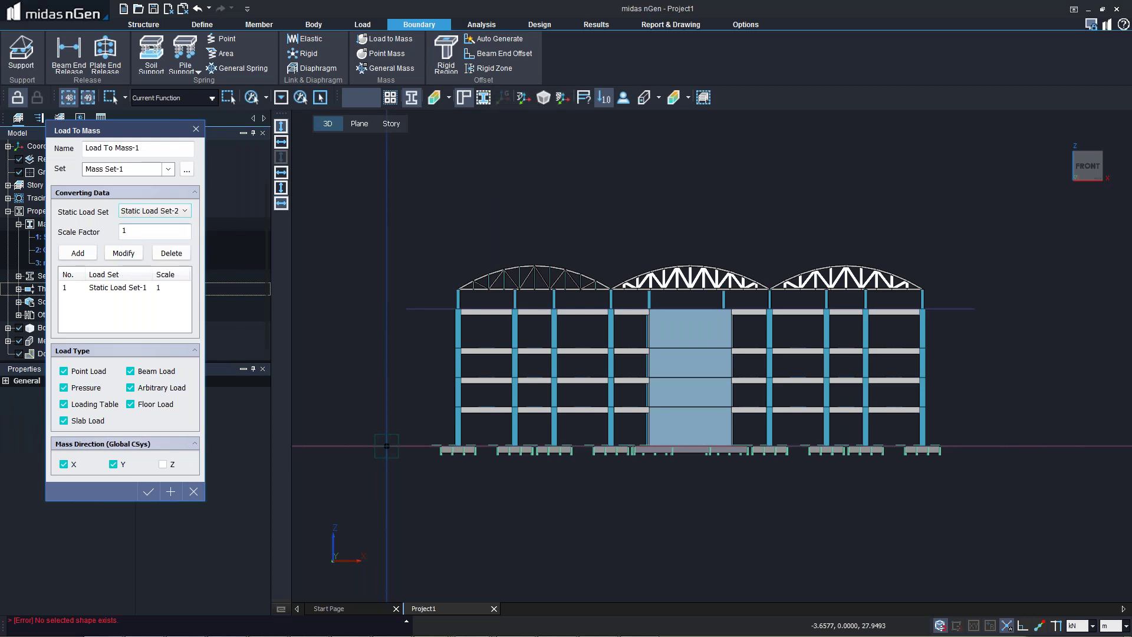
pyautogui.click(124, 232)
pyautogui.write('0.25')
pyautogui.click(92, 255)
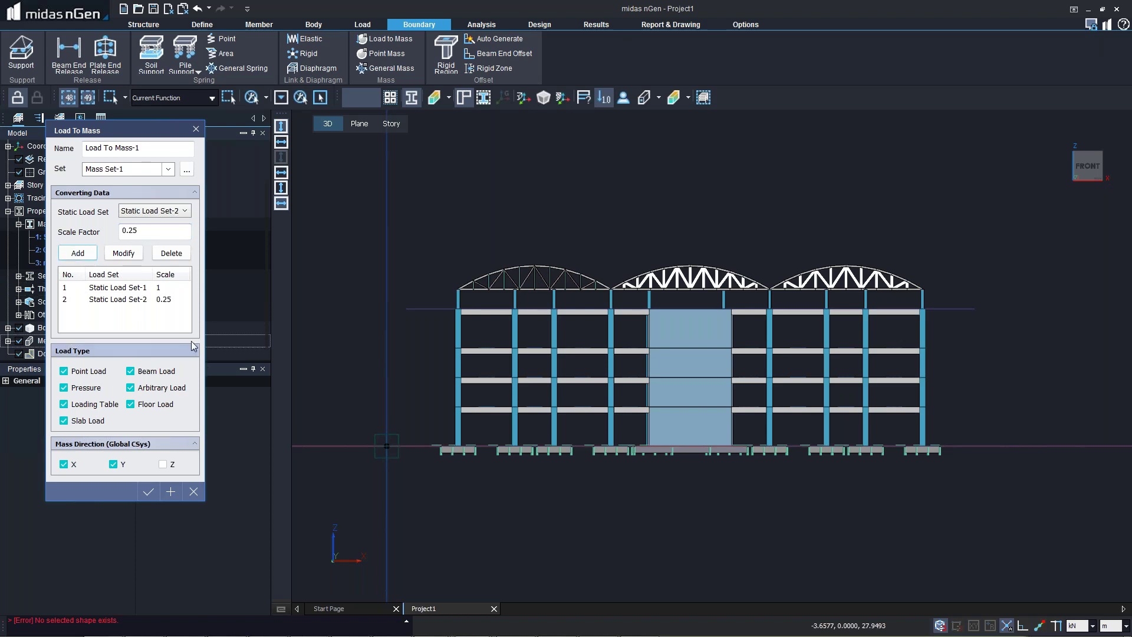
pyautogui.click(149, 495)
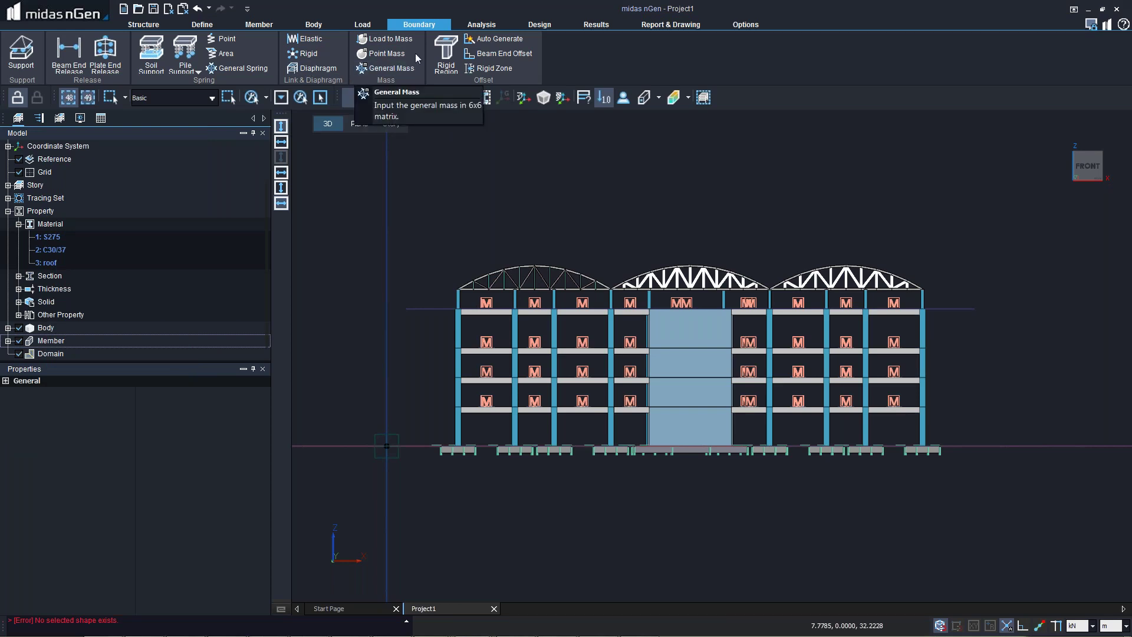
# - Create a column capital rigid region at the bottom of all the lowest-storey columns, with all six degrees of freedom enabled
pyautogui.click(443, 53)
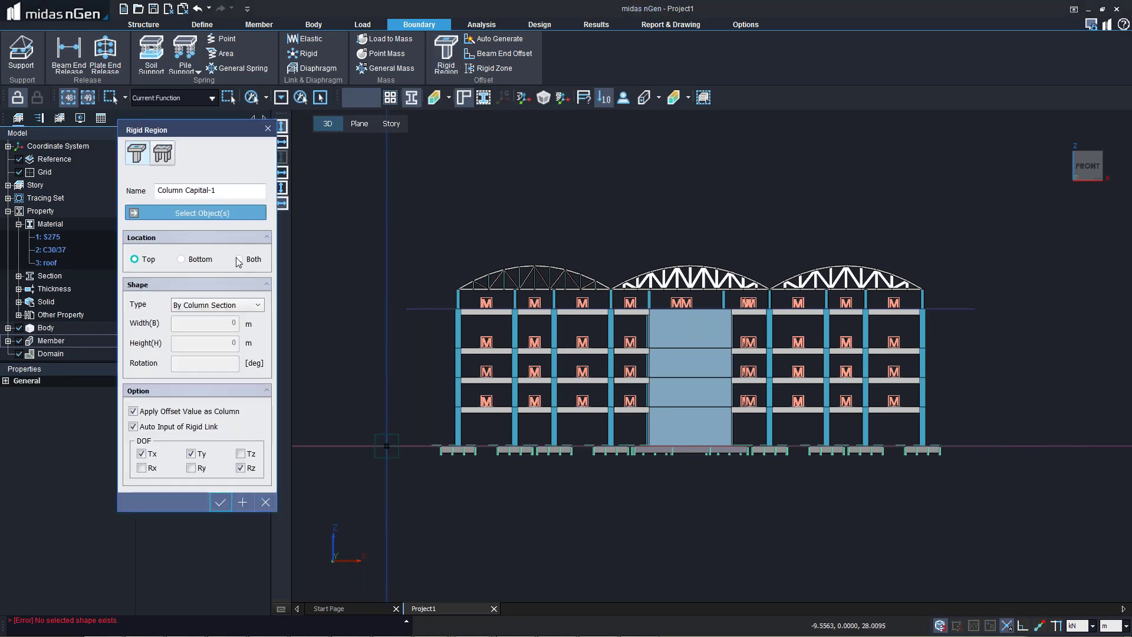
pyautogui.moveTo(953, 431); pyautogui.dragTo(433, 419)
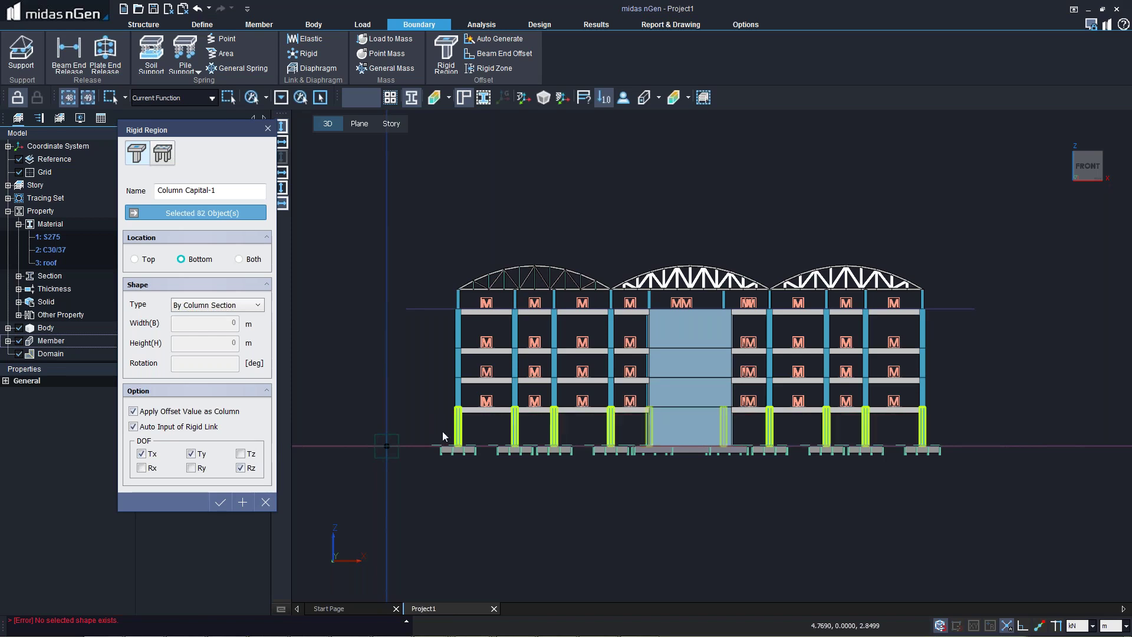
pyautogui.click(240, 453)
pyautogui.click(141, 467)
pyautogui.click(190, 467)
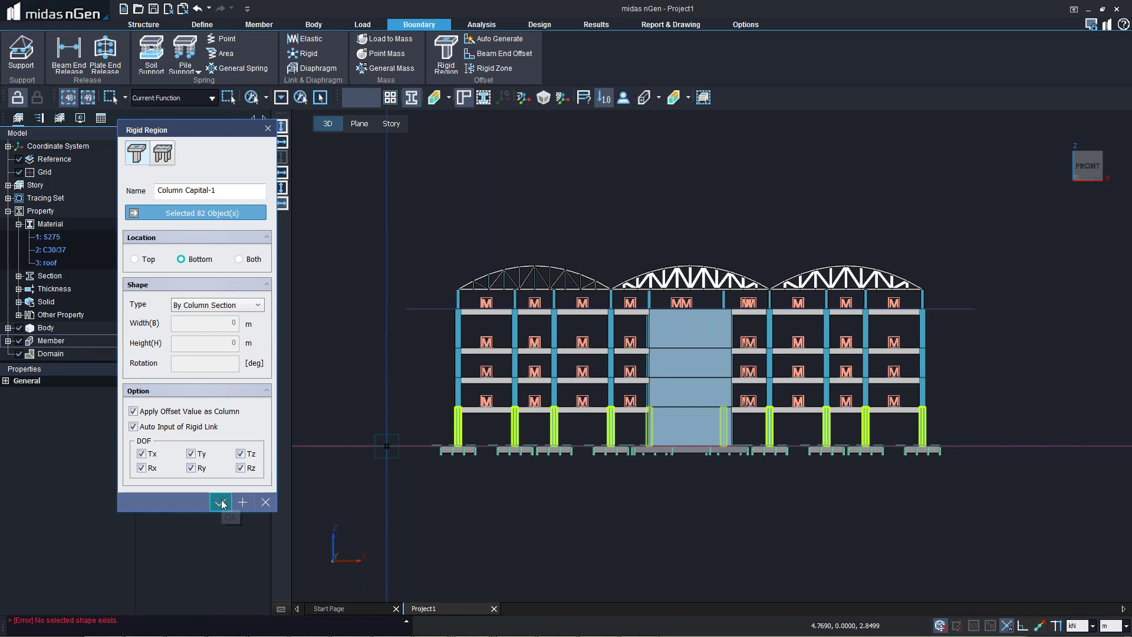
pyautogui.click(220, 502)
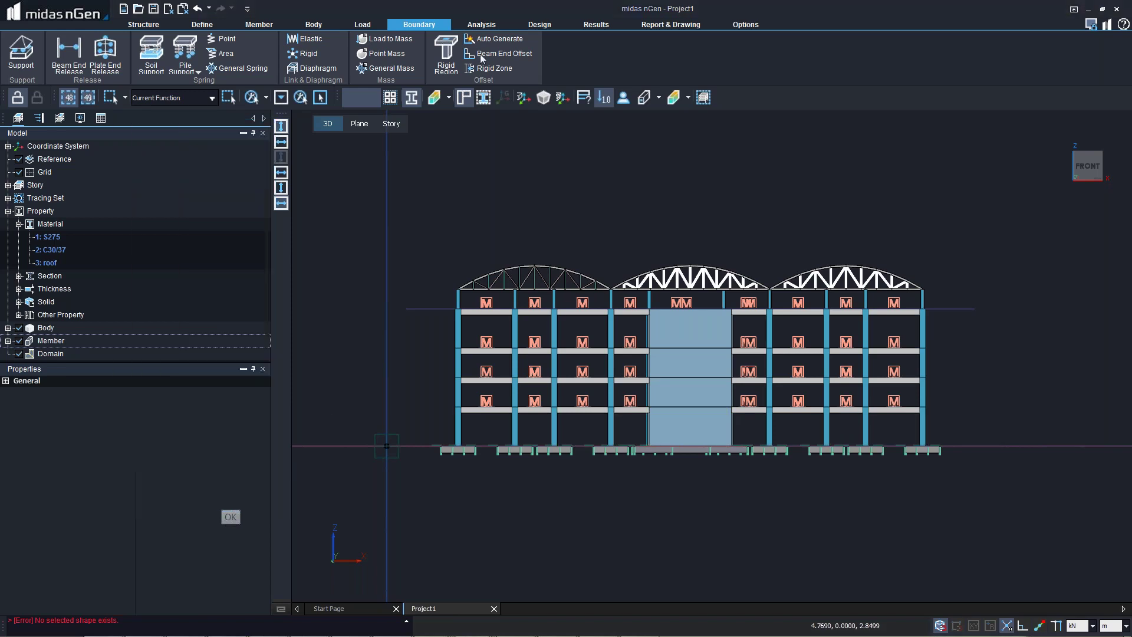
# - Try to auto-generate beam offsets and rigid zones with factor 1 for all undefined members
pyautogui.click(495, 38)
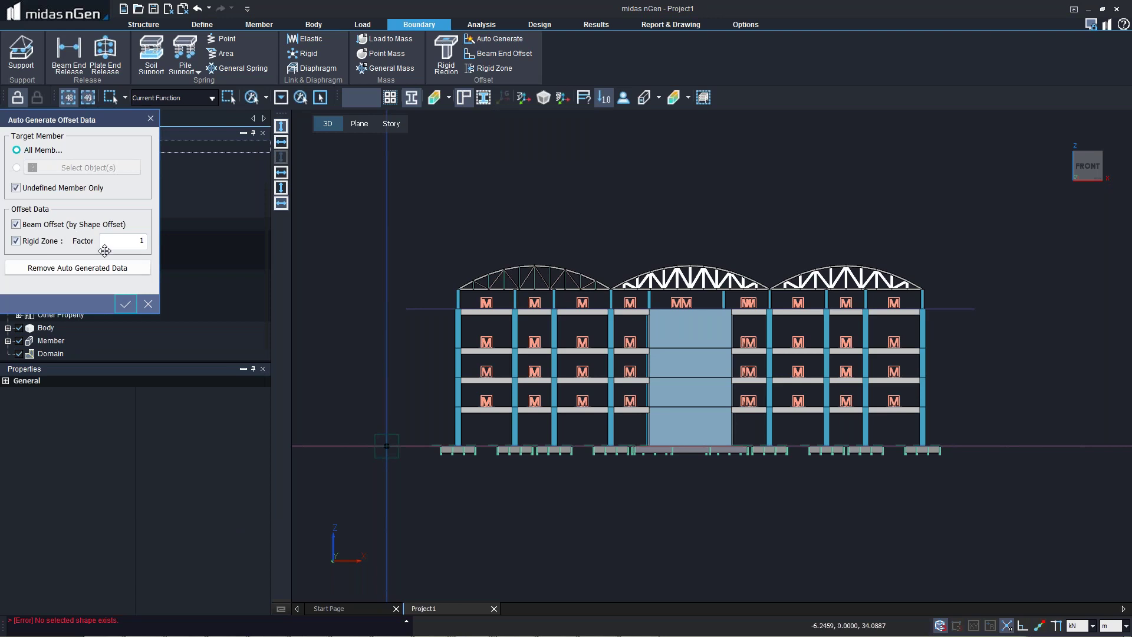
pyautogui.click(126, 304)
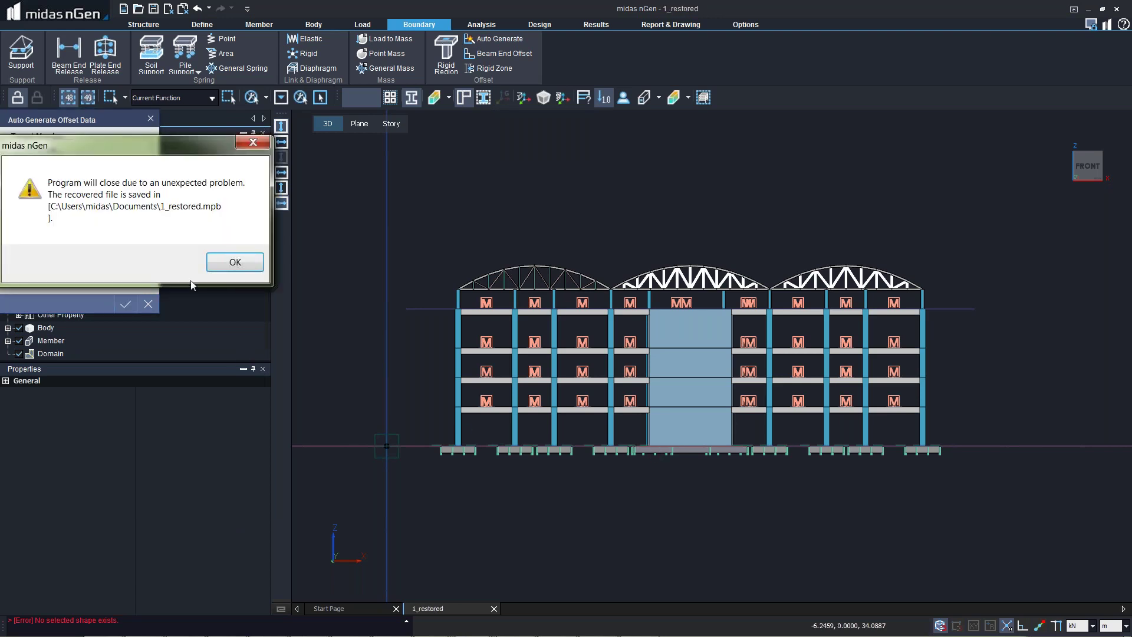
pyautogui.click(235, 262)
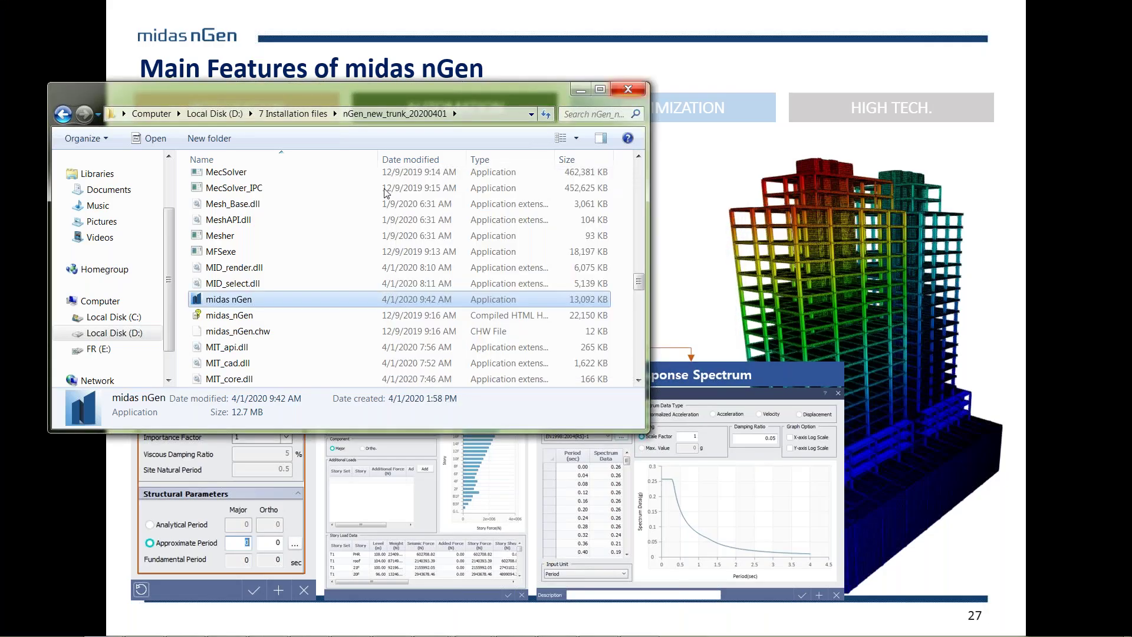
# - Relaunch midas nGen, switch to the open trial 3_restored model, and leave its deformation results for the analysis data tree
pyautogui.click(219, 300)
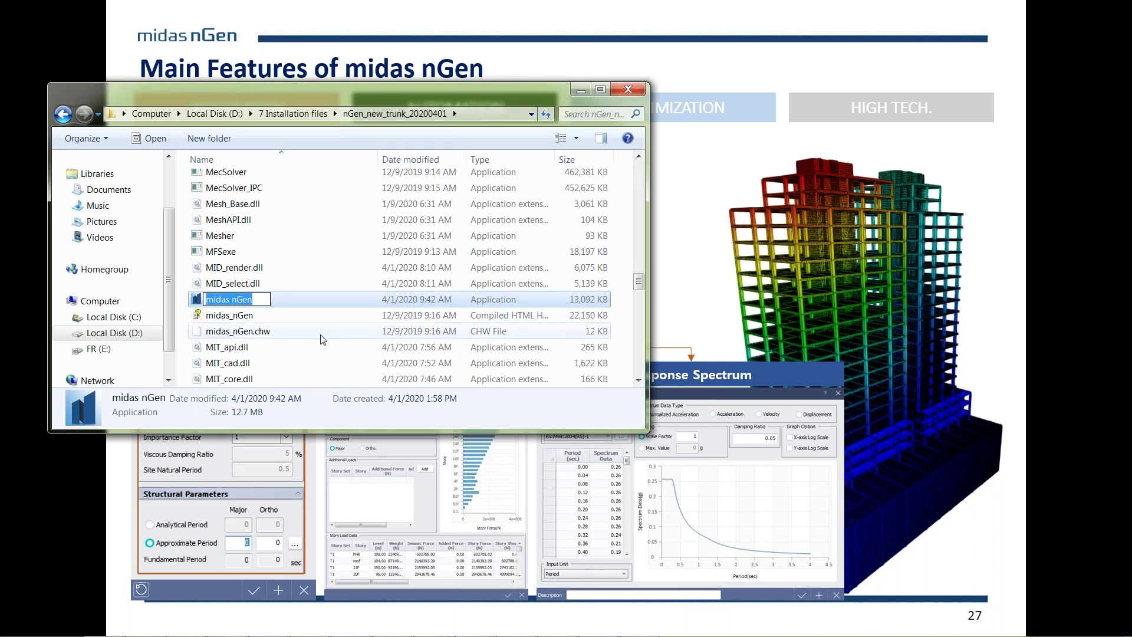
pyautogui.press('Return')
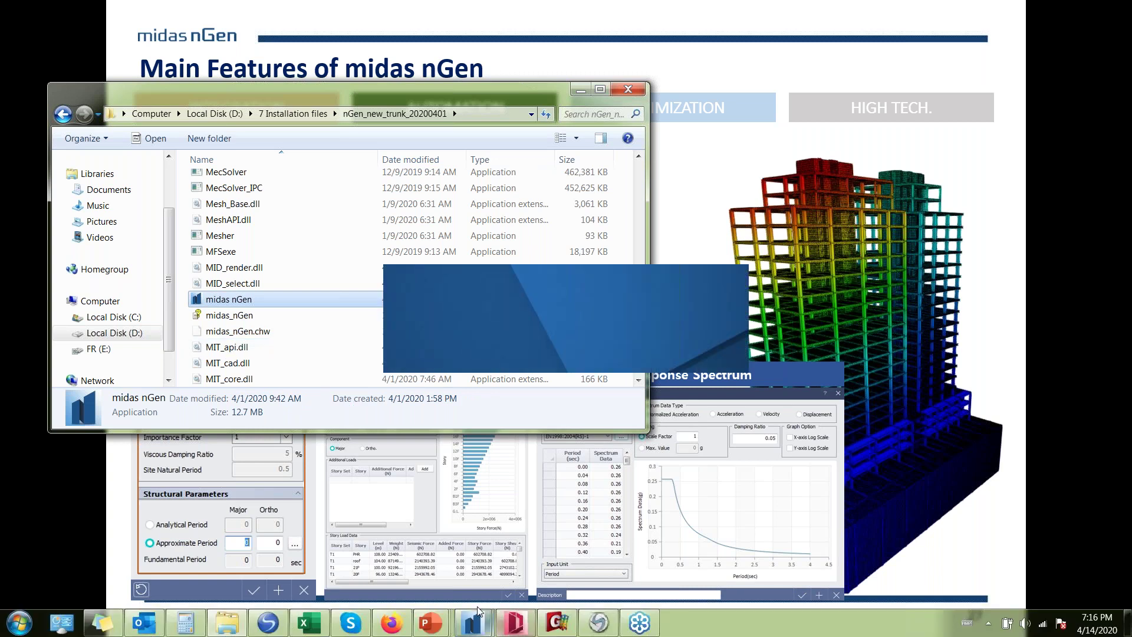
pyautogui.click(476, 620)
pyautogui.click(532, 541)
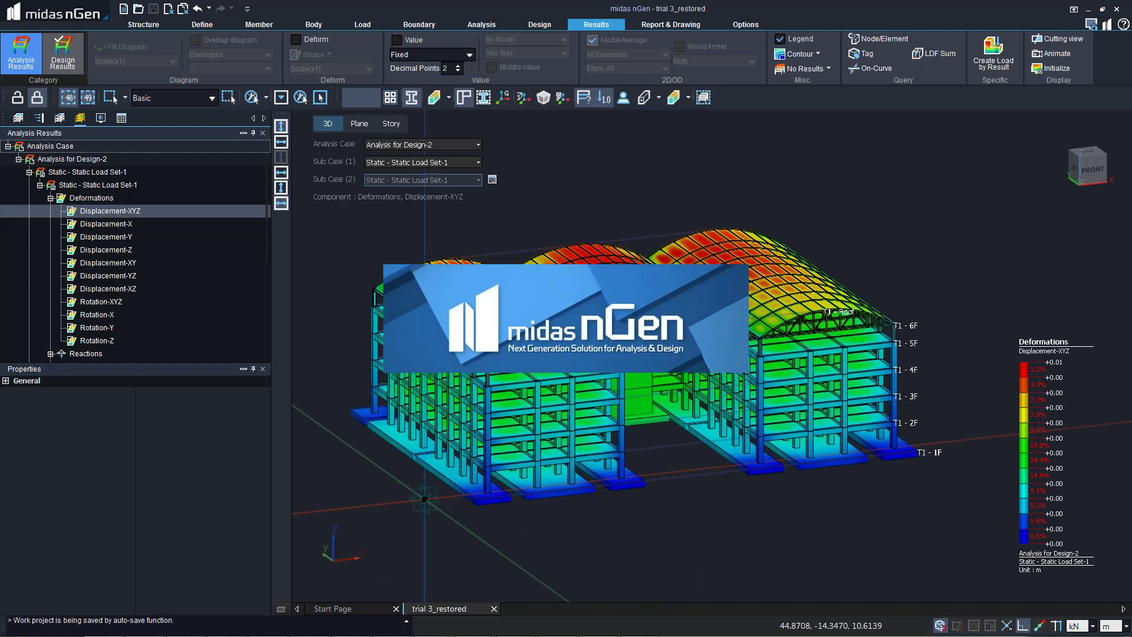
pyautogui.click(39, 118)
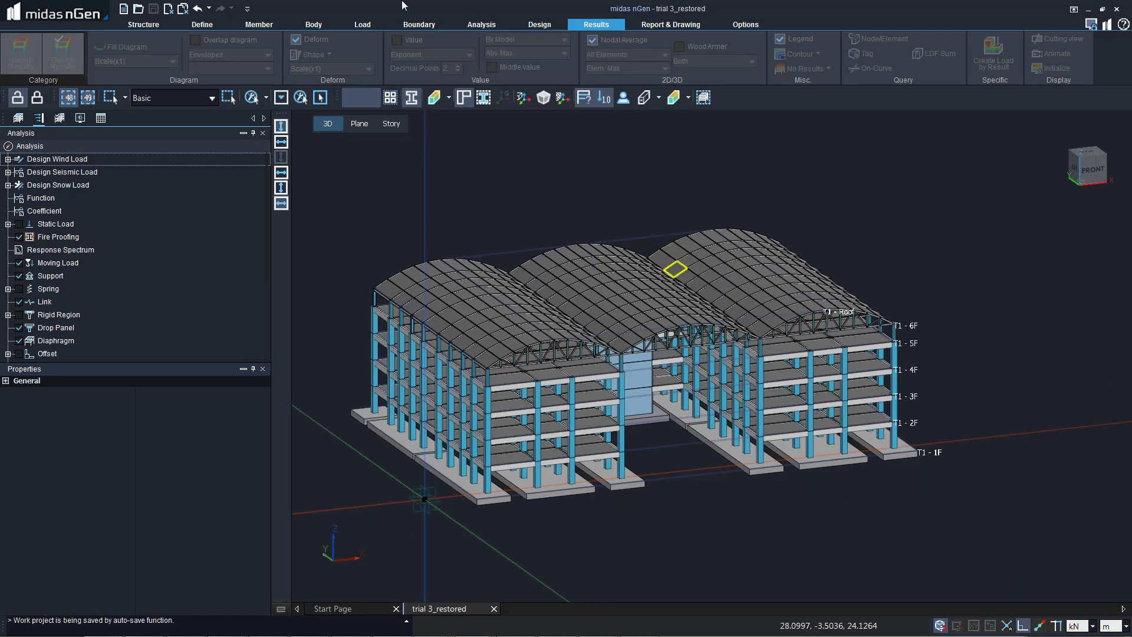
# - Review the default mesh divisions, tolerance and seed control in the analysis settings
pyautogui.click(417, 25)
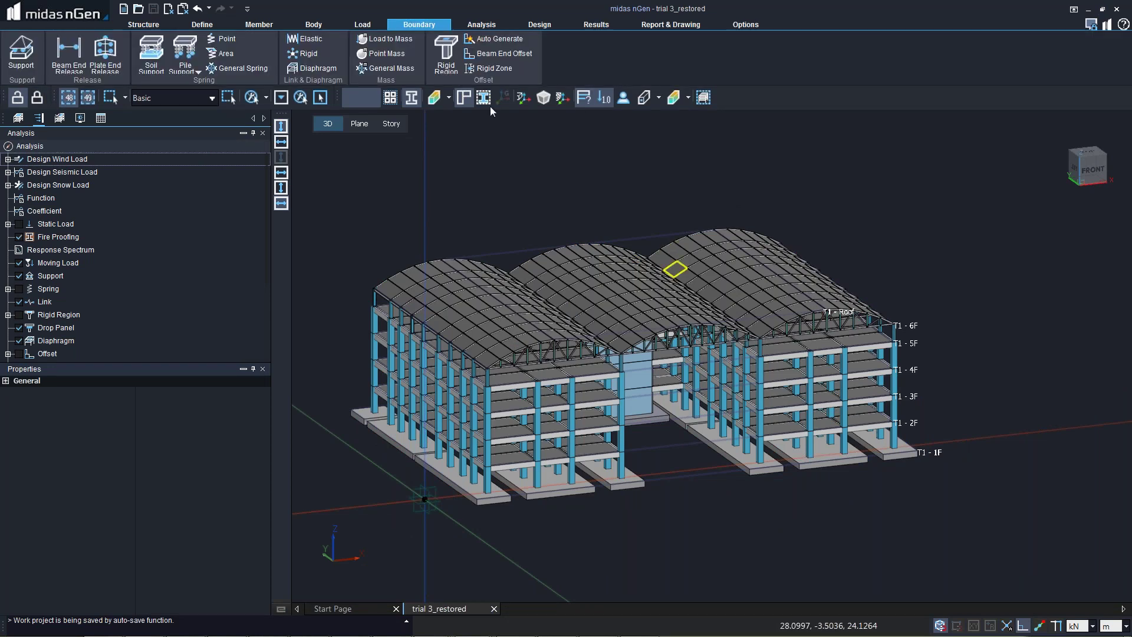
pyautogui.click(480, 26)
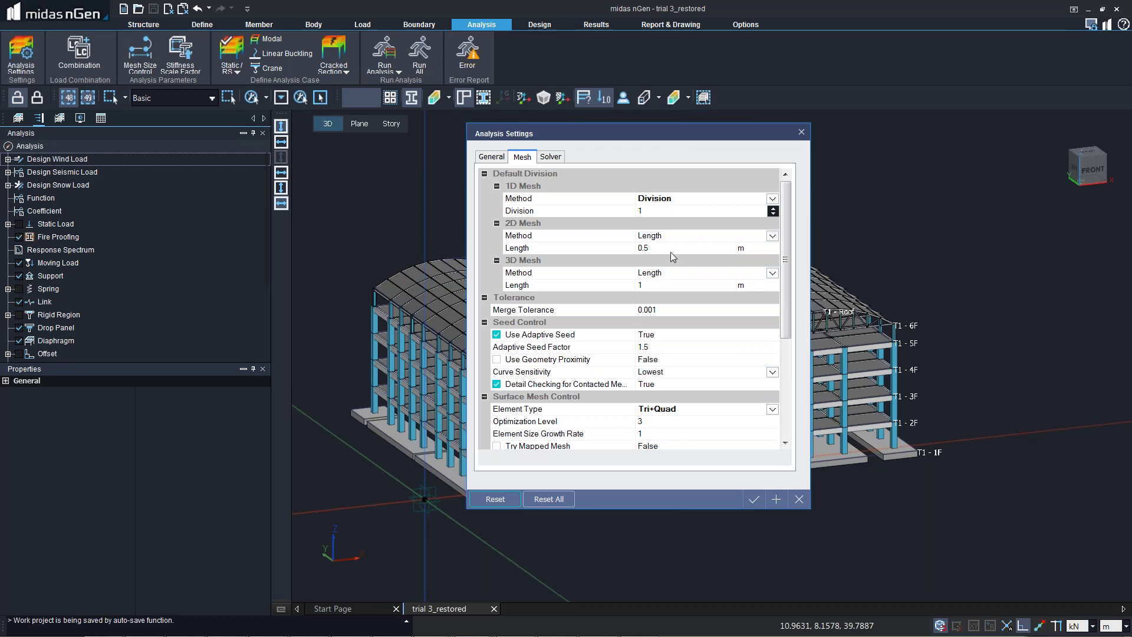
pyautogui.click(801, 133)
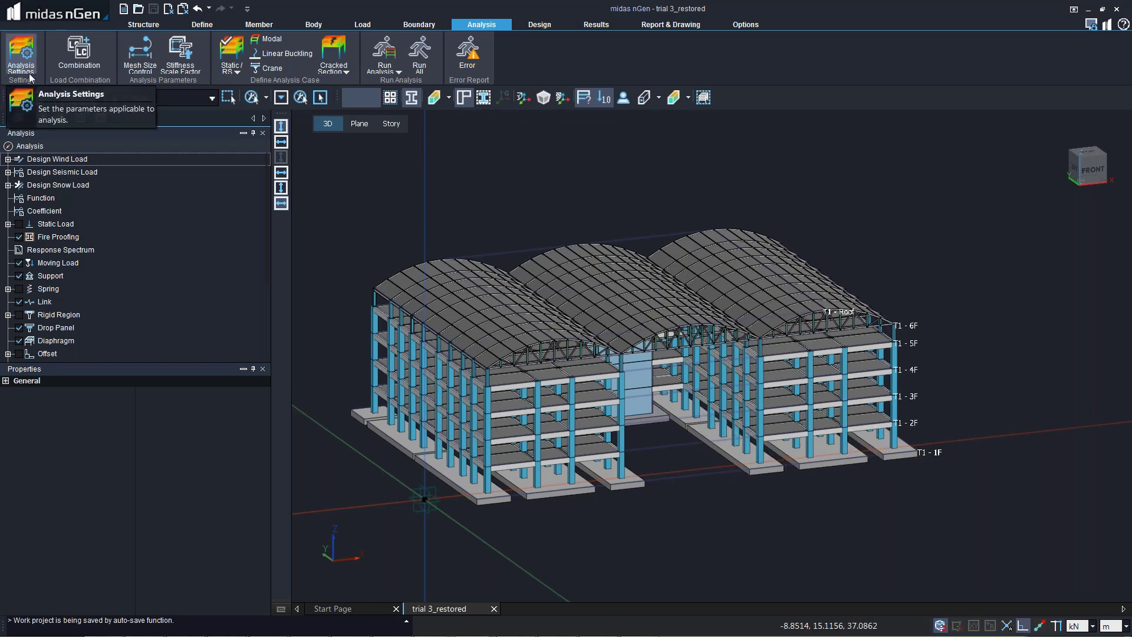
pyautogui.click(84, 64)
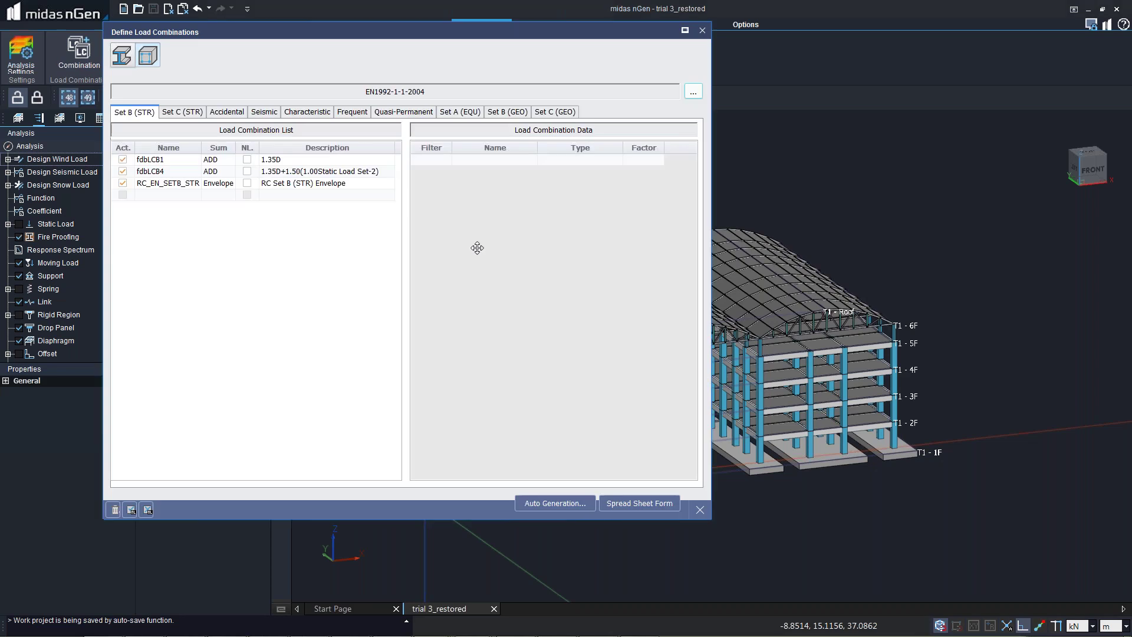
pyautogui.click(536, 504)
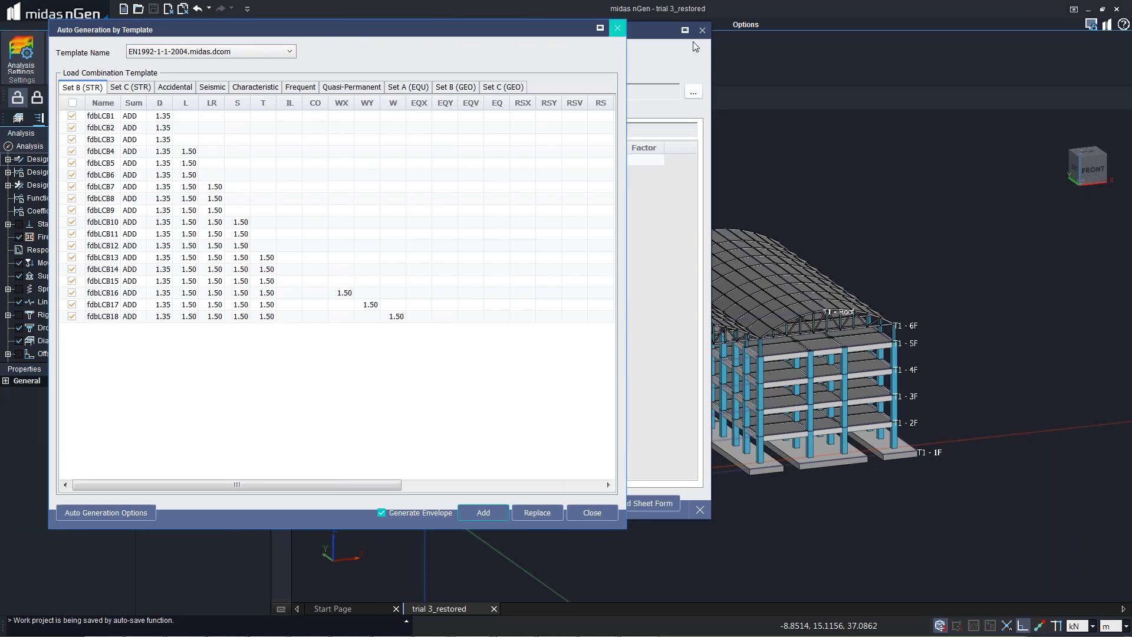
pyautogui.click(618, 28)
pyautogui.click(122, 56)
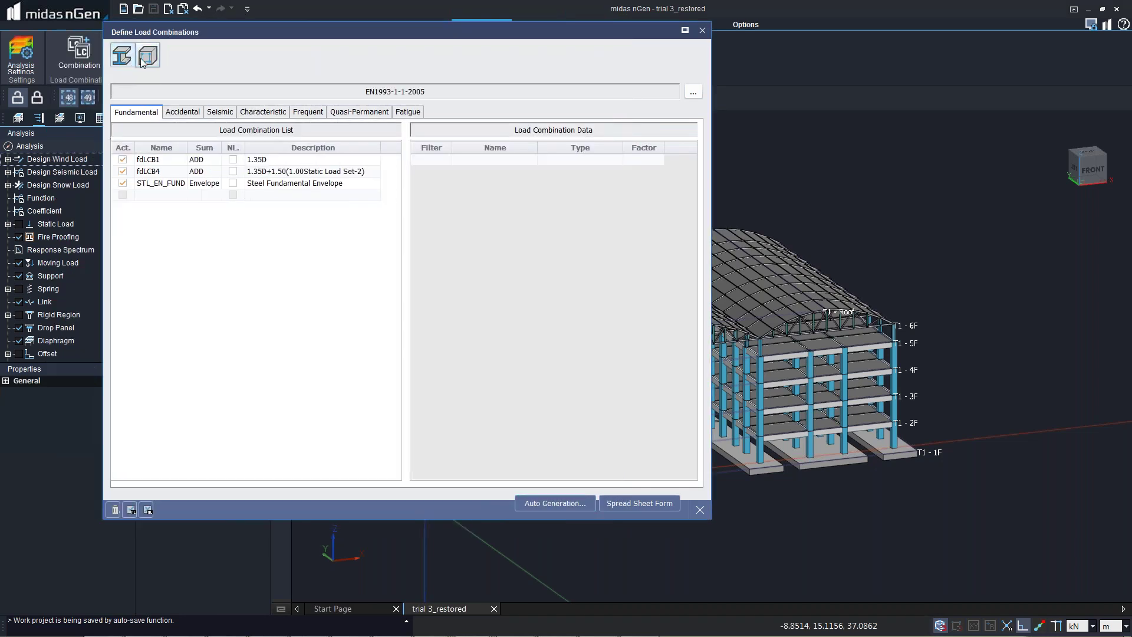
pyautogui.click(147, 57)
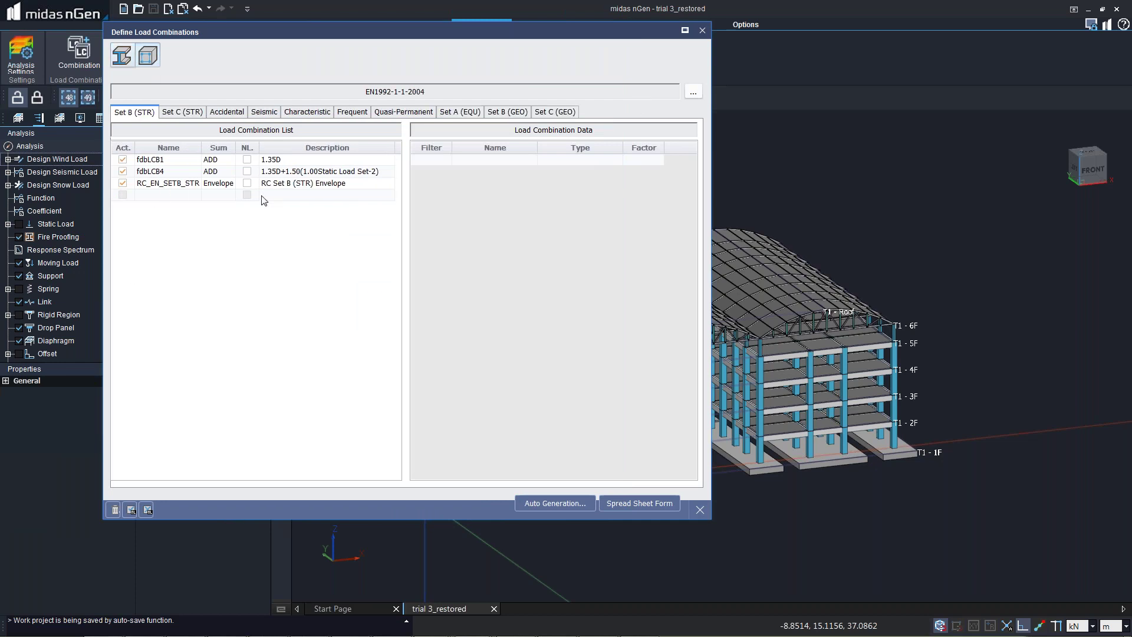
pyautogui.click(703, 31)
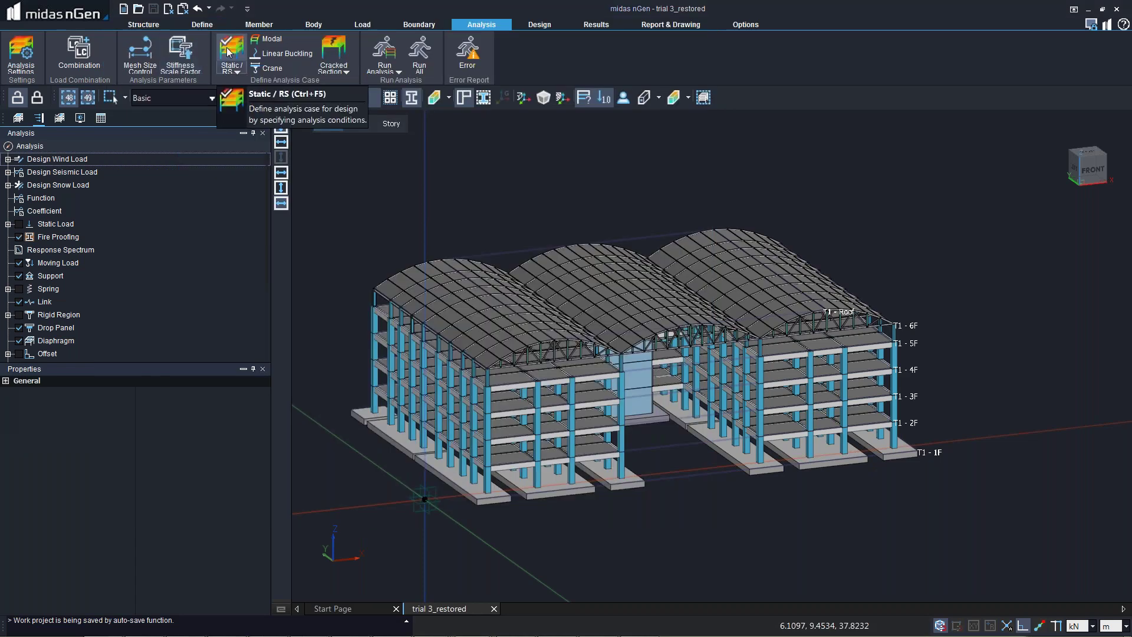
pyautogui.click(235, 52)
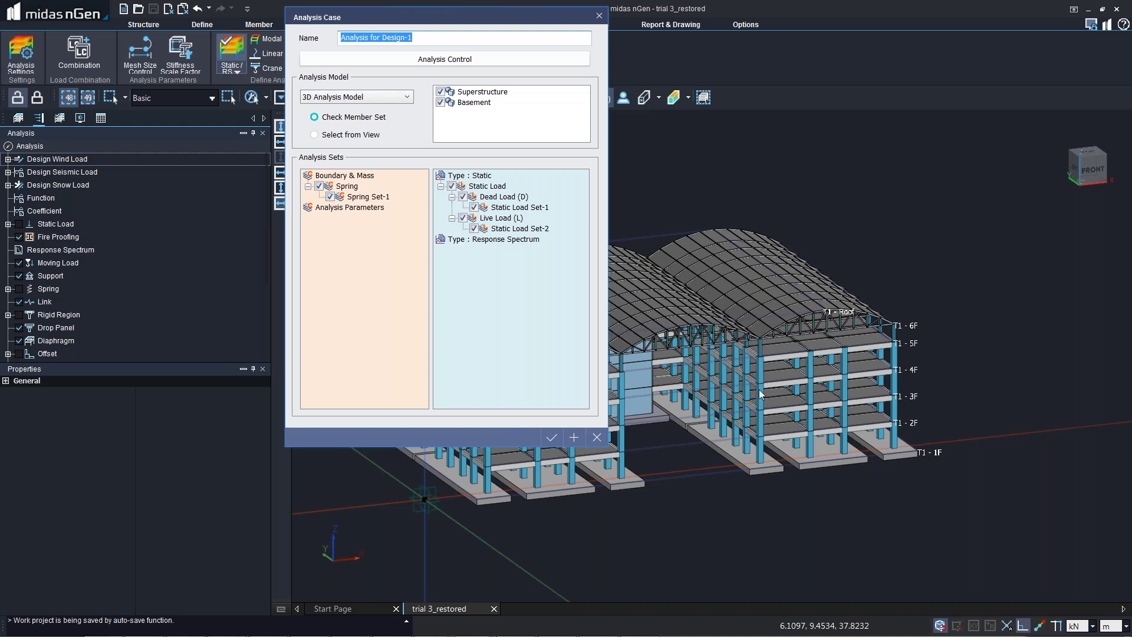
pyautogui.click(598, 18)
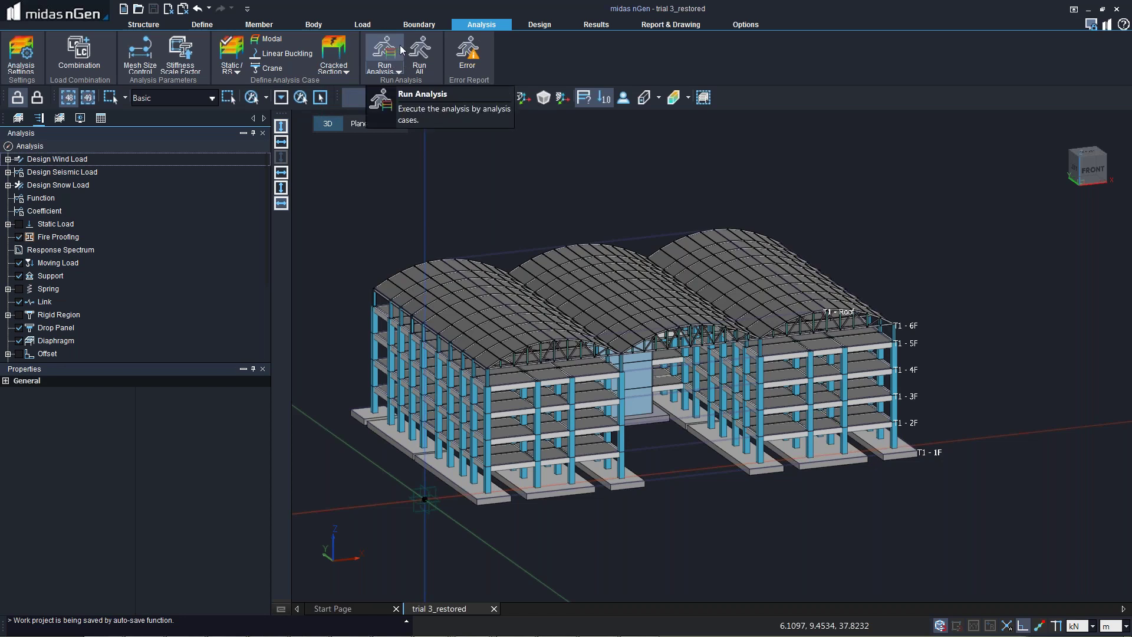
# - Review the design settings, covering the available code categories and the steel, RC and rebar material options
pyautogui.click(543, 26)
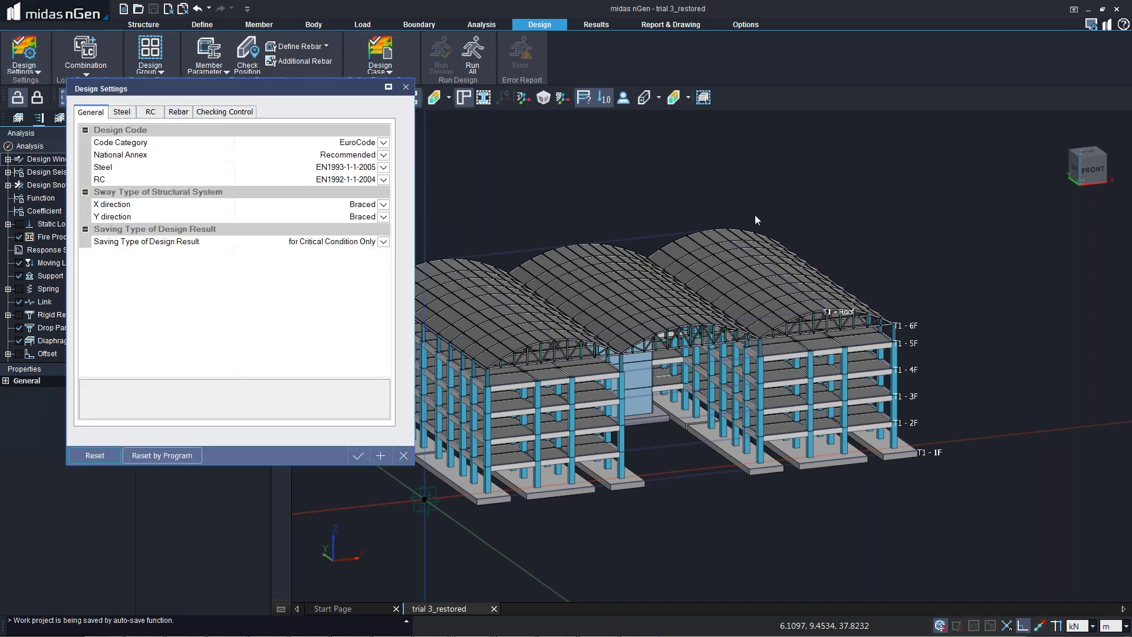
pyautogui.click(351, 144)
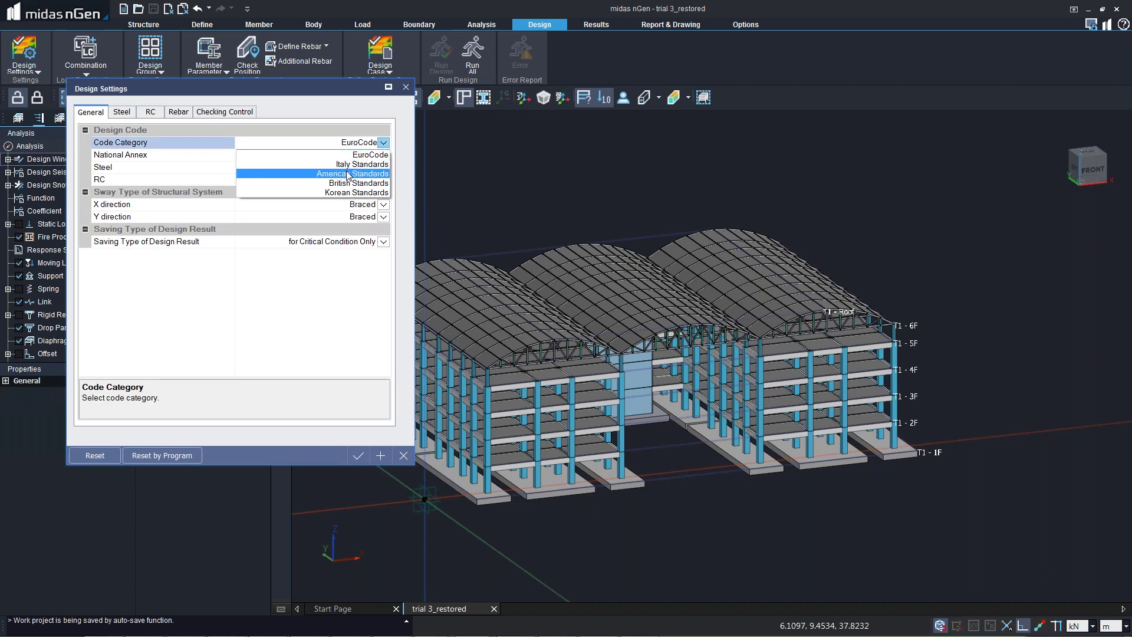
pyautogui.click(321, 297)
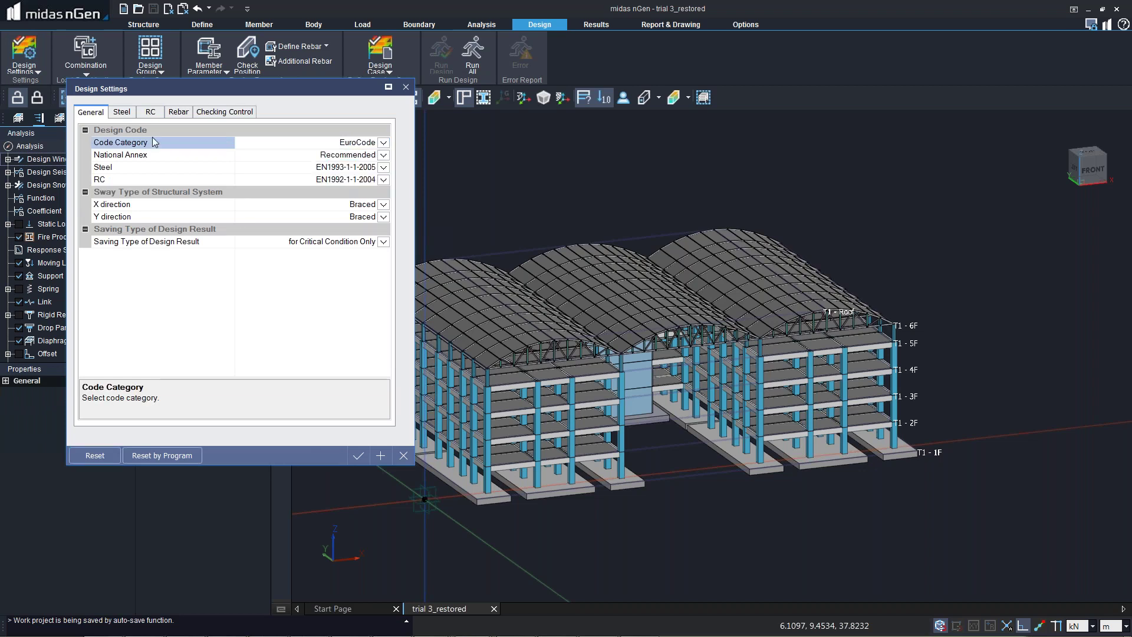
pyautogui.click(122, 114)
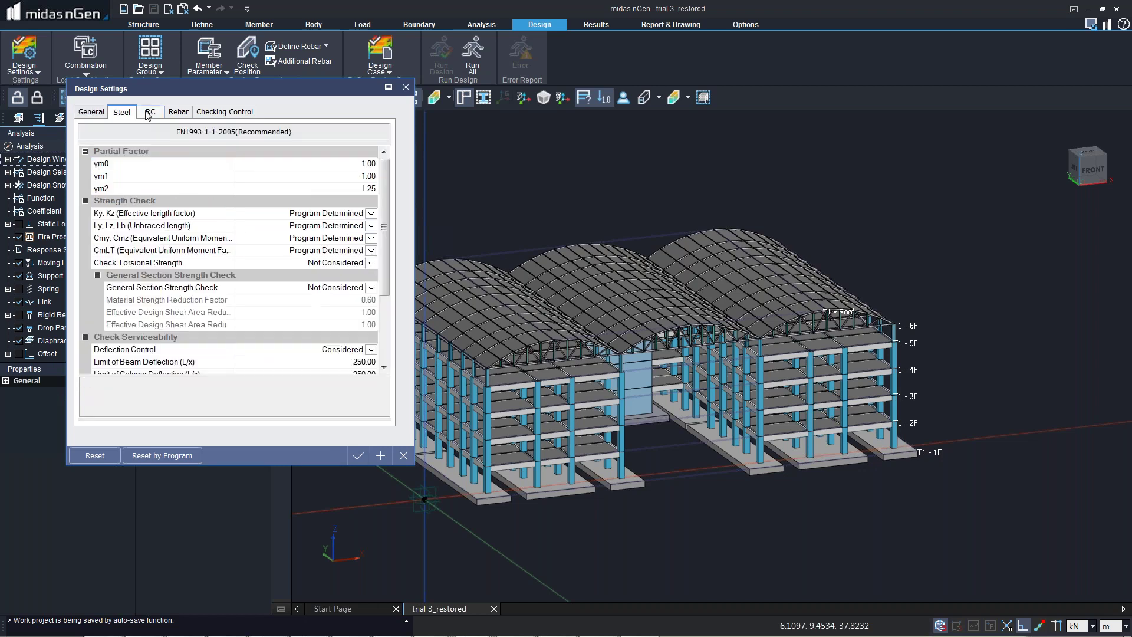
pyautogui.click(149, 114)
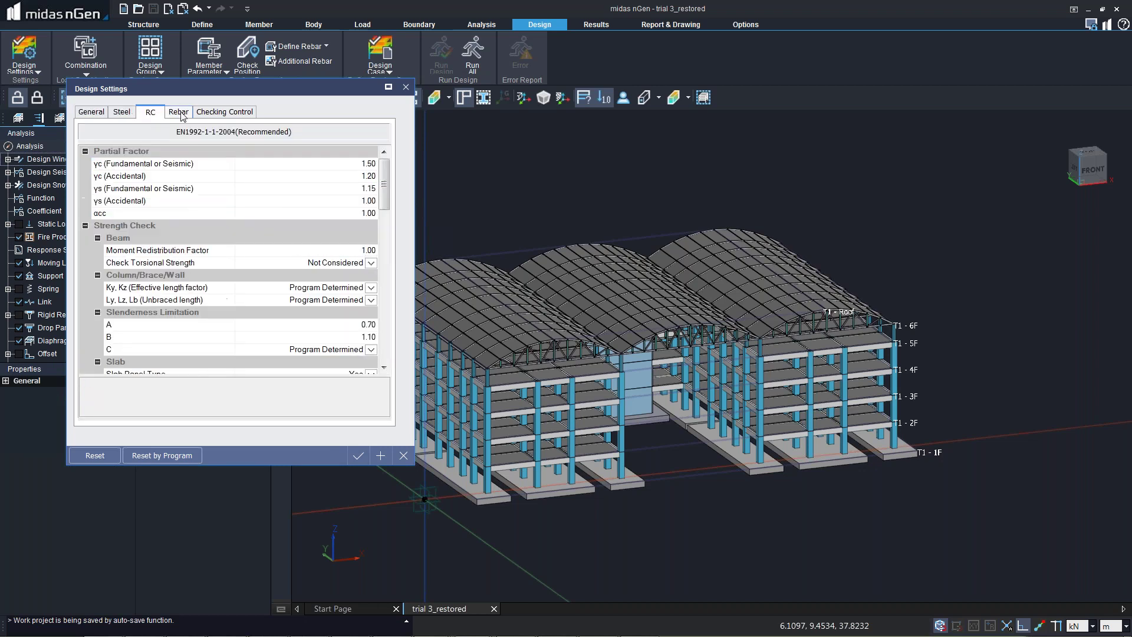
pyautogui.click(180, 113)
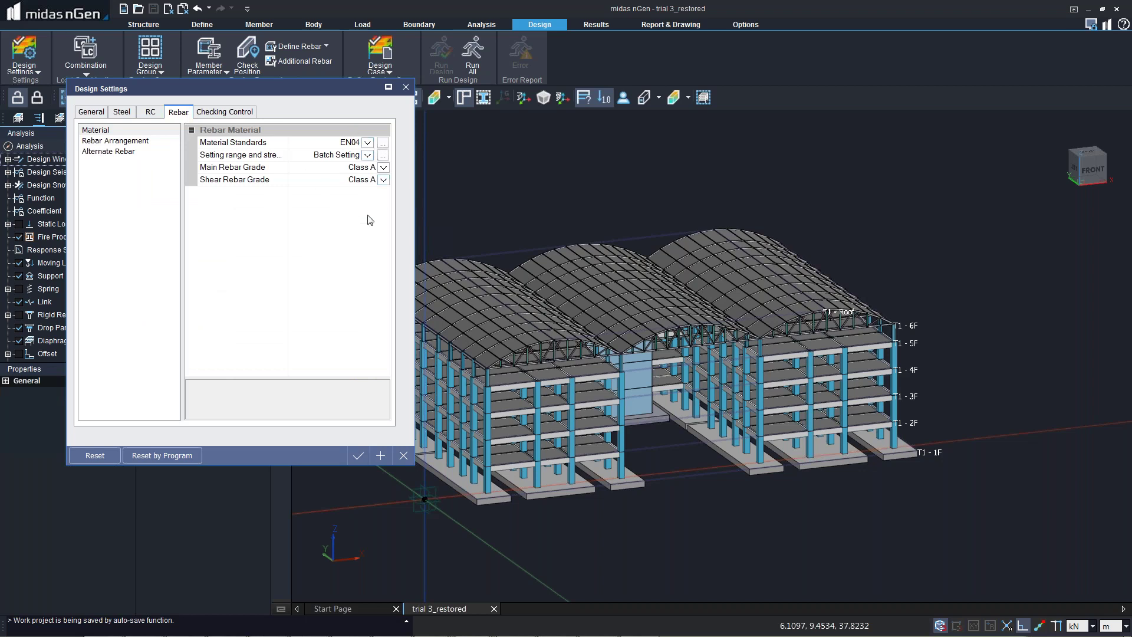
# - Examine the checking control's target ratios and member check points for steel members, RC columns and RC beams
pyautogui.click(211, 115)
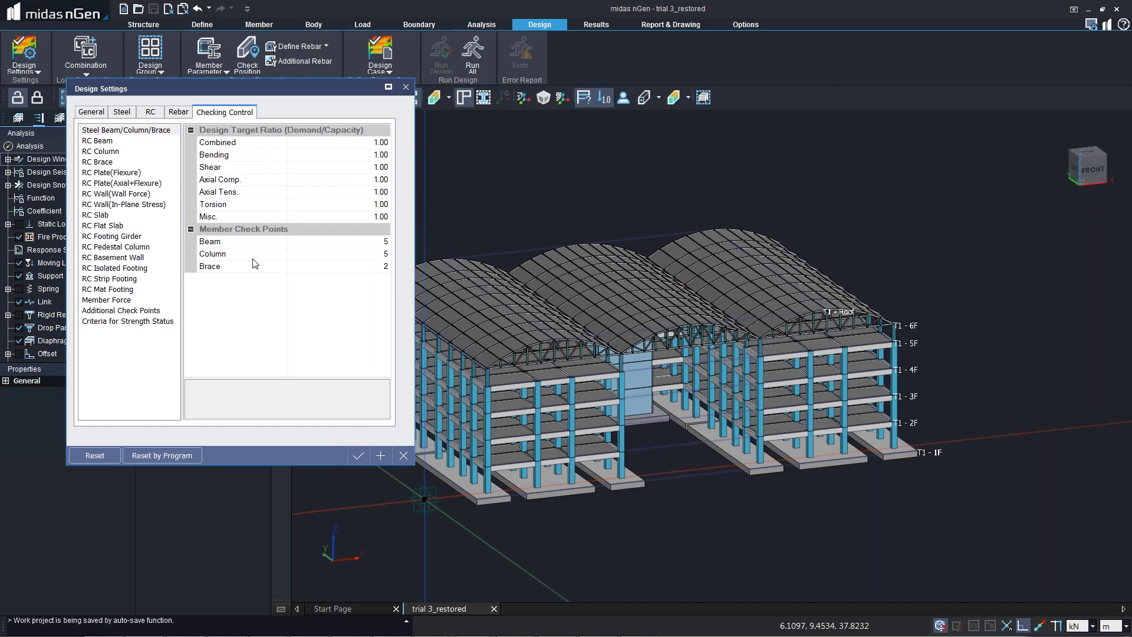
pyautogui.click(102, 151)
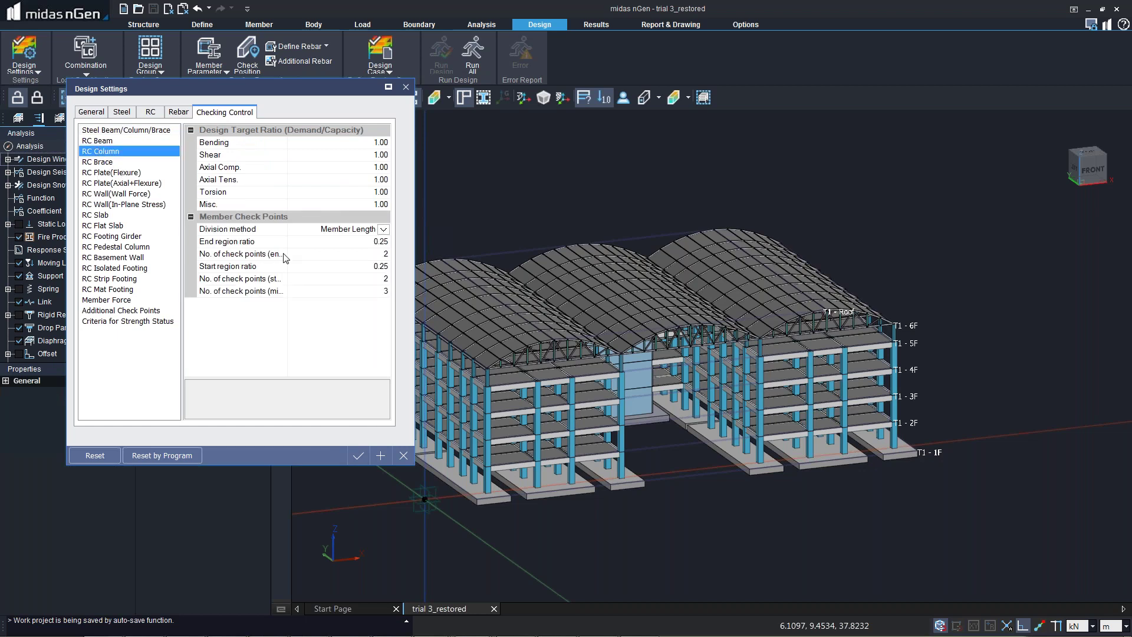
pyautogui.click(98, 141)
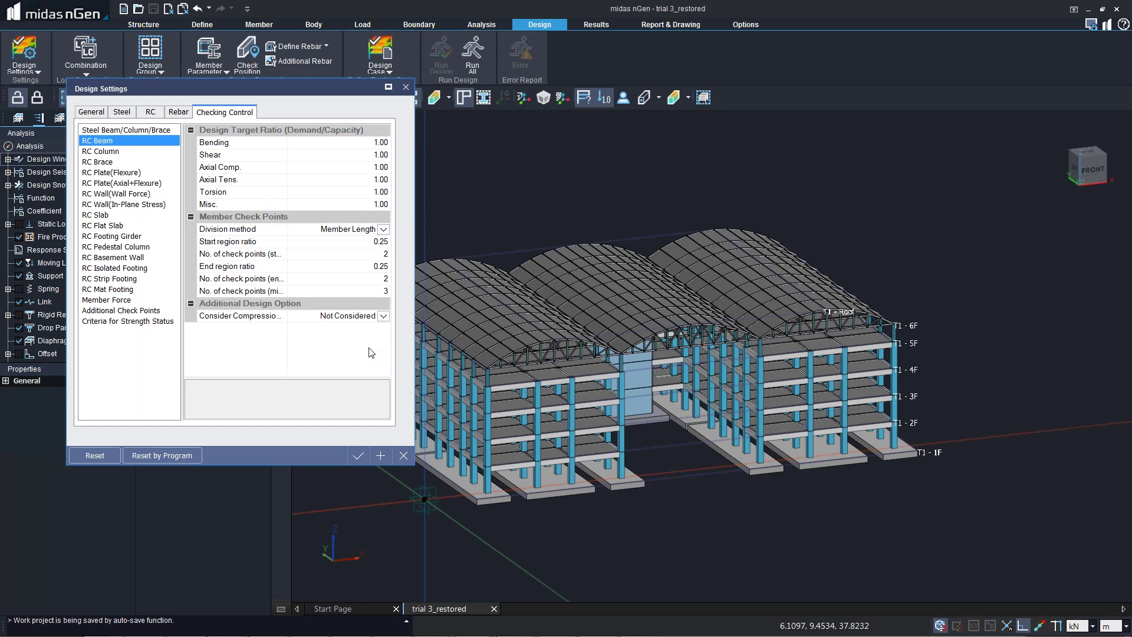
# - Review the checking control settings for member force and RC mat footing, and close the design settings
pyautogui.click(198, 300)
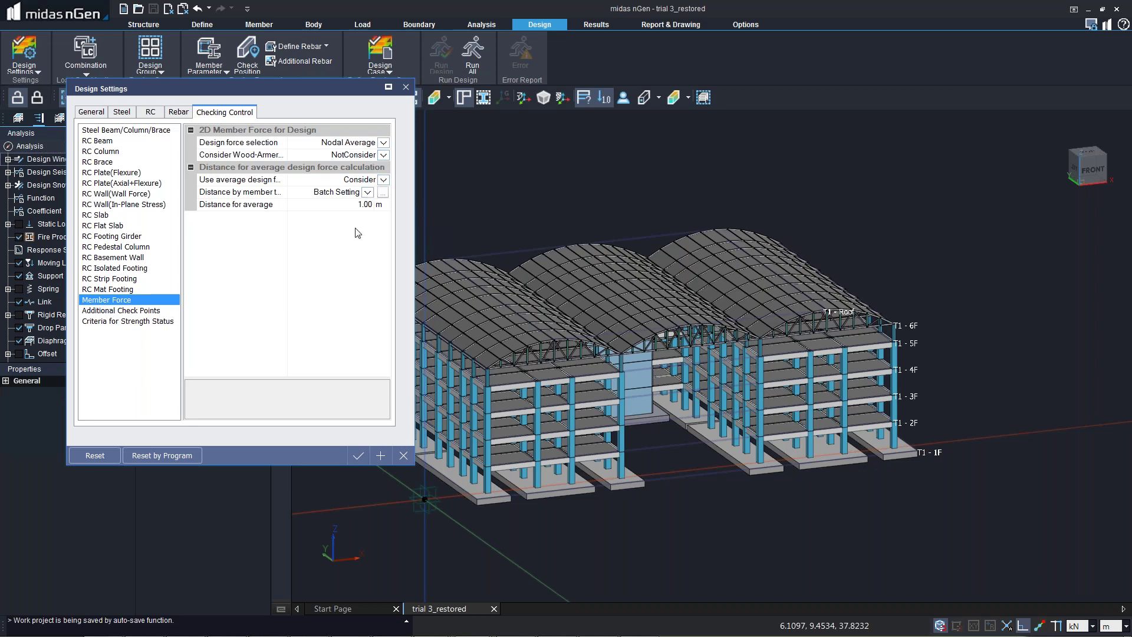
pyautogui.click(118, 289)
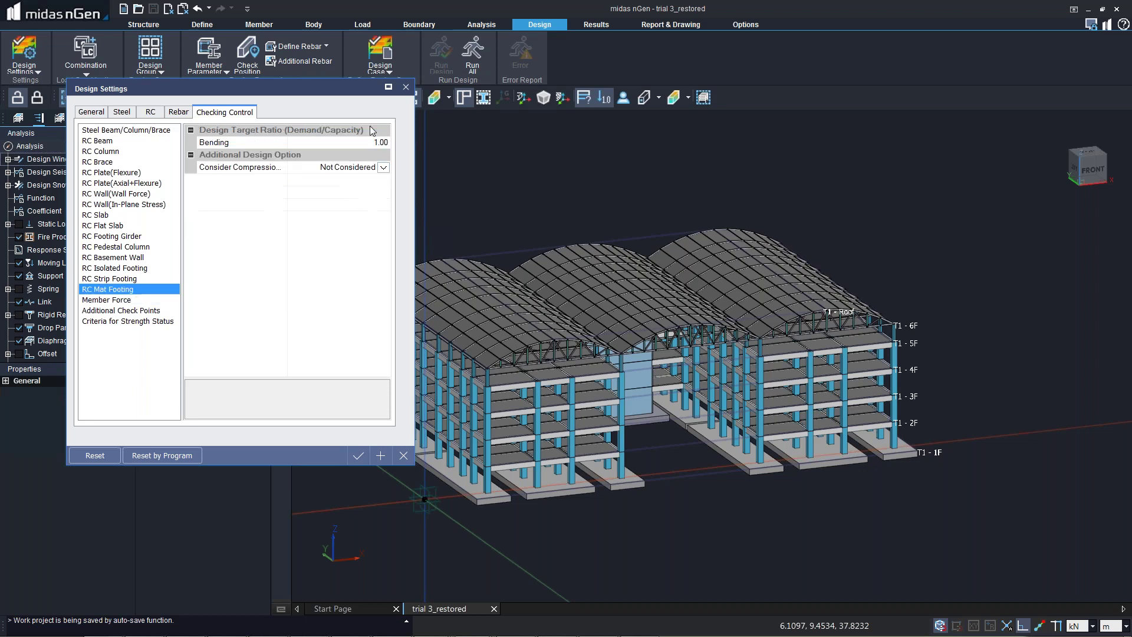
pyautogui.click(405, 88)
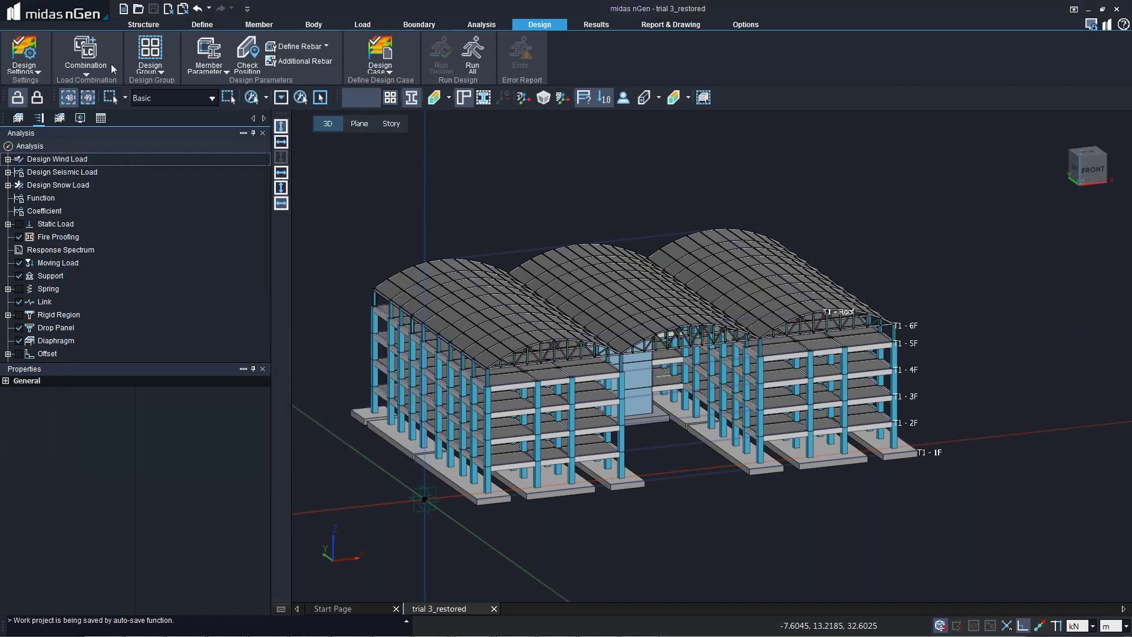
pyautogui.click(149, 66)
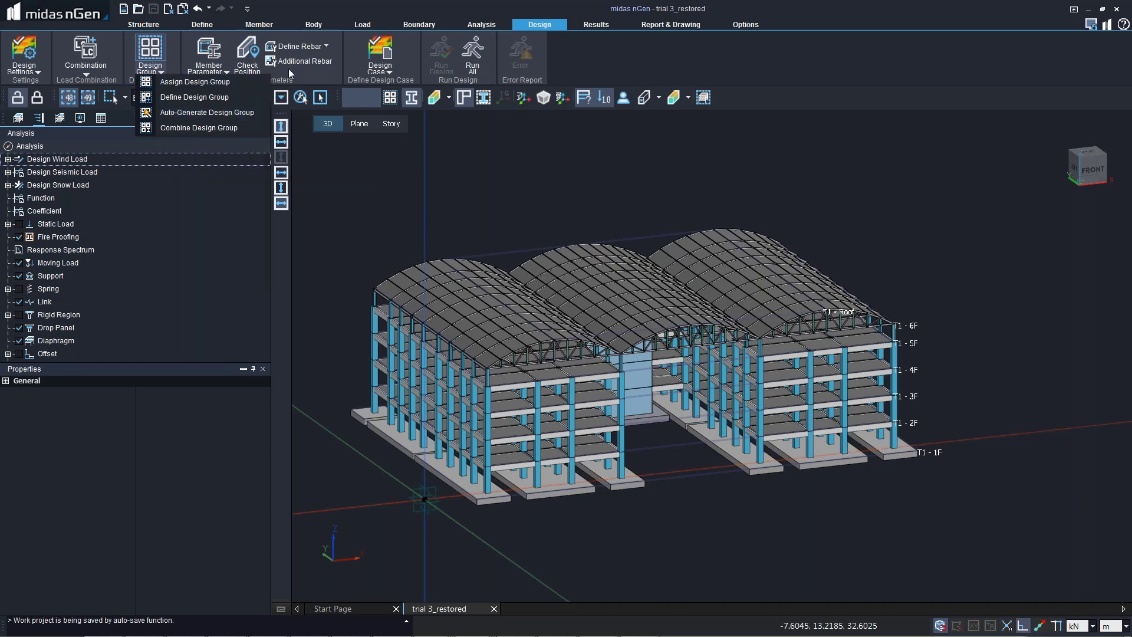
pyautogui.click(207, 69)
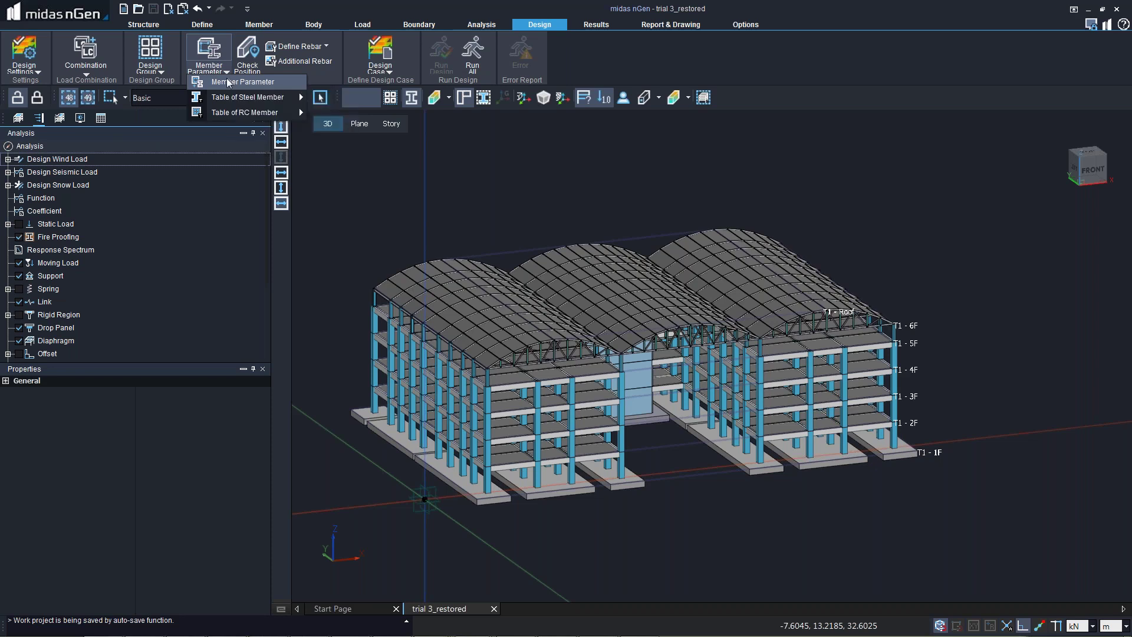
pyautogui.click(228, 83)
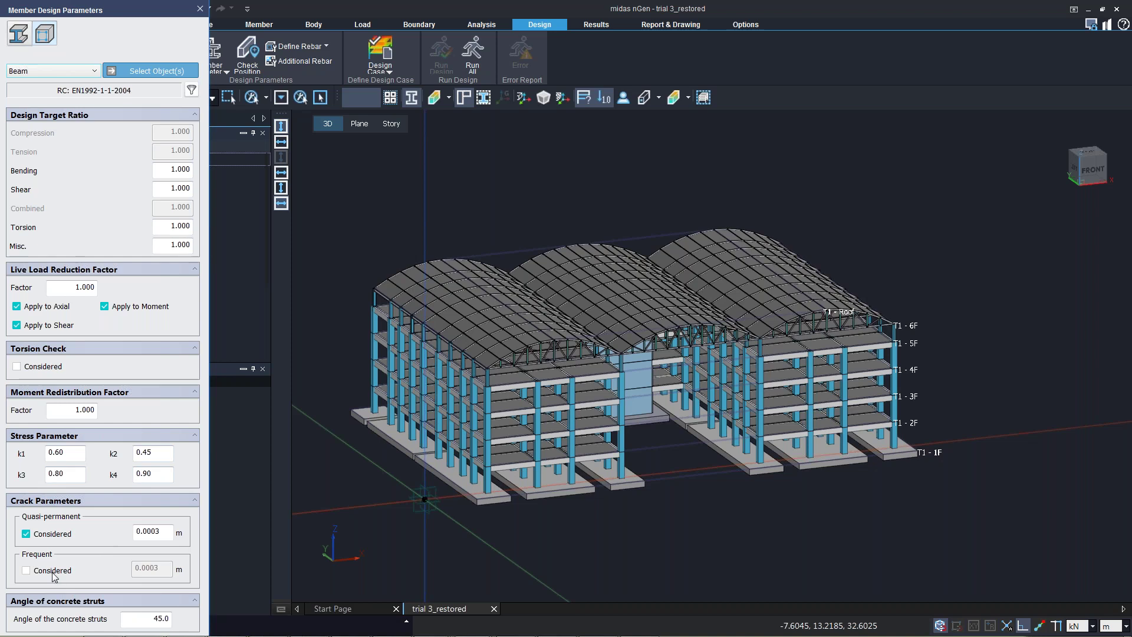
pyautogui.click(79, 602)
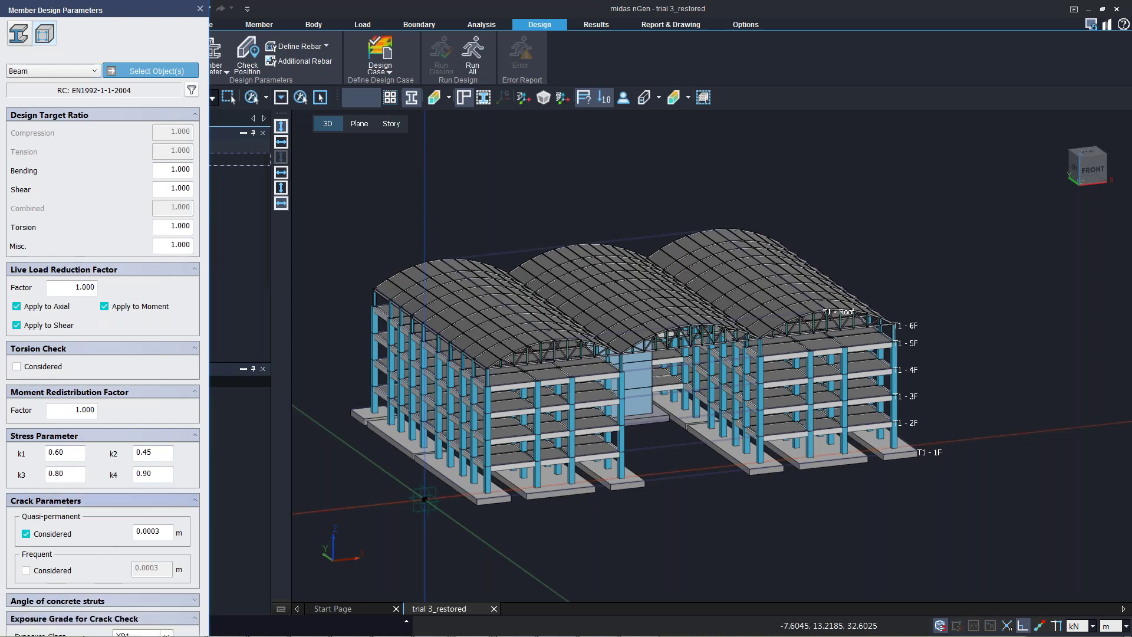
pyautogui.click(79, 500)
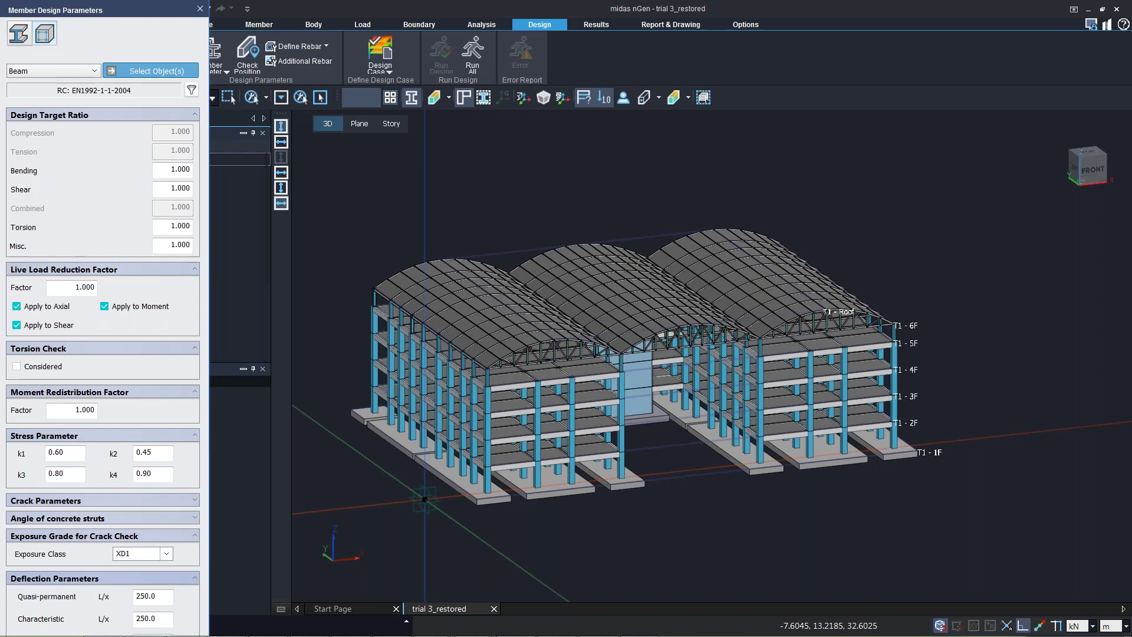
pyautogui.click(81, 538)
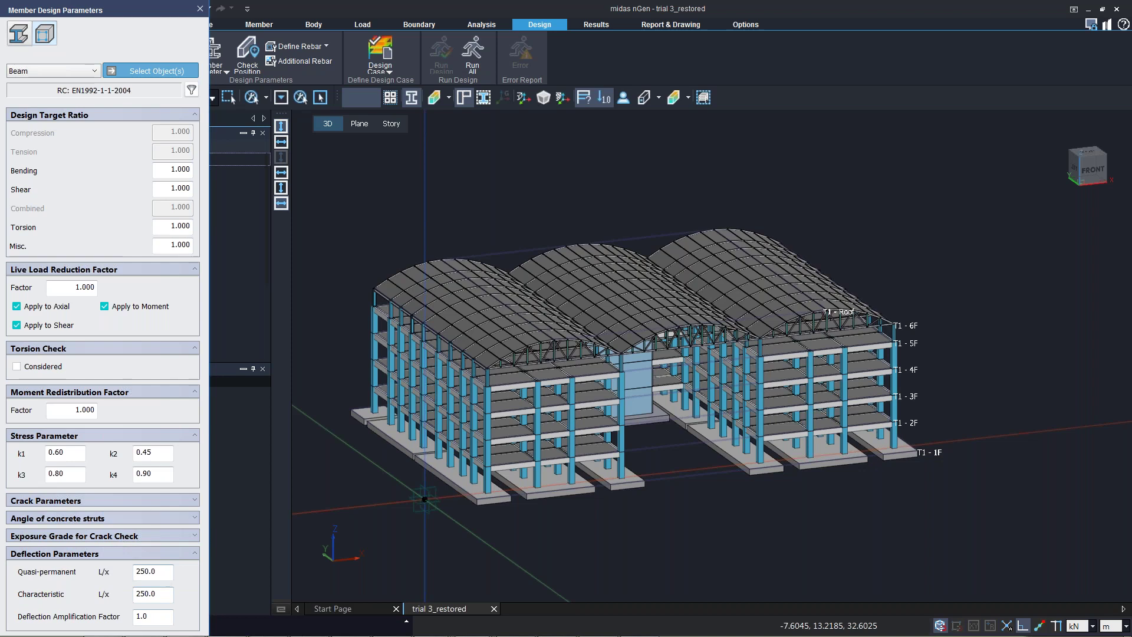
pyautogui.click(200, 10)
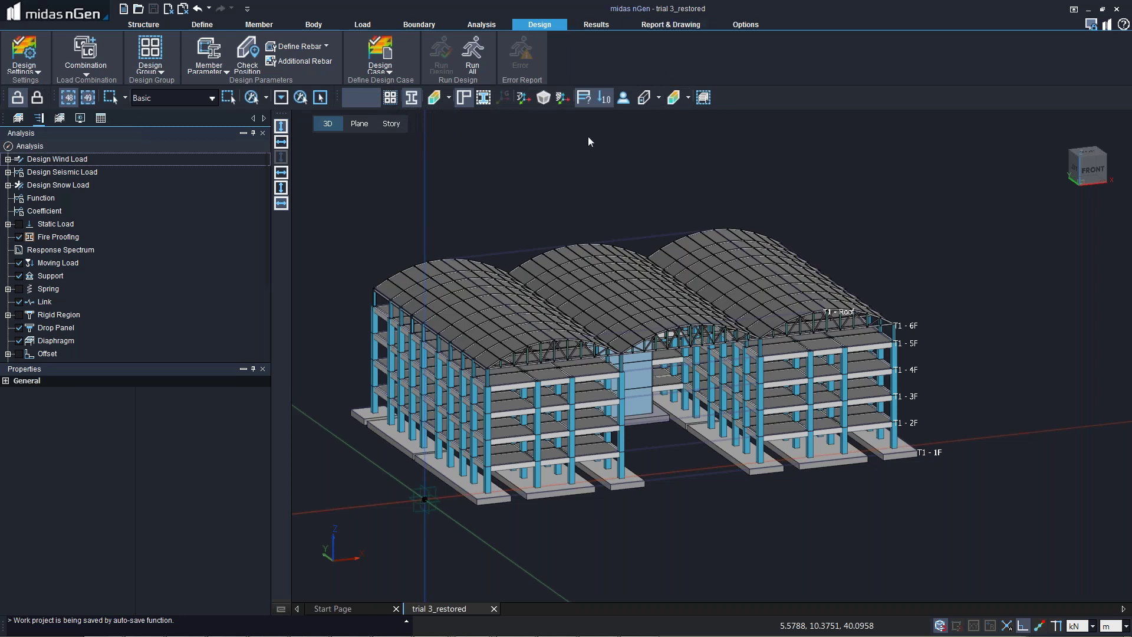
# - Switch to the analysis results and display the Displacement-XYZ contour for Static Load Set-1
pyautogui.click(37, 97)
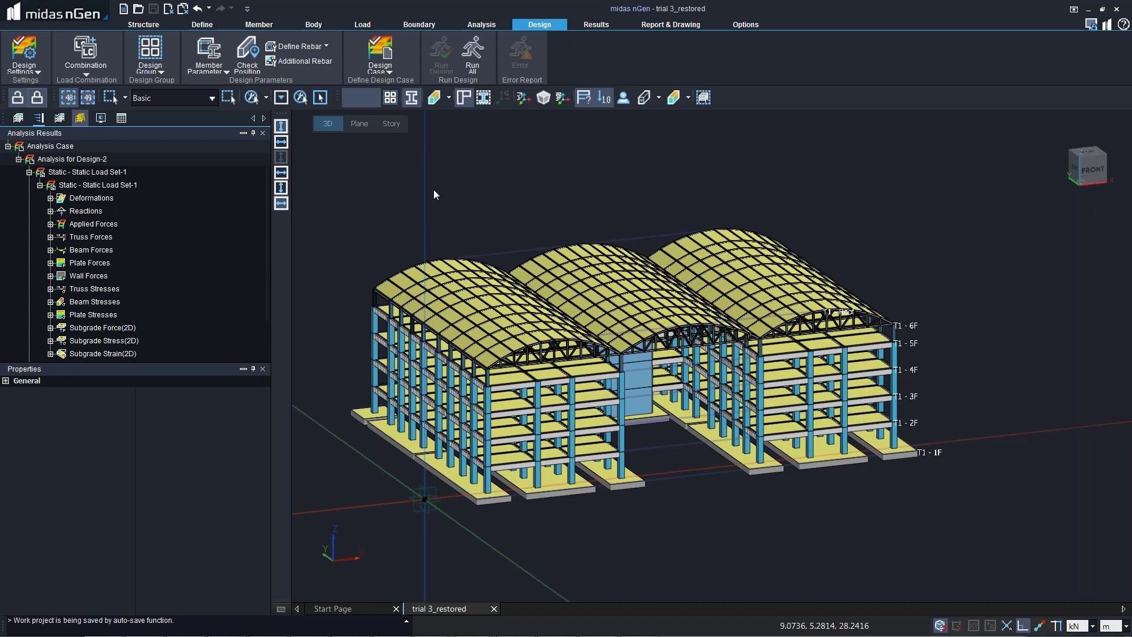
pyautogui.click(596, 24)
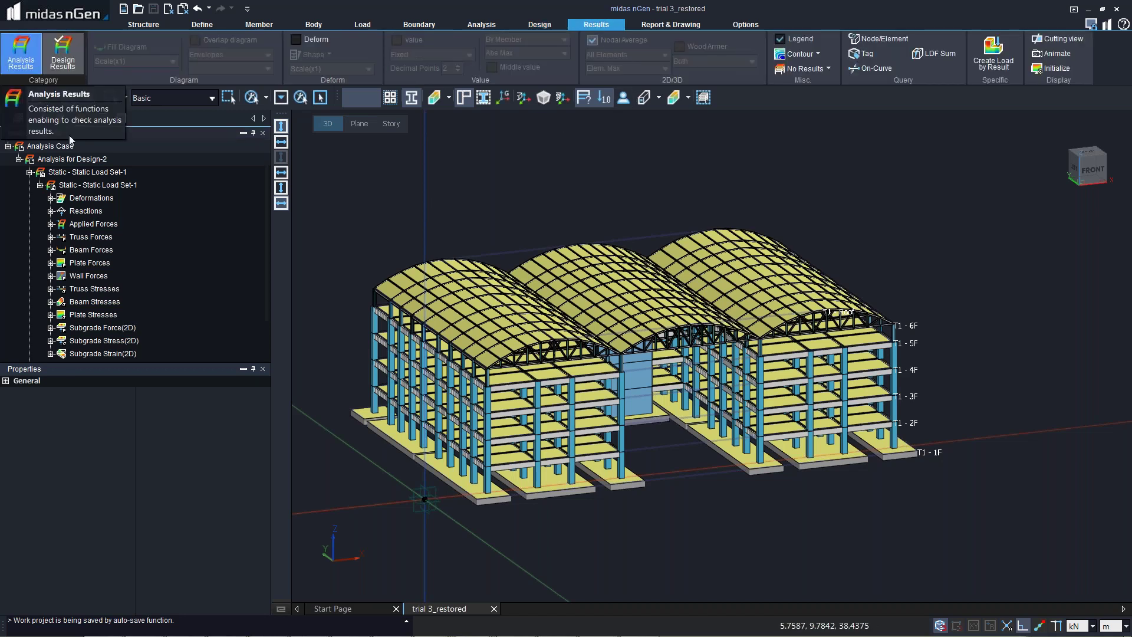
pyautogui.doubleClick(91, 198)
pyautogui.click(107, 211)
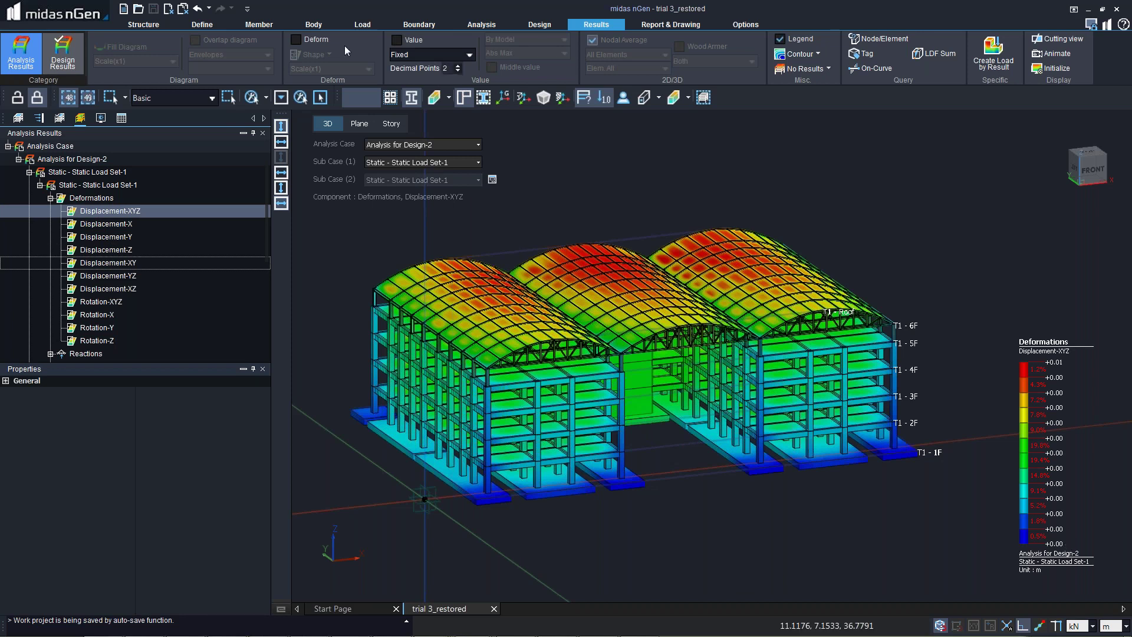
# - Show the deformed shape and value labels on the displacement contour, and turn both off again
pyautogui.click(322, 40)
pyautogui.click(417, 42)
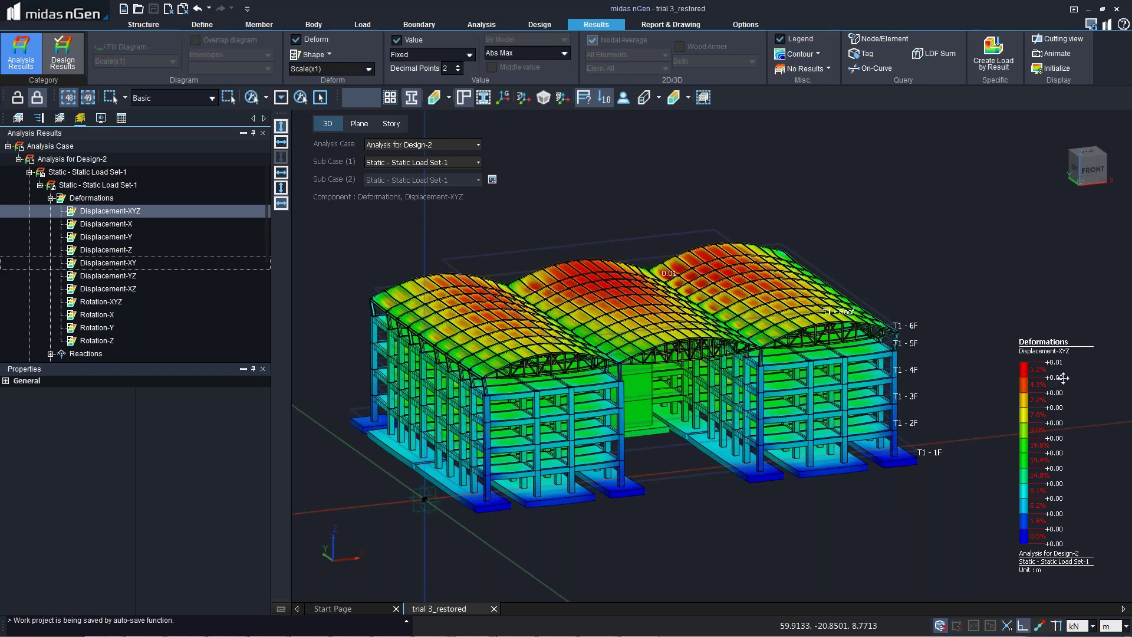
pyautogui.click(396, 40)
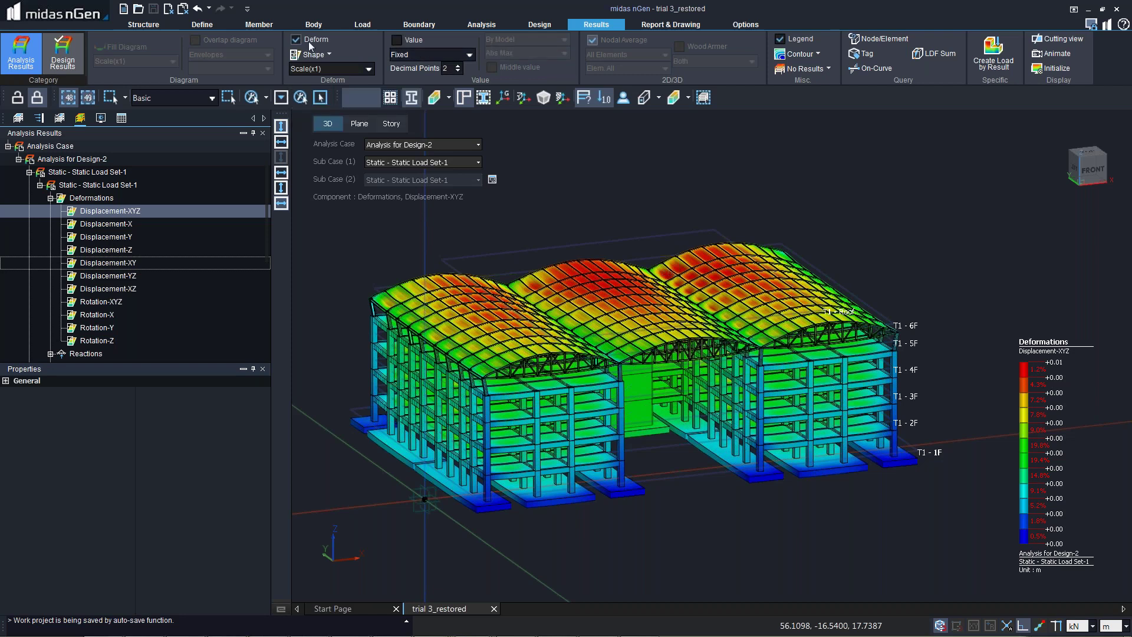
pyautogui.click(296, 40)
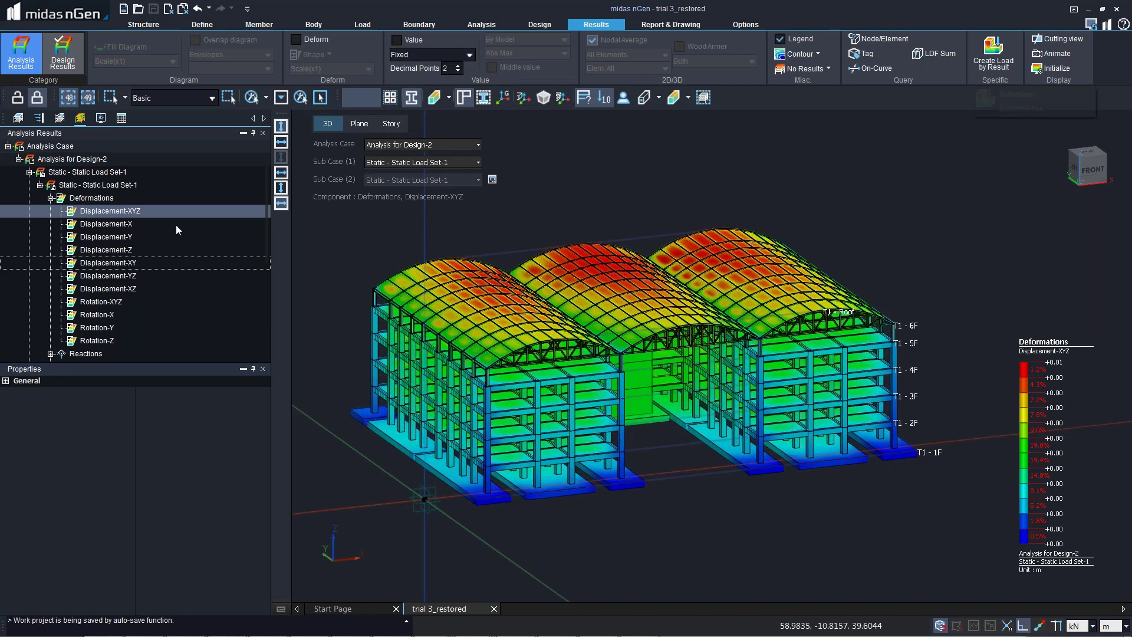
# - Display the Force-Z support reactions for Static Load Set-1 and inspect them at the foundations
pyautogui.click(51, 198)
pyautogui.click(50, 210)
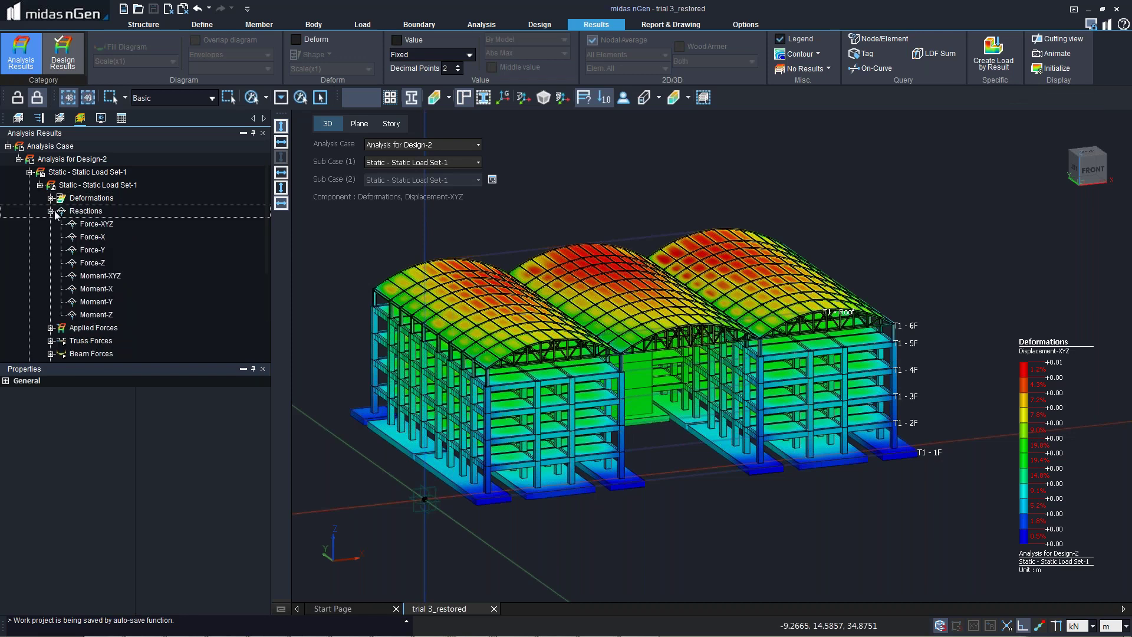
pyautogui.click(93, 262)
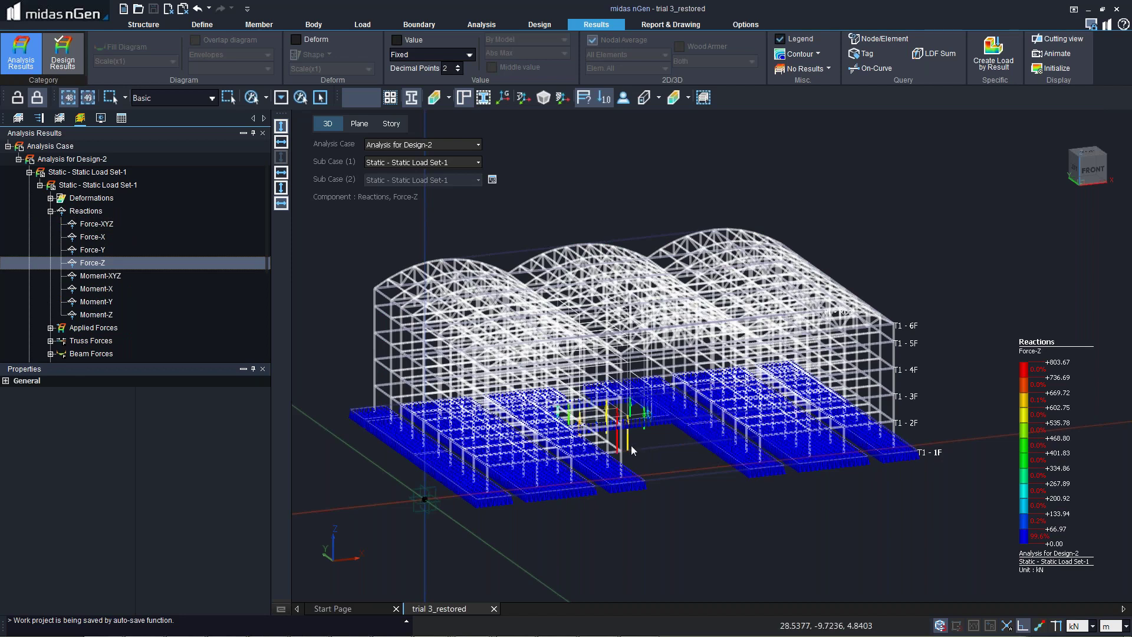
pyautogui.click(628, 467)
pyautogui.click(233, 179)
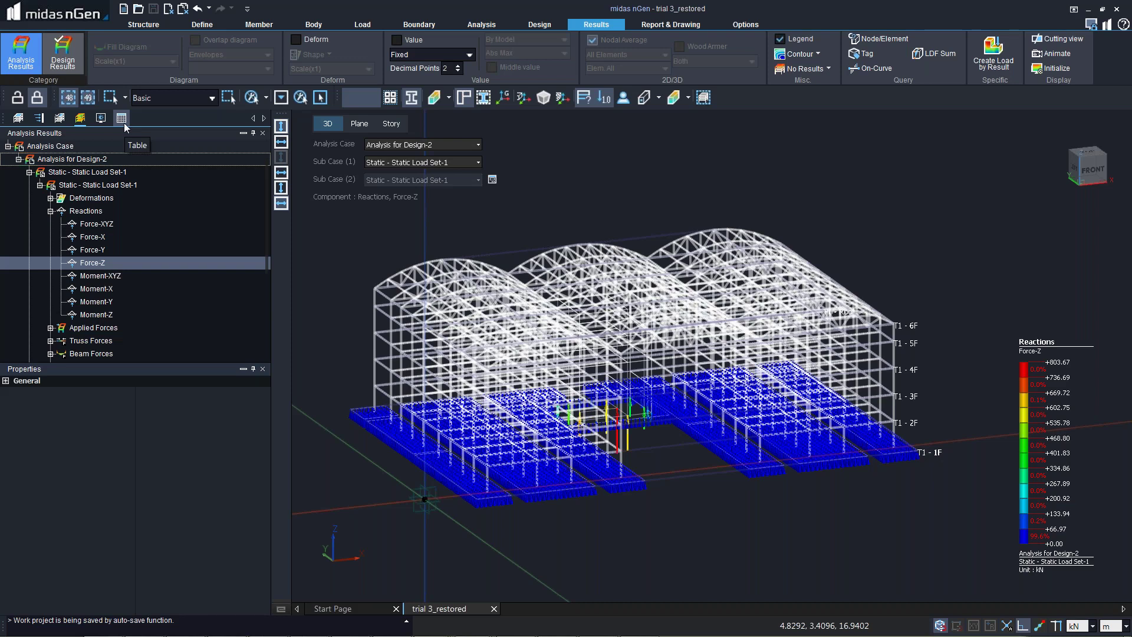
# - Inspect the deformation result table for the picked wing of the building and for all nodes, and reset the results display
pyautogui.click(123, 121)
pyautogui.click(18, 315)
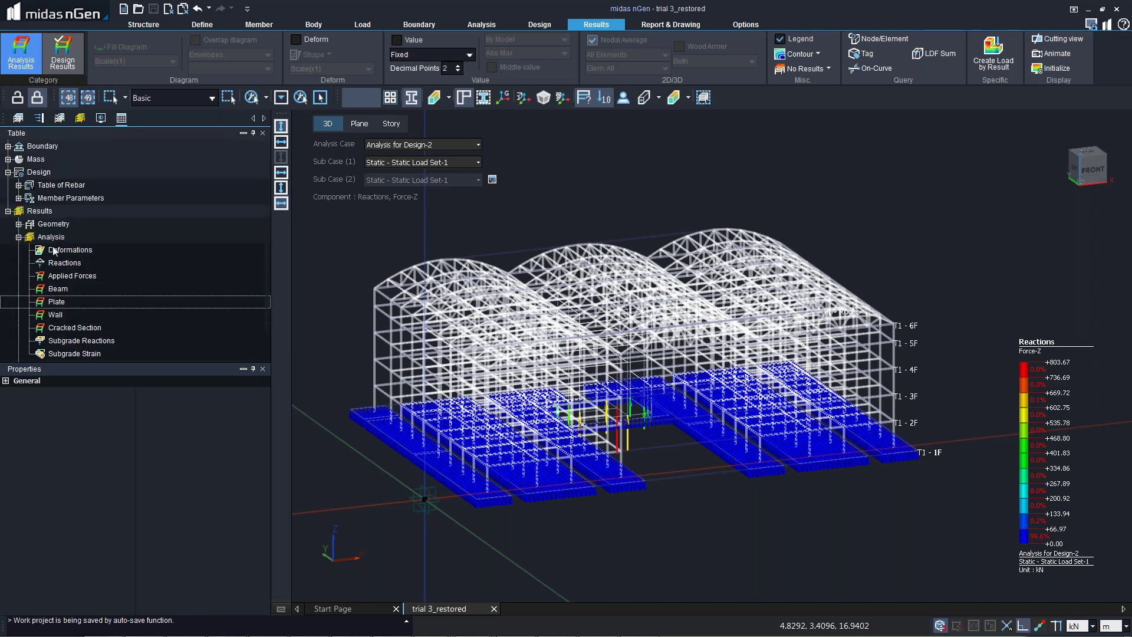
pyautogui.click(53, 250)
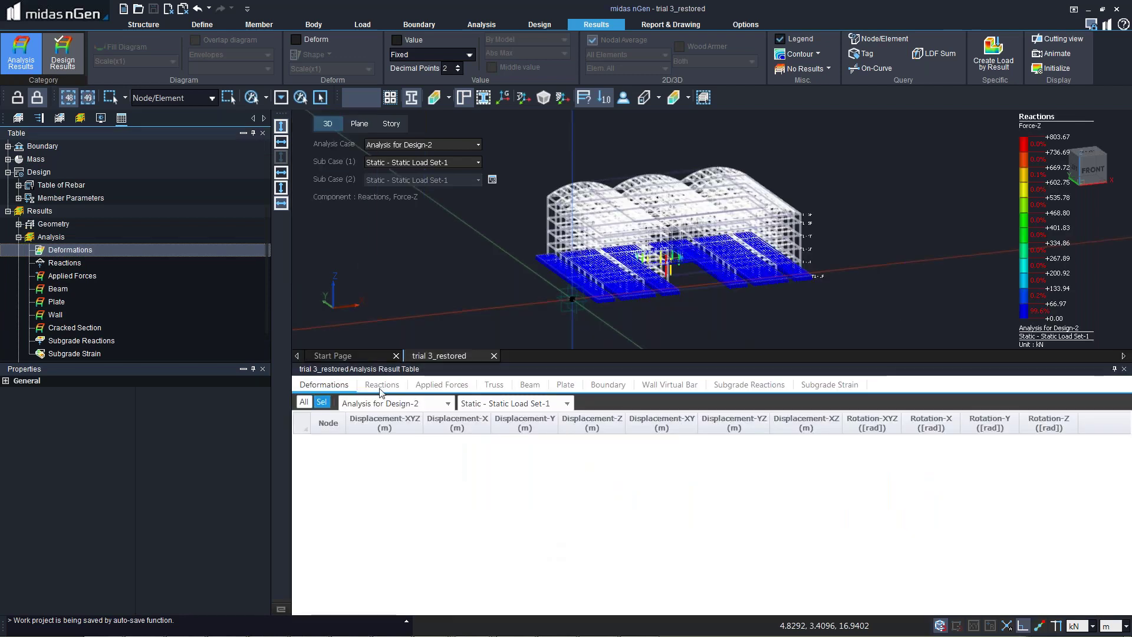
pyautogui.click(608, 246)
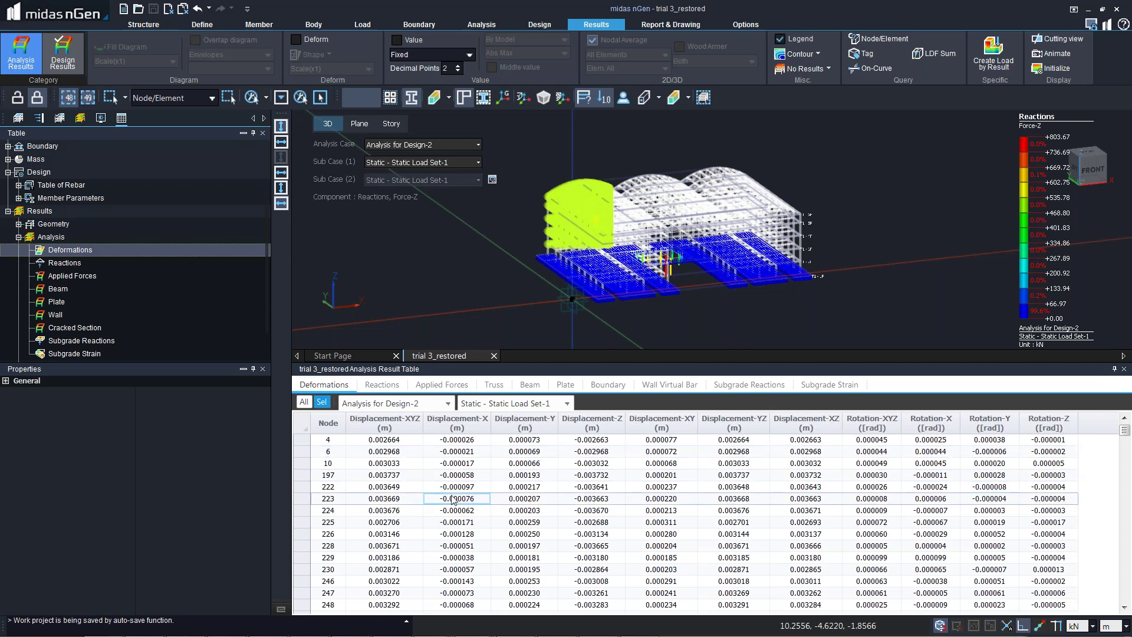
pyautogui.click(305, 404)
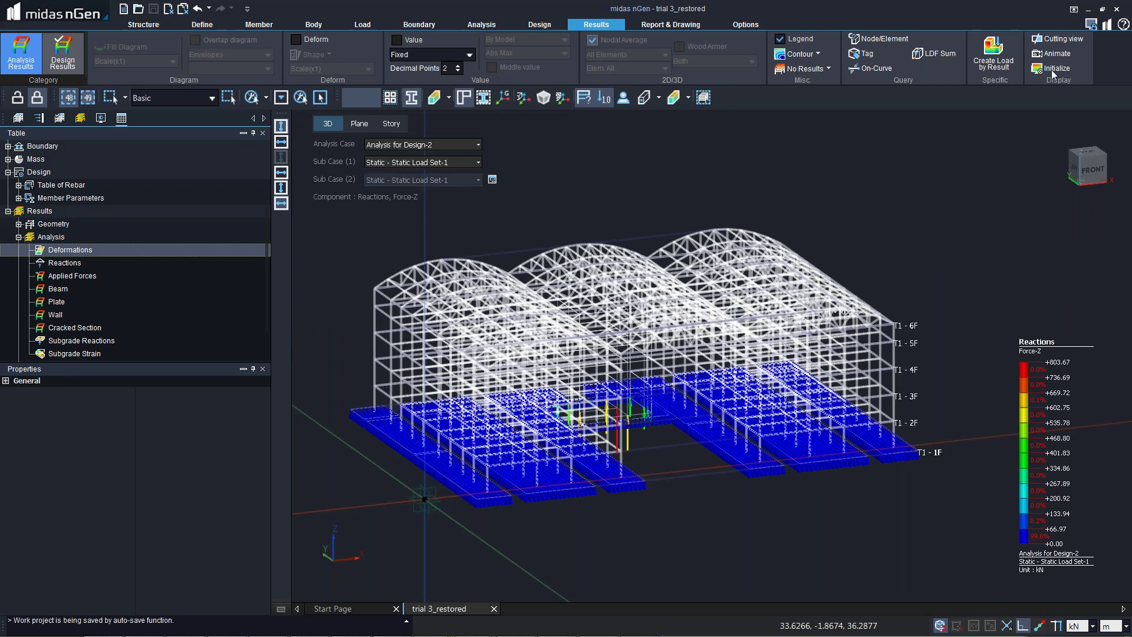
pyautogui.click(80, 263)
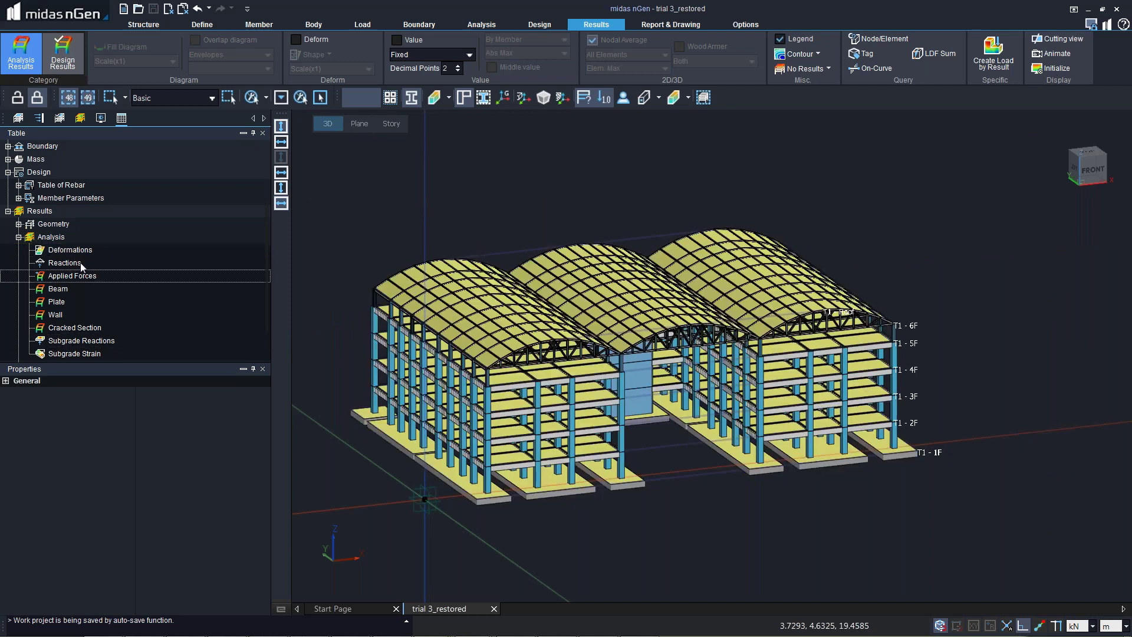
# - Display the axial forces in the roof trusses for Static Load Set-1
pyautogui.click(80, 117)
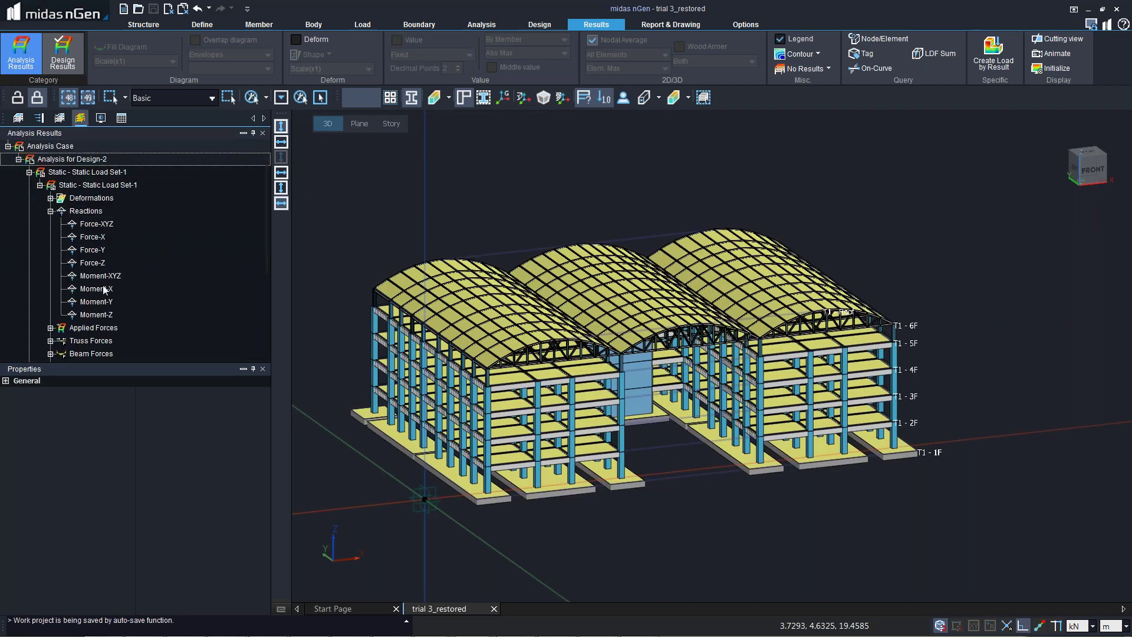
pyautogui.click(64, 328)
pyautogui.click(51, 341)
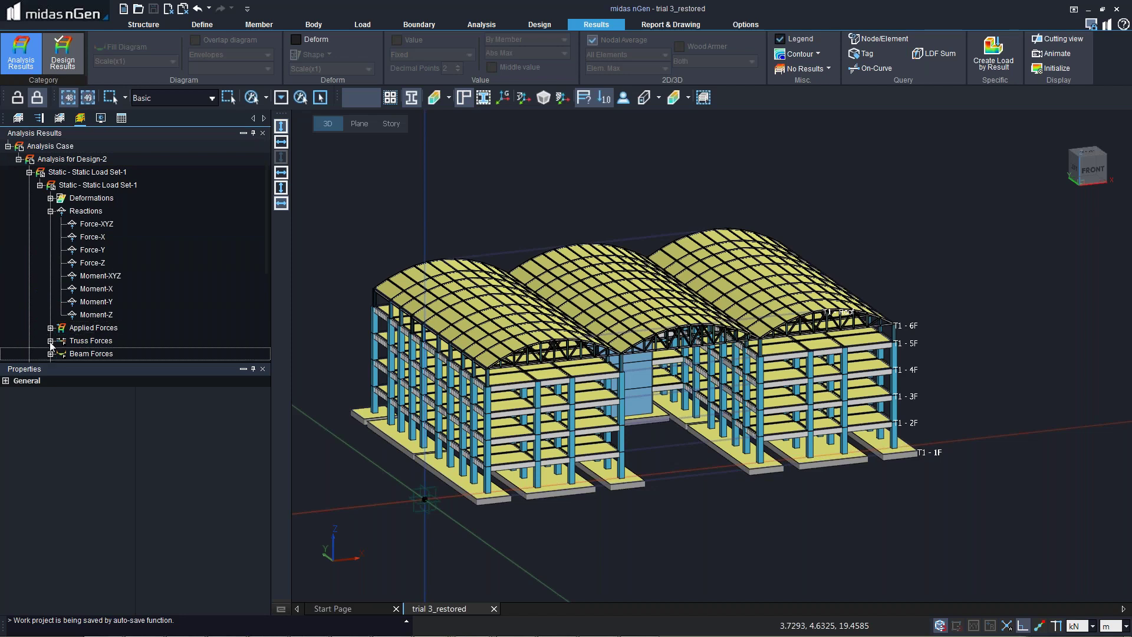
pyautogui.click(51, 340)
pyautogui.click(95, 341)
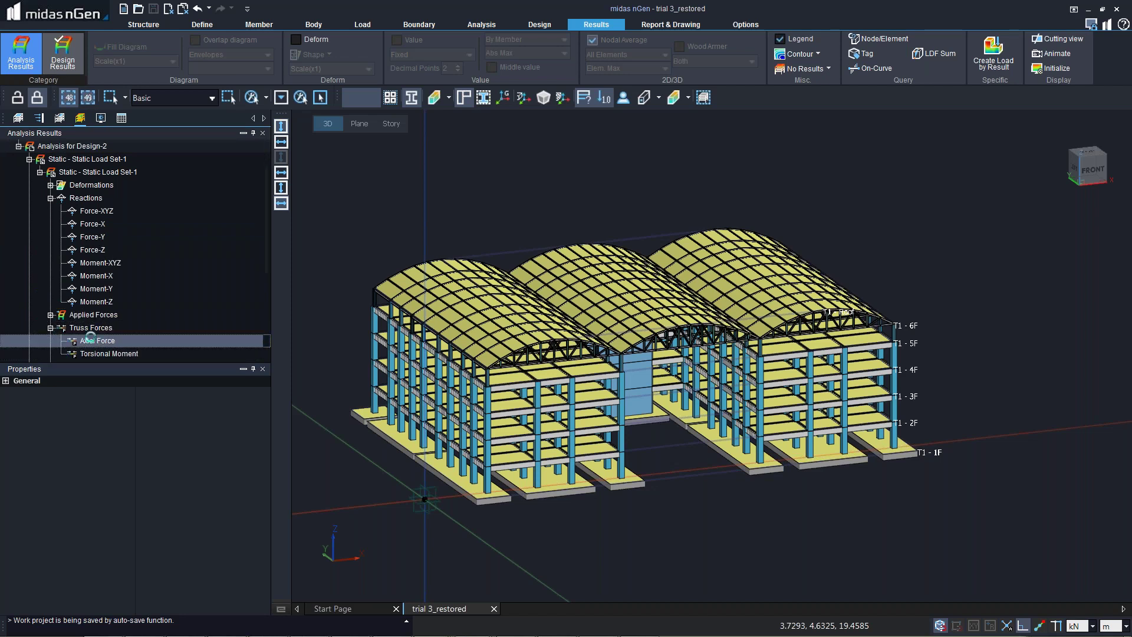
pyautogui.scroll(-1, 104, 234)
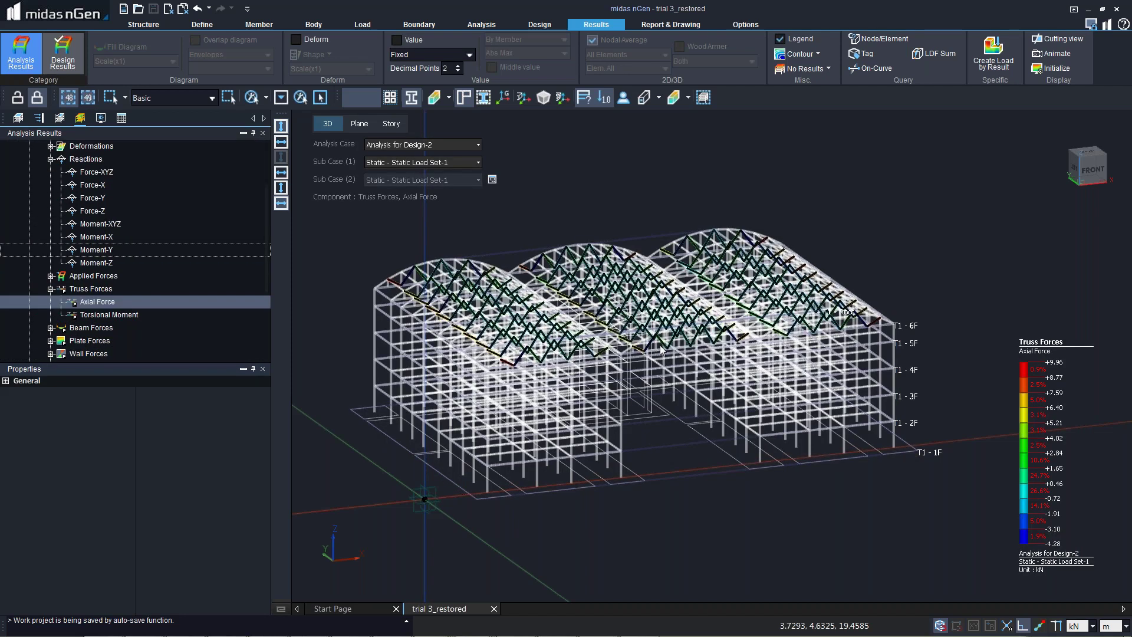
# - Examine the beam force diagrams for Bending Moment-z, Axial Force and Bending Moment-y
pyautogui.click(51, 329)
pyautogui.click(51, 329)
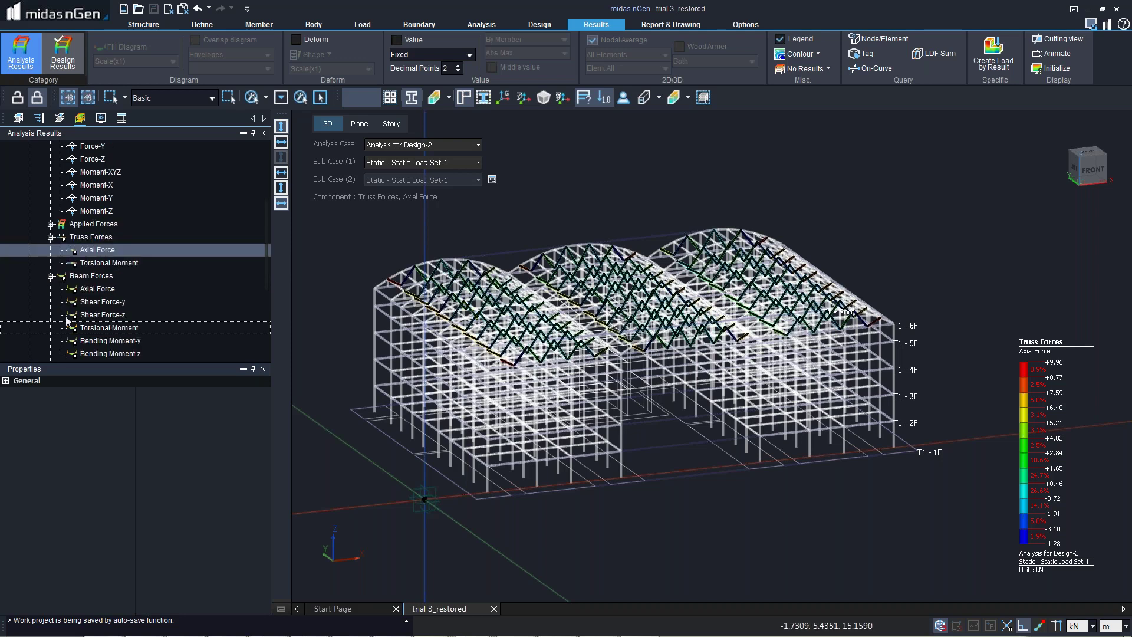
pyautogui.click(94, 341)
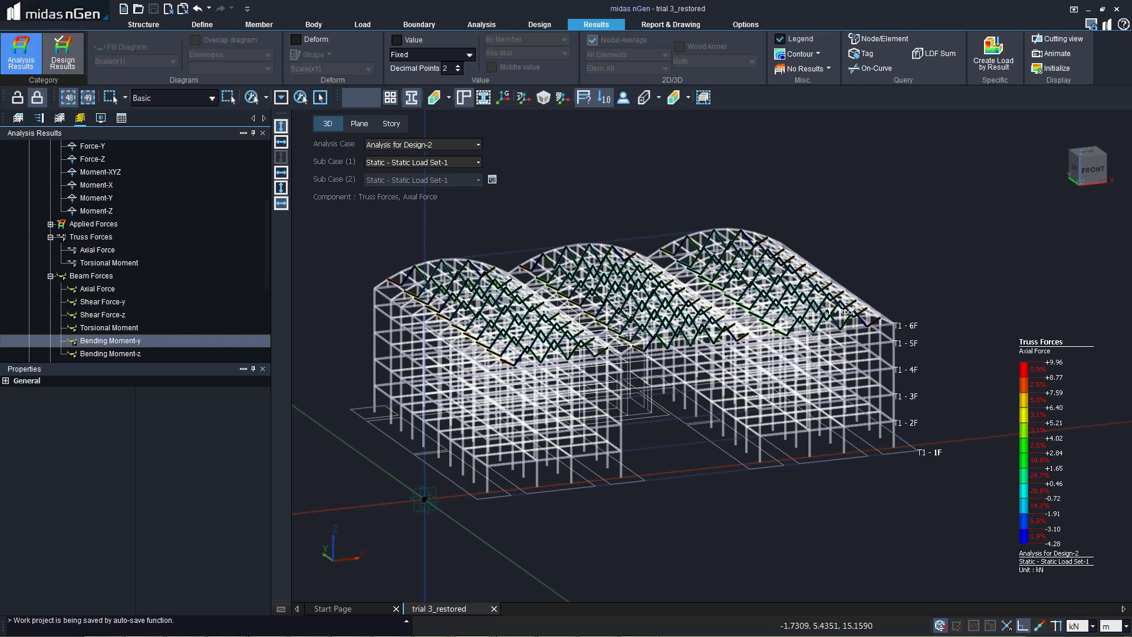
pyautogui.click(111, 354)
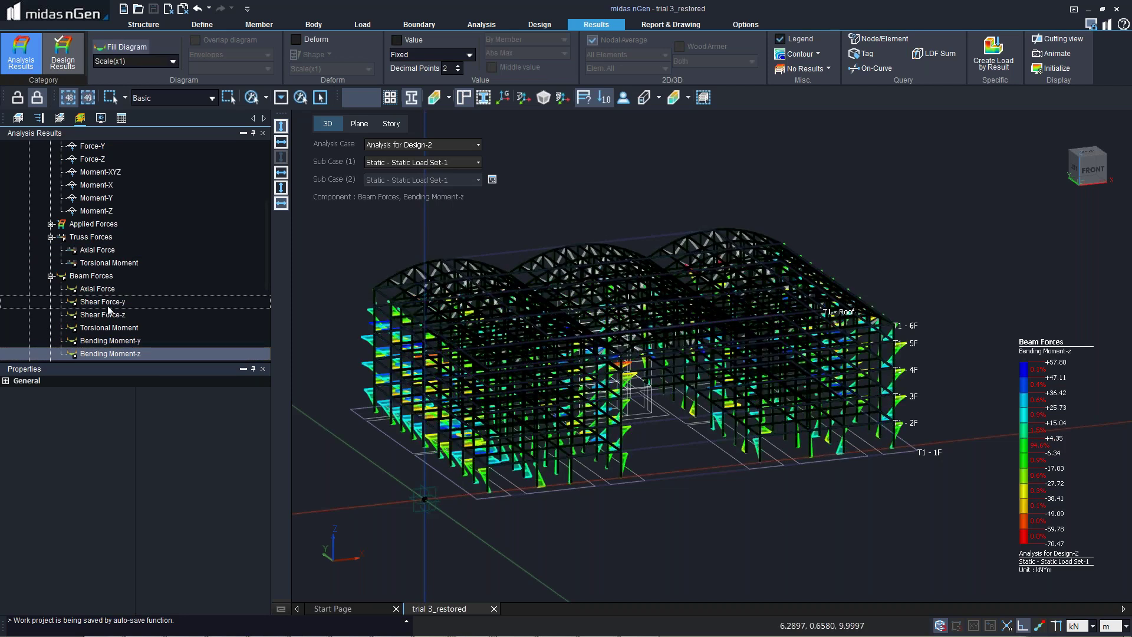
pyautogui.click(97, 289)
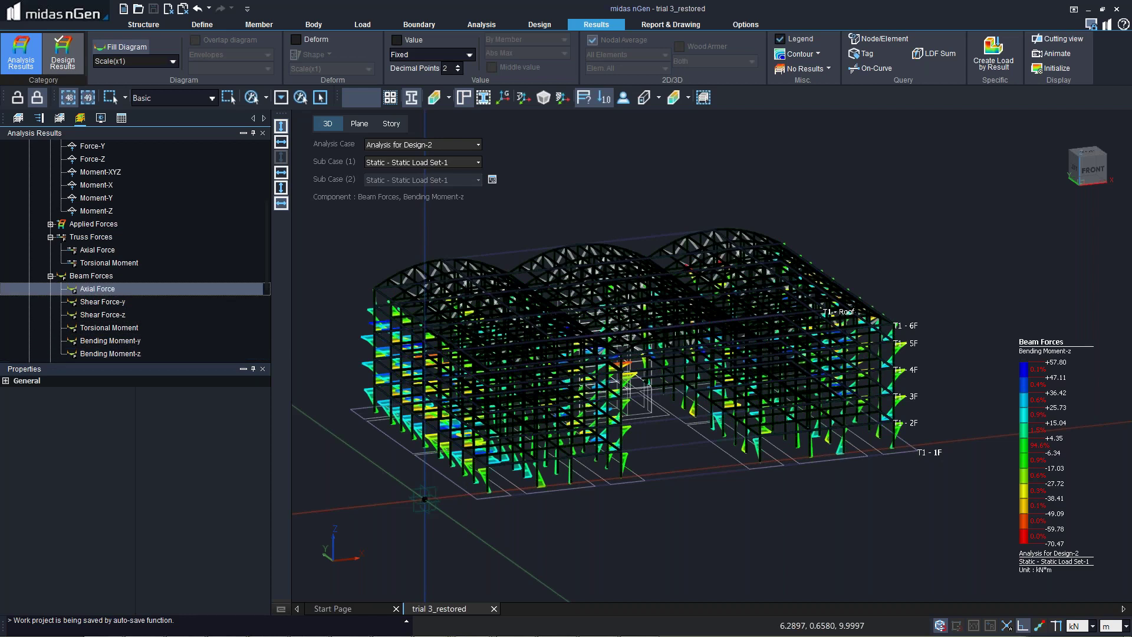
pyautogui.click(111, 341)
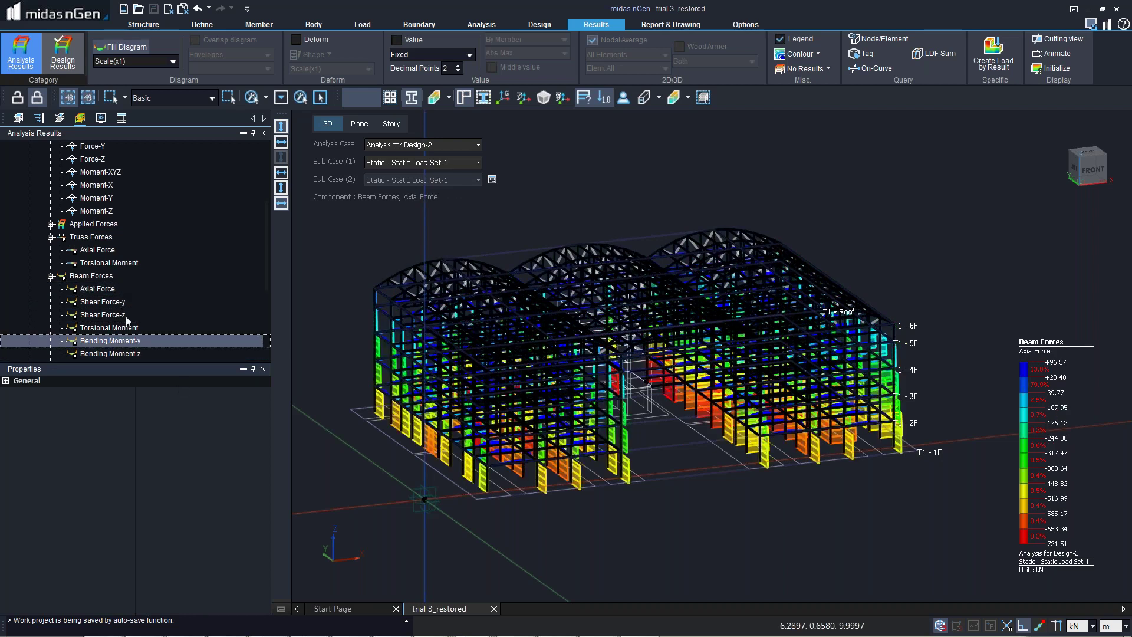
# - Select the axial force result for the walls under Static Load Set-1
pyautogui.scroll(-4, 126, 320)
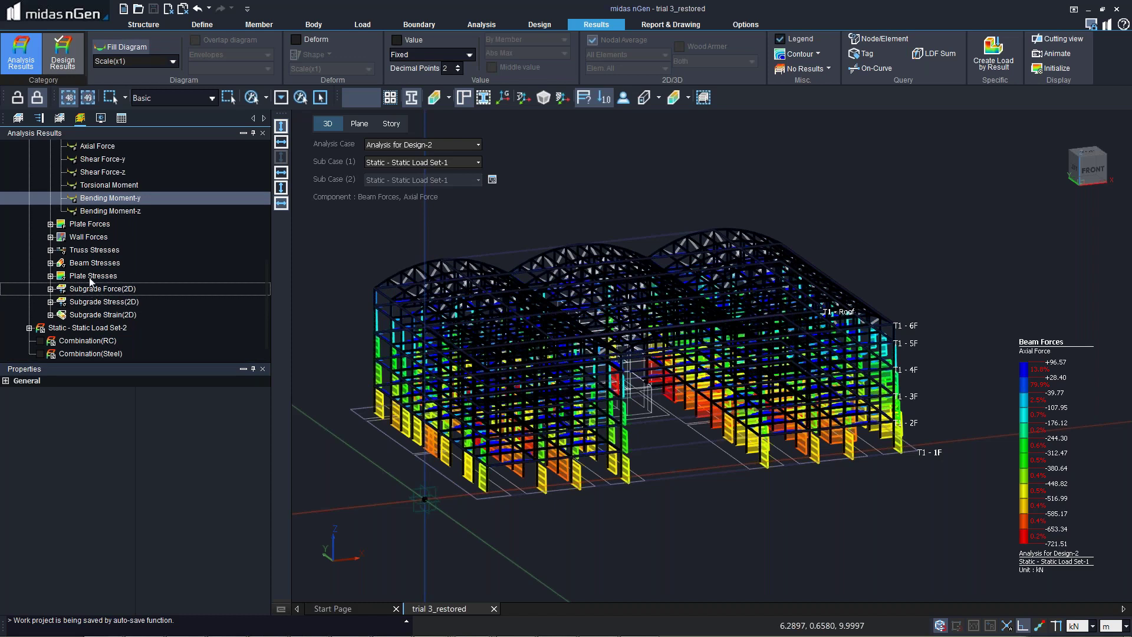
pyautogui.click(87, 239)
pyautogui.doubleClick(87, 240)
pyautogui.click(88, 250)
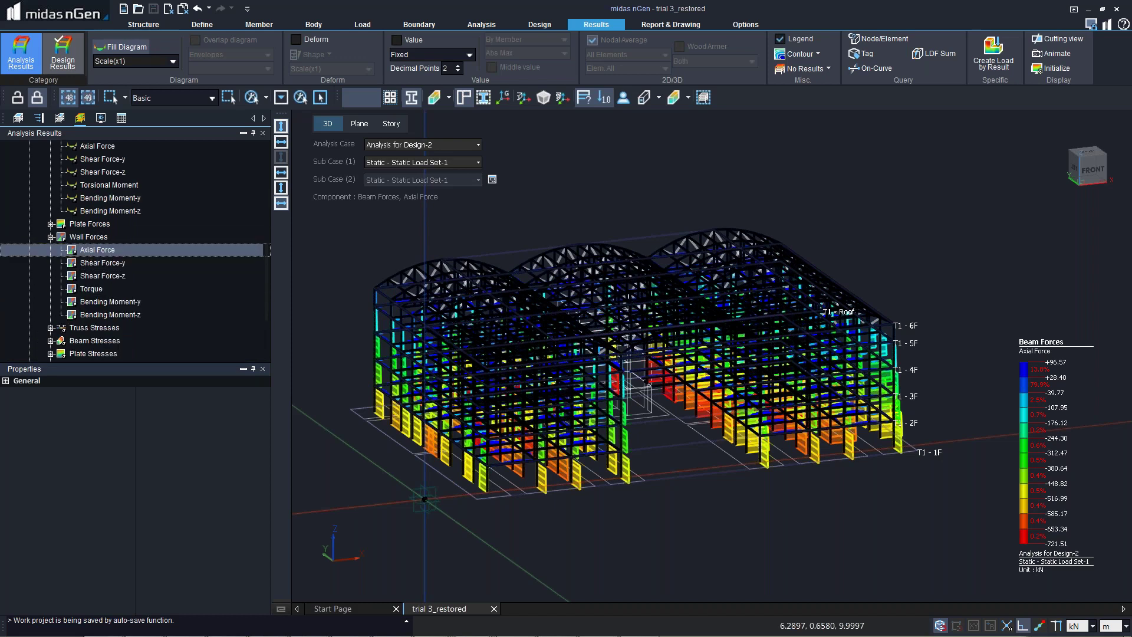
# - Display the Pressure-Z subgrade stress contour of the foundations for Static Load Set-1
pyautogui.click(108, 325)
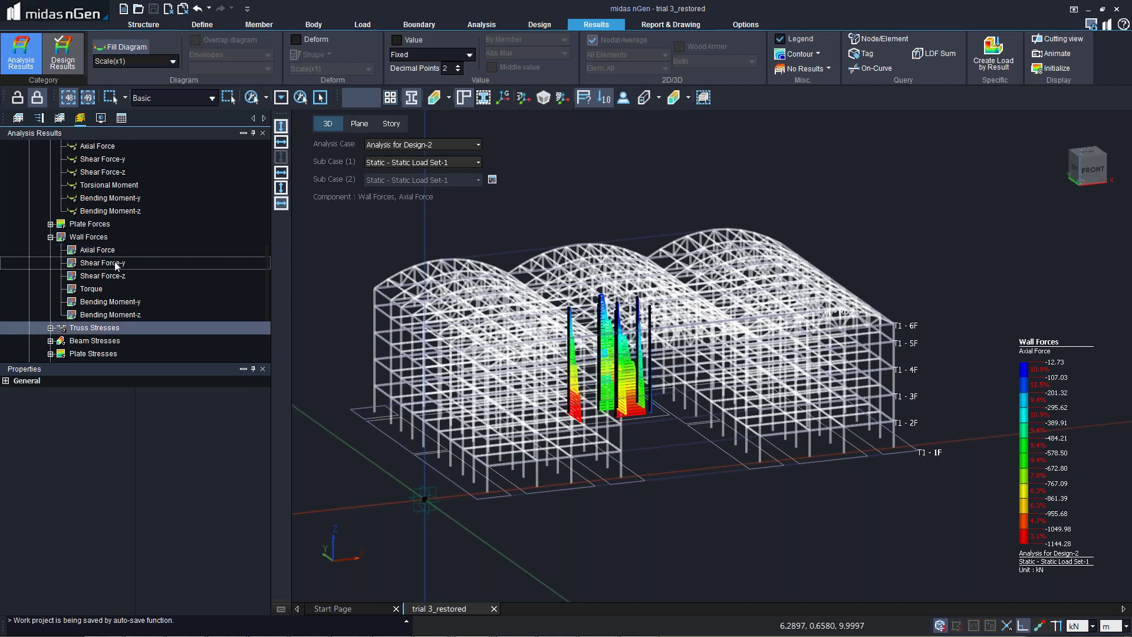
pyautogui.scroll(-2, 115, 262)
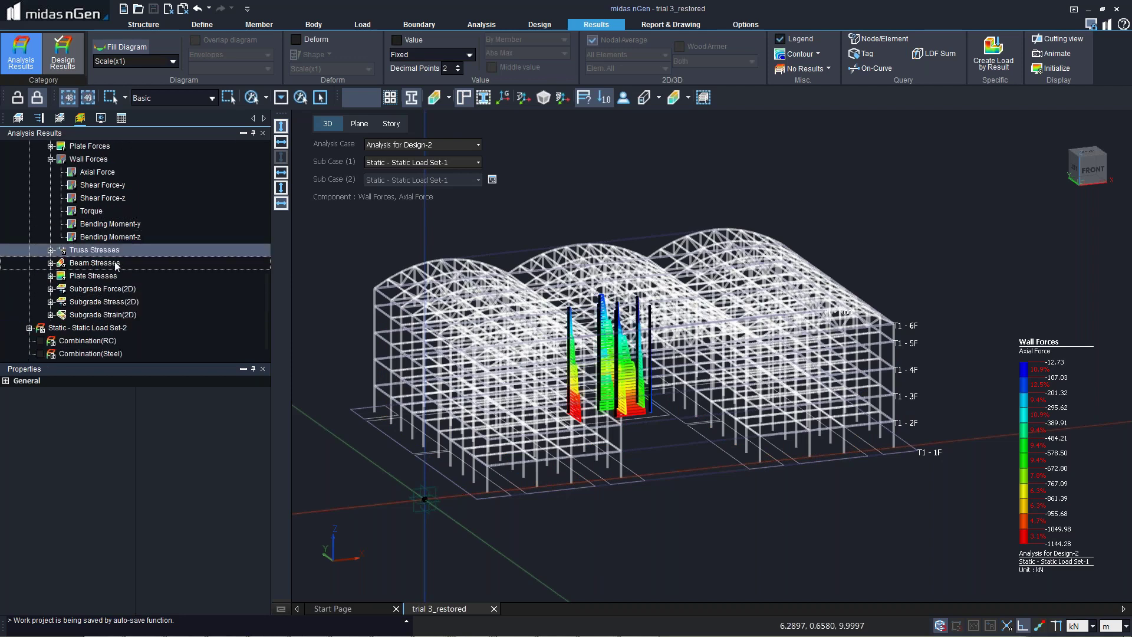
pyautogui.click(51, 302)
pyautogui.click(99, 316)
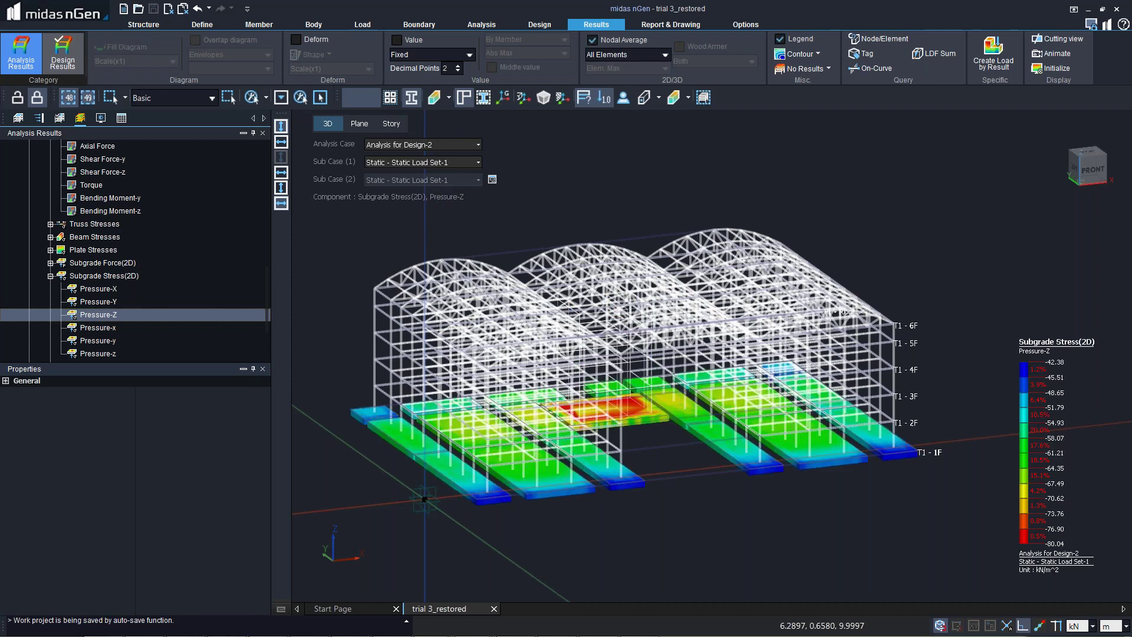
pyautogui.scroll(-2, 128, 272)
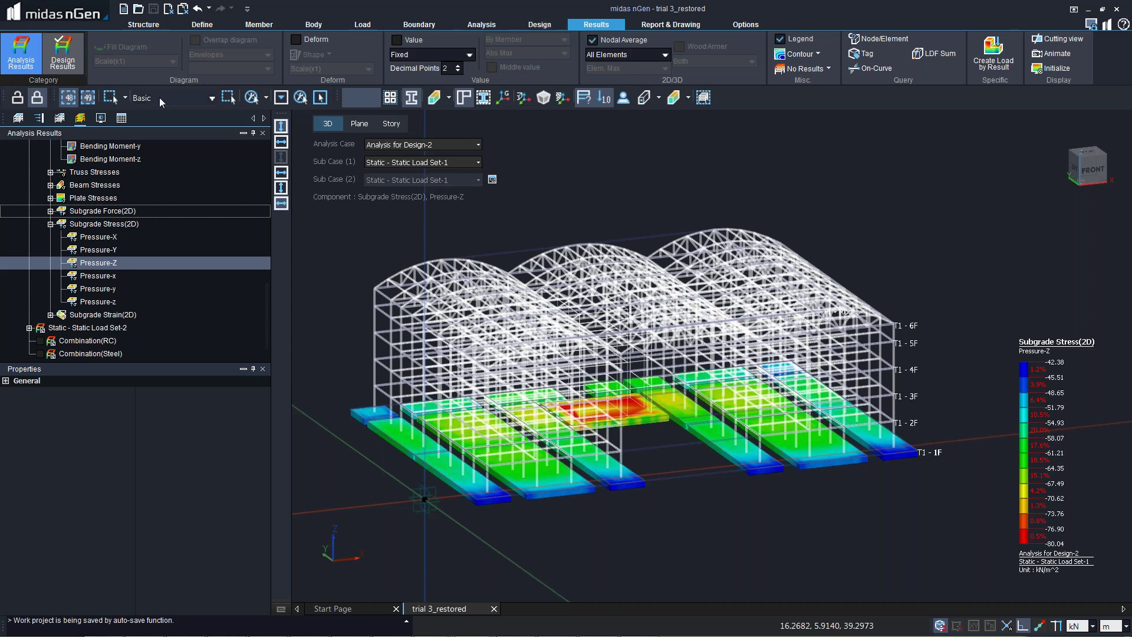
# - Switch to the design results and display the overall Total Status of the members for Design Case 1
pyautogui.click(65, 57)
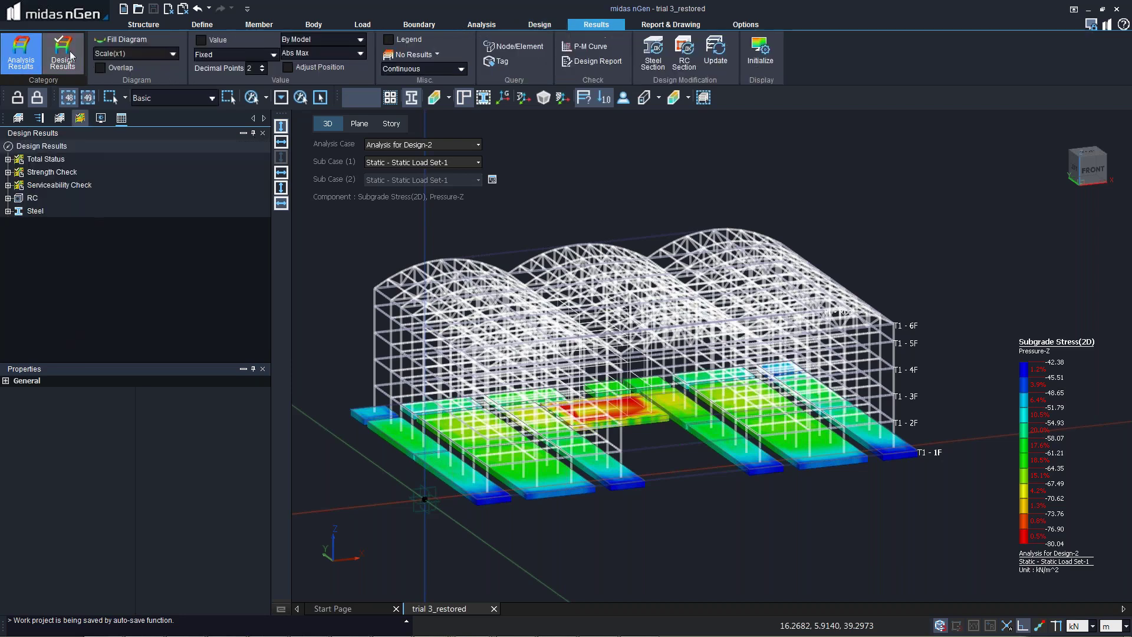
pyautogui.click(9, 160)
pyautogui.click(48, 173)
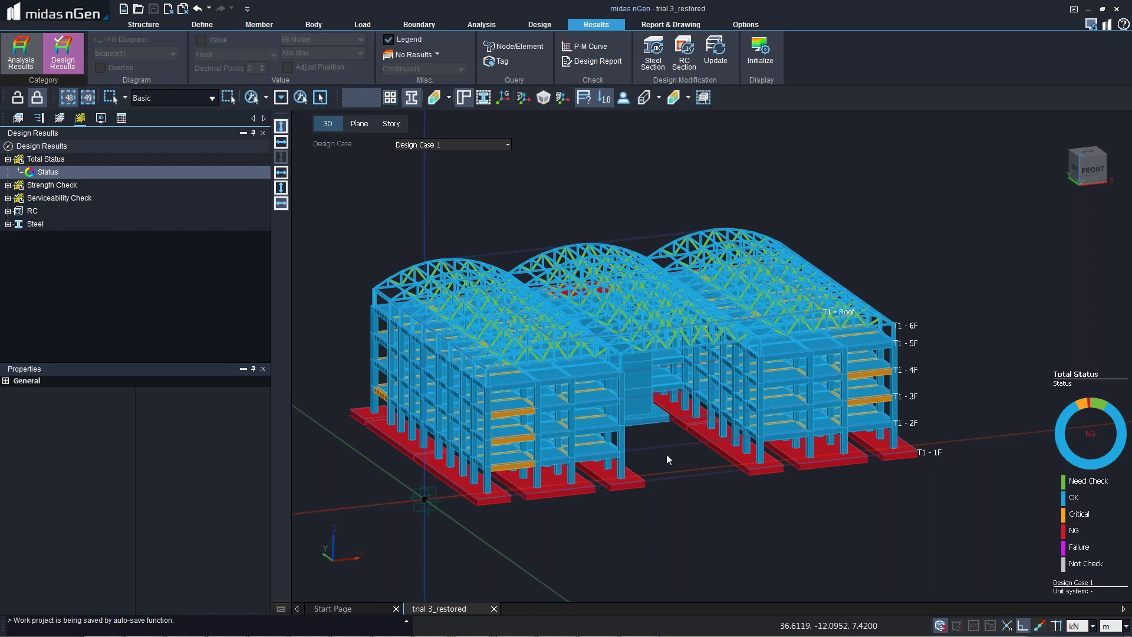
pyautogui.moveTo(722, 406)
pyautogui.mouseDown(button='middle')
pyautogui.moveTo(699, 380)
pyautogui.moveTo(681, 400)
pyautogui.moveTo(684, 422)
pyautogui.moveTo(747, 443)
pyautogui.moveTo(728, 456)
pyautogui.mouseUp(button='middle')
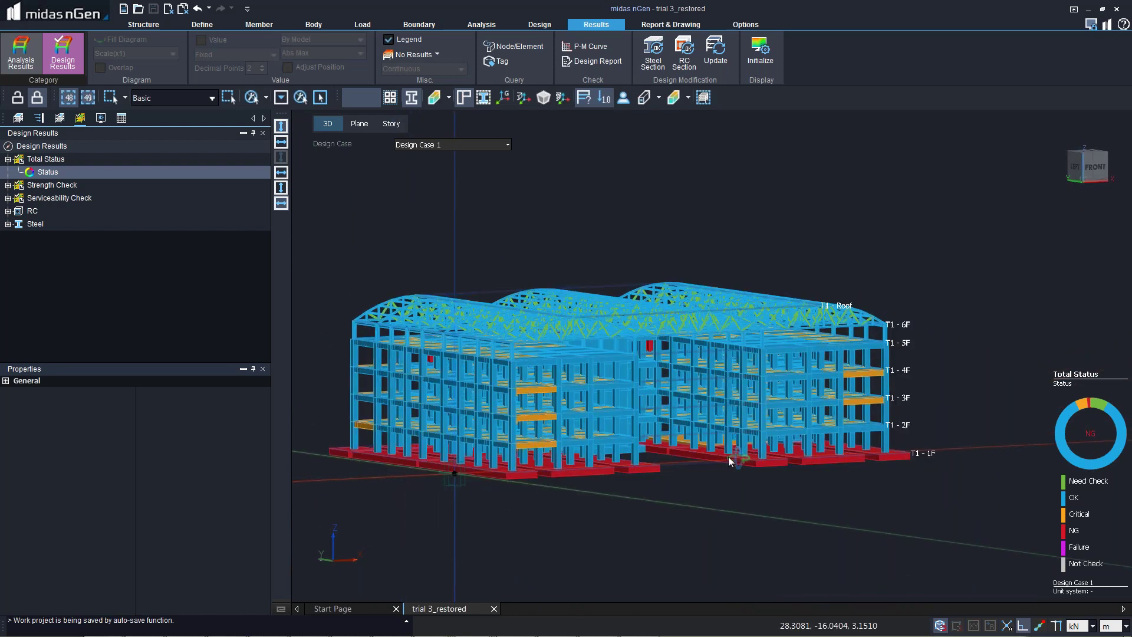
# - Examine the strength check contours for Axial Ratio, Bending Ratio, Shear Ratio and Punching Ratio
pyautogui.click(8, 185)
pyautogui.click(53, 225)
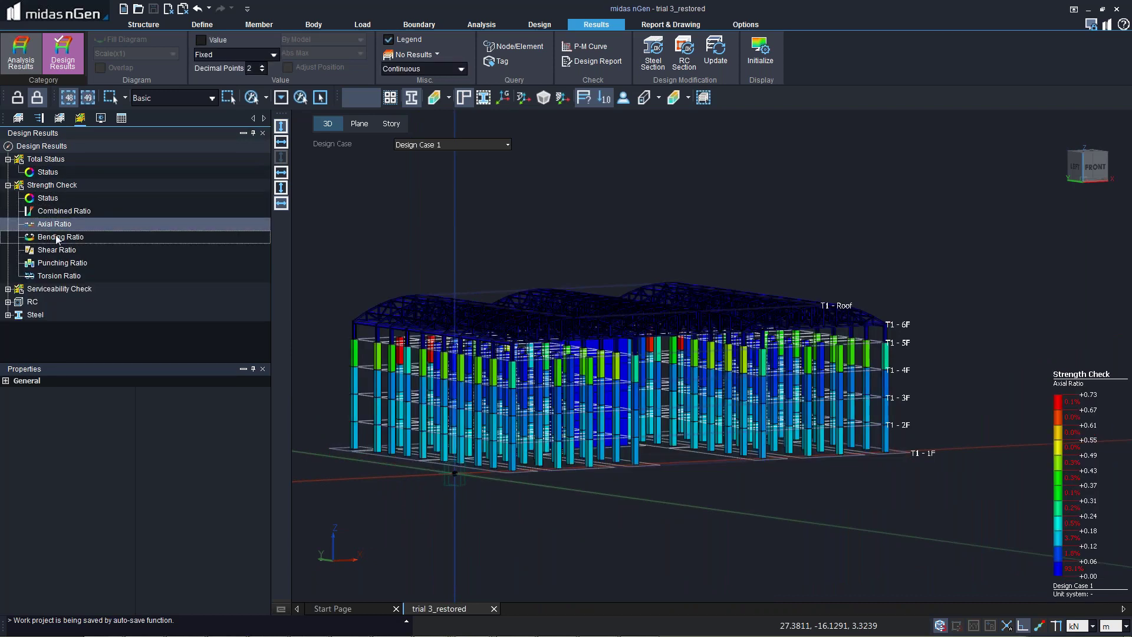
pyautogui.click(57, 237)
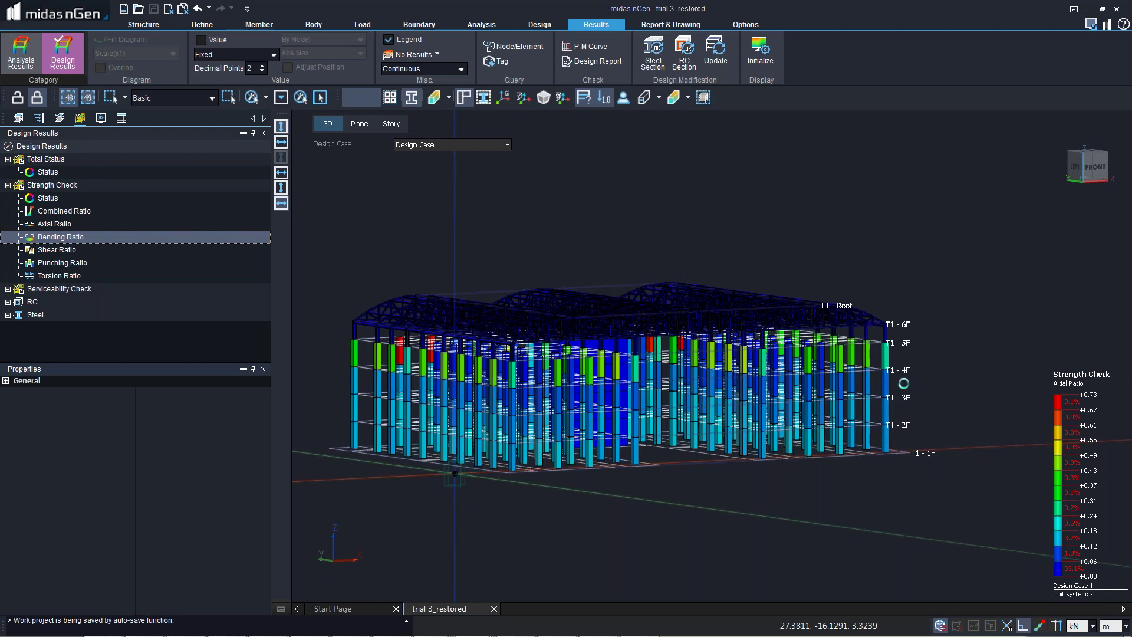
pyautogui.click(54, 250)
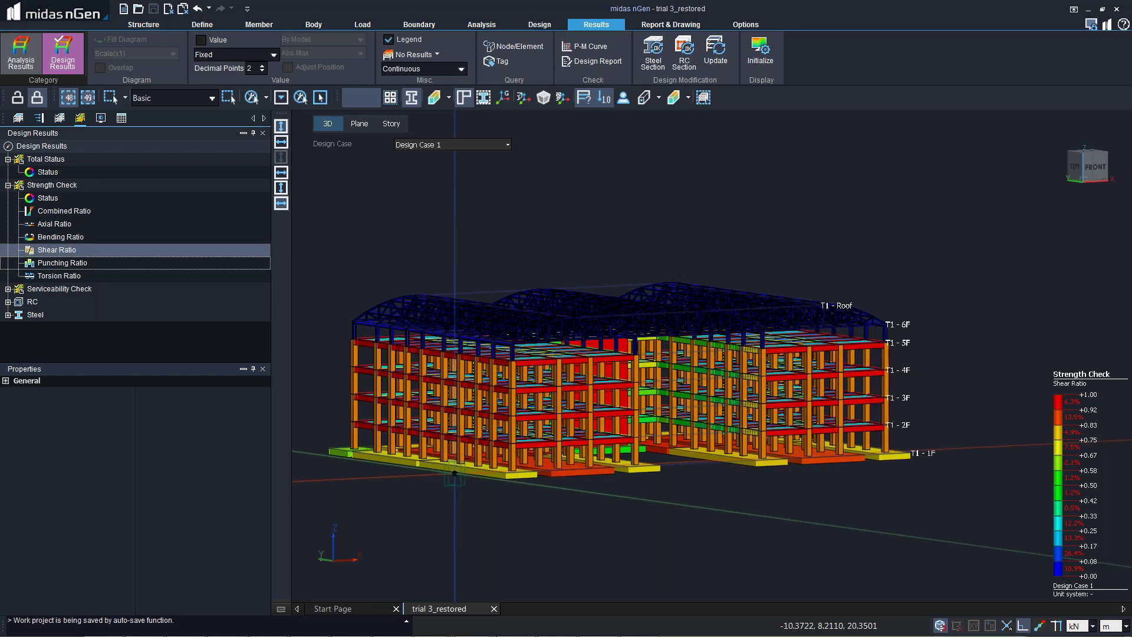
pyautogui.click(62, 263)
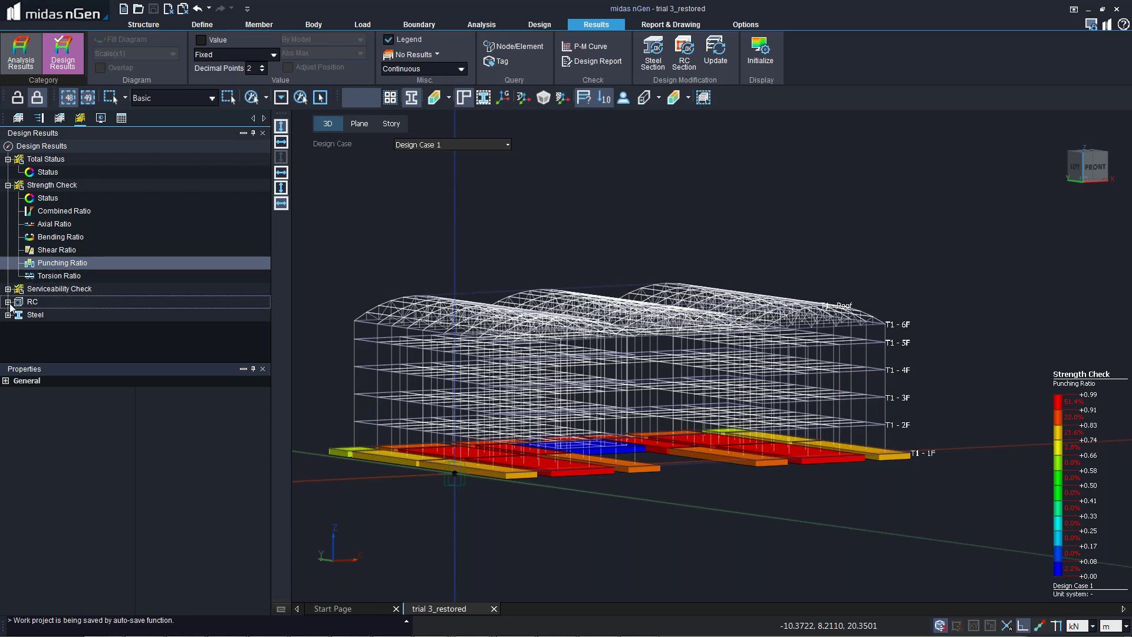
# - Display the 2way Shear and 2way Shear(Face) ratios of the RC isolated footings
pyautogui.click(8, 302)
pyautogui.click(47, 289)
pyautogui.scroll(-1, 49, 286)
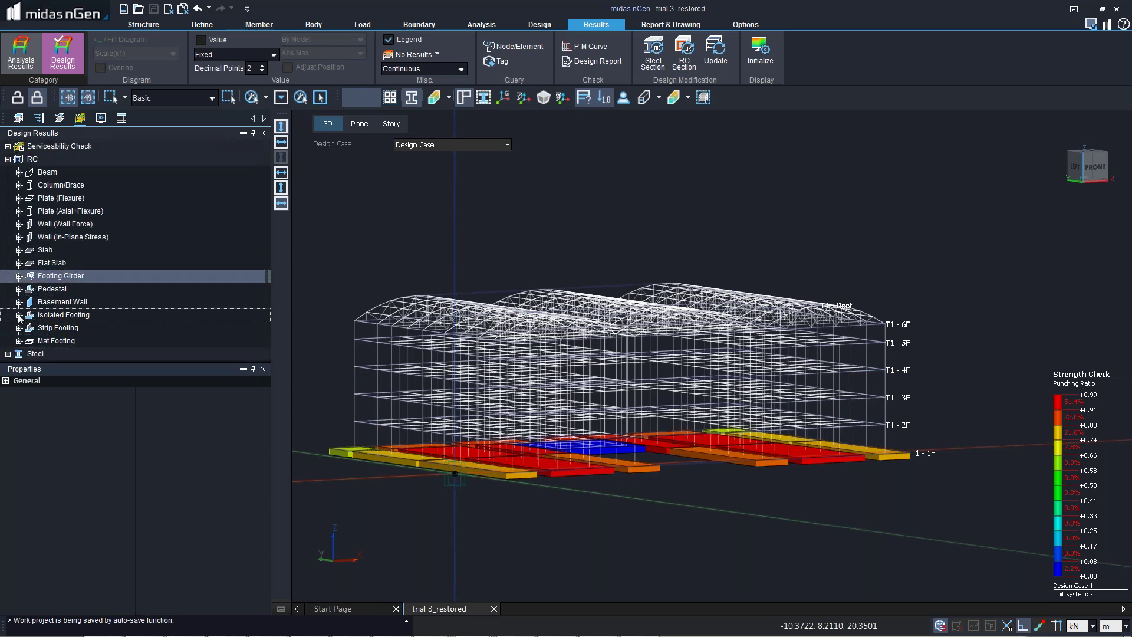
pyautogui.click(19, 315)
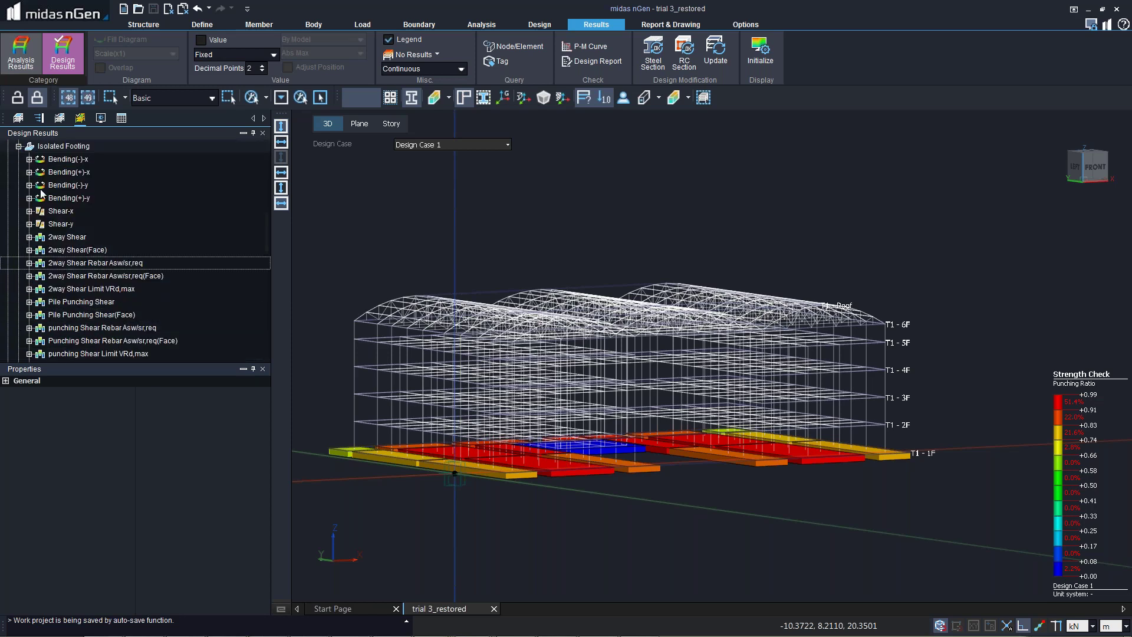
pyautogui.click(29, 237)
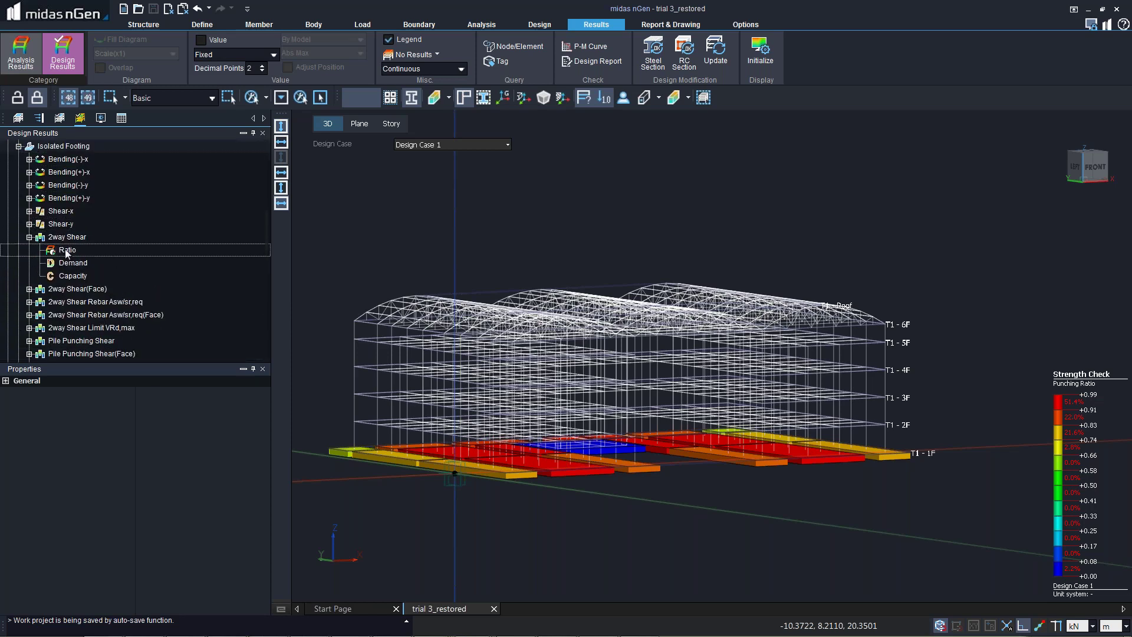
pyautogui.click(67, 250)
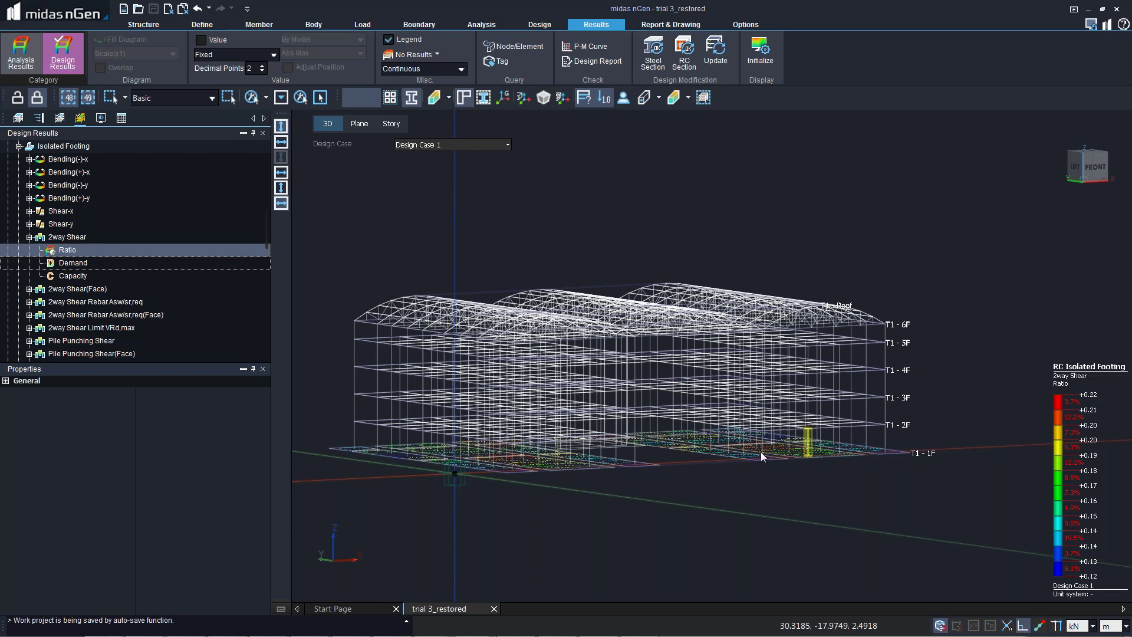
pyautogui.moveTo(760, 451); pyautogui.dragTo(757, 483, button='middle')
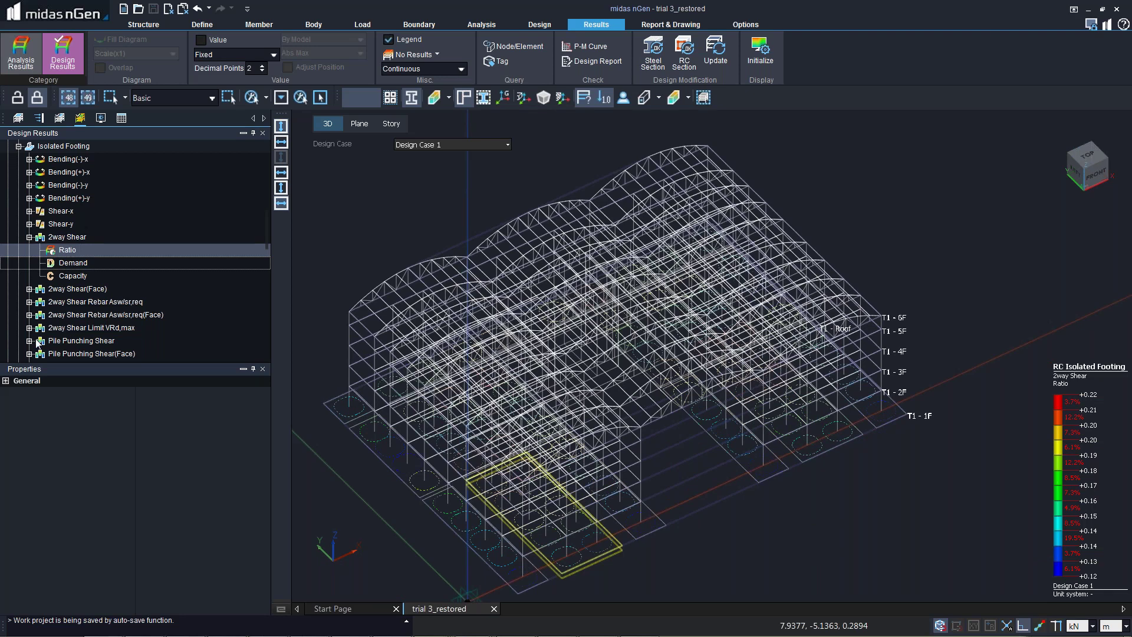
pyautogui.click(29, 289)
pyautogui.click(67, 301)
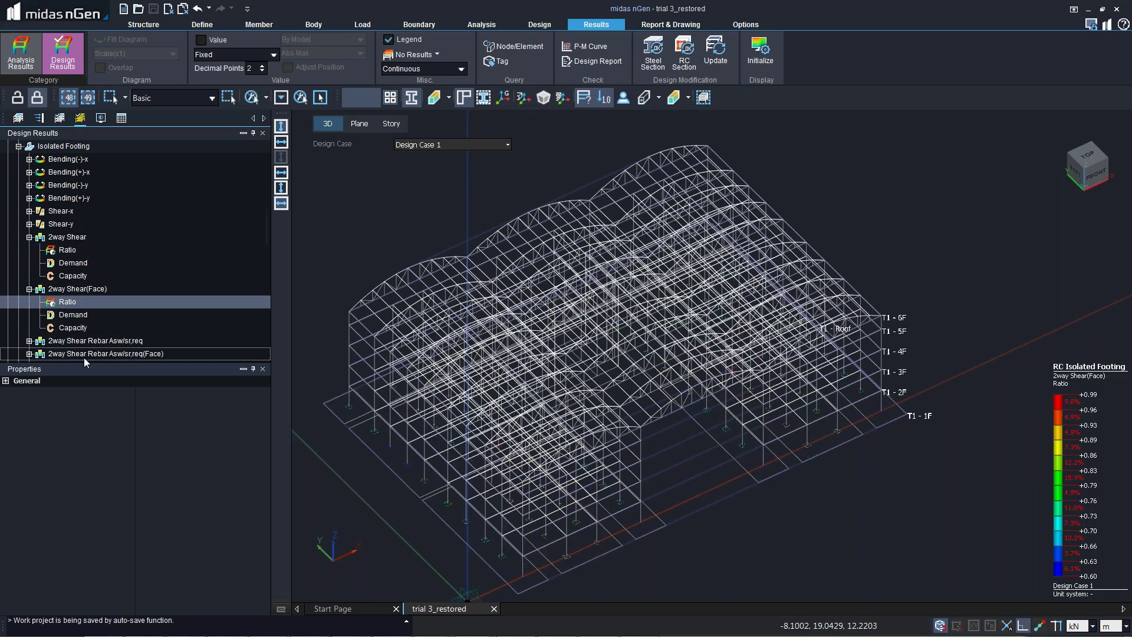
# - Display the Shear-x and Shear-y ratios of the isolated footings
pyautogui.click(29, 211)
pyautogui.click(67, 224)
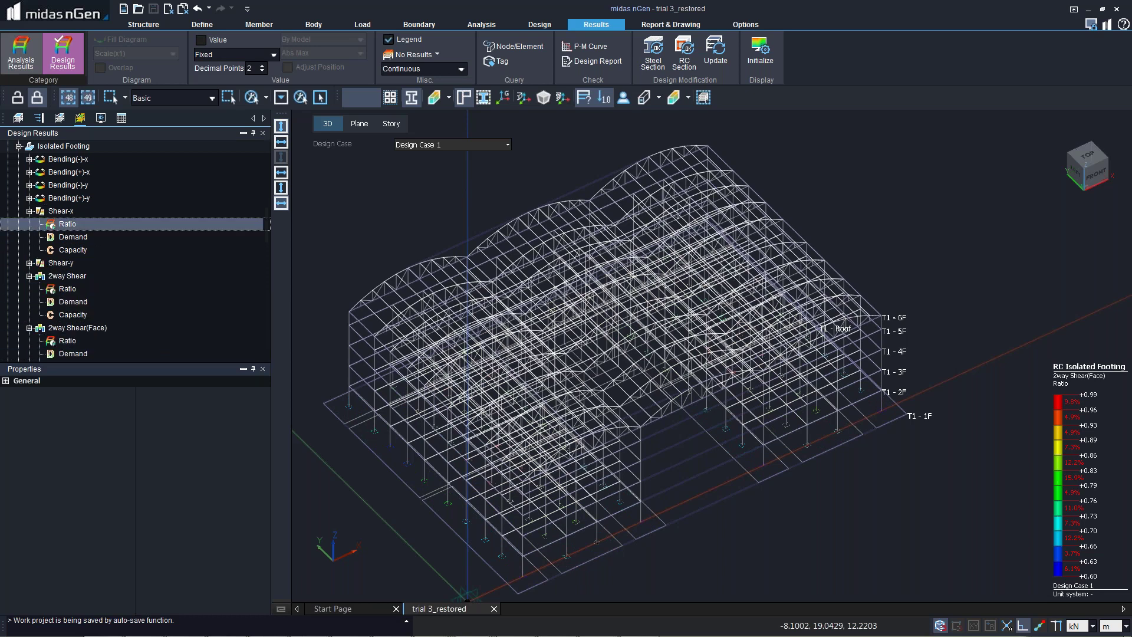
pyautogui.click(66, 278)
pyautogui.press('Up')
pyautogui.press('Right')
pyautogui.click(67, 276)
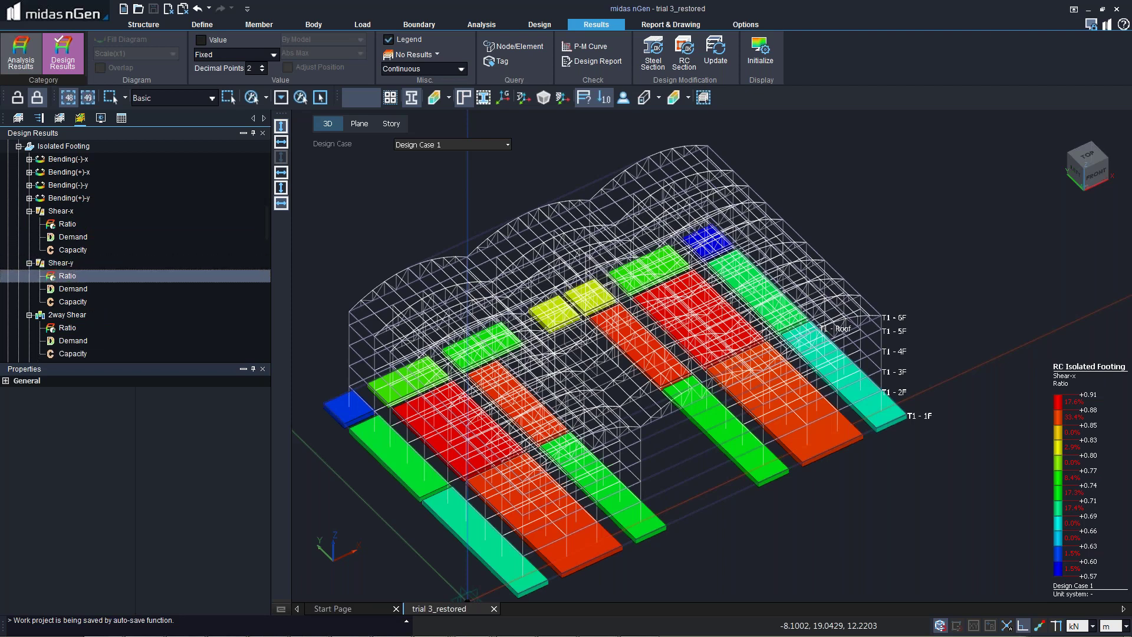
# - Look through the remaining isolated footing checks, including punching shear, bearing capacity, overturning, sliding, crack and main rebar
pyautogui.scroll(-4, 94, 278)
pyautogui.click(88, 314)
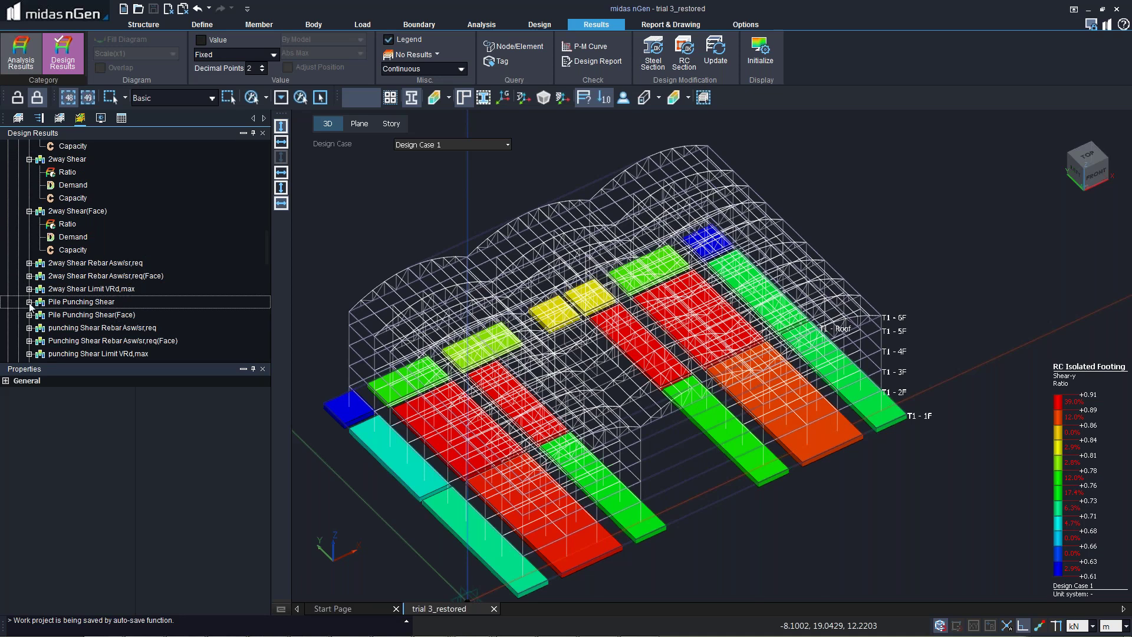
pyautogui.scroll(7, 84, 268)
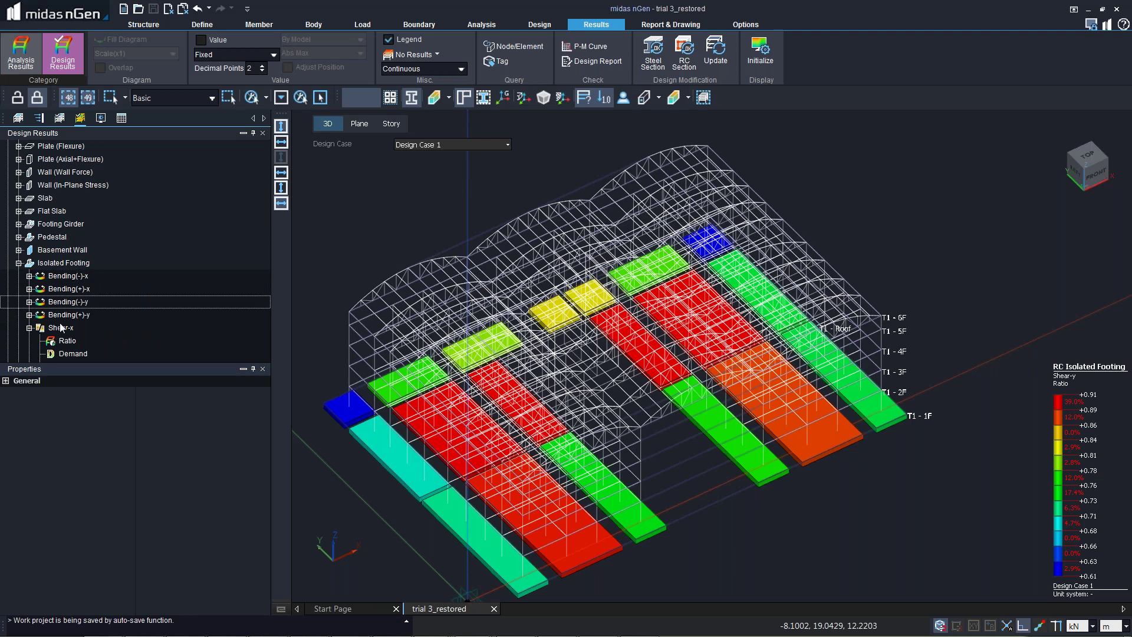
pyautogui.scroll(-6, 129, 253)
pyautogui.scroll(-5, 127, 250)
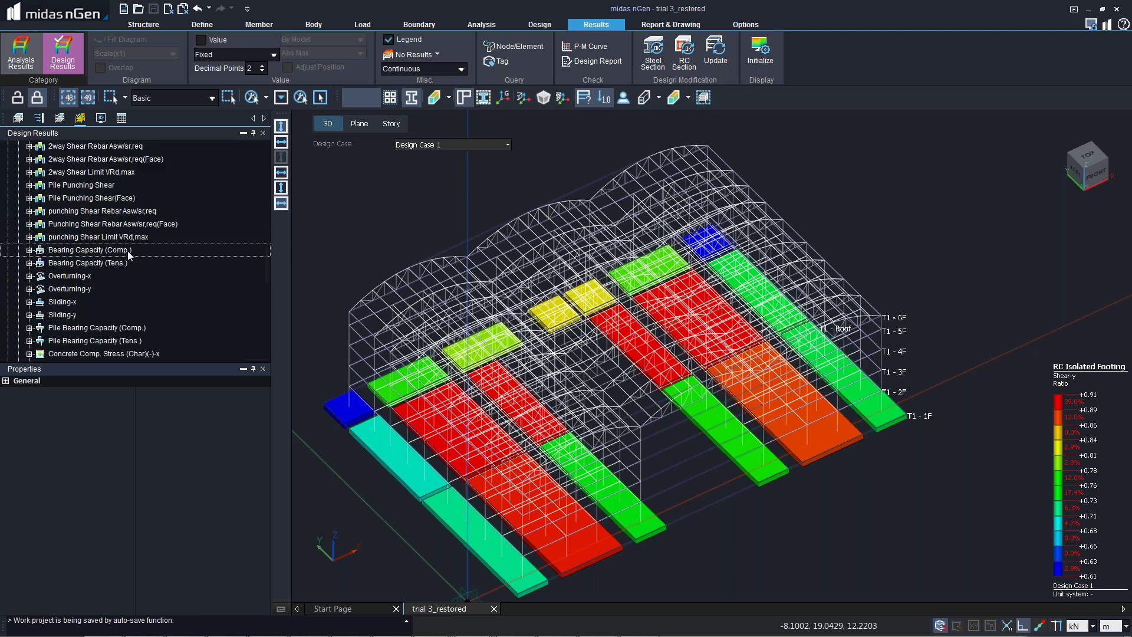
pyautogui.scroll(-2, 129, 291)
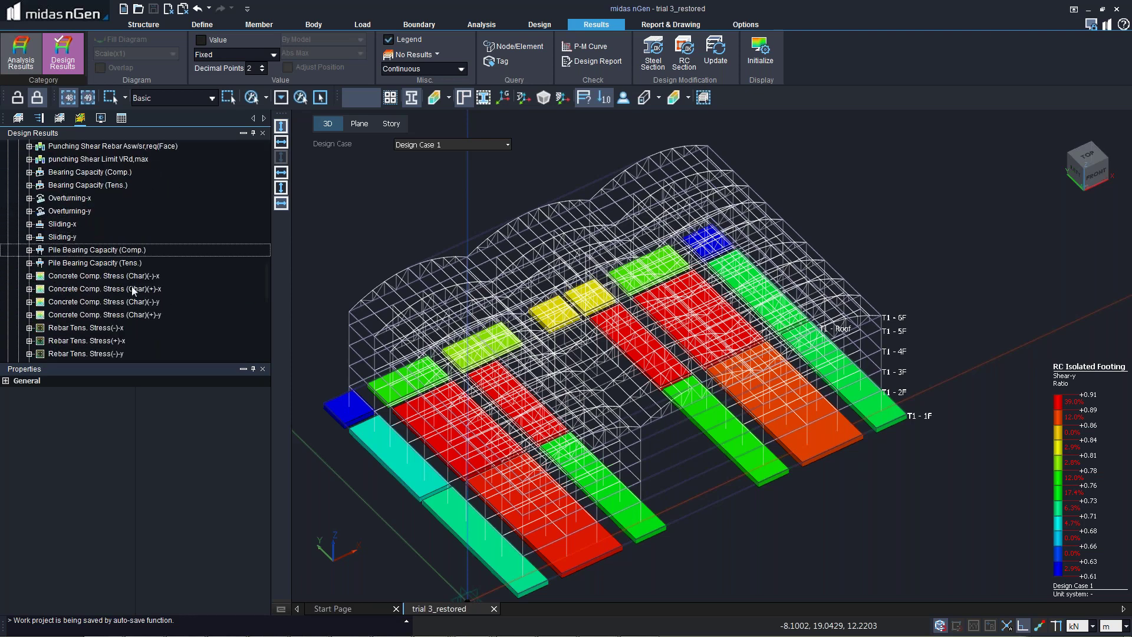
pyautogui.scroll(-4, 116, 316)
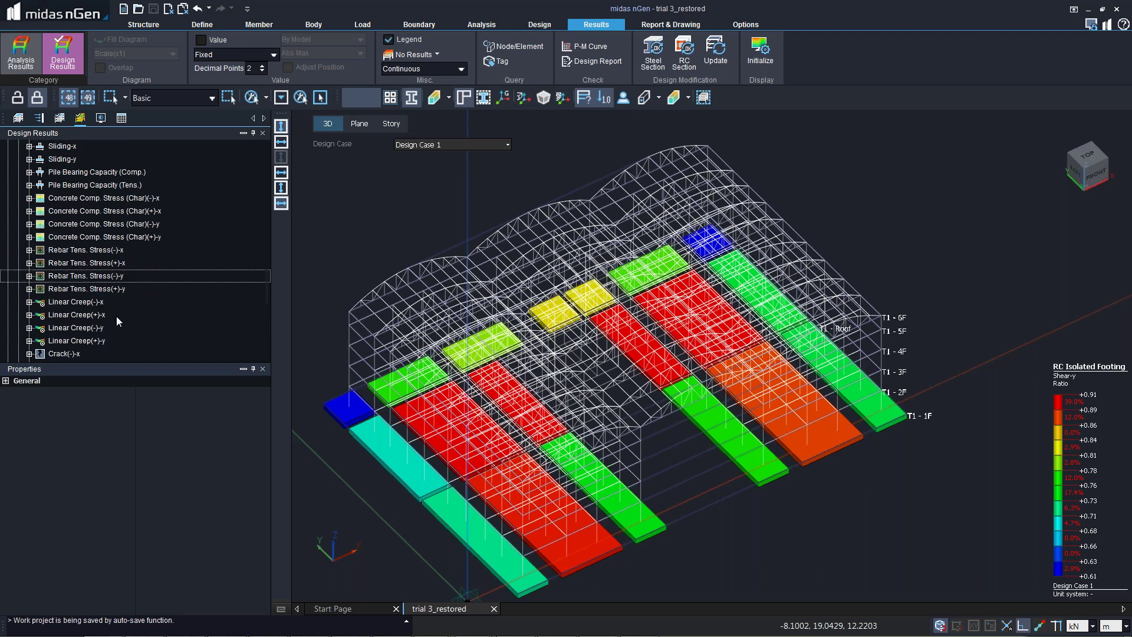
pyautogui.scroll(-3, 116, 266)
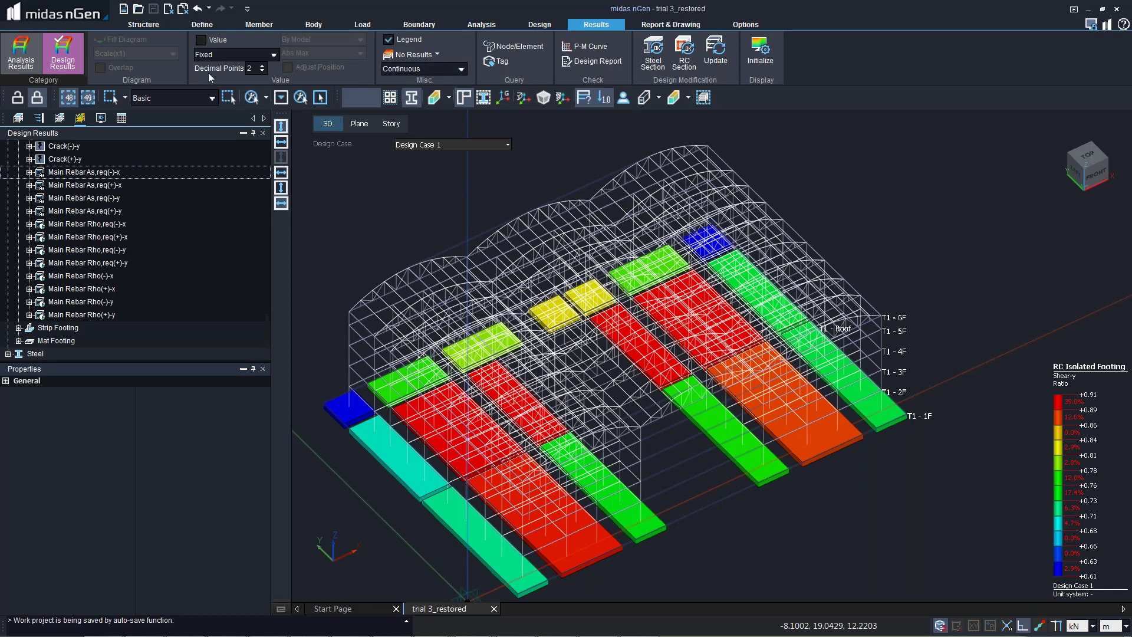
# - Restore the normal model display and start a member design report of type Detail for Design Case 1
pyautogui.click(719, 63)
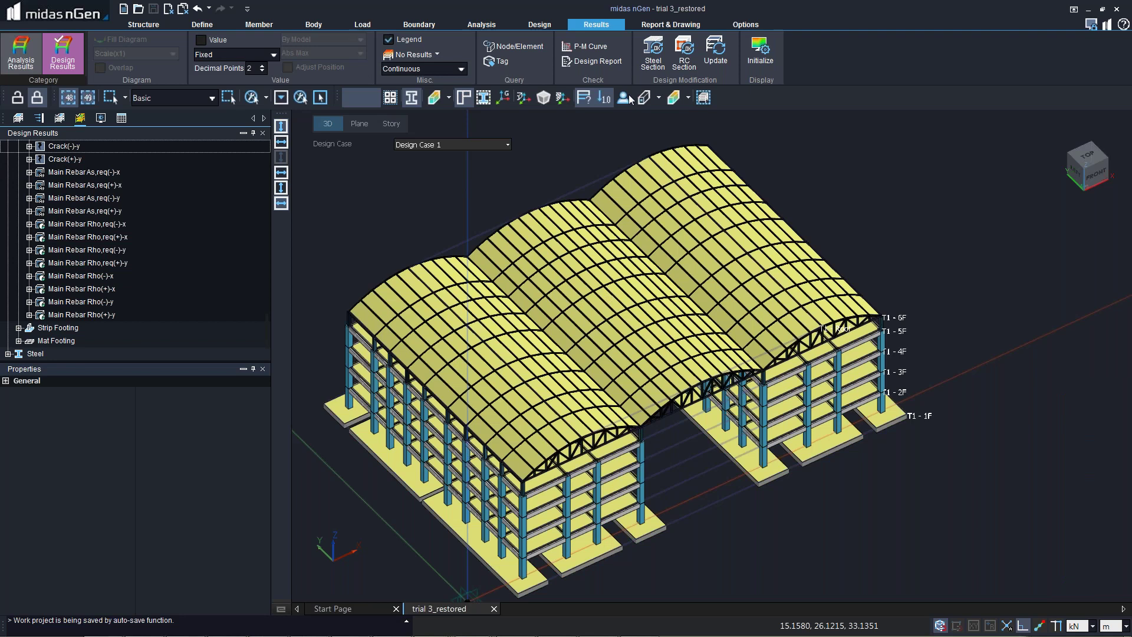
pyautogui.click(592, 61)
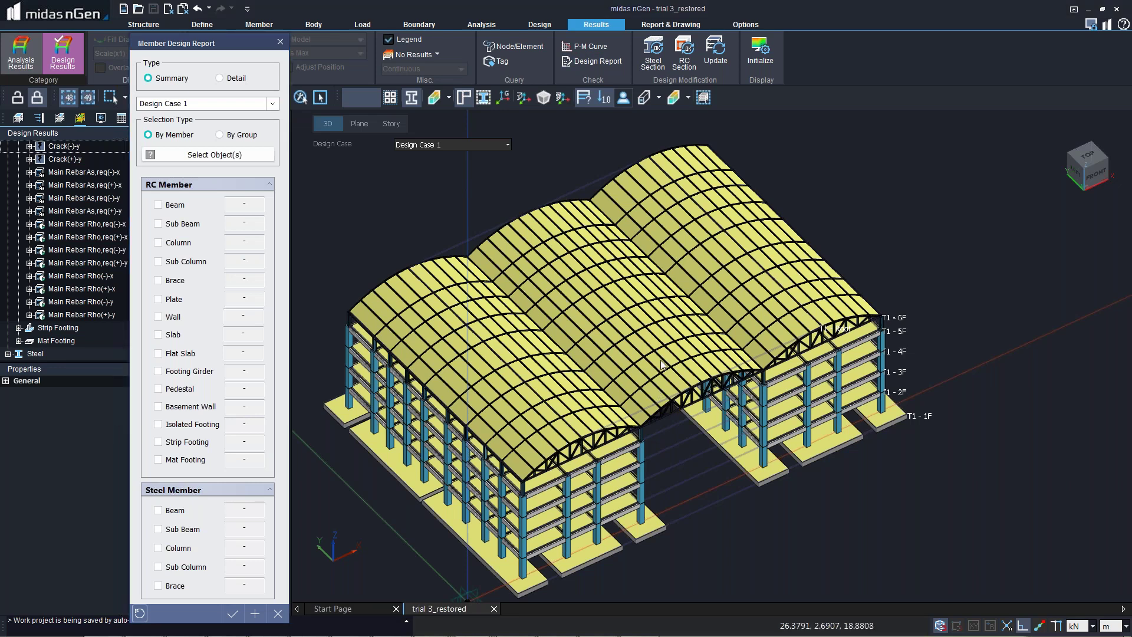
pyautogui.hotkey('ctrl', 'shift', 'f')
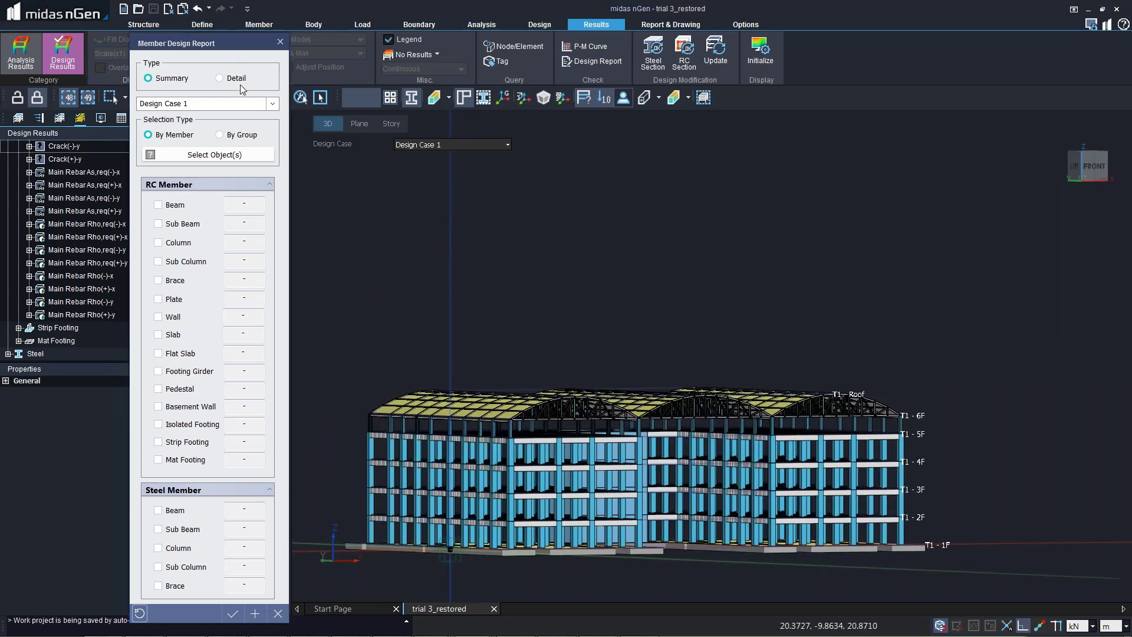
pyautogui.click(239, 82)
# - Add the steel column below the corner of the arched truss and the RC column beneath it to the report selection
pyautogui.scroll(2, 527, 439)
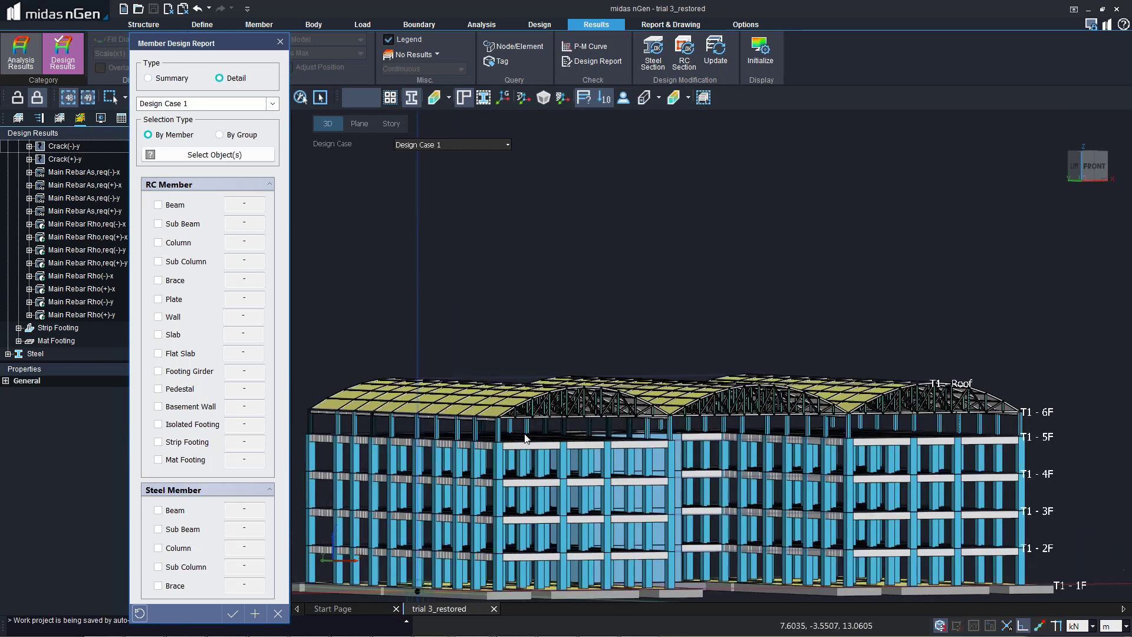
pyautogui.scroll(2, 529, 422)
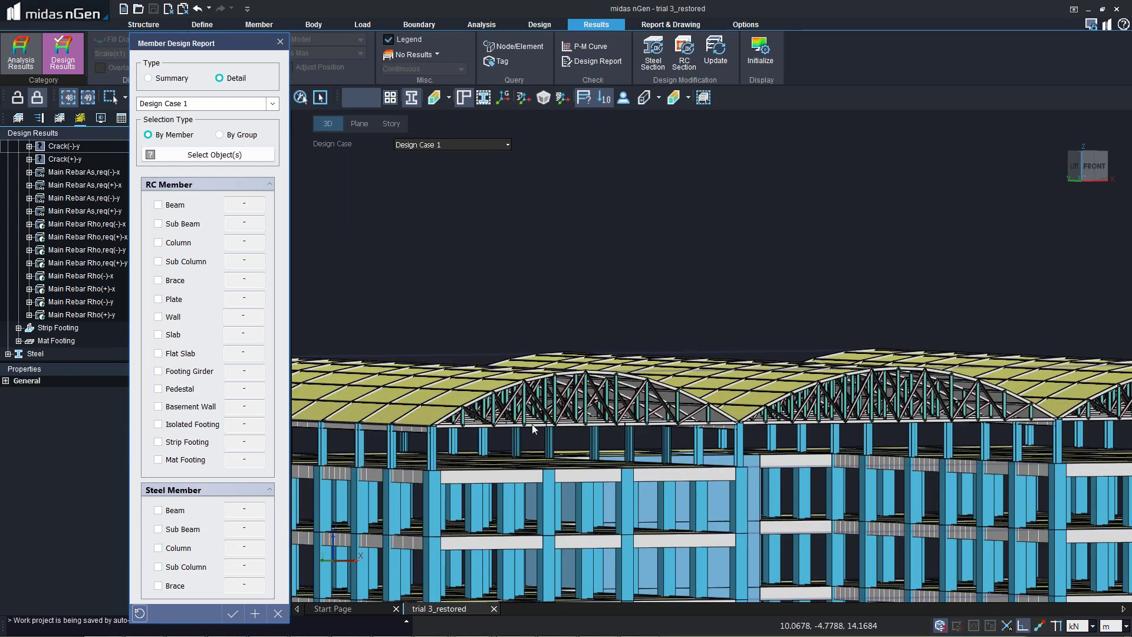
pyautogui.scroll(1, 532, 423)
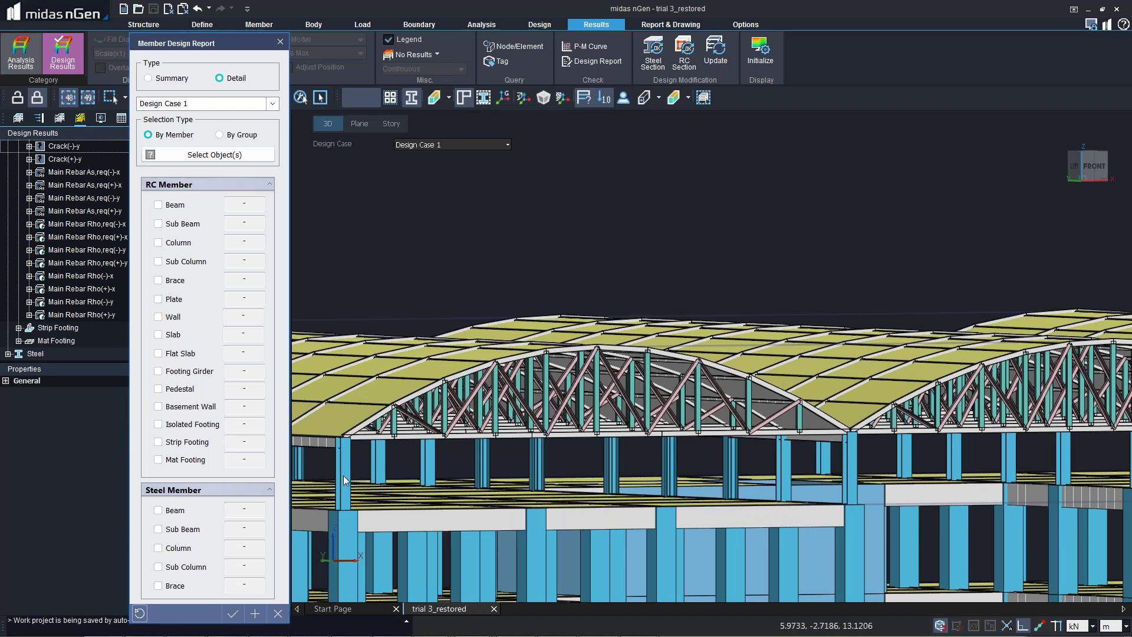
pyautogui.click(343, 475)
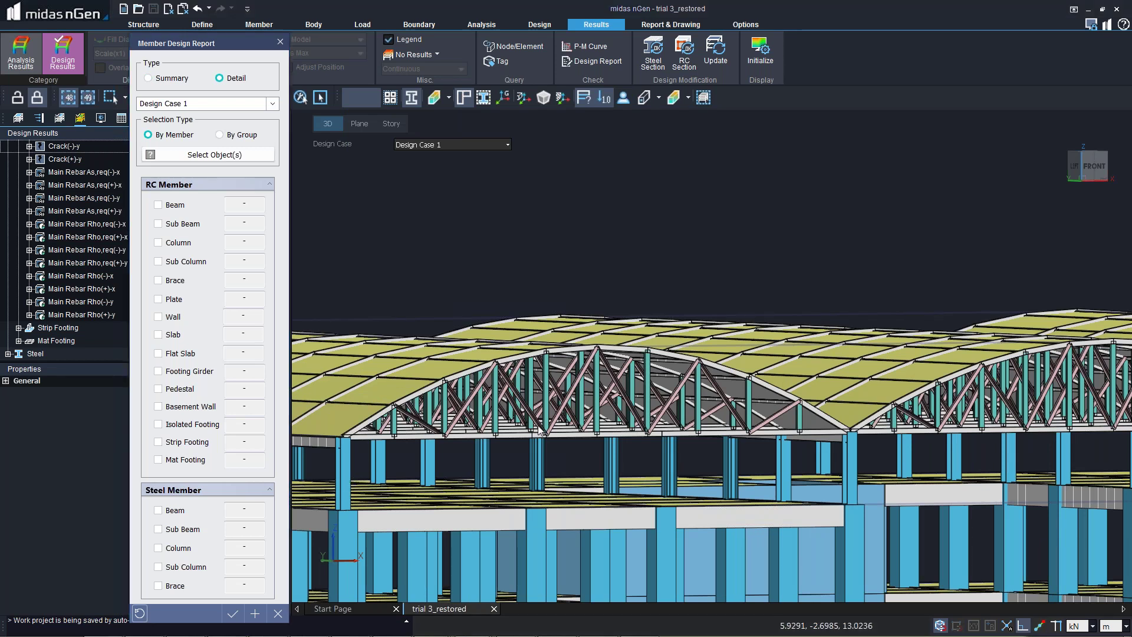
pyautogui.moveTo(583, 430); pyautogui.dragTo(448, 508, button='middle')
pyautogui.click(430, 532)
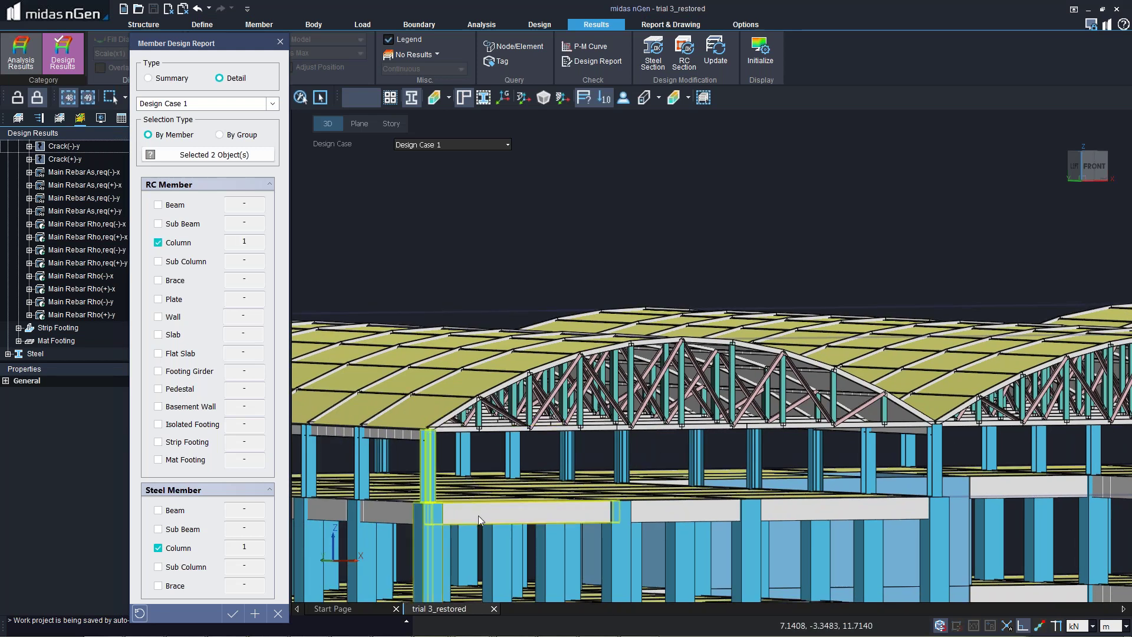
# - Add the adjoining RC beam, a steel bottom-chord beam and a diagonal steel brace of the arched truss to the report selection
pyautogui.click(479, 515)
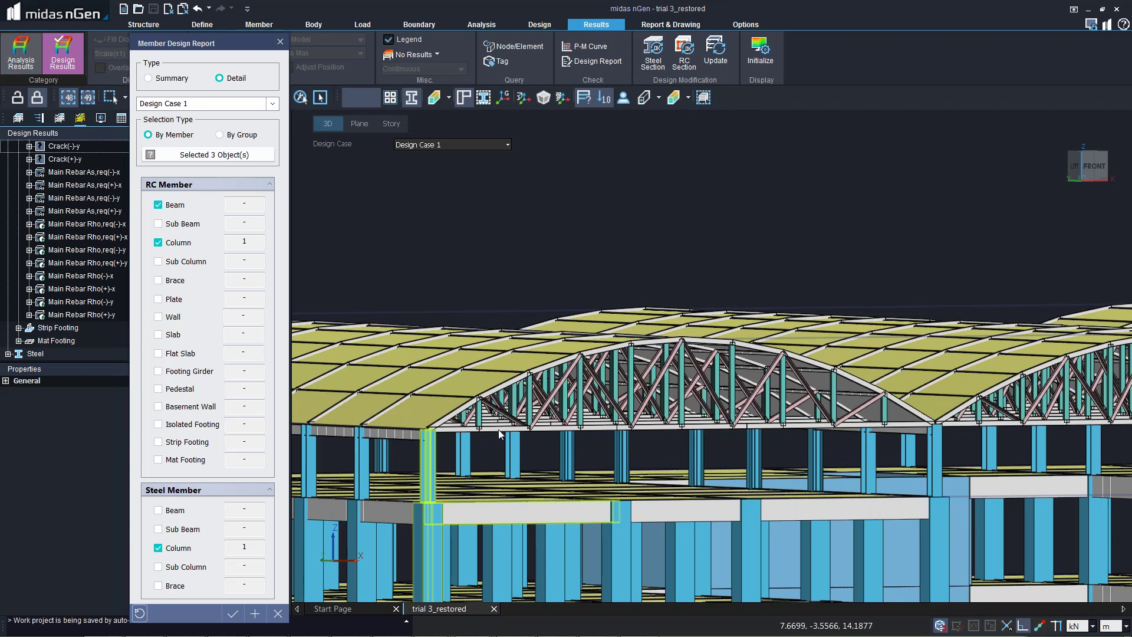
pyautogui.click(497, 429)
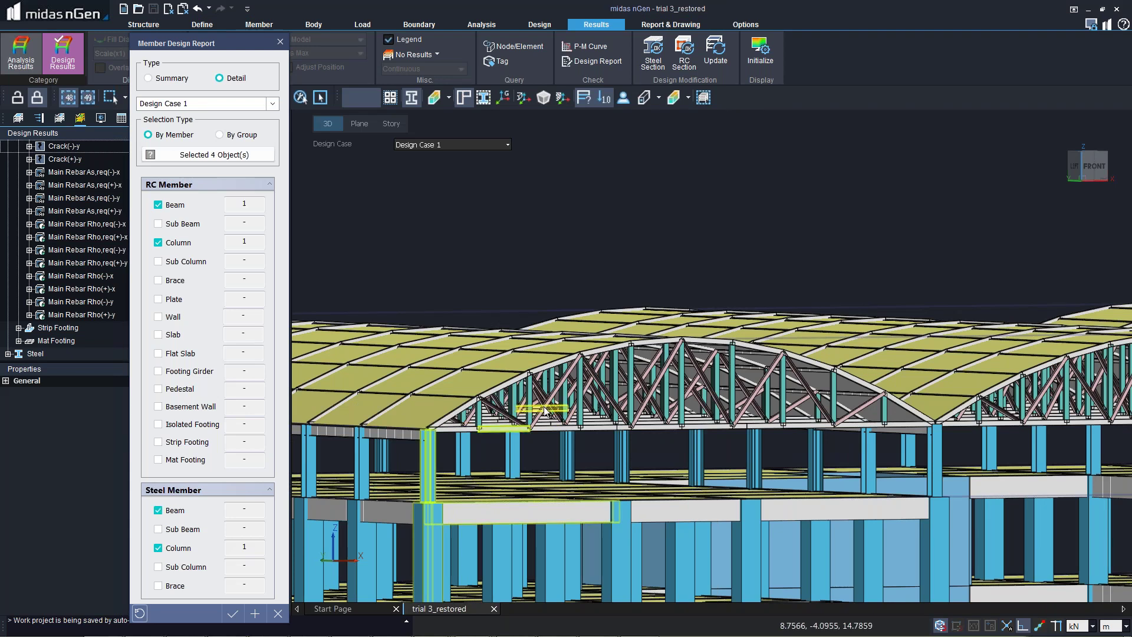
pyautogui.click(545, 407)
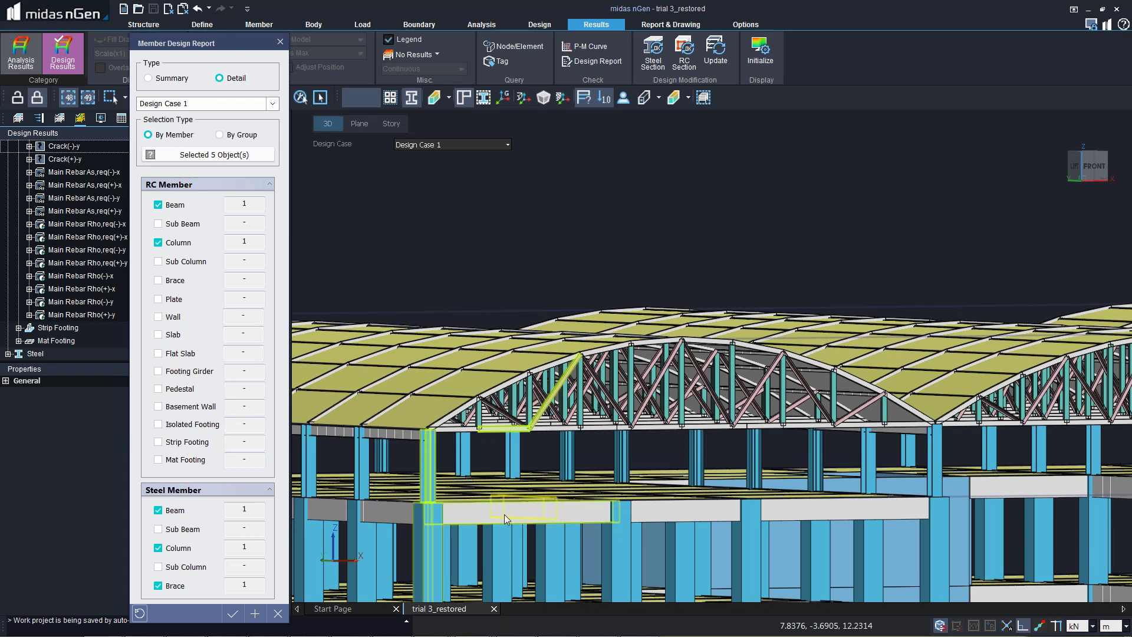
# - Add one slab, one isolated footing and the mat footing to the report selection, and generate the detailed member design report
pyautogui.moveTo(494, 496)
pyautogui.mouseDown(button='middle')
pyautogui.moveTo(488, 188)
pyautogui.moveTo(478, 512)
pyautogui.mouseUp(button='middle')
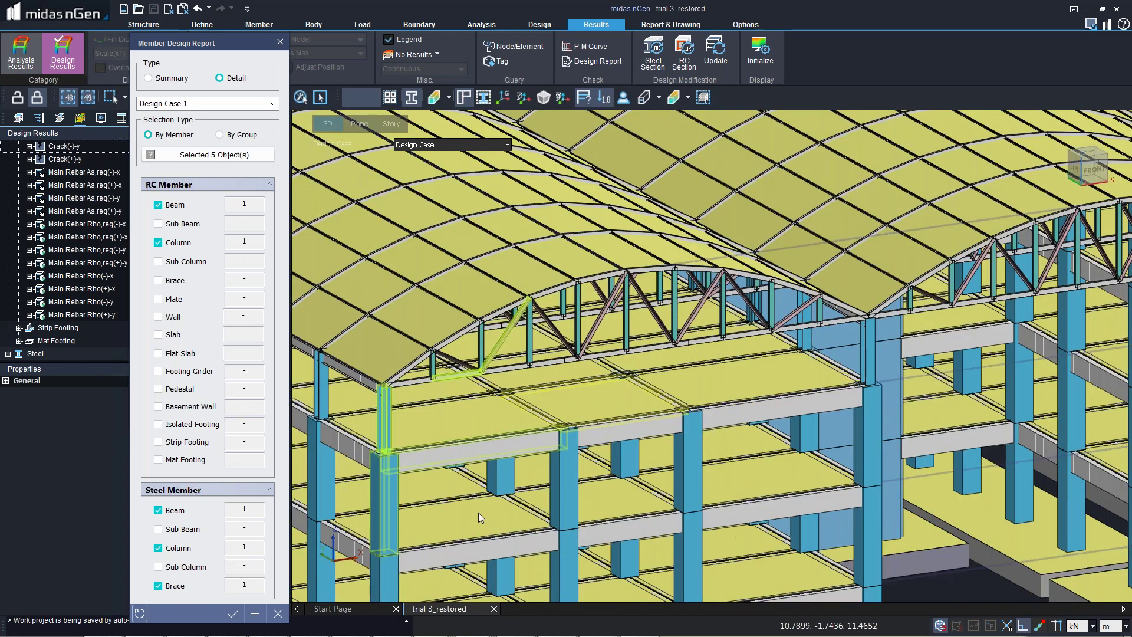
pyautogui.click(472, 519)
pyautogui.moveTo(471, 515); pyautogui.dragTo(565, 460, button='middle')
pyautogui.click(565, 460)
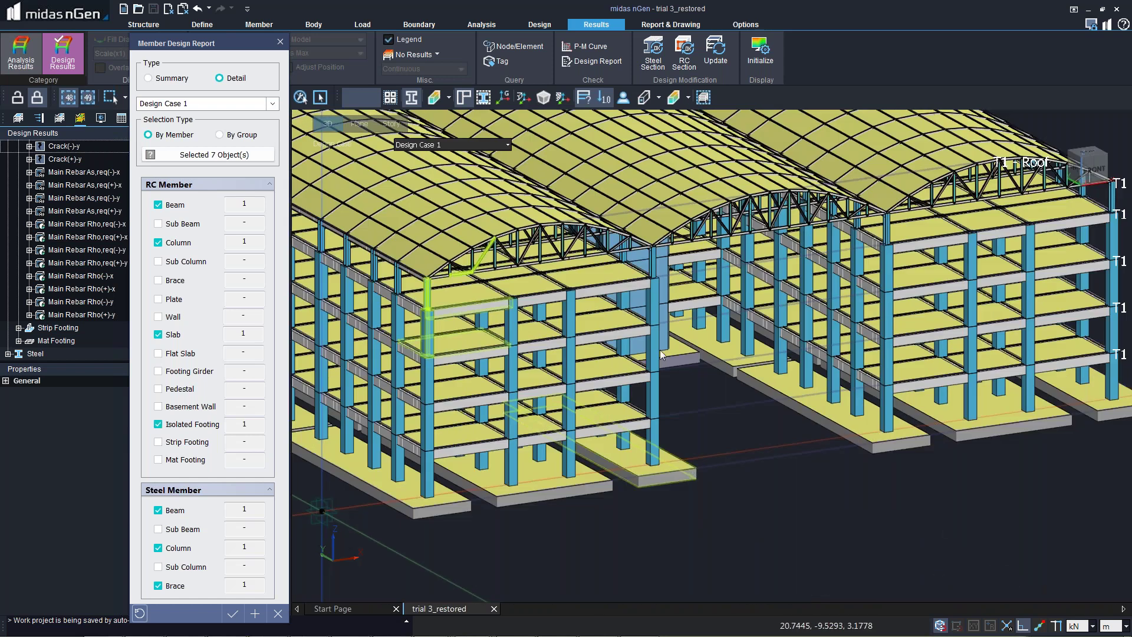
pyautogui.click(690, 355)
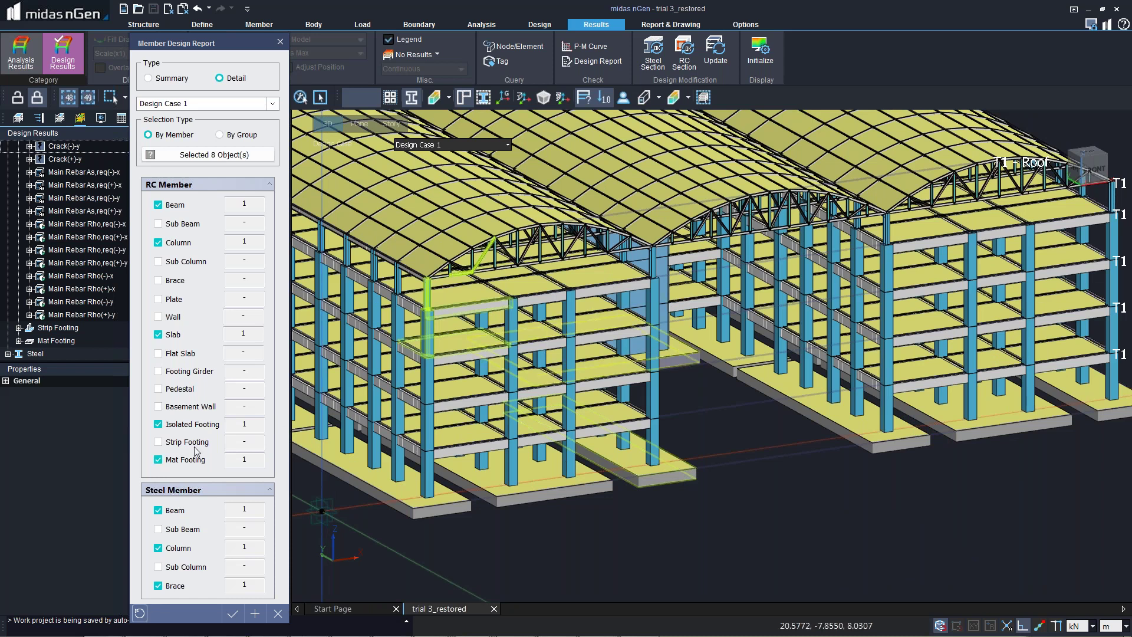
pyautogui.click(228, 615)
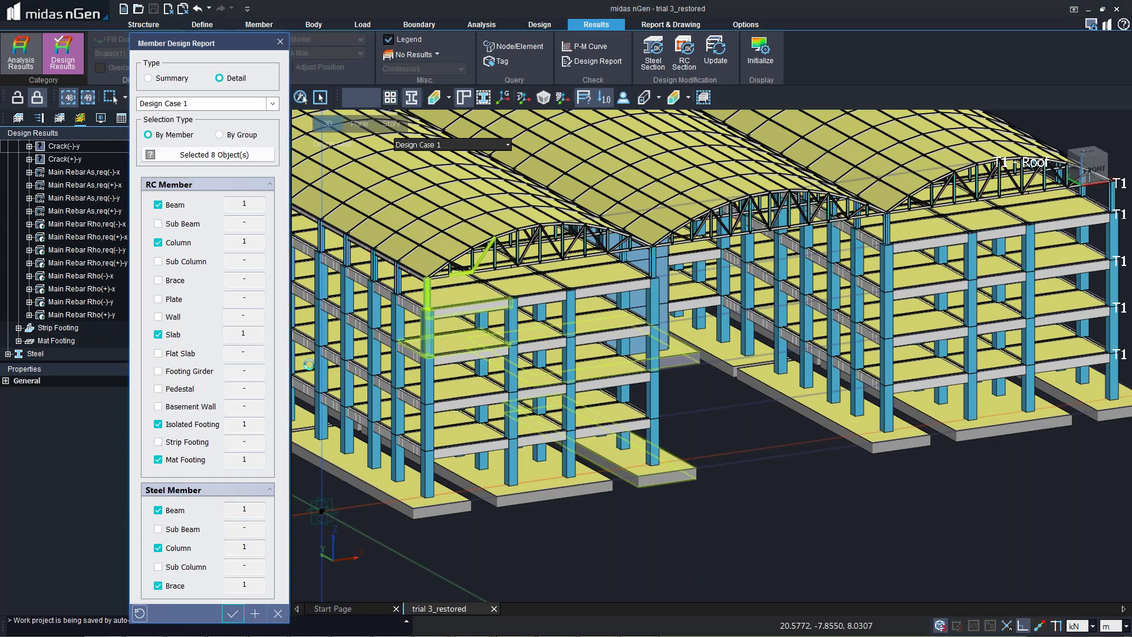
pyautogui.moveTo(460, 622)
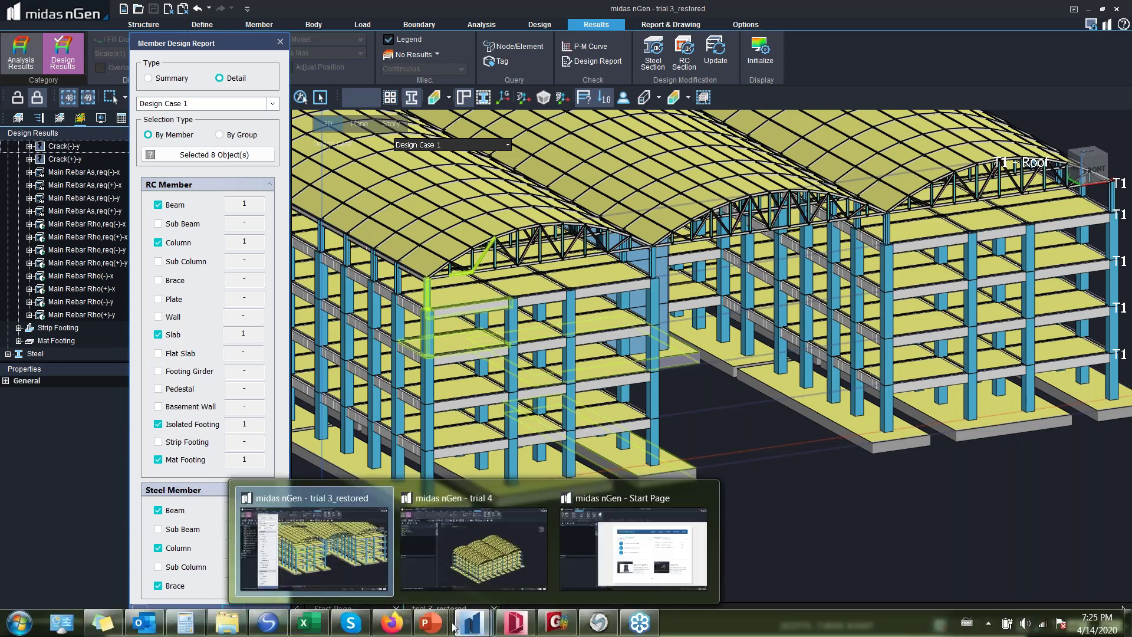
pyautogui.click(431, 570)
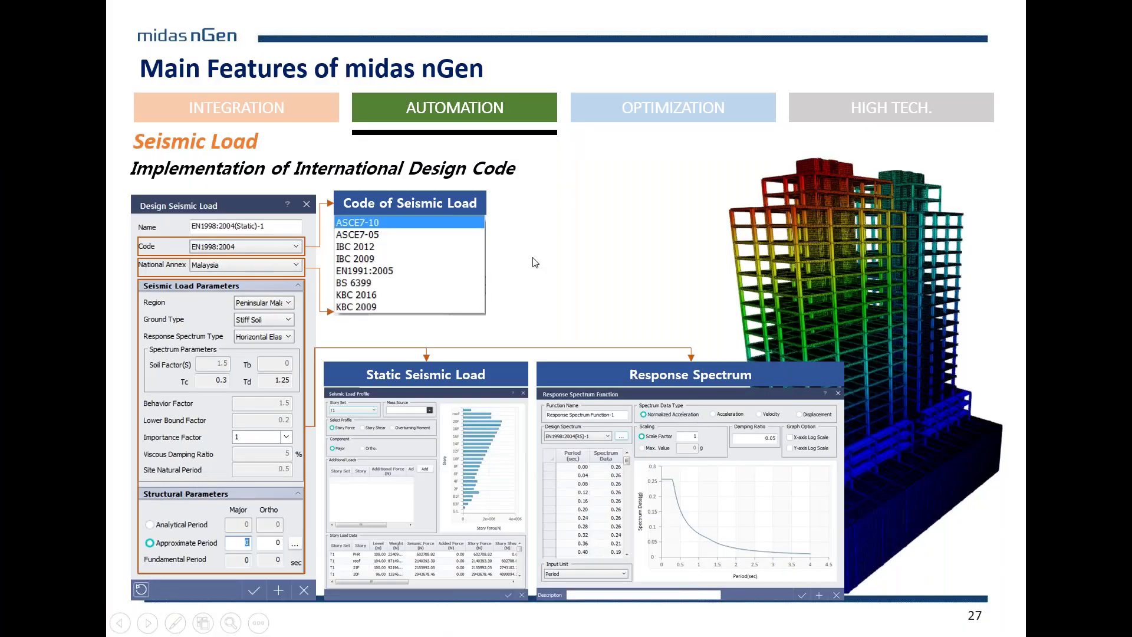
pyautogui.press('Right')
pyautogui.press('Right')
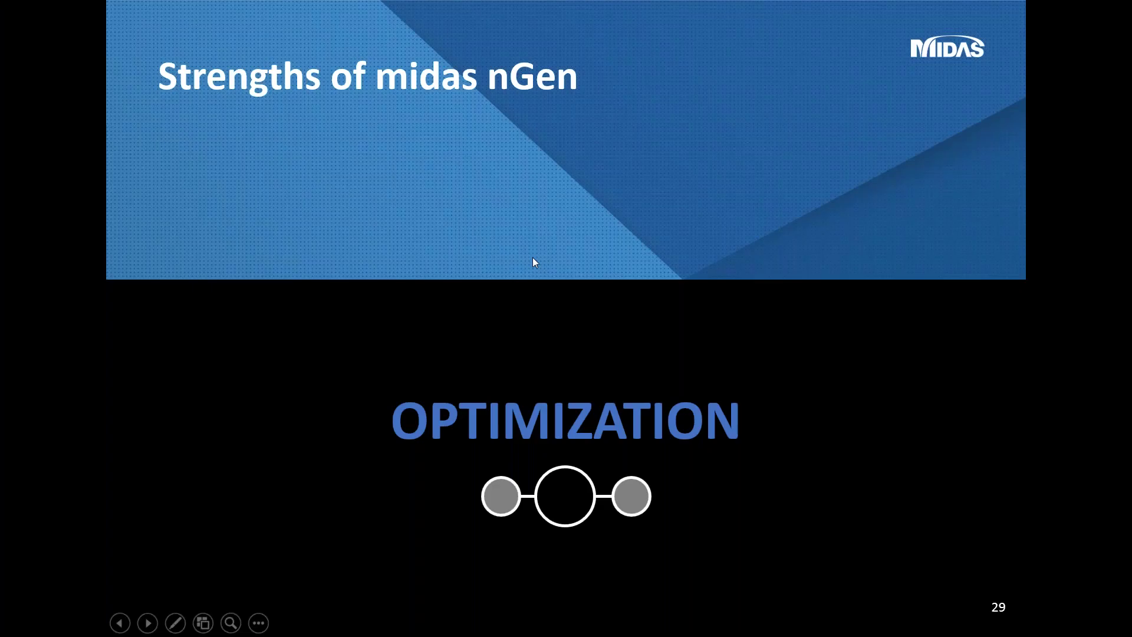
pyautogui.press('Right')
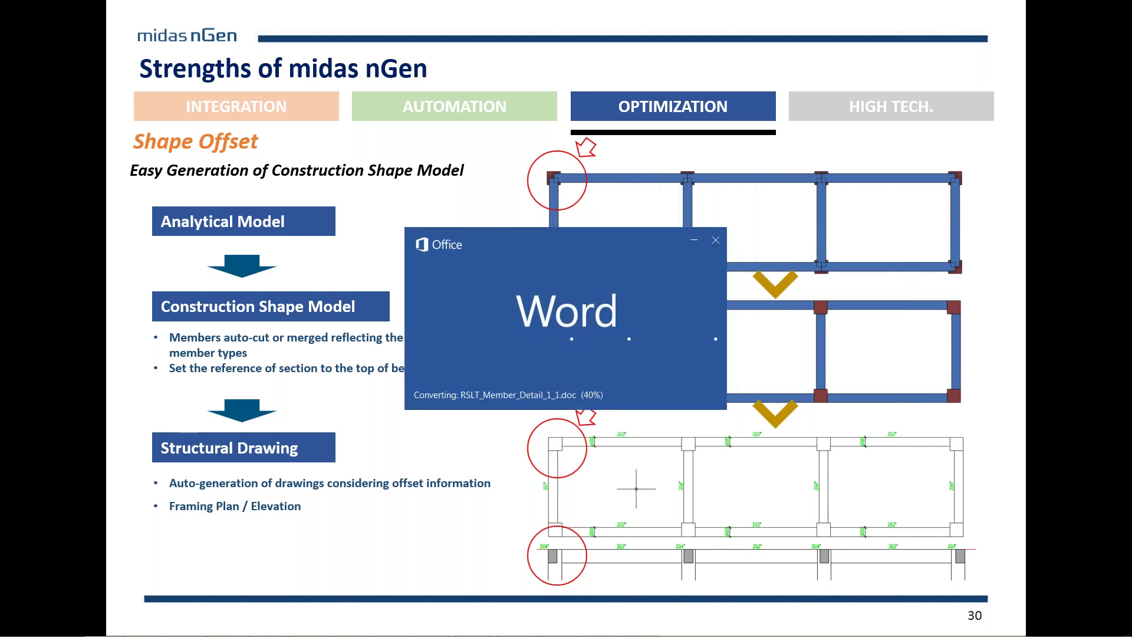
pyautogui.click(161, 409)
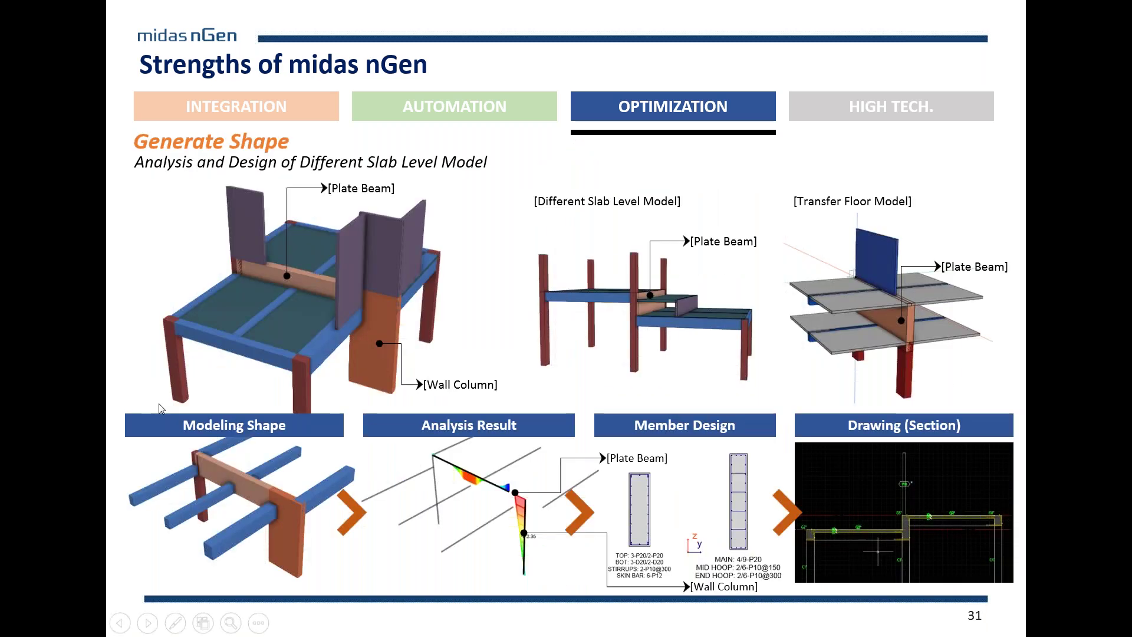
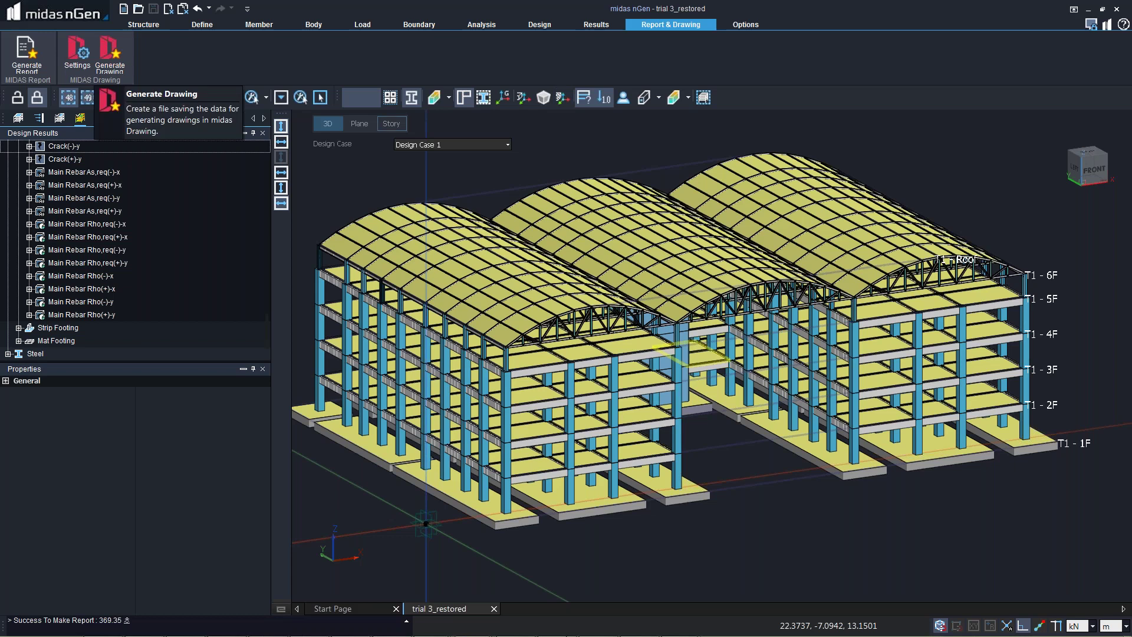
# - Generate the model's drawing data and, in midas Drawing, produce the Foundation Plan (EL.0.00) from Drawing Set-1
pyautogui.click(109, 59)
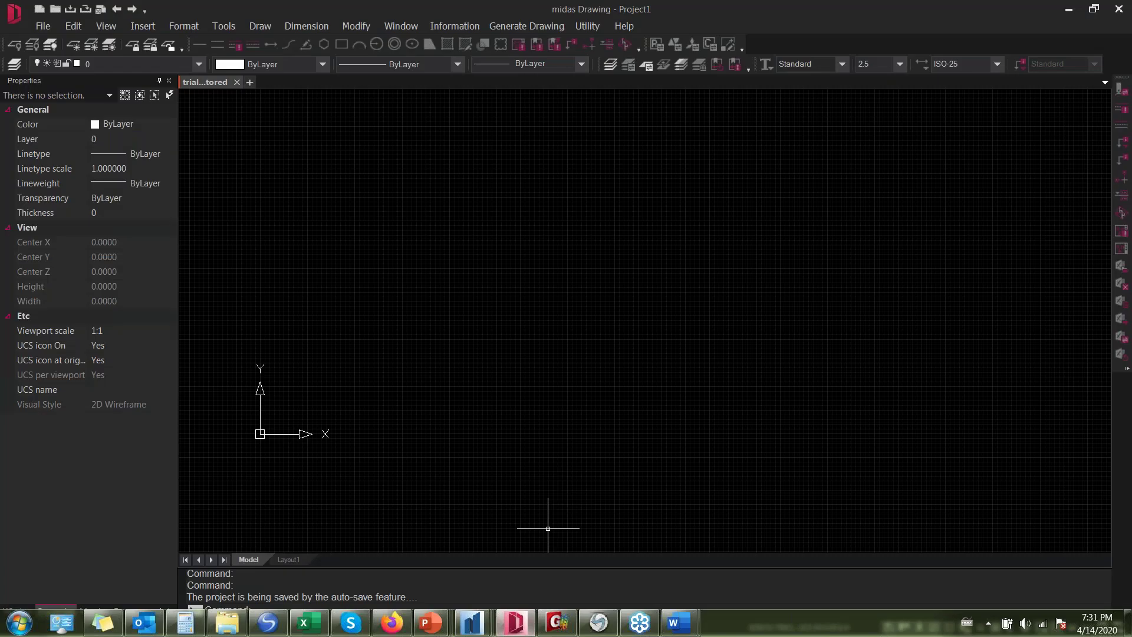
pyautogui.click(510, 26)
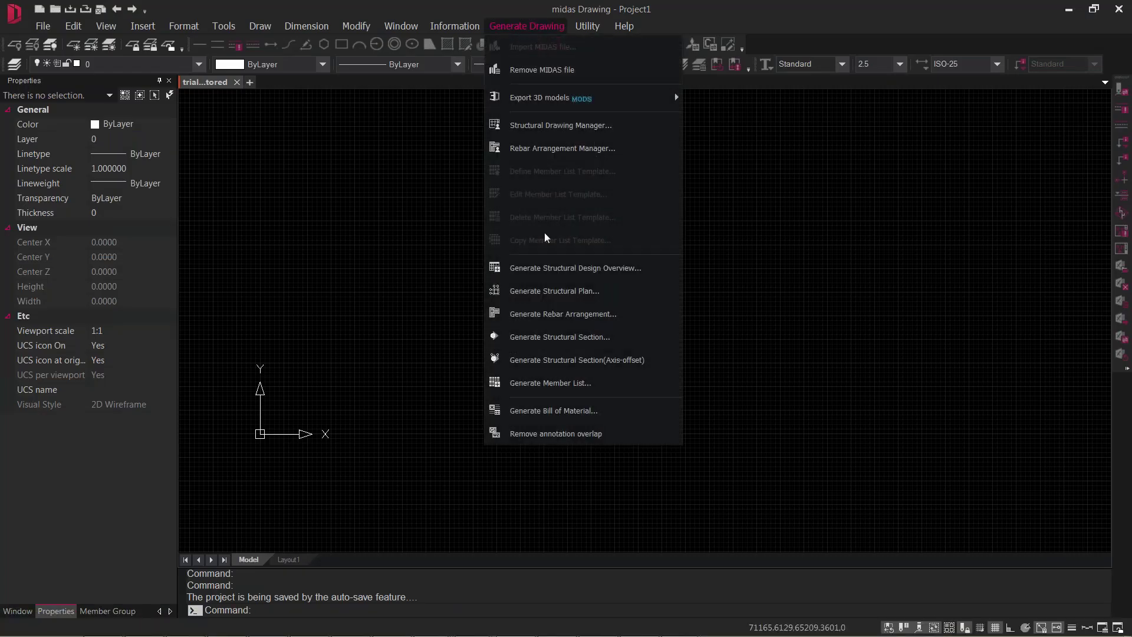
pyautogui.click(543, 293)
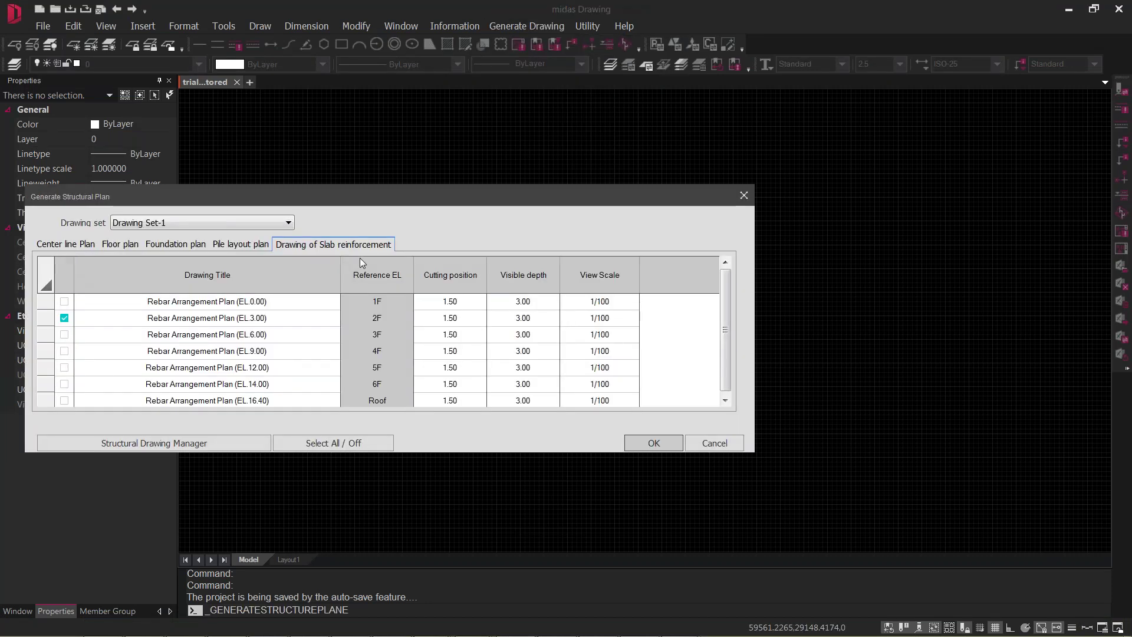
pyautogui.click(169, 245)
pyautogui.click(654, 443)
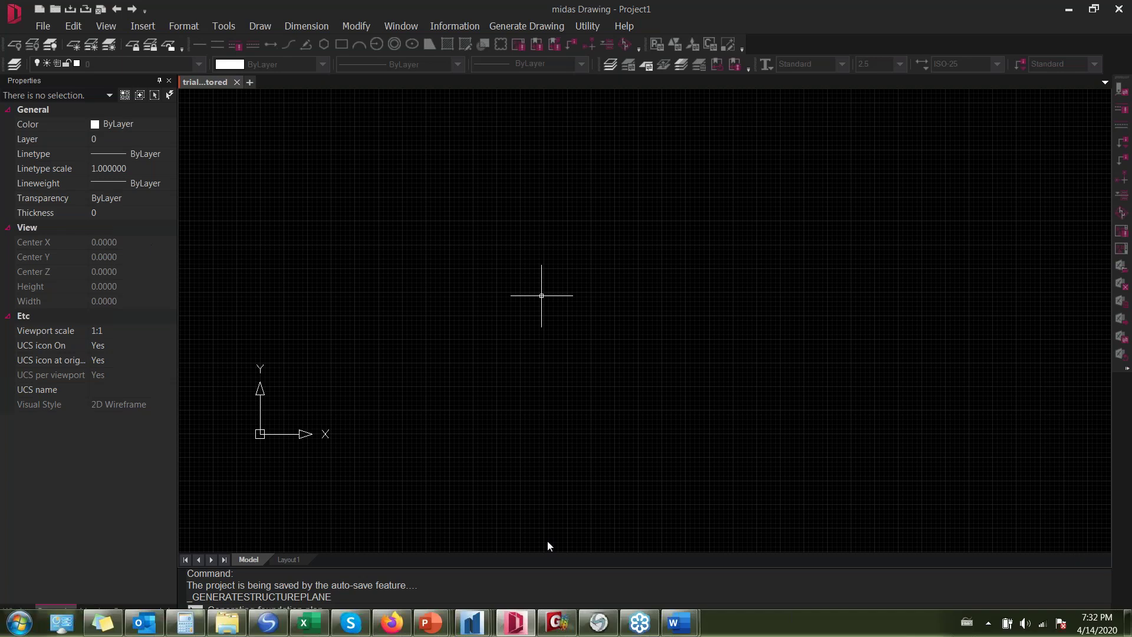
# - Return to midas Drawing and examine the rebar annotations and dimensions of the corner isolated footing in the foundation plan
pyautogui.moveTo(496, 631)
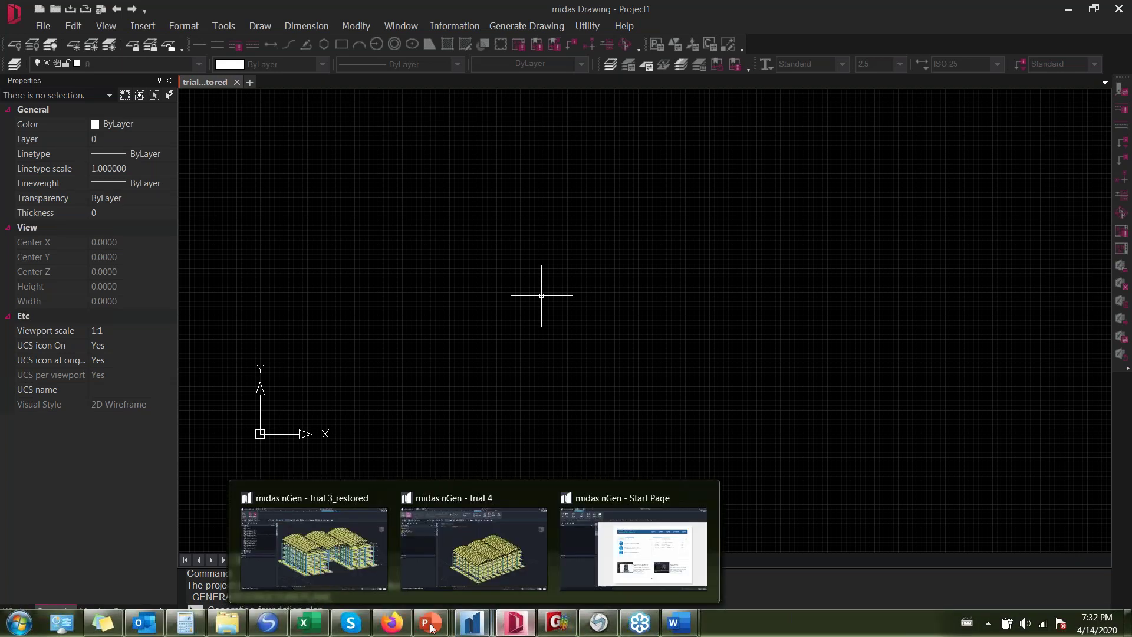
pyautogui.moveTo(435, 626)
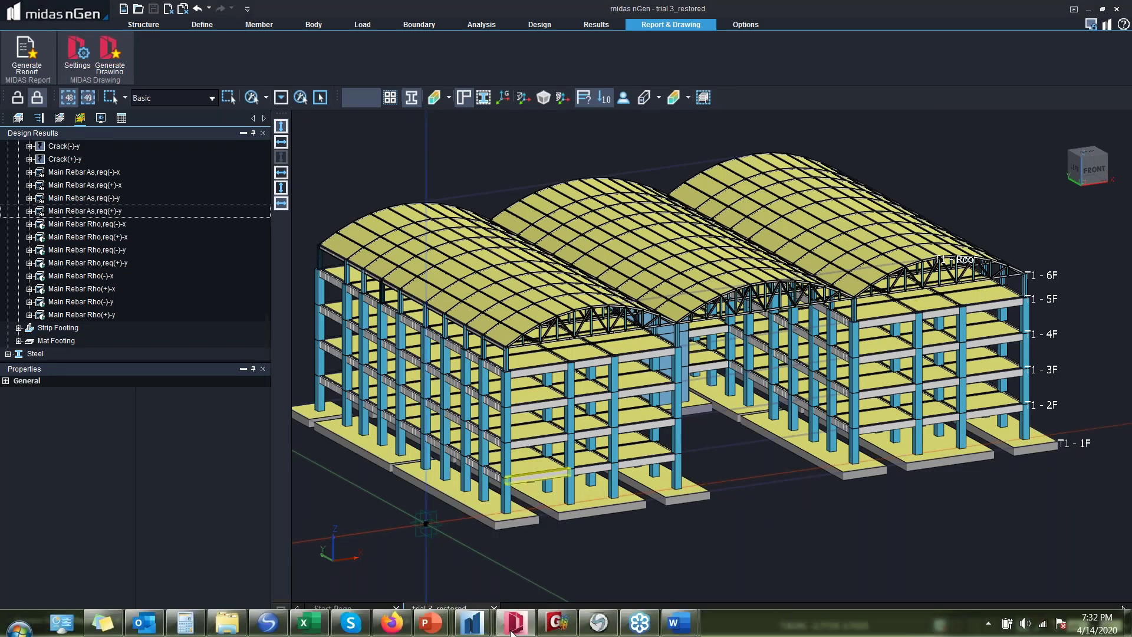
pyautogui.click(512, 628)
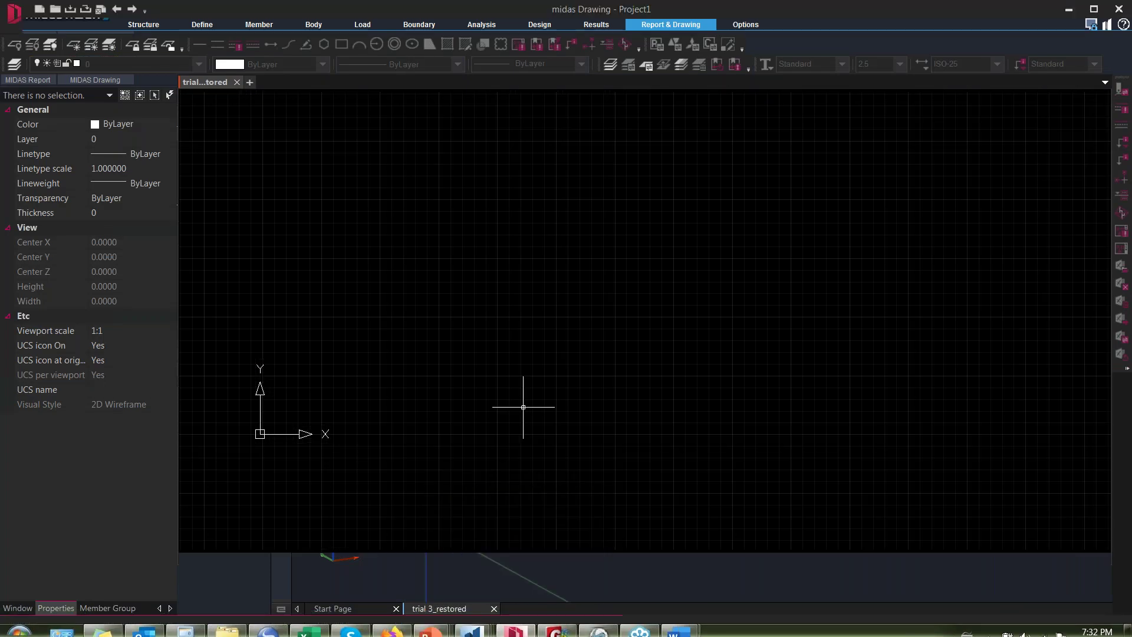
pyautogui.click(263, 432)
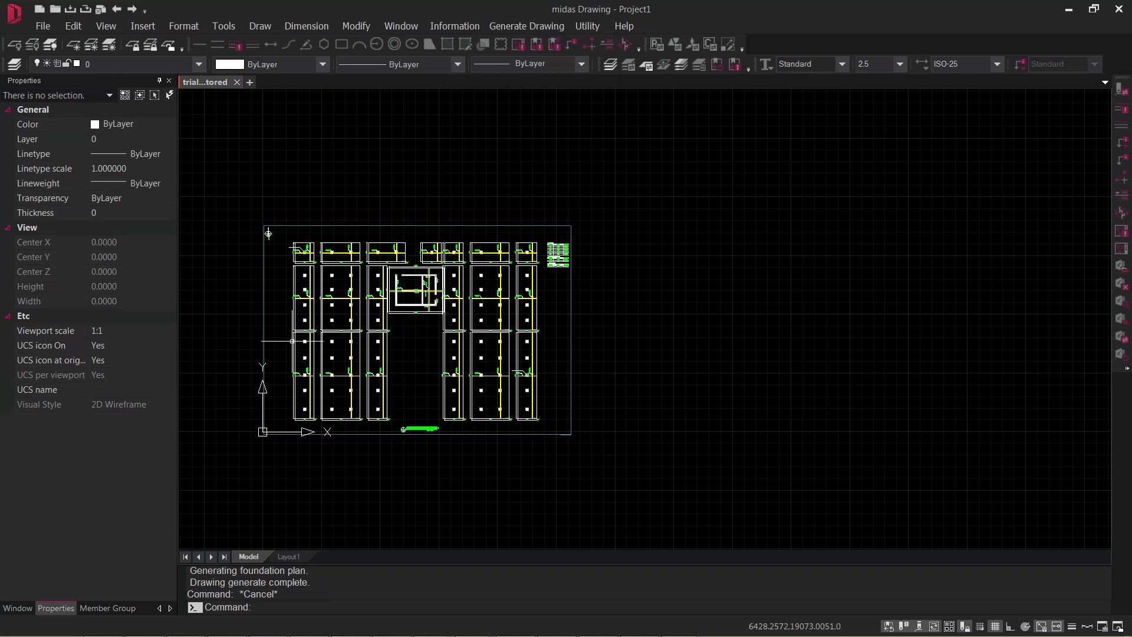
pyautogui.scroll(3, 268, 234)
pyautogui.scroll(2, 418, 289)
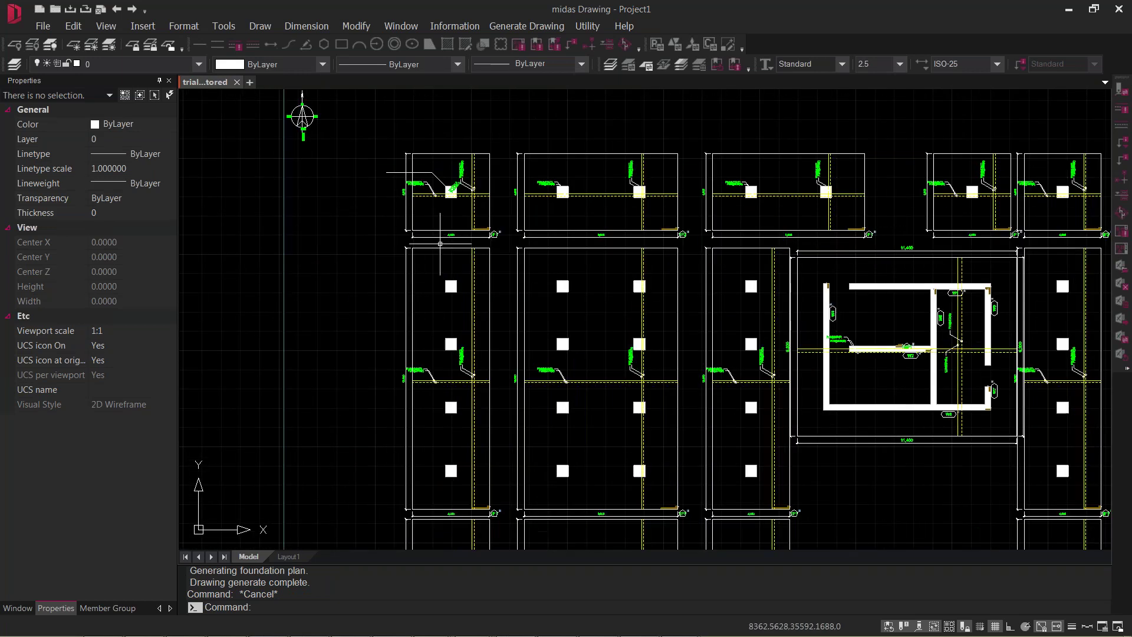
pyautogui.scroll(5, 467, 258)
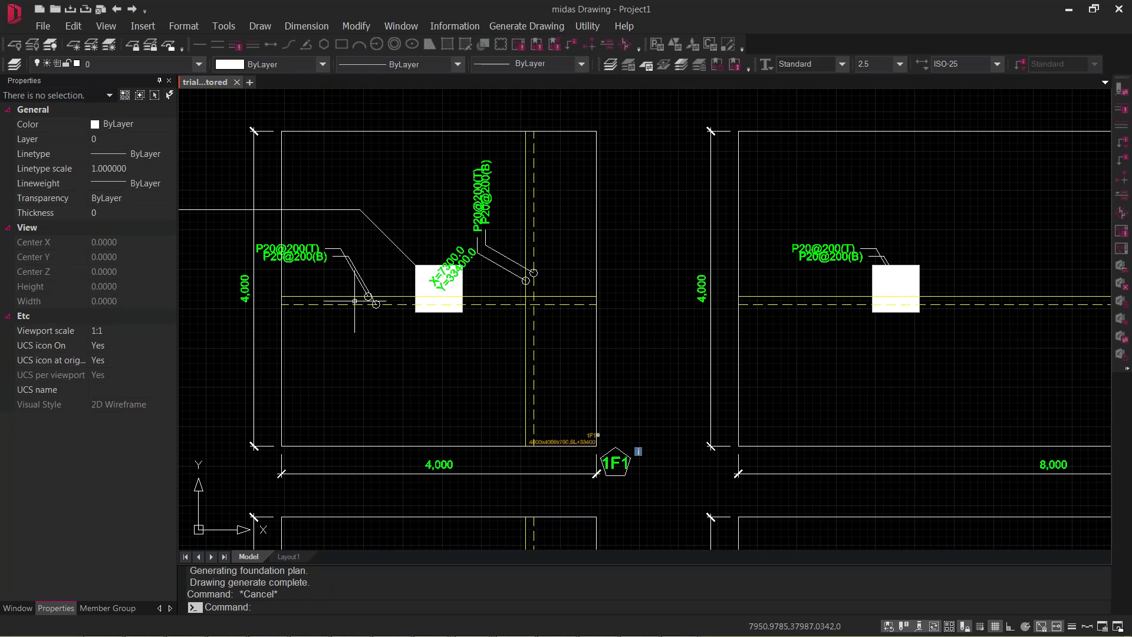
# - Examine the mat footing with its core walls in the foundation plan, along with the overall footing layout
pyautogui.scroll(-5, 327, 227)
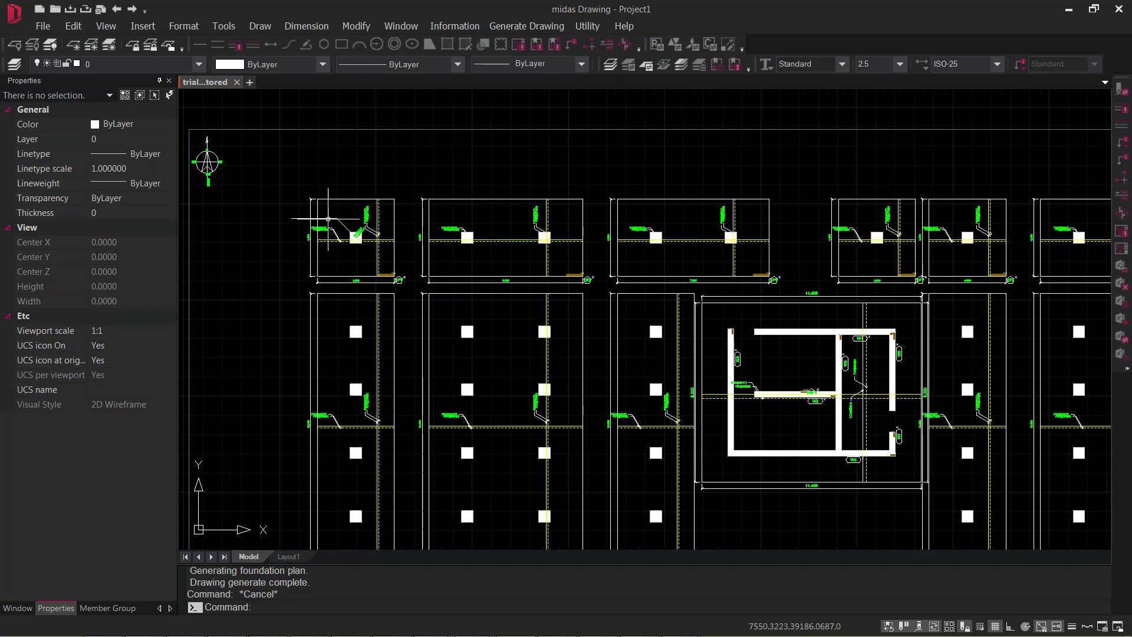
pyautogui.scroll(-3, 454, 171)
pyautogui.scroll(6, 613, 267)
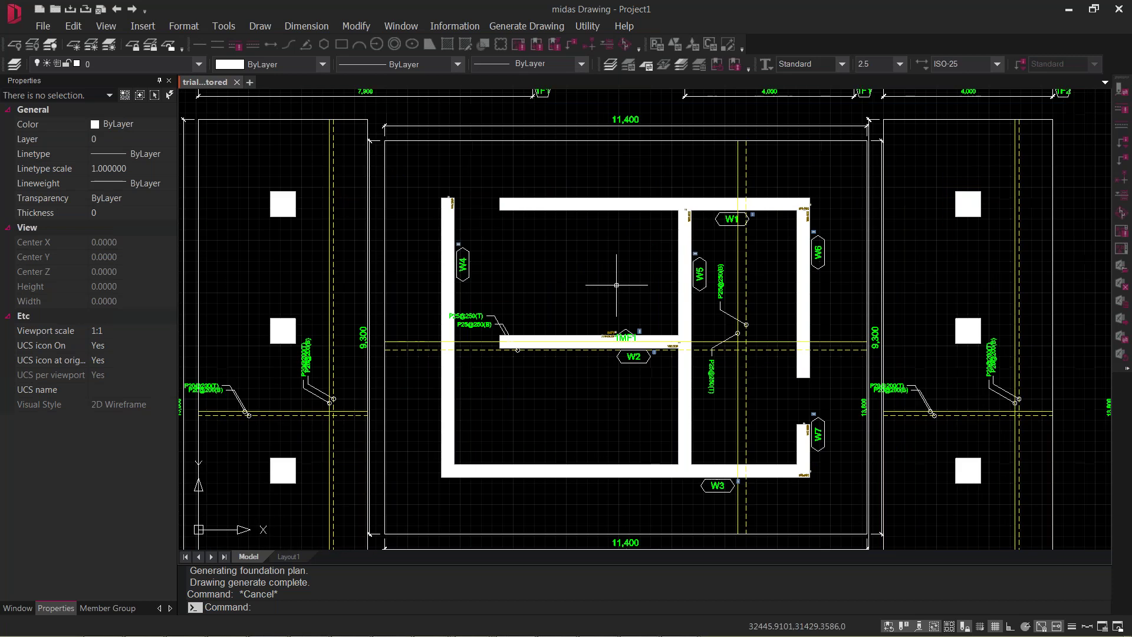
pyautogui.scroll(-3, 587, 289)
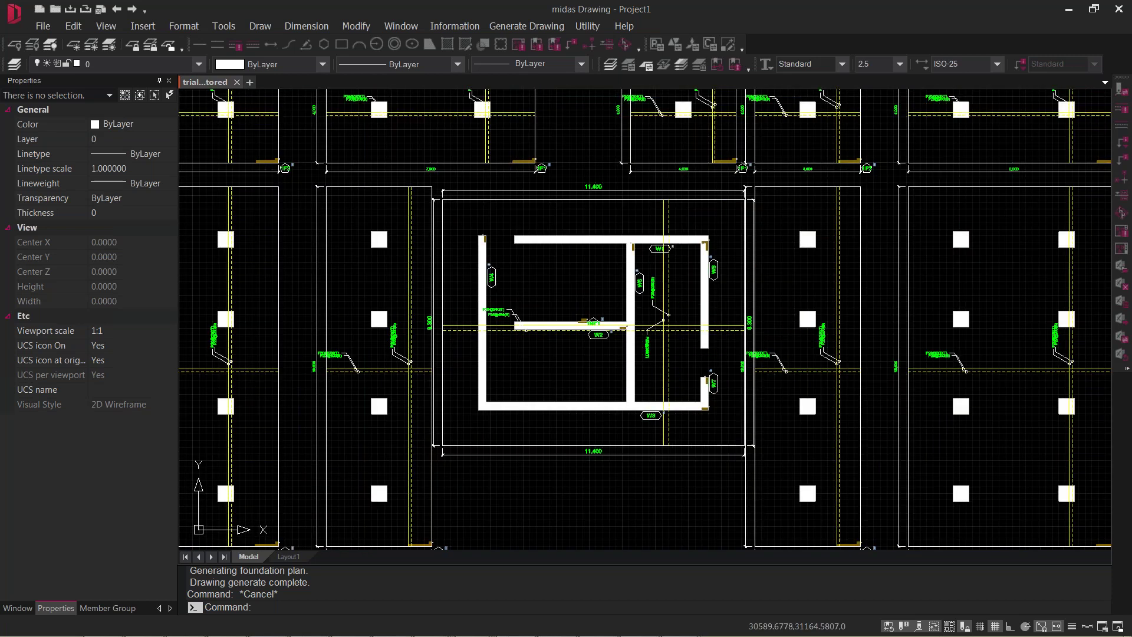
pyautogui.scroll(-3, 531, 292)
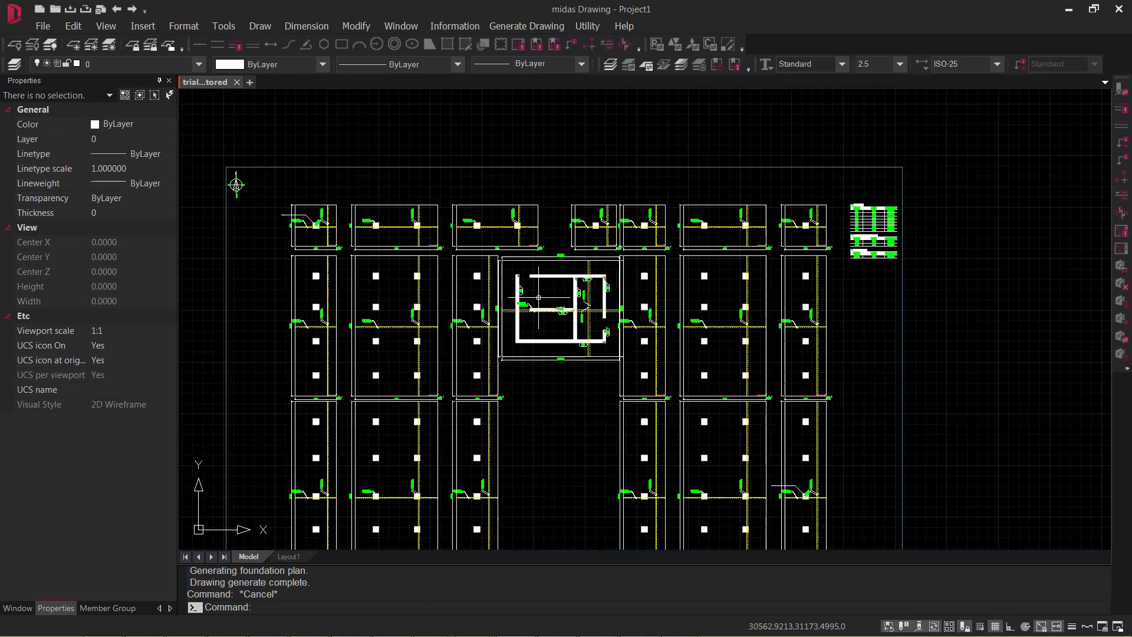
pyautogui.scroll(-2, 466, 218)
# - Generate the 3F floor plan Framing Plan (EL.6.00) from Drawing Set-1 and place it beside the foundation plan
pyautogui.click(527, 26)
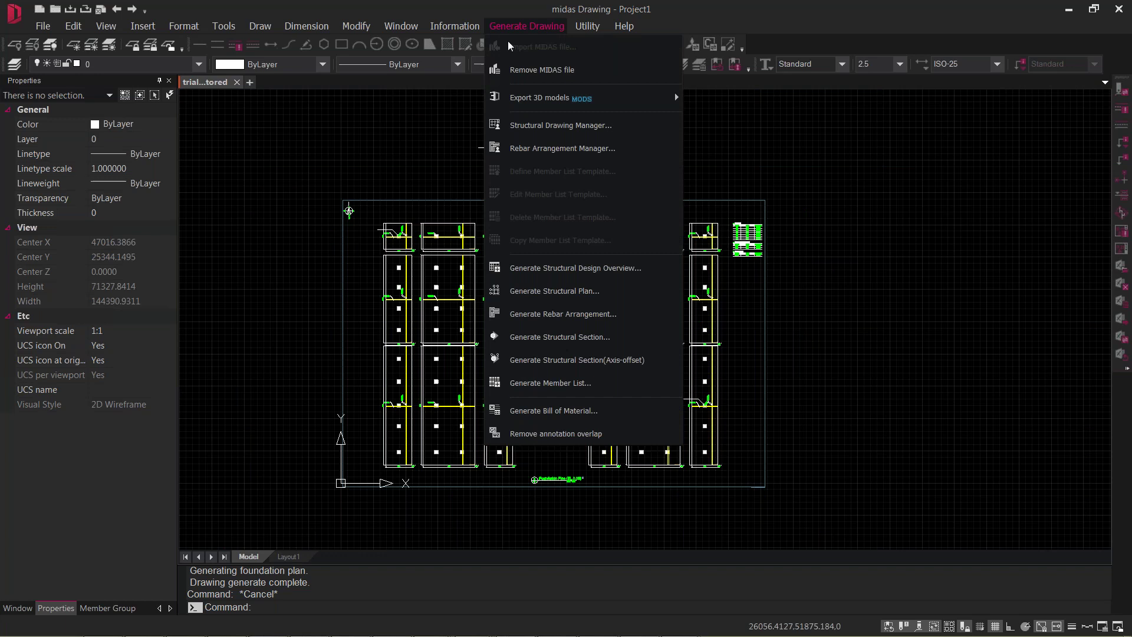
pyautogui.click(532, 291)
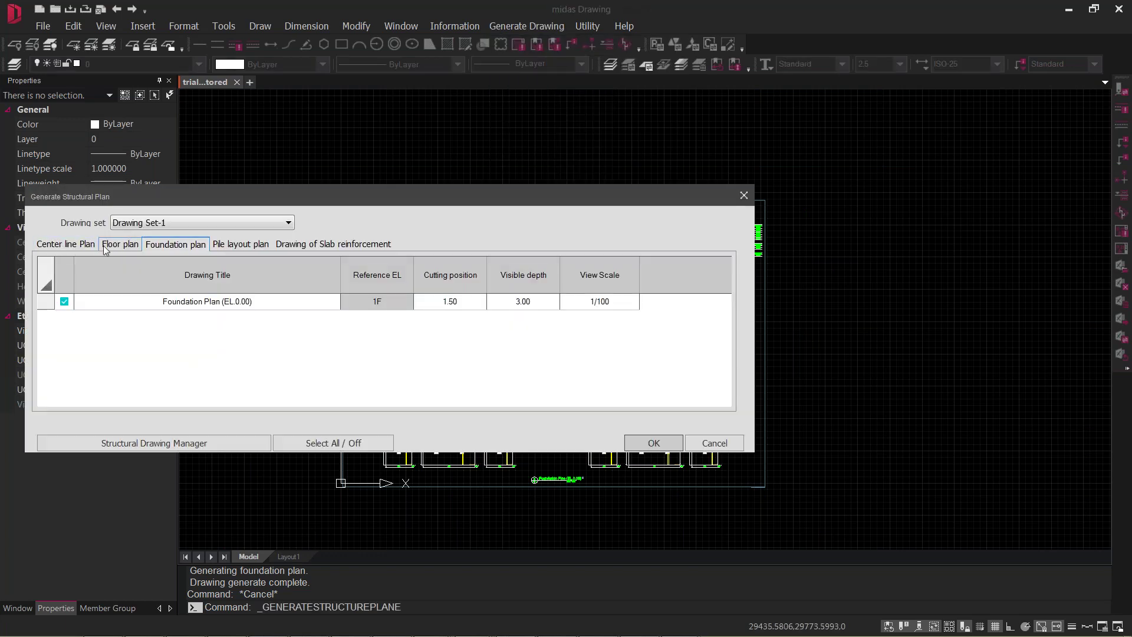
pyautogui.click(86, 248)
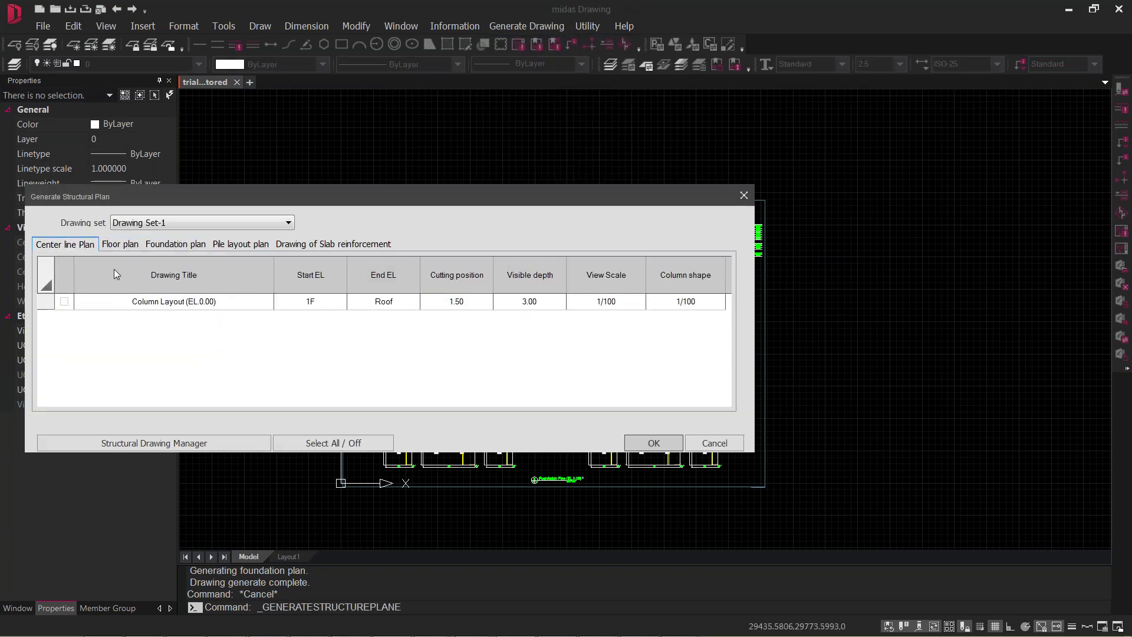
pyautogui.click(129, 246)
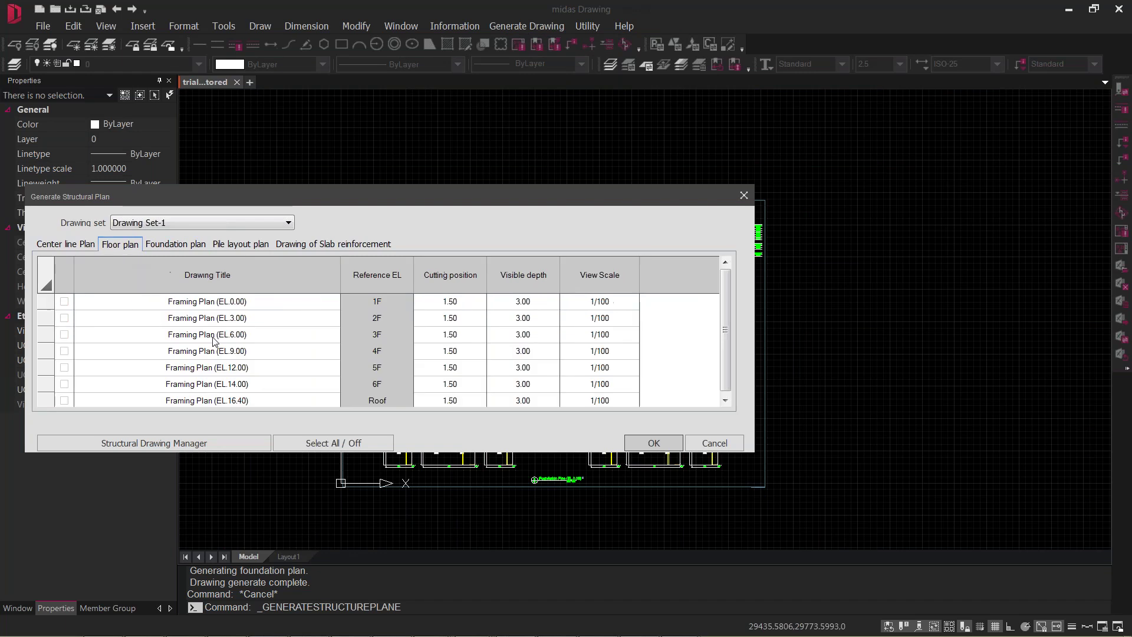
pyautogui.click(65, 336)
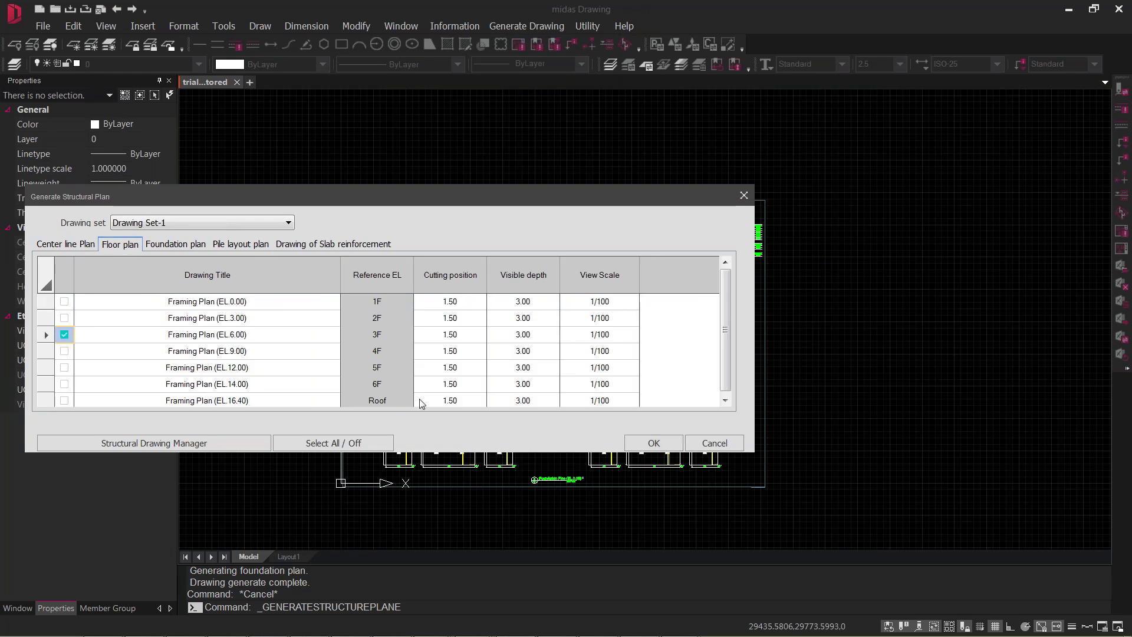
pyautogui.click(652, 444)
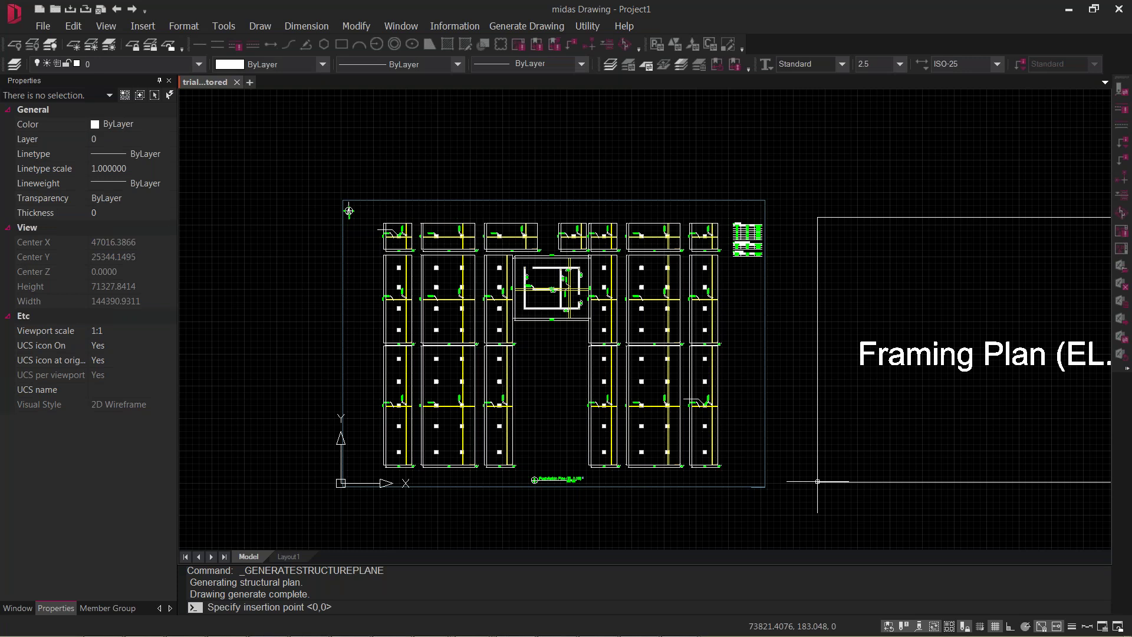
pyautogui.click(818, 481)
pyautogui.scroll(3, 904, 408)
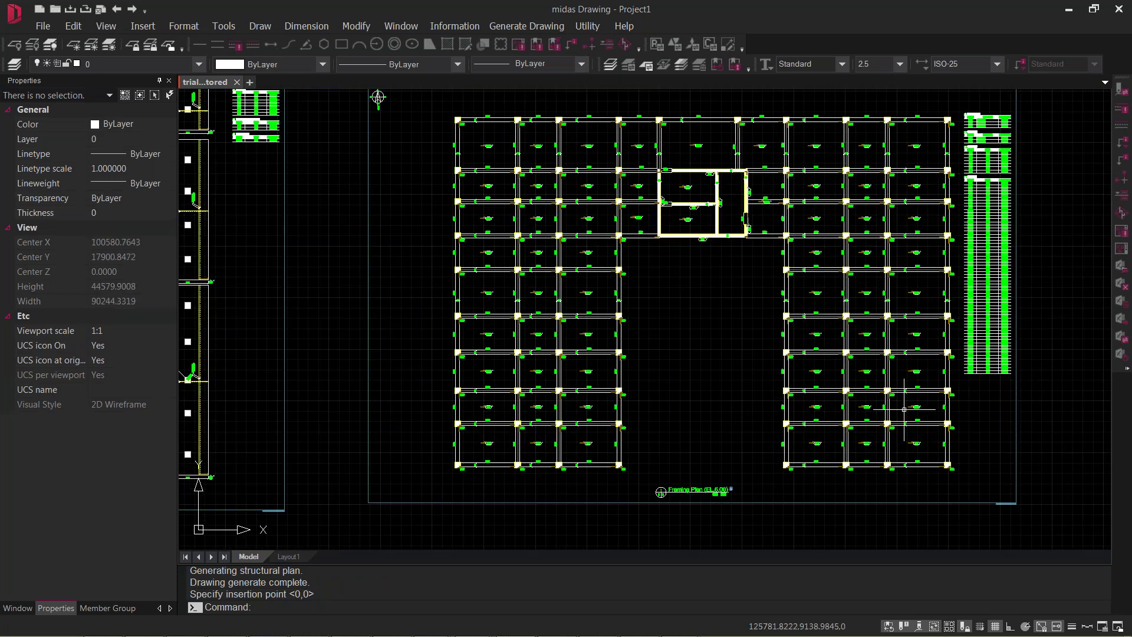
pyautogui.scroll(10, 843, 405)
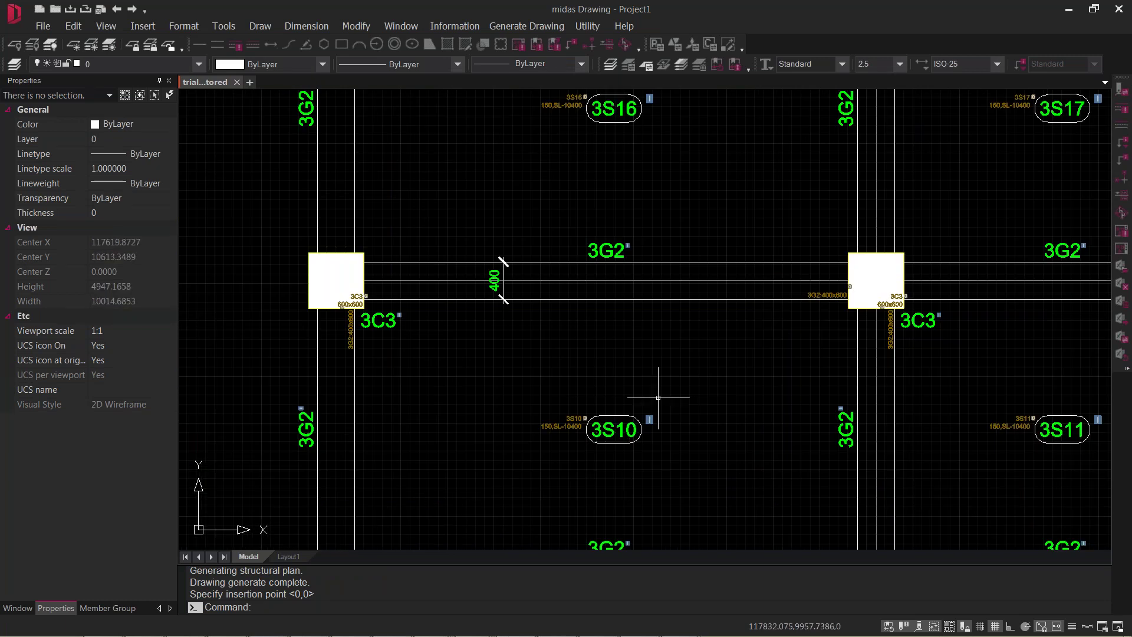
pyautogui.scroll(-8, 719, 336)
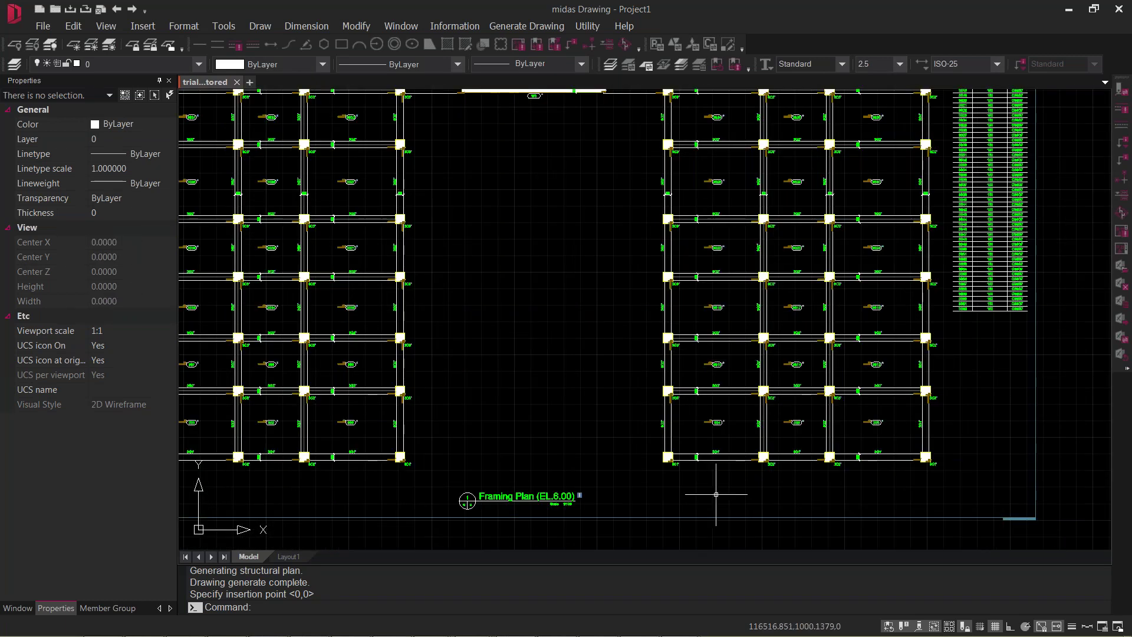
pyautogui.scroll(-2, 671, 495)
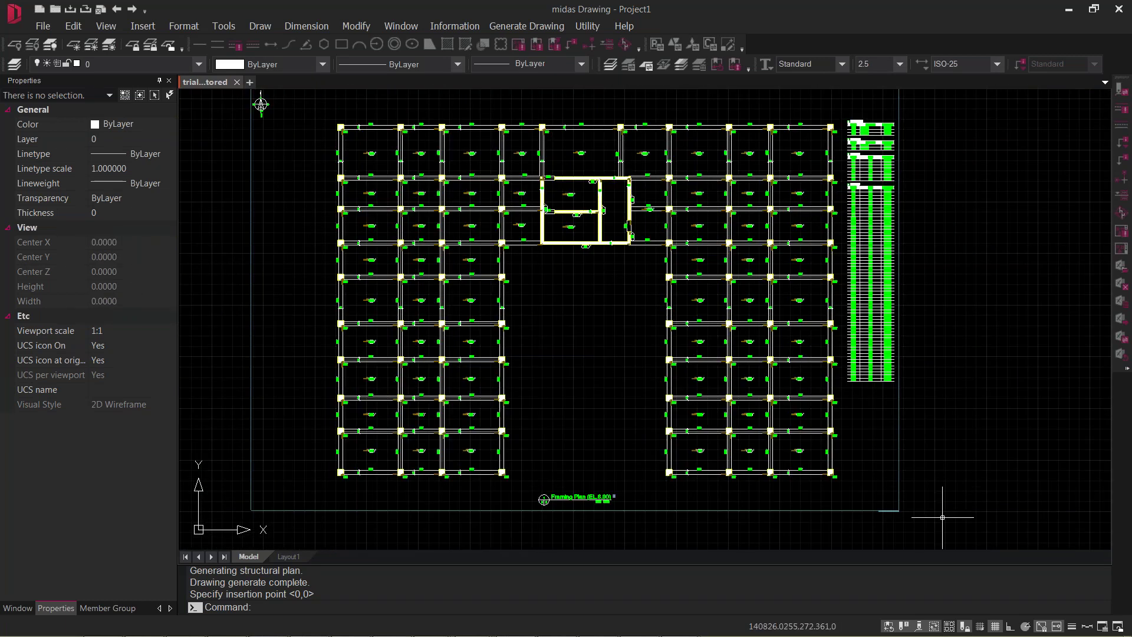
# - Generate structural section Section 1 with a horizontal cut along the framing plan's lowest column row, looking into the building, and place it beside the plan
pyautogui.click(530, 26)
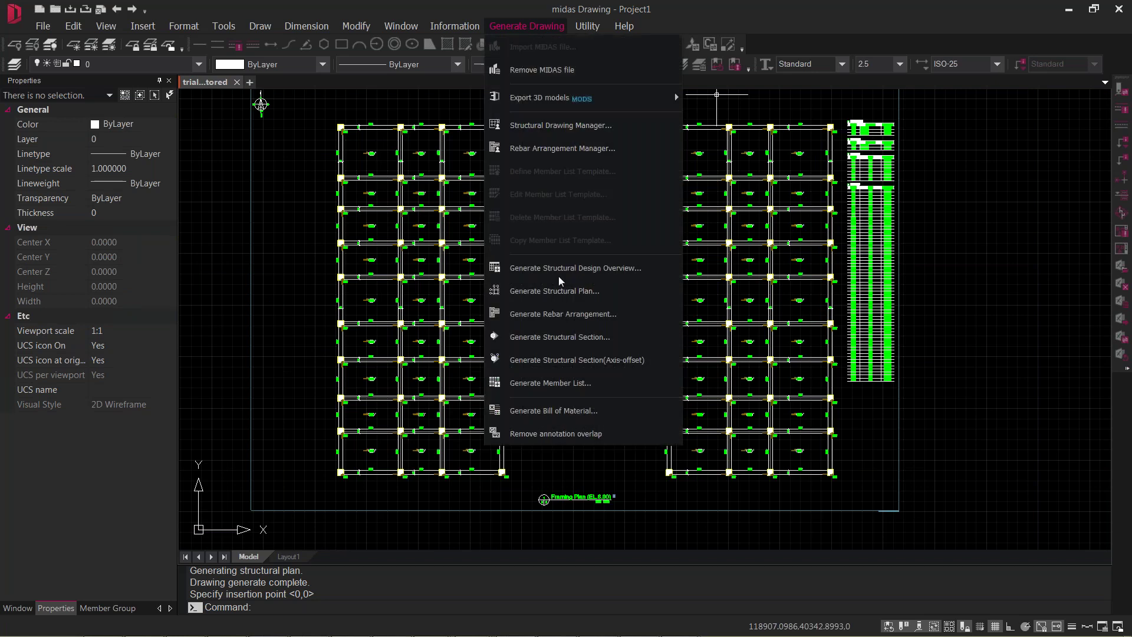
pyautogui.click(548, 337)
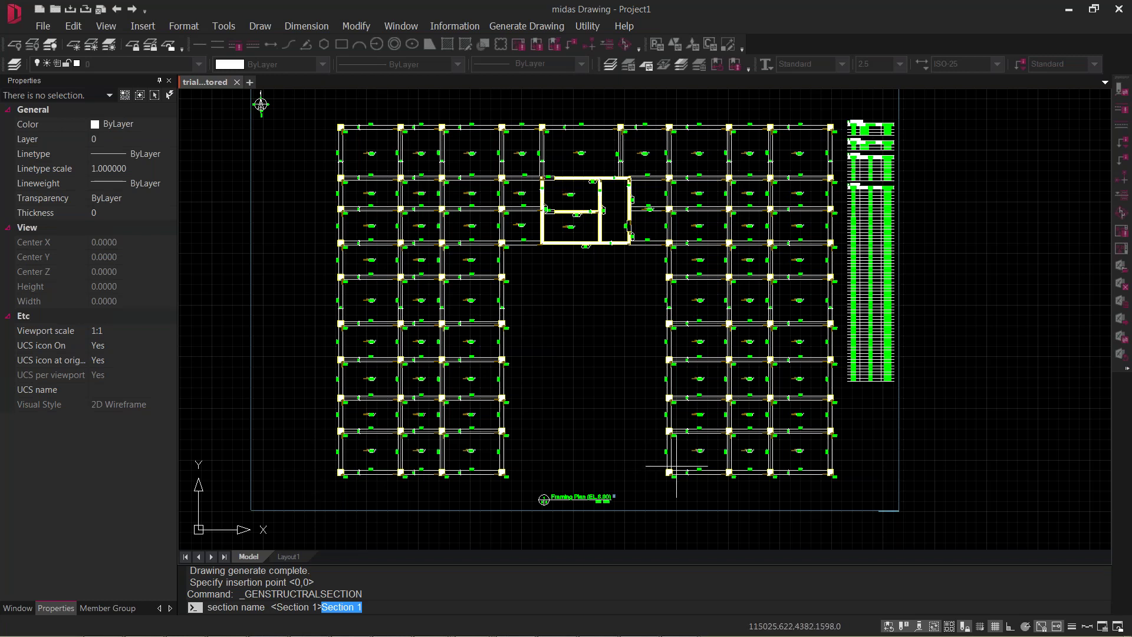
pyautogui.press('Return')
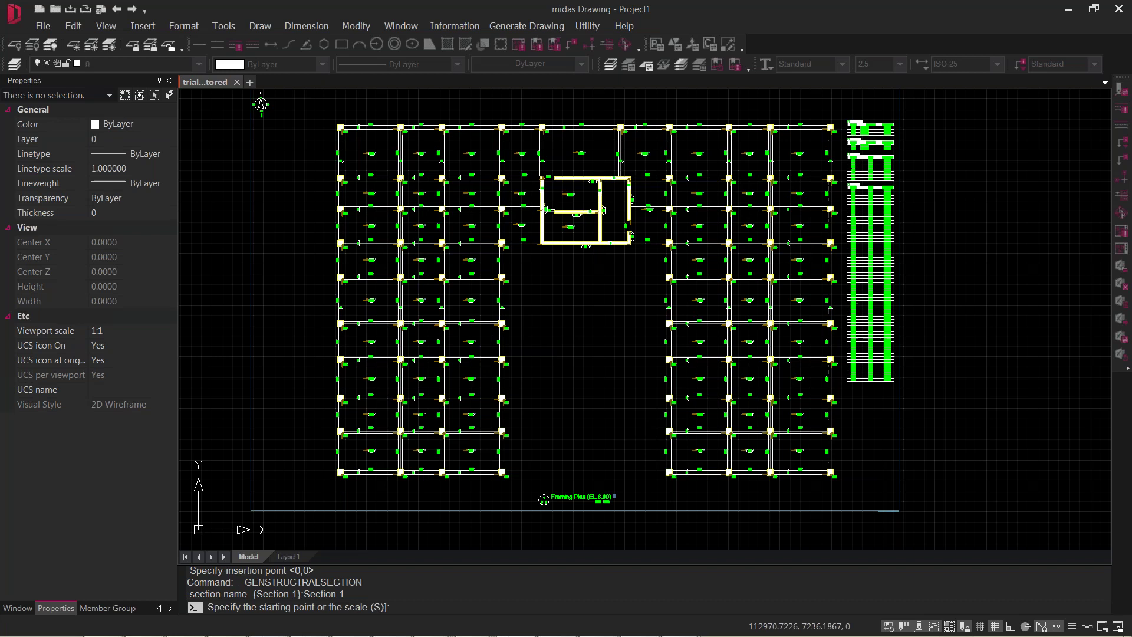
pyautogui.click(321, 470)
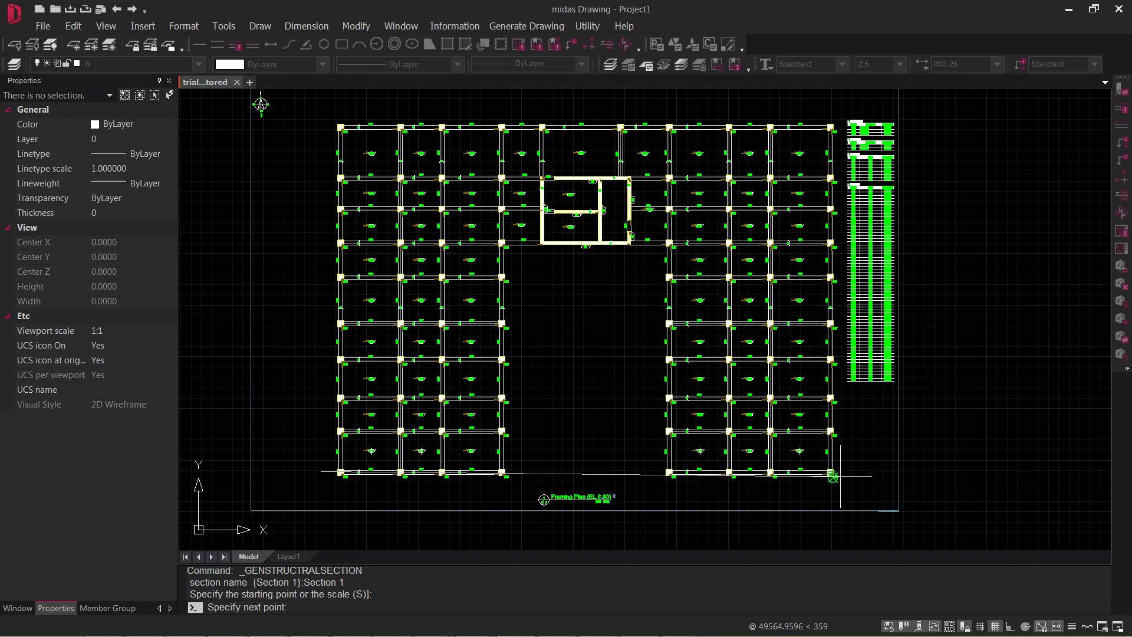
pyautogui.press('F8')
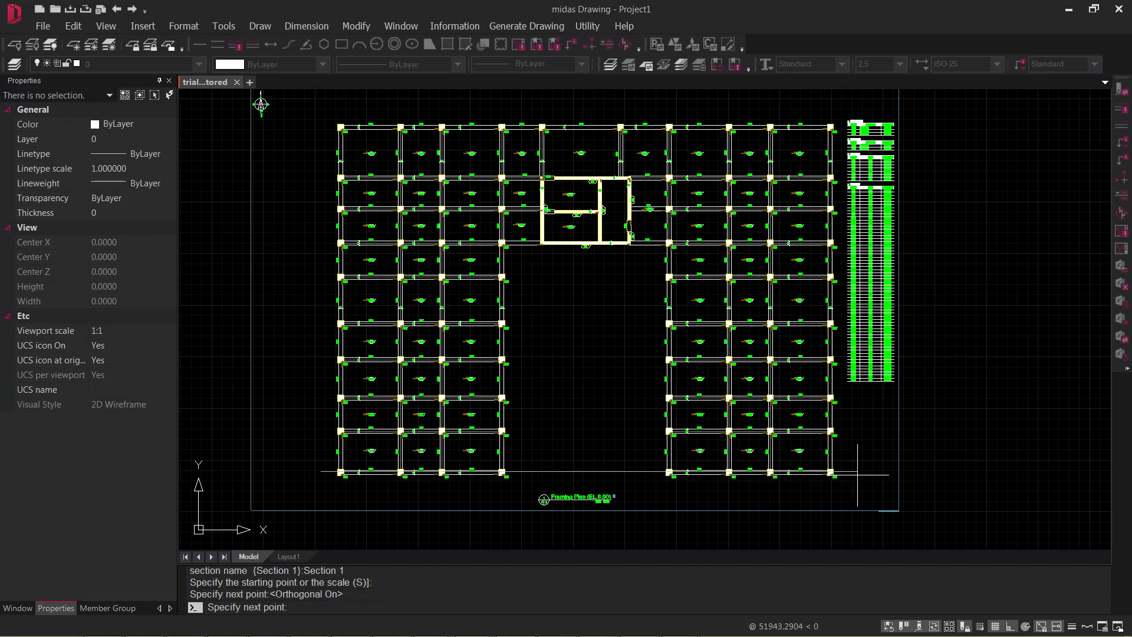
pyautogui.click(857, 473)
pyautogui.press('Return')
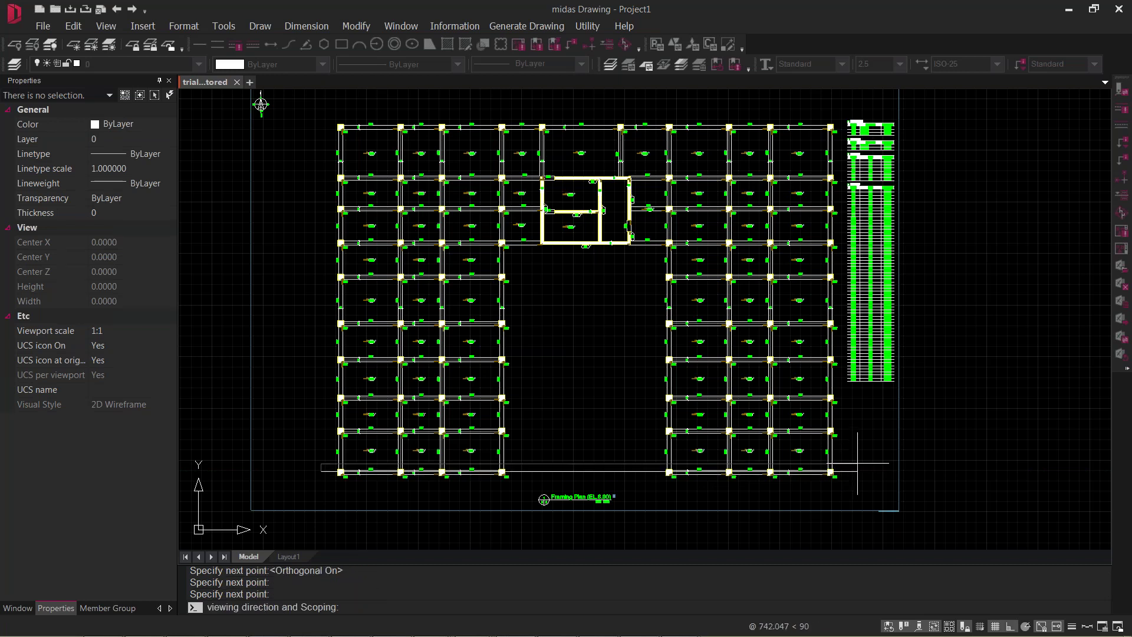
pyautogui.click(857, 463)
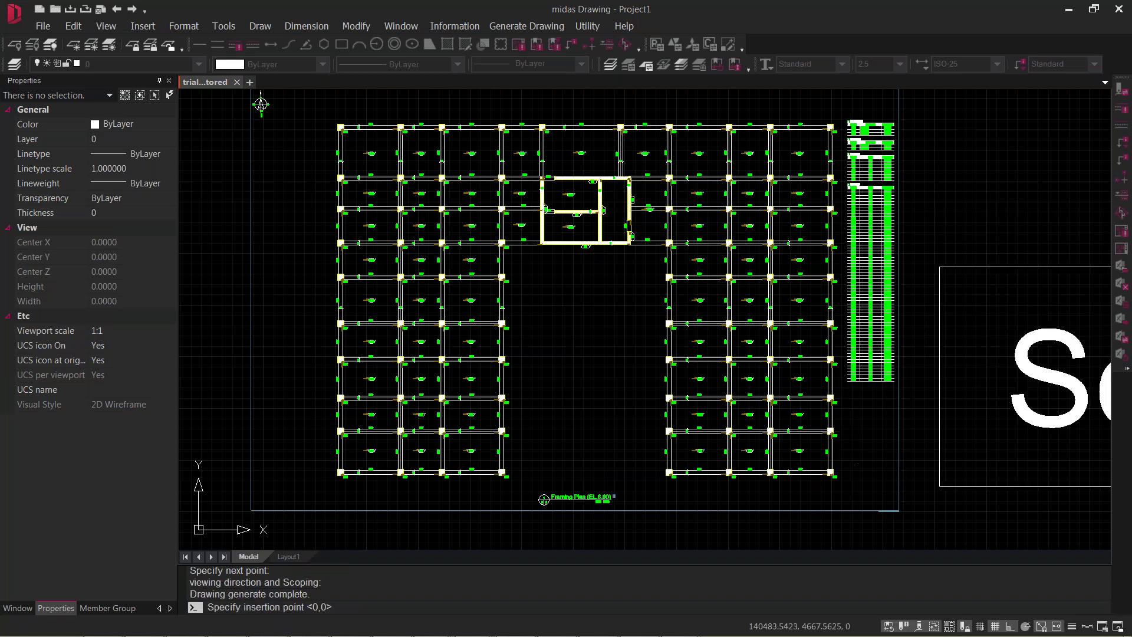
pyautogui.click(261, 104)
pyautogui.moveTo(884, 411)
pyautogui.mouseDown(button='middle')
pyautogui.moveTo(566, 404)
pyautogui.moveTo(473, 416)
pyautogui.moveTo(585, 410)
pyautogui.moveTo(830, 362)
pyautogui.mouseUp(button='middle')
# - Start another structural section and name it Section 2
pyautogui.press('Return')
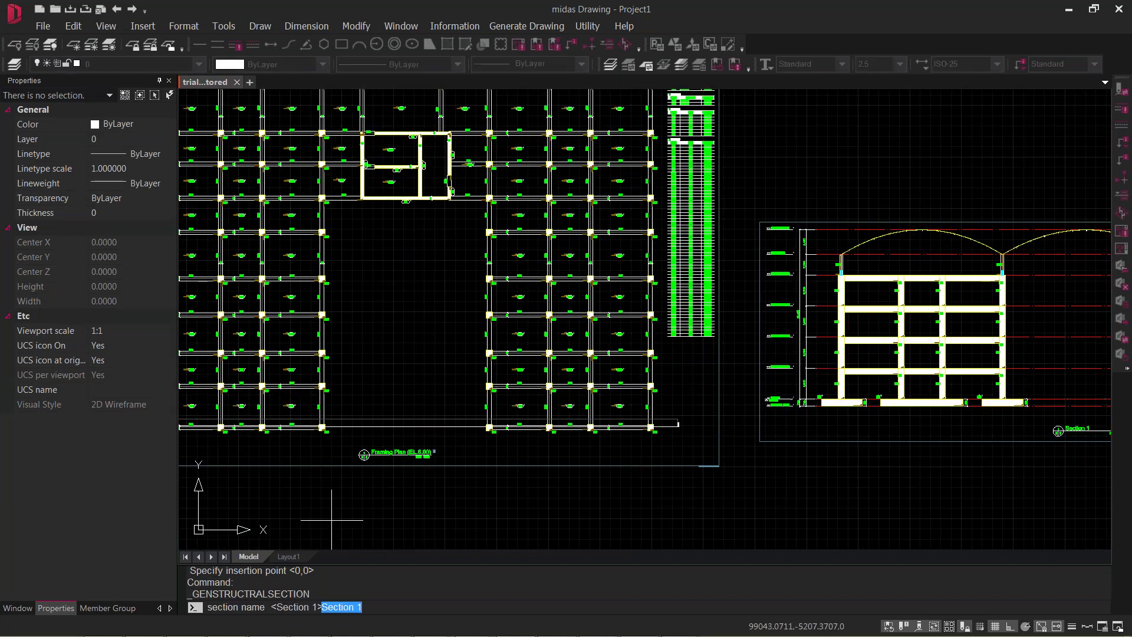
pyautogui.press('Right')
pyautogui.hotkey('shift', 'Left')
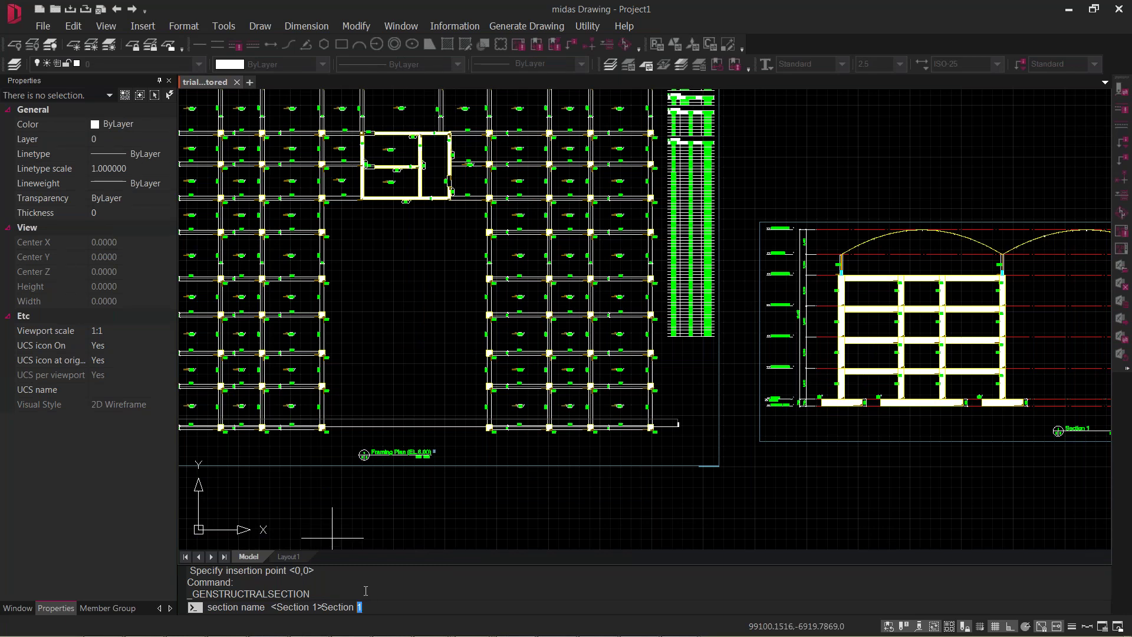
pyautogui.write('2')
pyautogui.press('Return')
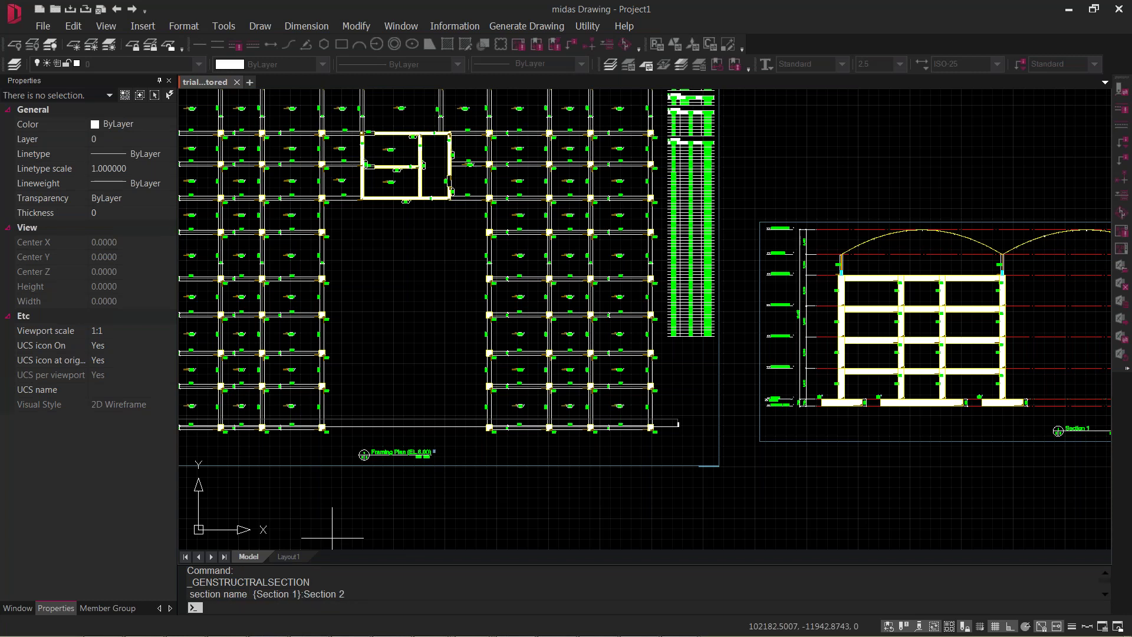
# - Cut Section 2 horizontally through the second-lowest column row, set its viewing scope up to the third row, and place it above Section 1
pyautogui.moveTo(317, 388); pyautogui.dragTo(453, 426, button='middle')
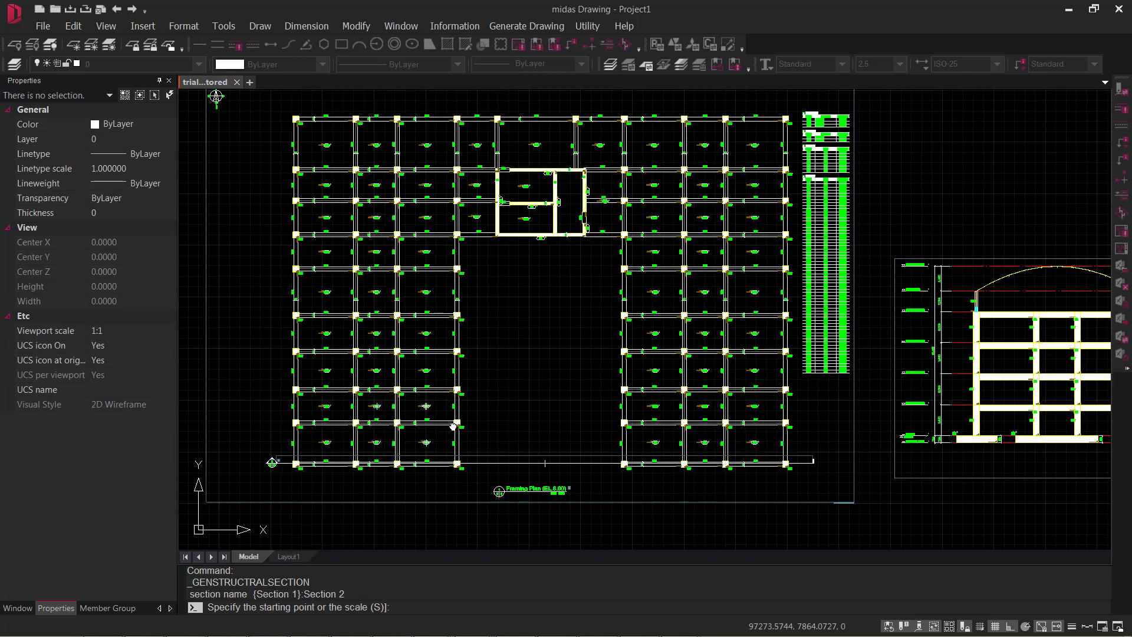
pyautogui.scroll(5, 277, 426)
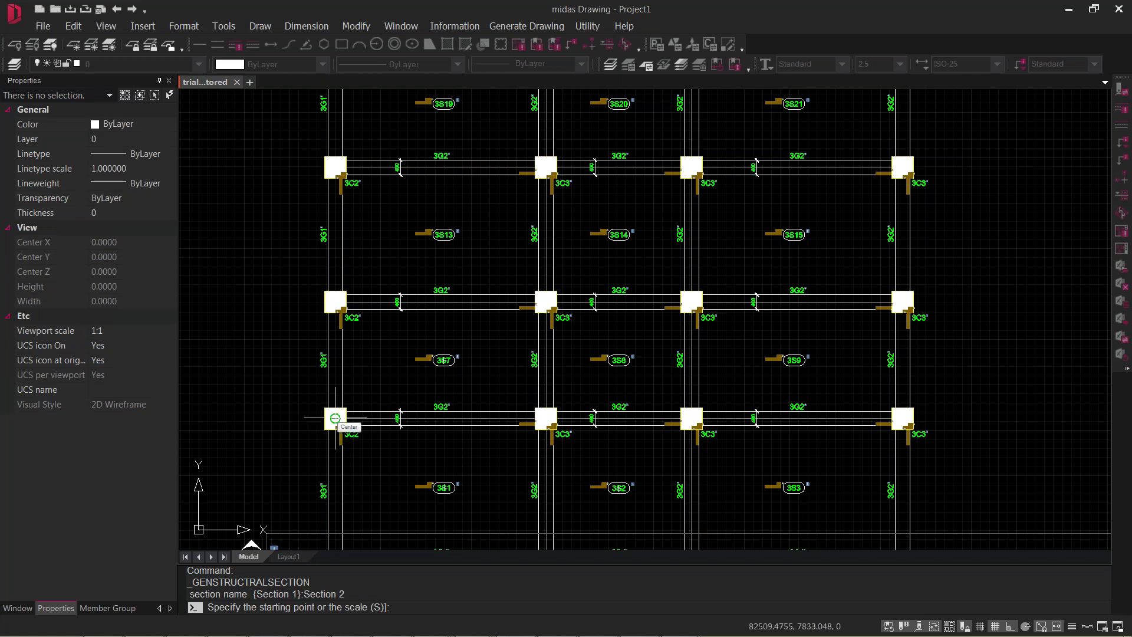
pyautogui.click(335, 418)
pyautogui.scroll(-5, 335, 418)
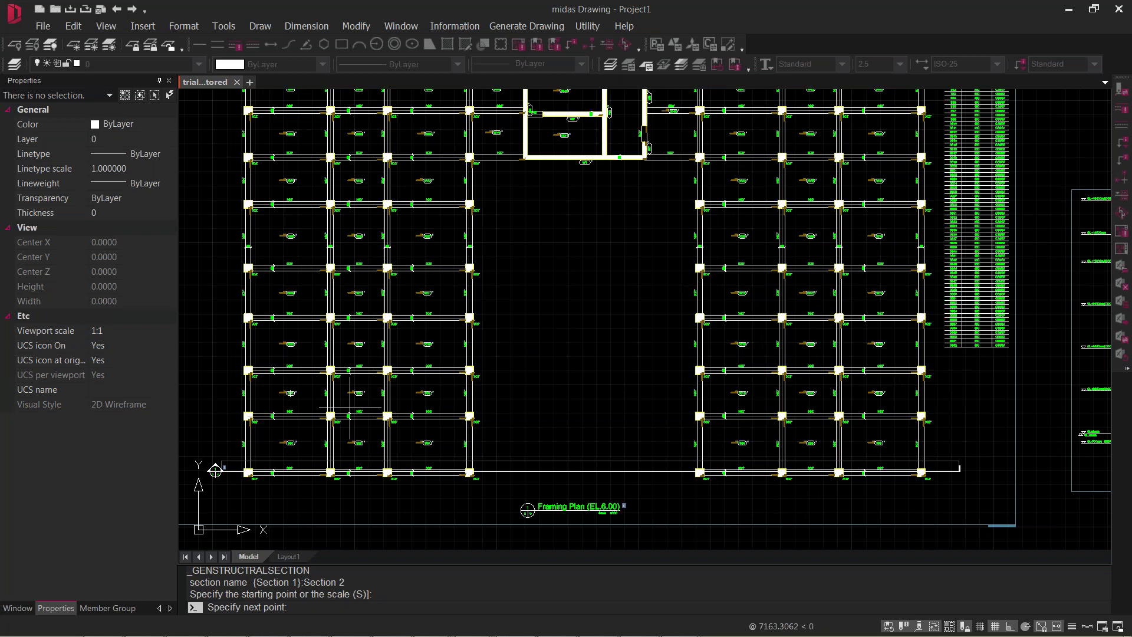
pyautogui.click(921, 416)
pyautogui.press('Return')
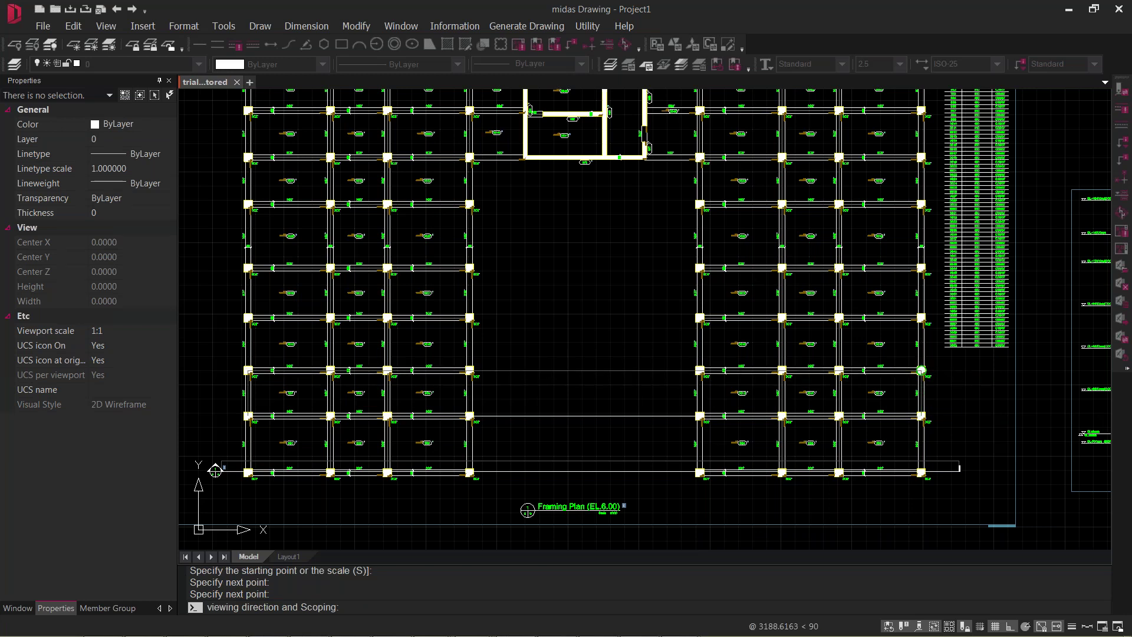
pyautogui.click(921, 371)
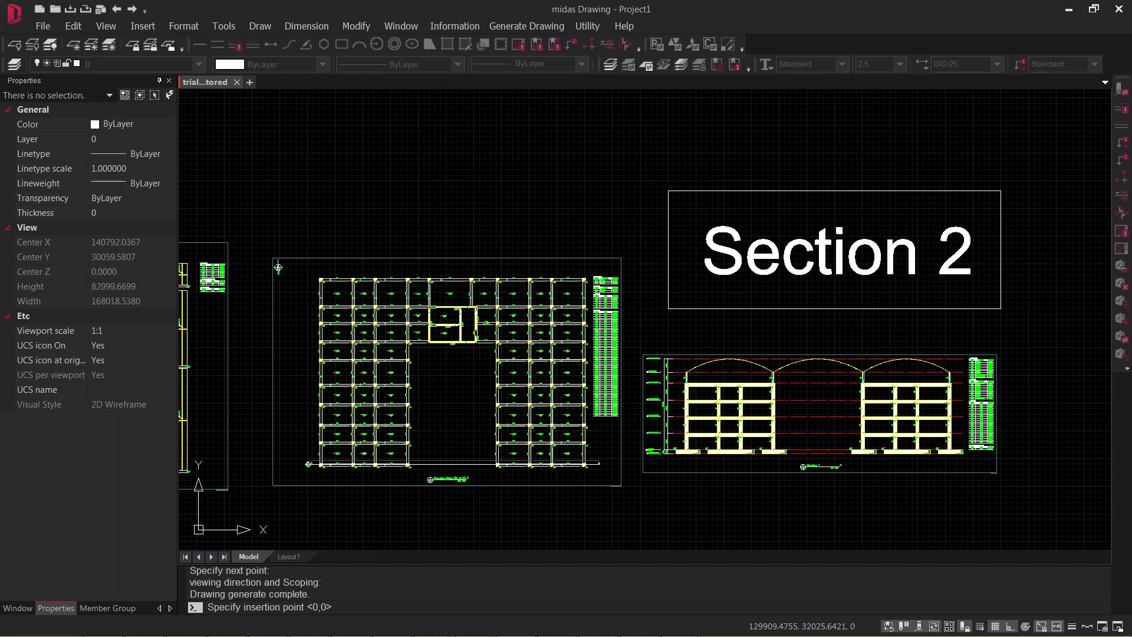
pyautogui.press('Return')
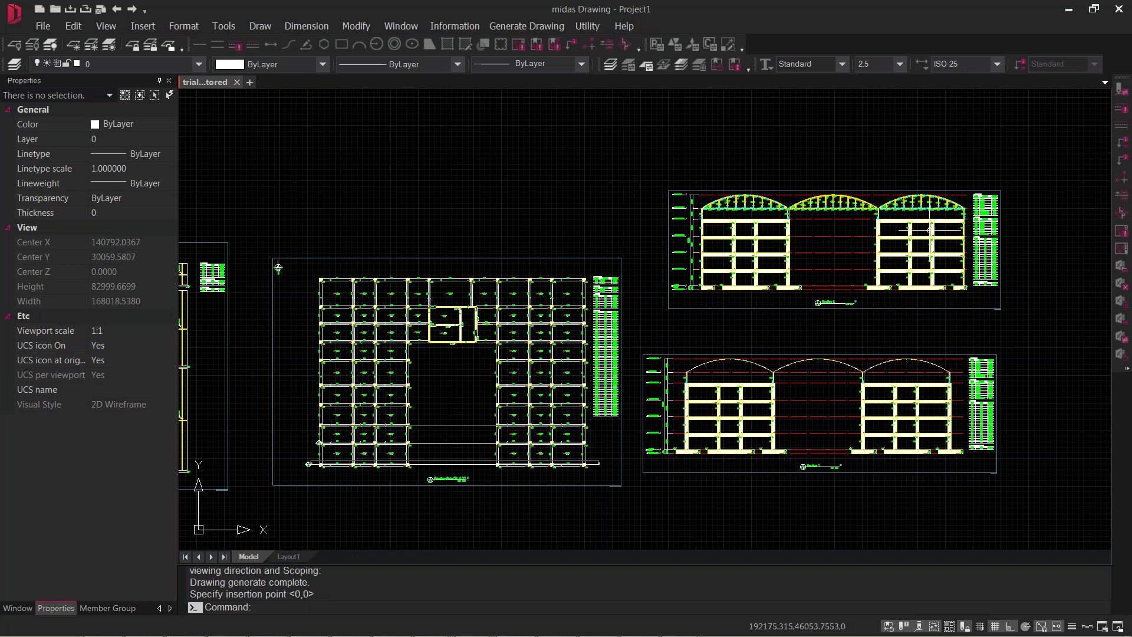
# - Examine the arched roof trusses and their member labels in Section 2, along with the overall section
pyautogui.scroll(6, 796, 195)
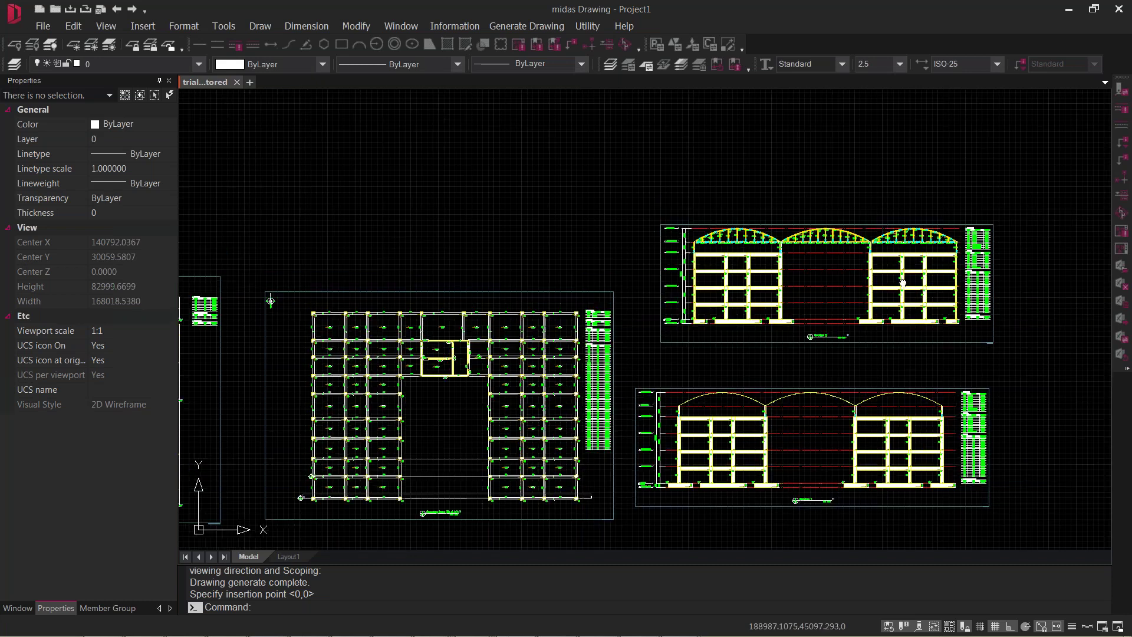
pyautogui.moveTo(857, 303); pyautogui.dragTo(957, 233, button='middle')
pyautogui.scroll(5, 725, 245)
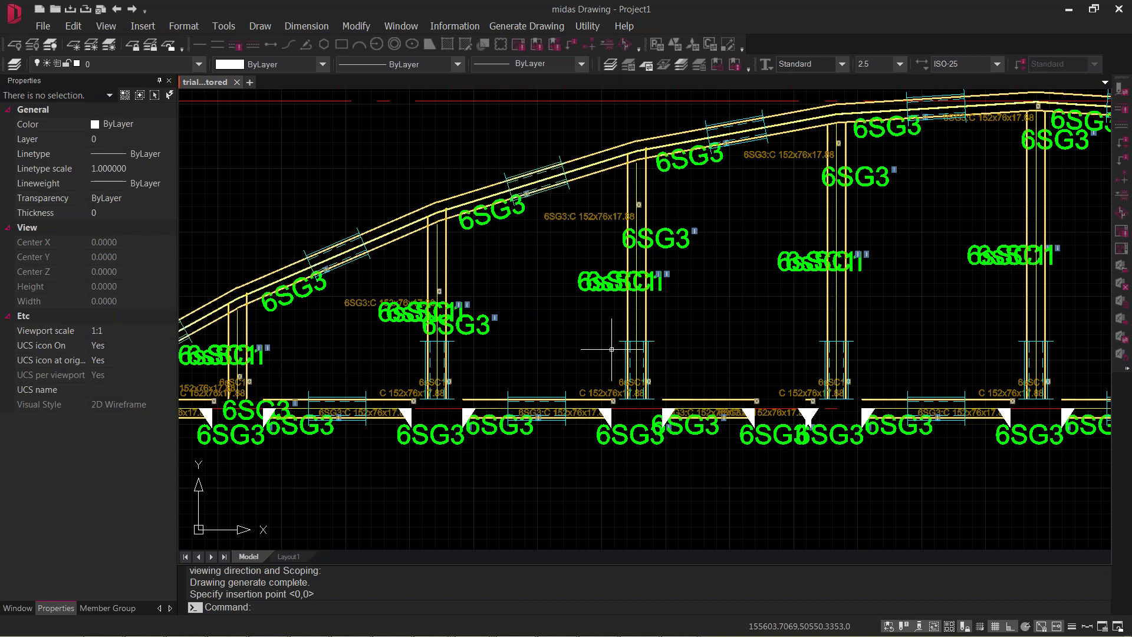
pyautogui.scroll(-5, 612, 349)
pyautogui.moveTo(850, 385)
pyautogui.mouseDown(button='middle')
pyautogui.moveTo(396, 362)
pyautogui.moveTo(581, 371)
pyautogui.mouseUp(button='middle')
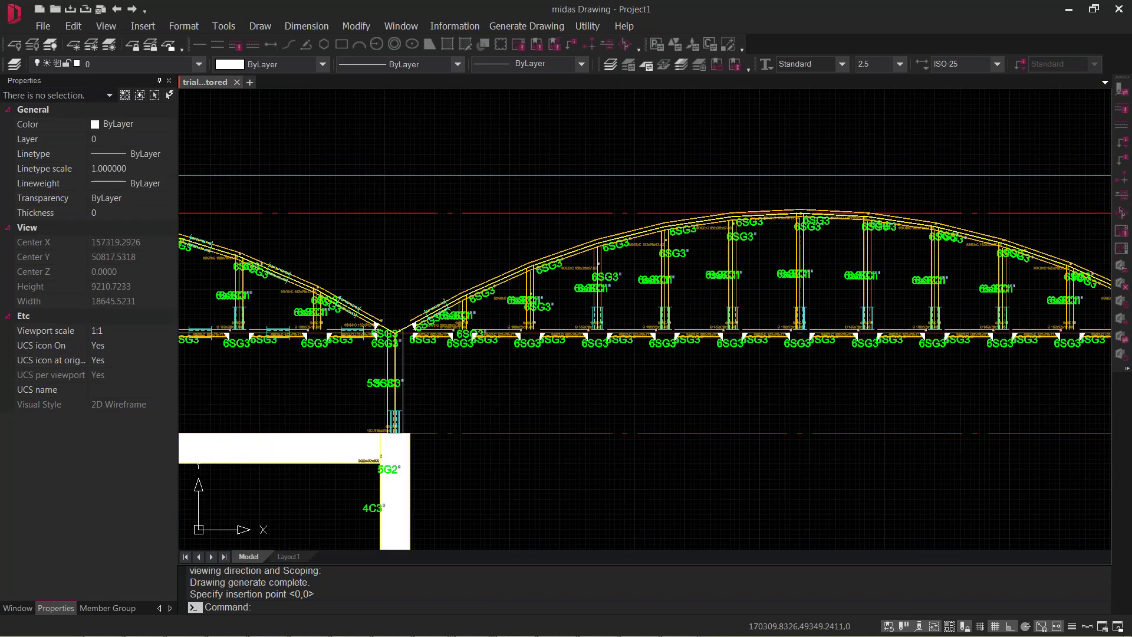
pyautogui.scroll(-4, 879, 366)
pyautogui.moveTo(772, 377)
pyautogui.mouseDown(button='middle')
pyautogui.moveTo(678, 306)
pyautogui.moveTo(657, 269)
pyautogui.moveTo(610, 275)
pyautogui.mouseUp(button='middle')
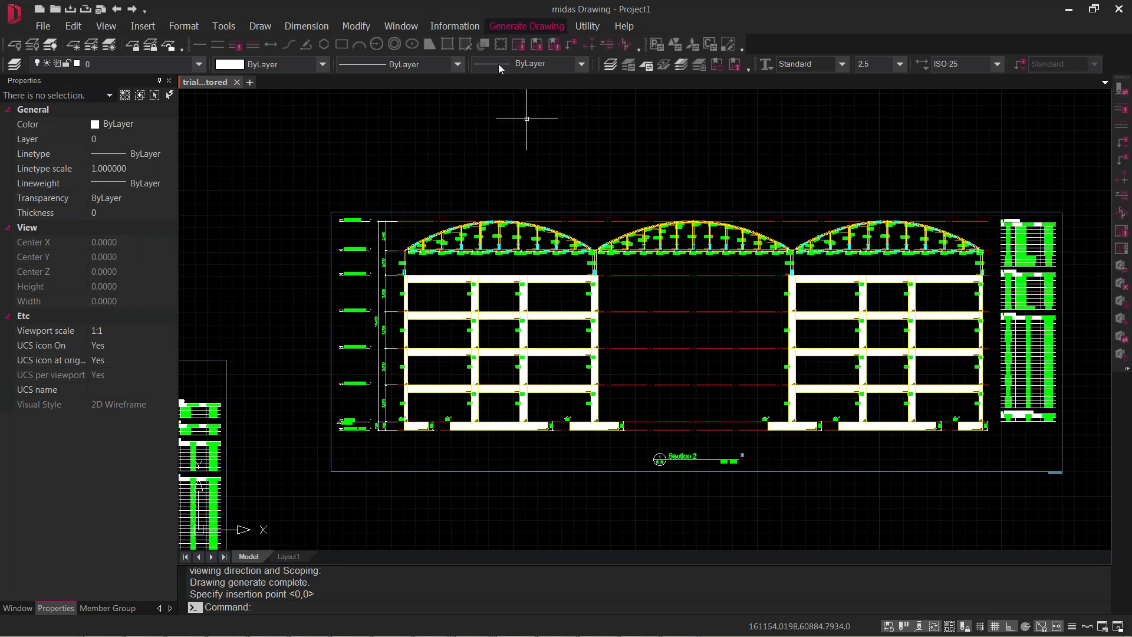
# - Generate the beam rebar arrangement drawing for Beam longitudinal Rebar Section-3 and place it above Section 2
pyautogui.click(513, 26)
pyautogui.click(538, 313)
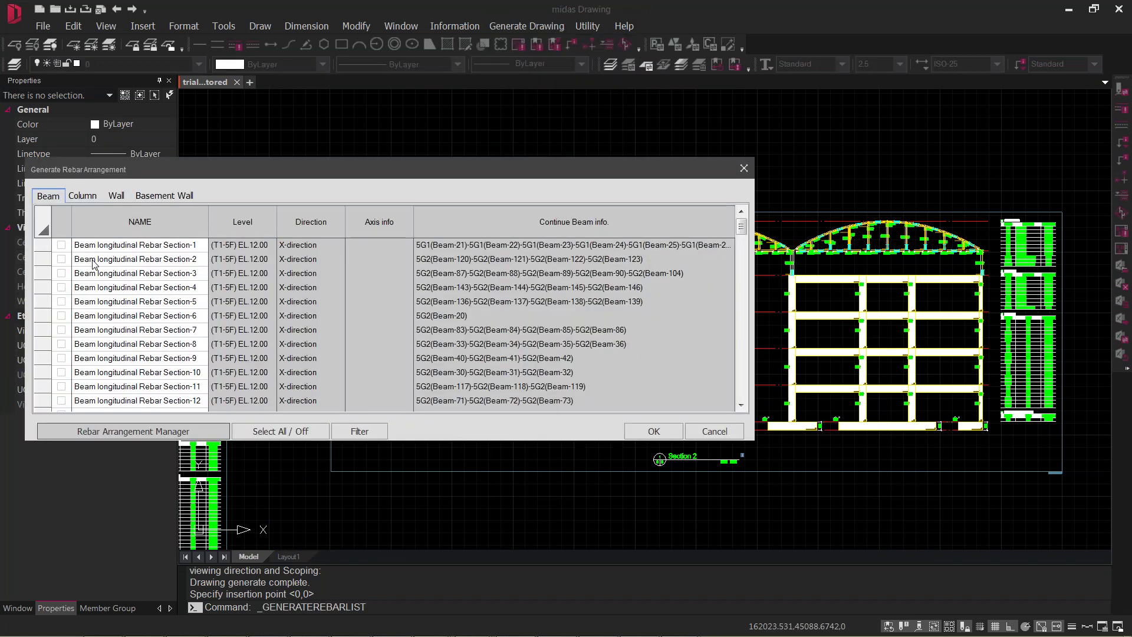
pyautogui.click(62, 274)
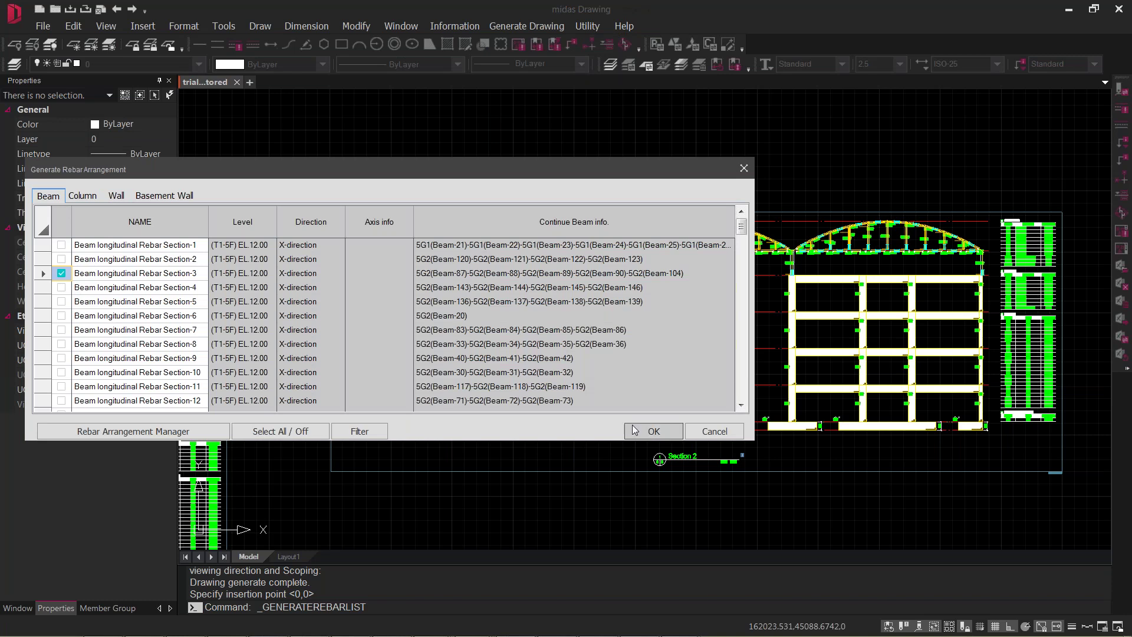
pyautogui.click(635, 430)
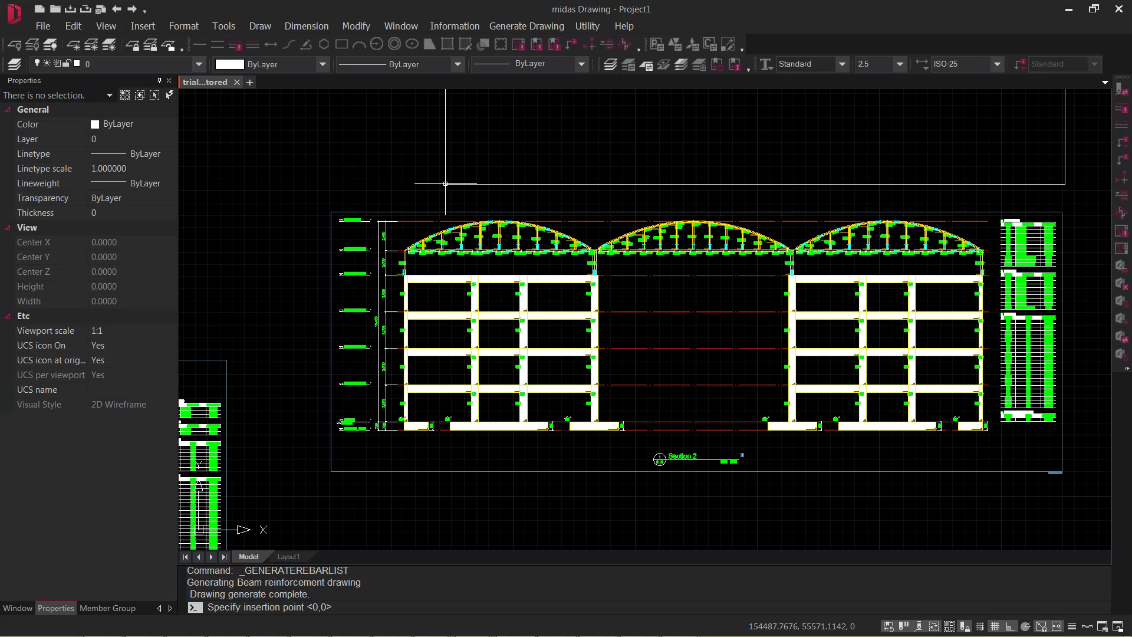
pyautogui.click(445, 183)
pyautogui.moveTo(663, 354)
pyautogui.mouseDown(button='middle')
pyautogui.moveTo(631, 426)
pyautogui.moveTo(638, 631)
pyautogui.mouseUp(button='middle')
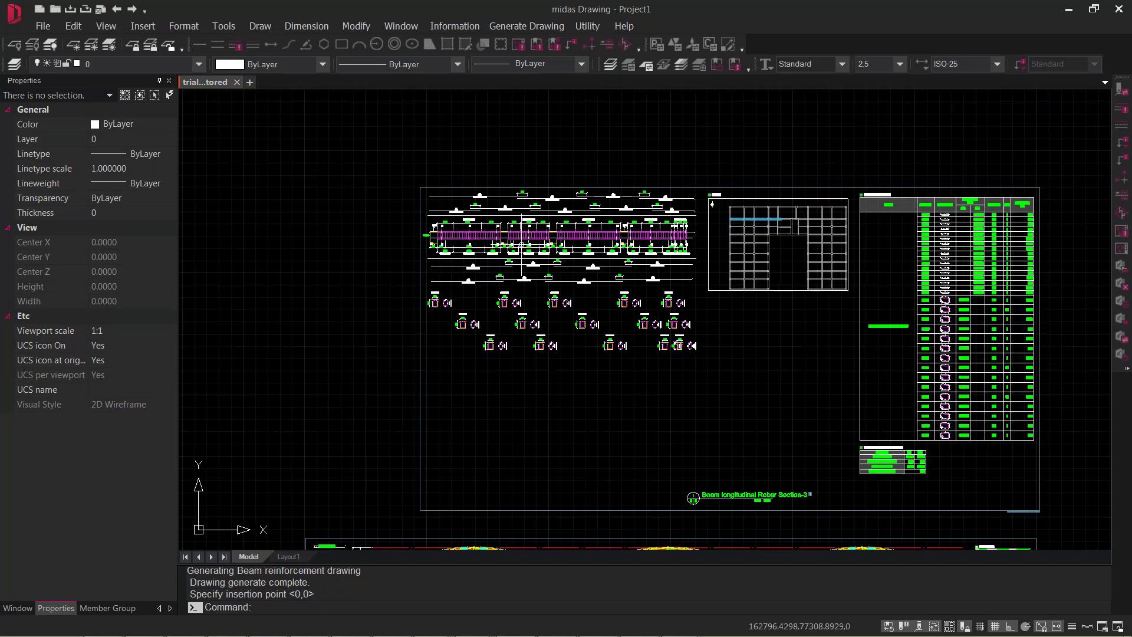
pyautogui.scroll(5, 522, 244)
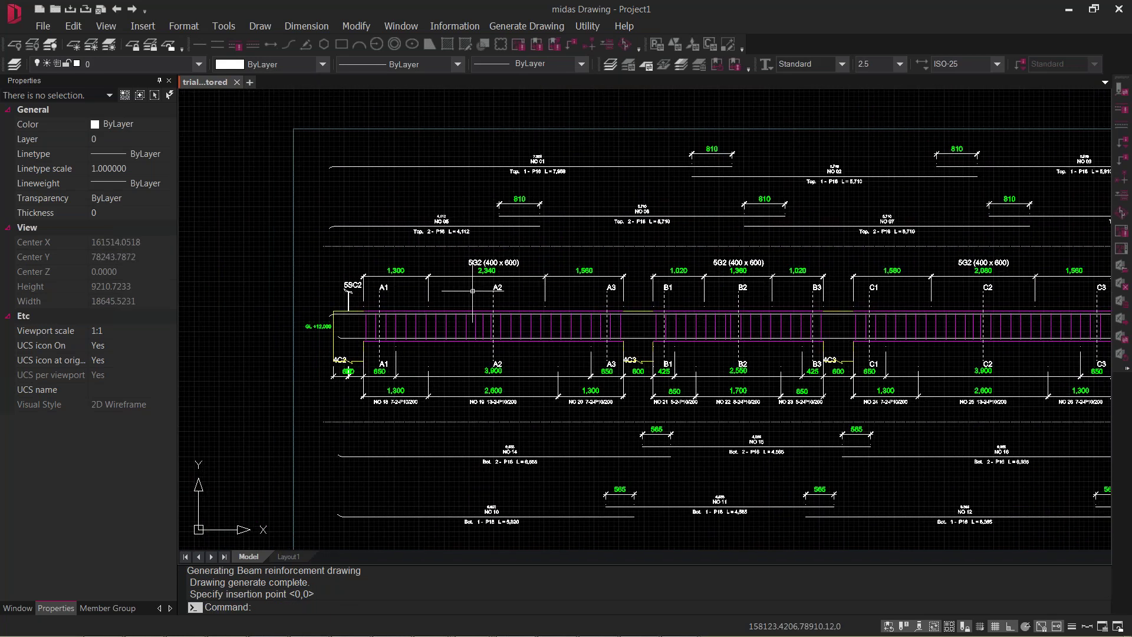
# - Examine the beam bar layout, the cross-sections and the key plan in the Beam longitudinal Rebar Section-3 drawing
pyautogui.moveTo(633, 368); pyautogui.dragTo(583, 234, button='middle')
pyautogui.moveTo(955, 500)
pyautogui.mouseDown(button='middle')
pyautogui.moveTo(675, 460)
pyautogui.moveTo(686, 424)
pyautogui.moveTo(294, 483)
pyautogui.mouseUp(button='middle')
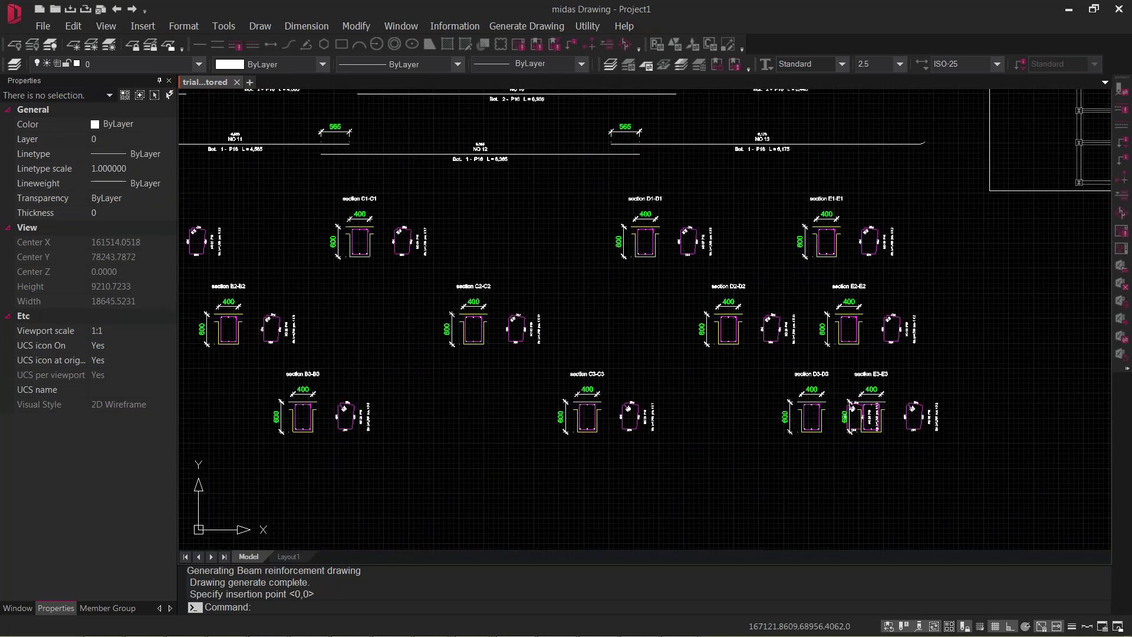
pyautogui.moveTo(1085, 254); pyautogui.dragTo(794, 293, button='middle')
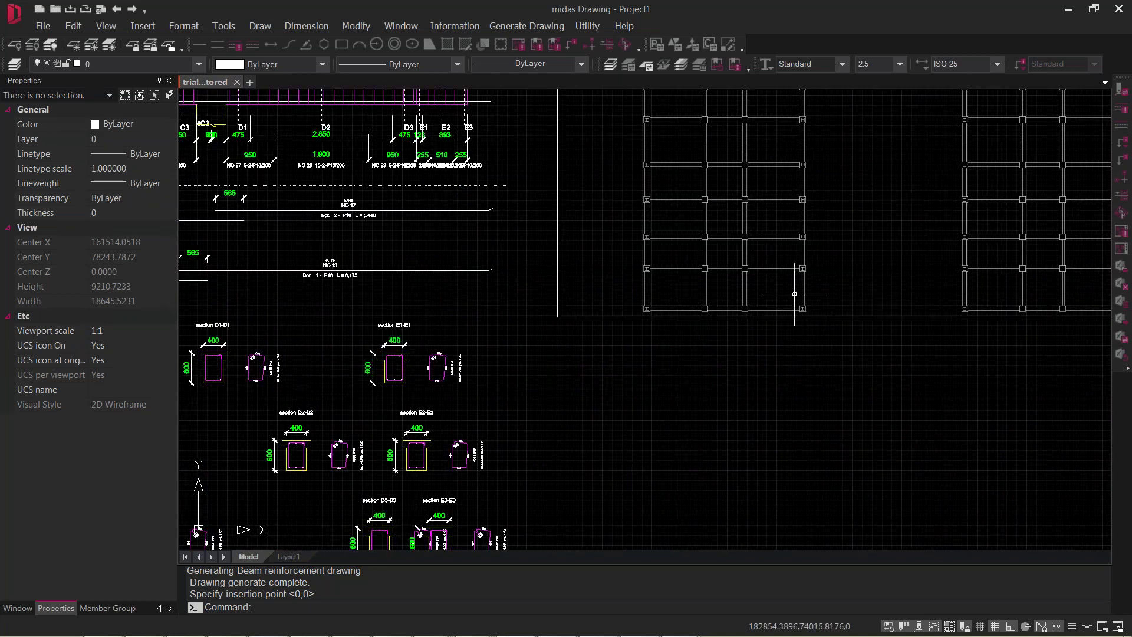
pyautogui.moveTo(794, 293); pyautogui.dragTo(606, 472, button='middle')
# - Review the general unit, rebar display and rebar detail options in the Rebar Arrangement Manager, and close it without changes
pyautogui.click(526, 26)
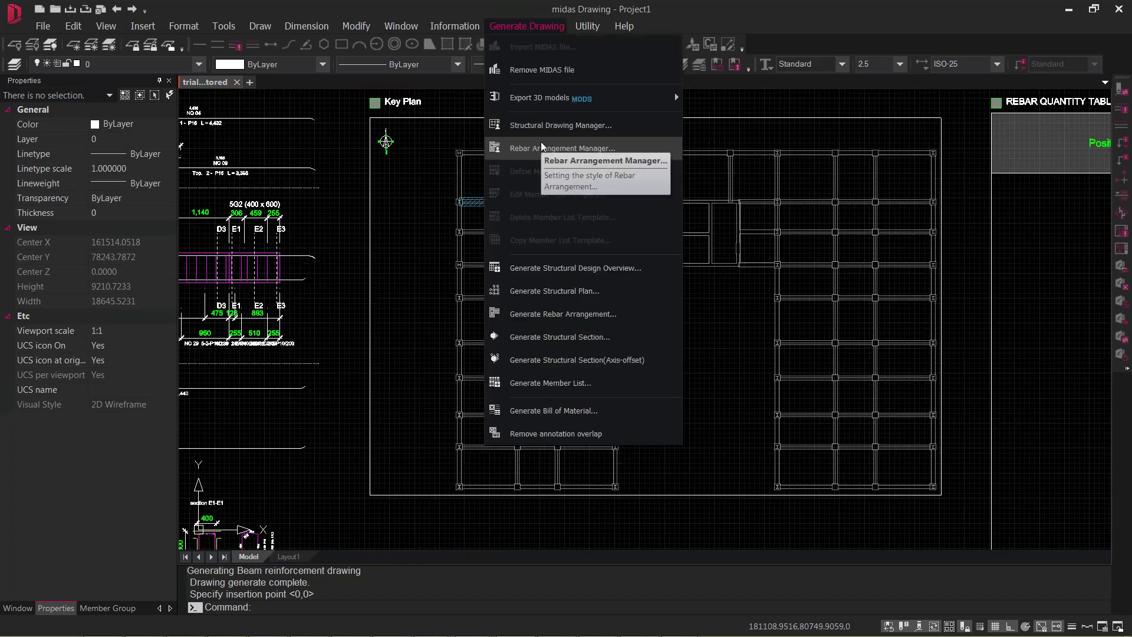
pyautogui.click(543, 148)
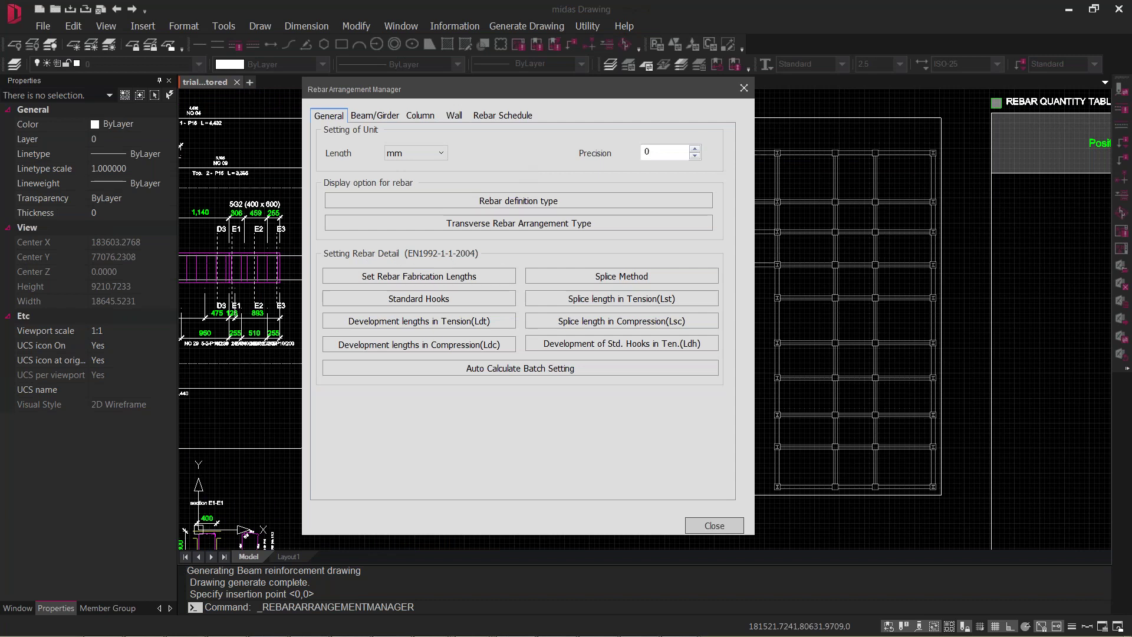
pyautogui.click(743, 89)
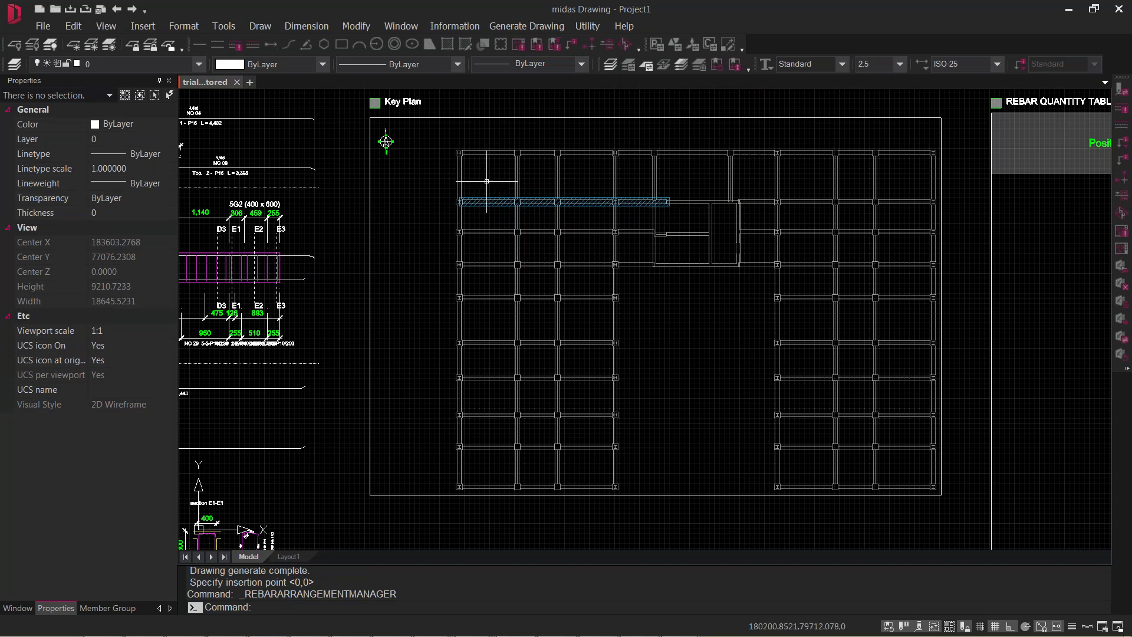
# - Examine the rebar quantity table of Beam longitudinal Rebar Section-3, including rebar shapes, lengths, sizes and quantities
pyautogui.scroll(-3, 460, 228)
pyautogui.moveTo(694, 303); pyautogui.dragTo(540, 320, button='middle')
pyautogui.scroll(8, 488, 163)
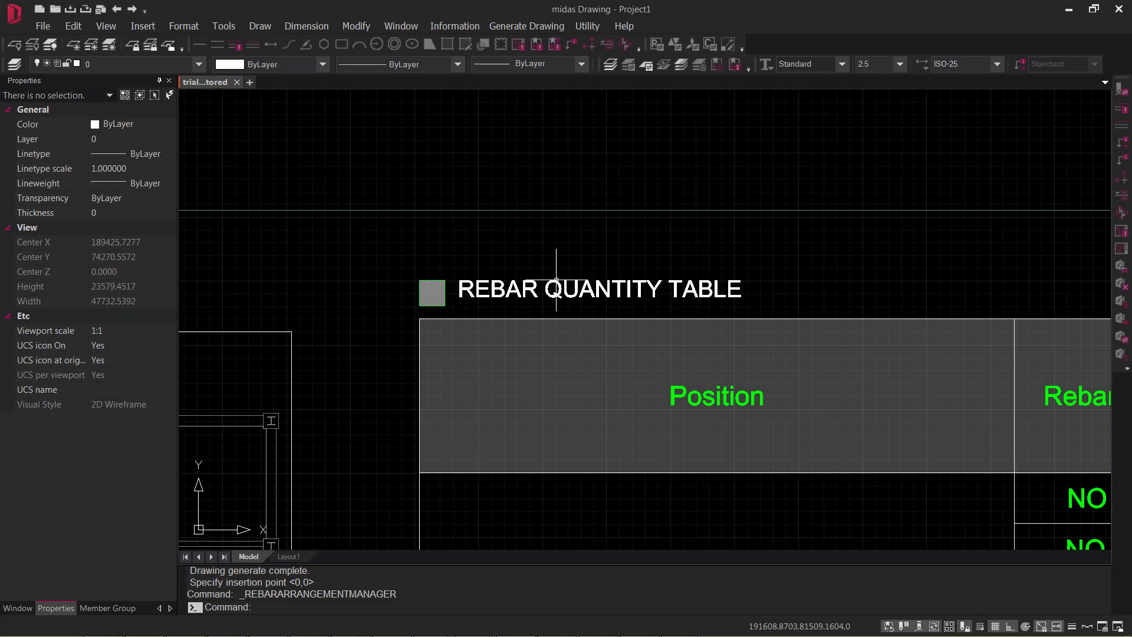
pyautogui.moveTo(834, 359)
pyautogui.mouseDown(button='middle')
pyautogui.moveTo(695, 300)
pyautogui.moveTo(447, 139)
pyautogui.mouseUp(button='middle')
pyautogui.scroll(-3, 448, 139)
pyautogui.moveTo(767, 251); pyautogui.dragTo(597, 250, button='middle')
pyautogui.scroll(-3, 597, 251)
pyautogui.scroll(3, 745, 230)
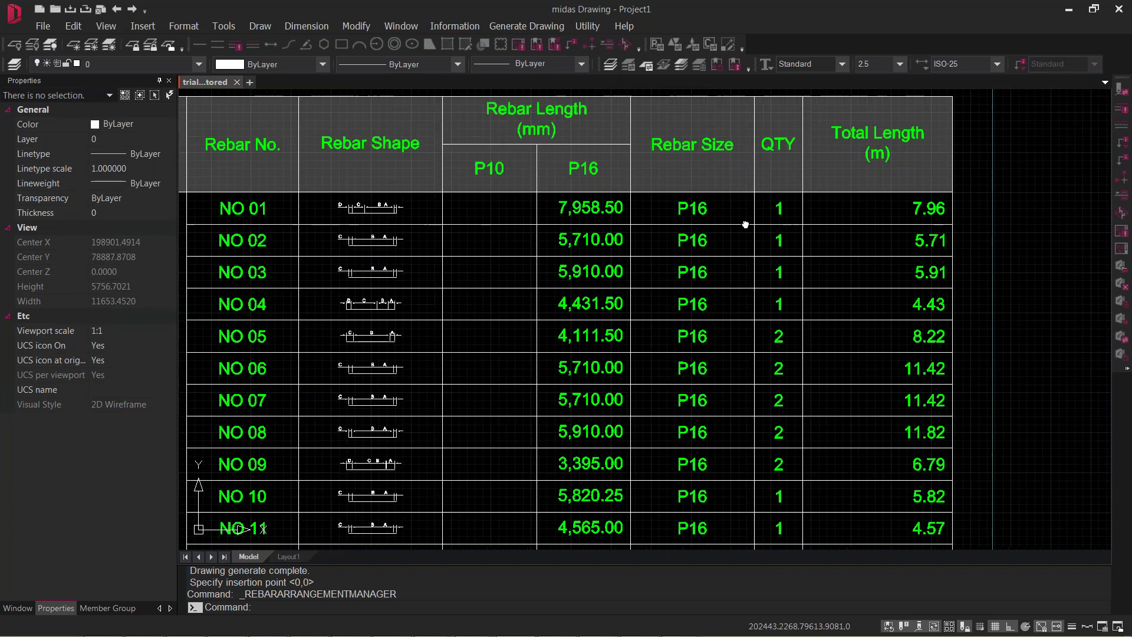
pyautogui.moveTo(752, 299); pyautogui.dragTo(805, 193, button='middle')
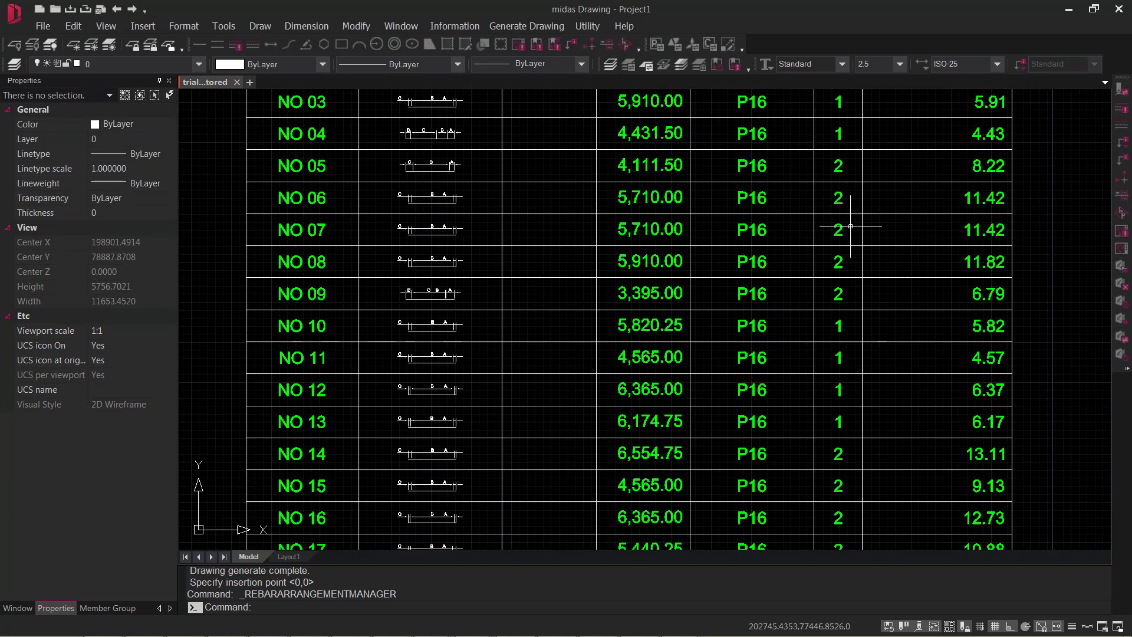
pyautogui.scroll(-10, 851, 226)
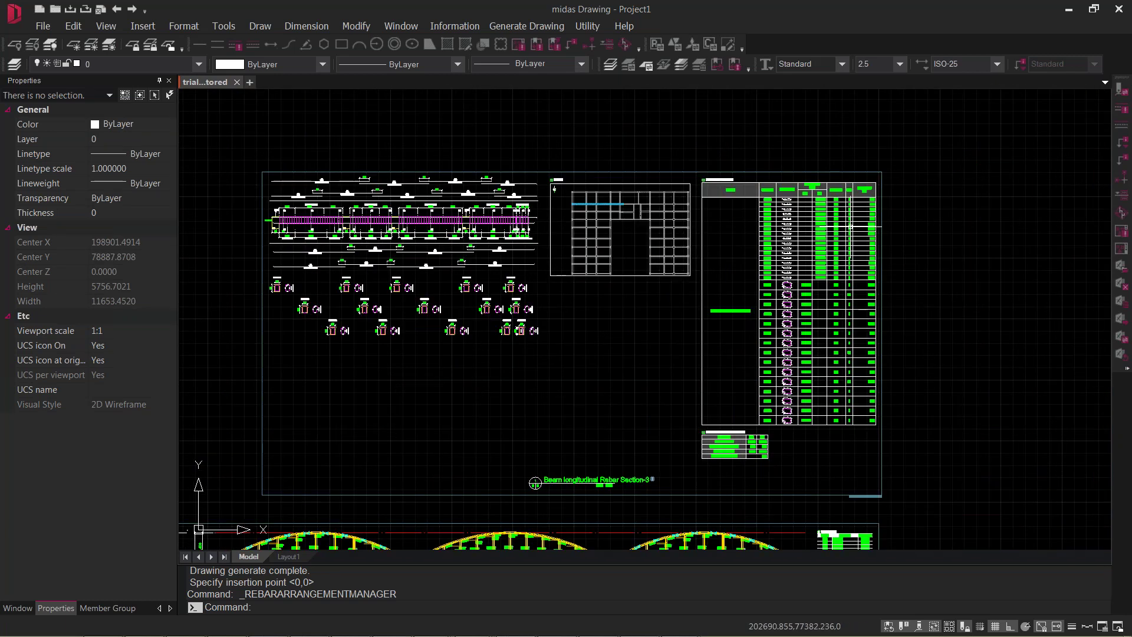
# - Generate the bill of materials for steel members (center to center and construction), RC members and basement, accepting the existing scale factors
pyautogui.click(527, 26)
pyautogui.click(553, 410)
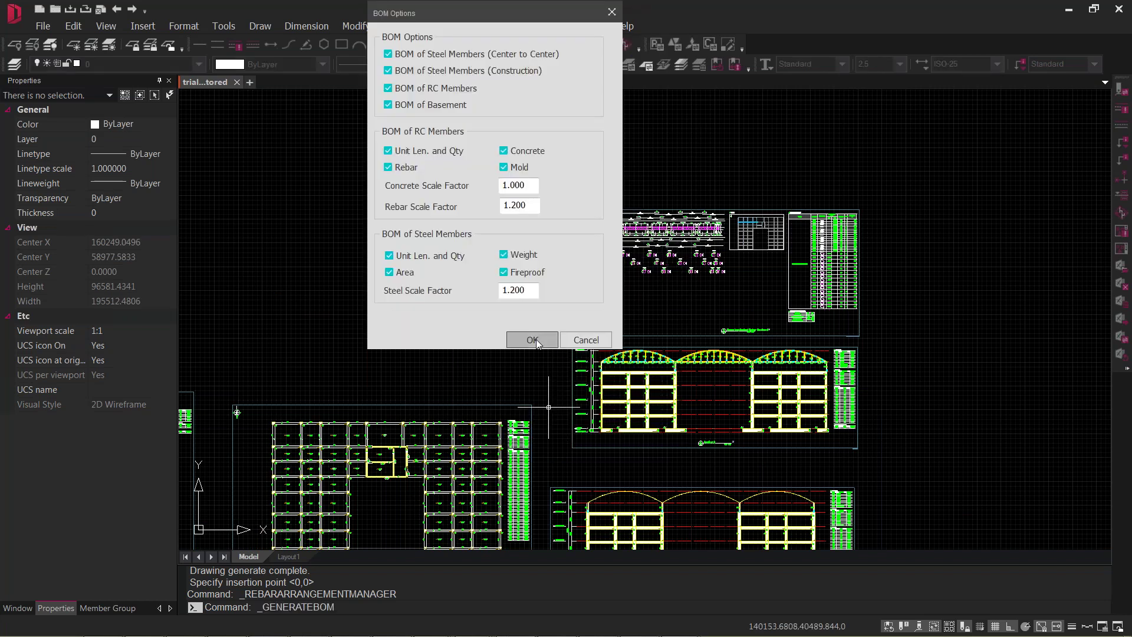
pyautogui.click(534, 339)
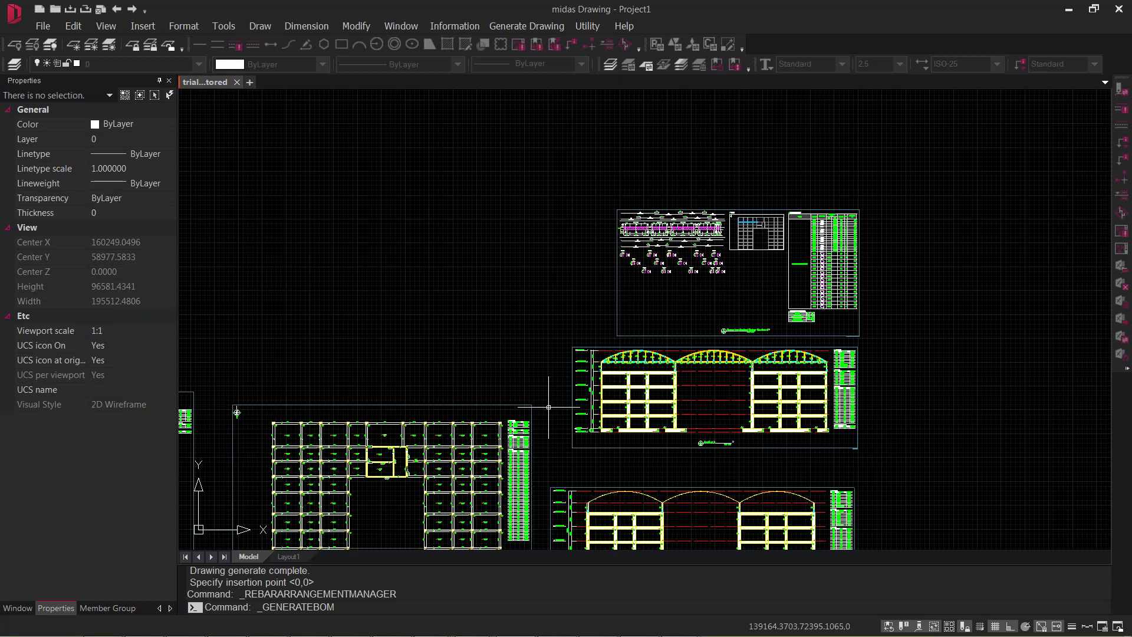
# - Switch to the midas nGen PowerPoint slideshow and advance it to the Technical Materials slide
pyautogui.hotkey('alt', 'Tab')
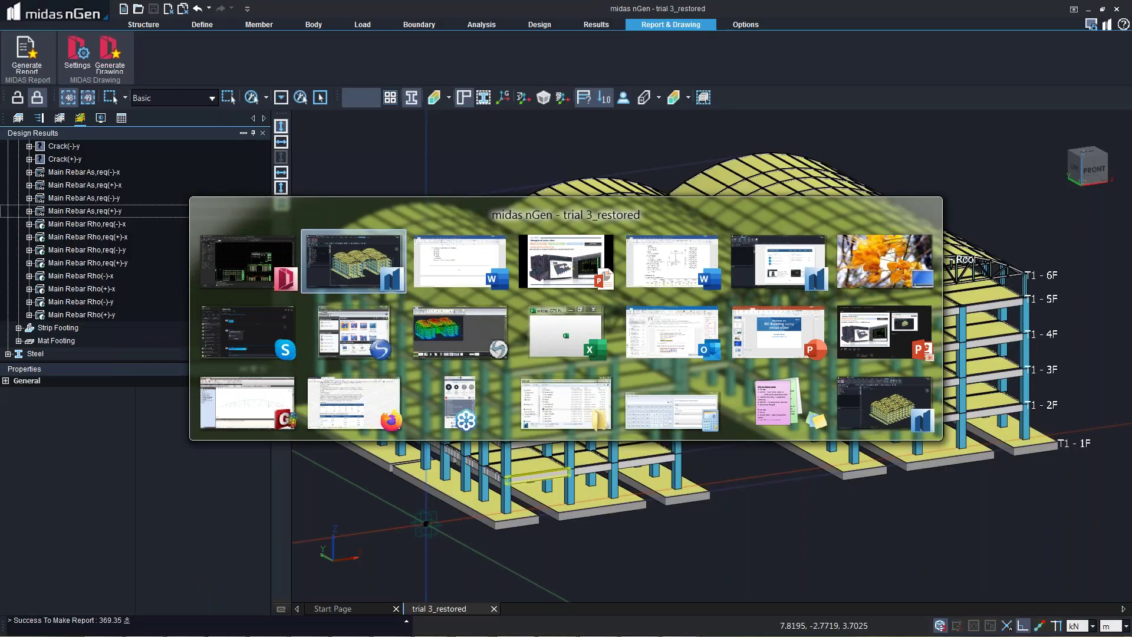
pyautogui.hotkey('alt', 'Tab')
pyautogui.hotkey('alt', 'Tab')
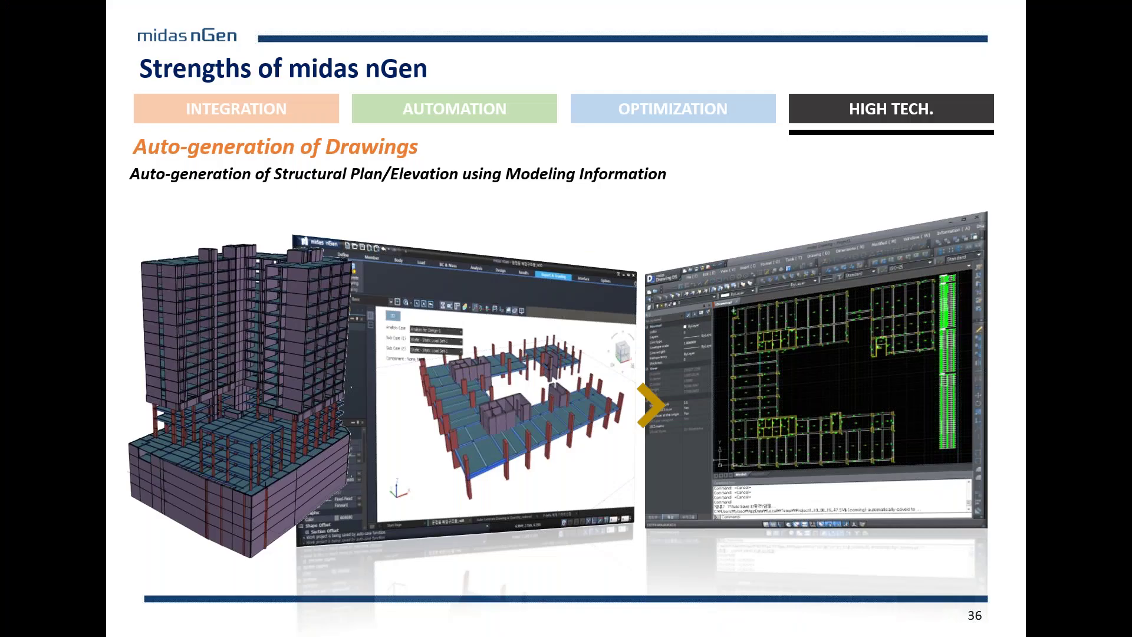
pyautogui.press('Right')
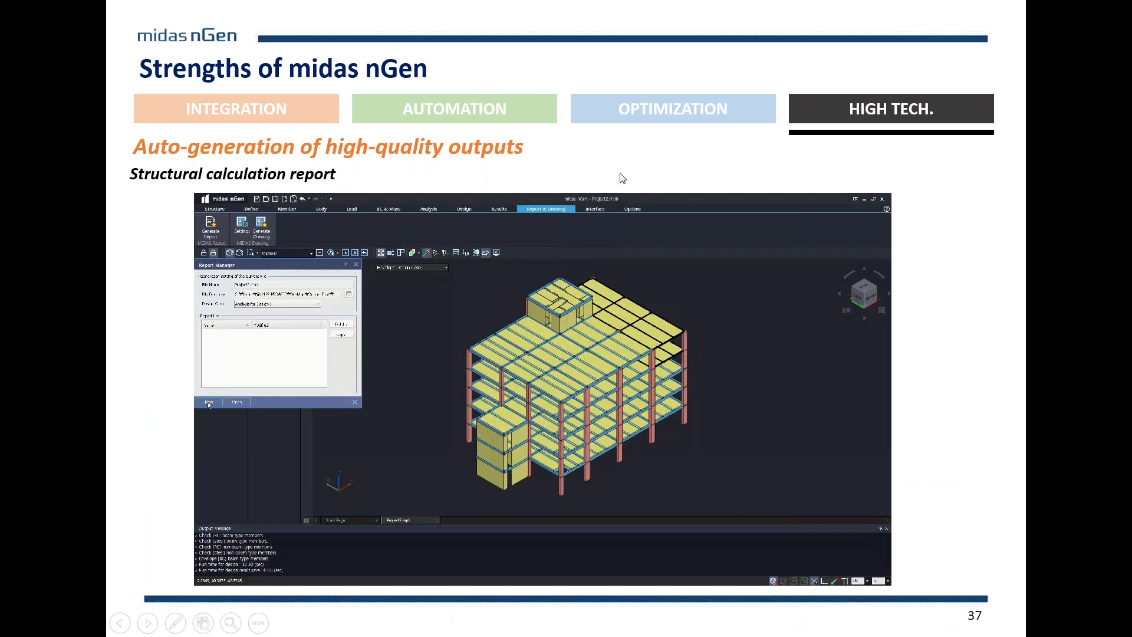
pyautogui.press('Right')
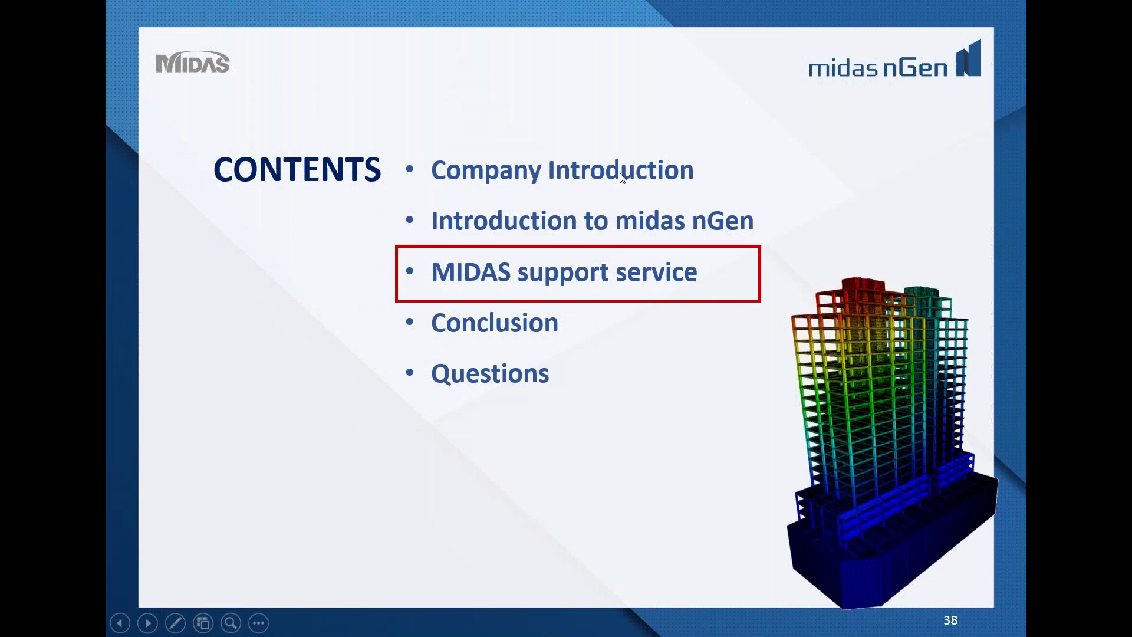
pyautogui.press('Right')
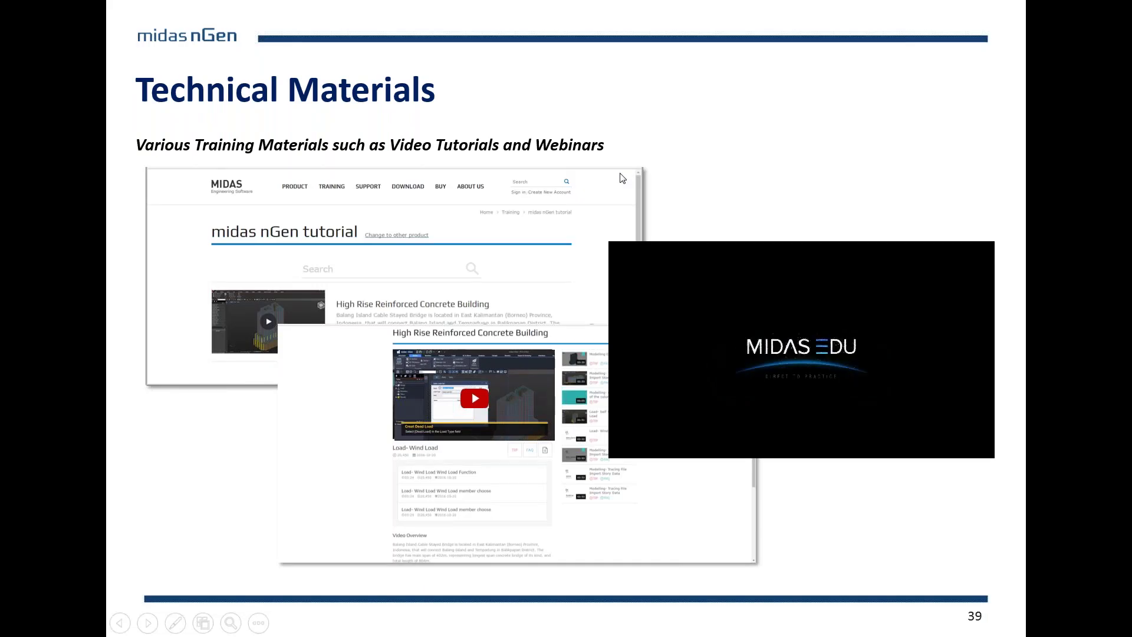